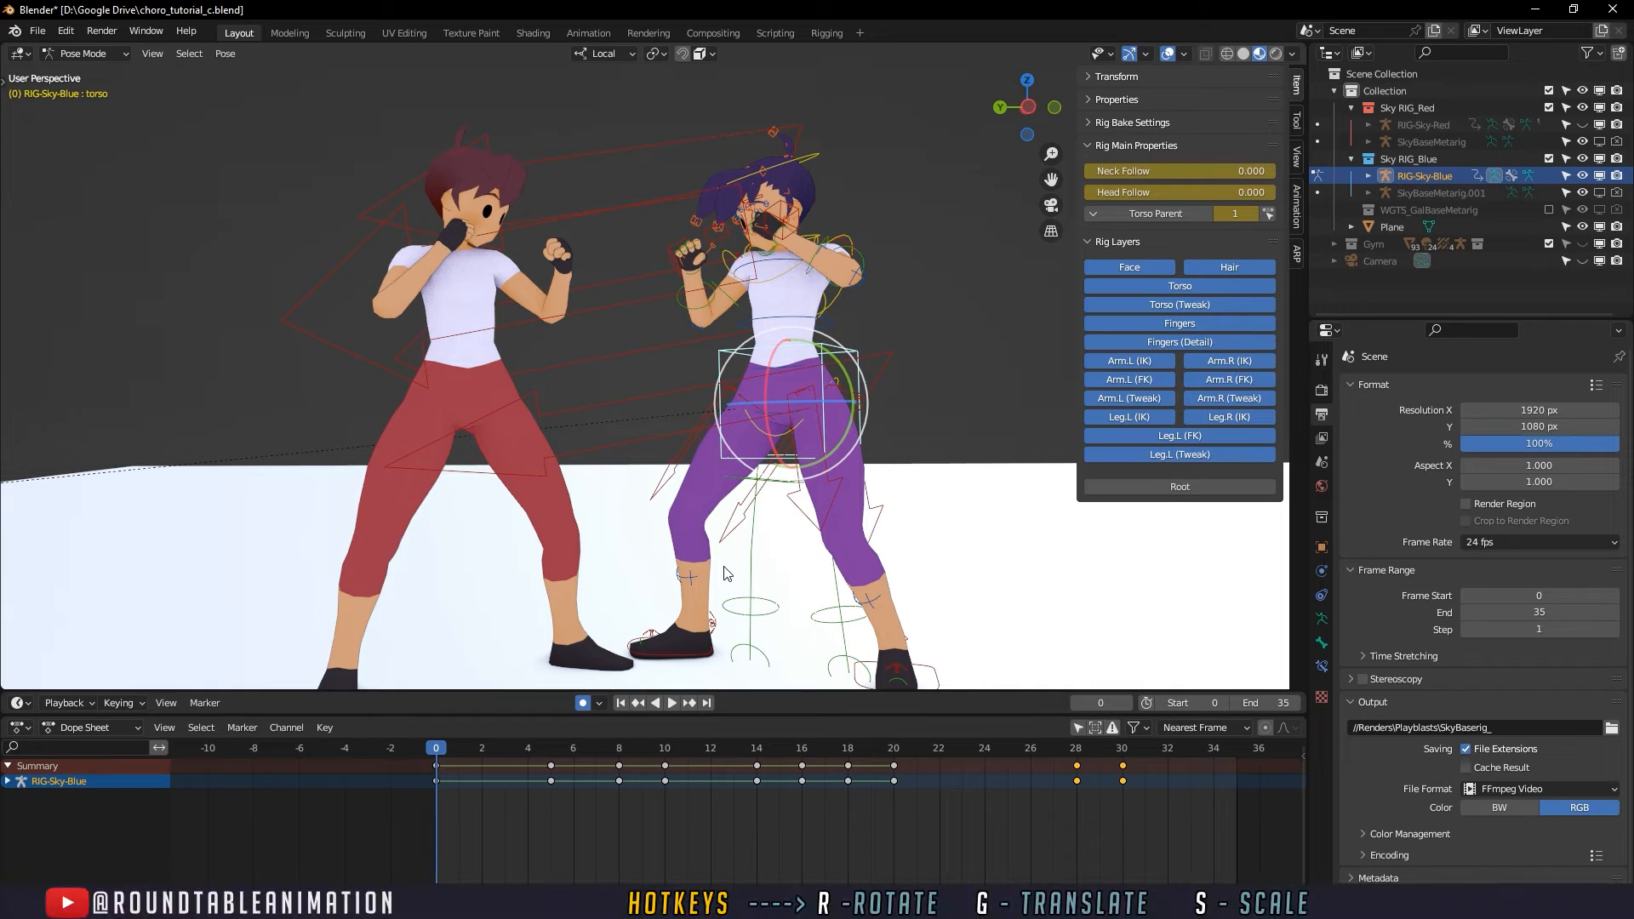
- Hide the viewport overlays and play the fight animation from frame 0 to review the opening punch
{"action": "mouse_move", "coordinate": [725, 568]}
{"action": "middle_mouse_down", "text": "shift"}
{"action": "mouse_move", "coordinate": [754, 550]}
{"action": "mouse_move", "coordinate": [724, 554]}
{"action": "middle_mouse_up", "text": "shift"}
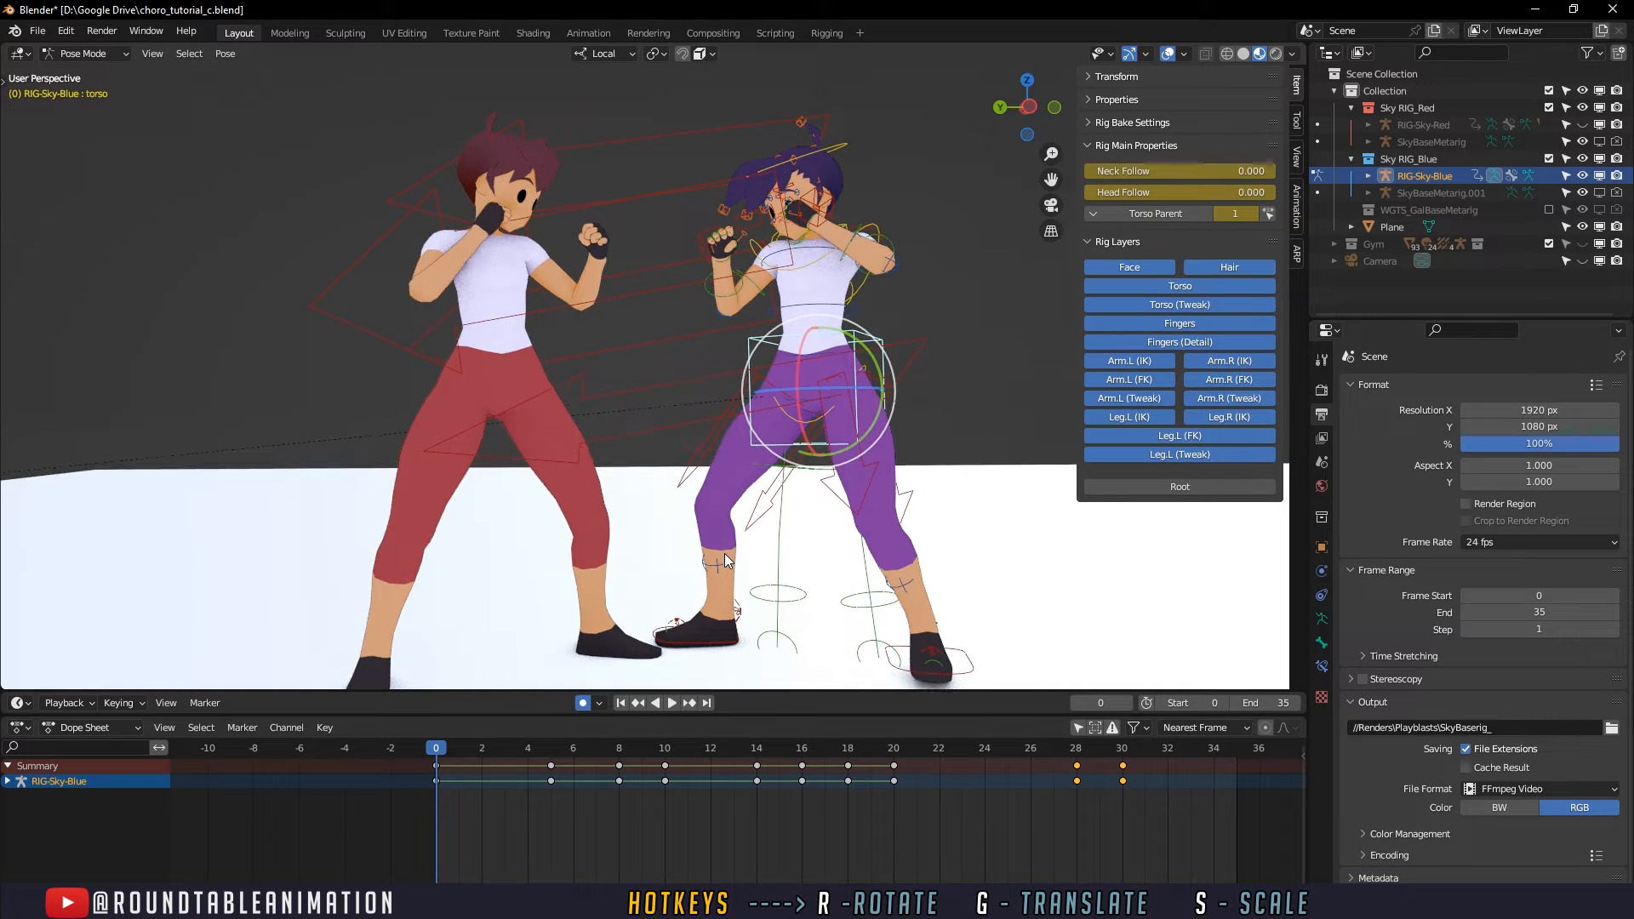
{"action": "left_click", "coordinate": [932, 404]}
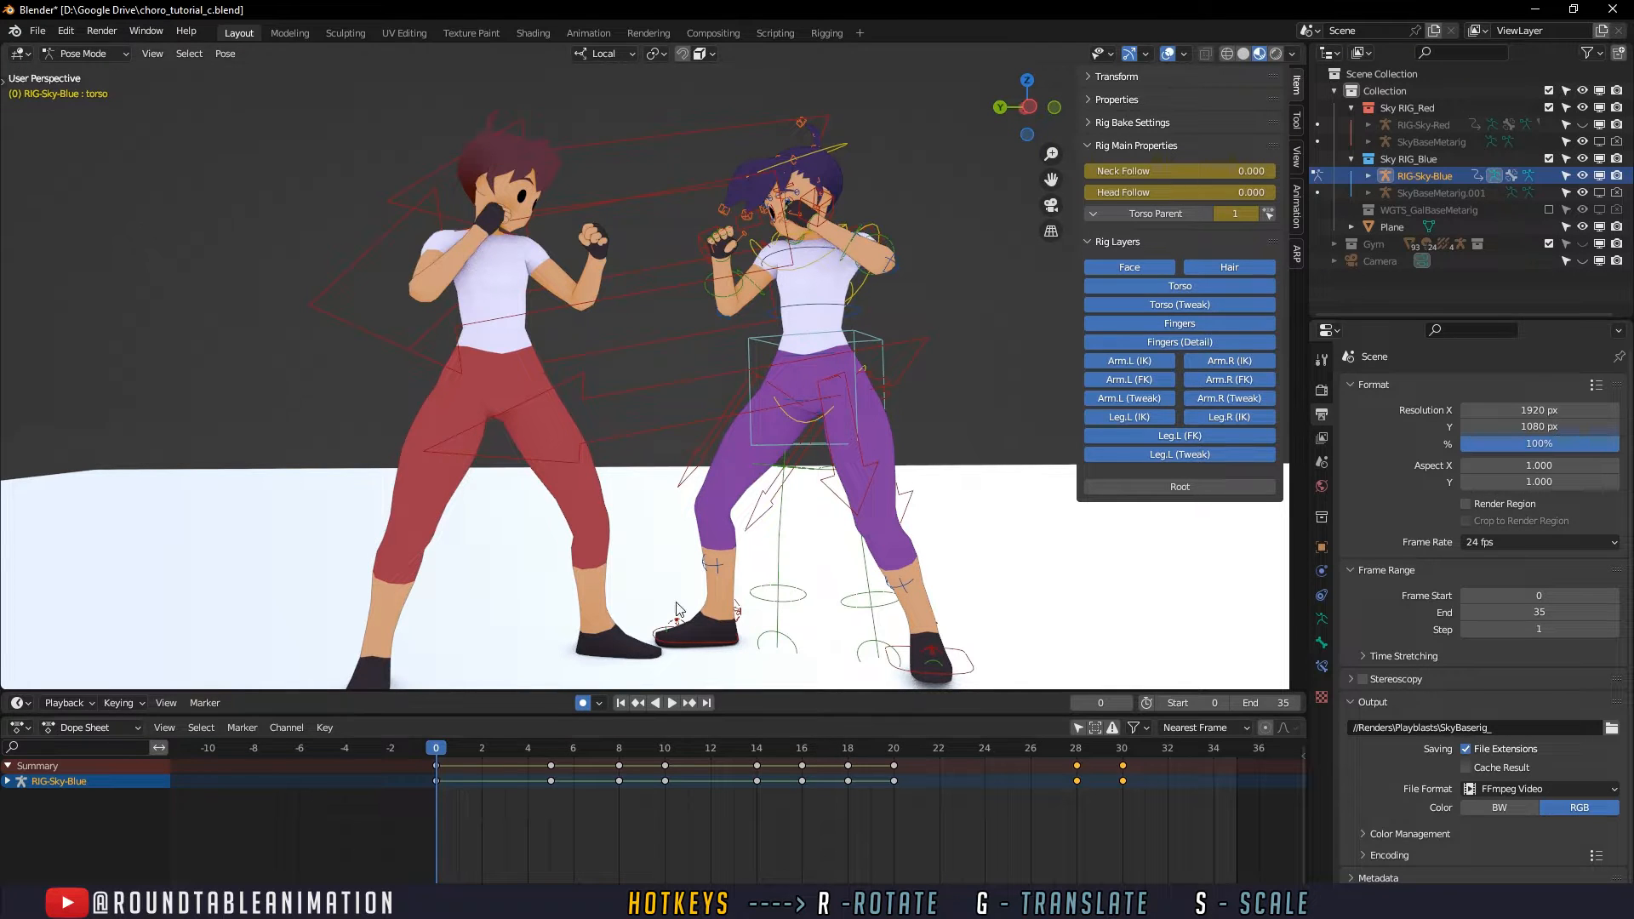
{"action": "scroll", "coordinate": [667, 533], "scroll_direction": "down", "scroll_amount": 2}
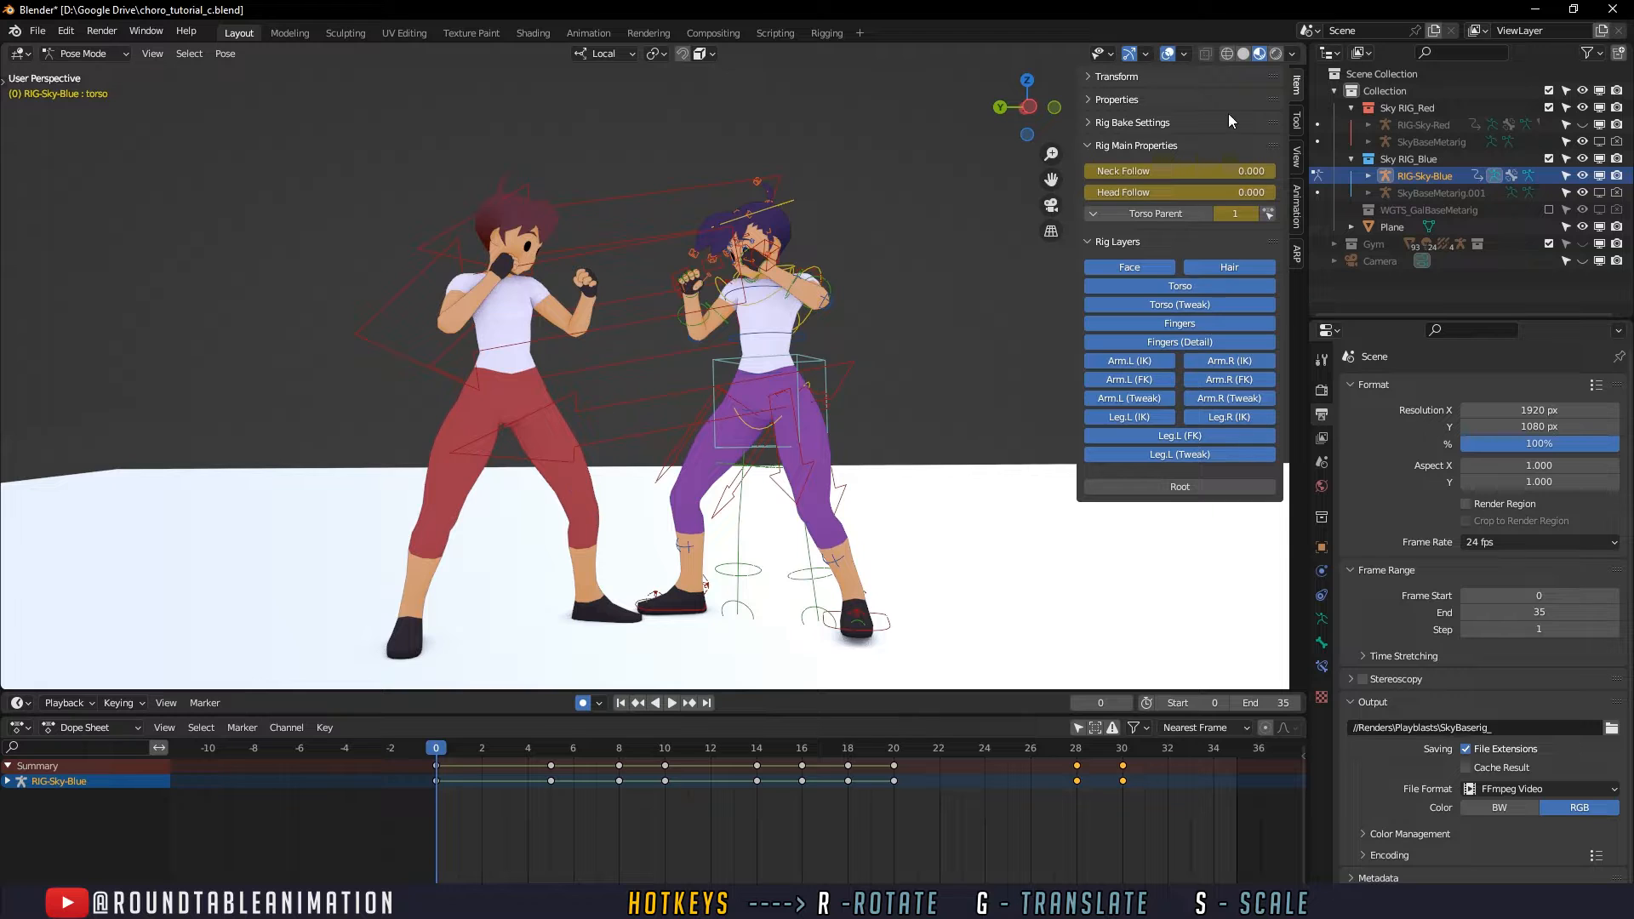
{"action": "left_click", "coordinate": [1169, 53]}
{"action": "key", "text": "space"}
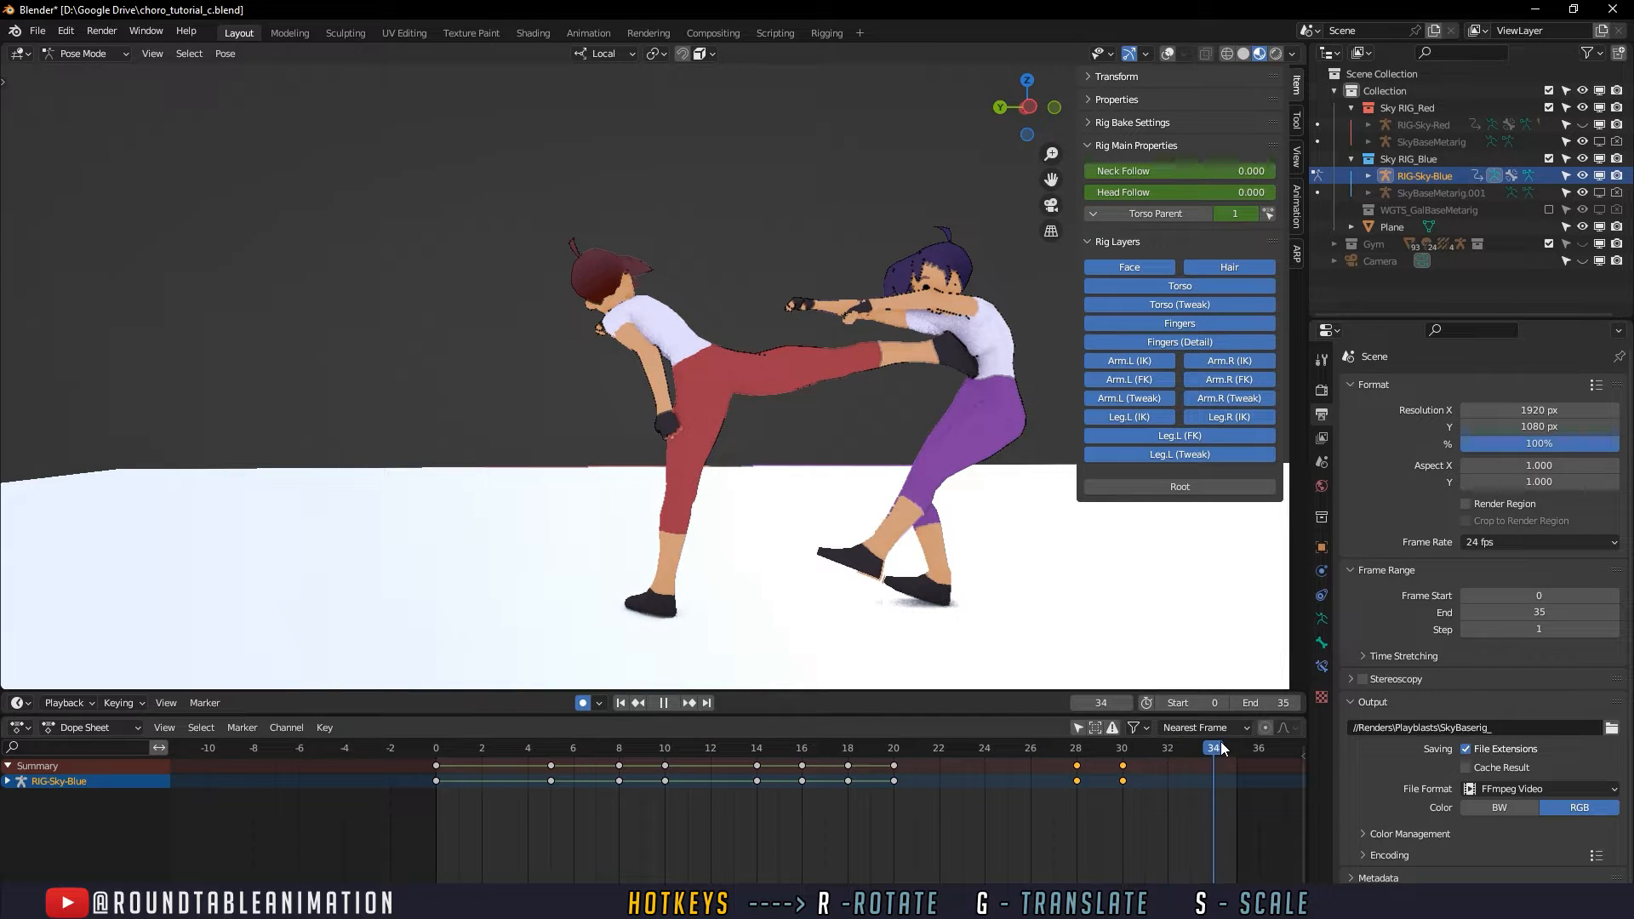
{"action": "left_click", "coordinate": [440, 753]}
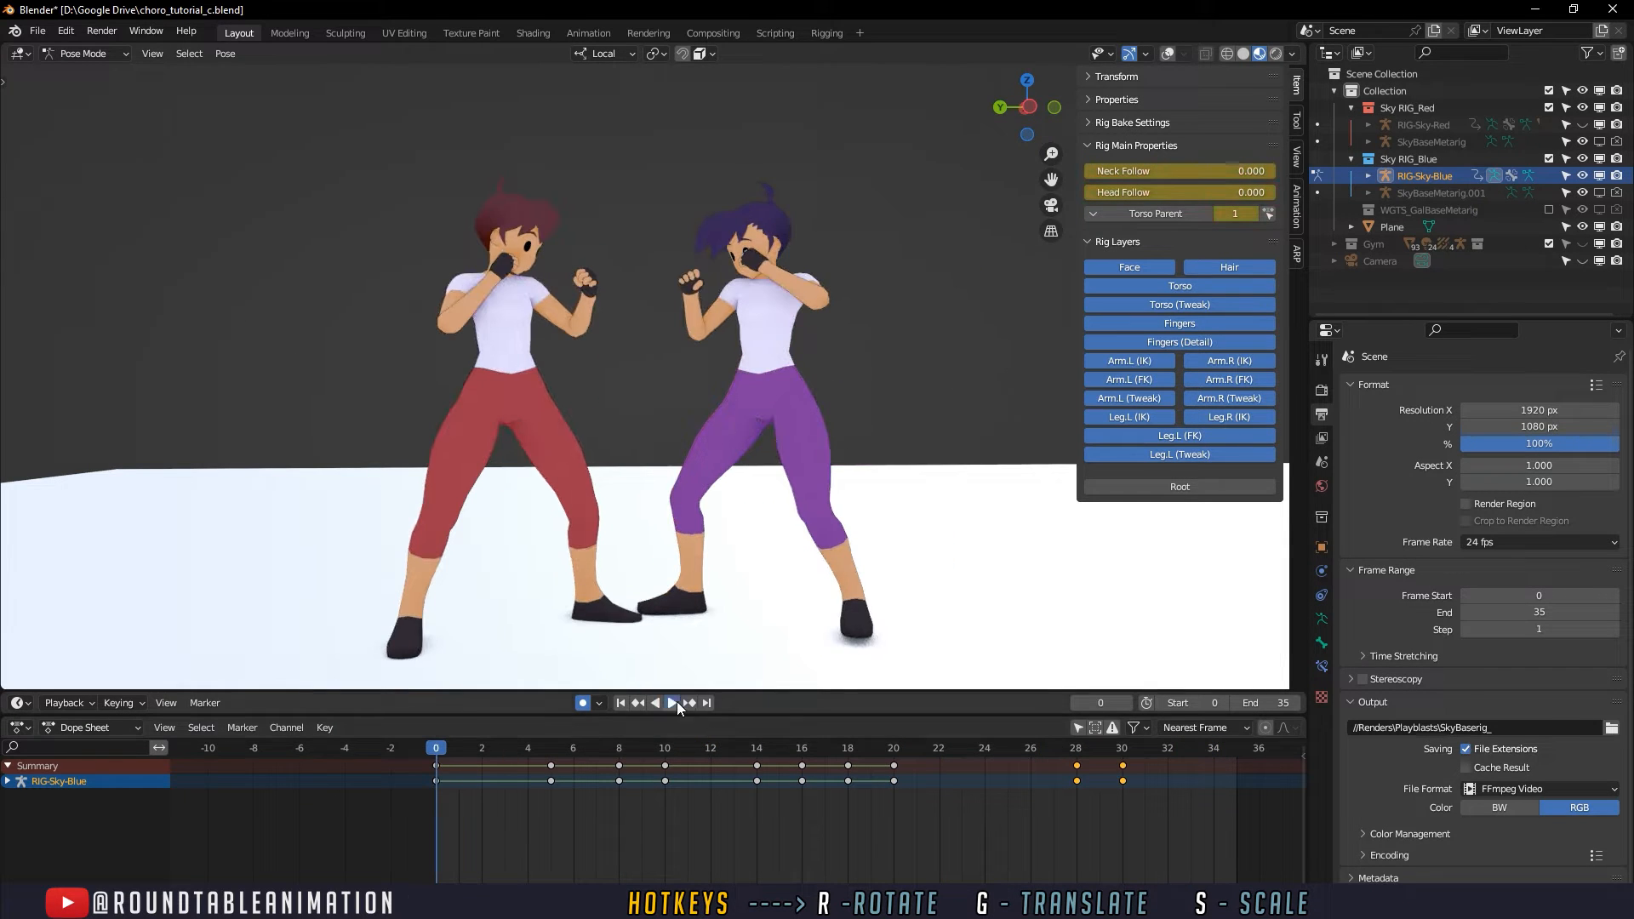
{"action": "left_click", "coordinate": [677, 704]}
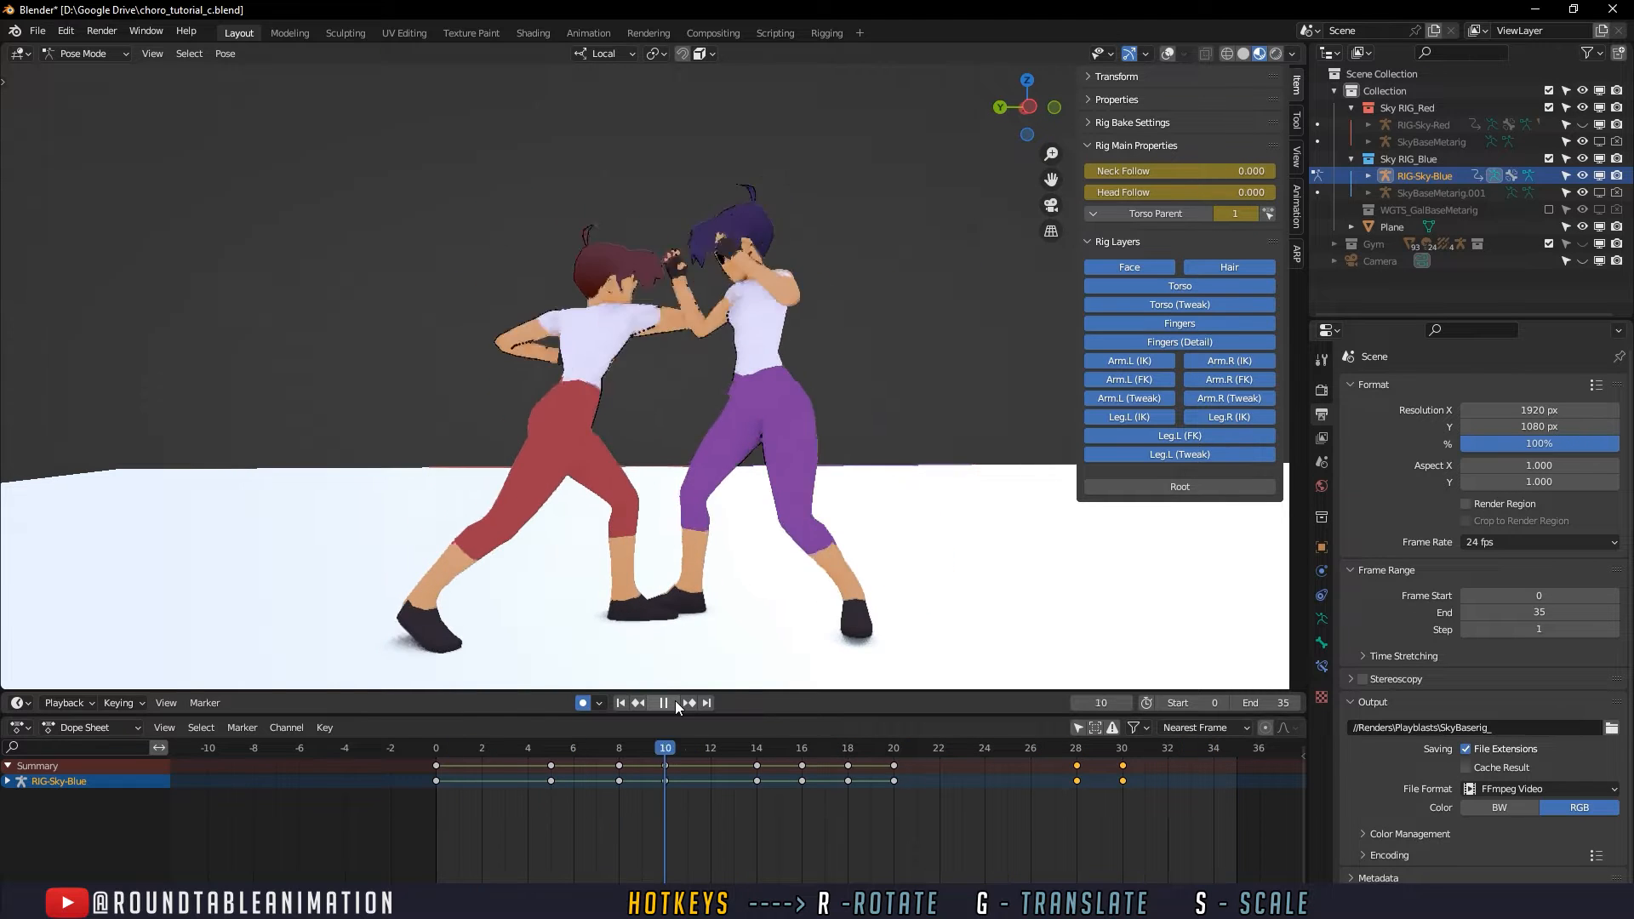
{"action": "left_click", "coordinate": [676, 701]}
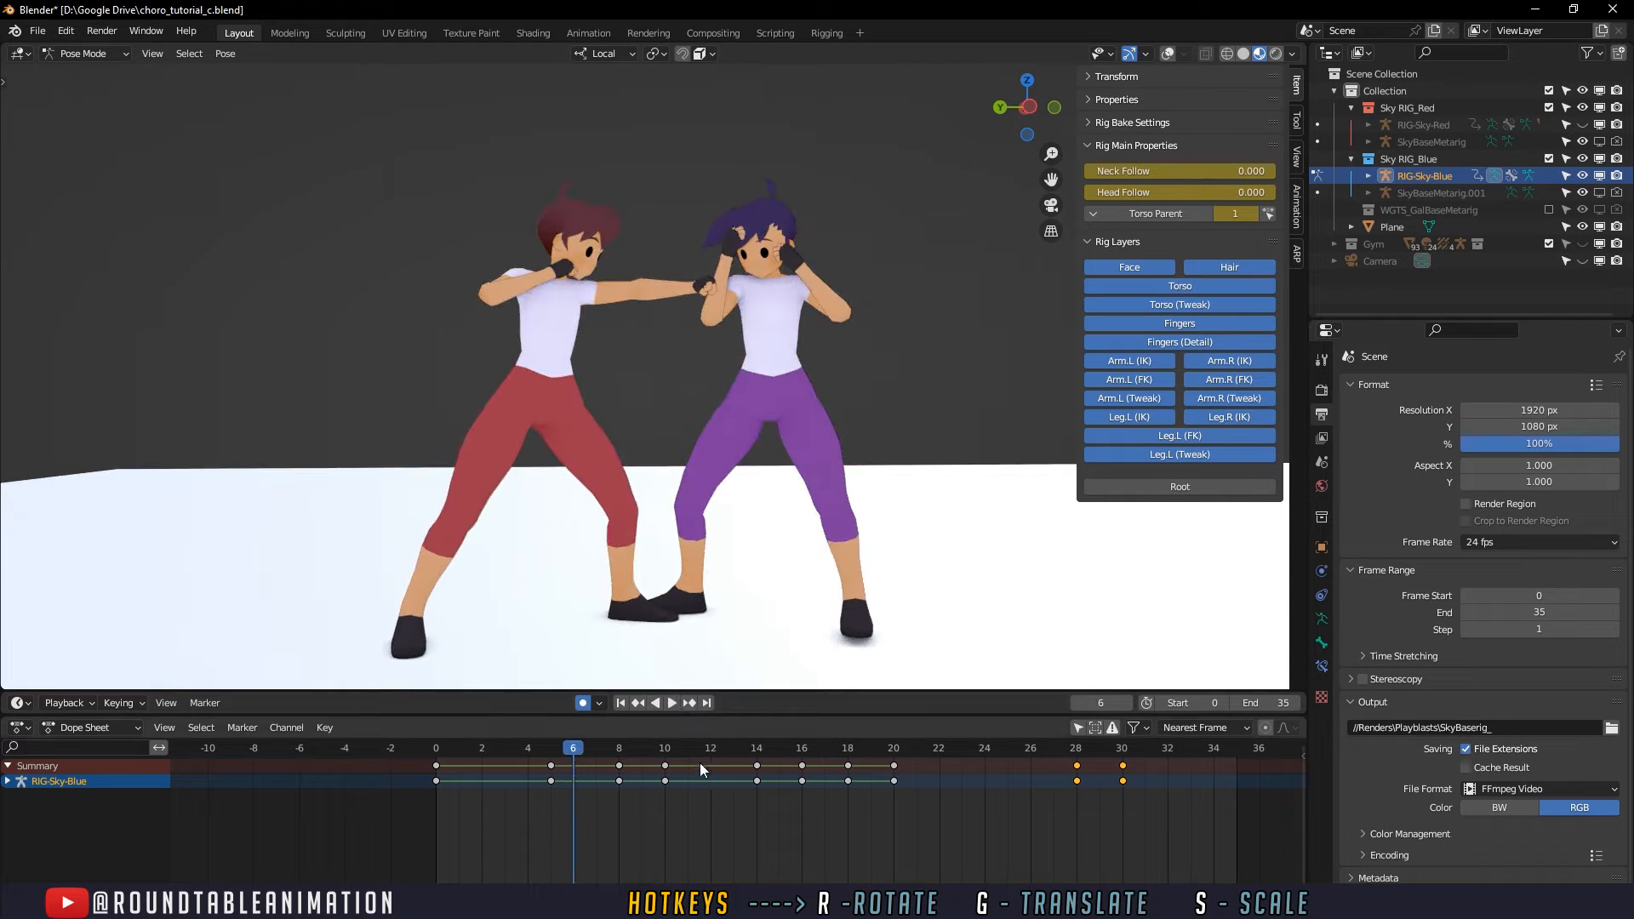
- Show the viewport overlays again and select the purple-trousered character's torso control, returning the timeline to frame 0
{"action": "left_click", "coordinate": [1167, 53]}
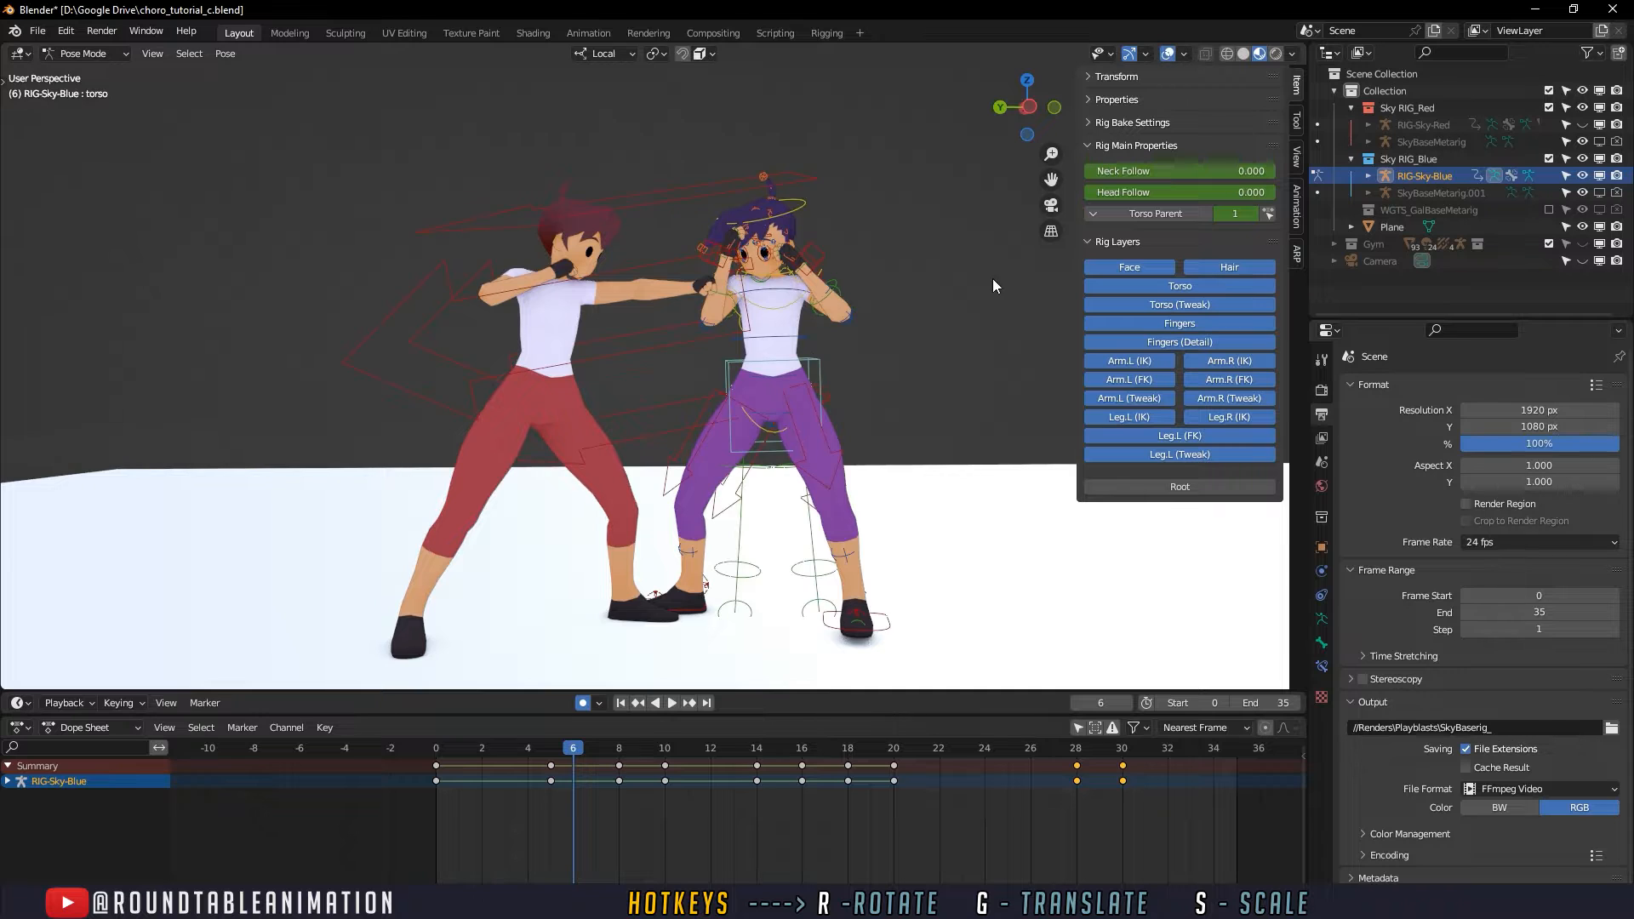
{"action": "left_click", "coordinate": [812, 354]}
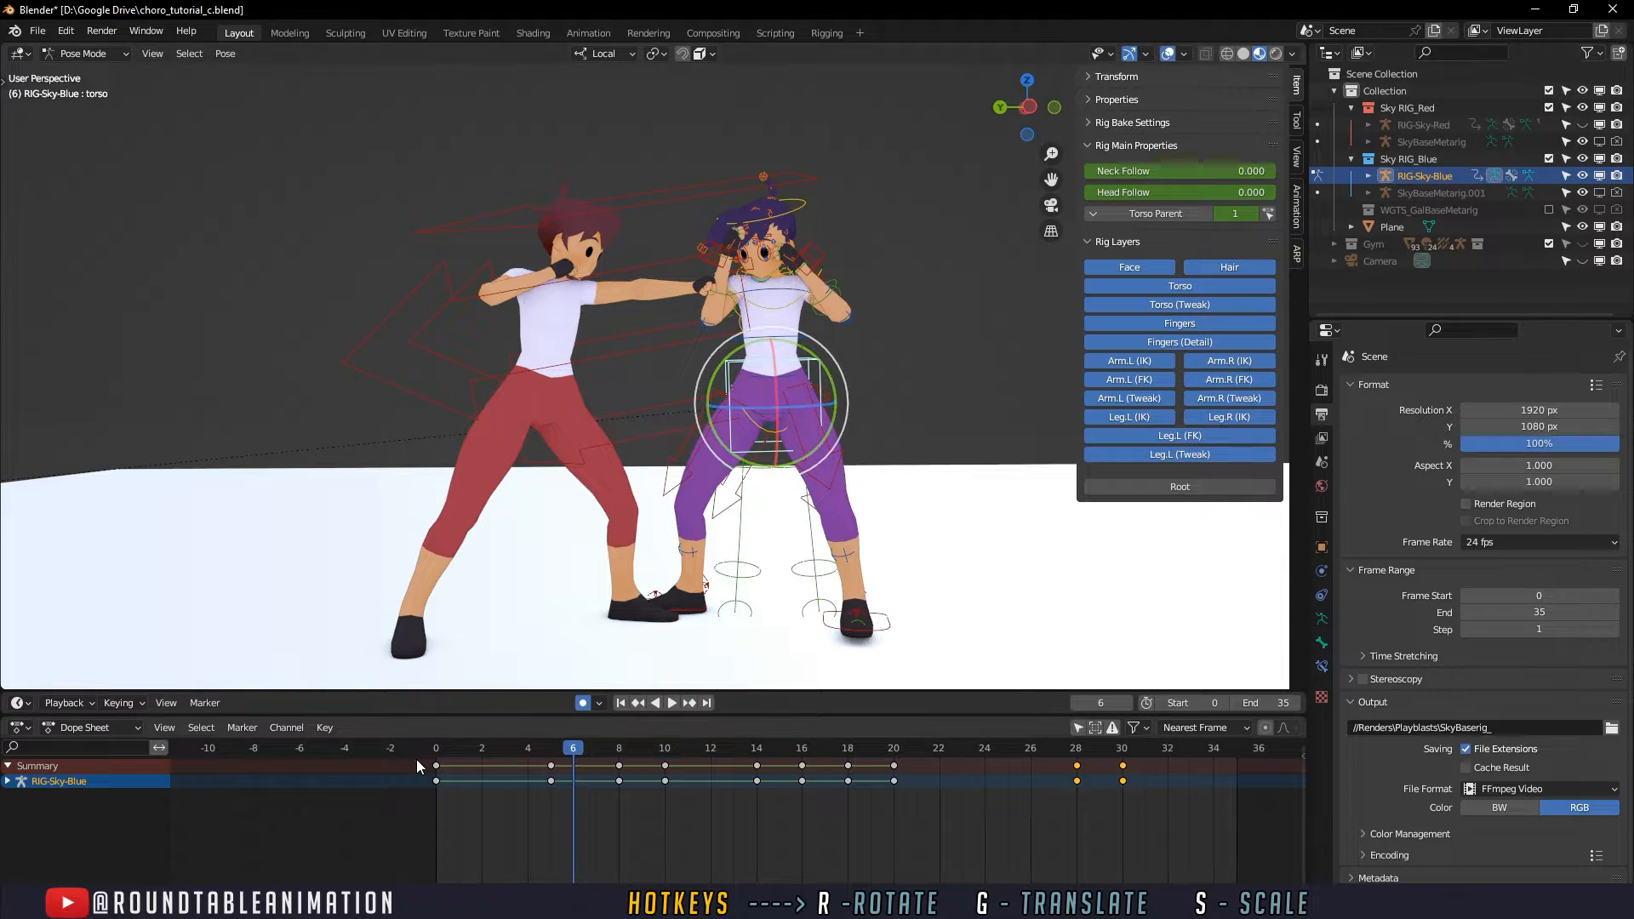
{"action": "left_click", "coordinate": [438, 751]}
{"action": "key", "text": "space"}
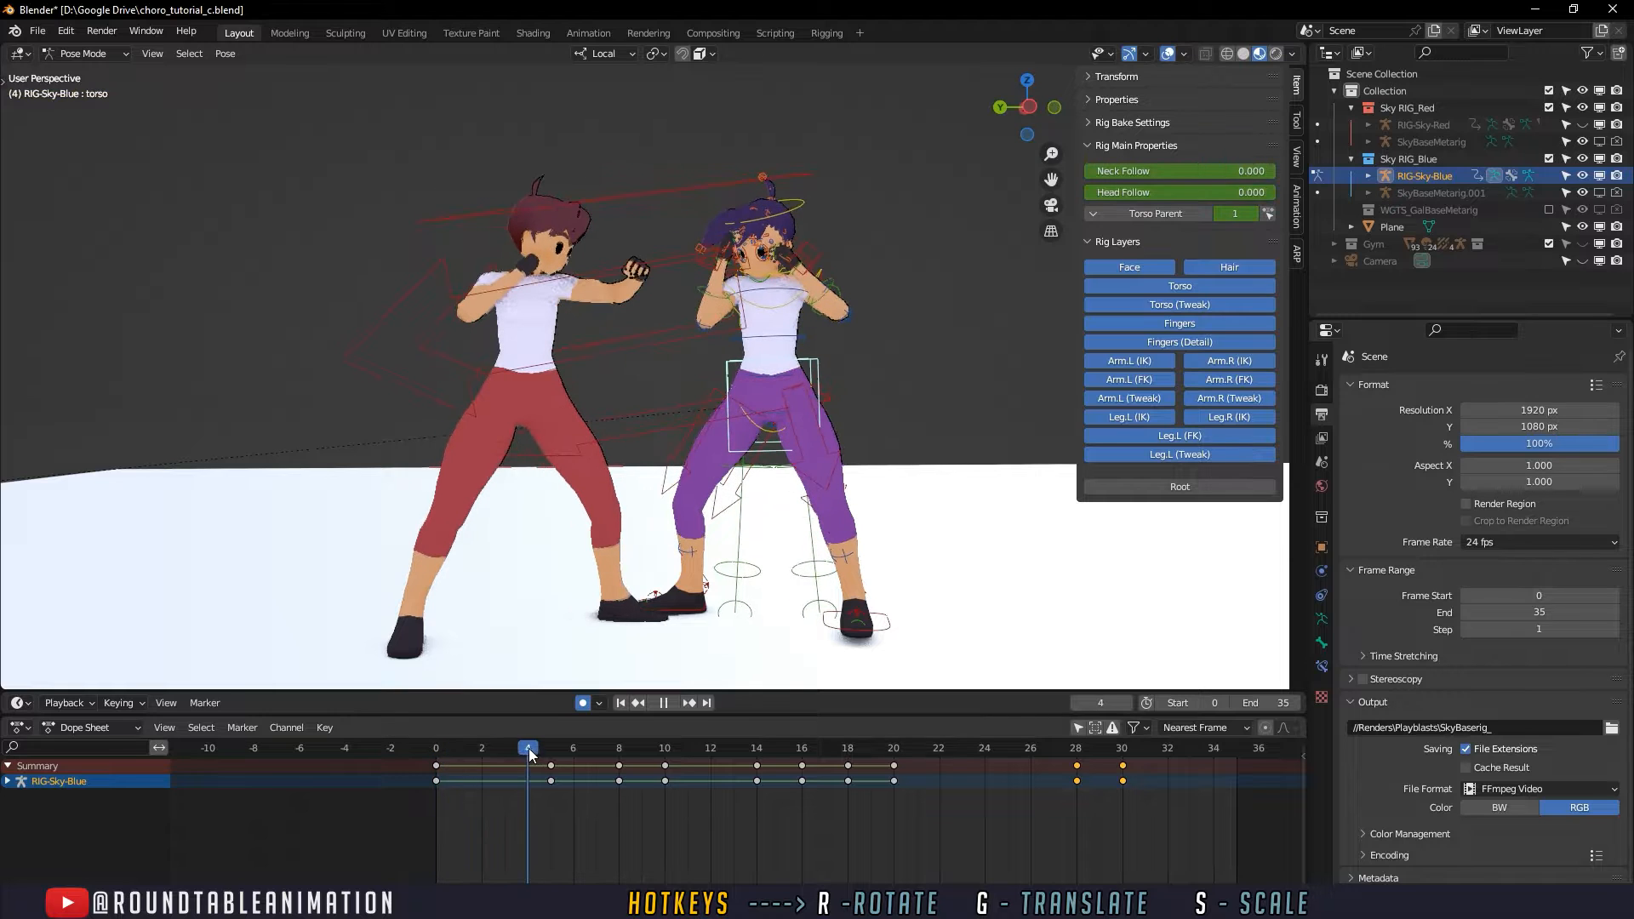
{"action": "left_click", "coordinate": [458, 758]}
{"action": "key", "text": "Escape"}
- Scrub between frames 0 and 5 from several angles to examine how the torso reacts to the punch
{"action": "scroll", "coordinate": [669, 468], "scroll_direction": "up", "scroll_amount": 5}
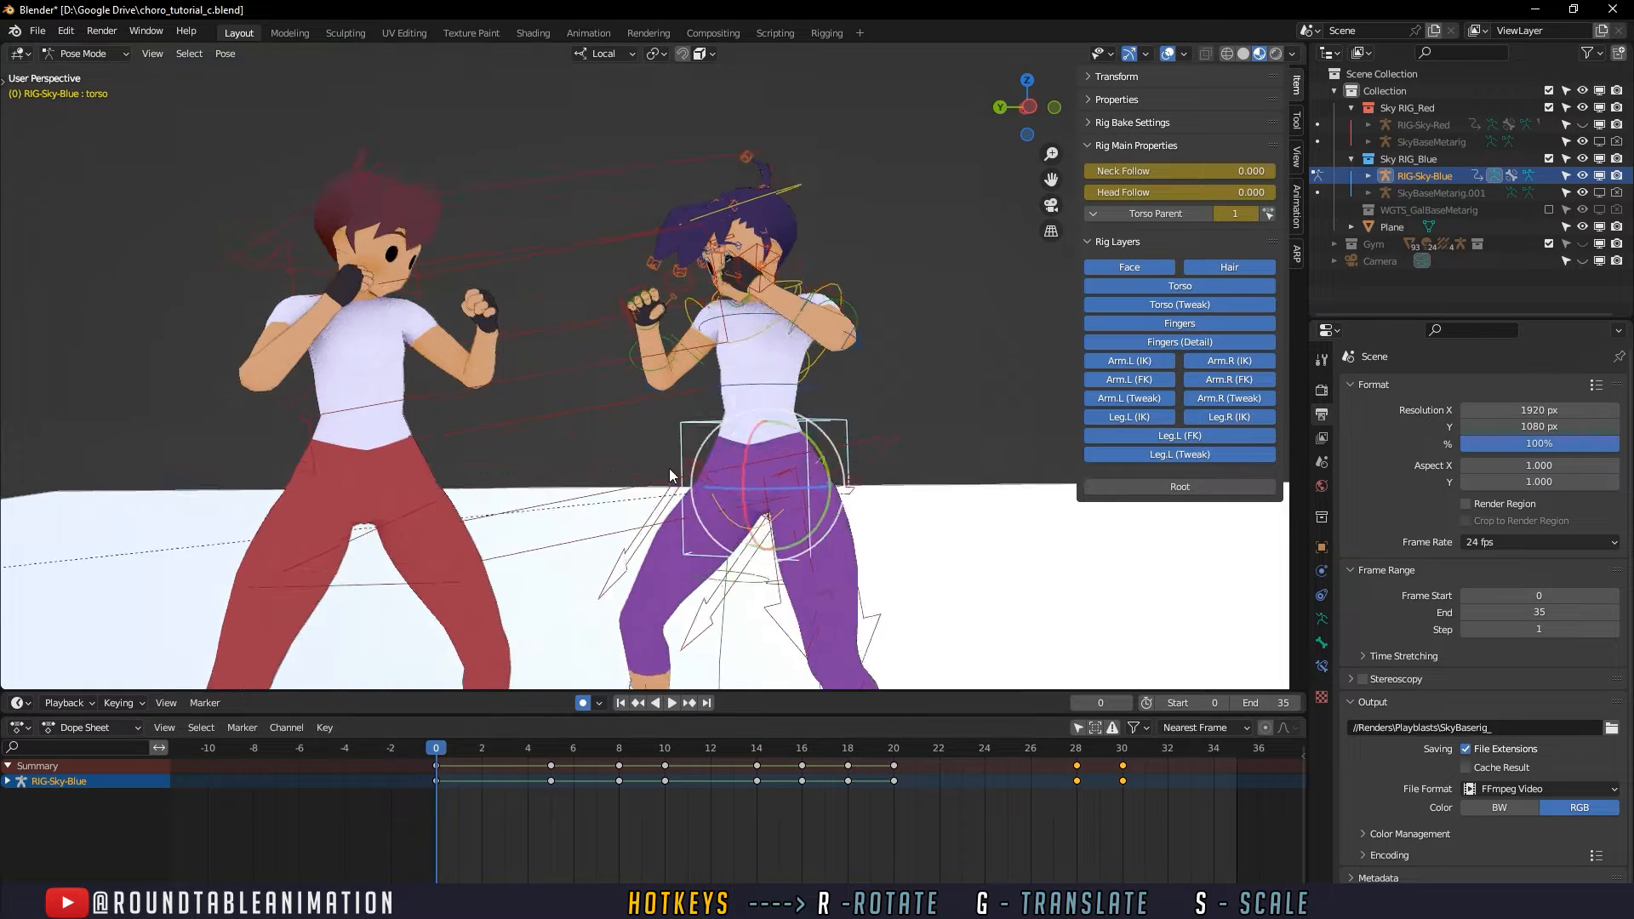
{"action": "middle_click_drag", "start_coordinate": [713, 511], "coordinate": [743, 730]}
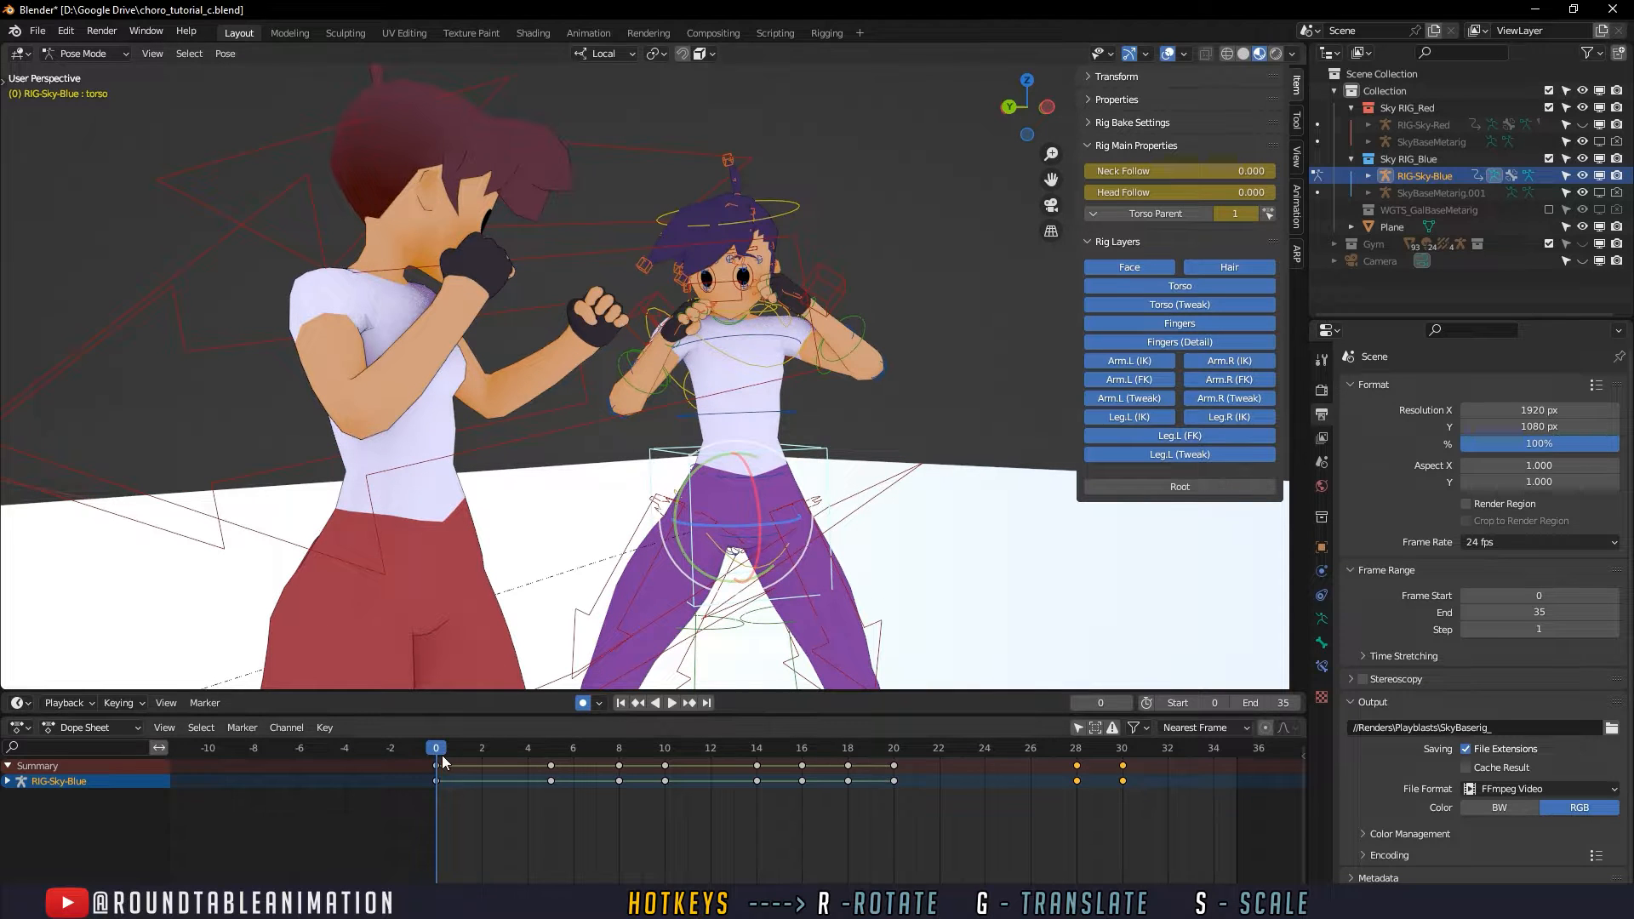
{"action": "key", "text": "space"}
{"action": "left_click_drag", "start_coordinate": [513, 750], "coordinate": [548, 760]}
{"action": "middle_click_drag", "start_coordinate": [729, 562], "coordinate": [633, 564]}
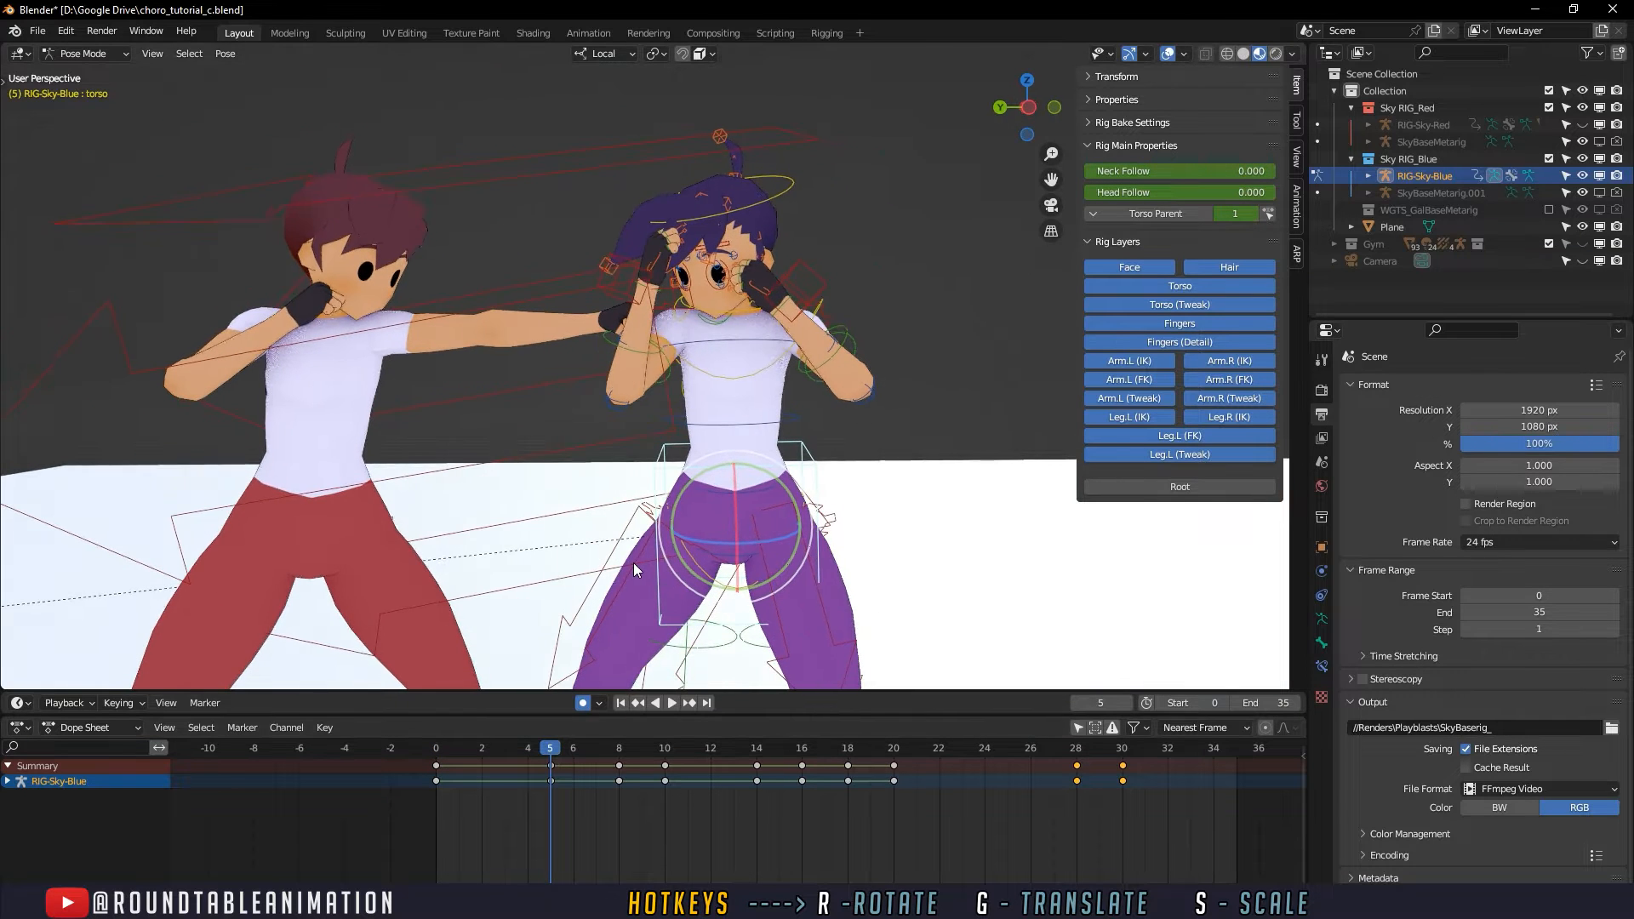
{"action": "left_click", "coordinate": [438, 751]}
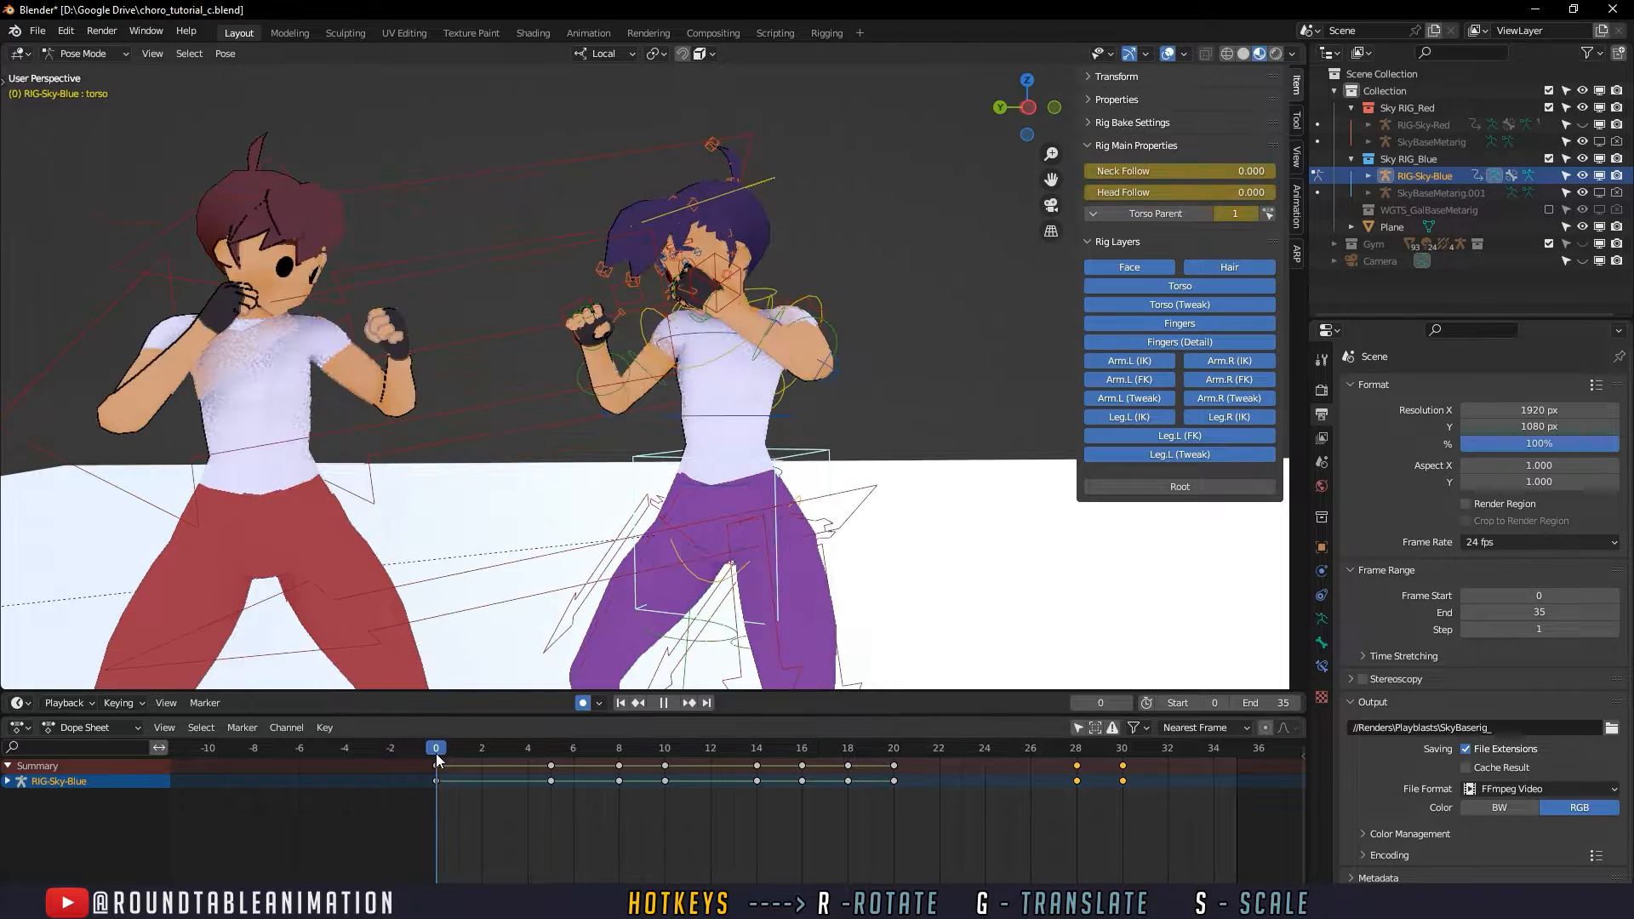
{"action": "scroll", "coordinate": [742, 634], "scroll_direction": "down", "scroll_amount": 2, "text": "shift"}
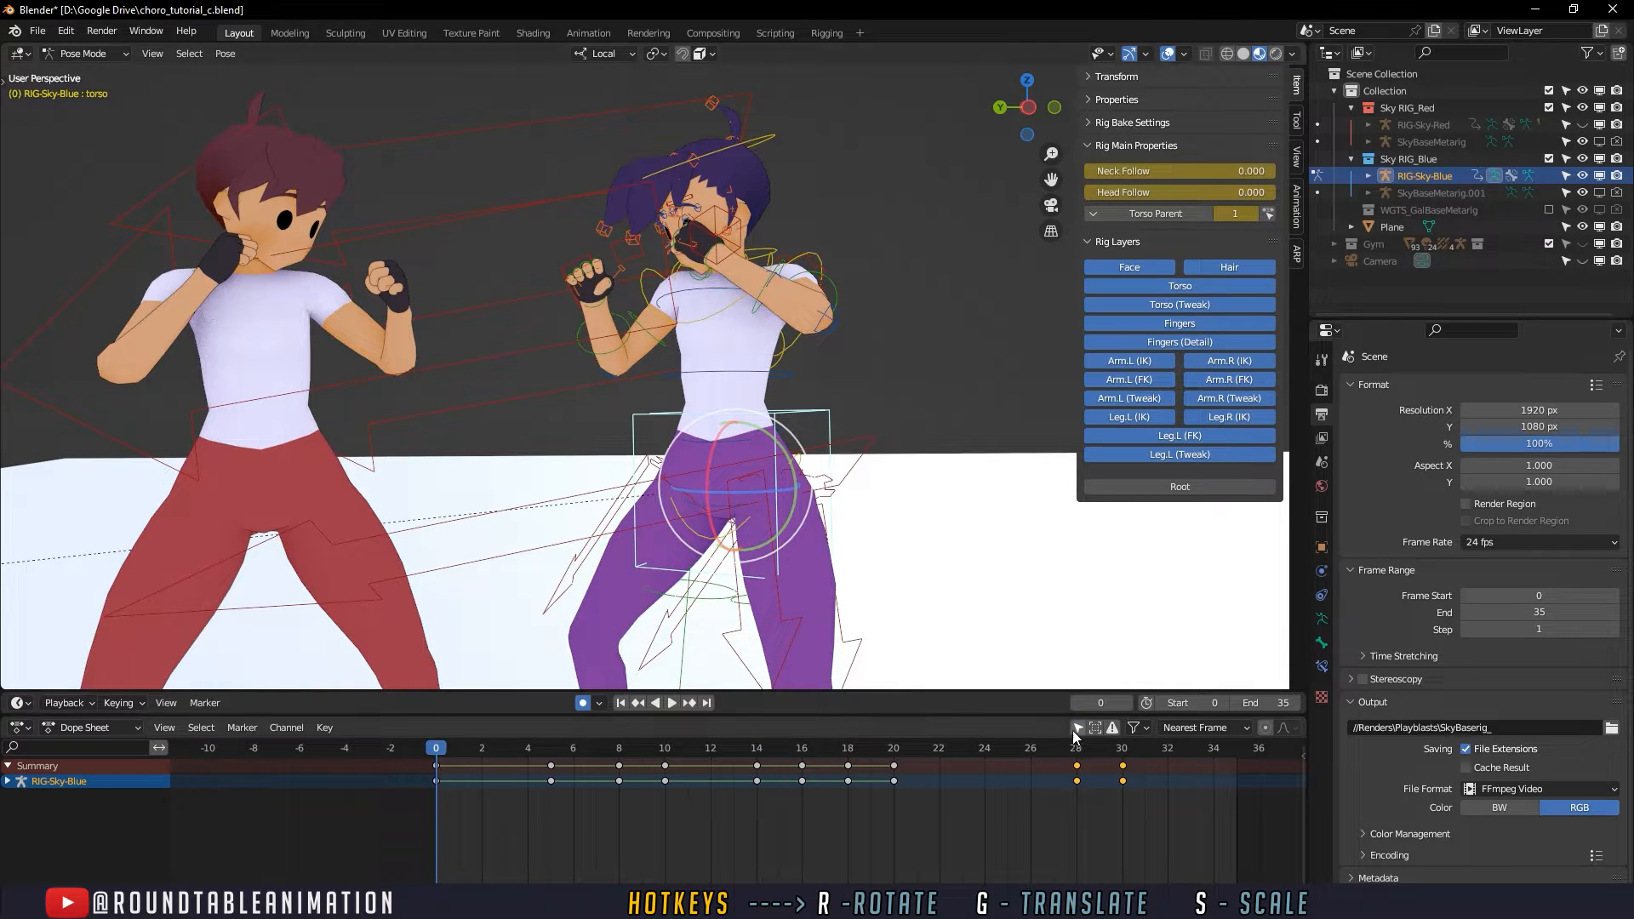
- Show only the selected control's keys in the Dope Sheet and move the torso's first keyframe to frame 2
{"action": "mouse_move", "coordinate": [444, 781]}
{"action": "left_mouse_down"}
{"action": "mouse_move", "coordinate": [489, 750]}
{"action": "mouse_move", "coordinate": [425, 755]}
{"action": "mouse_move", "coordinate": [463, 753]}
{"action": "mouse_move", "coordinate": [440, 751]}
{"action": "left_mouse_up"}
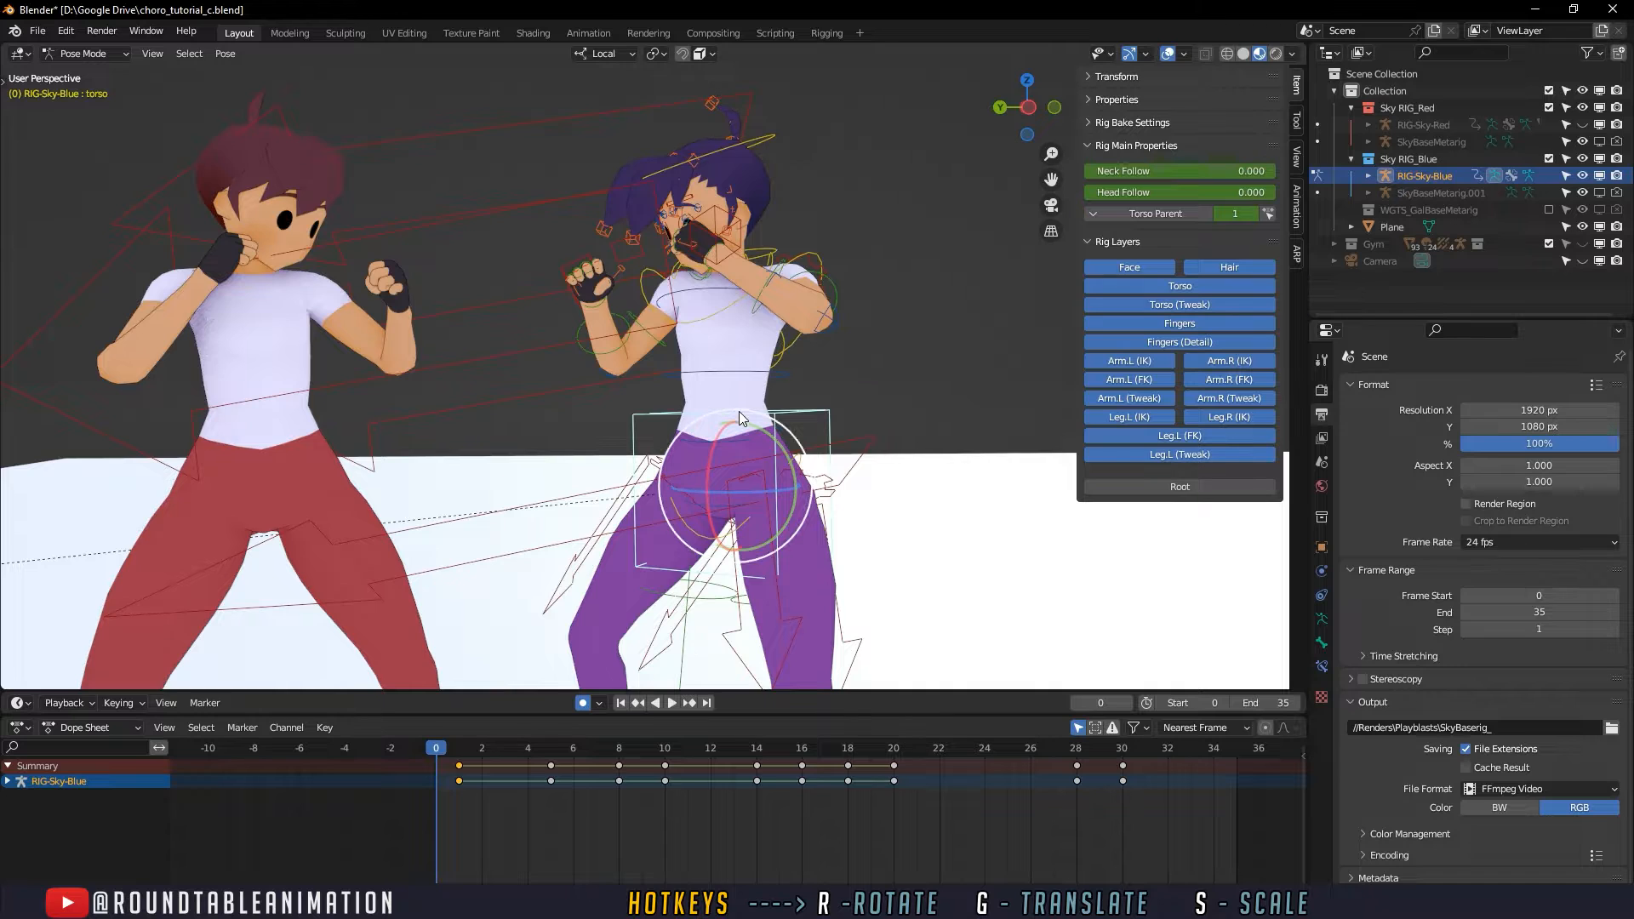
{"action": "middle_click_drag", "start_coordinate": [739, 411], "coordinate": [784, 457]}
{"action": "mouse_move", "coordinate": [436, 752]}
{"action": "left_mouse_down"}
{"action": "mouse_move", "coordinate": [503, 751]}
{"action": "mouse_move", "coordinate": [453, 758]}
{"action": "left_mouse_up"}
{"action": "middle_click_drag", "start_coordinate": [560, 636], "coordinate": [576, 637]}
{"action": "key", "text": "g"}
{"action": "left_click", "coordinate": [477, 781]}
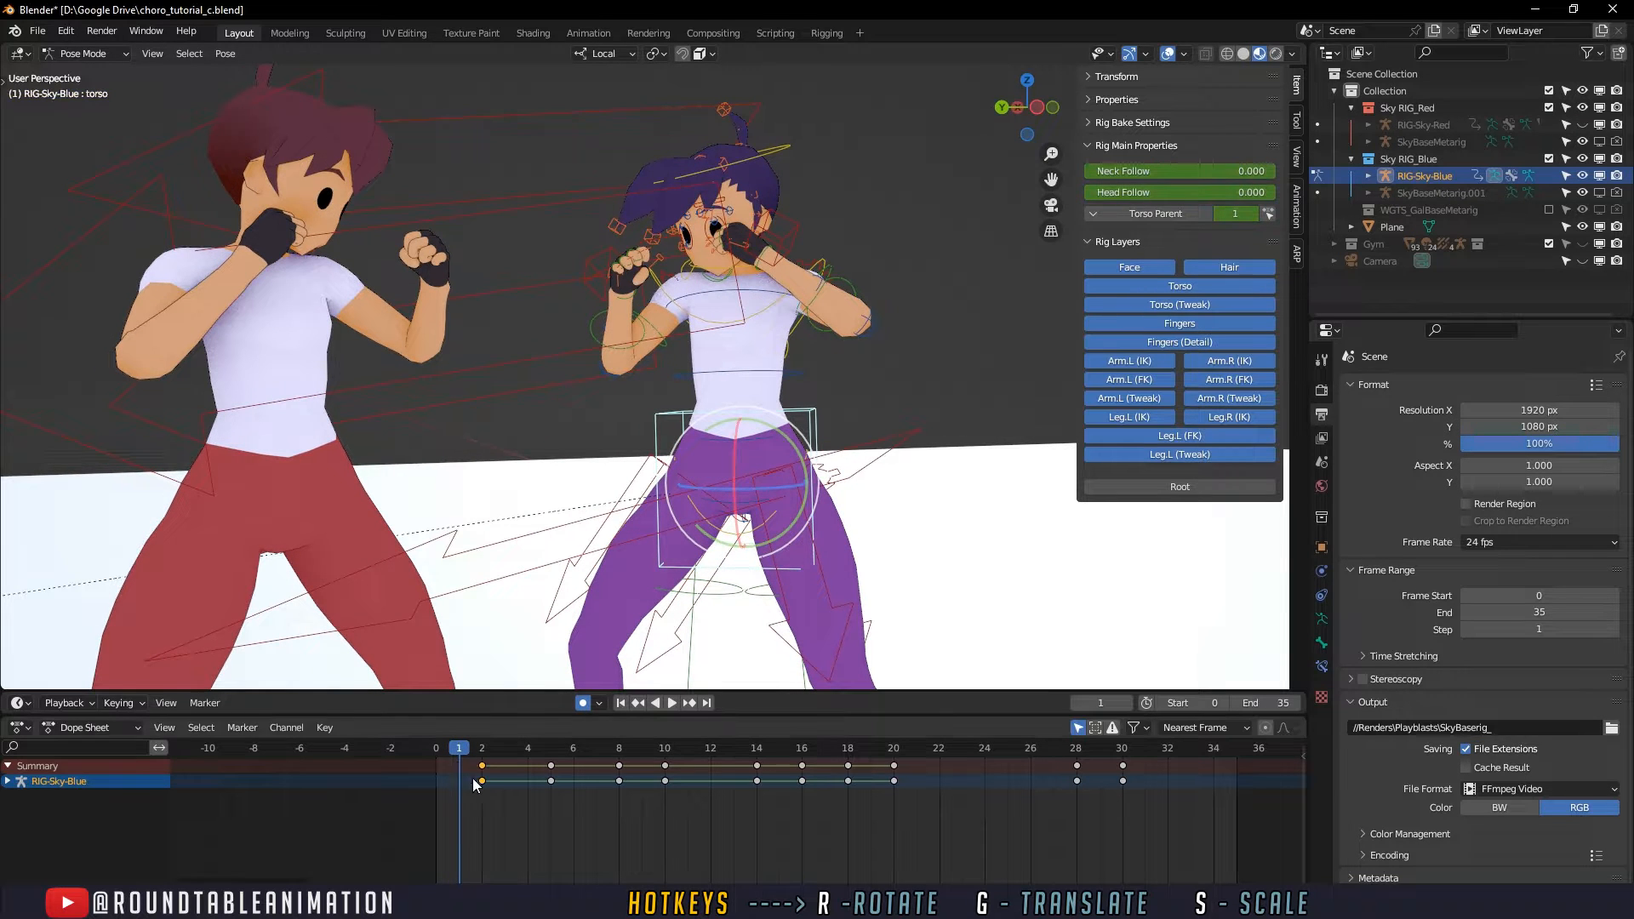
- Scrub from frame 1 to frame 5 and look closely at the upper-body pose at the punch
{"action": "left_click_drag", "start_coordinate": [469, 754], "coordinate": [502, 756]}
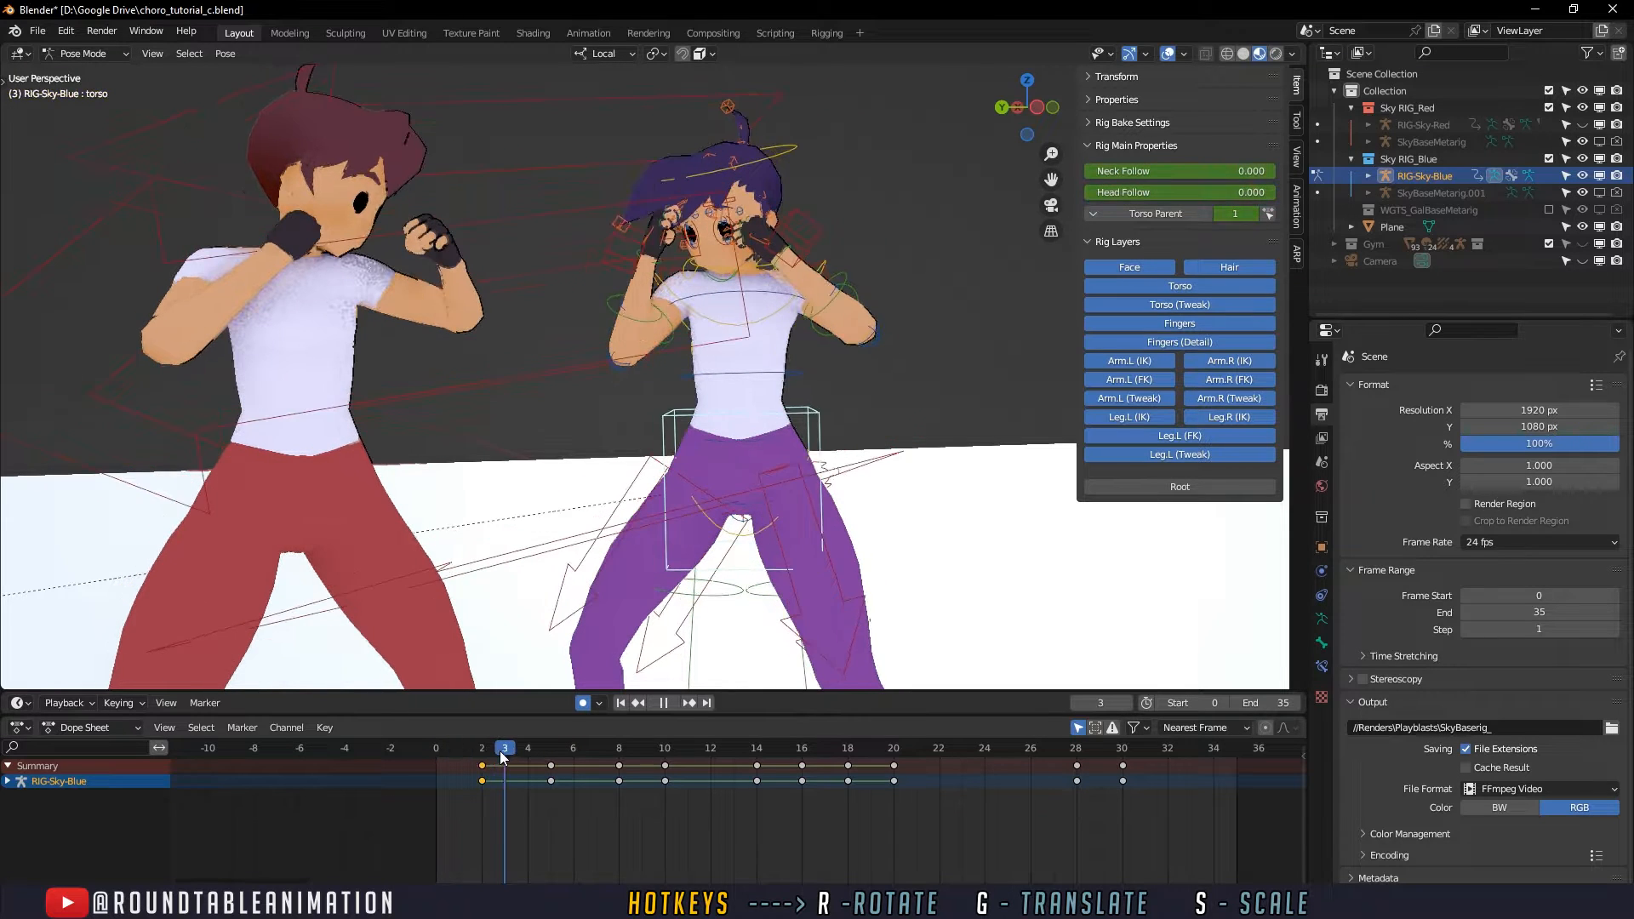
{"action": "middle_click_drag", "start_coordinate": [623, 569], "coordinate": [654, 564]}
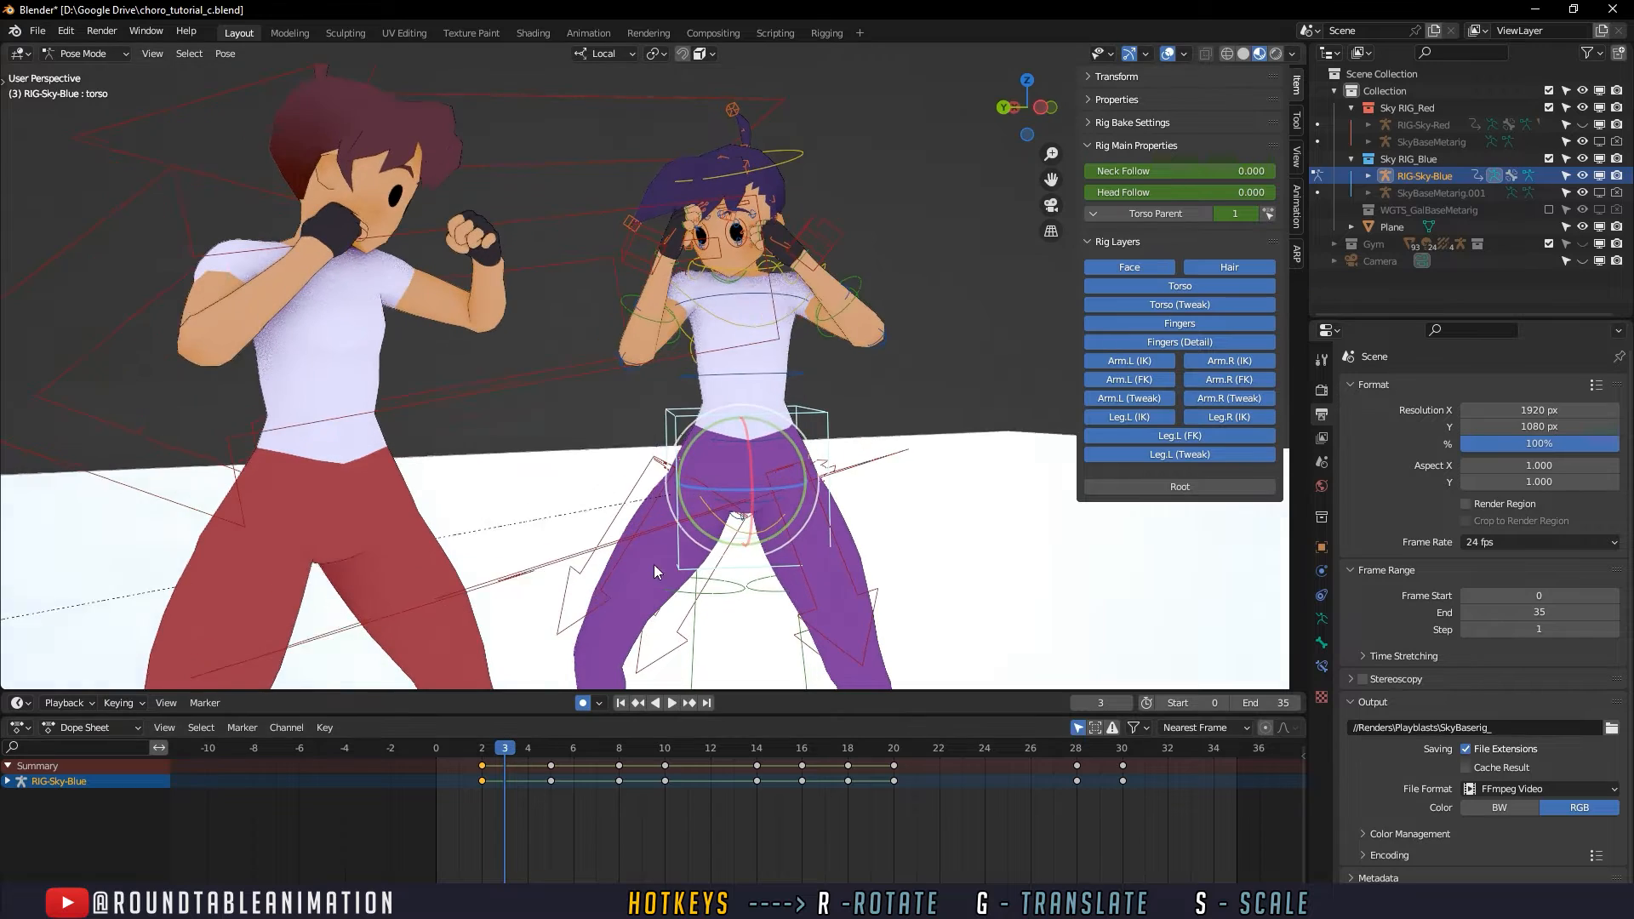
{"action": "left_click_drag", "start_coordinate": [538, 754], "coordinate": [549, 755]}
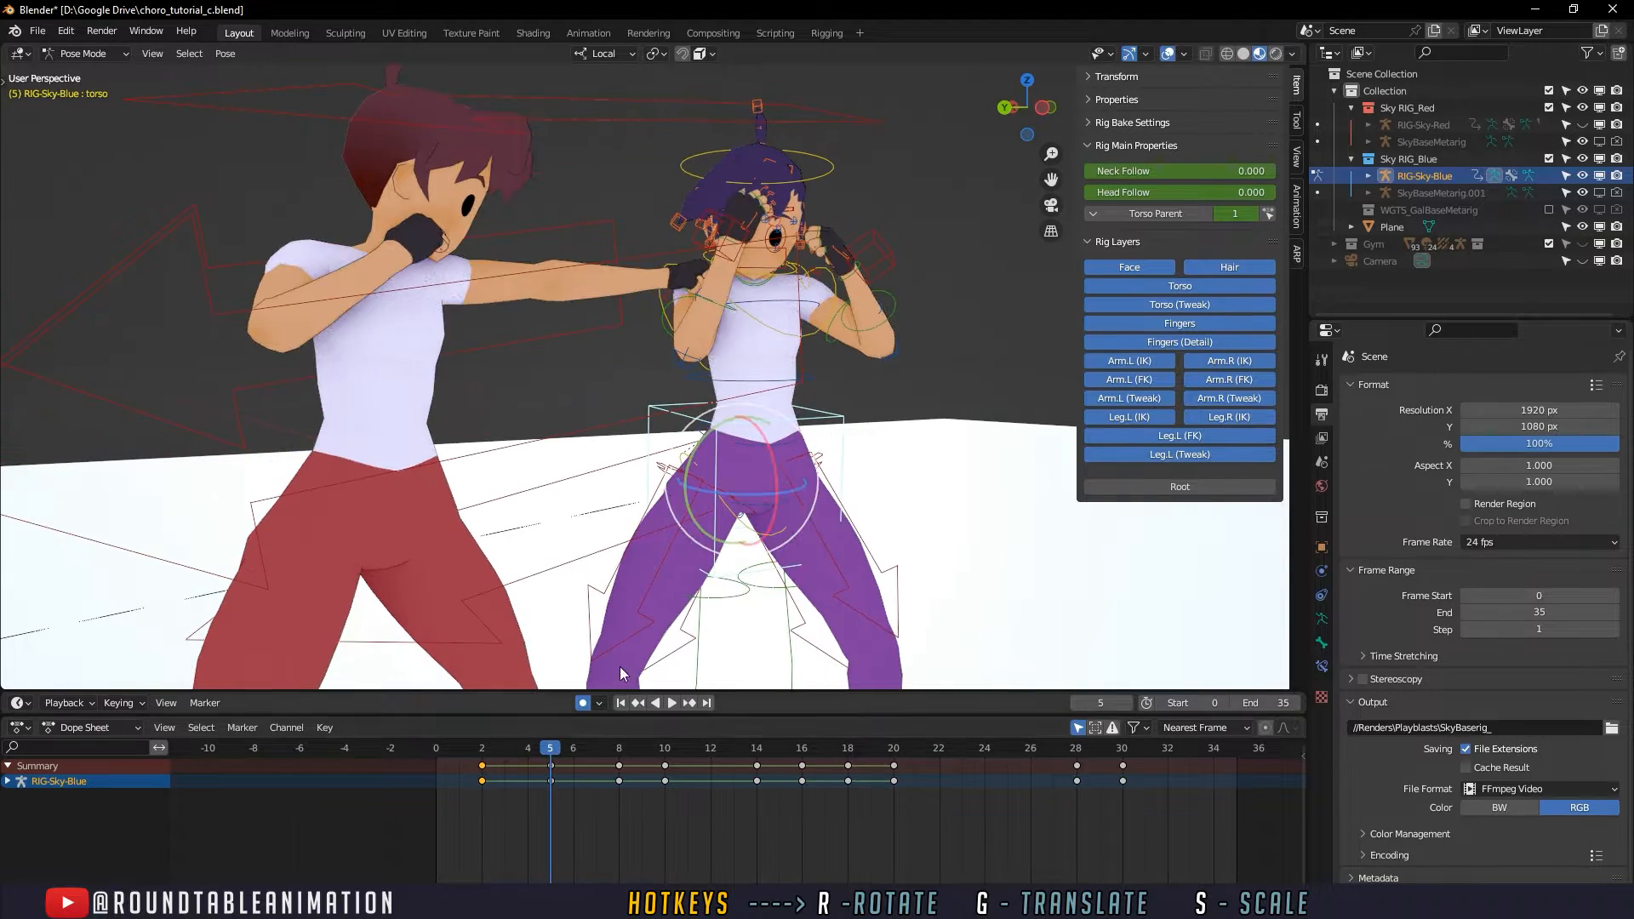
{"action": "scroll", "coordinate": [626, 575], "scroll_direction": "up", "scroll_amount": 4}
{"action": "middle_click_drag", "start_coordinate": [626, 569], "coordinate": [623, 575]}
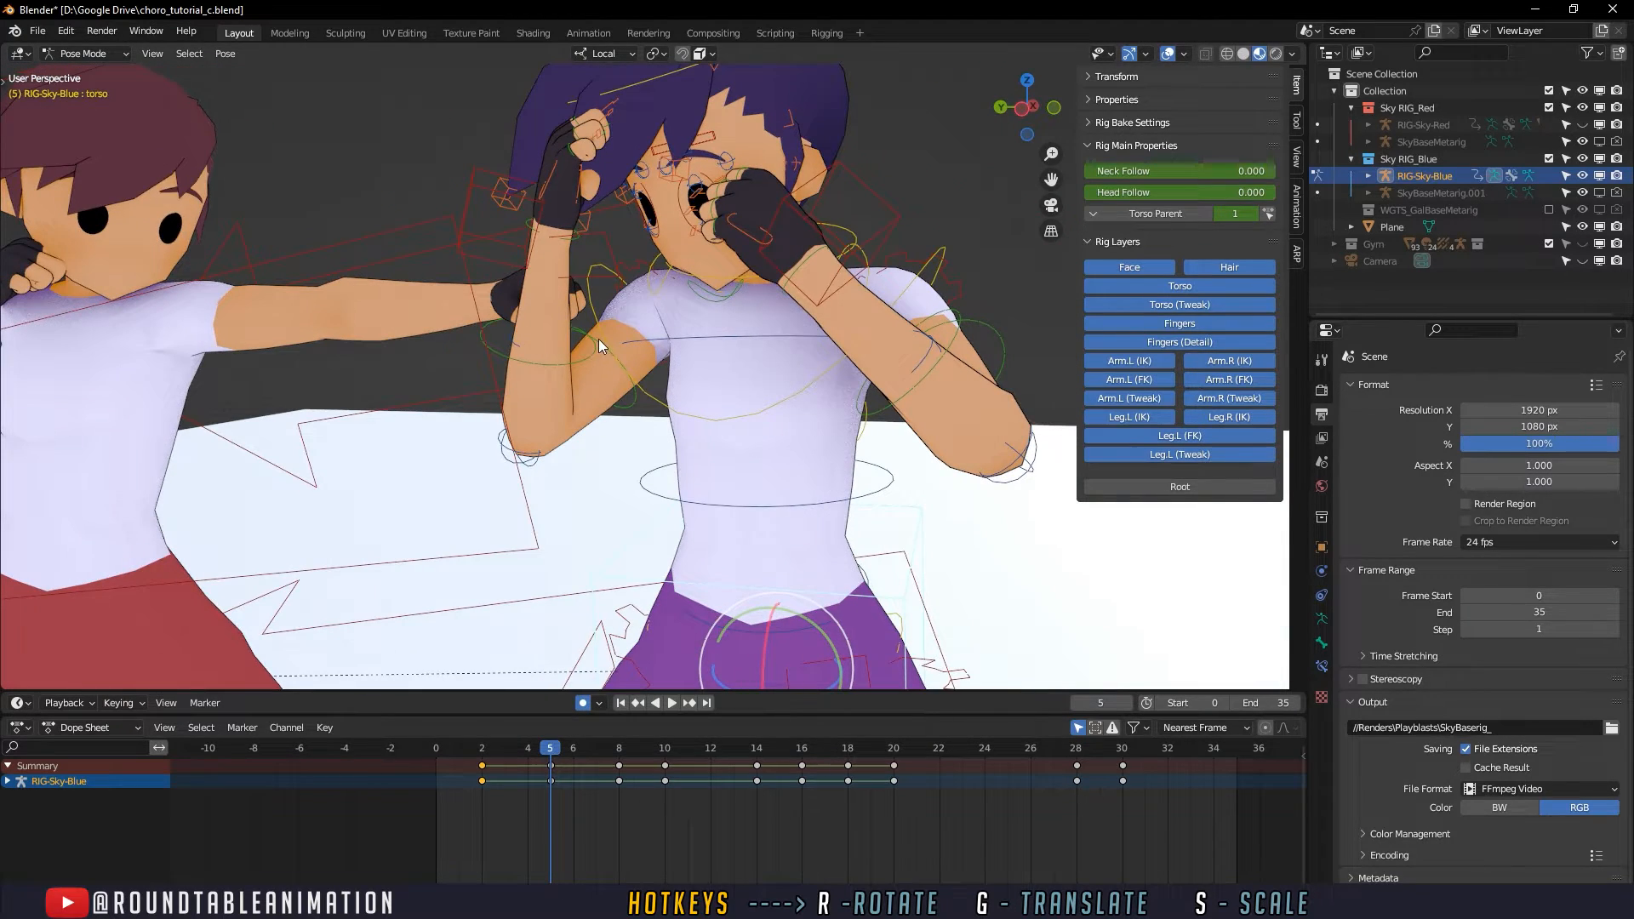
- Rotate the purple-trousered character's head control freely at frame 5 with a trackball rotation
{"action": "left_click", "coordinate": [600, 341]}
{"action": "left_click", "coordinate": [622, 390]}
{"action": "middle_click_drag", "start_coordinate": [622, 402], "coordinate": [840, 272]}
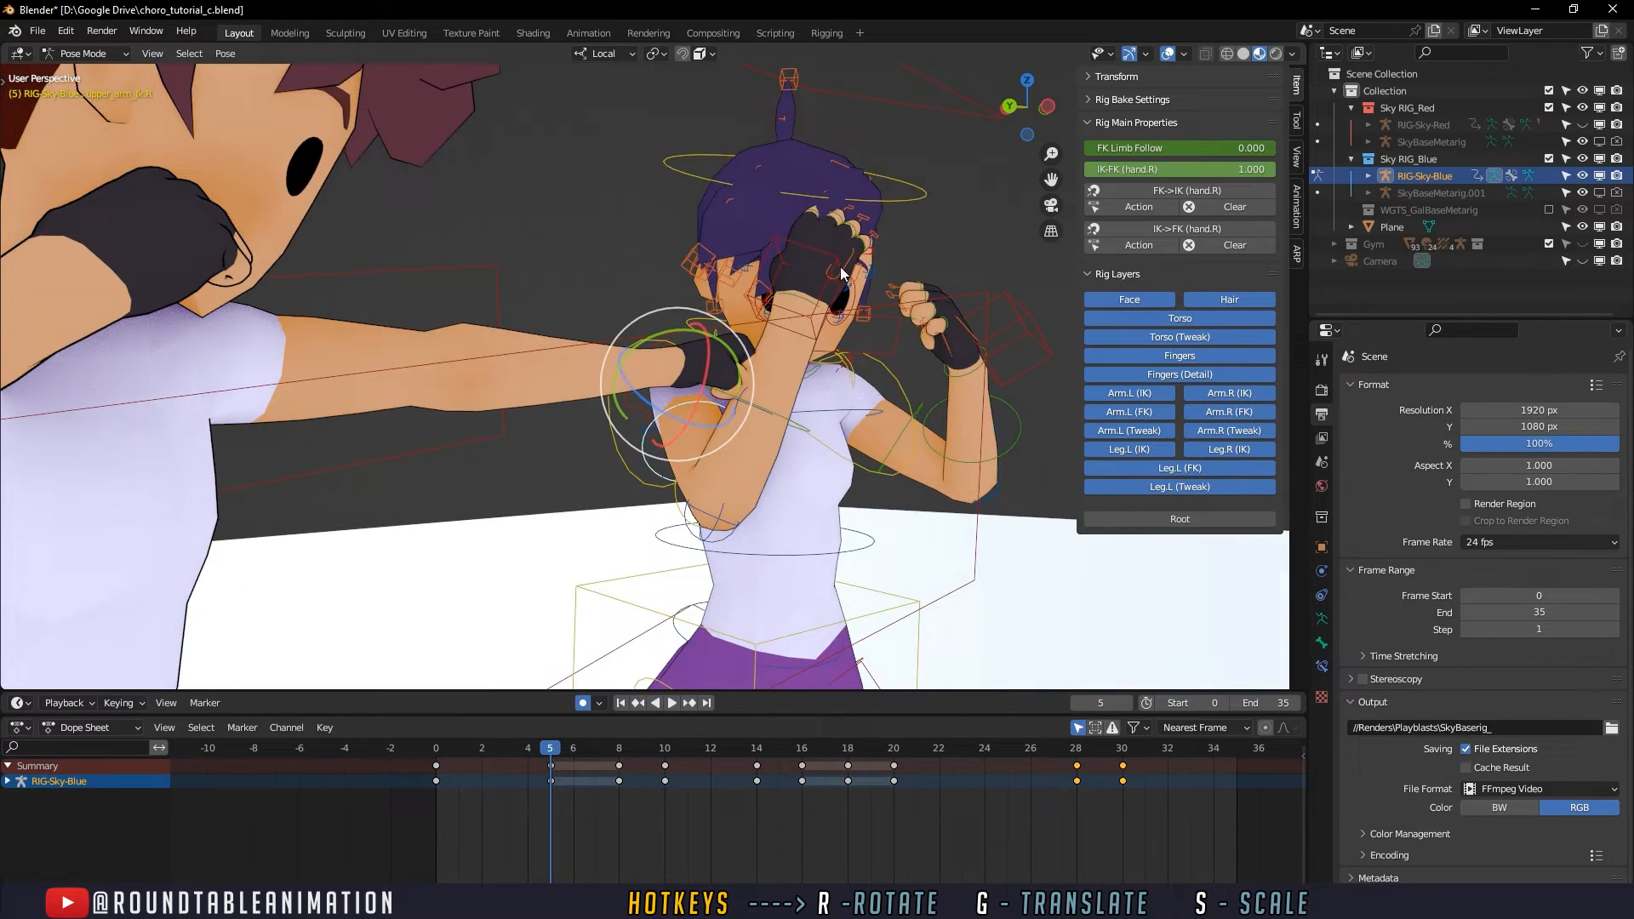
{"action": "left_click", "coordinate": [899, 194]}
{"action": "key", "text": "r"}
{"action": "key", "text": "r"}
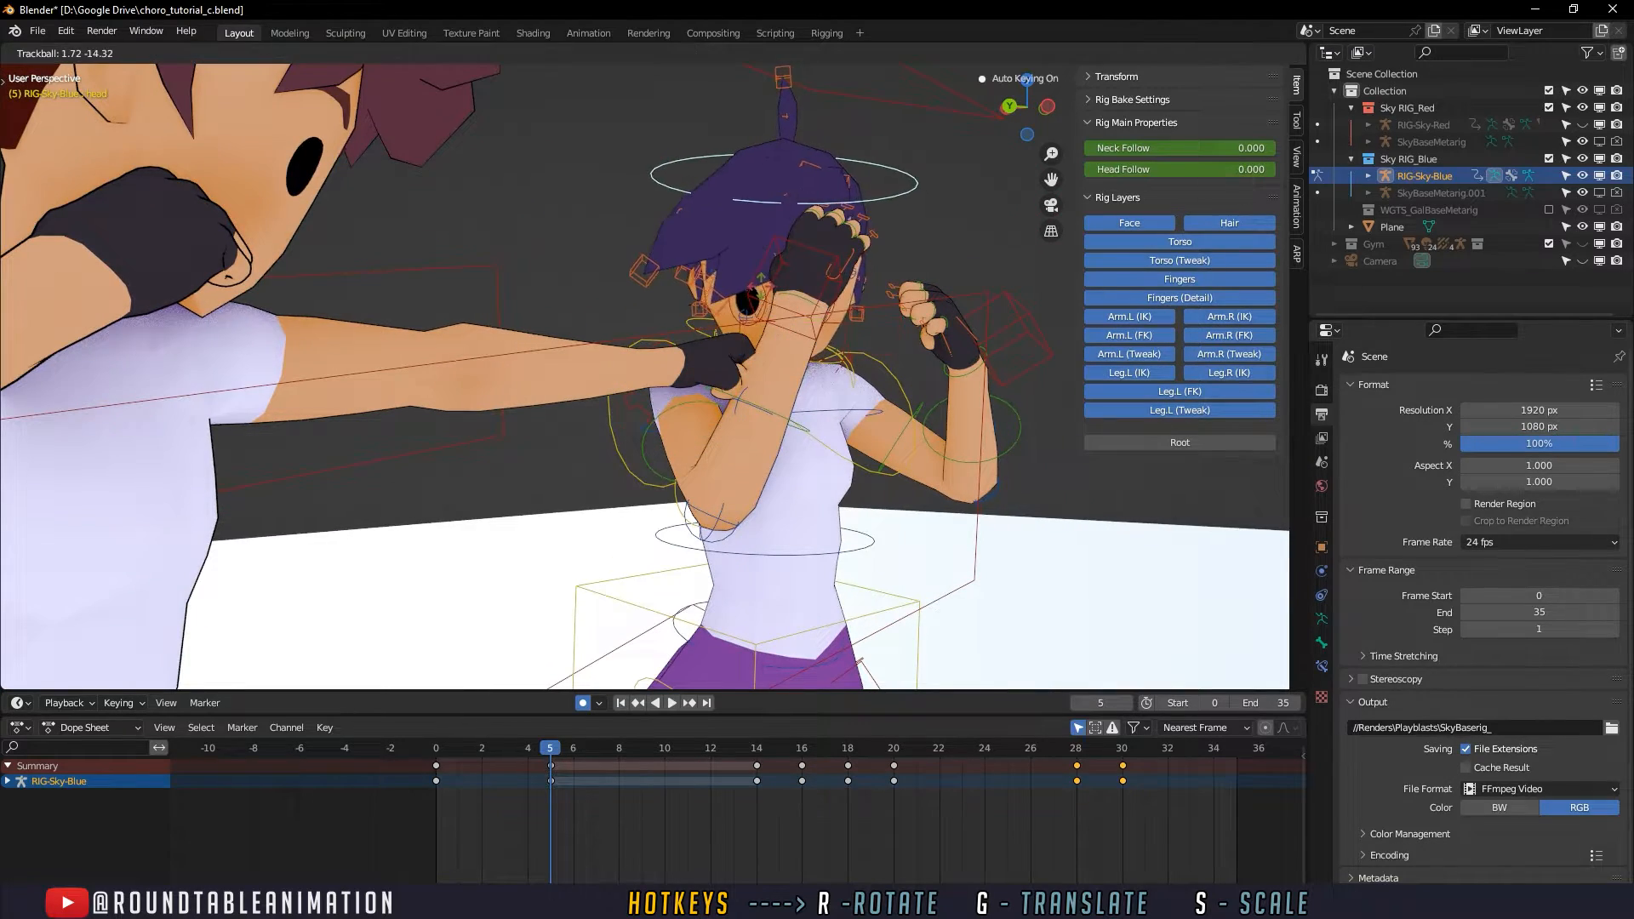
{"action": "left_click", "coordinate": [760, 293]}
- Rotate the right upper arm FK control at frame 5 so the guarding arm tucks closer to the body, undoing the first attempt
{"action": "left_click", "coordinate": [713, 402]}
{"action": "left_click_drag", "start_coordinate": [739, 384], "coordinate": [696, 441]}
{"action": "key", "text": "ctrl+z"}
{"action": "left_click", "coordinate": [775, 468]}
{"action": "middle_click_drag", "start_coordinate": [695, 443], "coordinate": [623, 458]}
{"action": "left_click", "coordinate": [599, 475]}
{"action": "left_click_drag", "start_coordinate": [592, 419], "coordinate": [640, 412]}
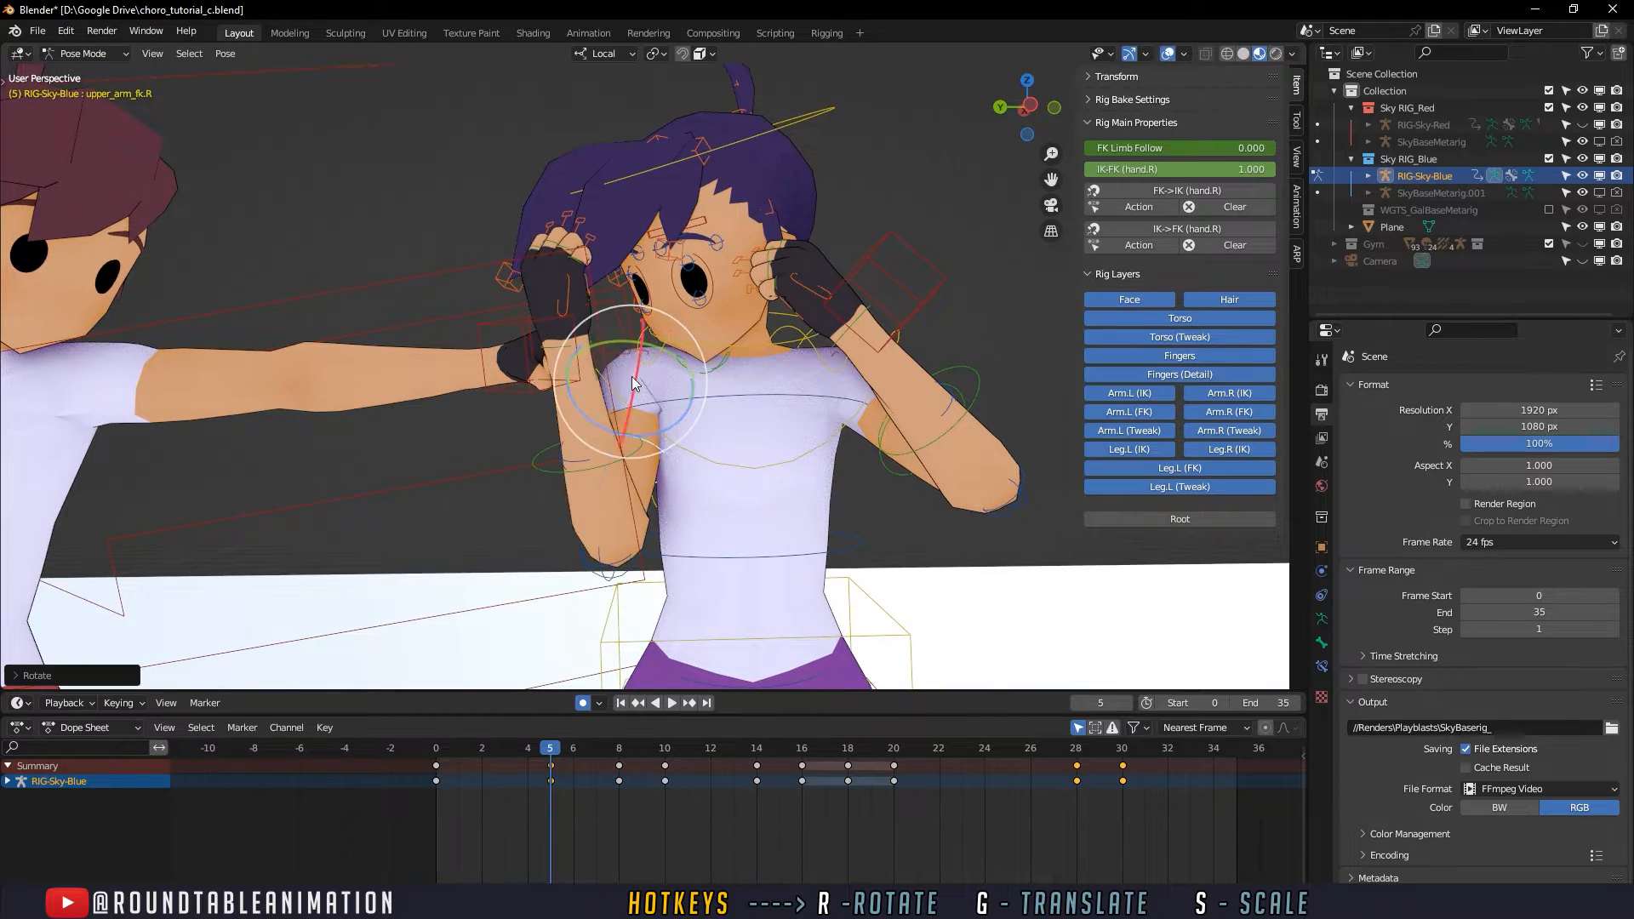
{"action": "left_click_drag", "start_coordinate": [650, 344], "coordinate": [679, 358]}
{"action": "middle_click_drag", "start_coordinate": [679, 361], "coordinate": [771, 383]}
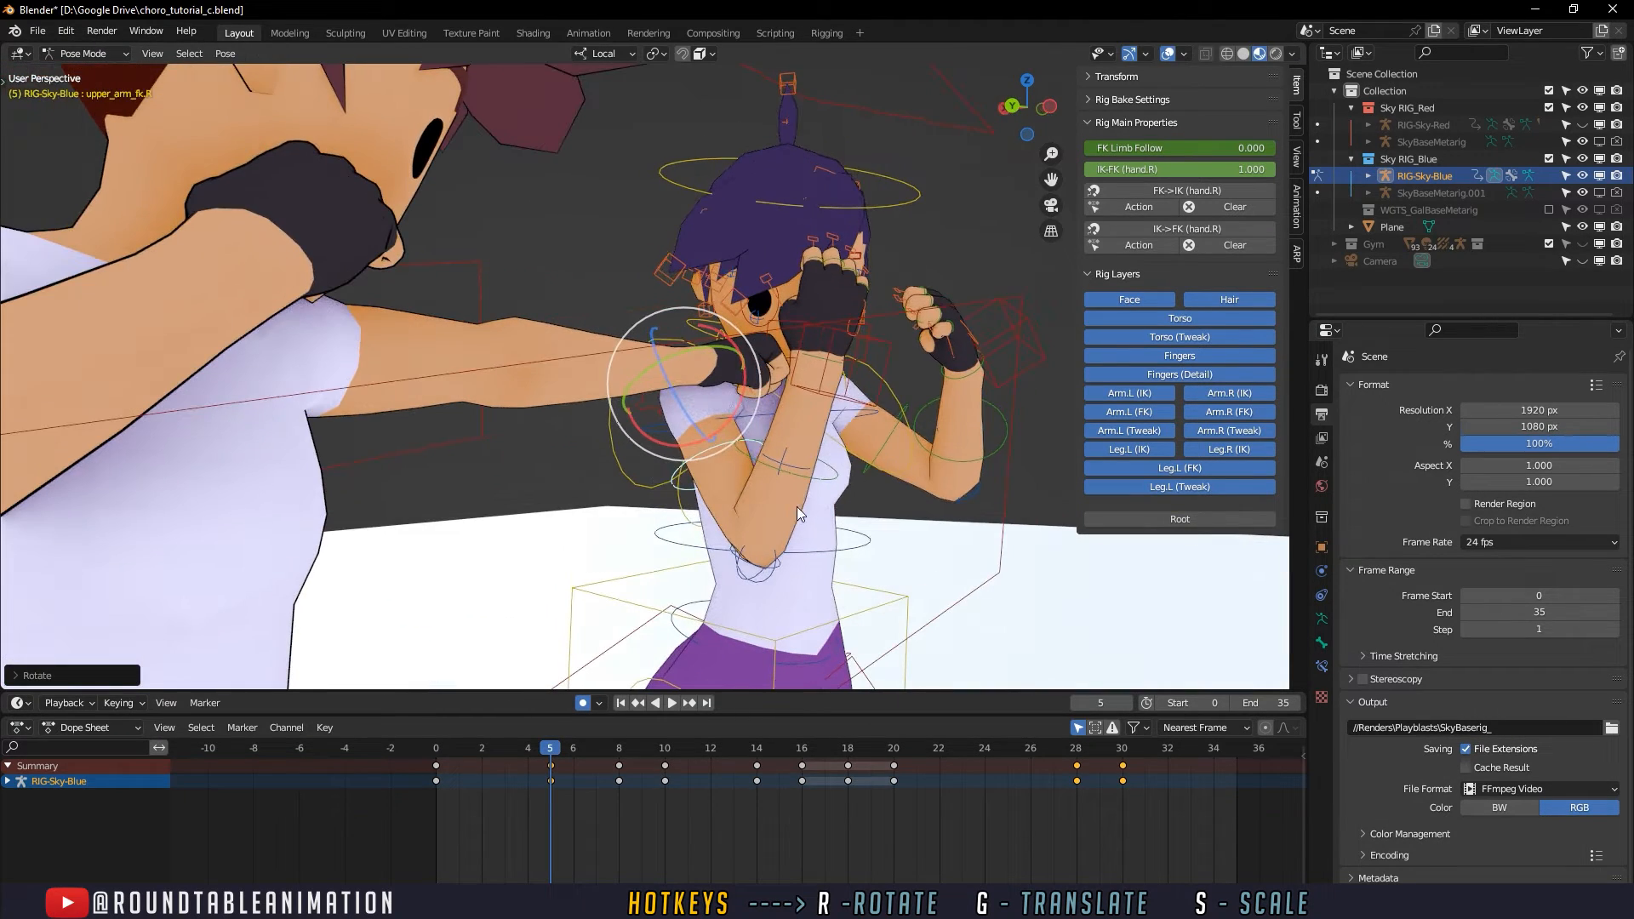
- Rotate the right forearm FK control at frame 5 to bring the guarding fist in front of the face
{"action": "left_click", "coordinate": [807, 473]}
{"action": "left_click_drag", "start_coordinate": [824, 516], "coordinate": [814, 487]}
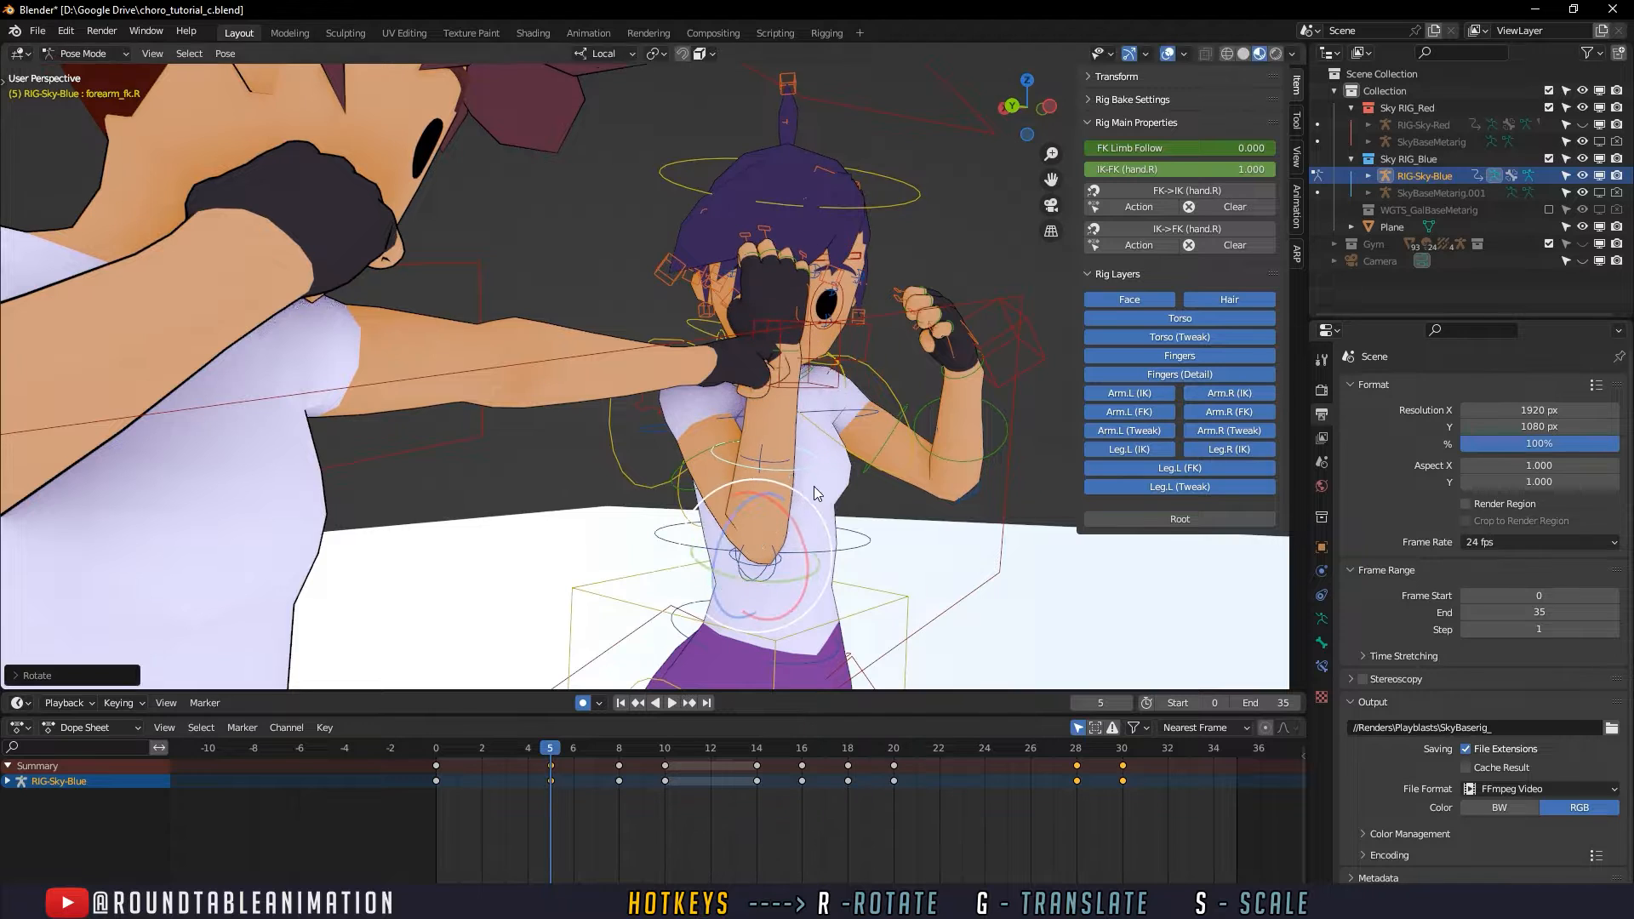
{"action": "middle_click_drag", "start_coordinate": [814, 487], "coordinate": [888, 444]}
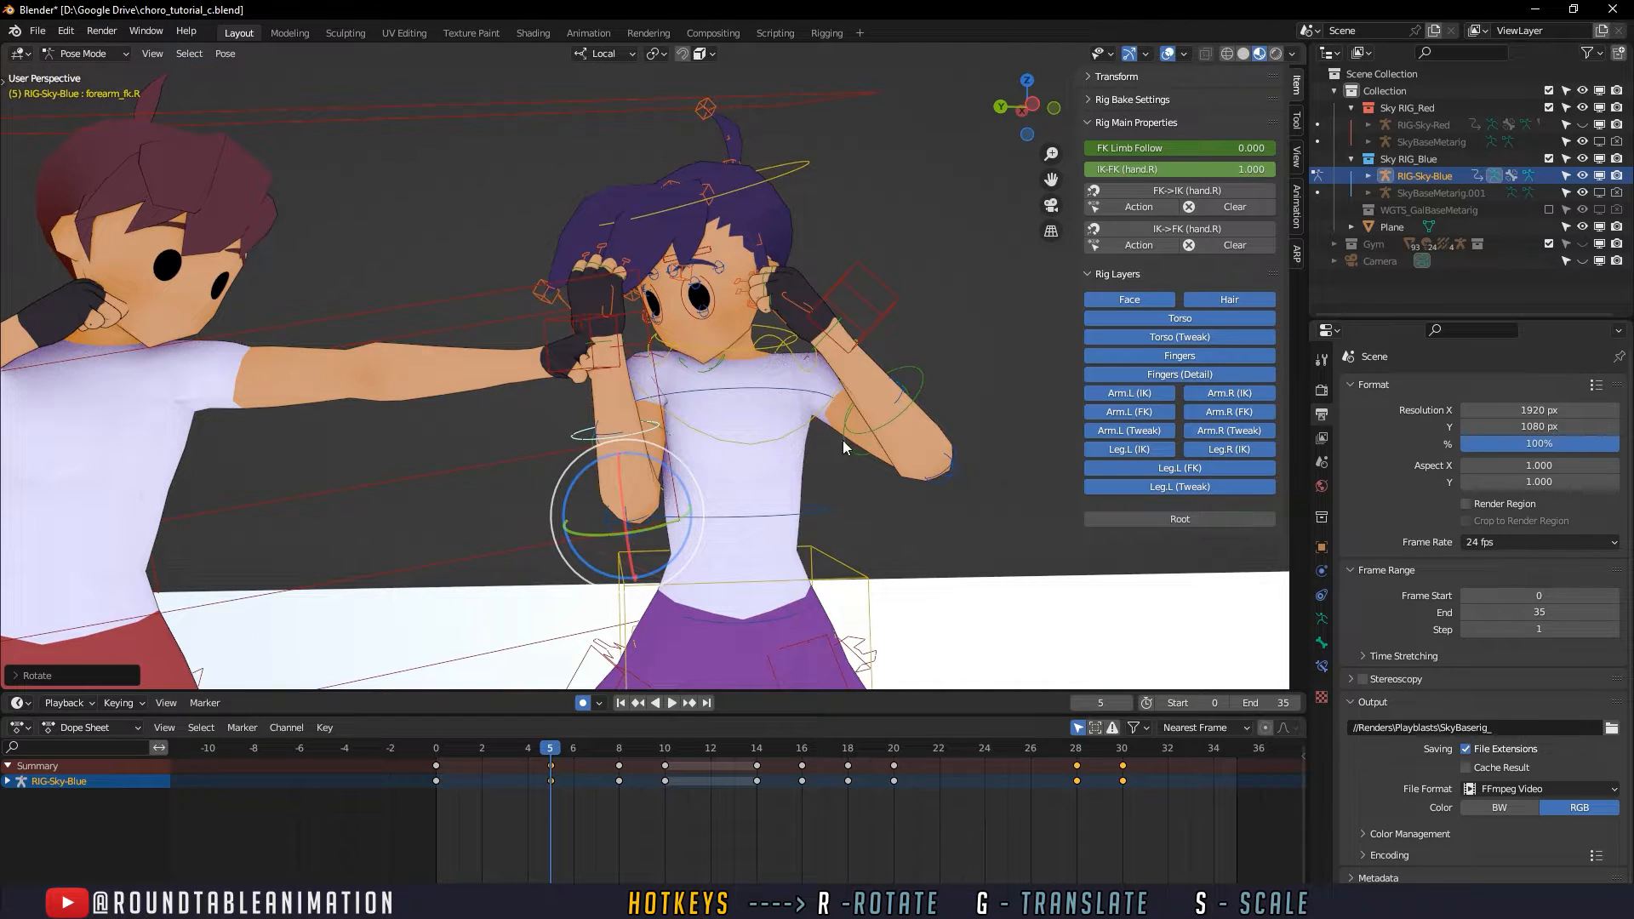
- Scrub the frames around frame 5 in close and full-body views to check the new guarding arm pose
{"action": "key", "text": "space"}
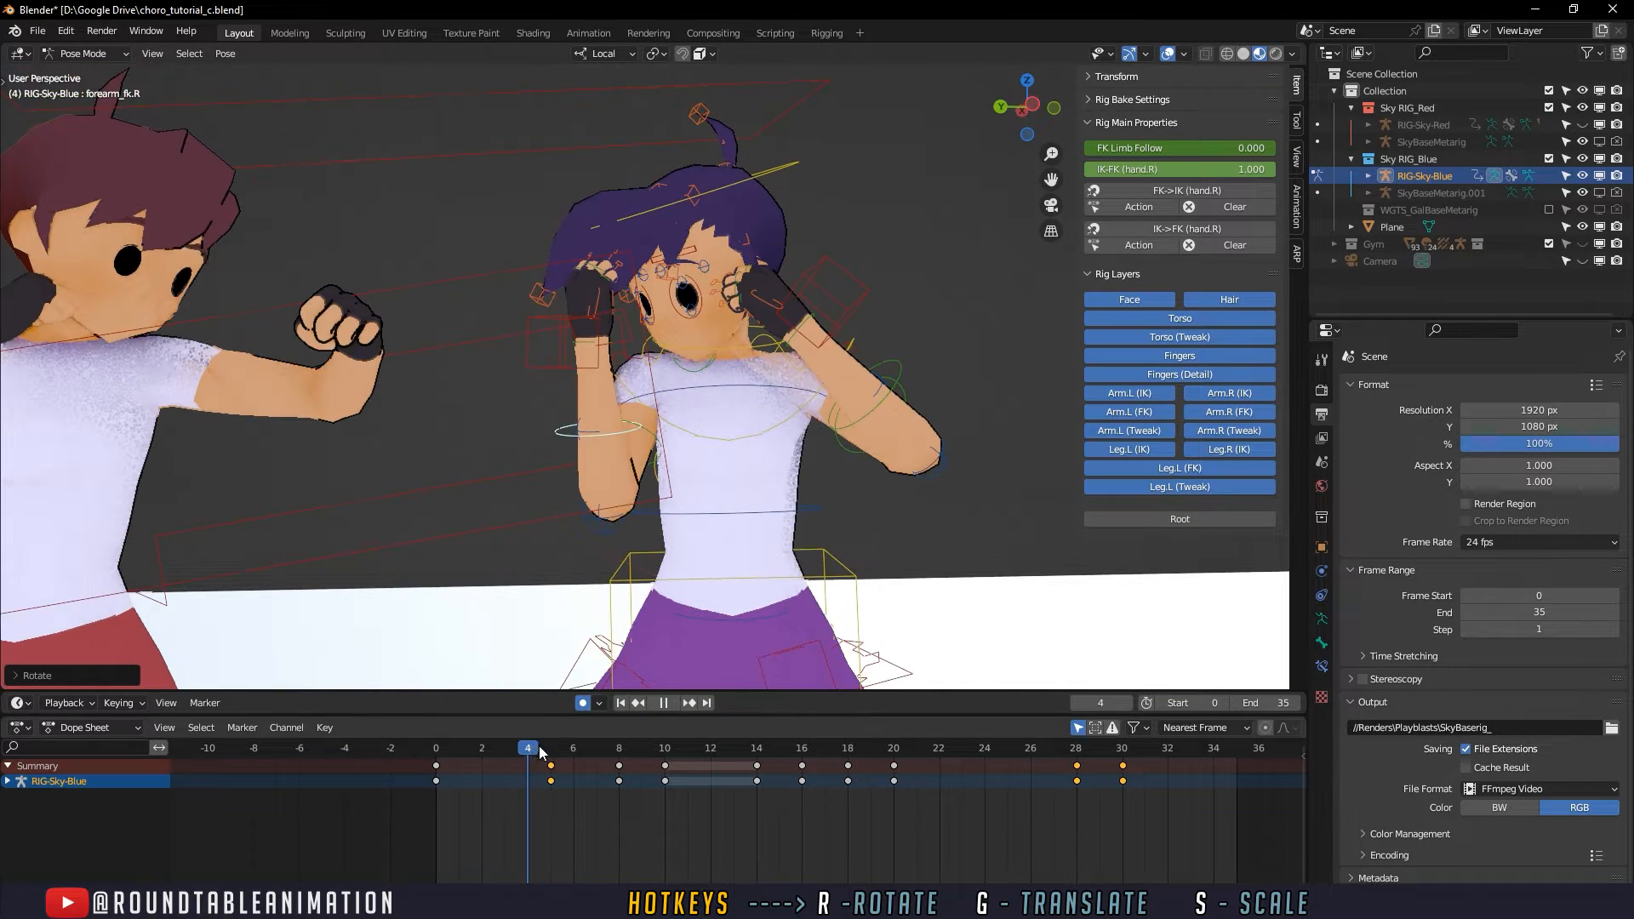
{"action": "mouse_move", "coordinate": [565, 756]}
{"action": "left_mouse_down"}
{"action": "mouse_move", "coordinate": [508, 752]}
{"action": "mouse_move", "coordinate": [553, 752]}
{"action": "left_mouse_up"}
{"action": "scroll", "coordinate": [739, 533], "scroll_direction": "down", "scroll_amount": 4}
{"action": "middle_click_drag", "start_coordinate": [727, 528], "coordinate": [730, 410], "text": "shift"}
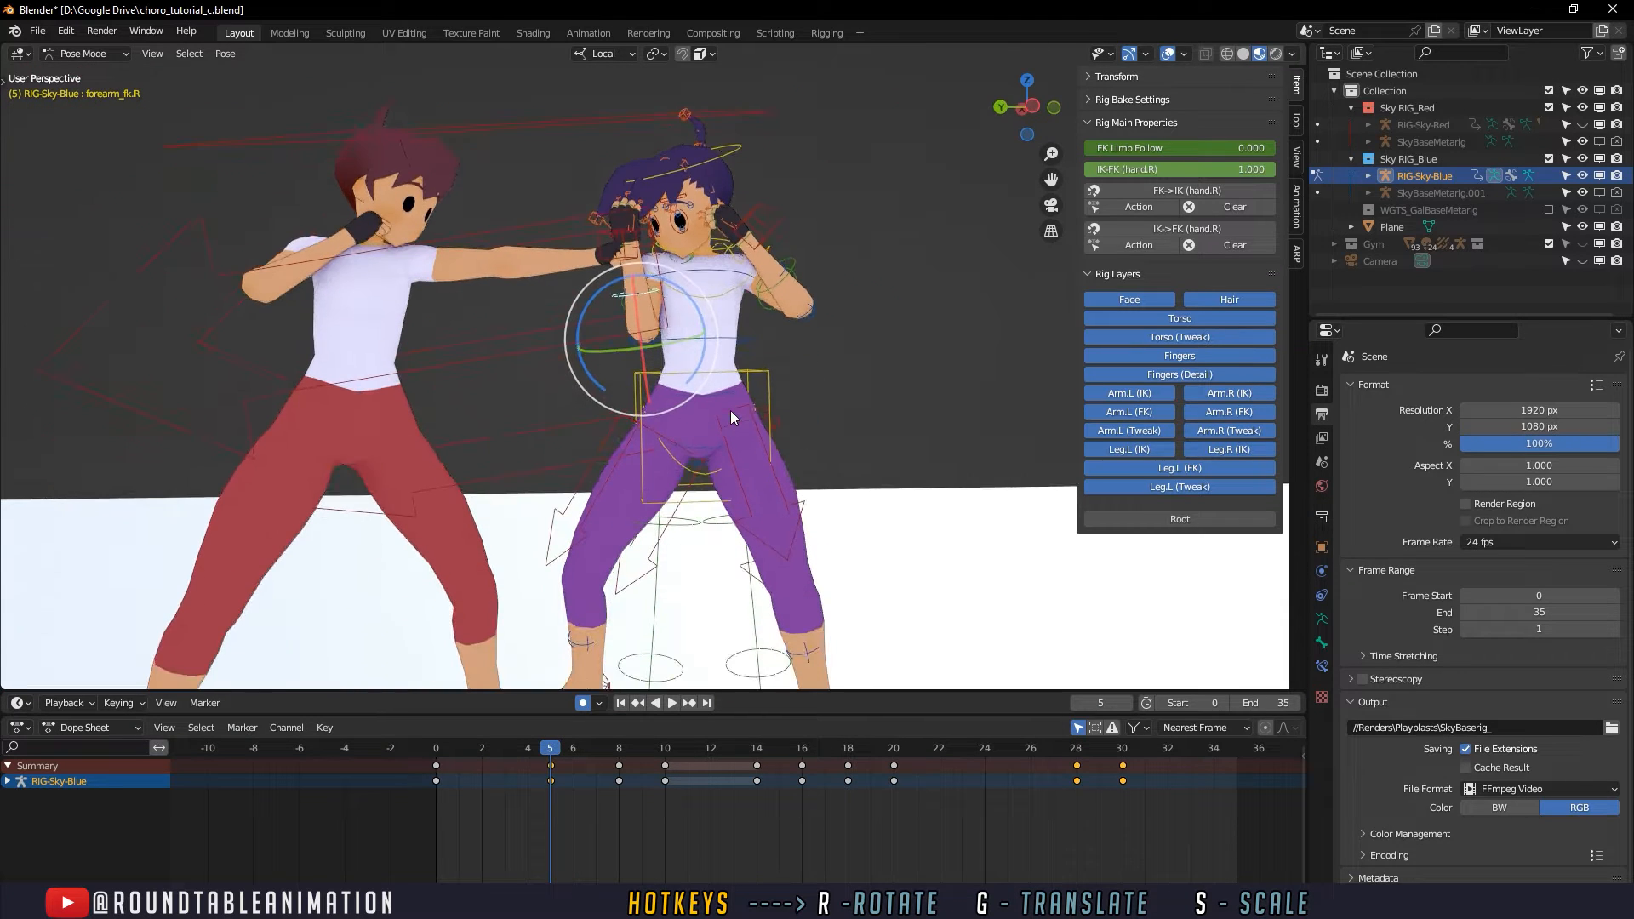
{"action": "key", "text": "space"}
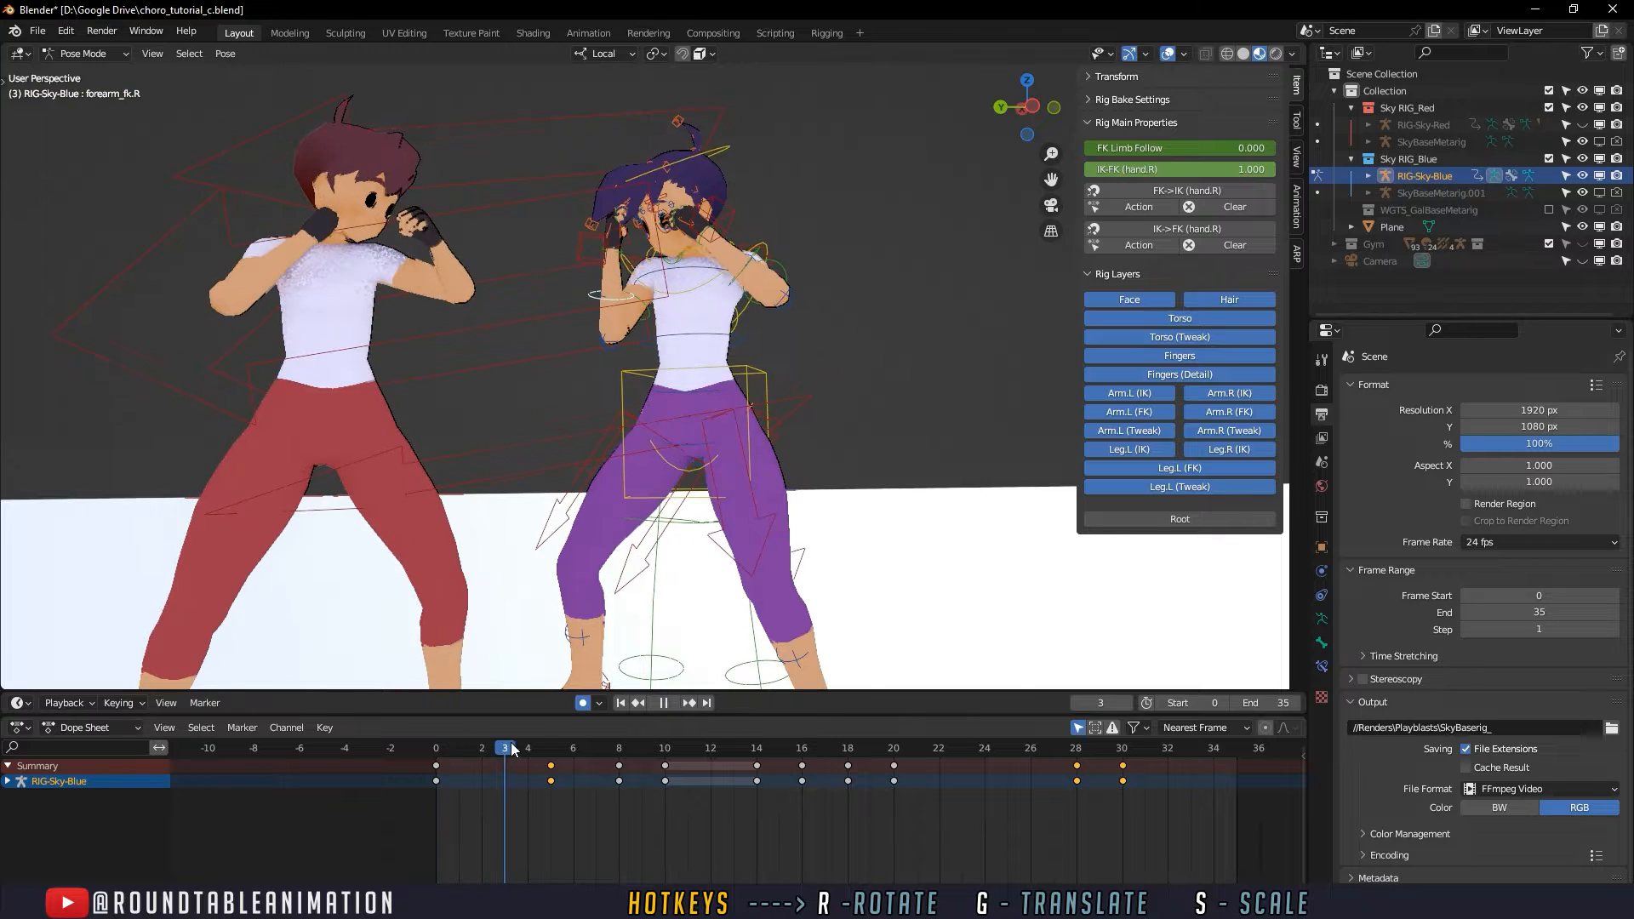
{"action": "left_click_drag", "start_coordinate": [582, 738], "coordinate": [549, 750]}
- Keyframe the spine_fk.002 control at frame 4 and rotate it about -27° at frame 5 to lean the upper body
{"action": "left_click", "coordinate": [726, 365]}
{"action": "key", "text": "i"}
{"action": "left_click", "coordinate": [537, 757]}
{"action": "left_click_drag", "start_coordinate": [770, 310], "coordinate": [763, 306]}
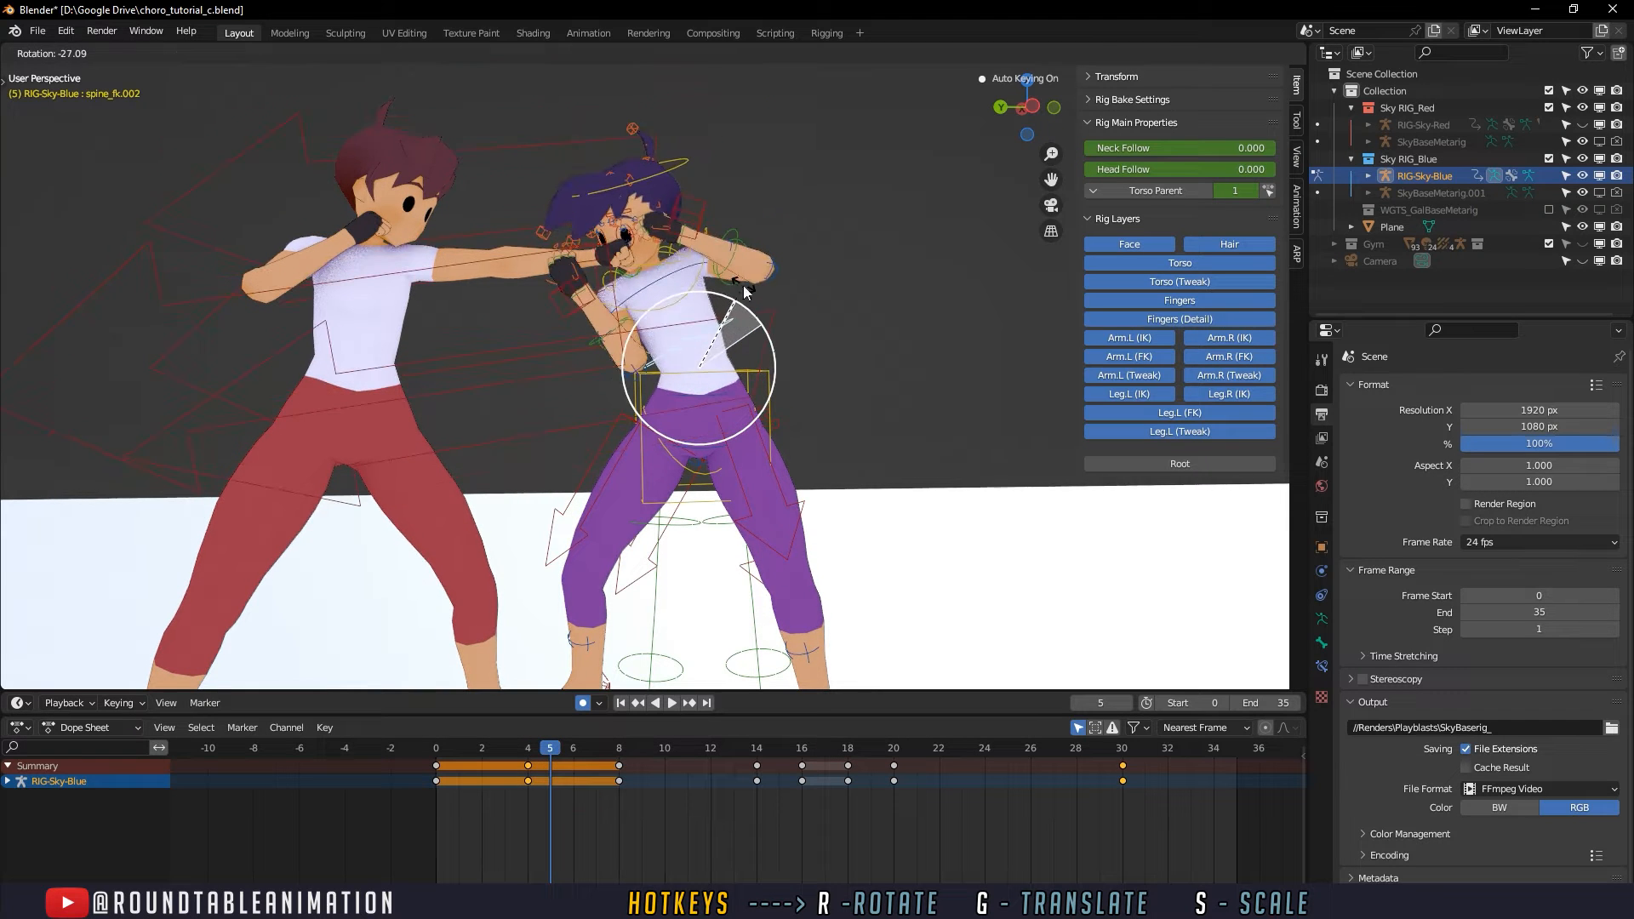
{"action": "left_click", "coordinate": [762, 310]}
- Try moving the torso control up and away from the opponent at frame 5, and undo that move
{"action": "left_click", "coordinate": [724, 389]}
{"action": "key", "text": "g"}
{"action": "left_click", "coordinate": [759, 373]}
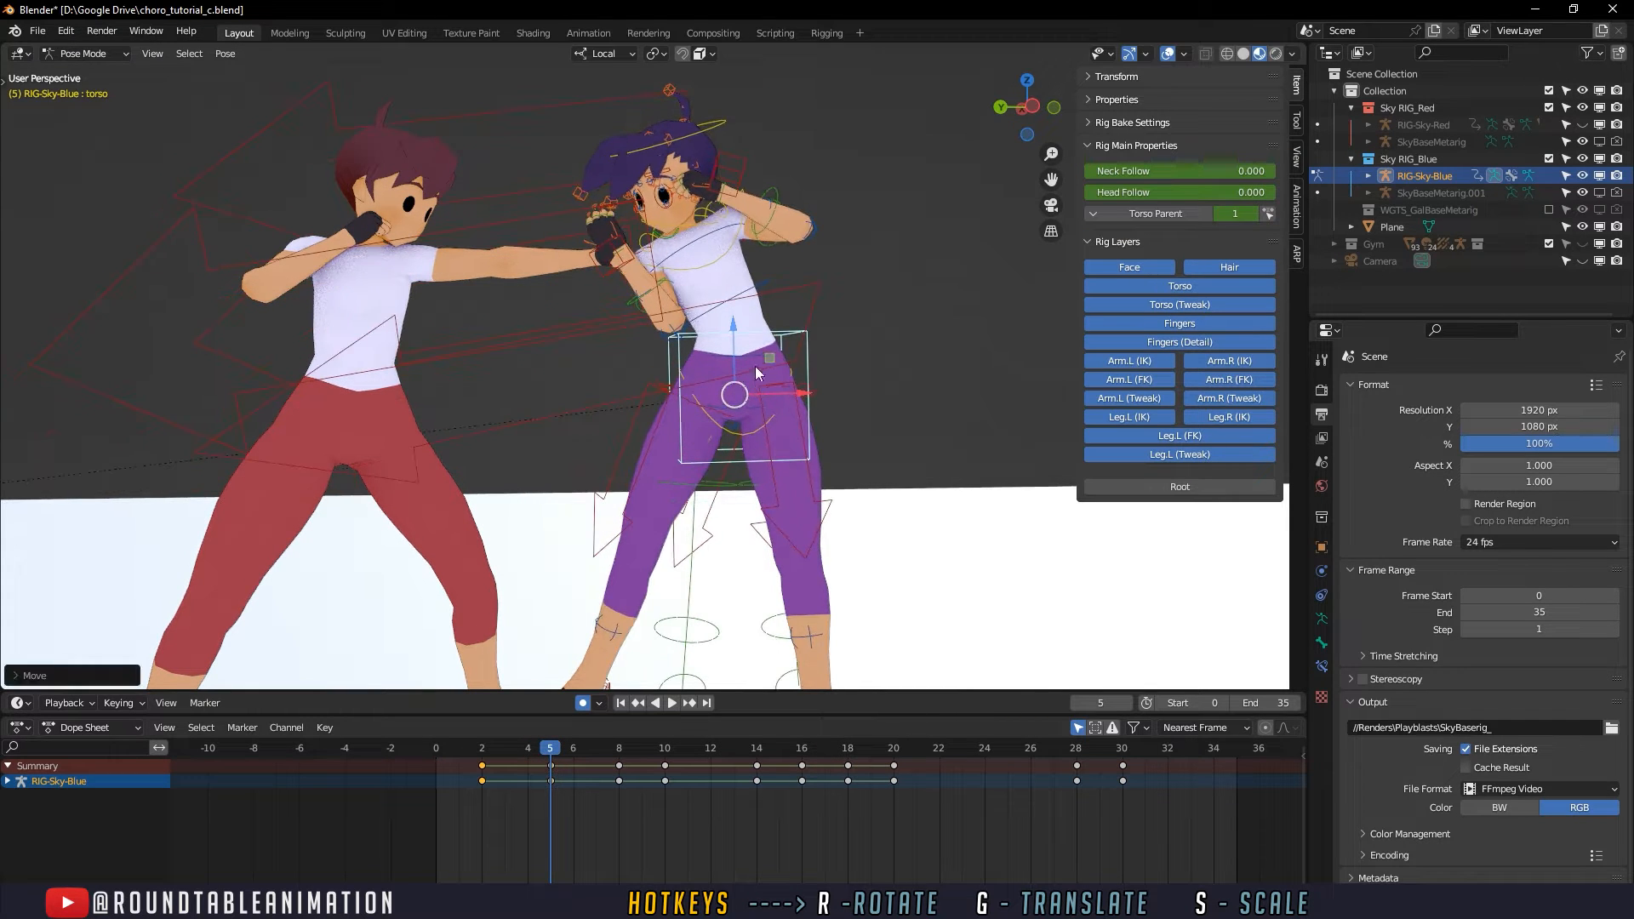
{"action": "left_click_drag", "start_coordinate": [494, 751], "coordinate": [594, 734]}
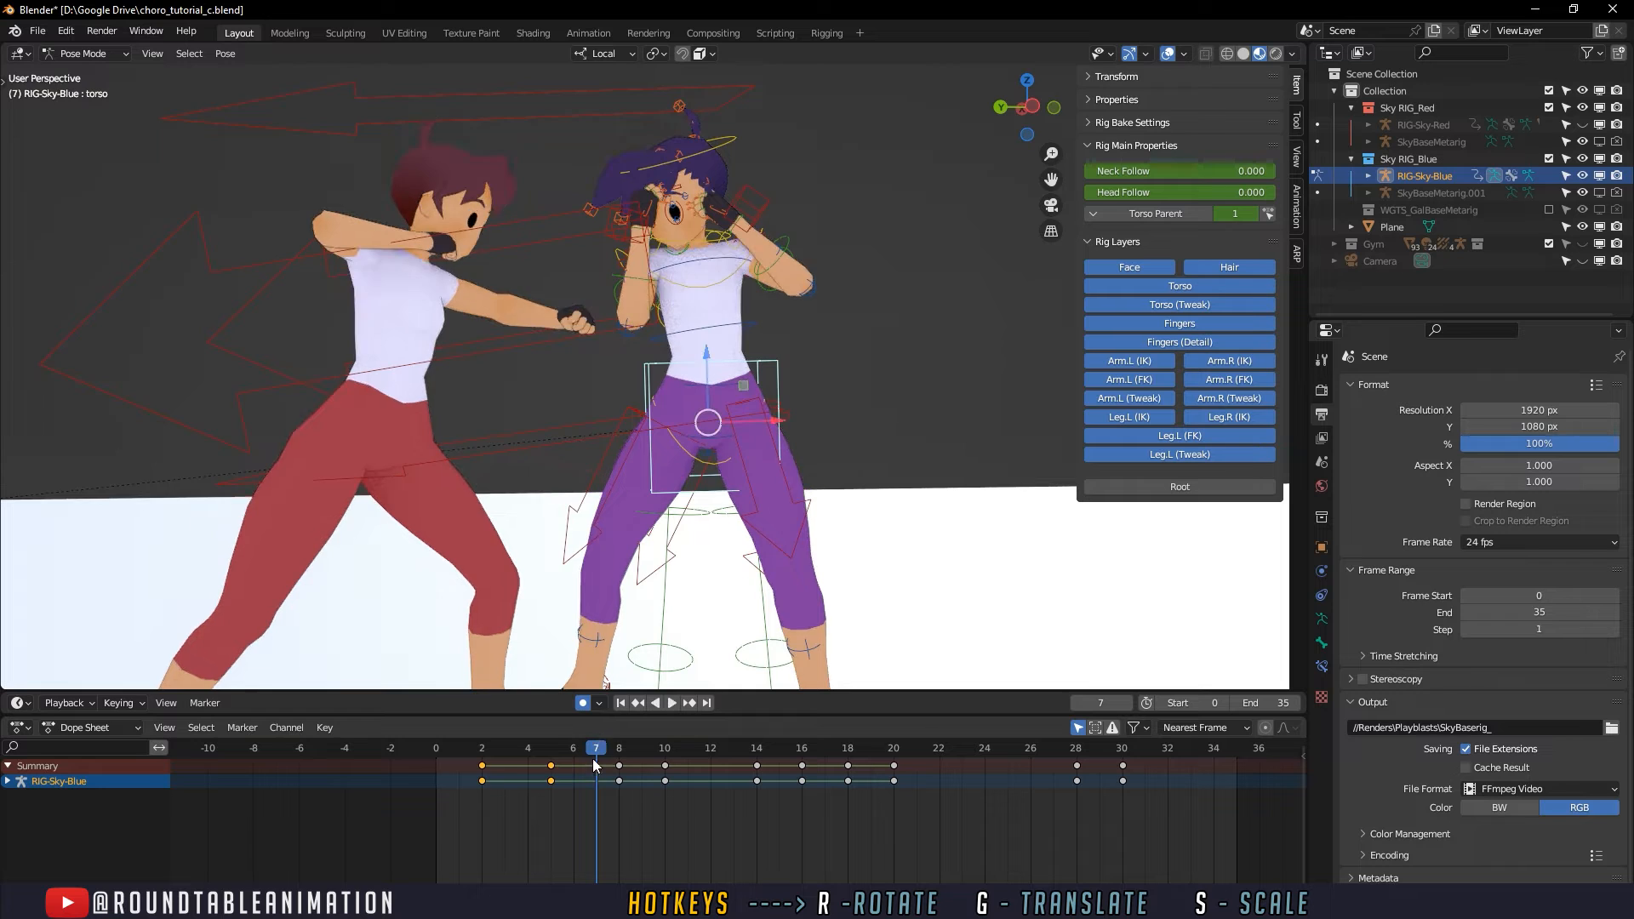
{"action": "key", "text": "ctrl+z"}
{"action": "key", "text": "ctrl+z"}
{"action": "key", "text": "ctrl+z"}
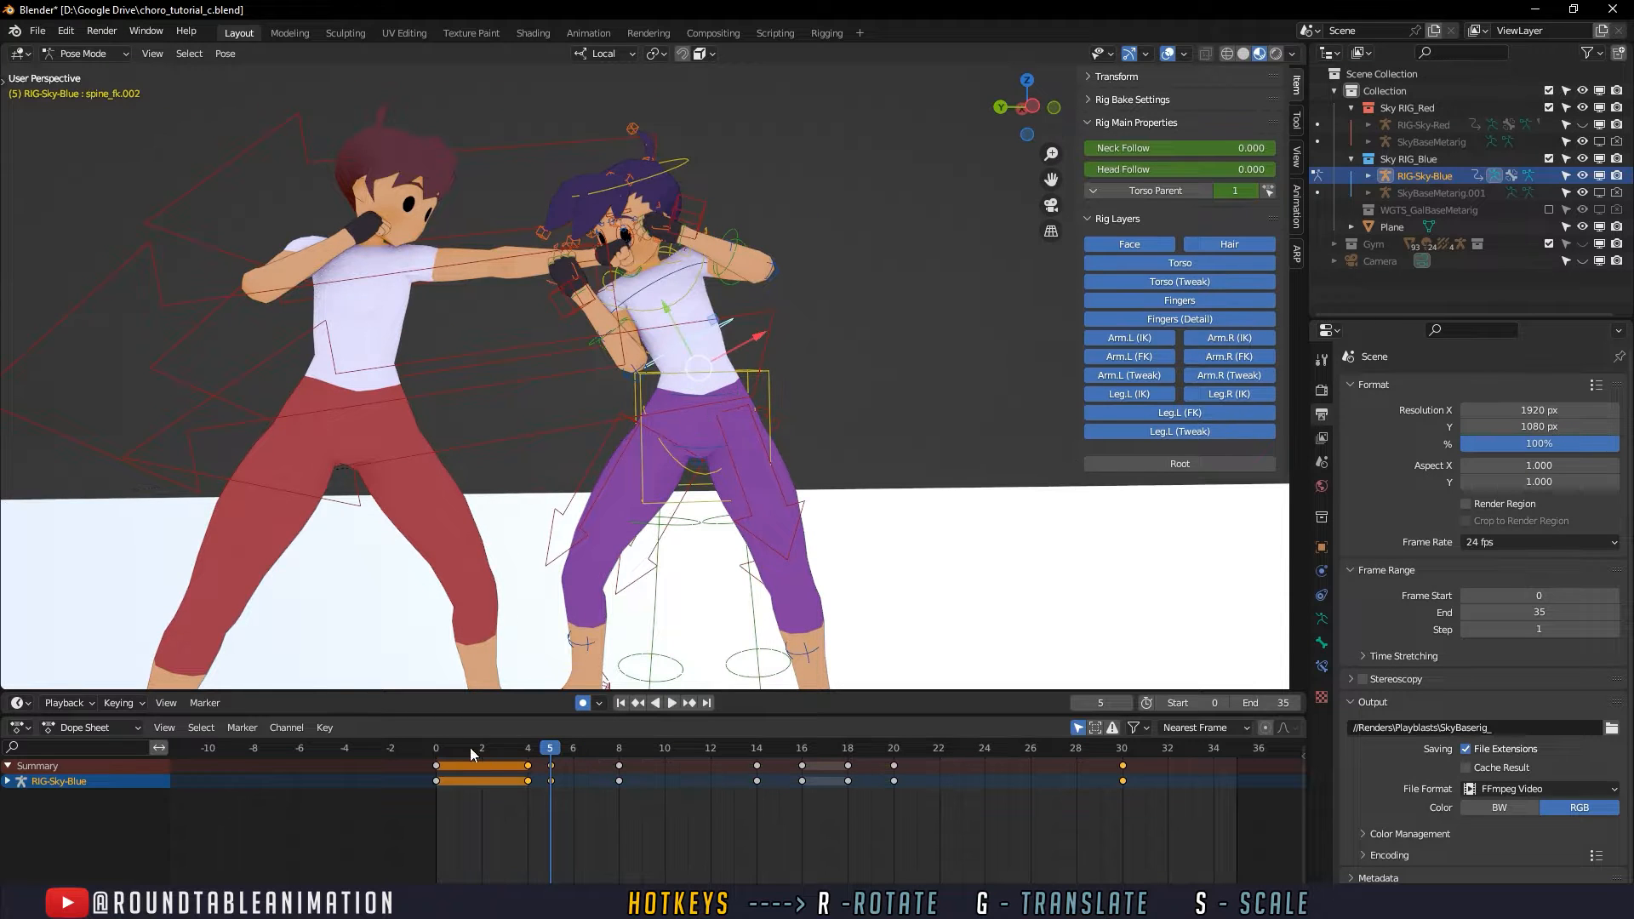
- Keyframe all channels of the defender's torso control at frame 4
{"action": "left_click_drag", "start_coordinate": [470, 748], "coordinate": [562, 747]}
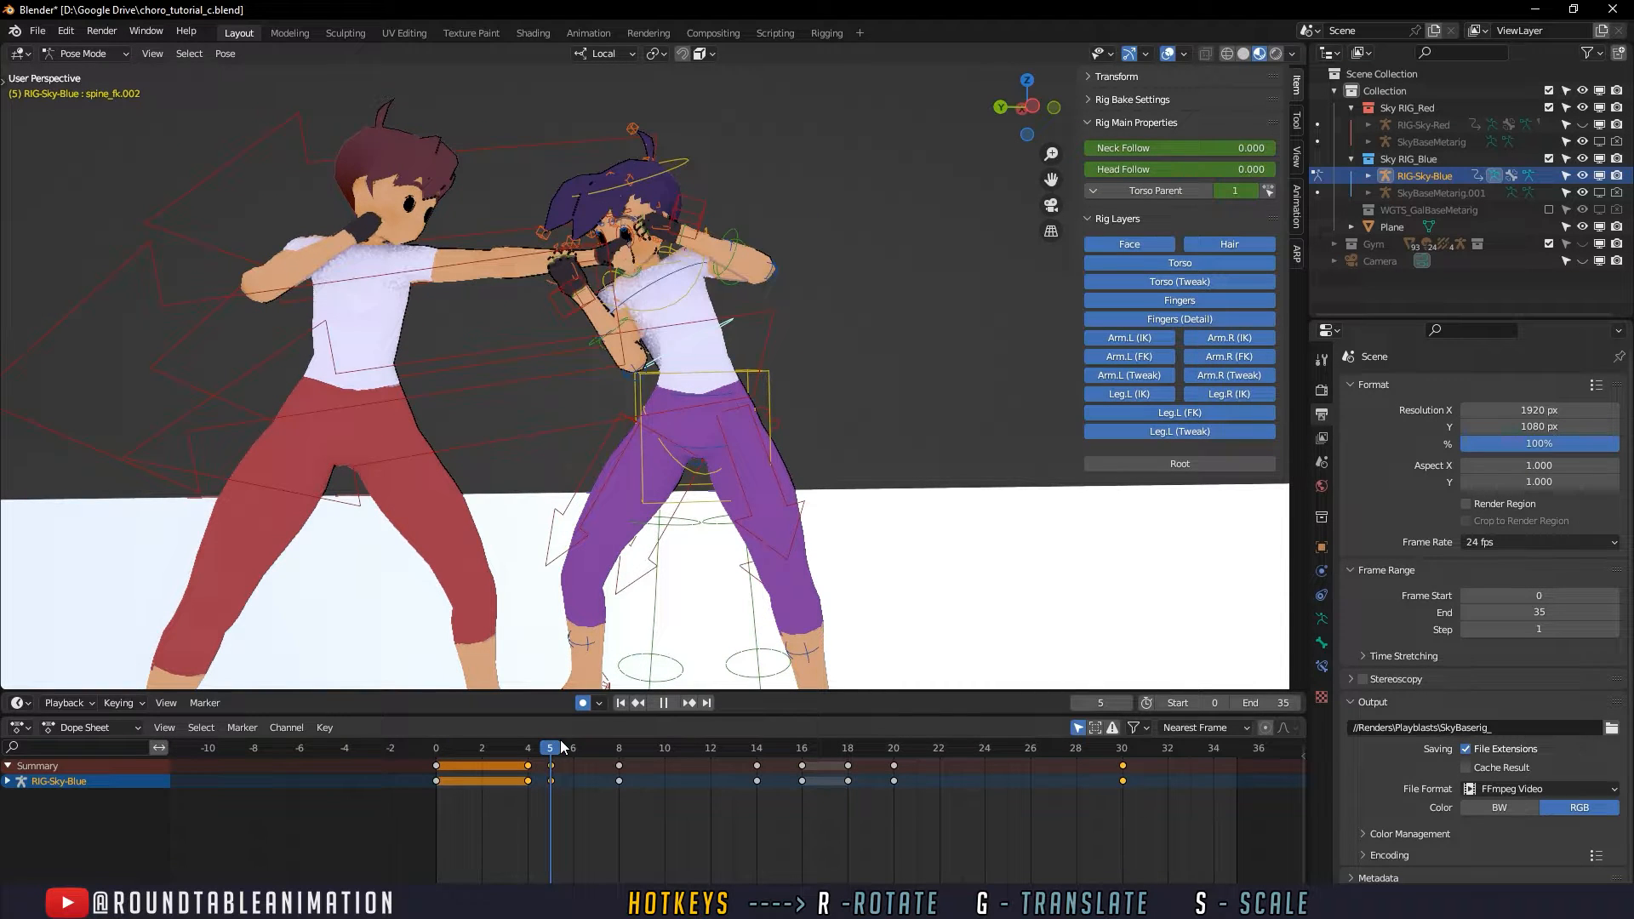
{"action": "left_click_drag", "start_coordinate": [550, 783], "coordinate": [529, 762]}
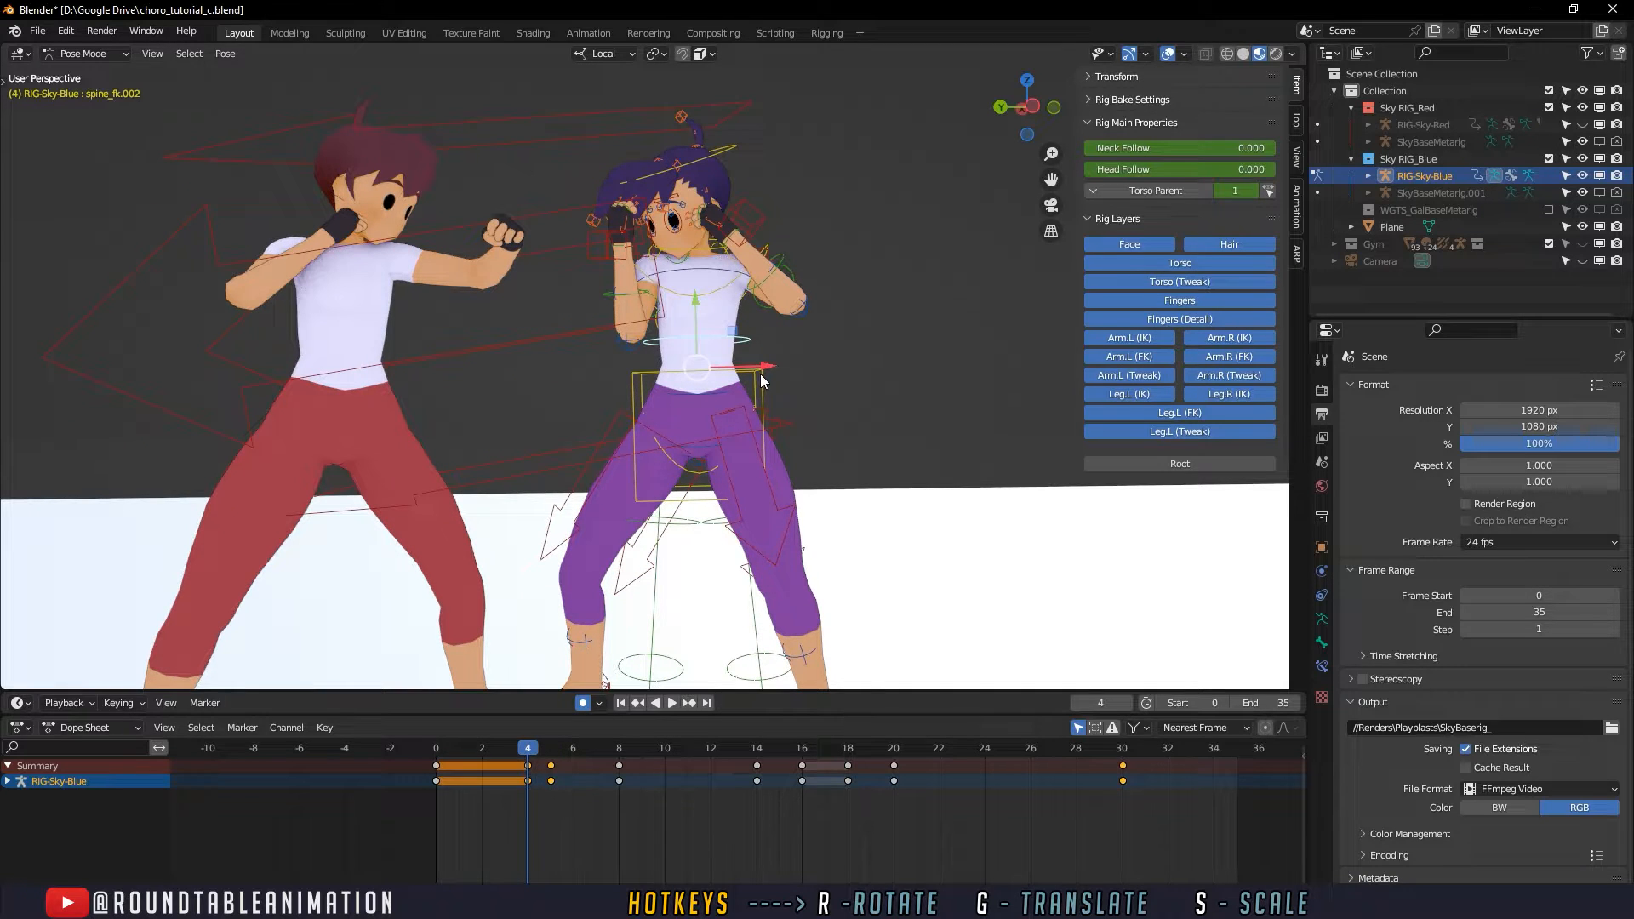
{"action": "left_click", "coordinate": [760, 375]}
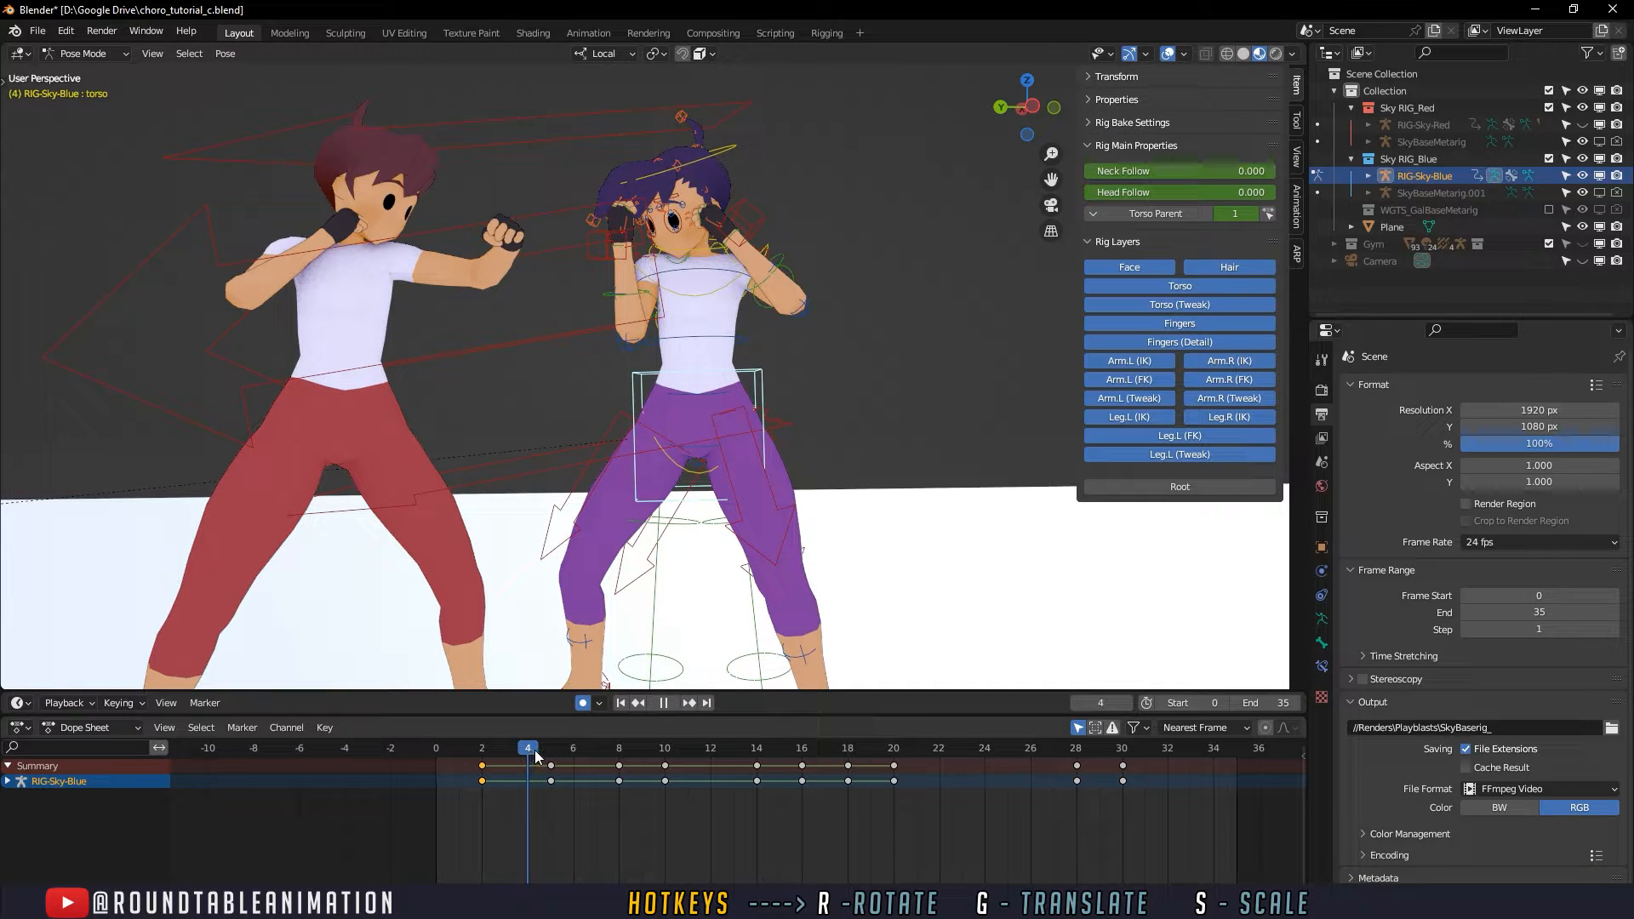
{"action": "key", "text": "i"}
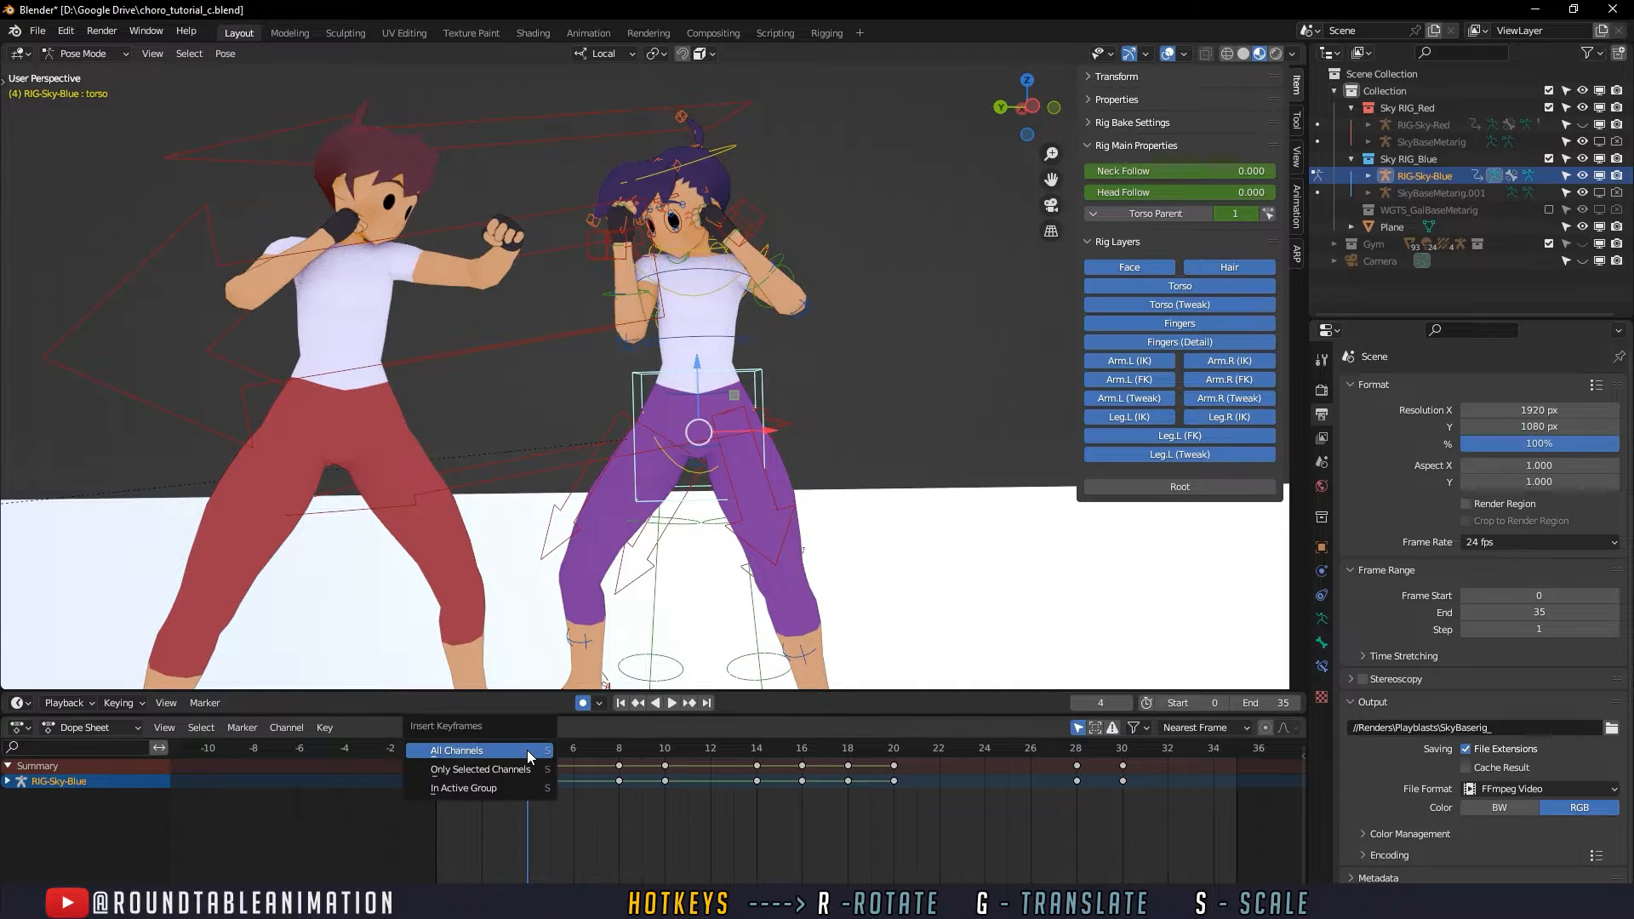
{"action": "left_click", "coordinate": [529, 756]}
{"action": "left_click", "coordinate": [545, 755]}
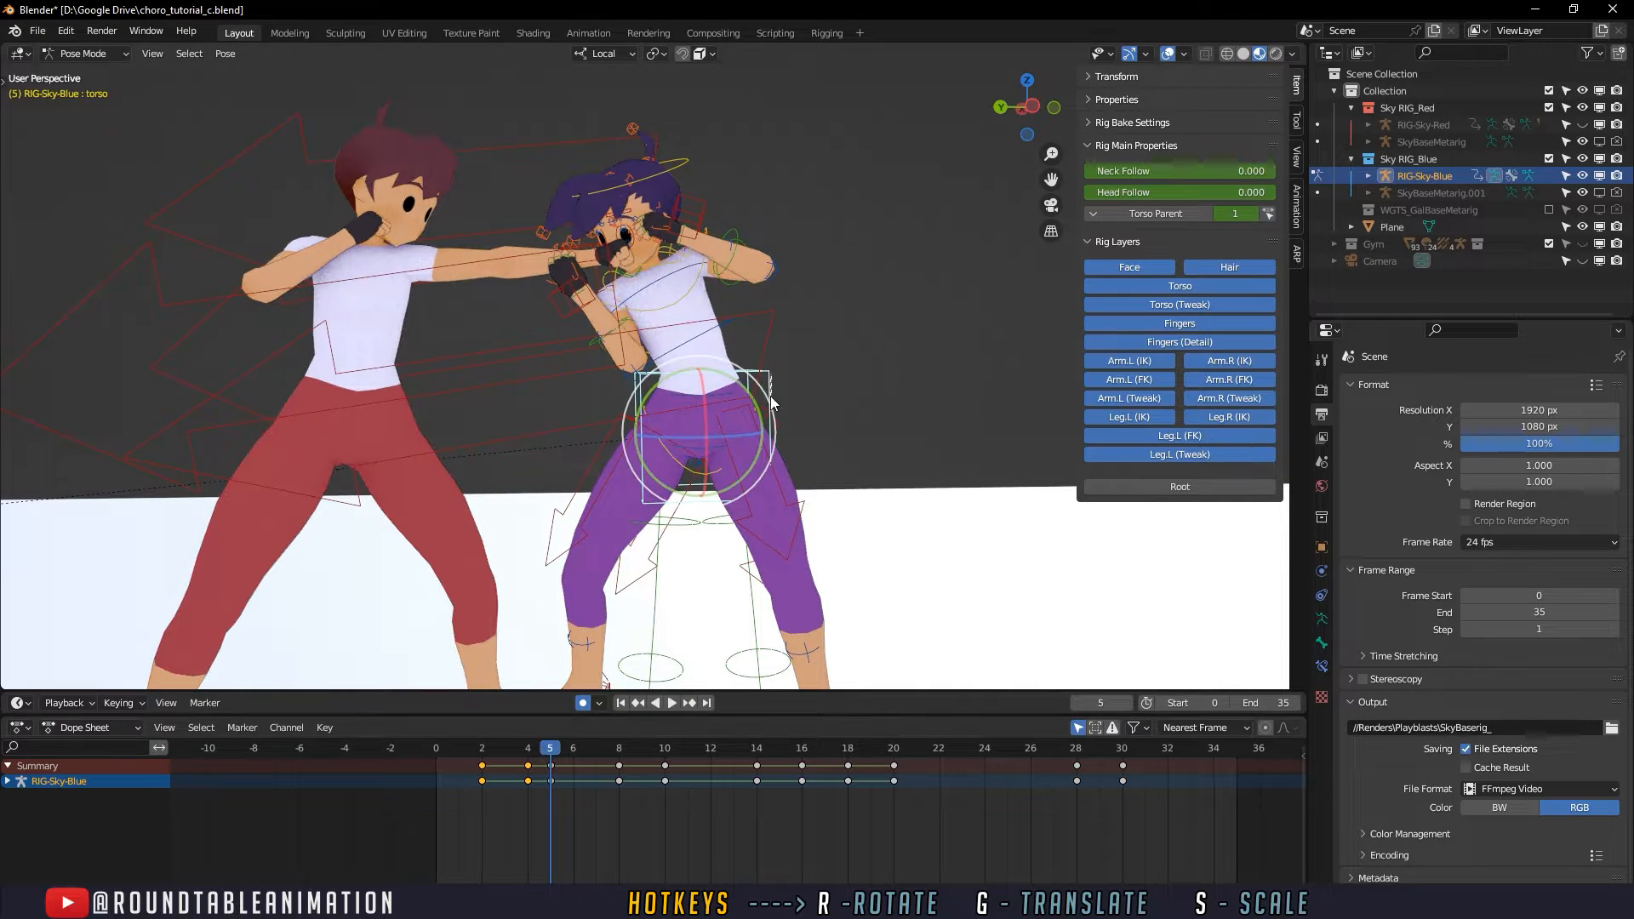
- Try rotating and shifting the torso control at frame 5 to counter the upper-body lean, and scrub through the motion
{"action": "key", "text": "r"}
{"action": "left_click", "coordinate": [726, 418]}
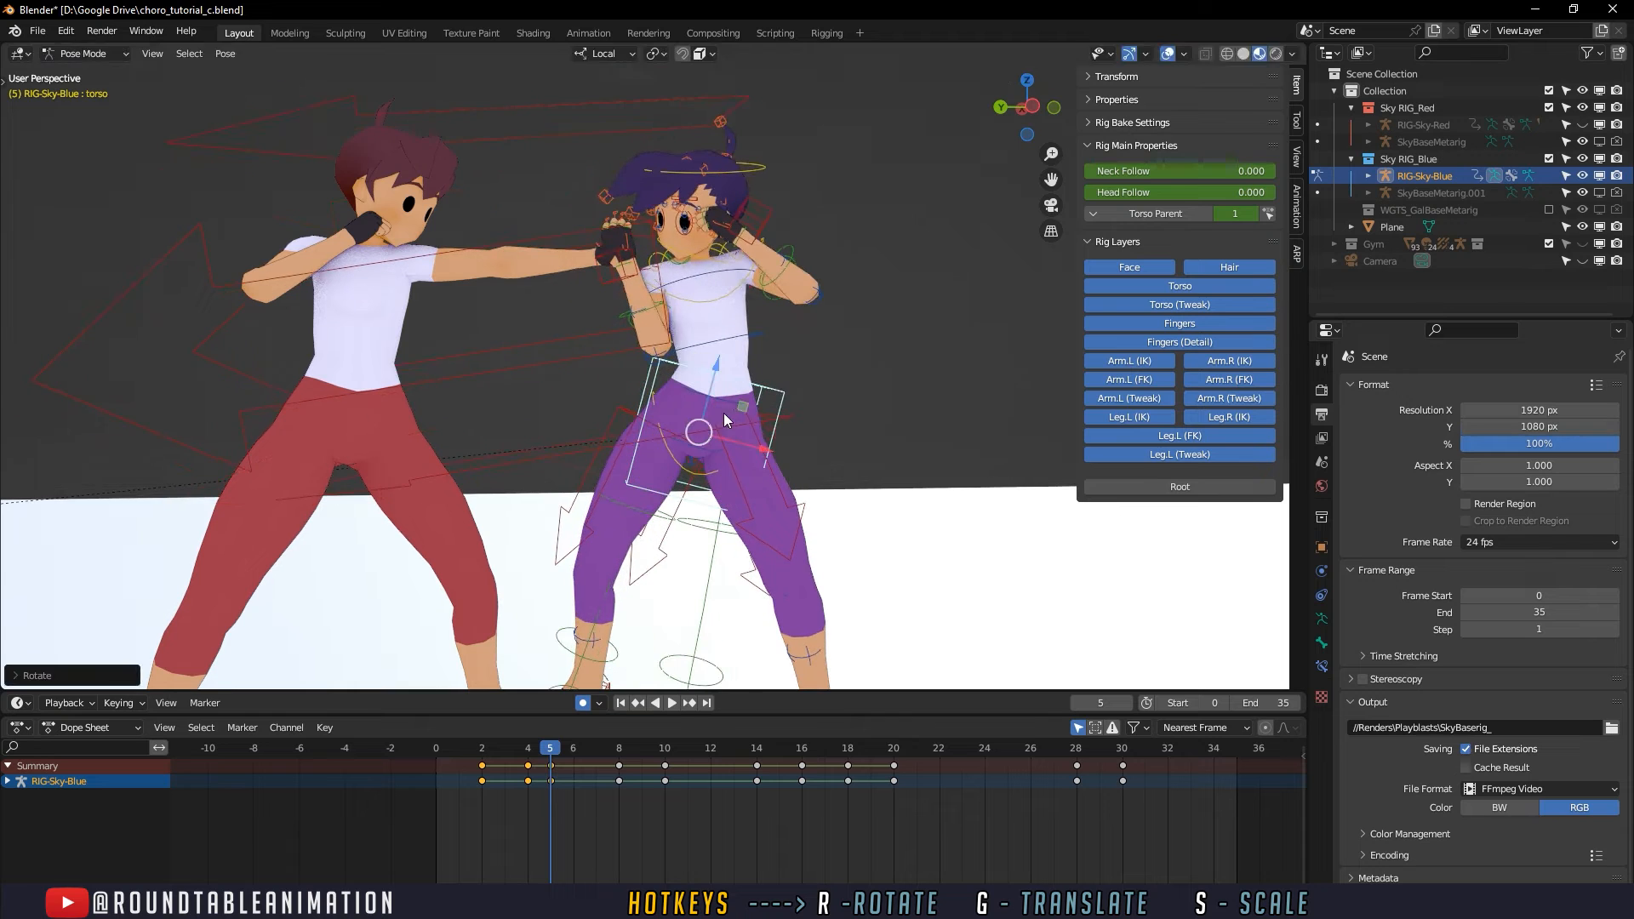
{"action": "key", "text": "g"}
{"action": "left_click", "coordinate": [718, 395]}
{"action": "left_click_drag", "start_coordinate": [505, 748], "coordinate": [572, 751]}
- Undo the torso rotation, move and keyframe along with the spine_fk.002 lean at frame 5
{"action": "key", "text": "ctrl+z"}
{"action": "key", "text": "ctrl+z"}
{"action": "key", "text": "ctrl+z"}
{"action": "key", "text": "ctrl+z"}
{"action": "key", "text": "ctrl+z"}
{"action": "key", "text": "ctrl+z"}
{"action": "key", "text": "ctrl+z"}
{"action": "left_click", "coordinate": [488, 747]}
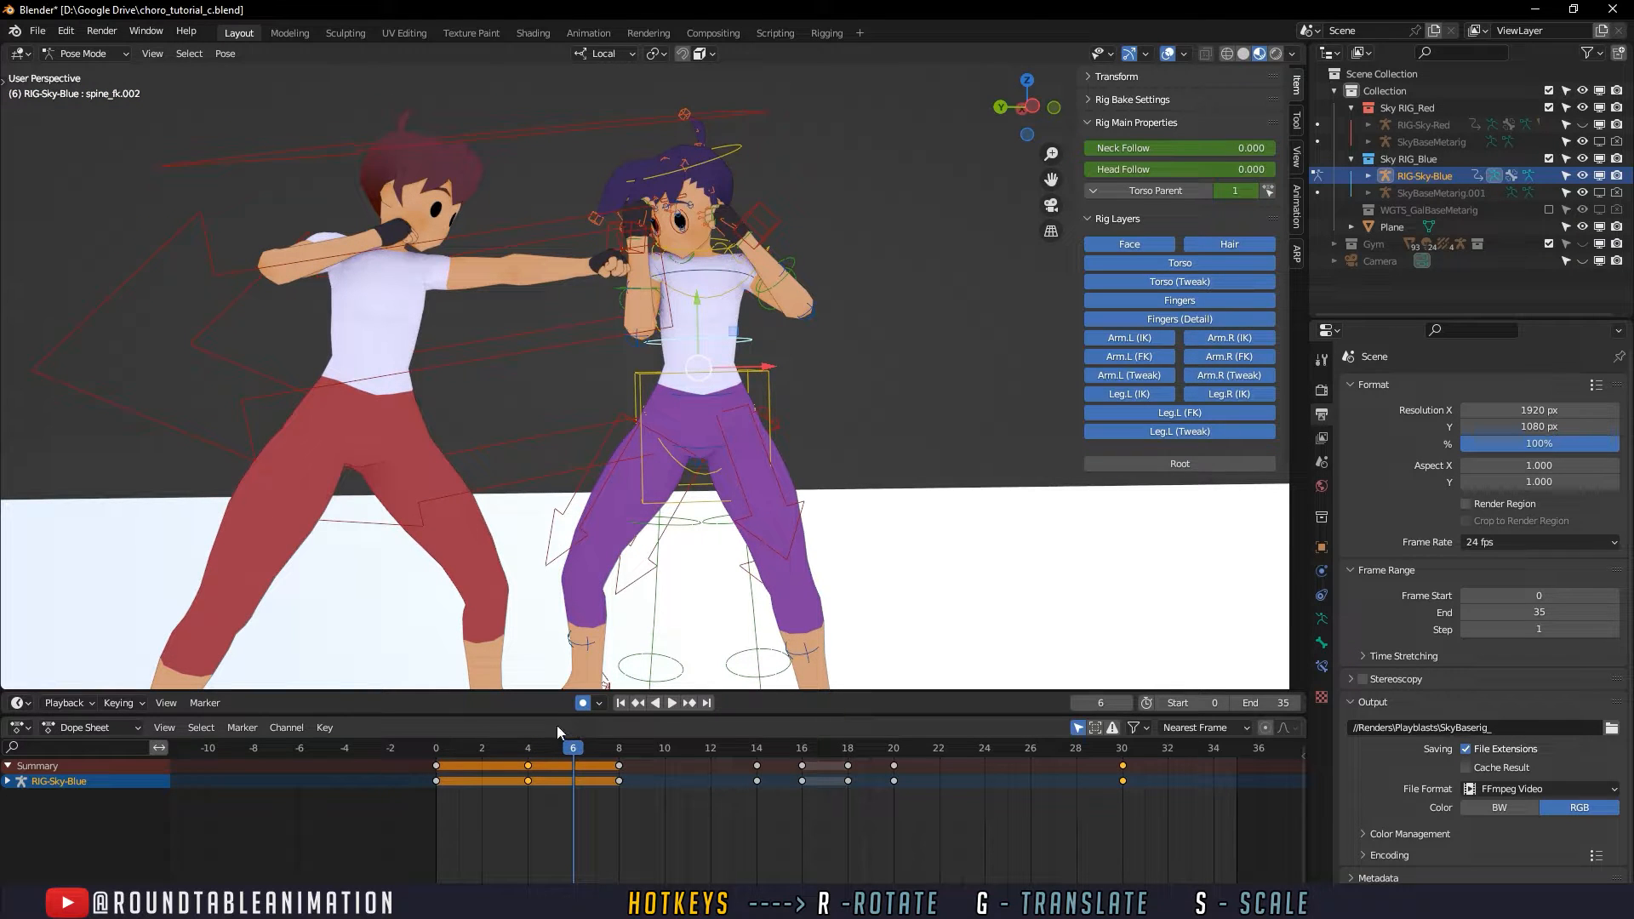
- Select the torso control and keyframe it again at frame 4, checking the motion up to frame 6
{"action": "mouse_move", "coordinate": [560, 744]}
{"action": "left_mouse_down"}
{"action": "mouse_move", "coordinate": [530, 745]}
{"action": "mouse_move", "coordinate": [555, 744]}
{"action": "left_mouse_up"}
{"action": "scroll", "coordinate": [725, 479], "scroll_direction": "up", "scroll_amount": 3}
{"action": "middle_click_drag", "start_coordinate": [725, 478], "coordinate": [692, 512], "text": "shift"}
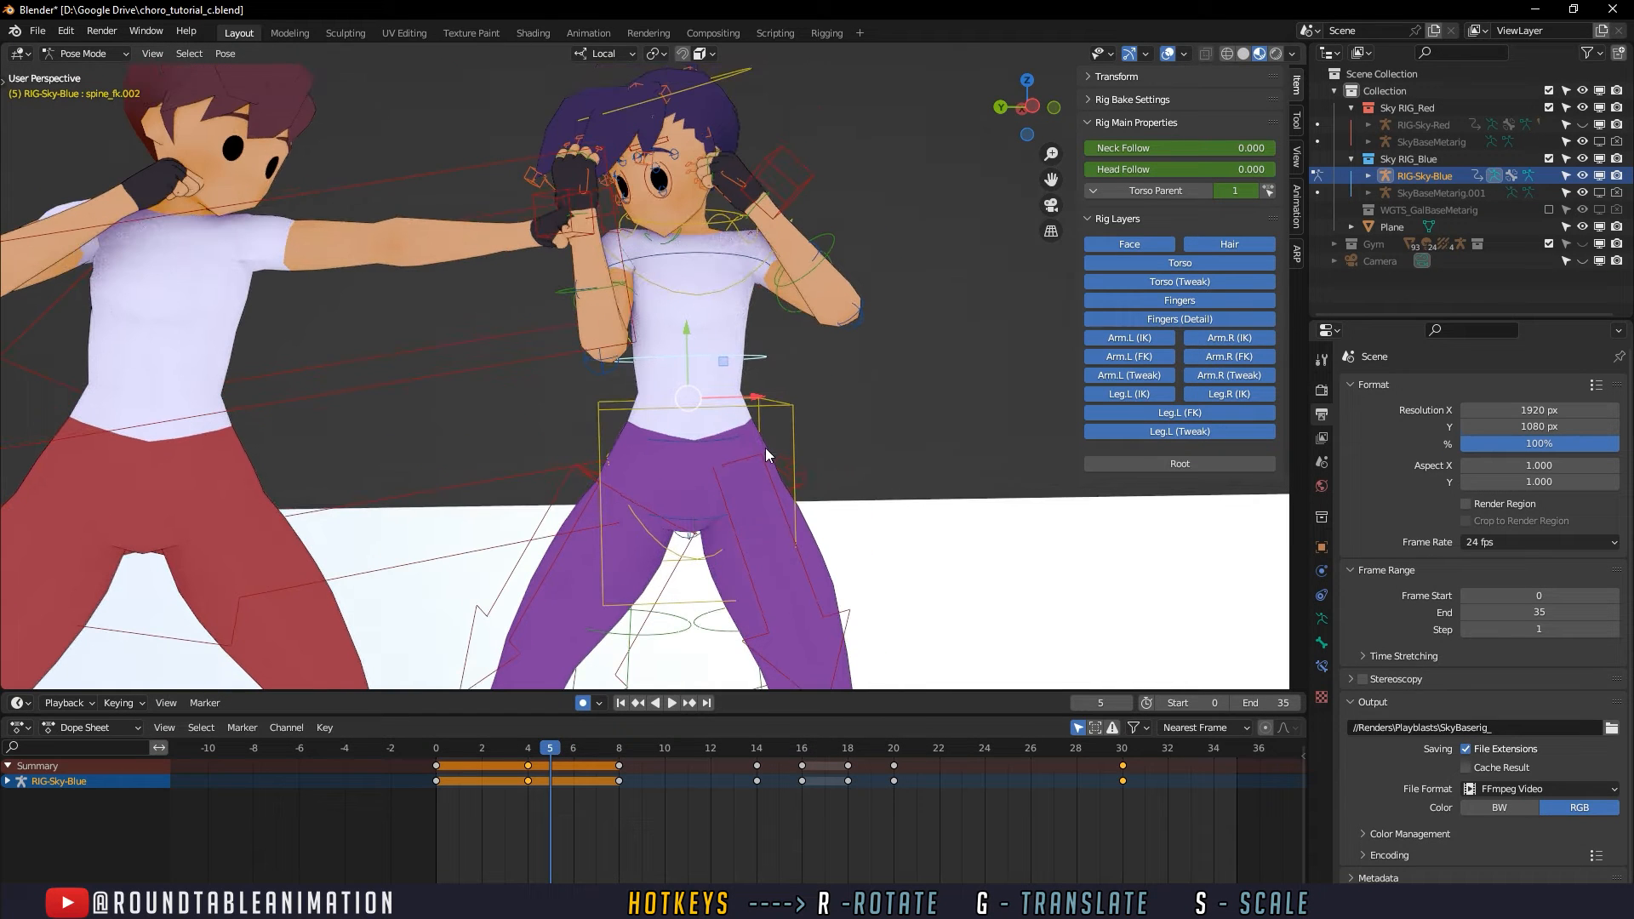
{"action": "left_click", "coordinate": [783, 401]}
{"action": "key", "text": "r"}
{"action": "left_click", "coordinate": [536, 748]}
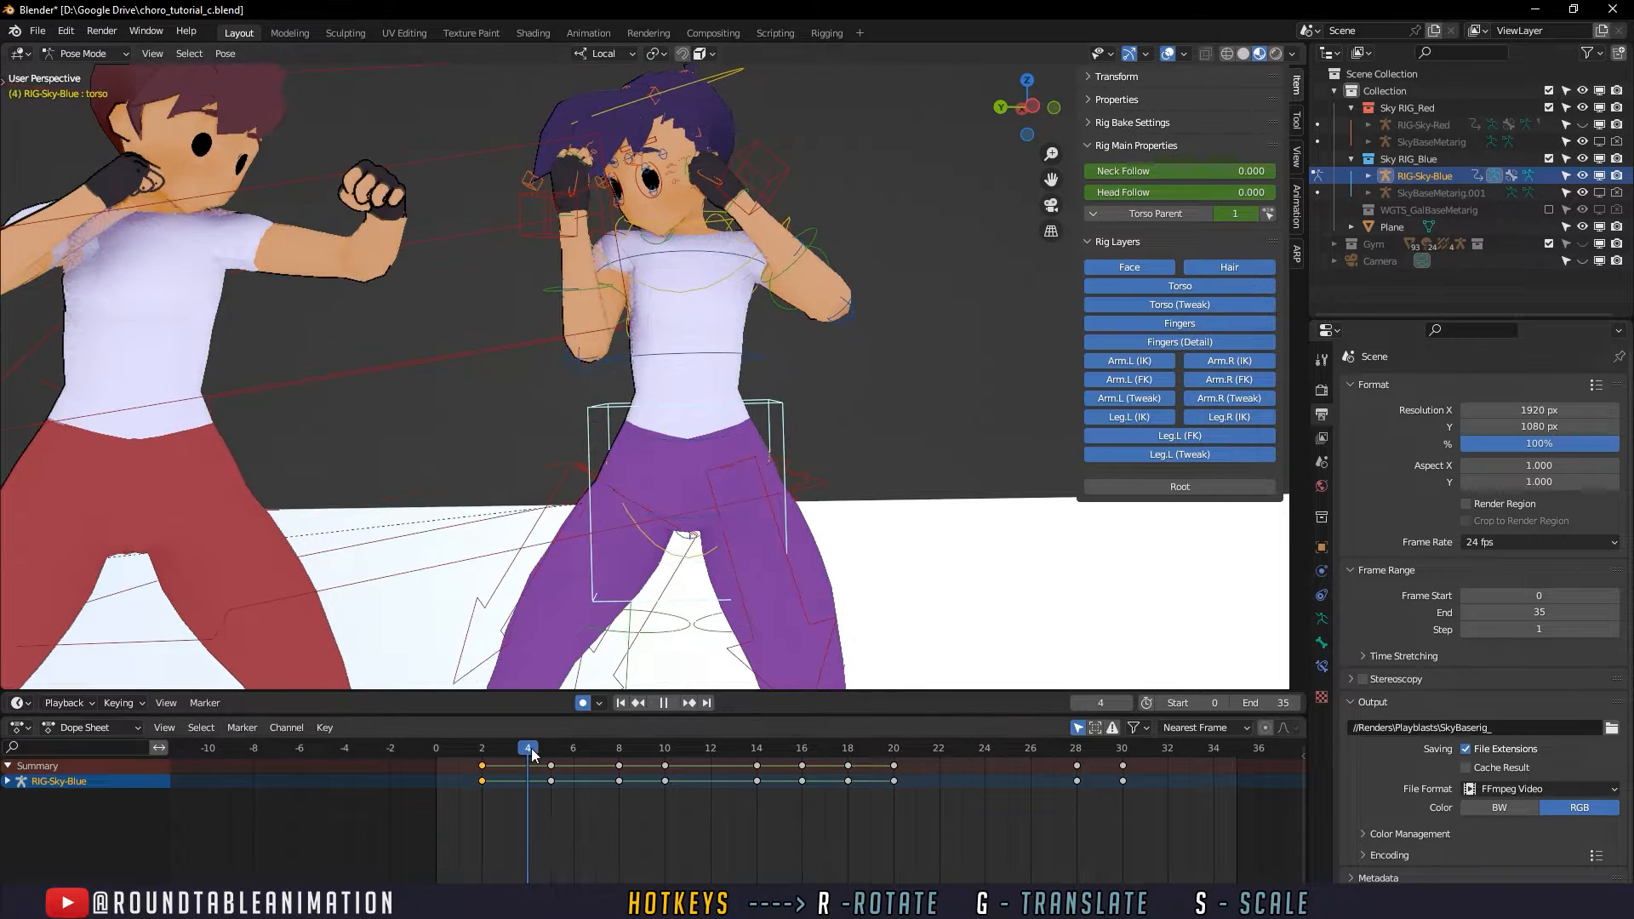
{"action": "key", "text": "i"}
{"action": "left_click", "coordinate": [539, 747]}
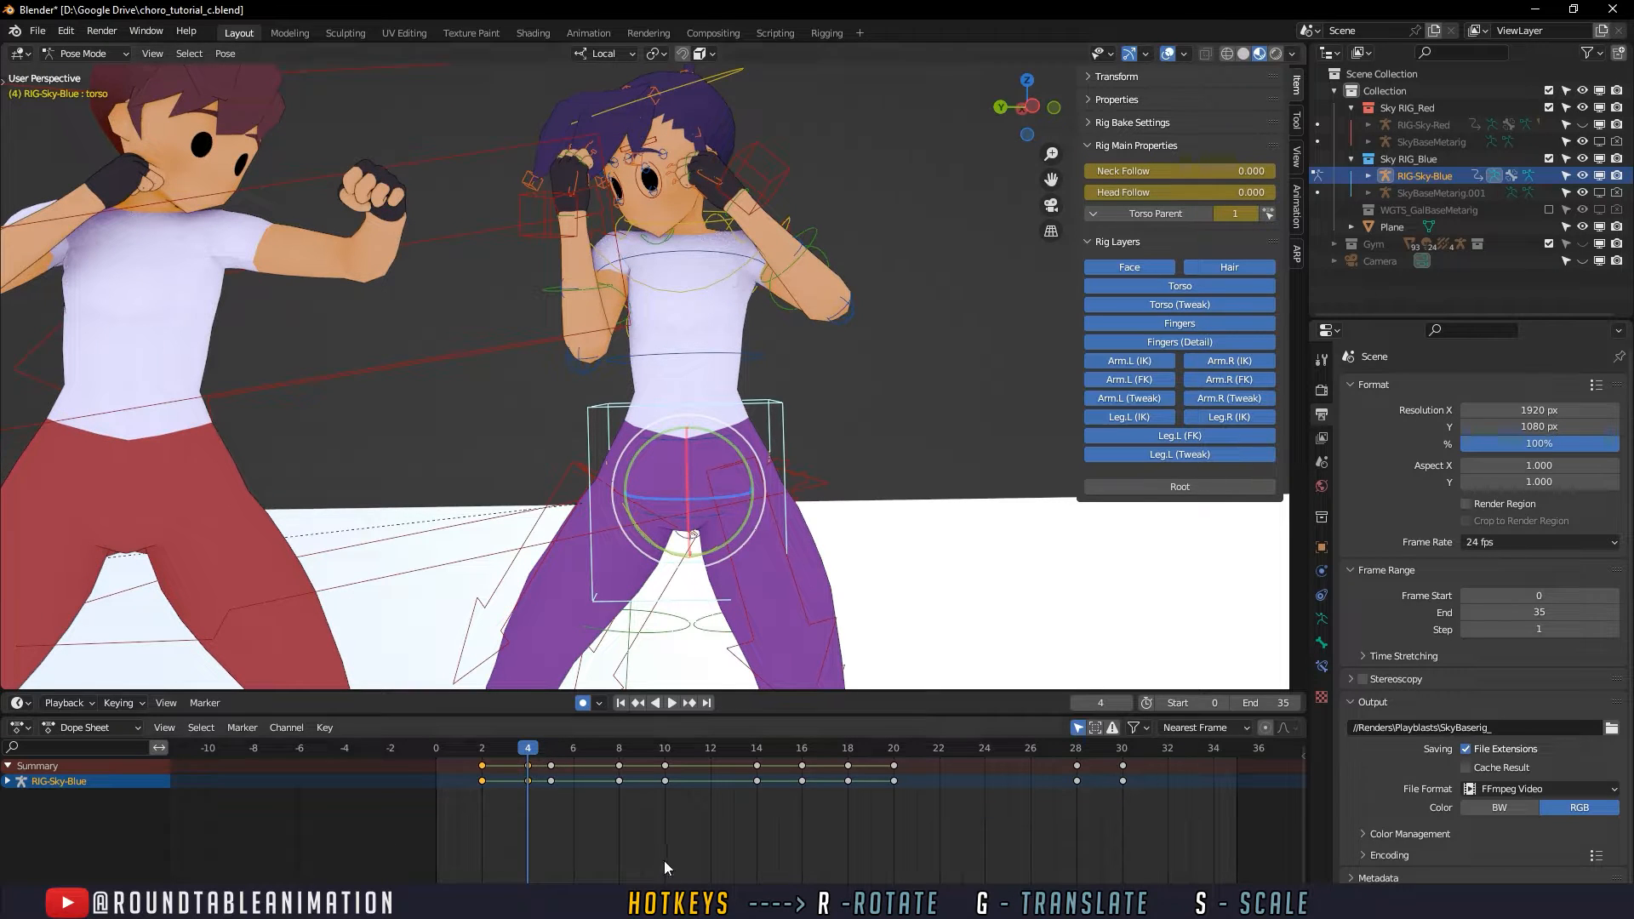
{"action": "left_click_drag", "start_coordinate": [529, 747], "coordinate": [574, 751]}
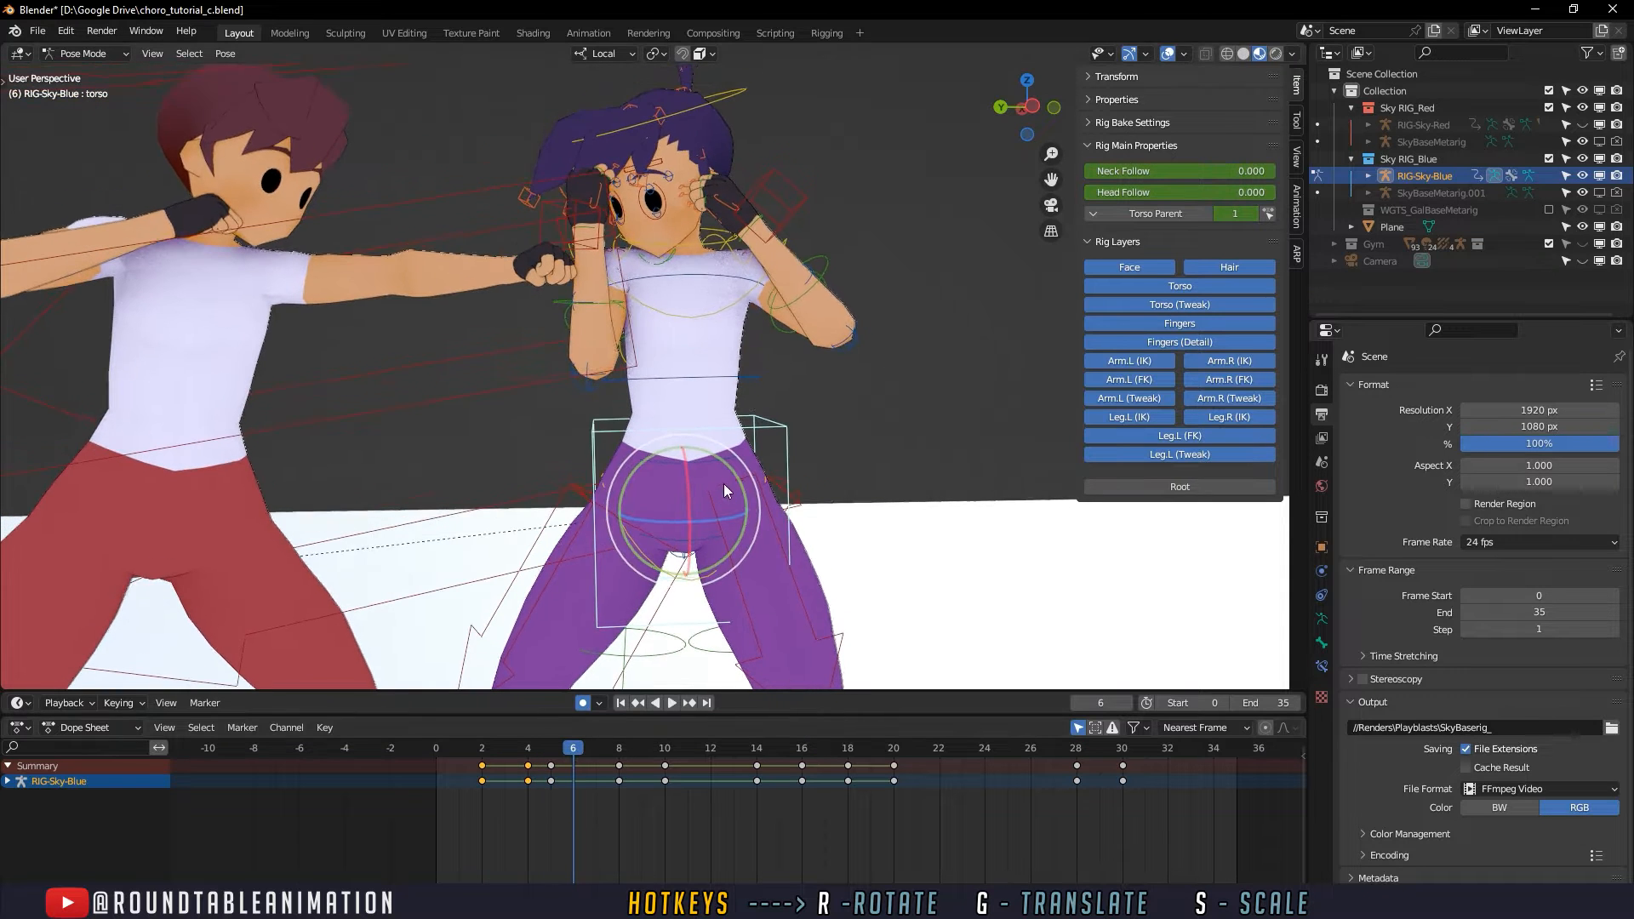
- Rotate the defender's chest control spine_fk.003 and the head control freely at frame 6
{"action": "left_click", "coordinate": [749, 379]}
{"action": "left_click_drag", "start_coordinate": [745, 392], "coordinate": [715, 294]}
{"action": "left_click", "coordinate": [708, 267]}
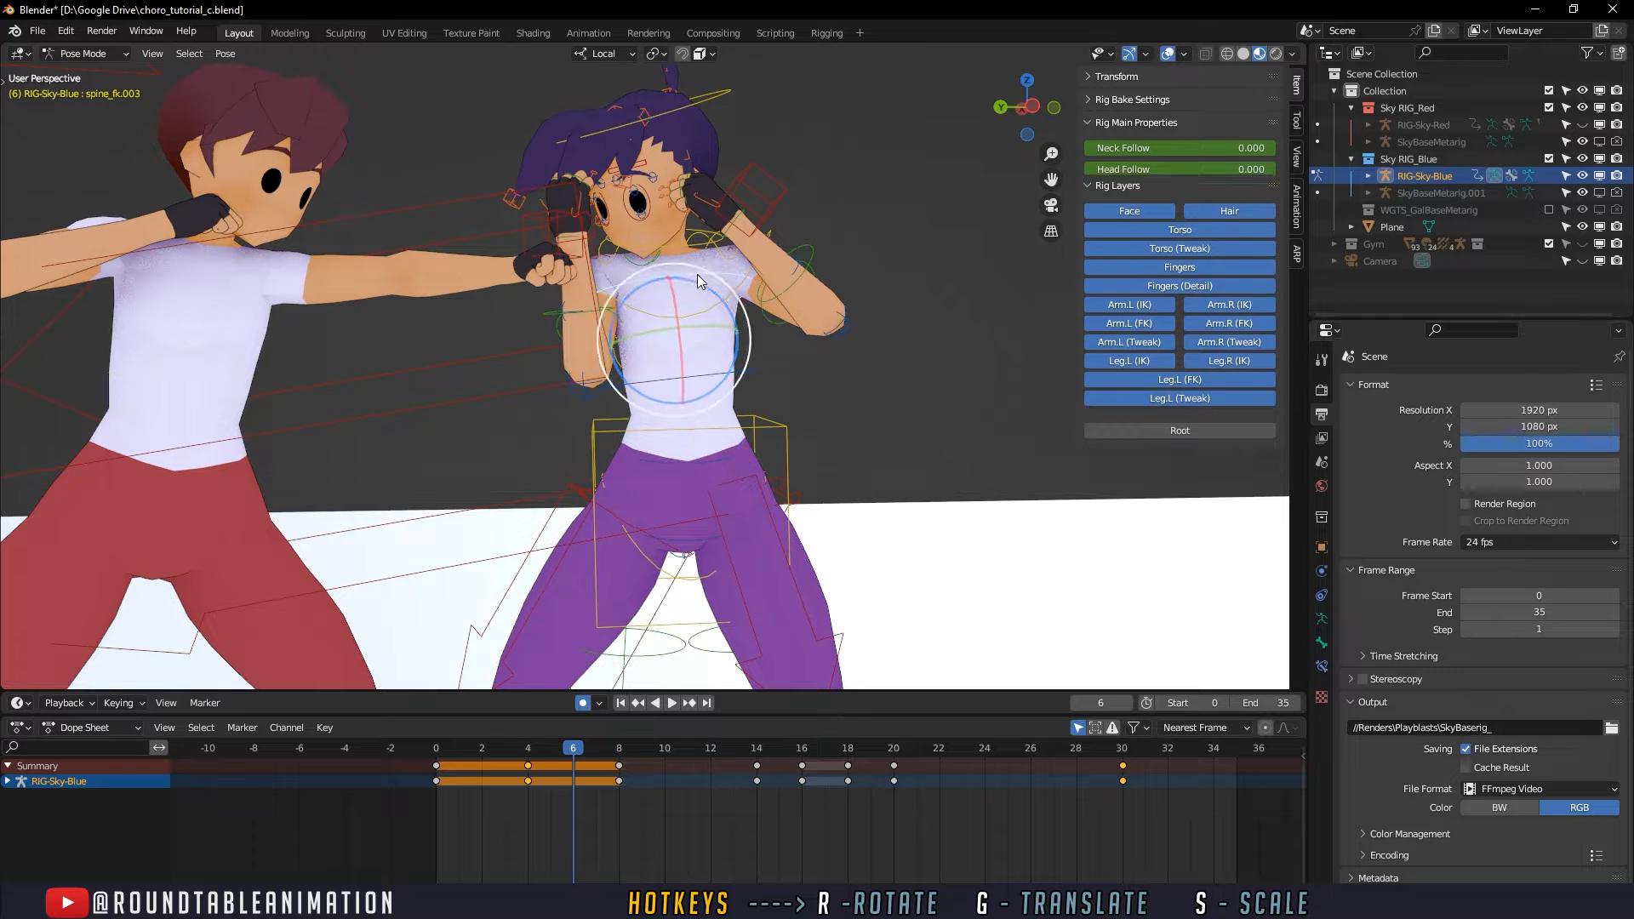
{"action": "key", "text": "r"}
{"action": "key", "text": "r"}
{"action": "middle_click_drag", "start_coordinate": [687, 268], "coordinate": [698, 301], "text": "shift"}
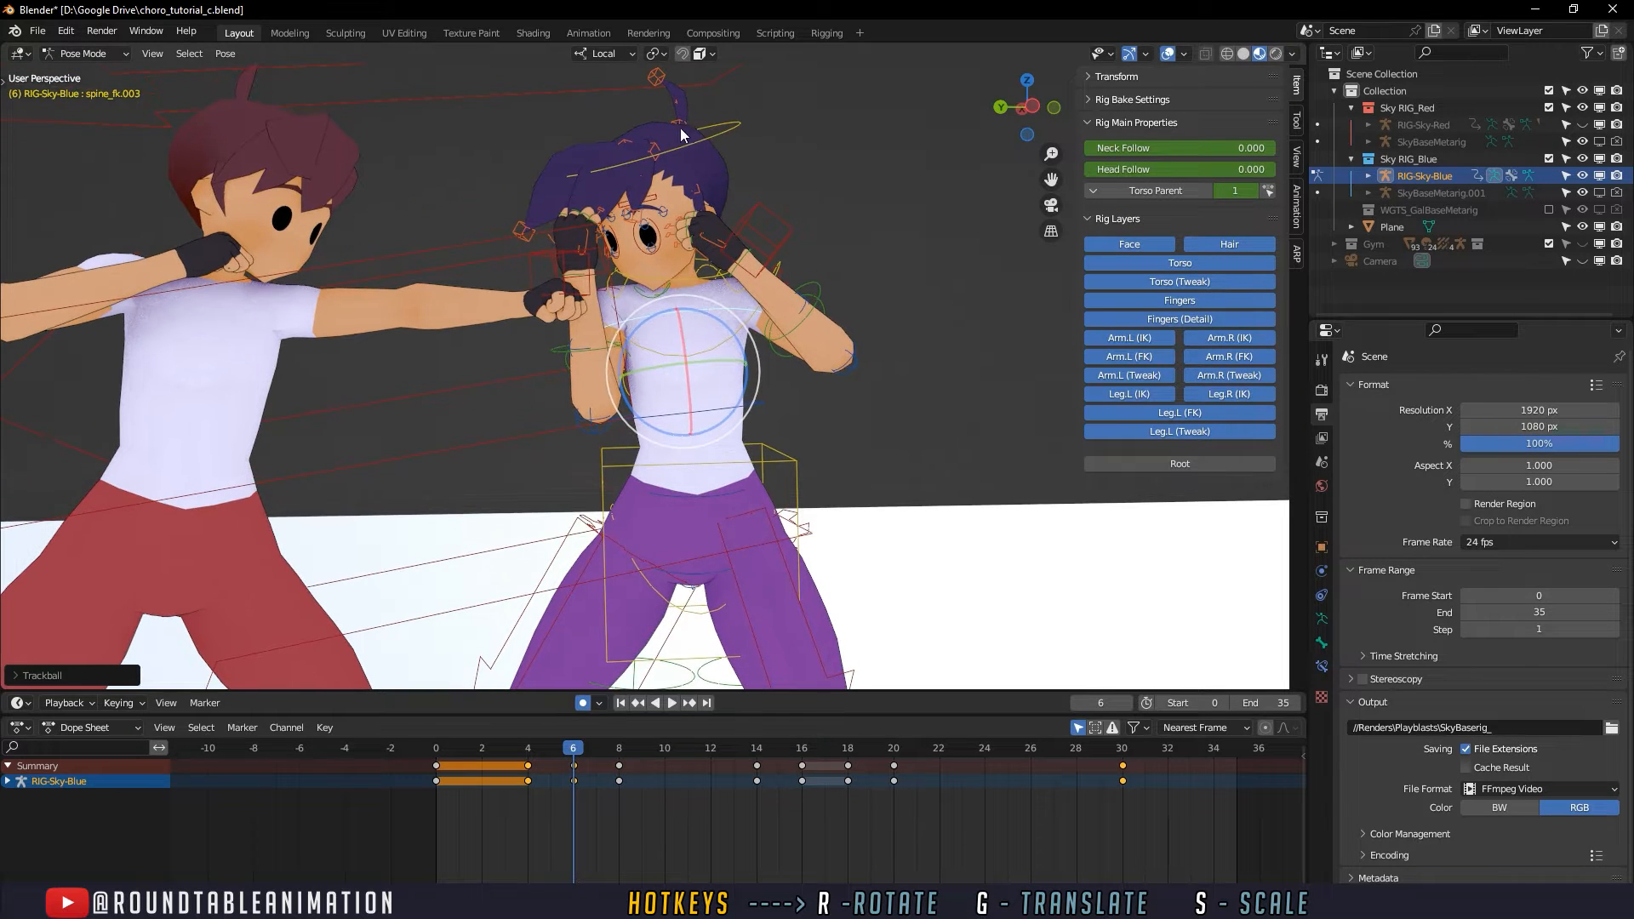
{"action": "left_click", "coordinate": [681, 134]}
{"action": "key", "text": "r"}
{"action": "key", "text": "r"}
{"action": "left_click", "coordinate": [599, 364]}
- Rotate the right forearm and upper arm FK controls at frame 6 to adjust the guarding arm
{"action": "left_click", "coordinate": [599, 354]}
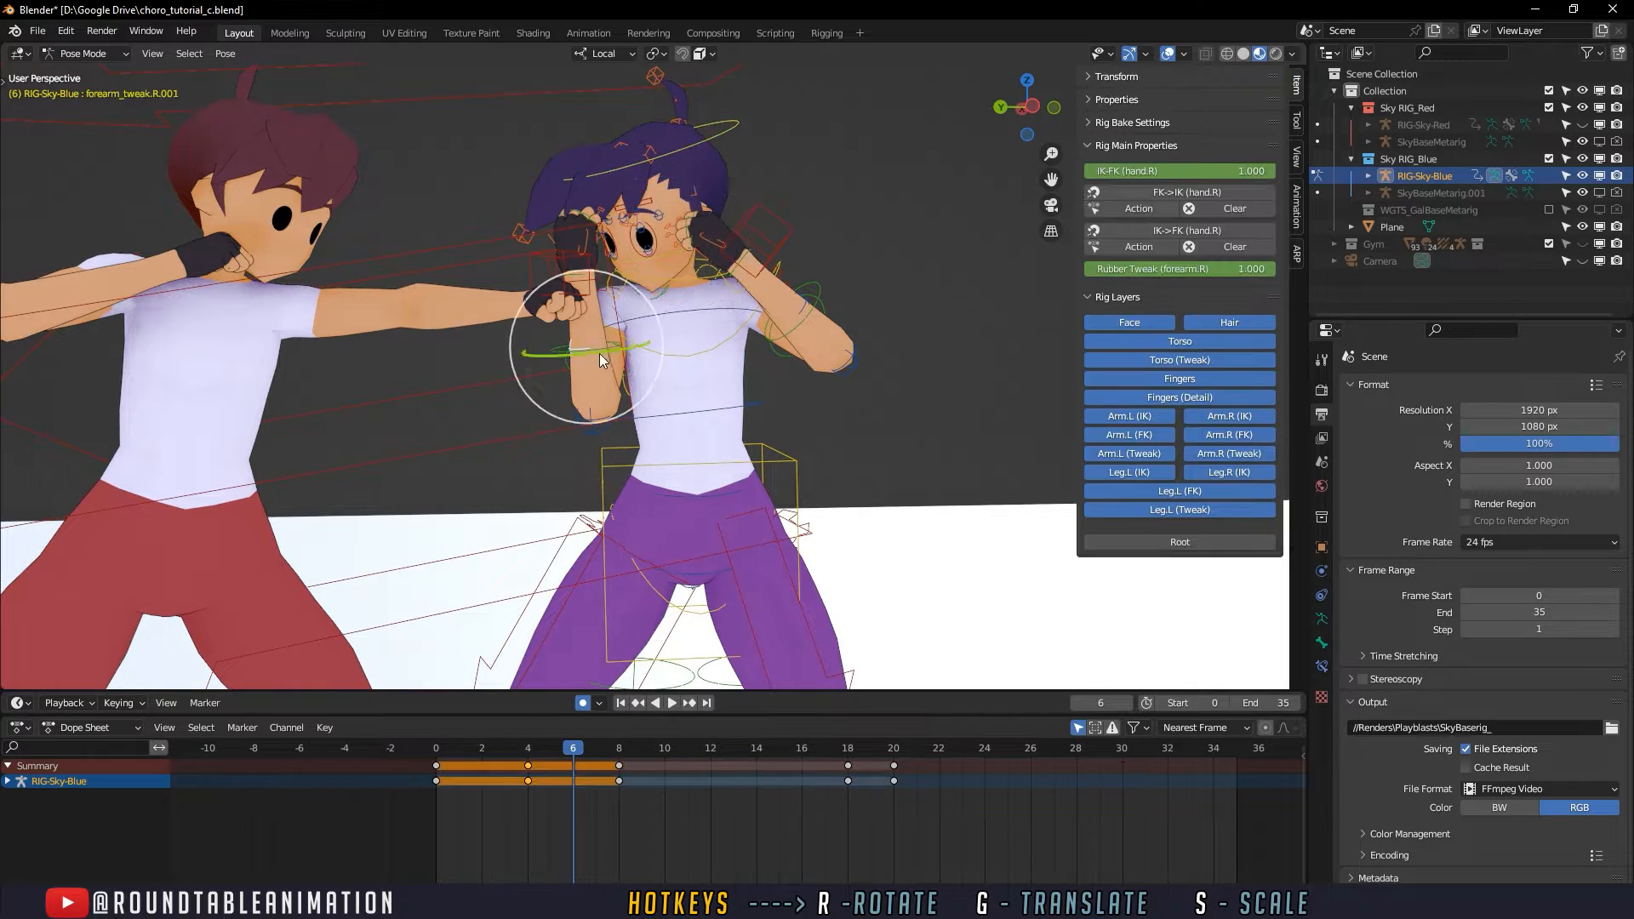
{"action": "left_click", "coordinate": [613, 368]}
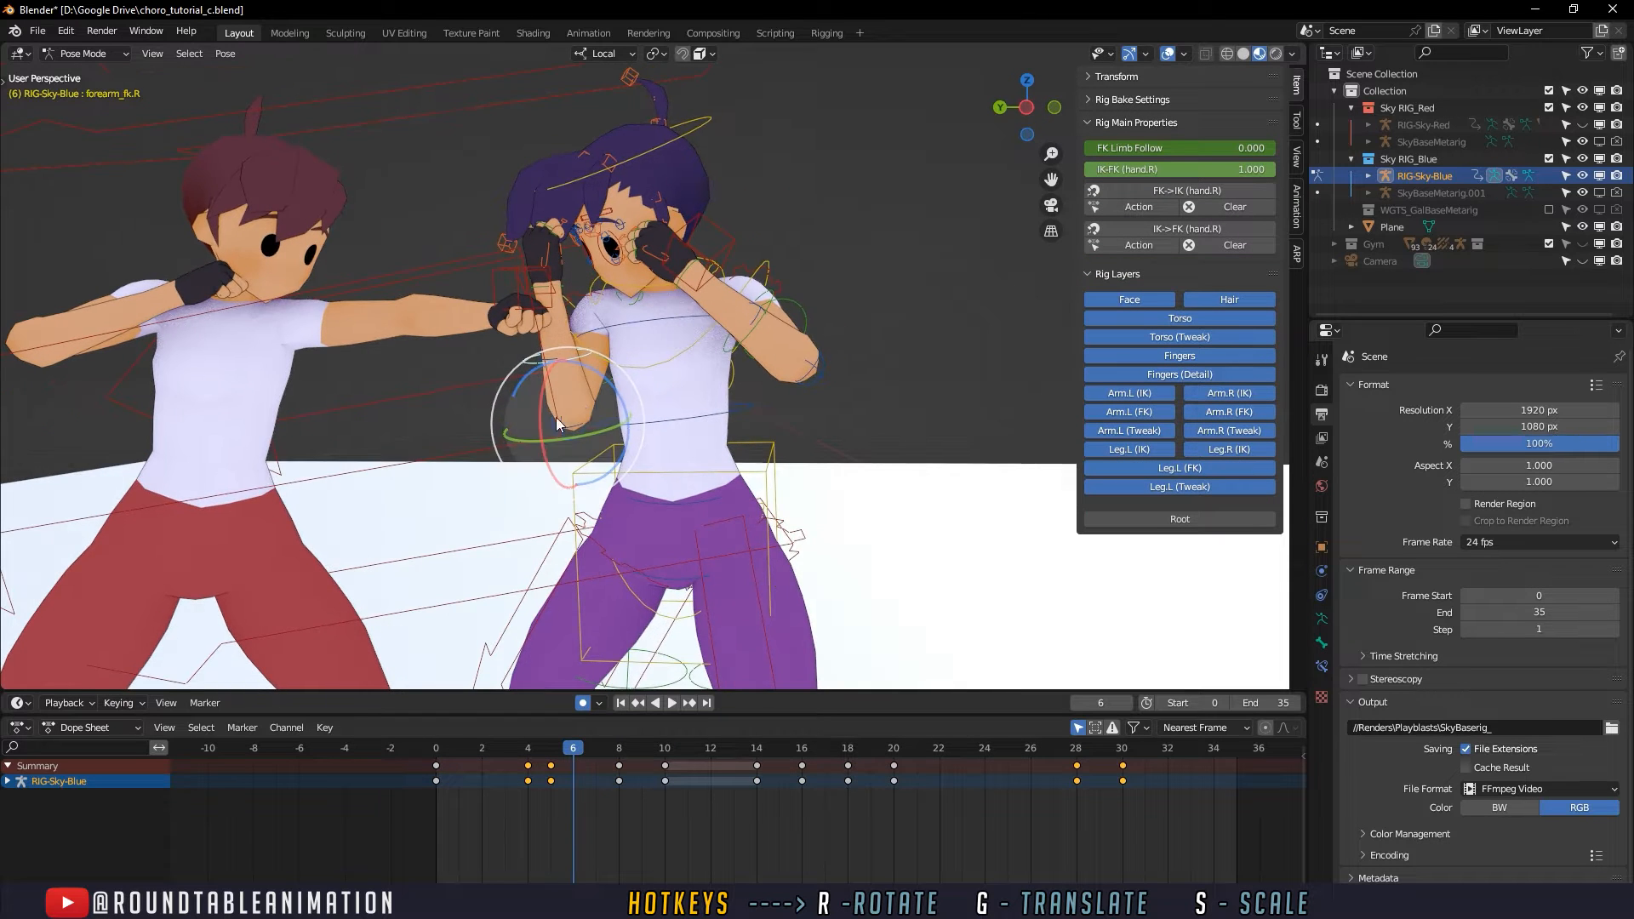
{"action": "scroll", "coordinate": [572, 408], "scroll_direction": "up", "scroll_amount": 3}
{"action": "left_click", "coordinate": [647, 313]}
{"action": "key", "text": "r"}
{"action": "key", "text": "r"}
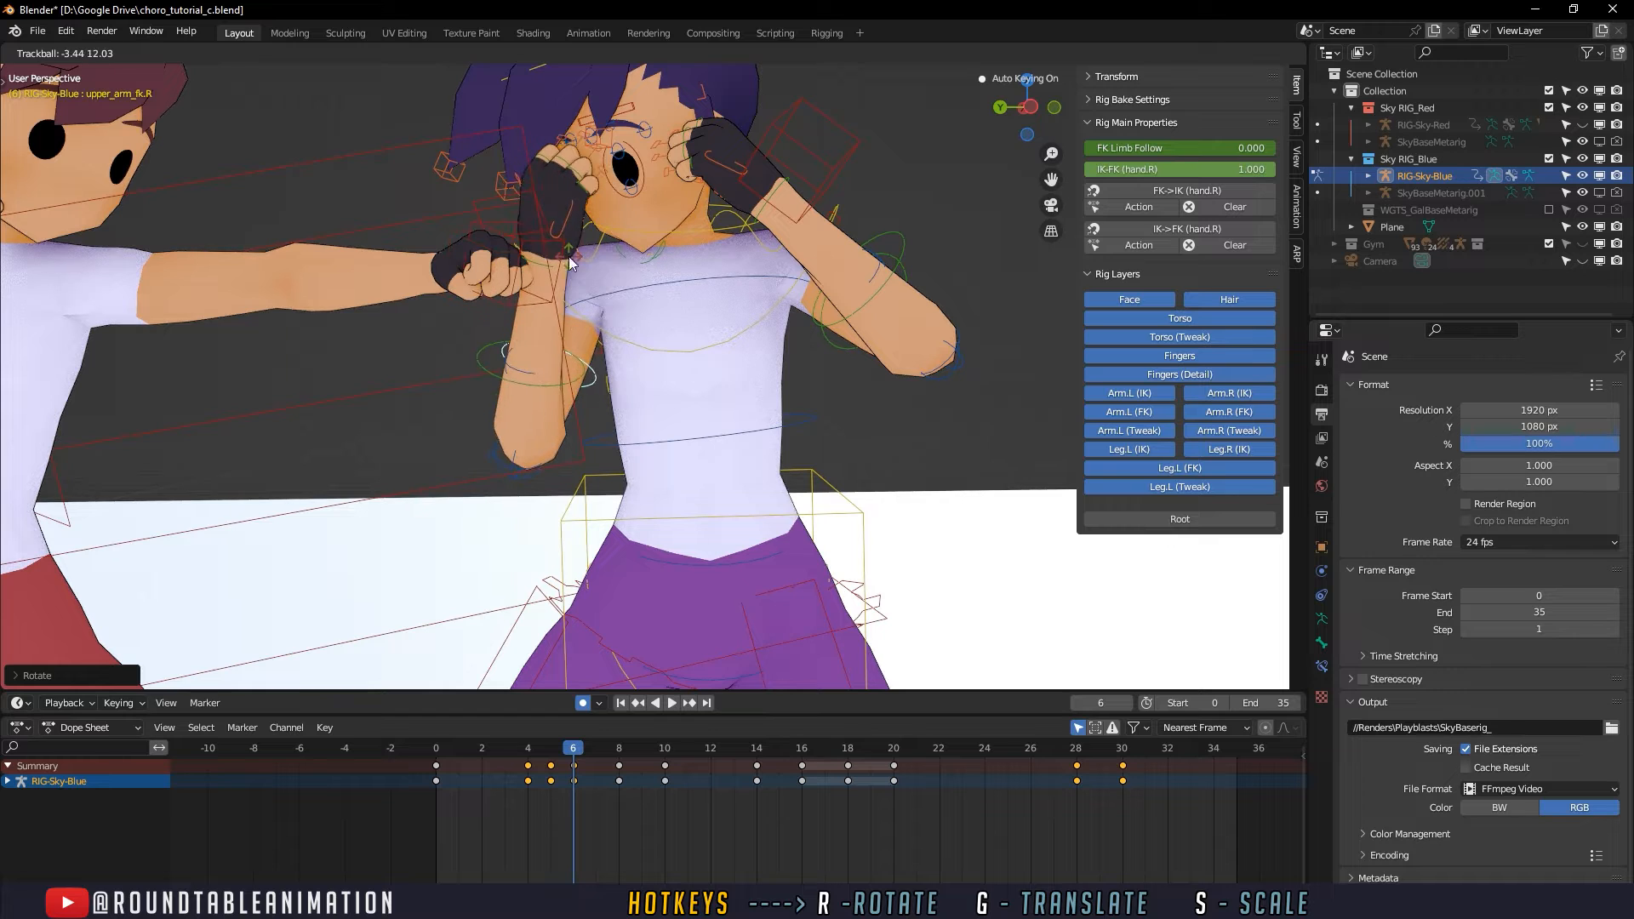
{"action": "left_click", "coordinate": [569, 257]}
- Go to frame 5 and show the keyframes of all controls in the Dope Sheet, not only the selected ones
{"action": "left_click_drag", "start_coordinate": [493, 749], "coordinate": [551, 762]}
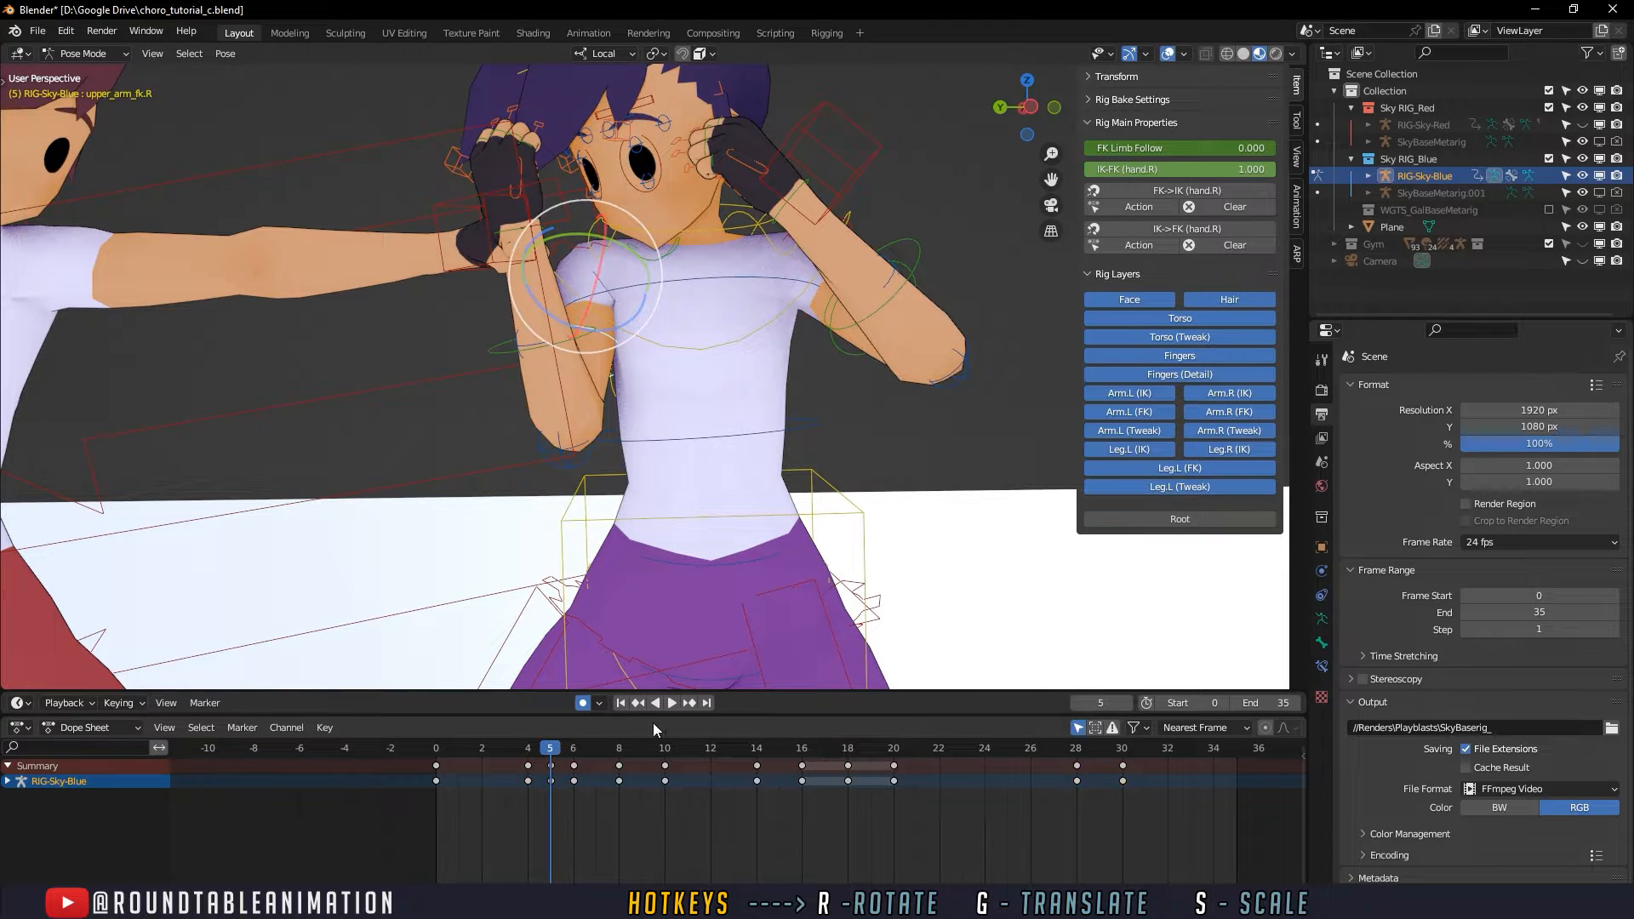
{"action": "left_click", "coordinate": [1079, 728]}
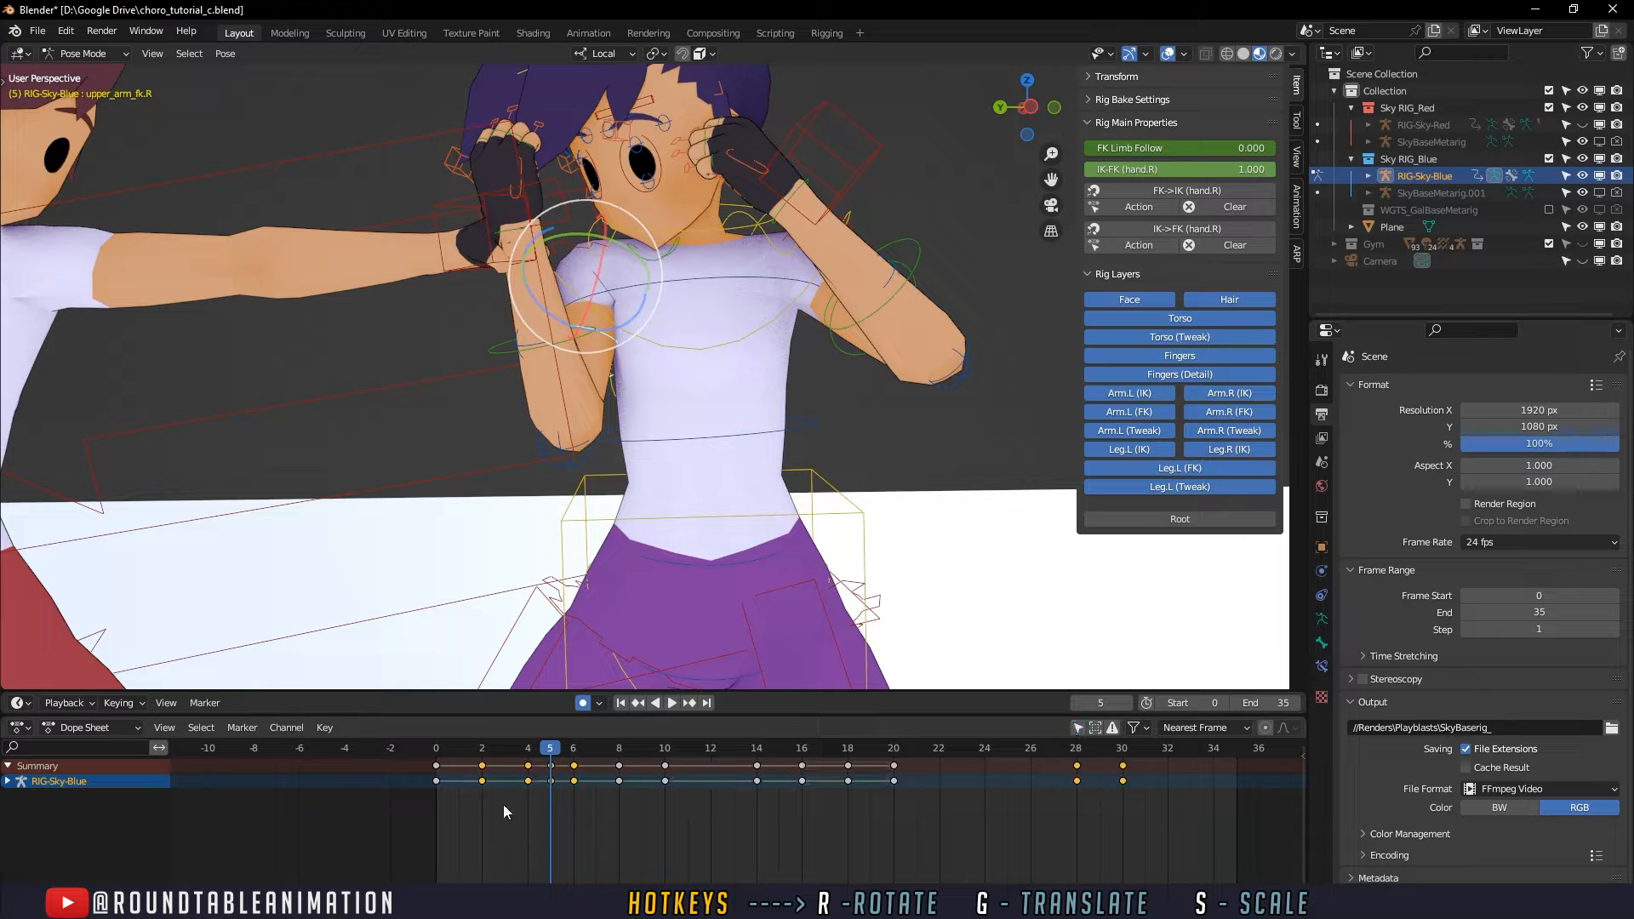
- Delete all of the defender's keyframes at frame 5
{"action": "left_click", "coordinate": [550, 779]}
{"action": "right_click", "coordinate": [550, 780]}
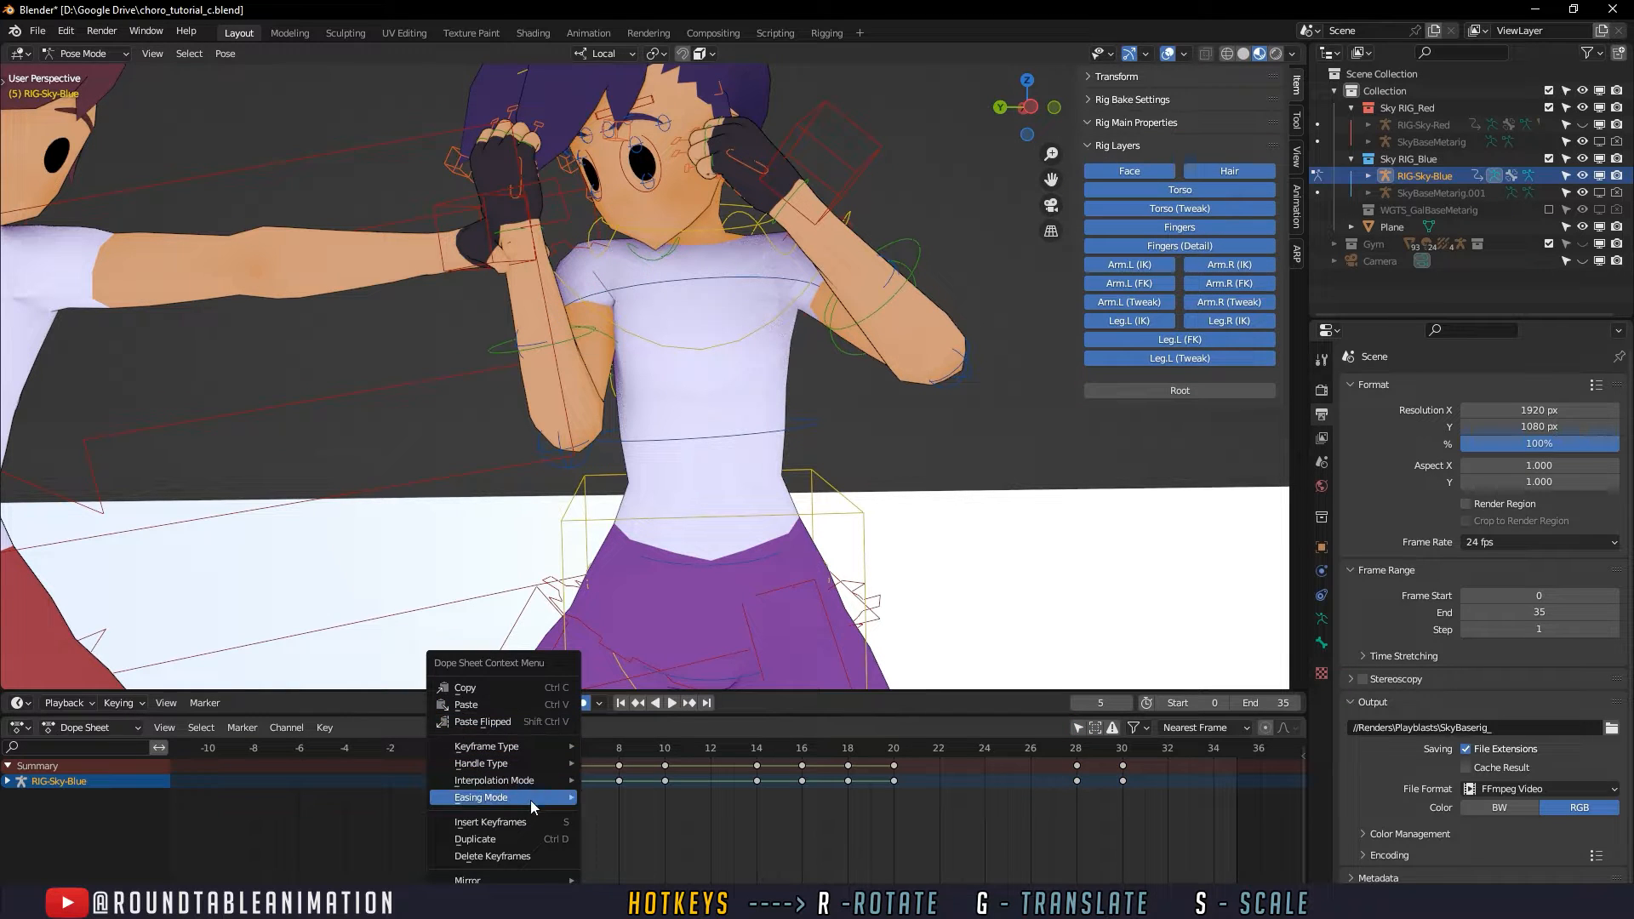
{"action": "left_click", "coordinate": [524, 854]}
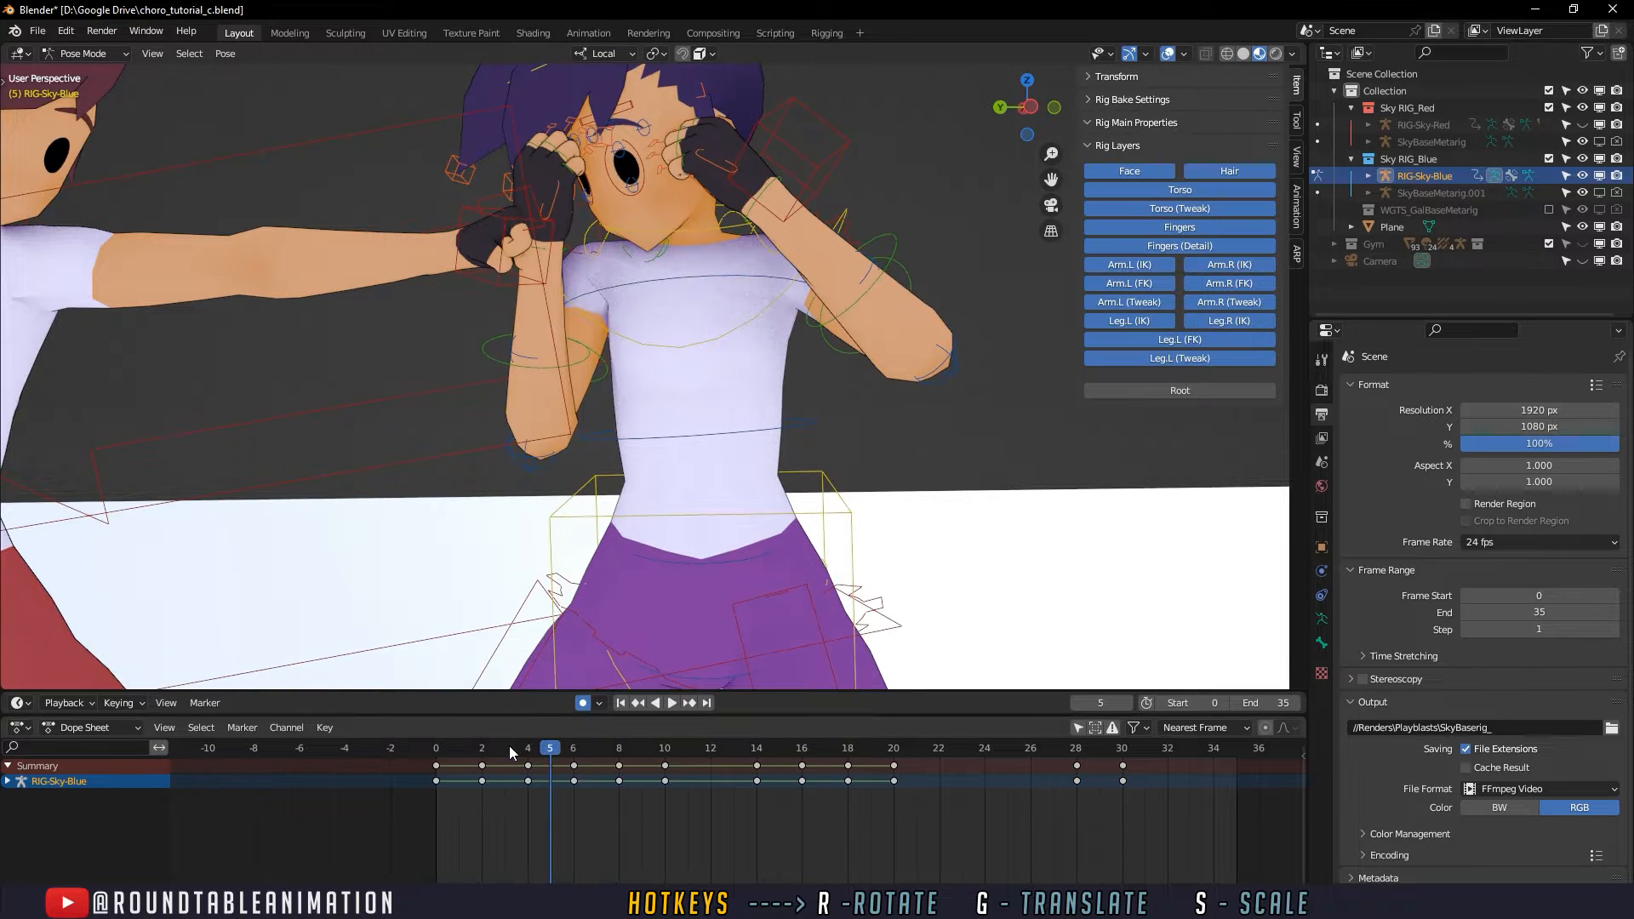
- Play the fight from frame 0 and scrub frames 2 to 6 to check the defender's reaction to the punch
{"action": "left_click_drag", "start_coordinate": [509, 746], "coordinate": [576, 747]}
{"action": "scroll", "coordinate": [592, 536], "scroll_direction": "down", "scroll_amount": 5}
{"action": "scroll", "coordinate": [589, 559], "scroll_direction": "down", "scroll_amount": 5}
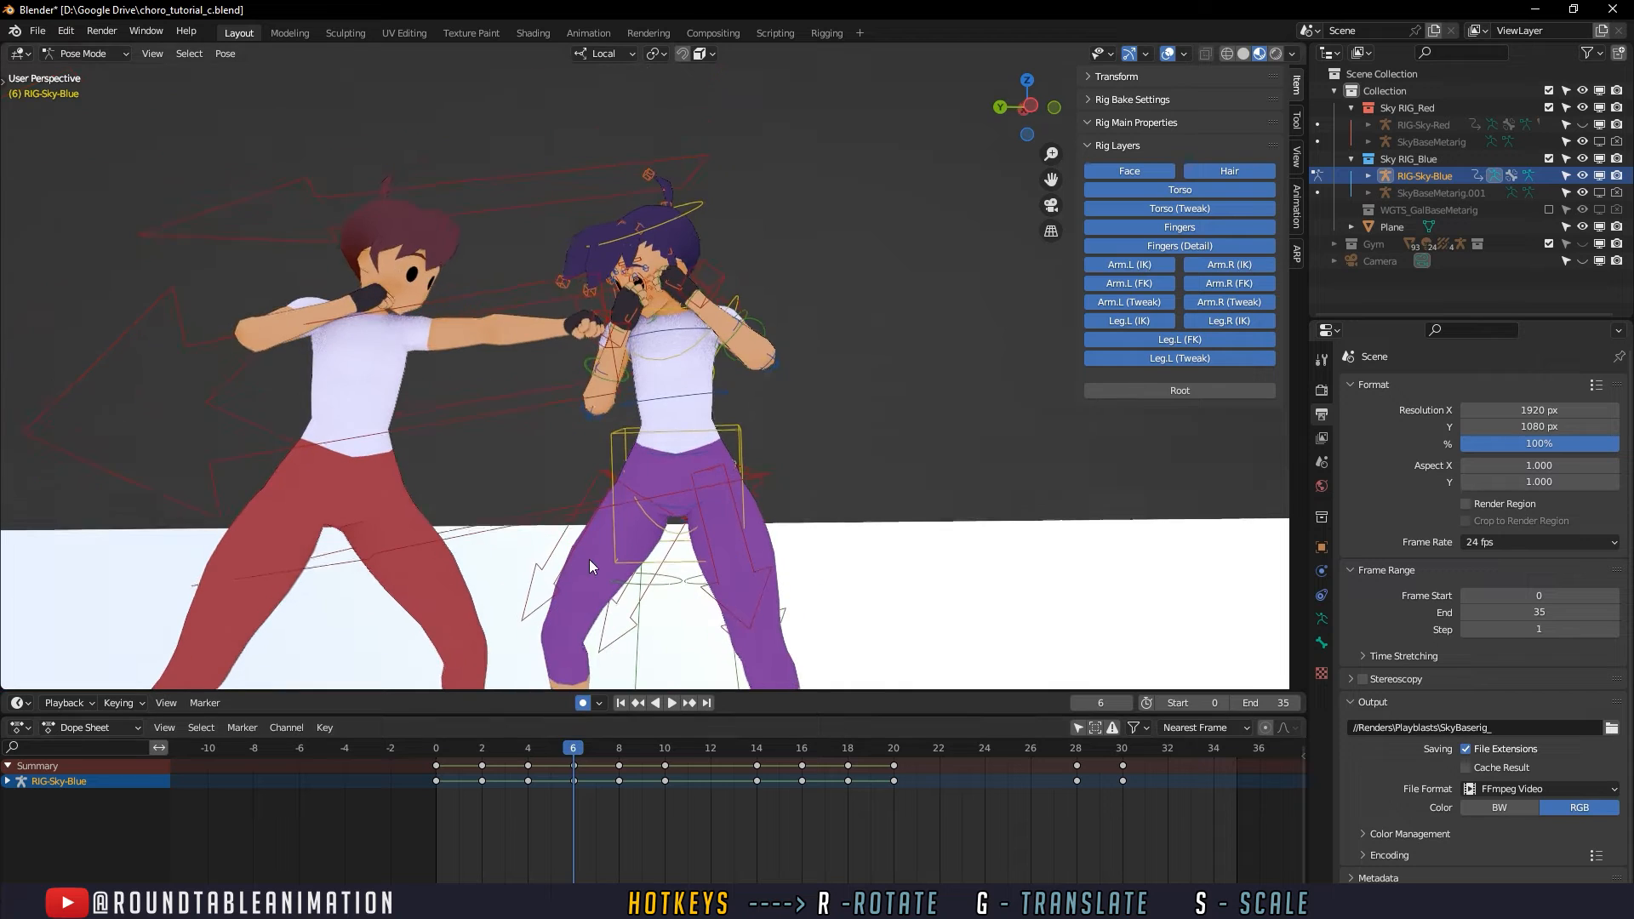
{"action": "left_click", "coordinate": [530, 749]}
{"action": "left_click", "coordinate": [430, 749]}
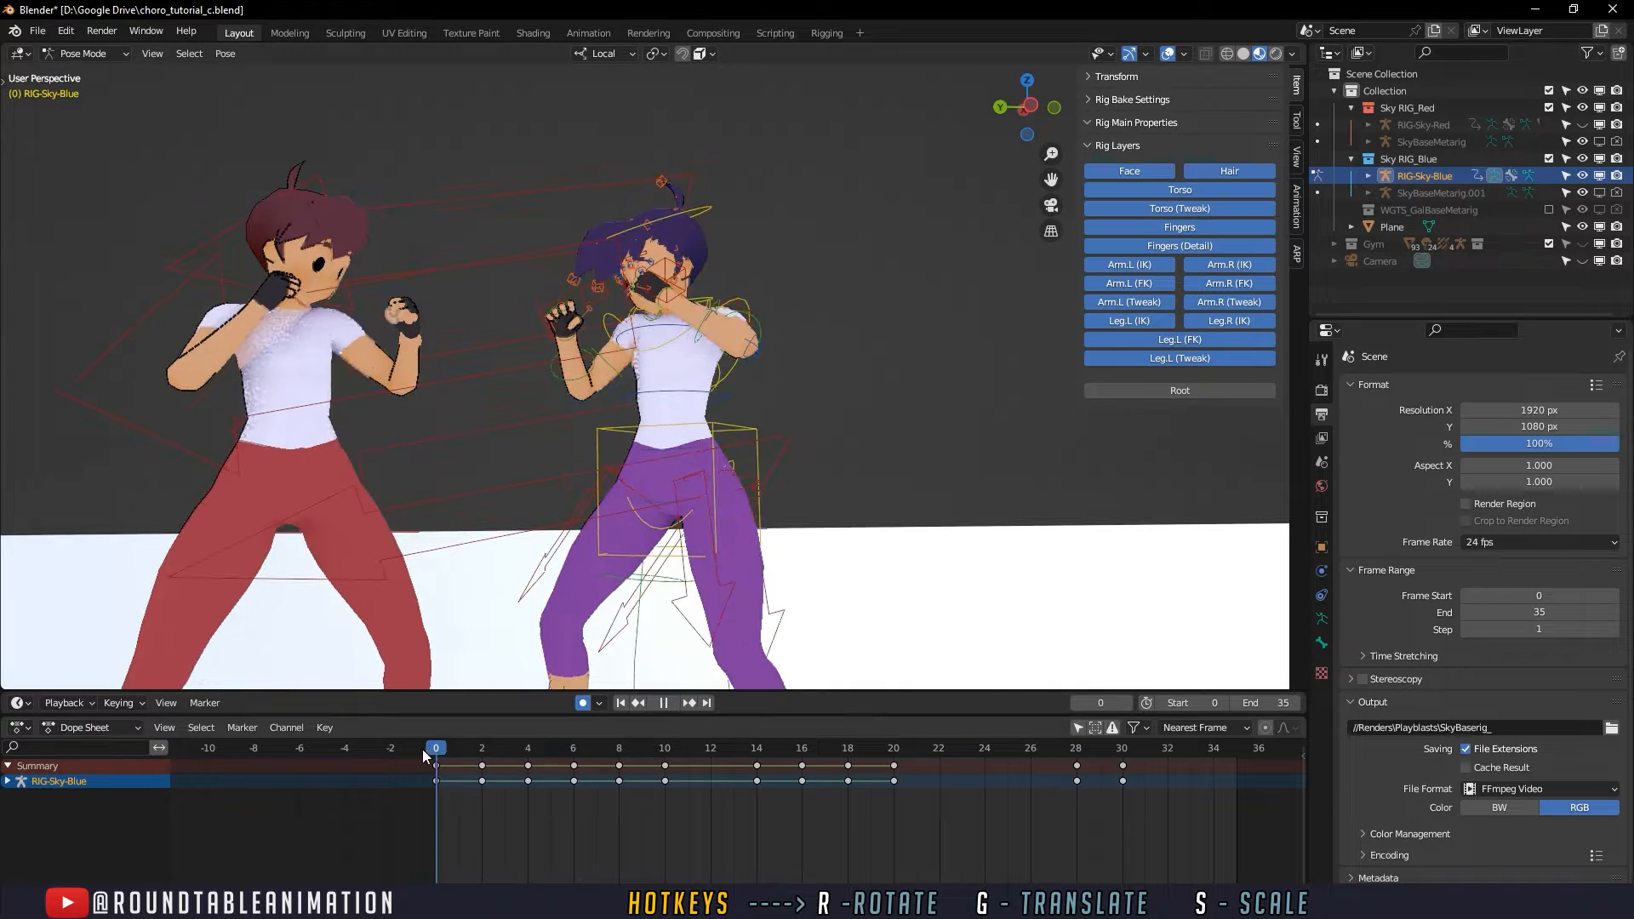
{"action": "left_click", "coordinate": [669, 703]}
{"action": "left_click", "coordinate": [668, 702]}
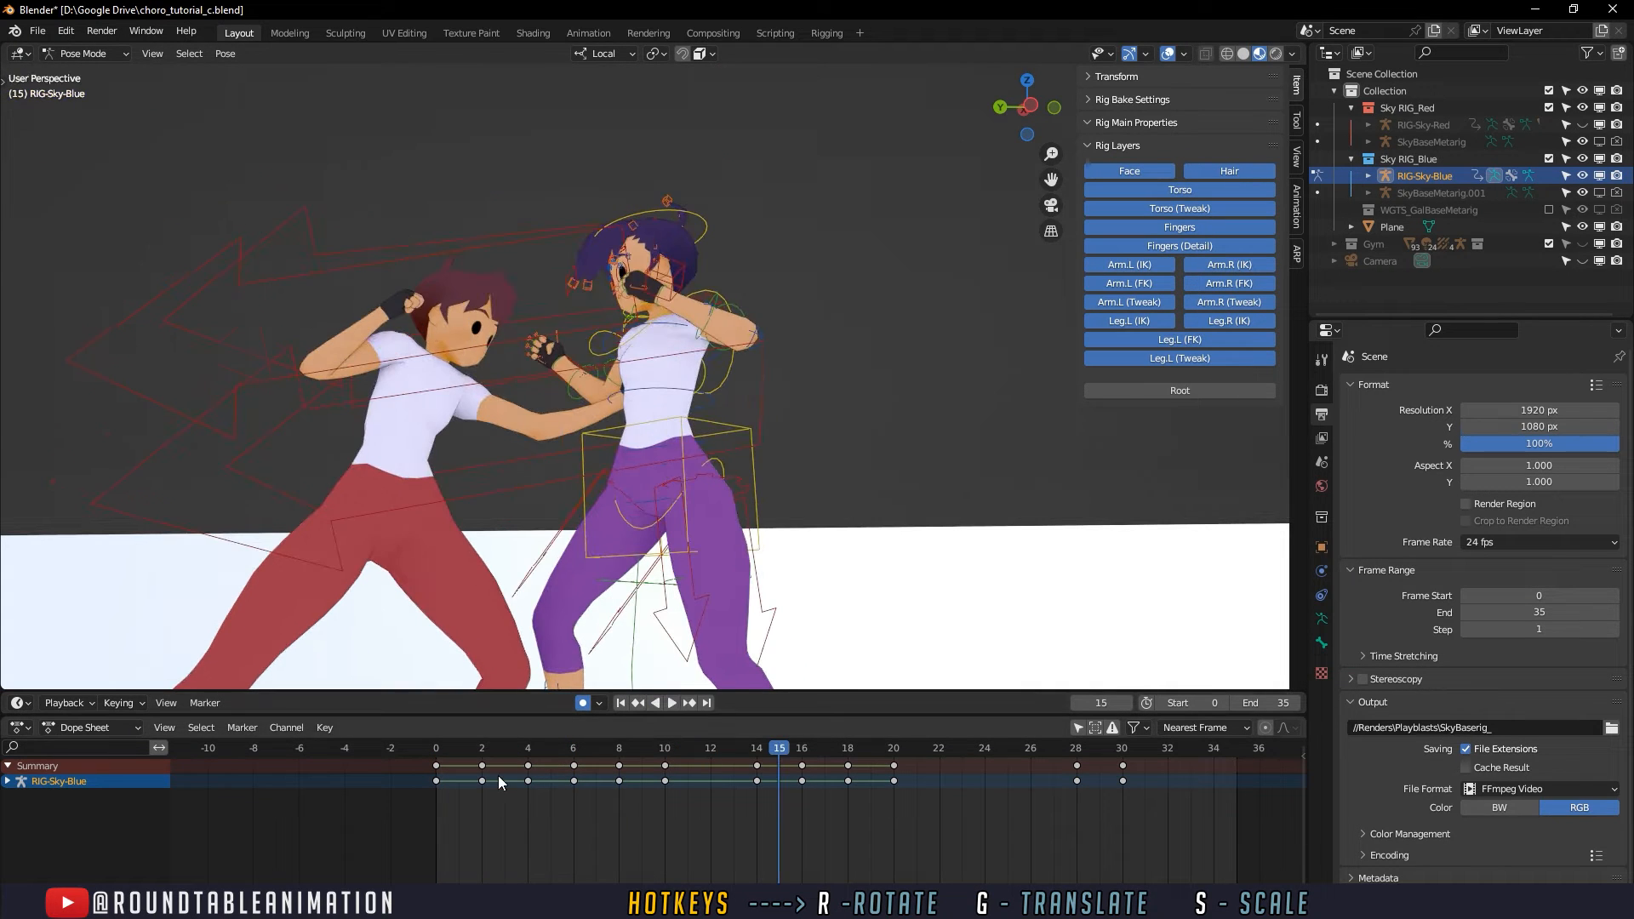
{"action": "left_click_drag", "start_coordinate": [477, 749], "coordinate": [554, 749]}
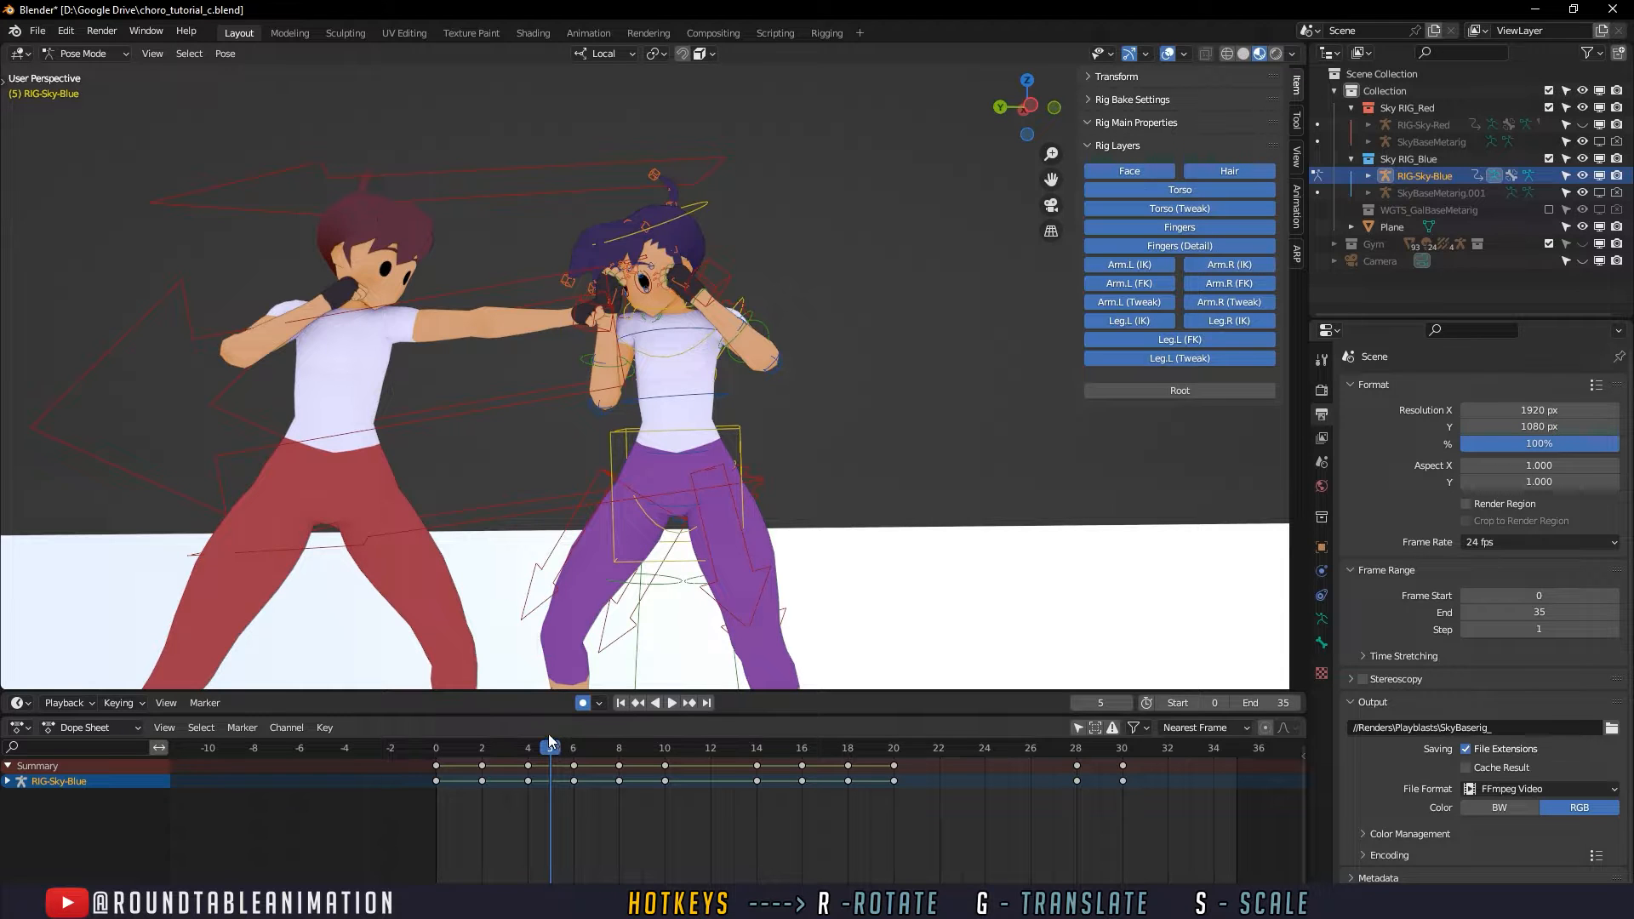
- Undo the frame 5 key deletion and the right upper arm rotation, and replay the opening frames
{"action": "key", "text": "ctrl+v"}
{"action": "key", "text": "ctrl+z"}
{"action": "key", "text": "ctrl+z"}
{"action": "key", "text": "ctrl+z"}
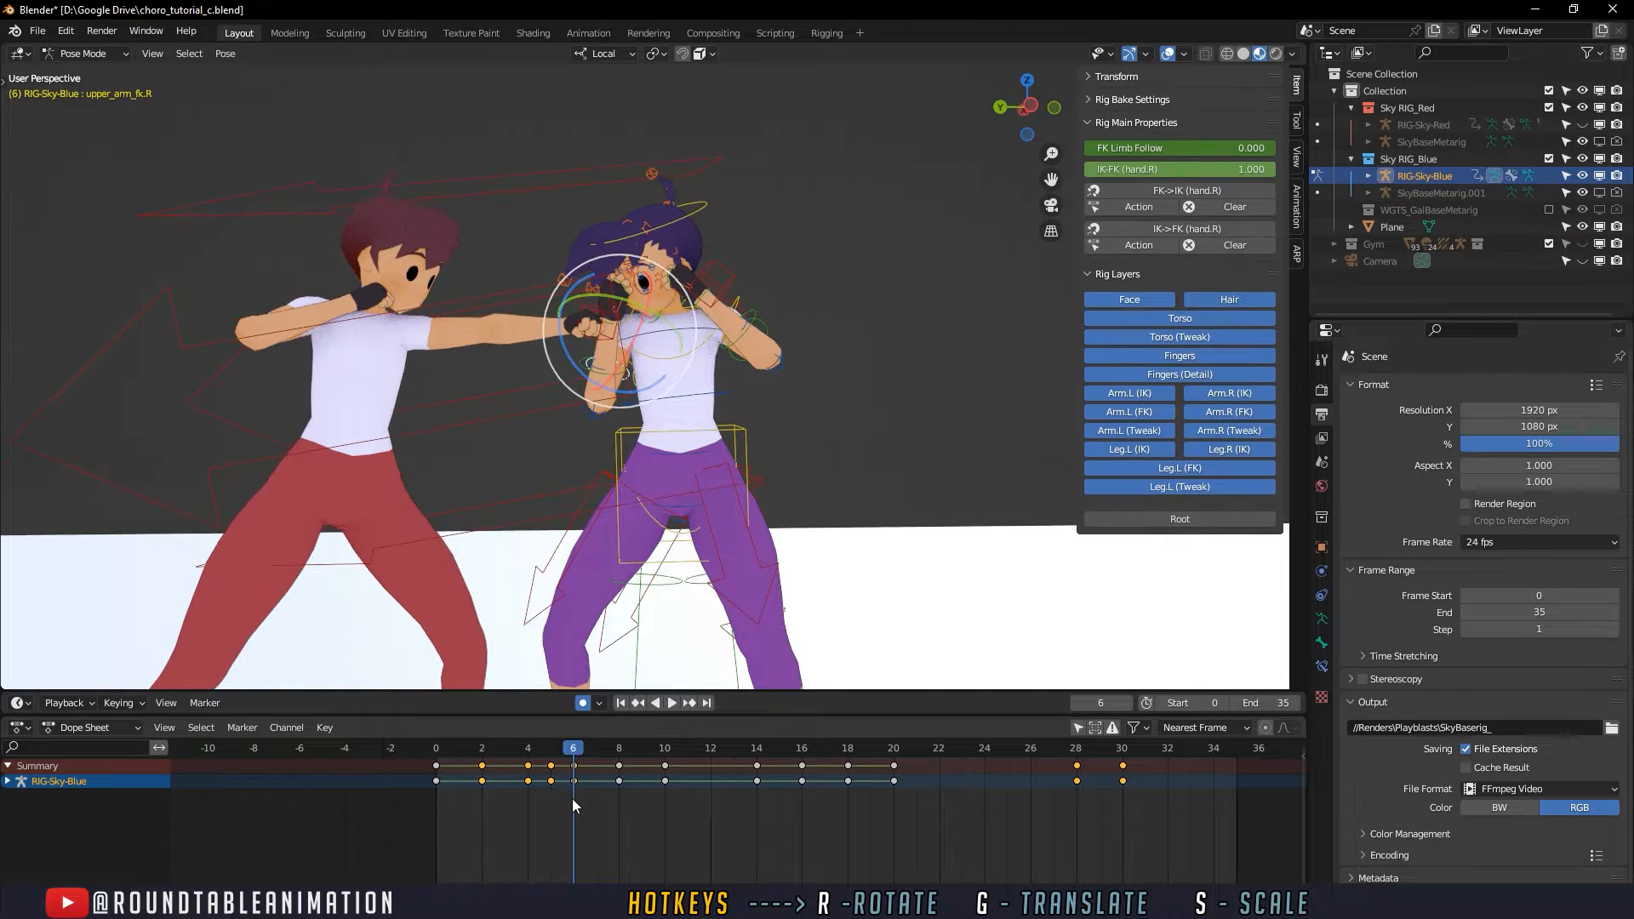
{"action": "key", "text": "ctrl+z"}
{"action": "key", "text": "space"}
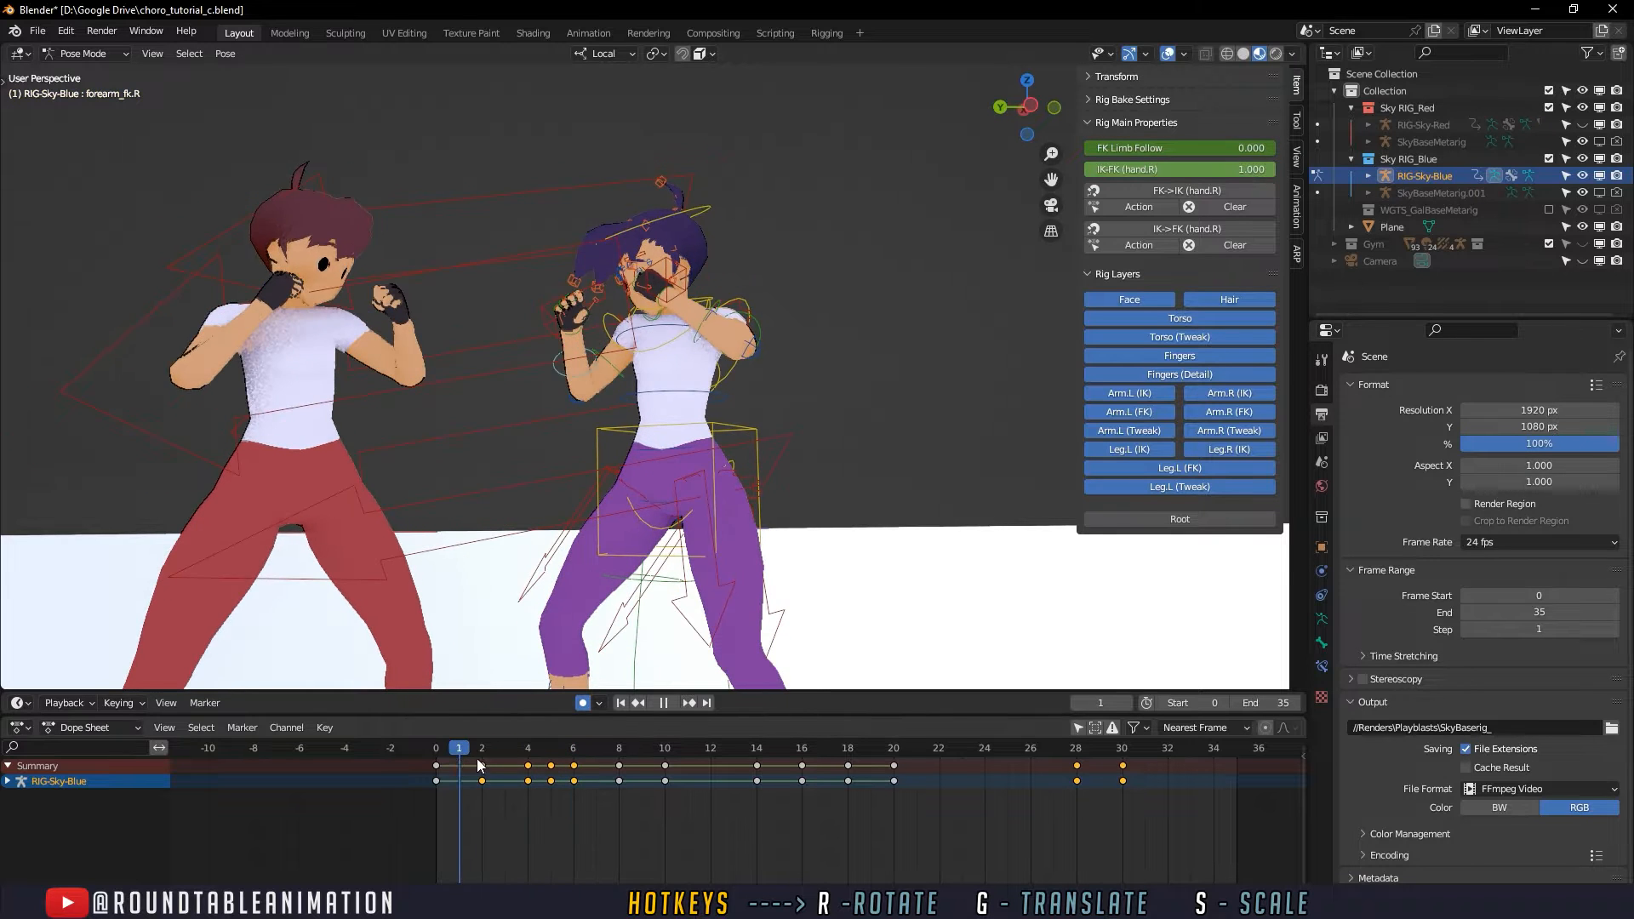
{"action": "key", "text": "Escape"}
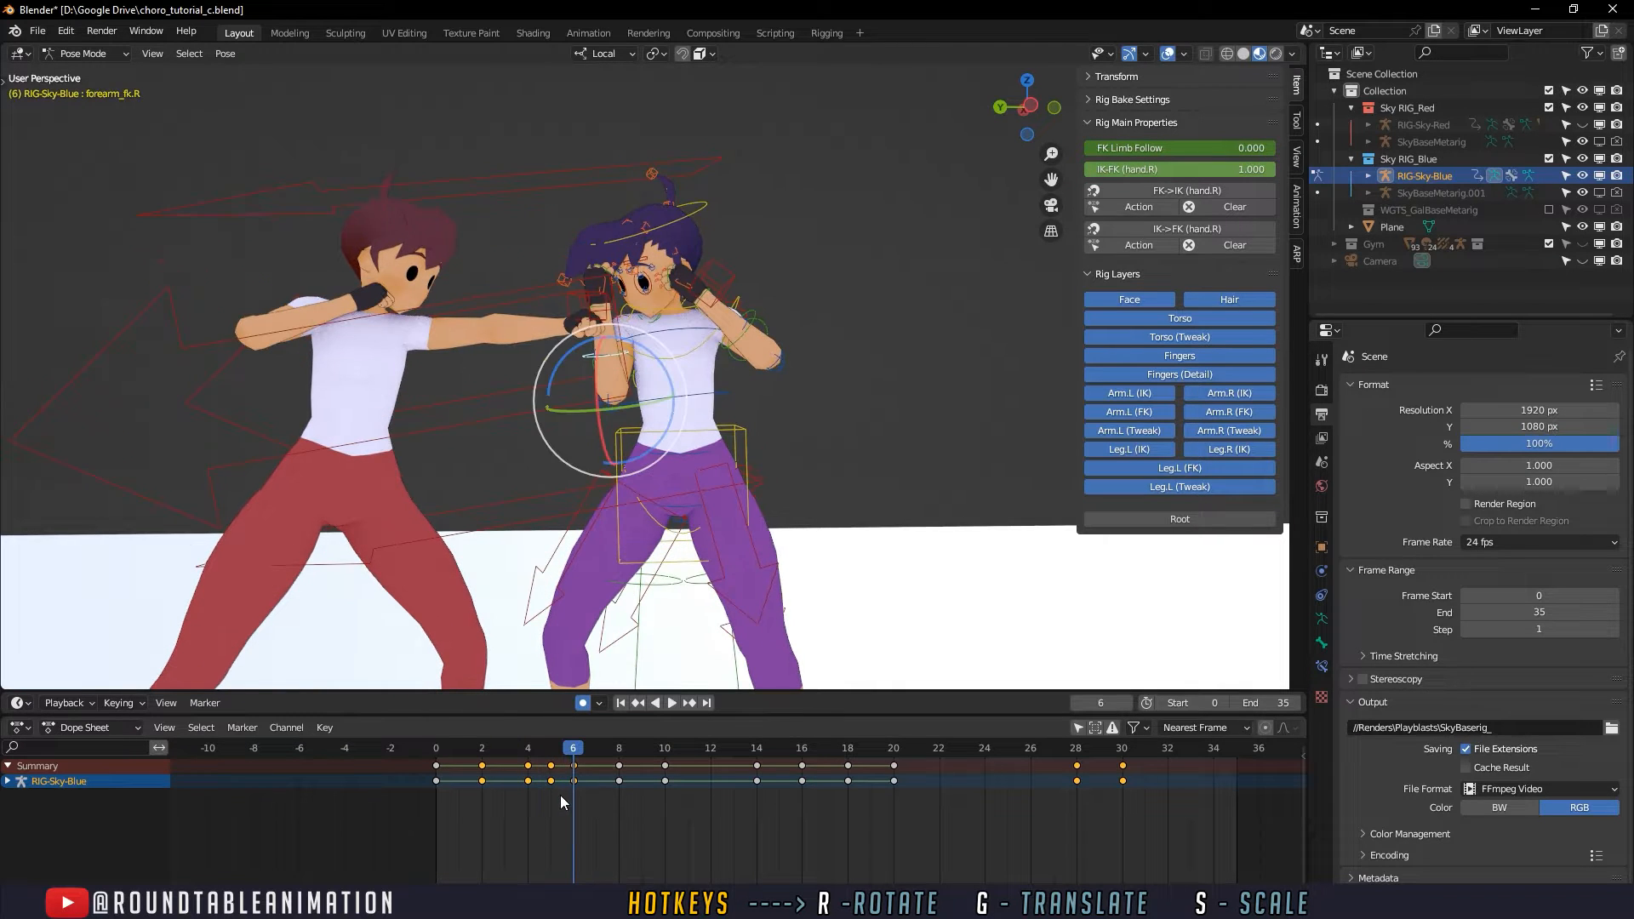
- Undo the remaining arm, head and chest rotations at frame 6 and the torso and spine keys at frame 4
{"action": "key", "text": "ctrl+z"}
{"action": "key", "text": "ctrl+z"}
{"action": "key", "text": "ctrl+z"}
{"action": "key", "text": "ctrl+z"}
{"action": "key", "text": "ctrl+z"}
{"action": "key", "text": "ctrl+z"}
{"action": "key", "text": "ctrl+z"}
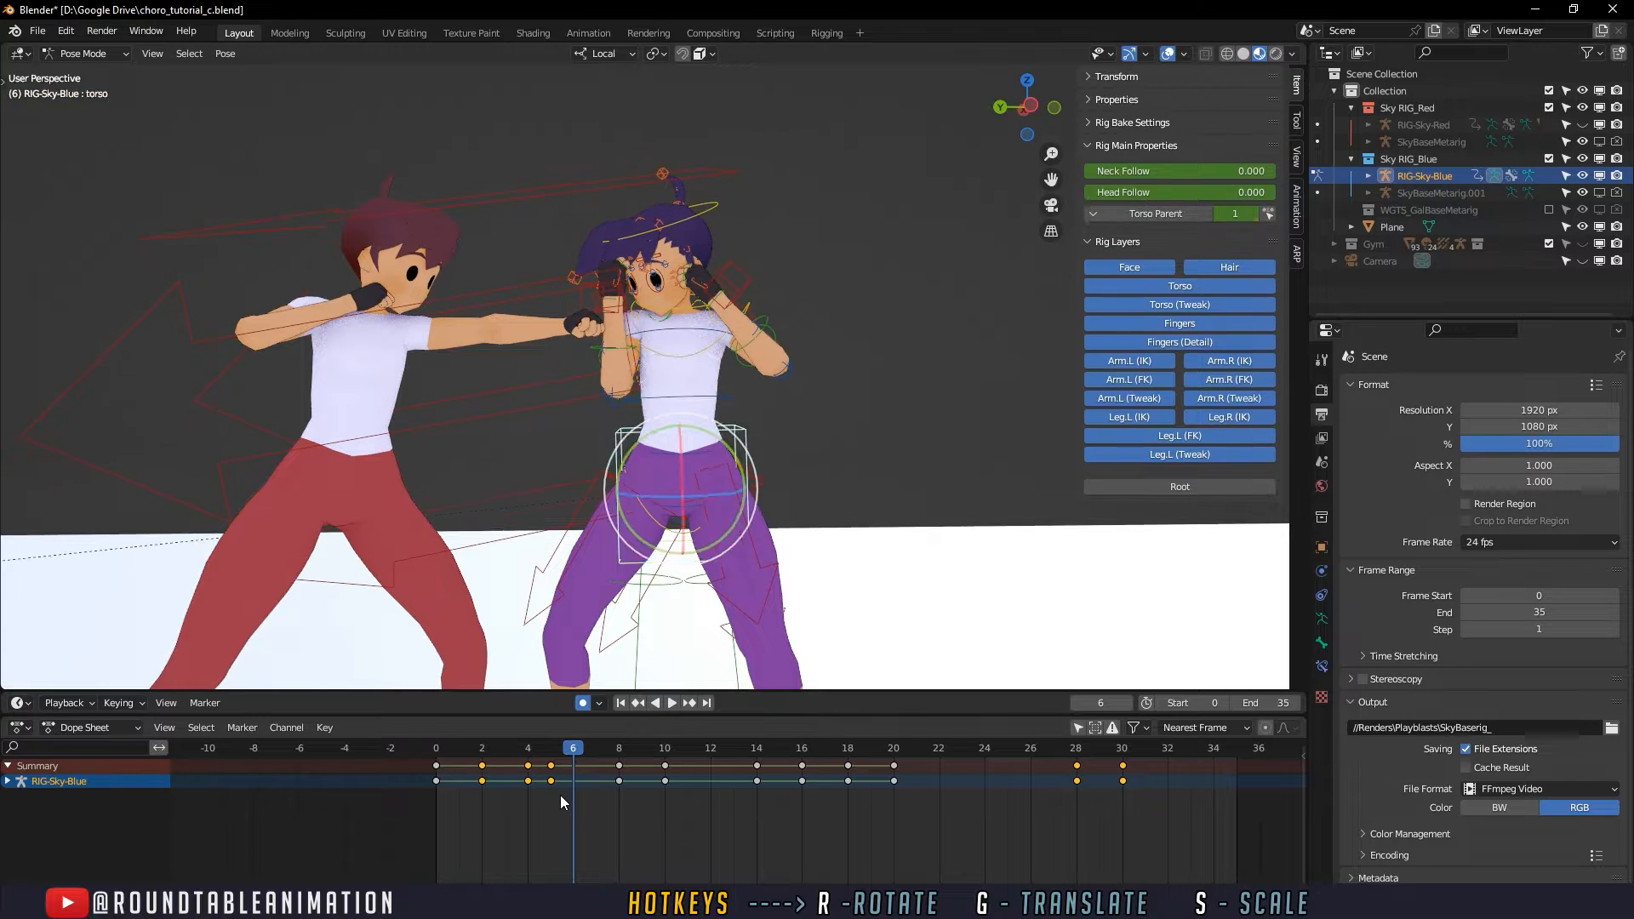
{"action": "key", "text": "ctrl+z"}
{"action": "key", "text": "Right"}
{"action": "key", "text": "ctrl+z"}
{"action": "key", "text": "ctrl+z"}
{"action": "key", "text": "ctrl+z"}
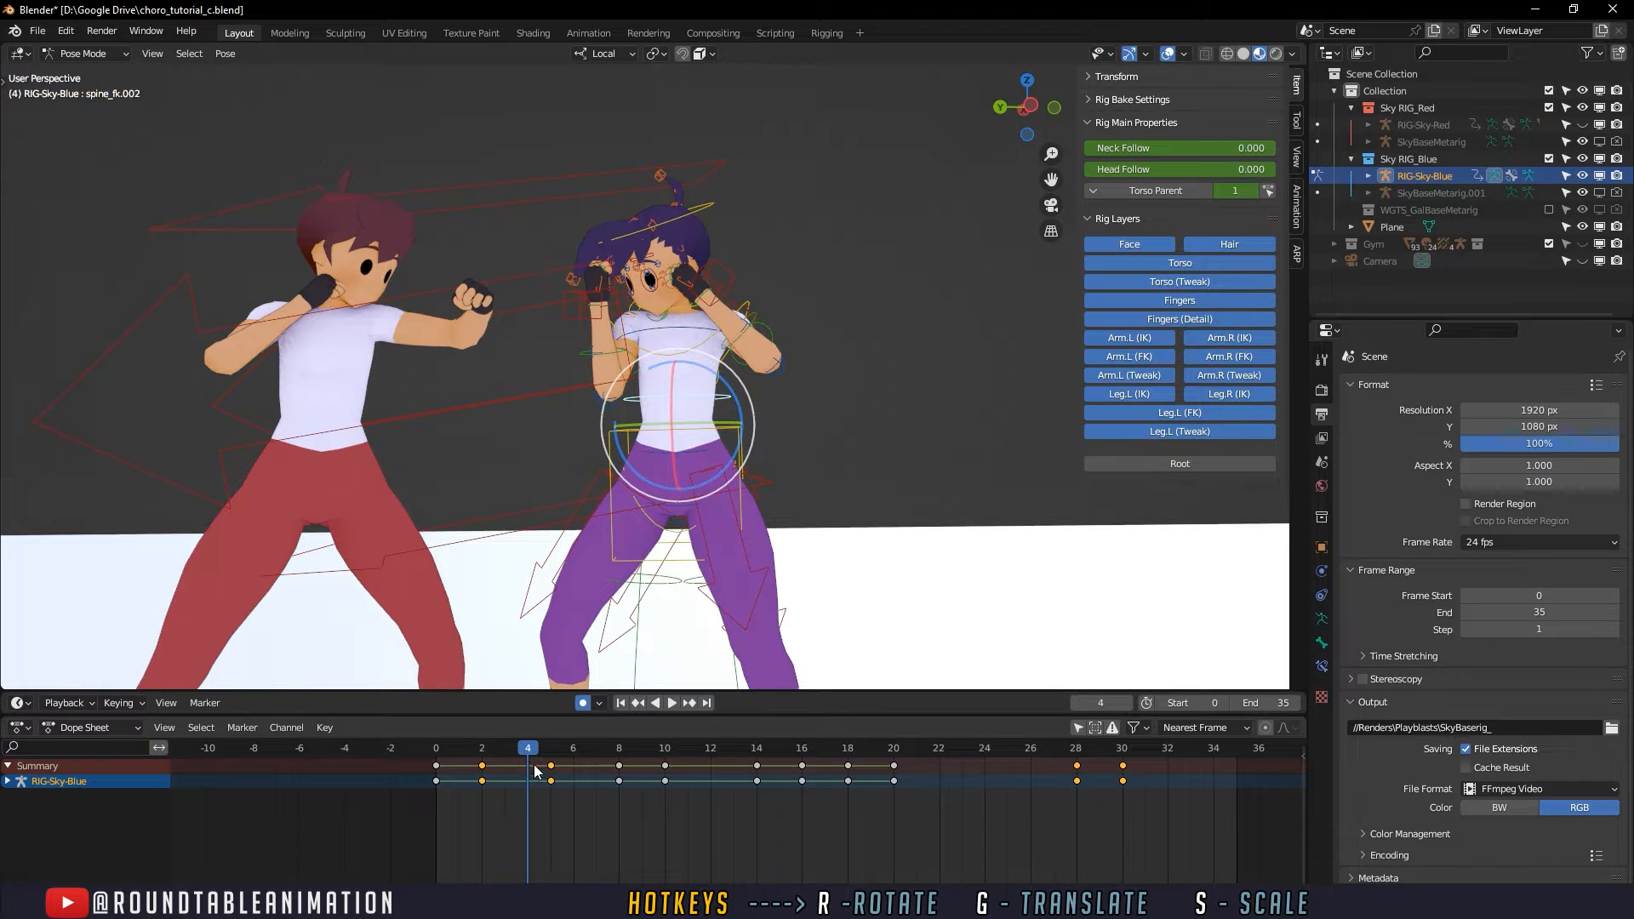
- Try moving the torso control slightly away from the opponent at frame 5, and scrub forward to frame 7
{"action": "mouse_move", "coordinate": [530, 751]}
{"action": "left_mouse_down"}
{"action": "mouse_move", "coordinate": [491, 751]}
{"action": "mouse_move", "coordinate": [549, 750]}
{"action": "left_mouse_up"}
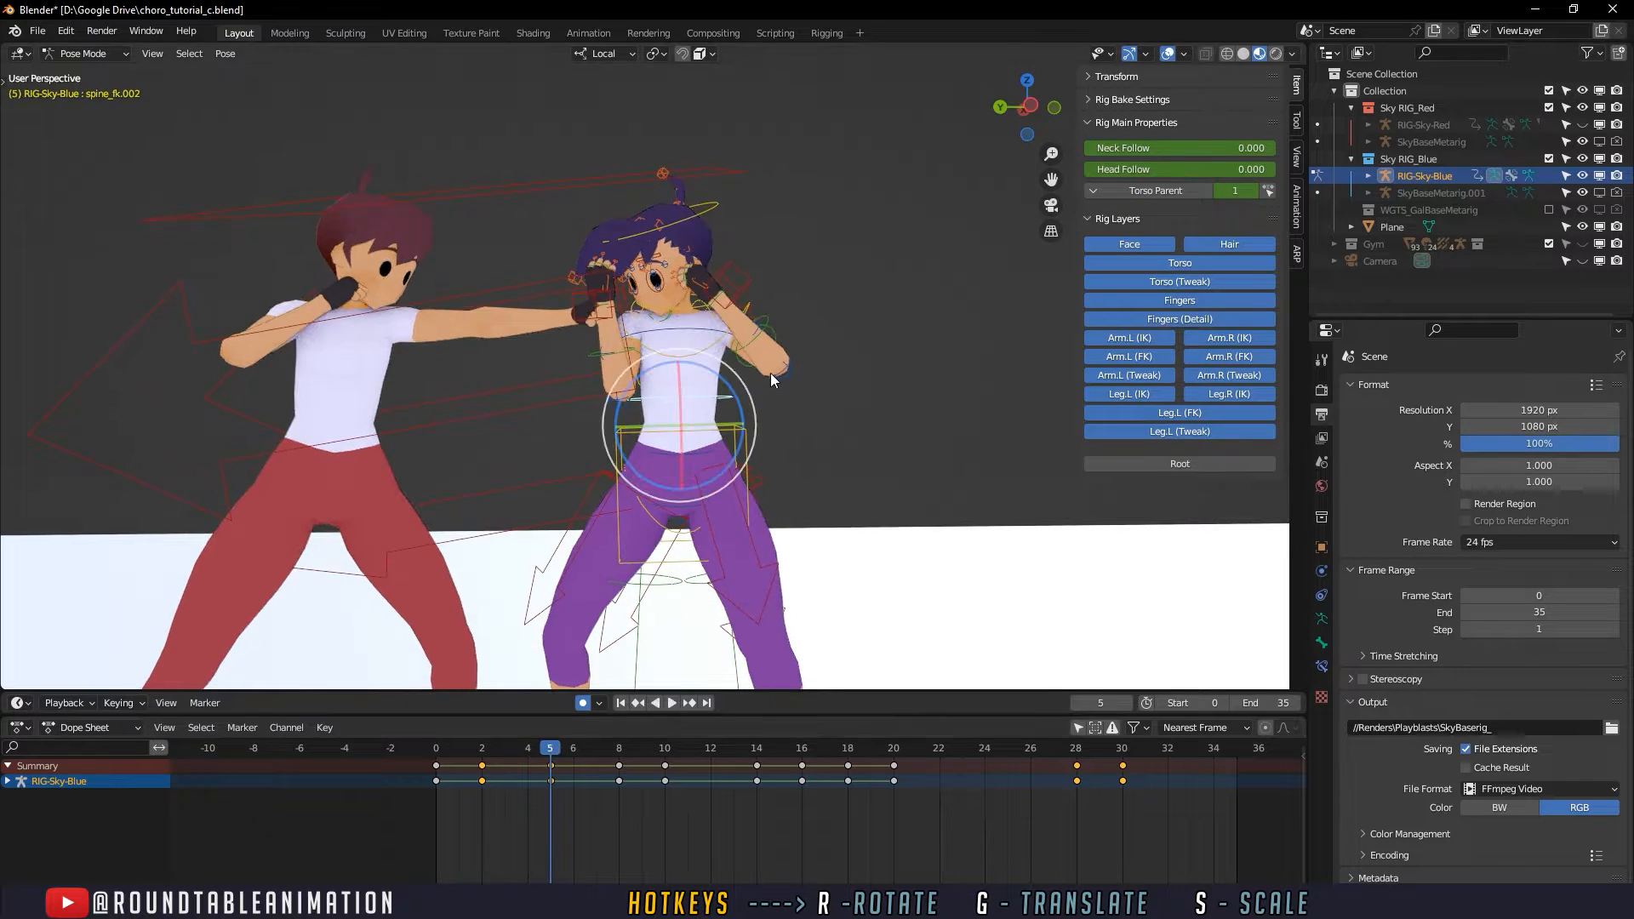
{"action": "left_click", "coordinate": [751, 450]}
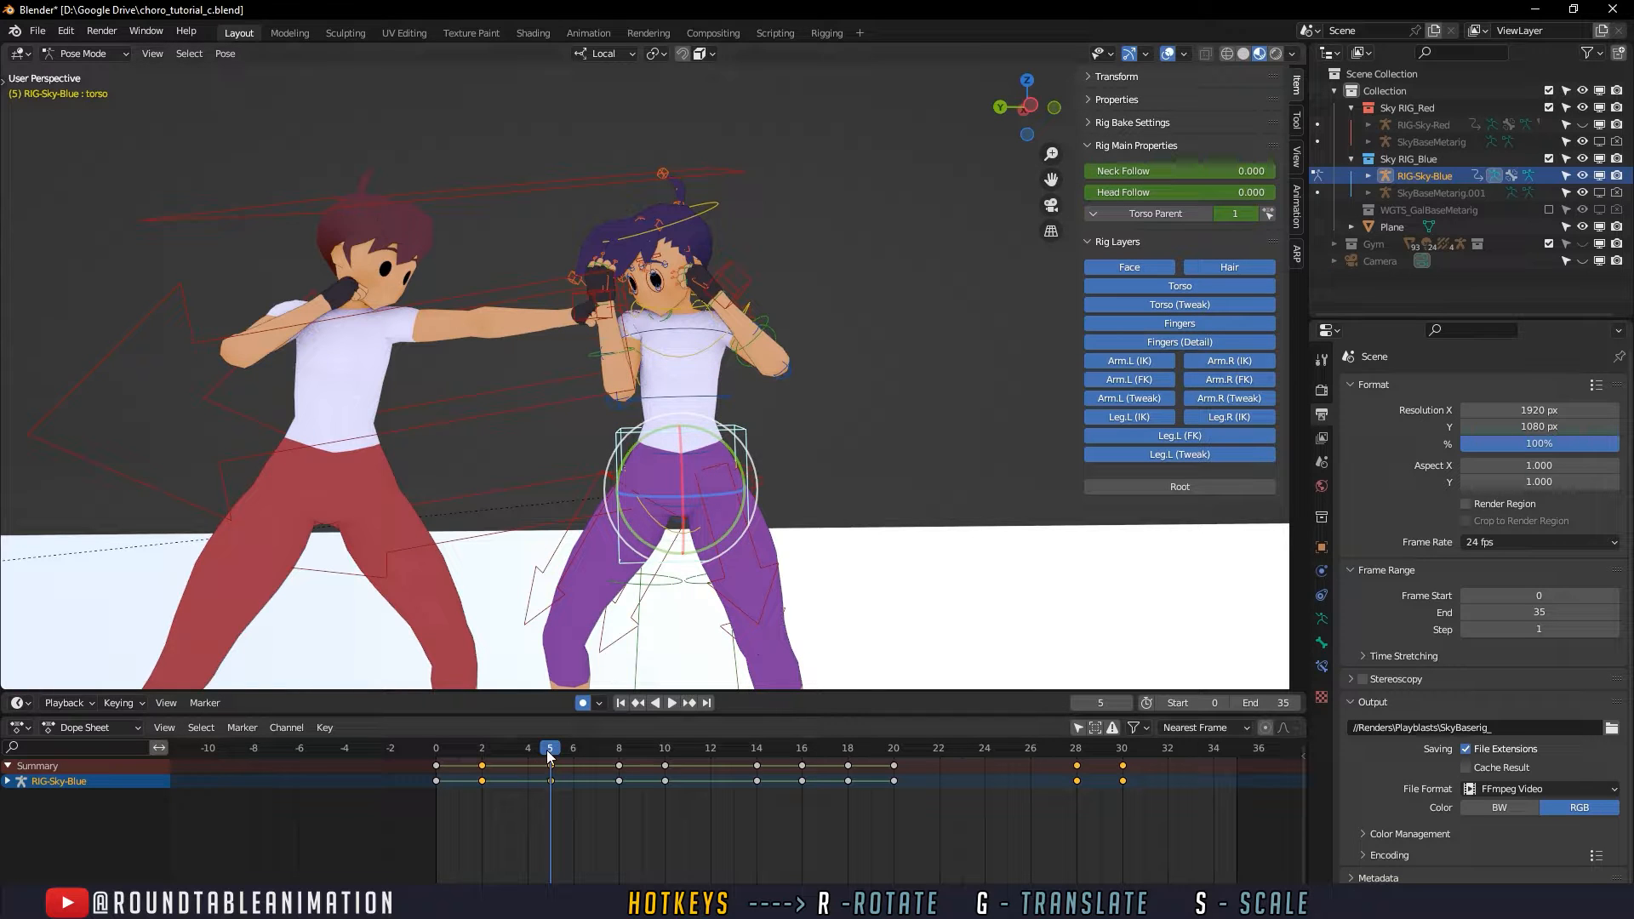
{"action": "key", "text": "shift+ctrl+space"}
{"action": "mouse_move", "coordinate": [533, 752]}
{"action": "left_mouse_down"}
{"action": "mouse_move", "coordinate": [552, 749]}
{"action": "mouse_move", "coordinate": [509, 755]}
{"action": "mouse_move", "coordinate": [554, 754]}
{"action": "mouse_move", "coordinate": [382, 750]}
{"action": "mouse_move", "coordinate": [620, 755]}
{"action": "mouse_move", "coordinate": [501, 756]}
{"action": "mouse_move", "coordinate": [547, 751]}
{"action": "left_mouse_up"}
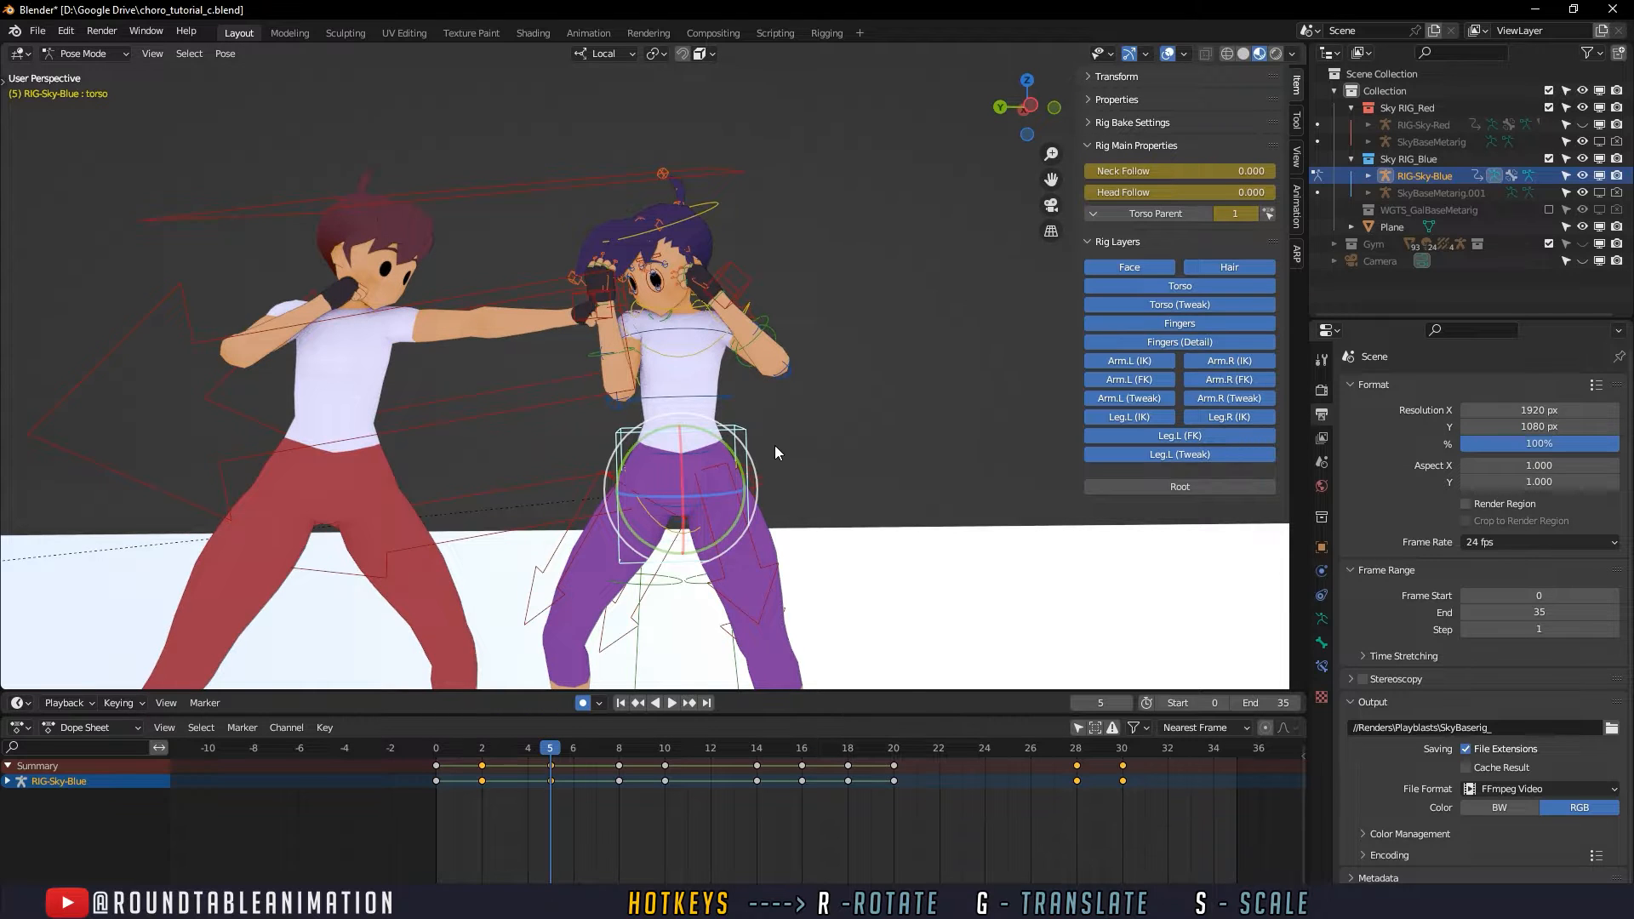
{"action": "middle_click_drag", "start_coordinate": [776, 452], "coordinate": [679, 412], "text": "shift"}
{"action": "left_click", "coordinate": [541, 827]}
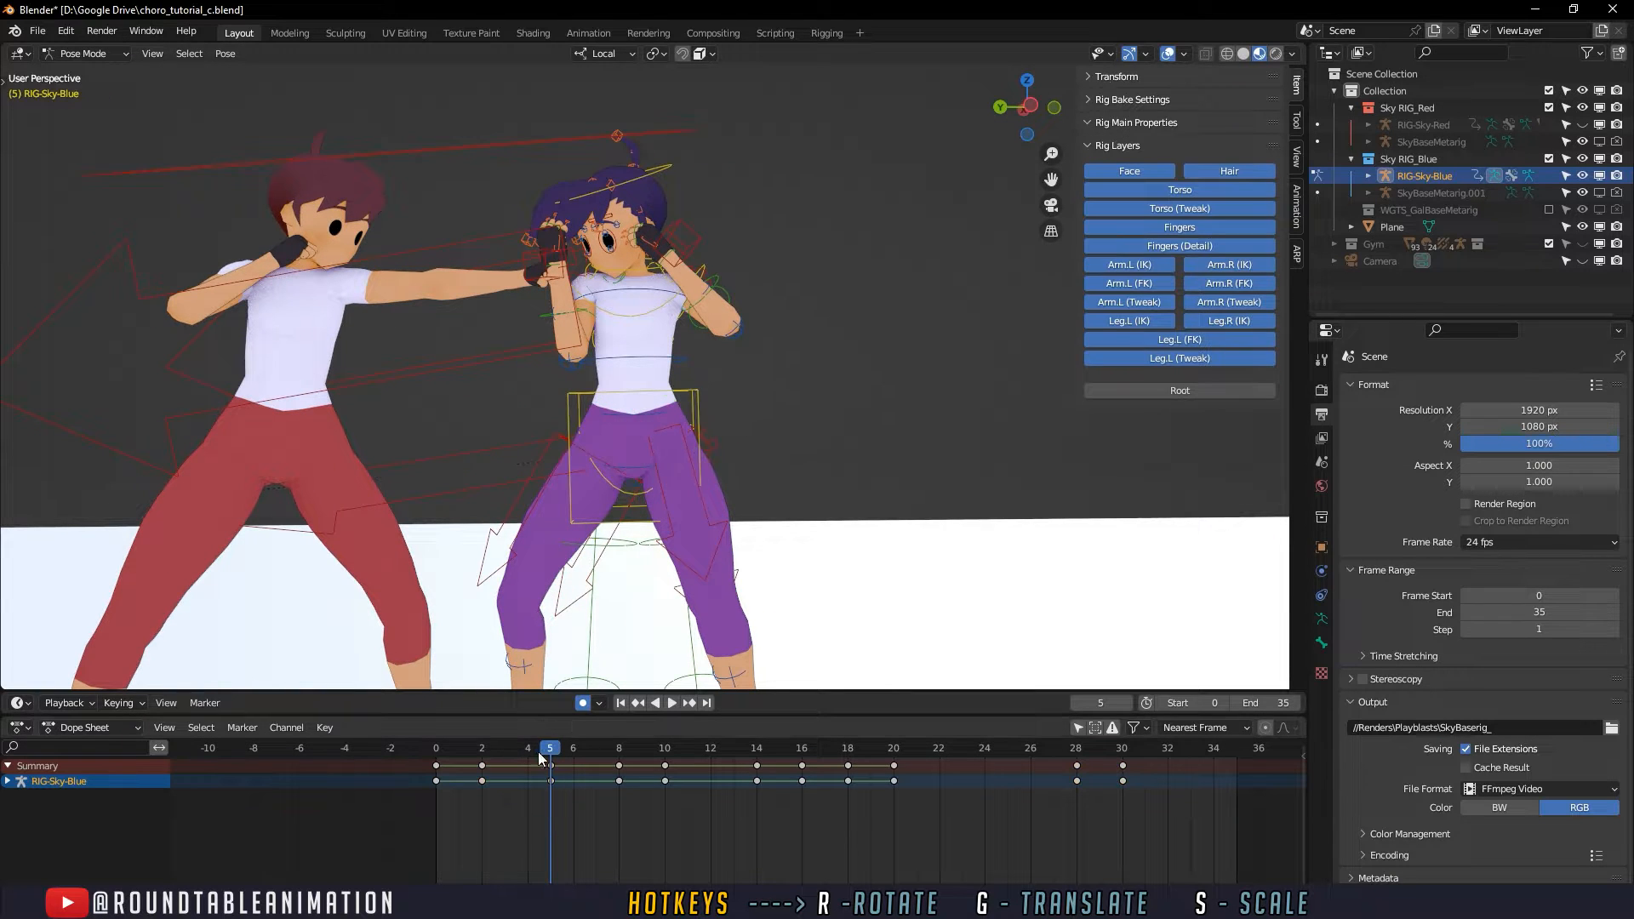
{"action": "left_click", "coordinate": [670, 396]}
{"action": "key", "text": "g"}
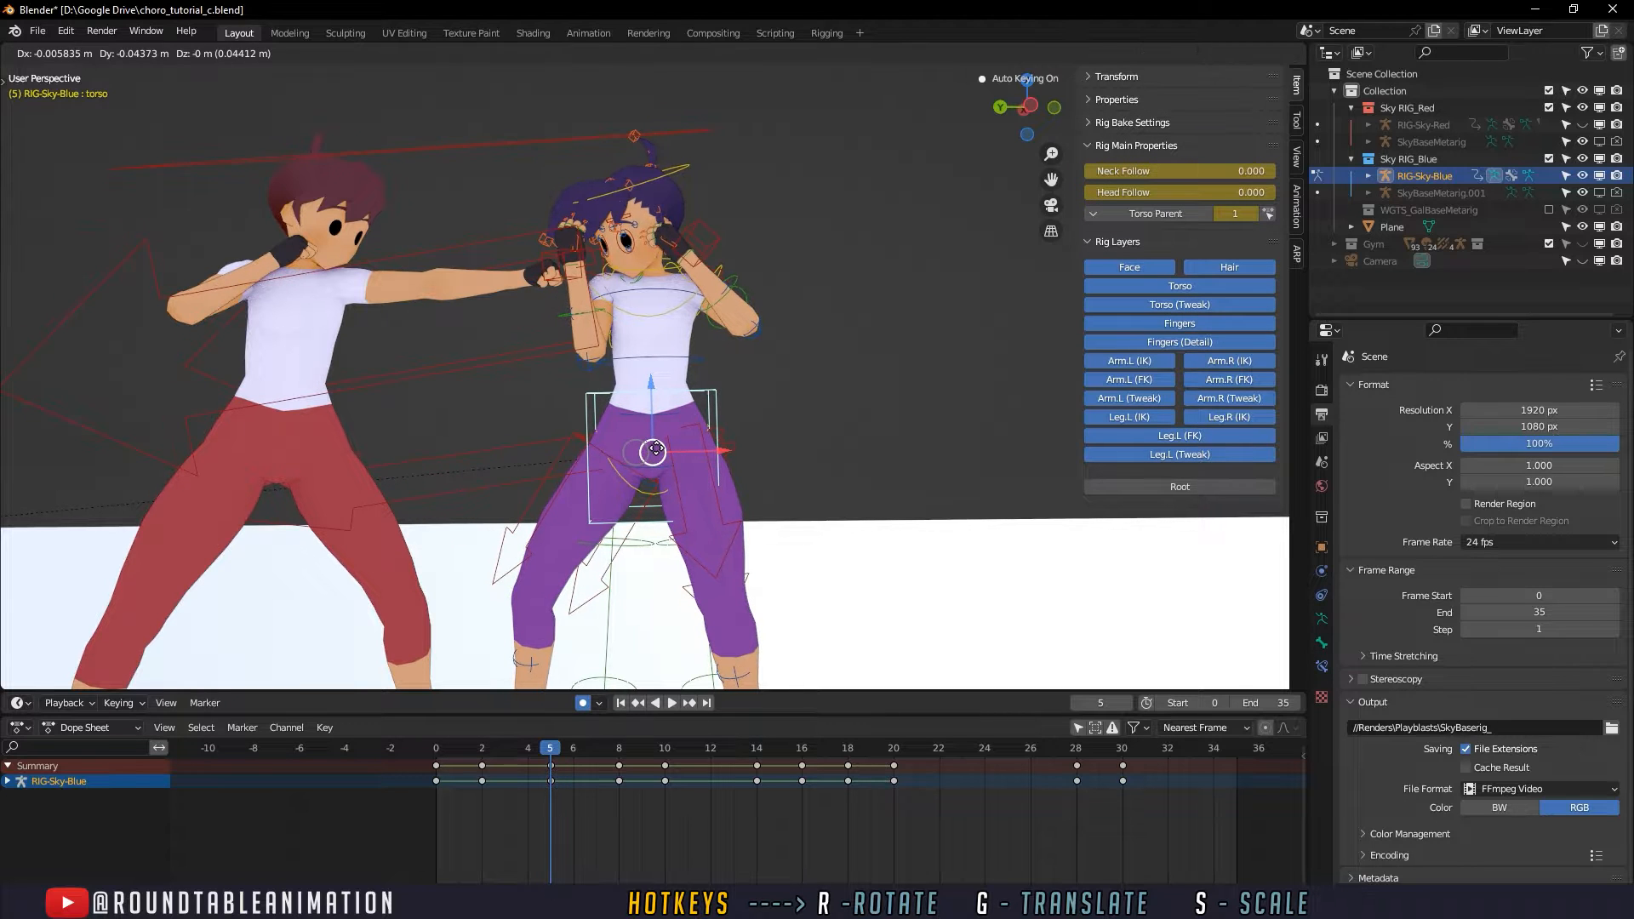
{"action": "left_click_drag", "start_coordinate": [657, 448], "coordinate": [639, 449]}
{"action": "left_click_drag", "start_coordinate": [545, 749], "coordinate": [590, 754]}
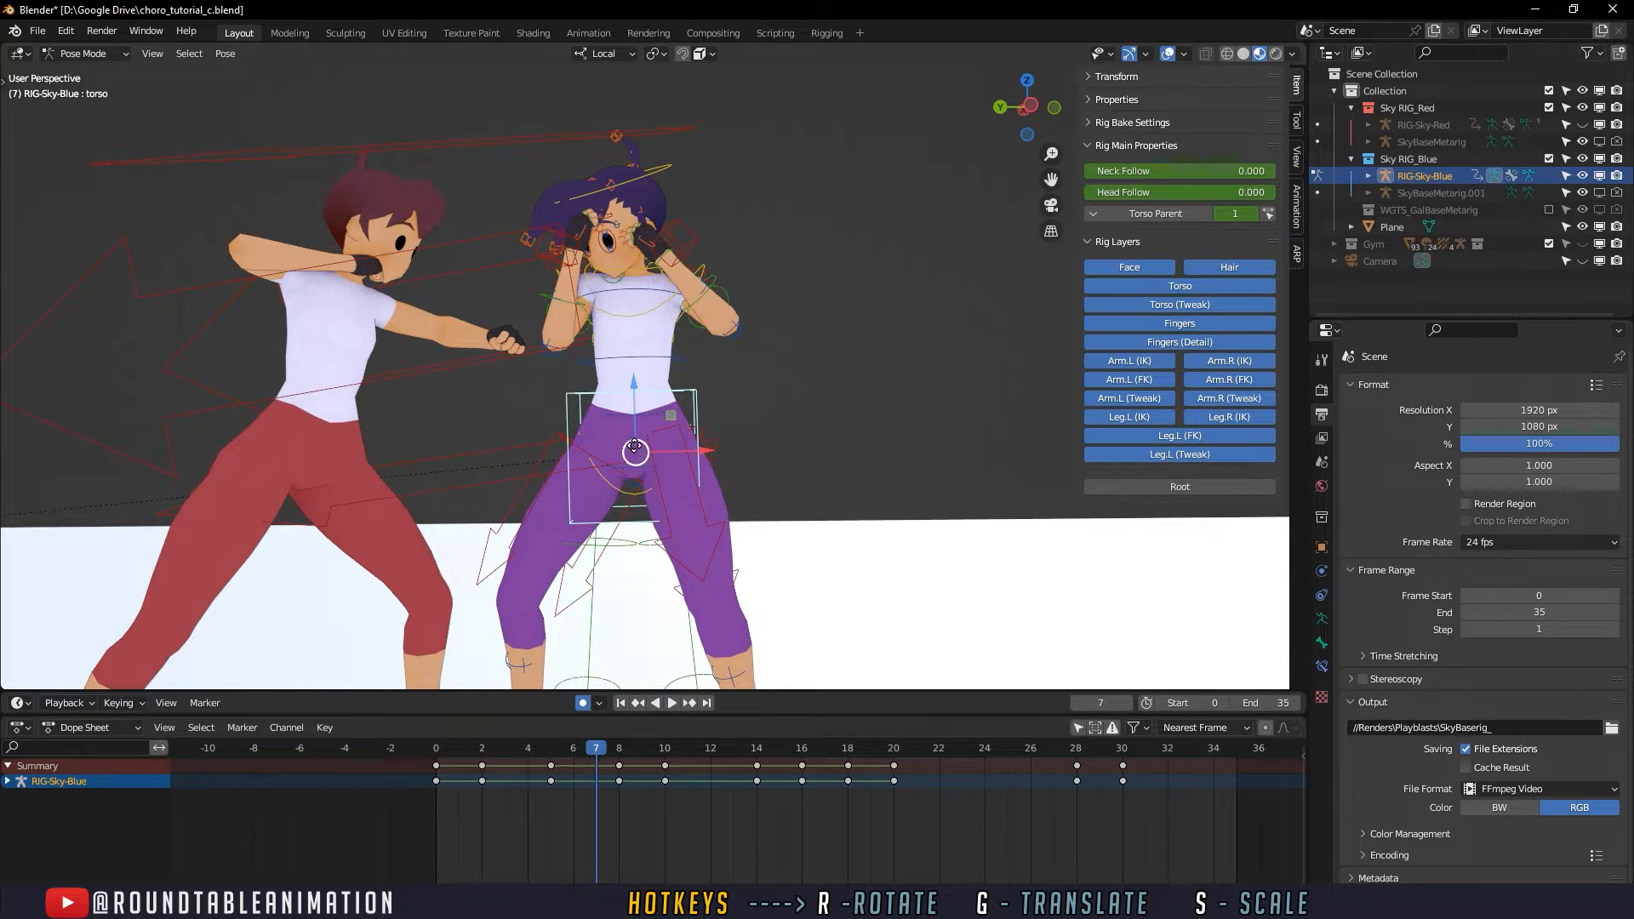
- Move the torso control slightly away from the opponent at frame 7, and delete the keys at frame 8
{"action": "left_click_drag", "start_coordinate": [634, 453], "coordinate": [653, 452]}
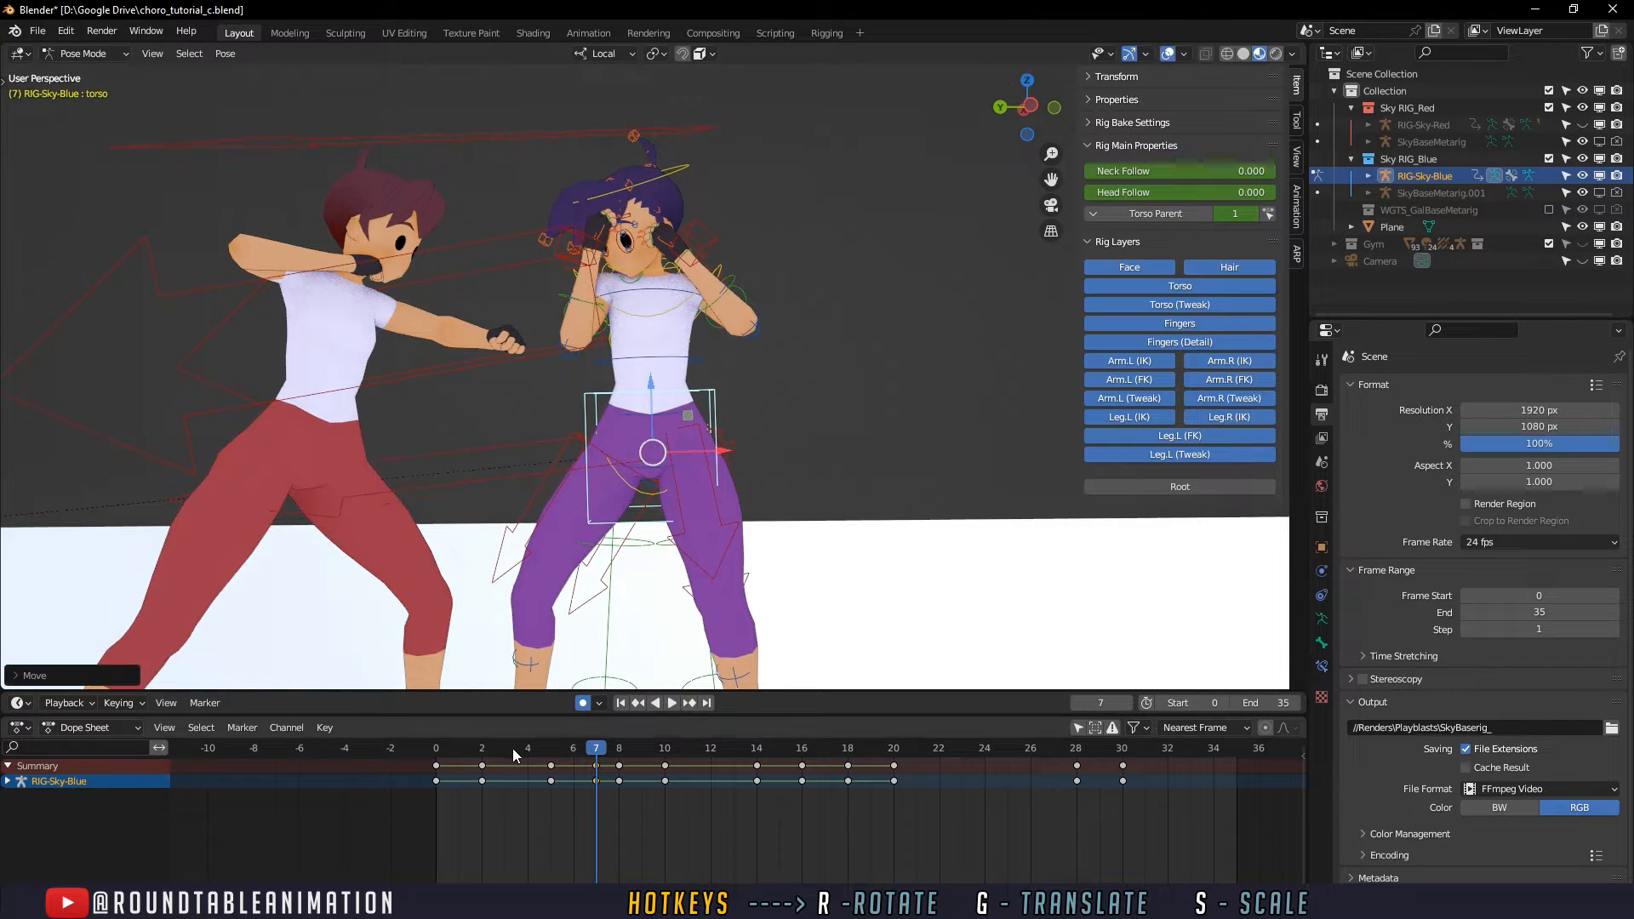
{"action": "left_click_drag", "start_coordinate": [513, 749], "coordinate": [559, 747]}
{"action": "left_click", "coordinate": [645, 780]}
{"action": "key", "text": "Delete"}
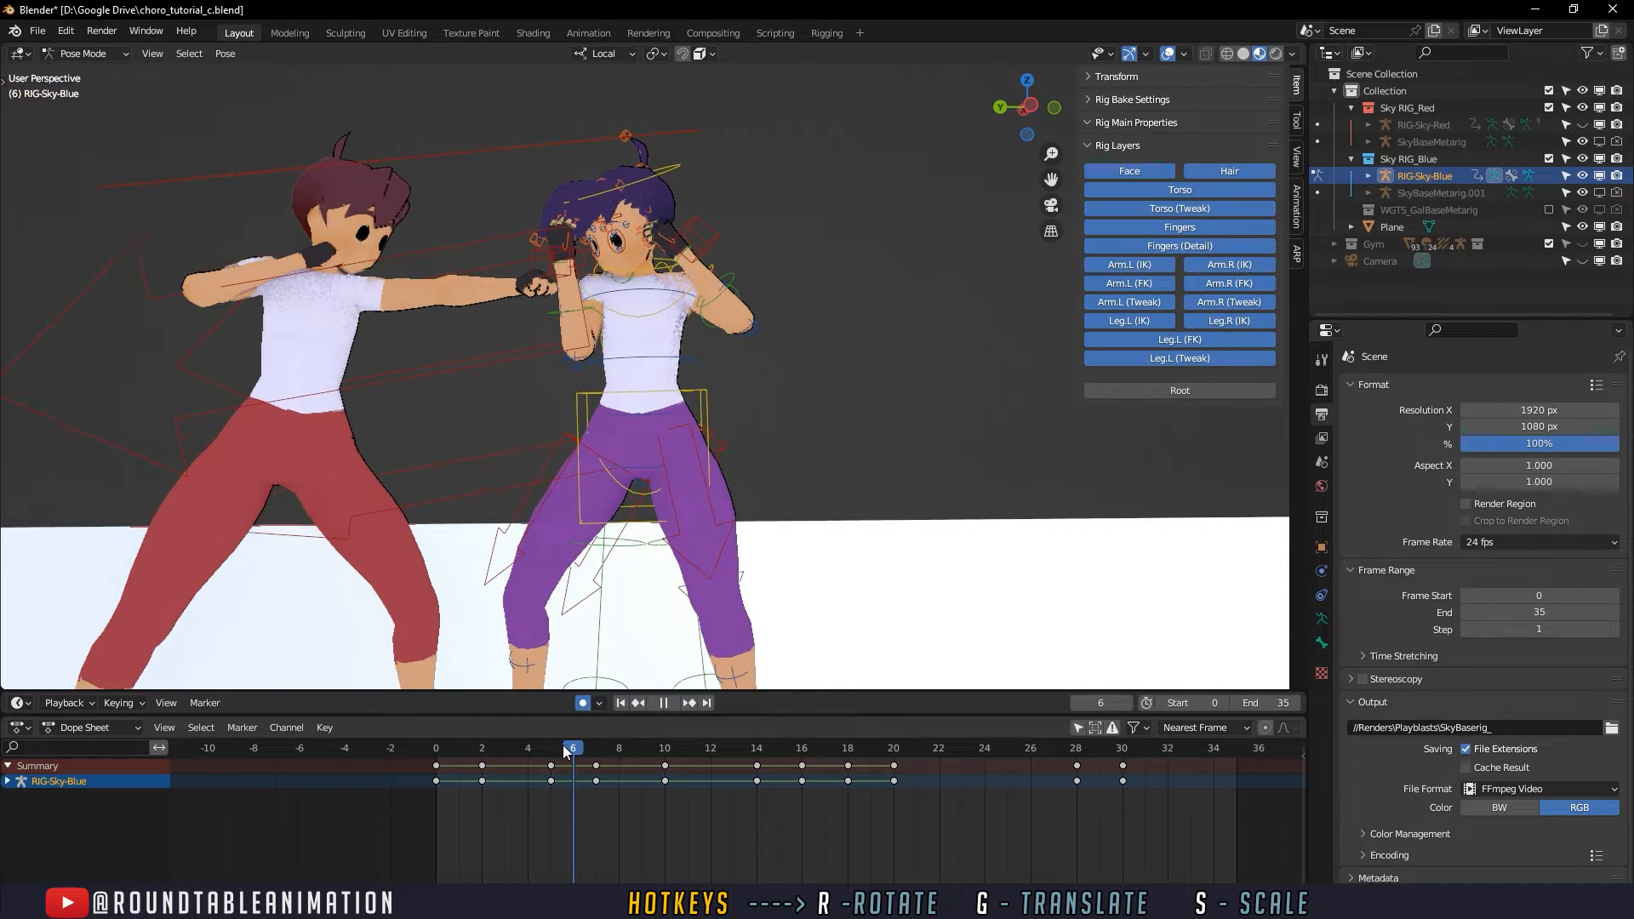
{"action": "key", "text": "space"}
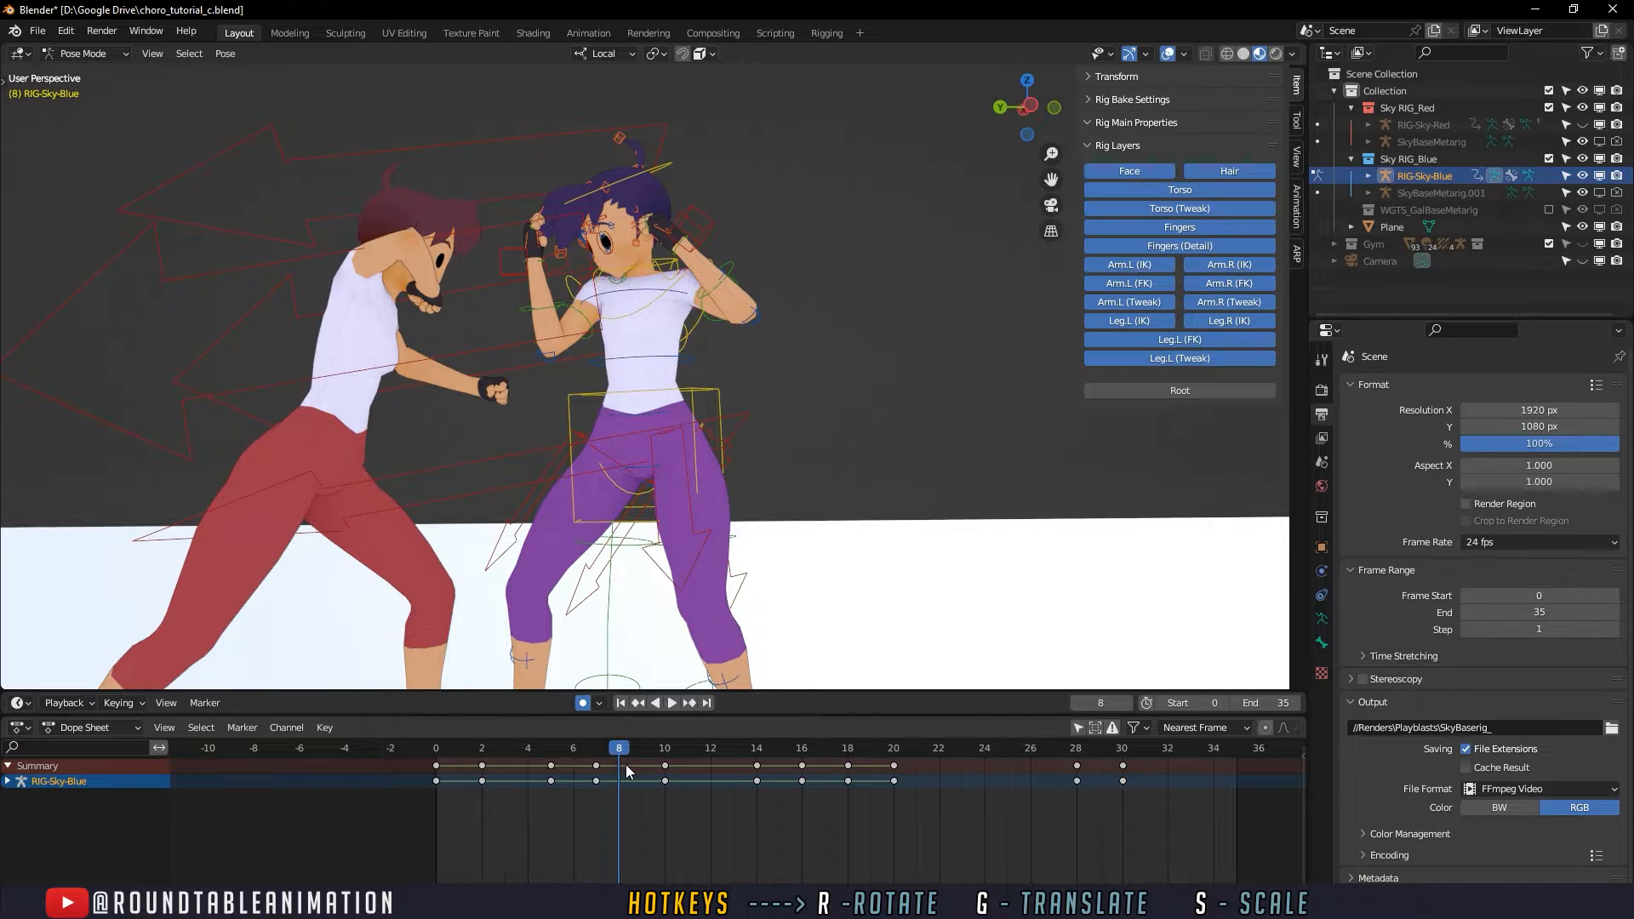
- Limit the Dope Sheet to the selected controls' keys, and scrub frames 7 to 9 while checking the pose from different angles
{"action": "mouse_move", "coordinate": [626, 753]}
{"action": "left_mouse_down"}
{"action": "mouse_move", "coordinate": [657, 750]}
{"action": "mouse_move", "coordinate": [553, 751]}
{"action": "mouse_move", "coordinate": [639, 749]}
{"action": "left_mouse_up"}
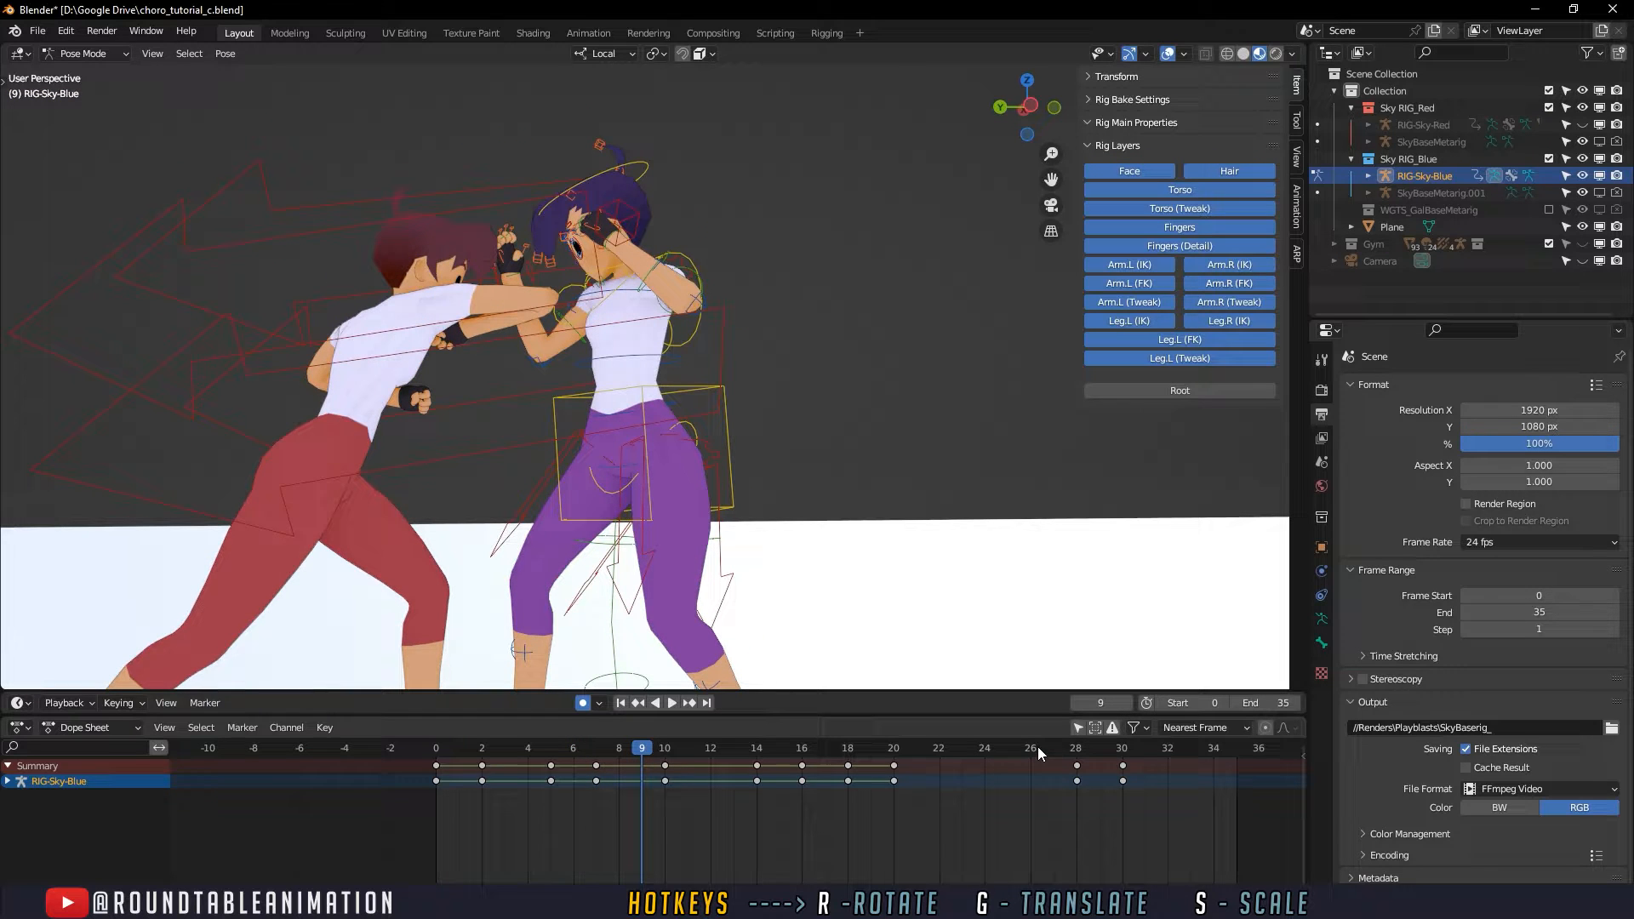
{"action": "left_click", "coordinate": [1077, 728]}
{"action": "key", "text": "space"}
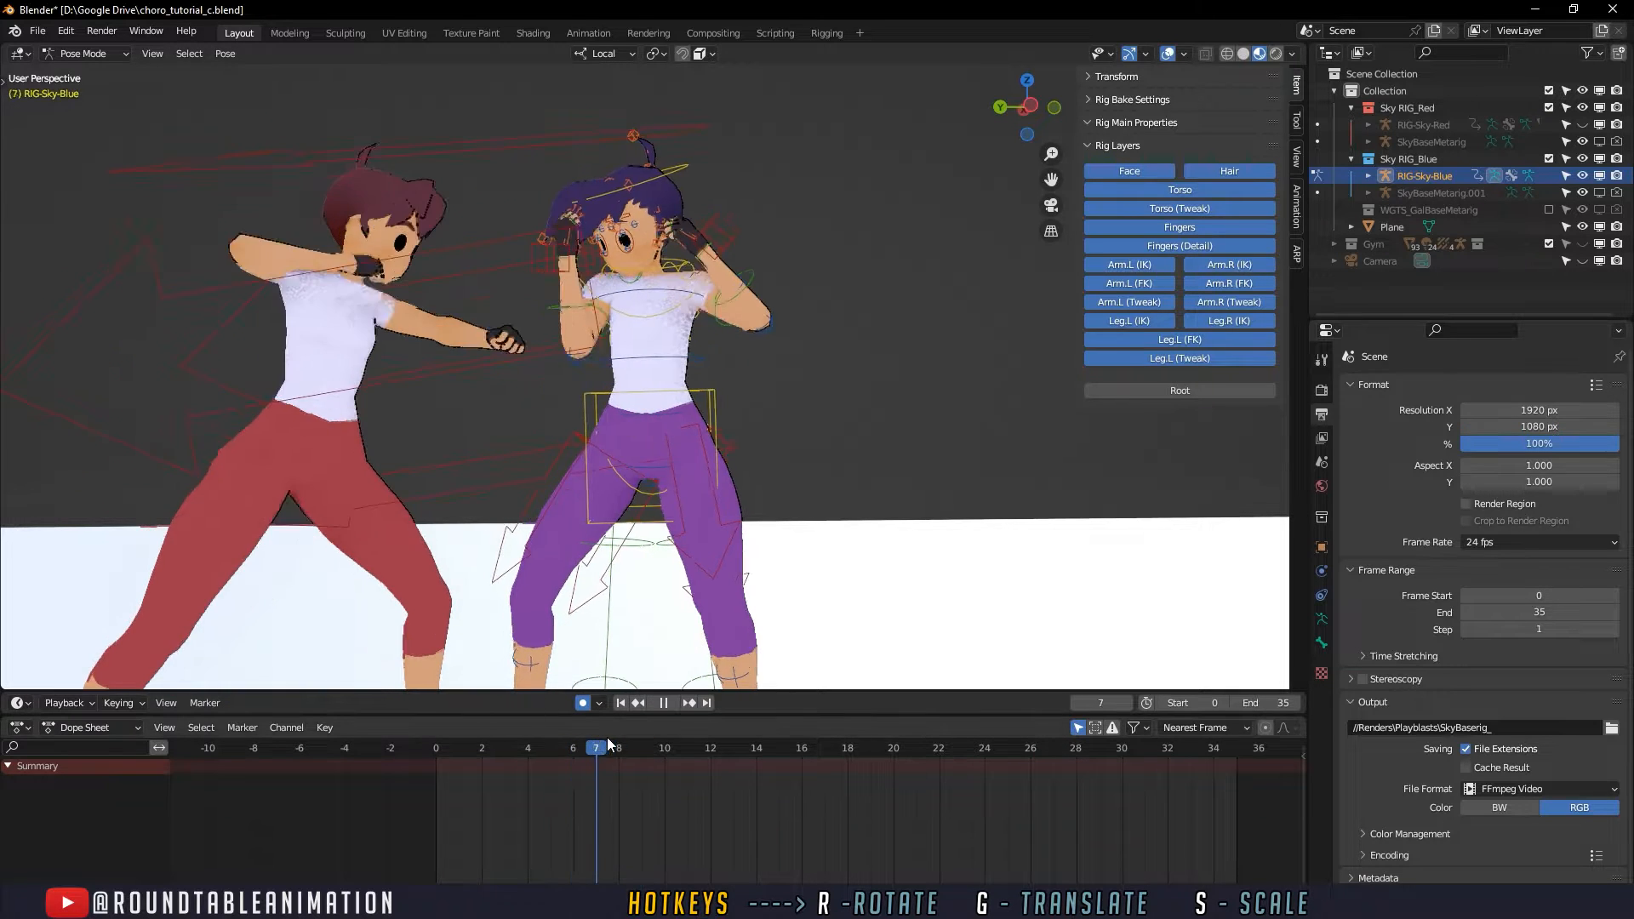
{"action": "left_click_drag", "start_coordinate": [644, 745], "coordinate": [644, 746]}
{"action": "middle_click_drag", "start_coordinate": [545, 342], "coordinate": [635, 371]}
{"action": "left_click_drag", "start_coordinate": [610, 747], "coordinate": [620, 746]}
{"action": "middle_click_drag", "start_coordinate": [671, 681], "coordinate": [668, 661]}
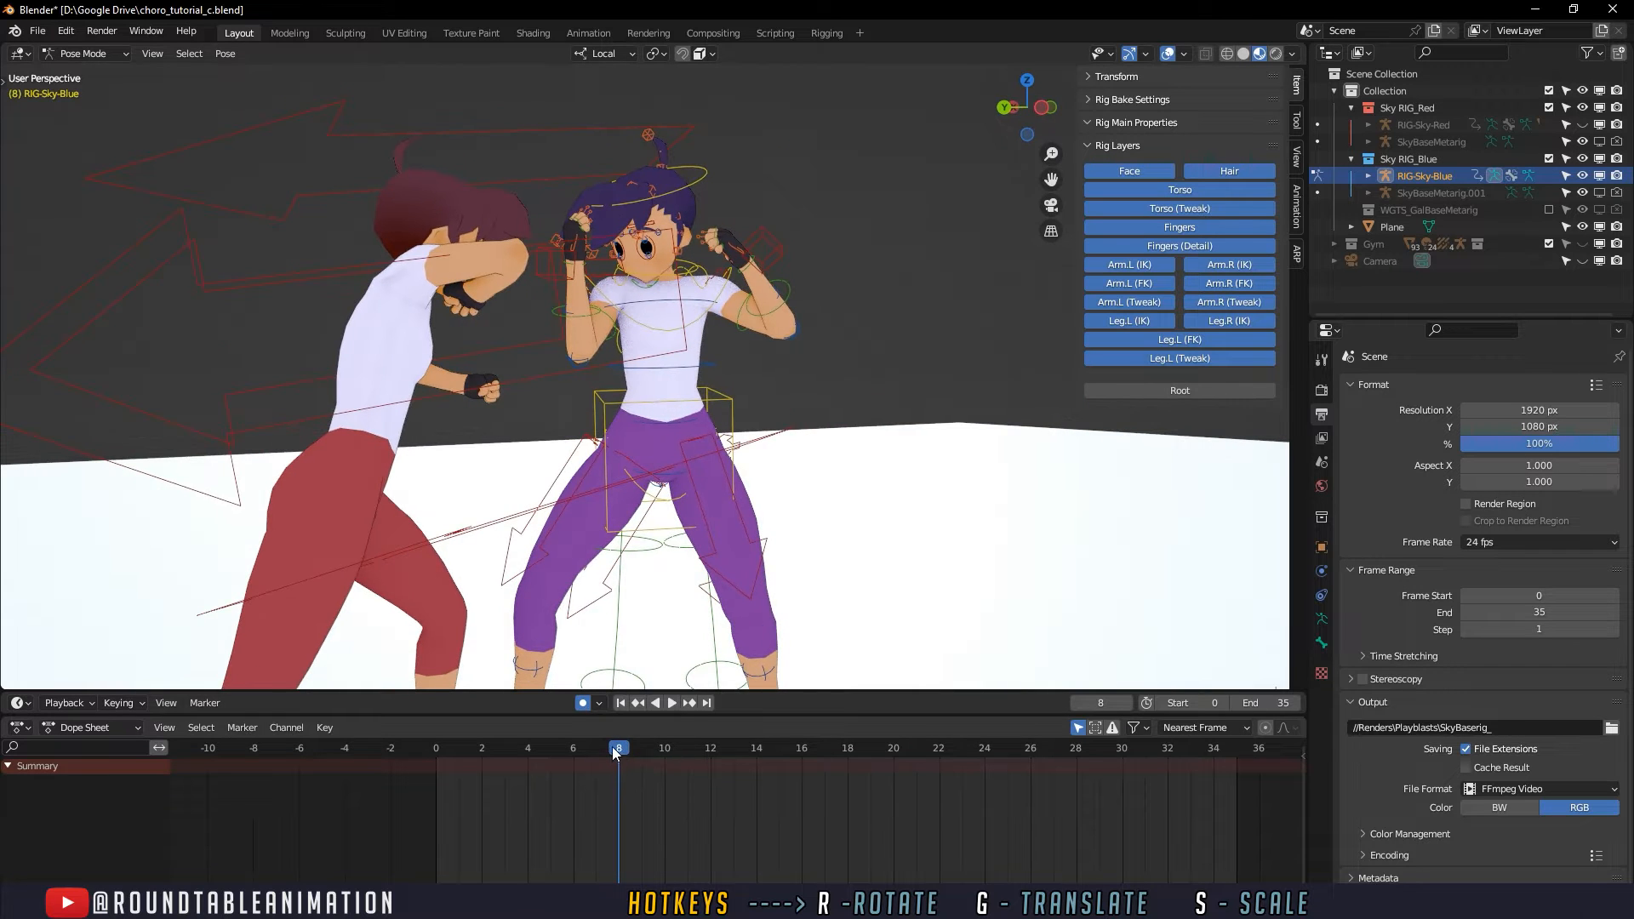
{"action": "left_click_drag", "start_coordinate": [613, 748], "coordinate": [646, 745]}
{"action": "mouse_move", "coordinate": [671, 587]}
{"action": "middle_mouse_down"}
{"action": "mouse_move", "coordinate": [681, 575]}
{"action": "mouse_move", "coordinate": [654, 582]}
{"action": "middle_mouse_up"}
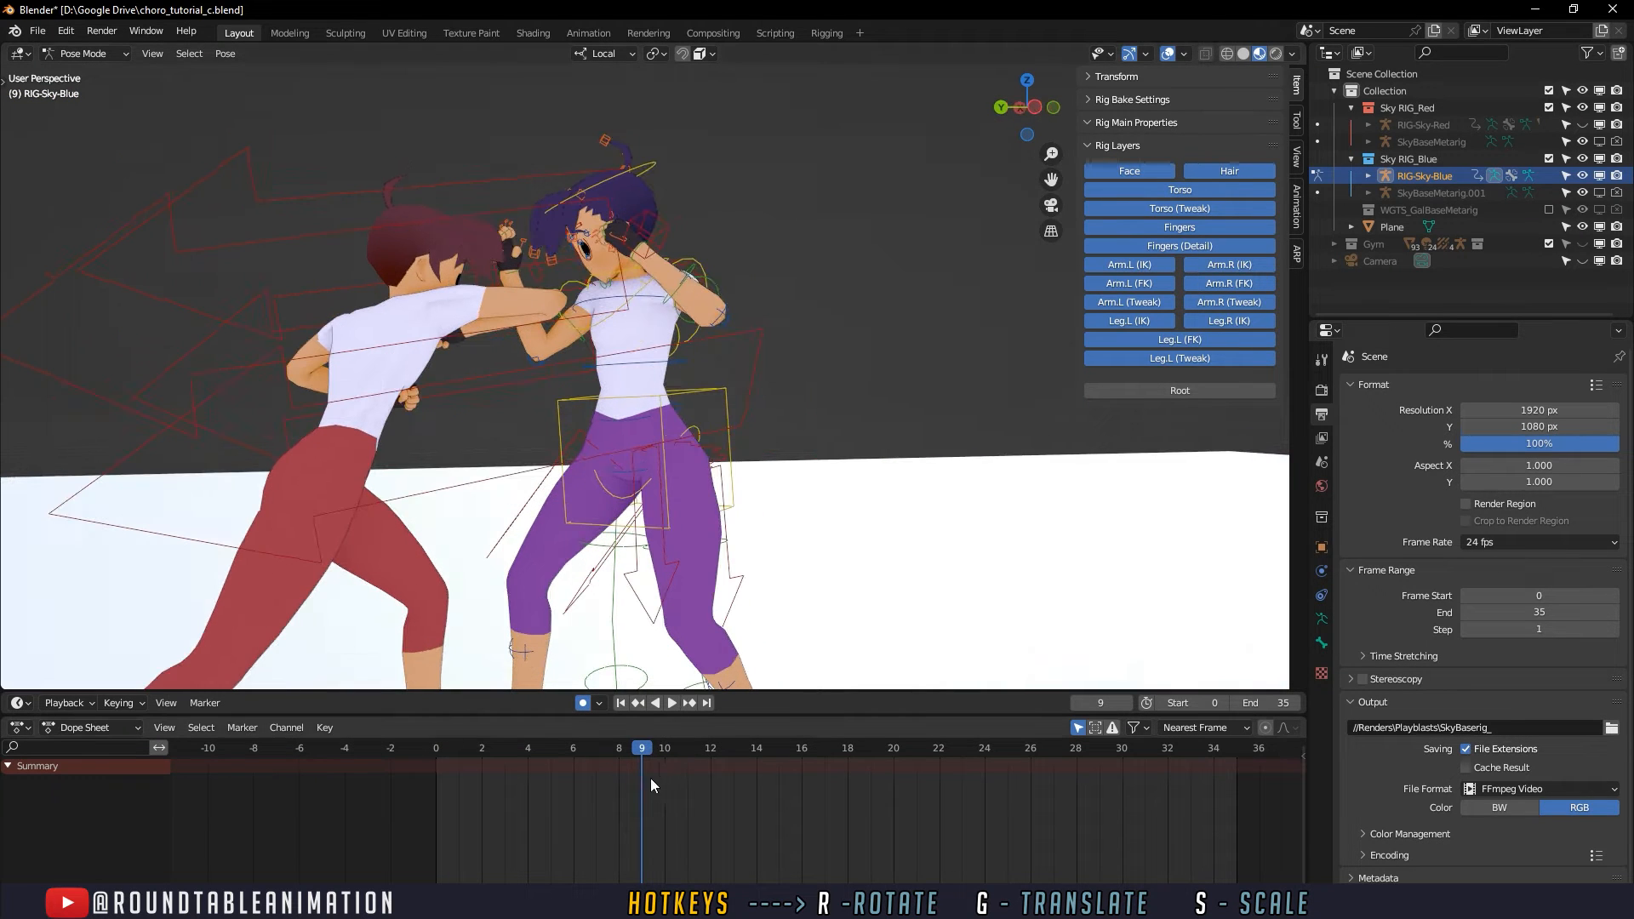
- Key the defender's right upper arm and torso controls at frame 9
{"action": "left_click", "coordinate": [579, 345]}
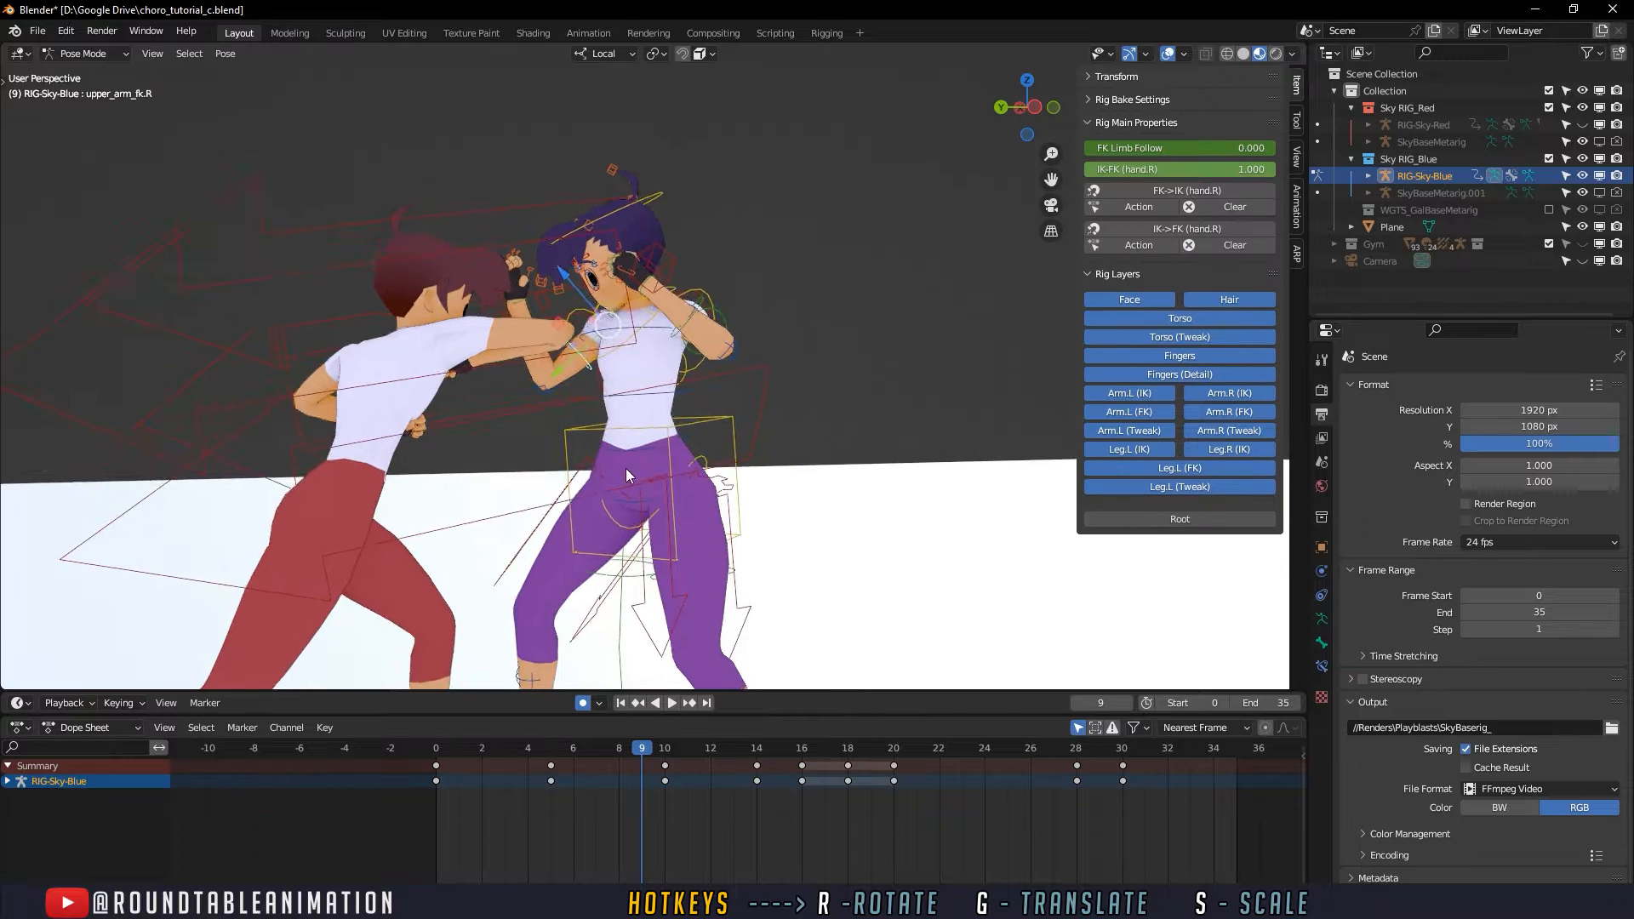
{"action": "middle_click_drag", "start_coordinate": [626, 468], "coordinate": [626, 414], "text": "ctrl"}
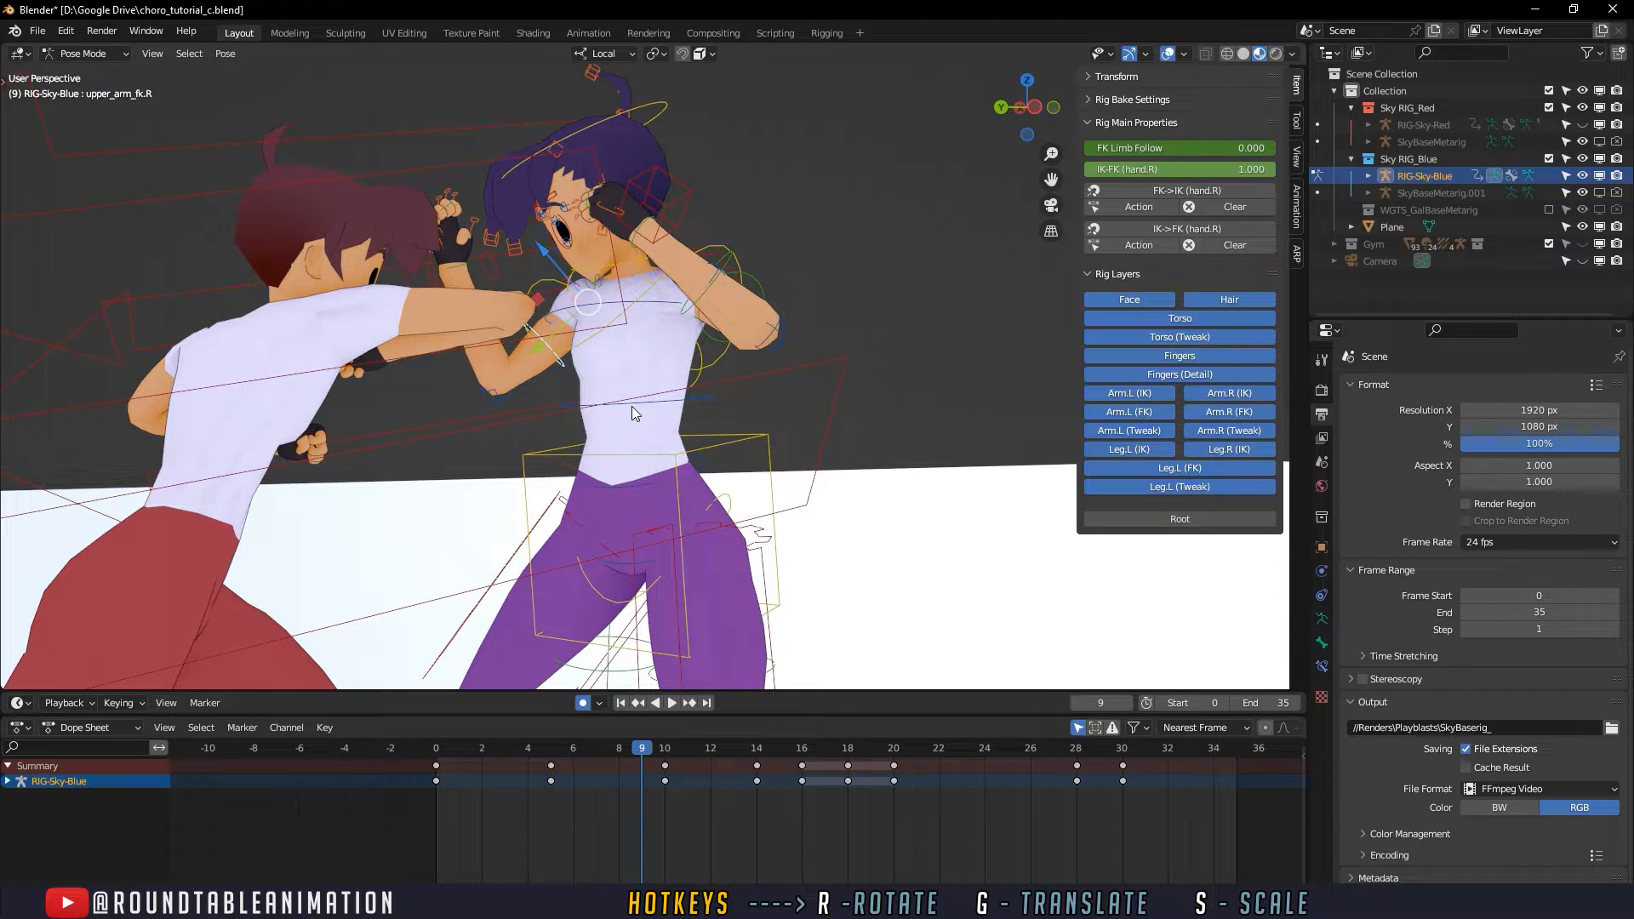
{"action": "left_click_drag", "start_coordinate": [452, 748], "coordinate": [635, 749]}
{"action": "left_click", "coordinate": [742, 460]}
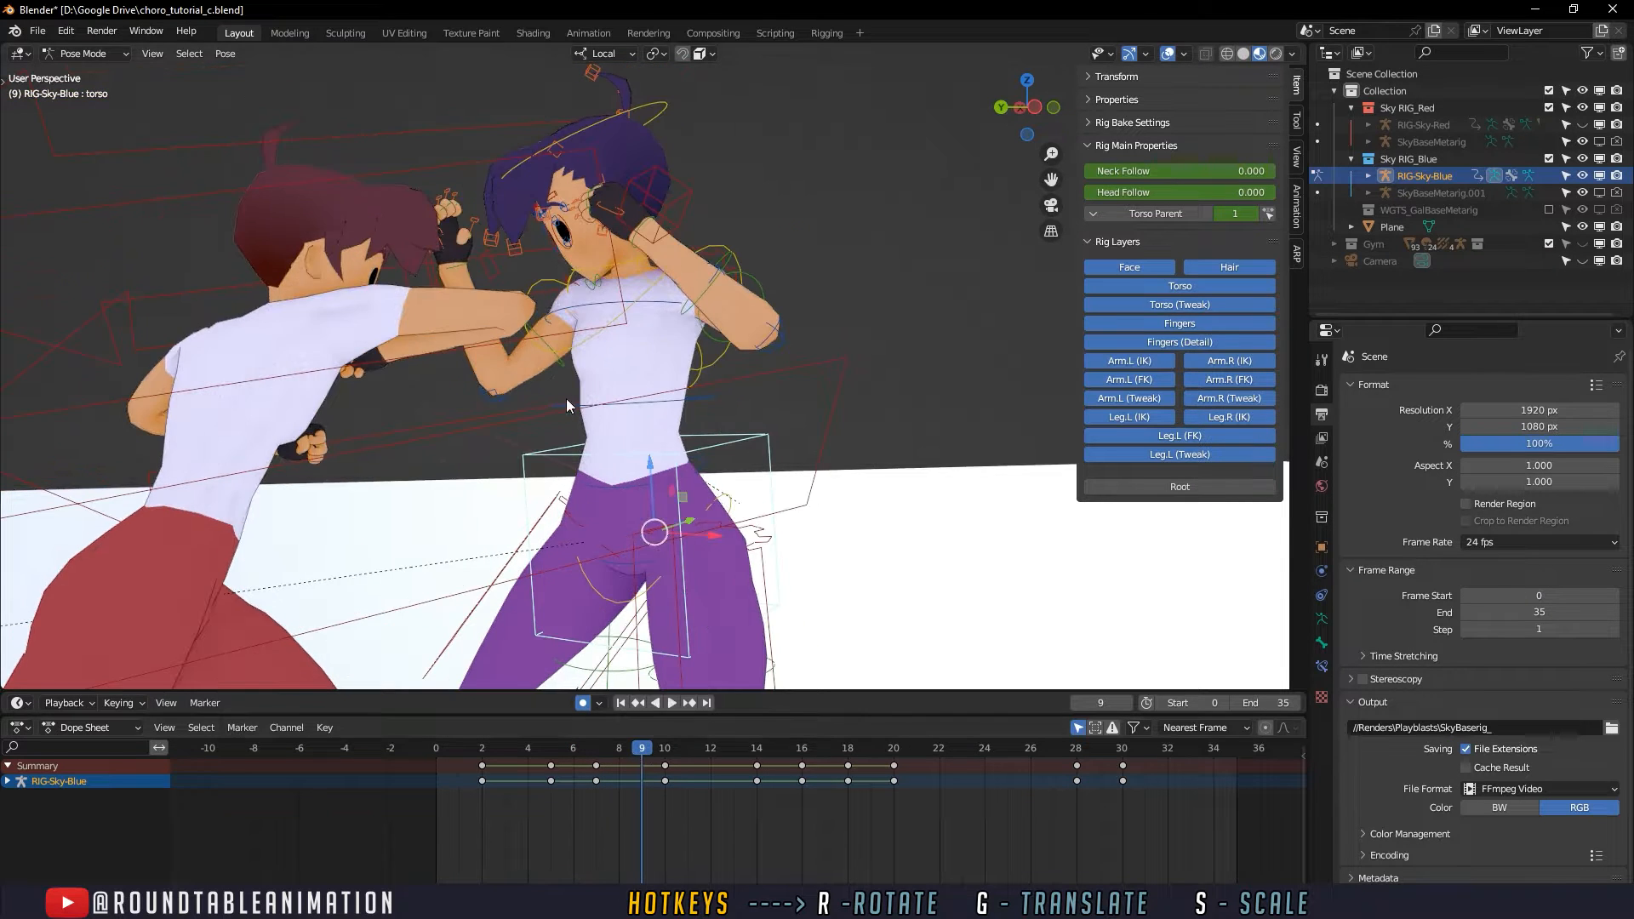
{"action": "left_click", "coordinate": [550, 345]}
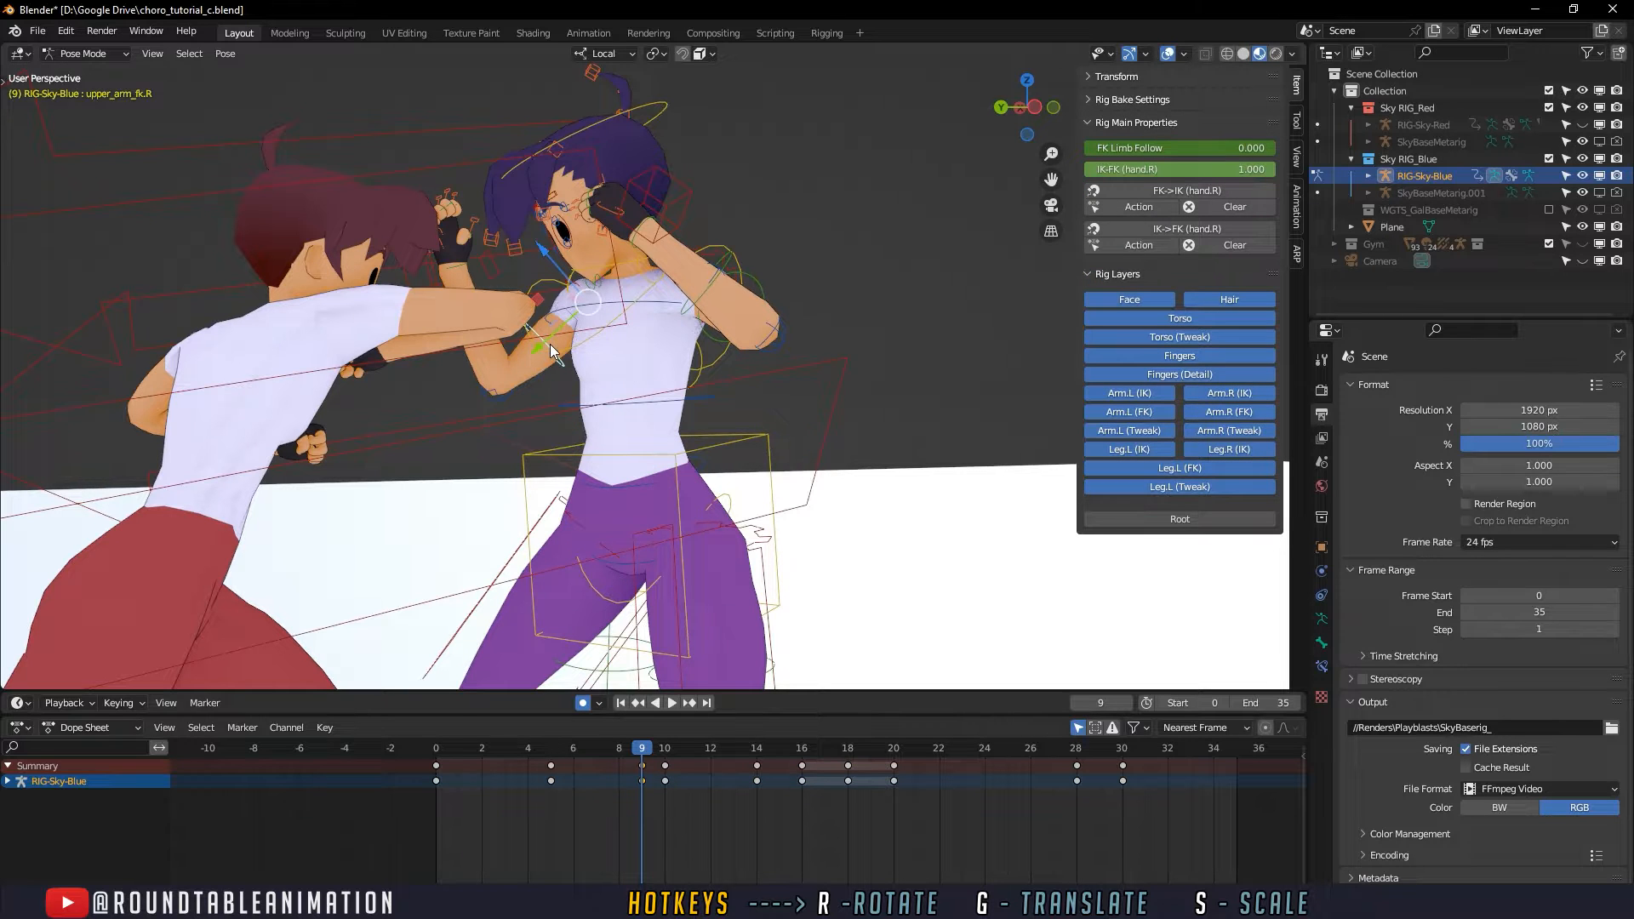
{"action": "middle_click_drag", "start_coordinate": [547, 364], "coordinate": [549, 410]}
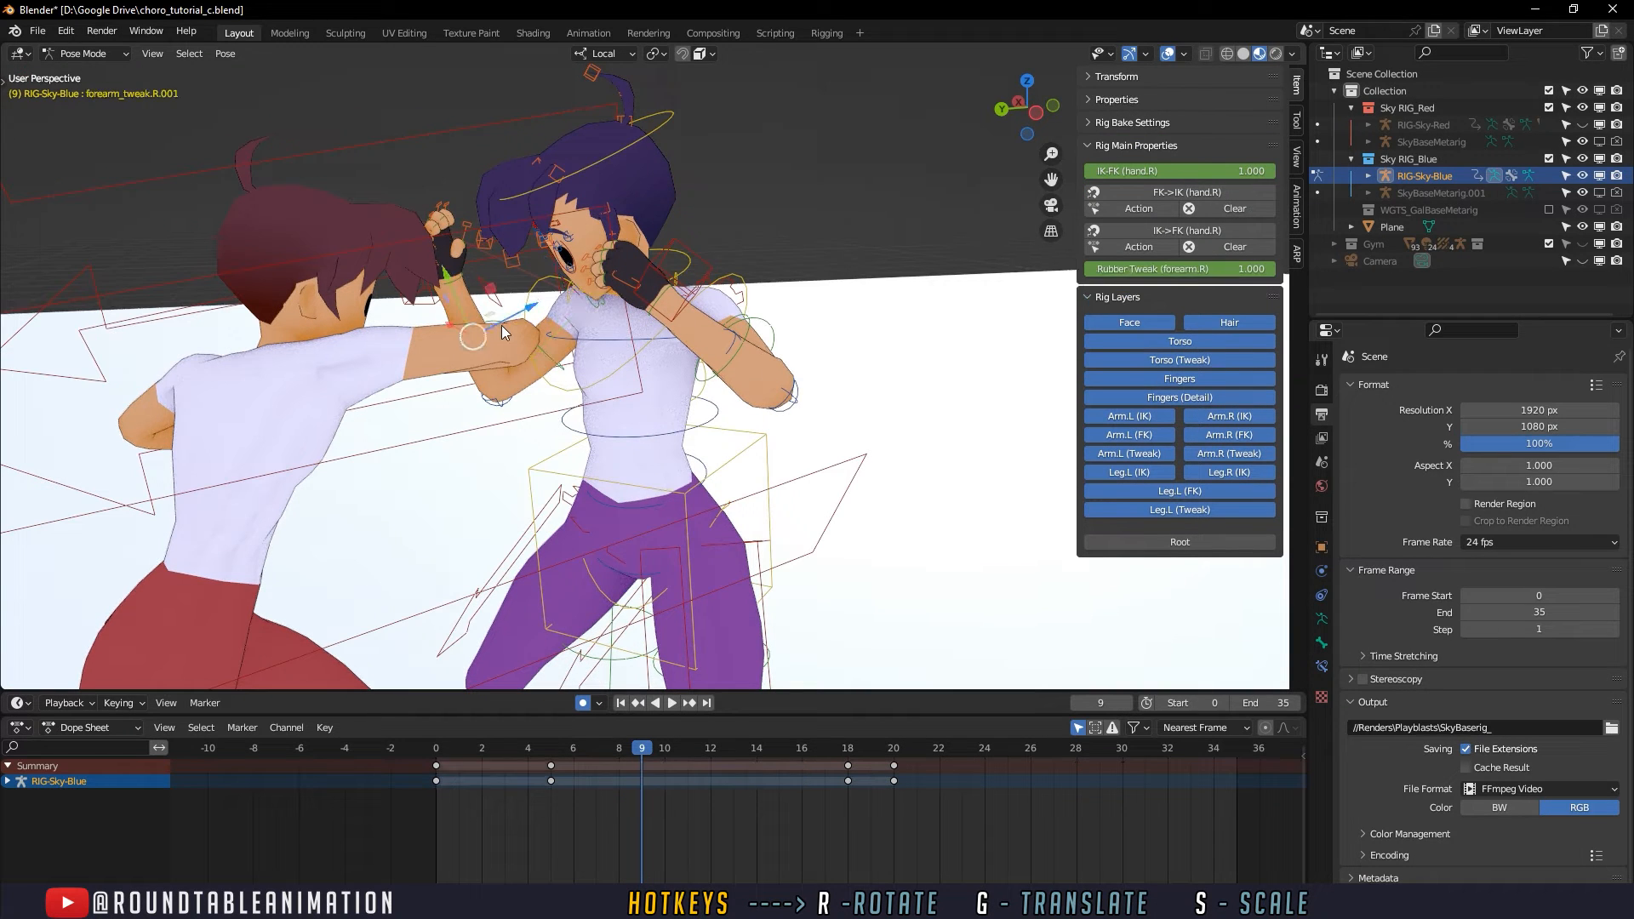
{"action": "left_click", "coordinate": [649, 537]}
{"action": "middle_click_drag", "start_coordinate": [649, 538], "coordinate": [640, 468]}
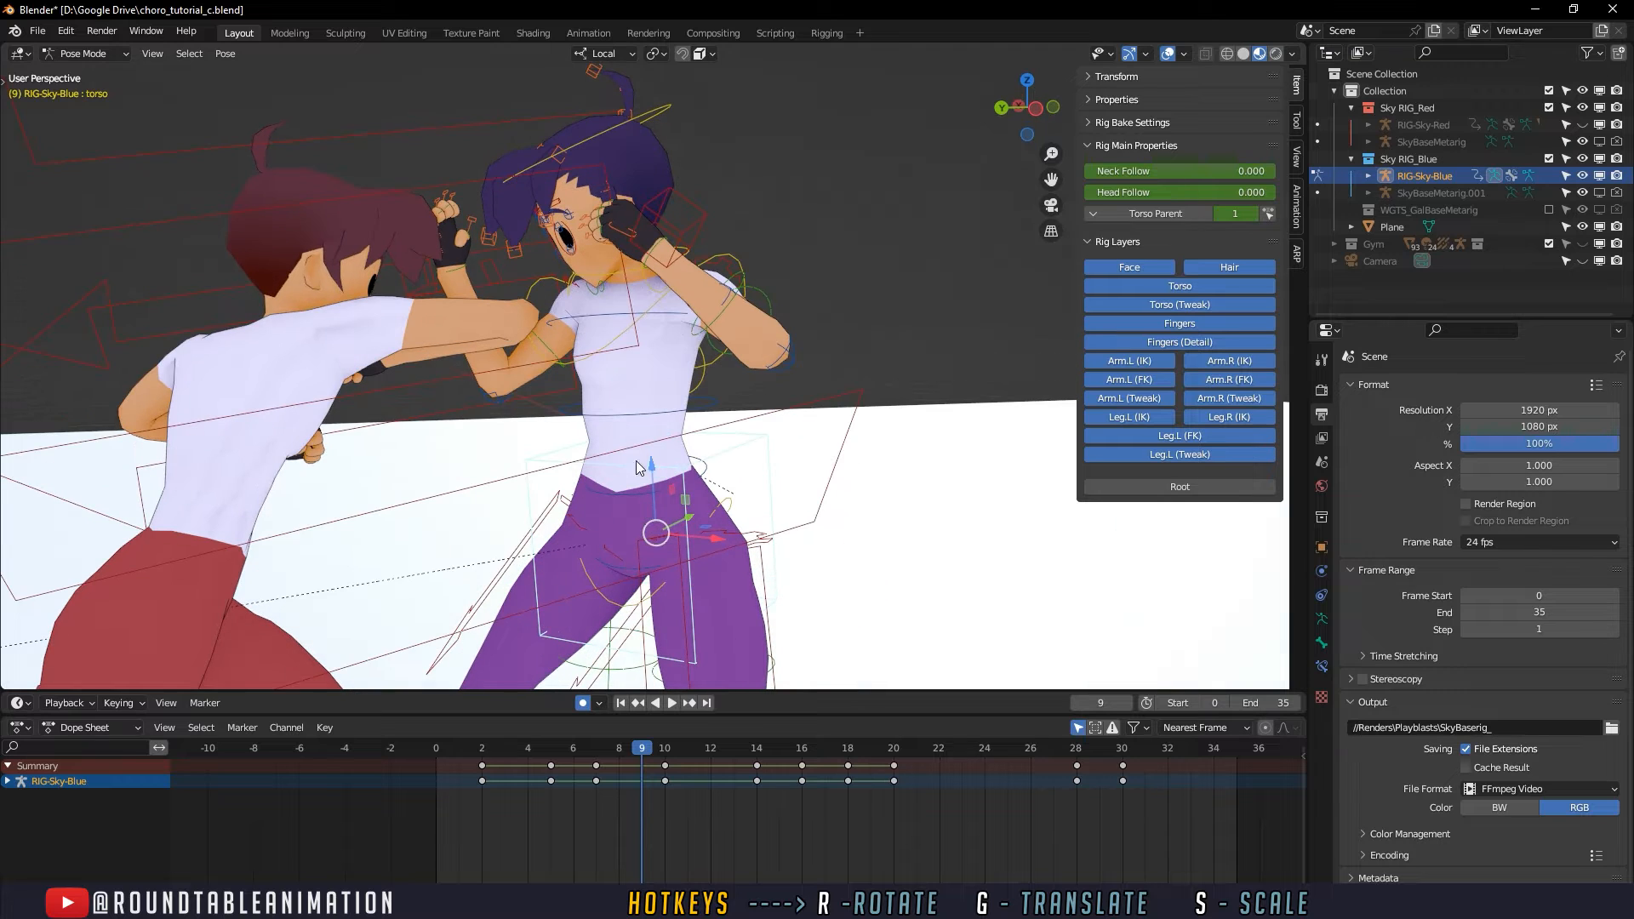
{"action": "middle_click_drag", "start_coordinate": [679, 559], "coordinate": [635, 467]}
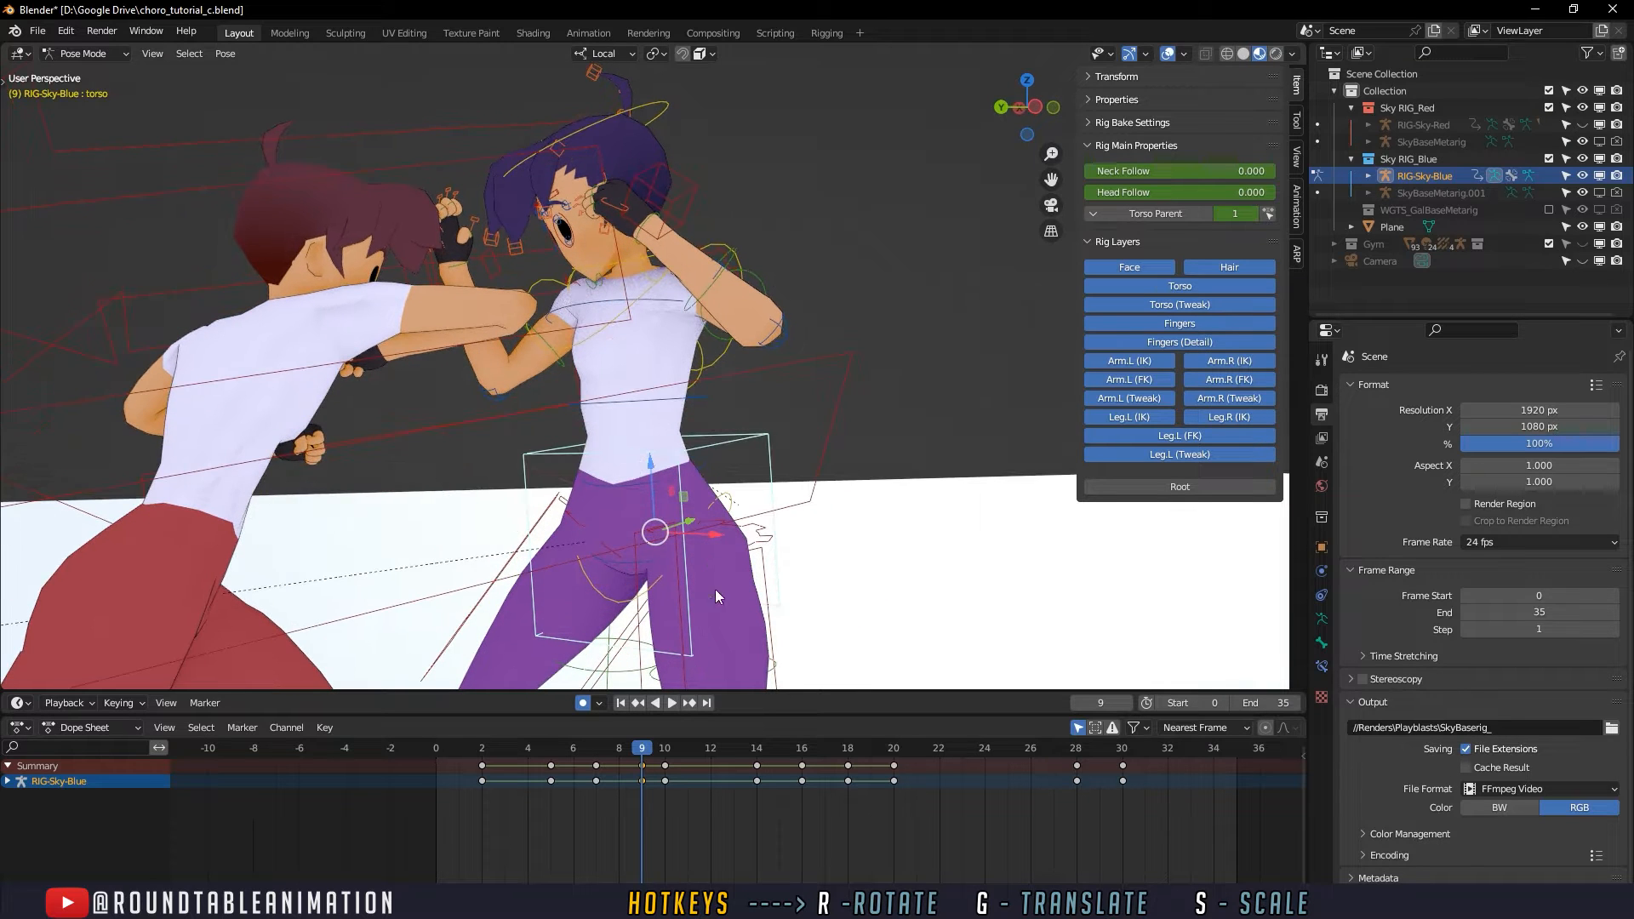
- At frame 8, rotate the torso slightly and turn the right upper arm to bring the guarding fist in front of the face
{"action": "left_click_drag", "start_coordinate": [655, 753], "coordinate": [627, 737]}
{"action": "key", "text": "r"}
{"action": "key", "text": "r"}
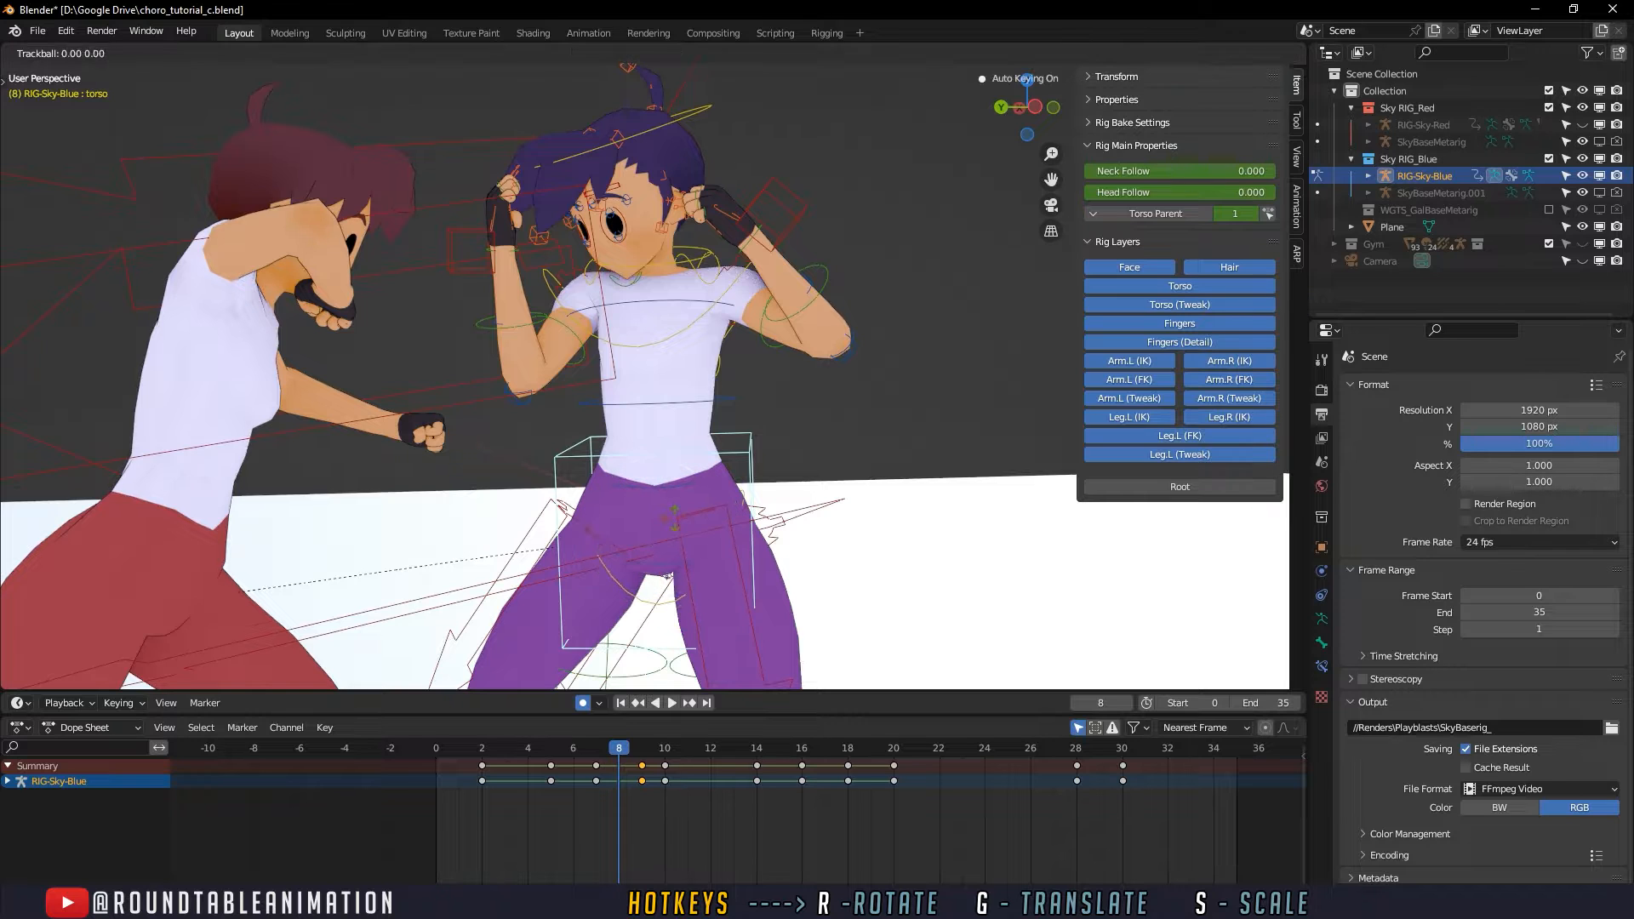
{"action": "left_click", "coordinate": [585, 336]}
{"action": "left_click", "coordinate": [588, 343]}
{"action": "key", "text": "r"}
{"action": "key", "text": "r"}
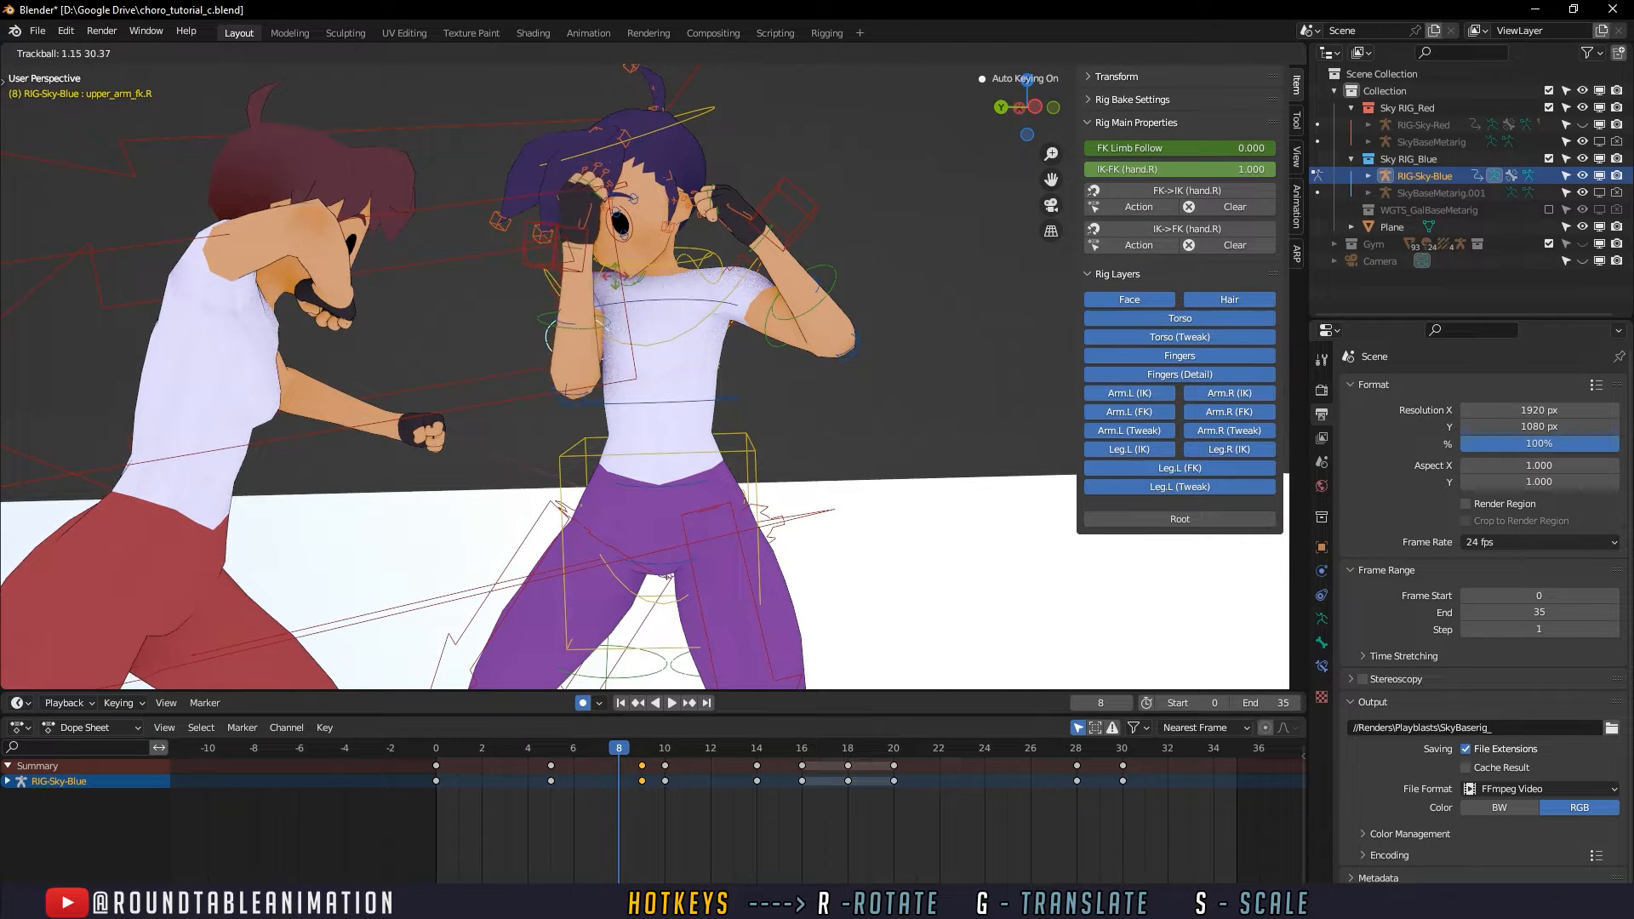
{"action": "left_click", "coordinate": [611, 640]}
{"action": "key", "text": "space"}
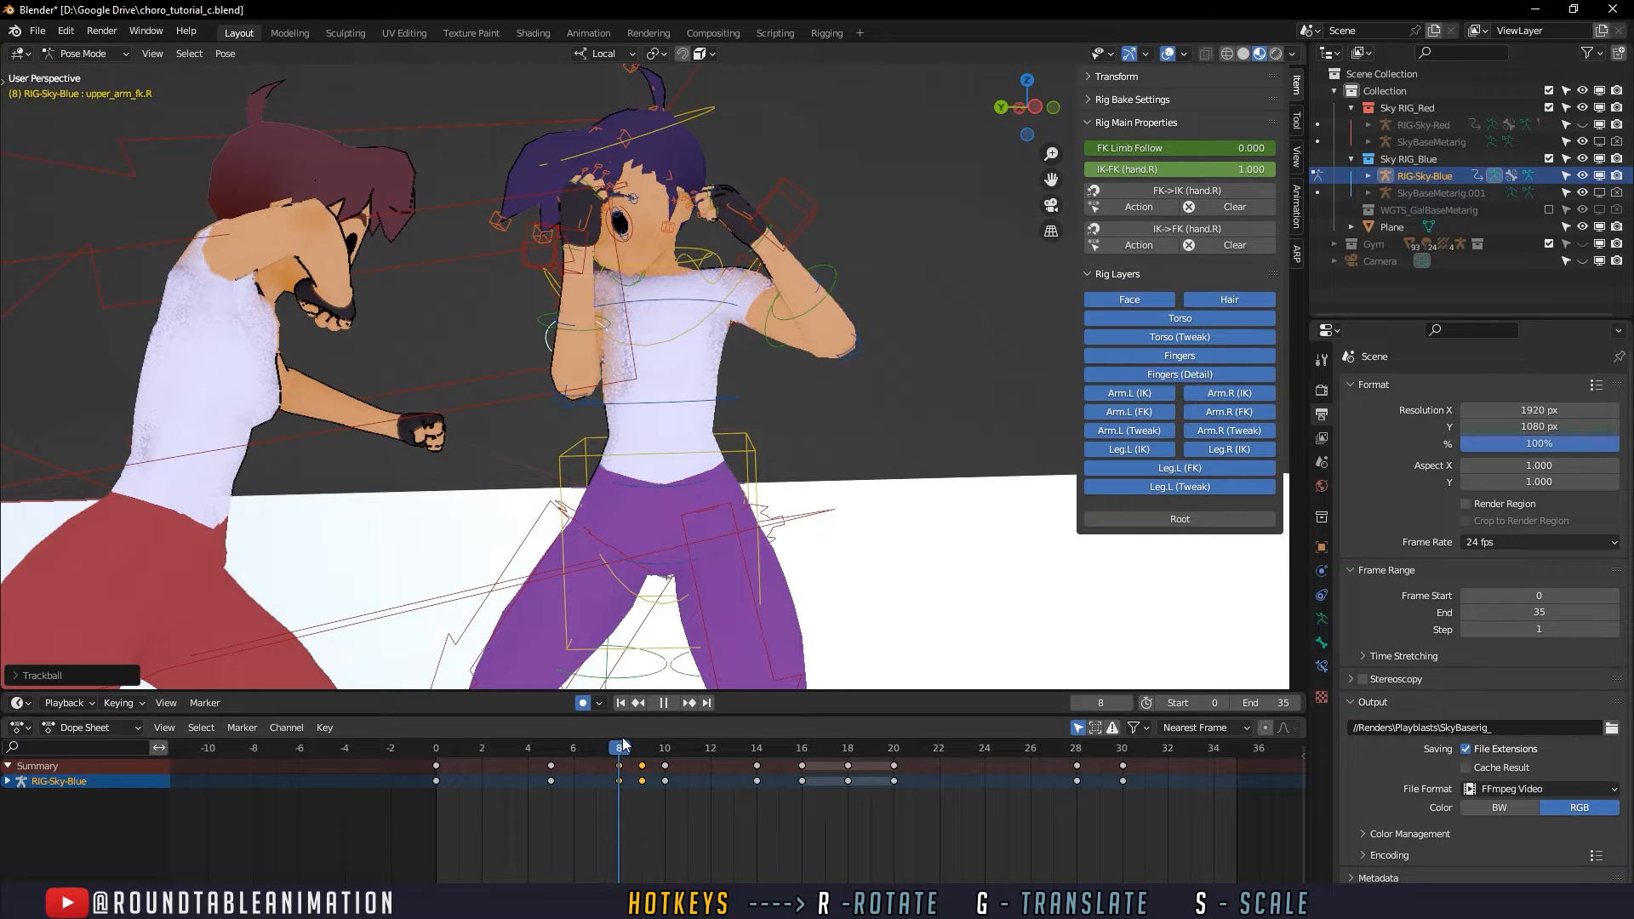
{"action": "key", "text": "Escape"}
- Move the torso control slightly up and toward the opponent at frame 8, and scrub the preceding frames
{"action": "left_click", "coordinate": [698, 635]}
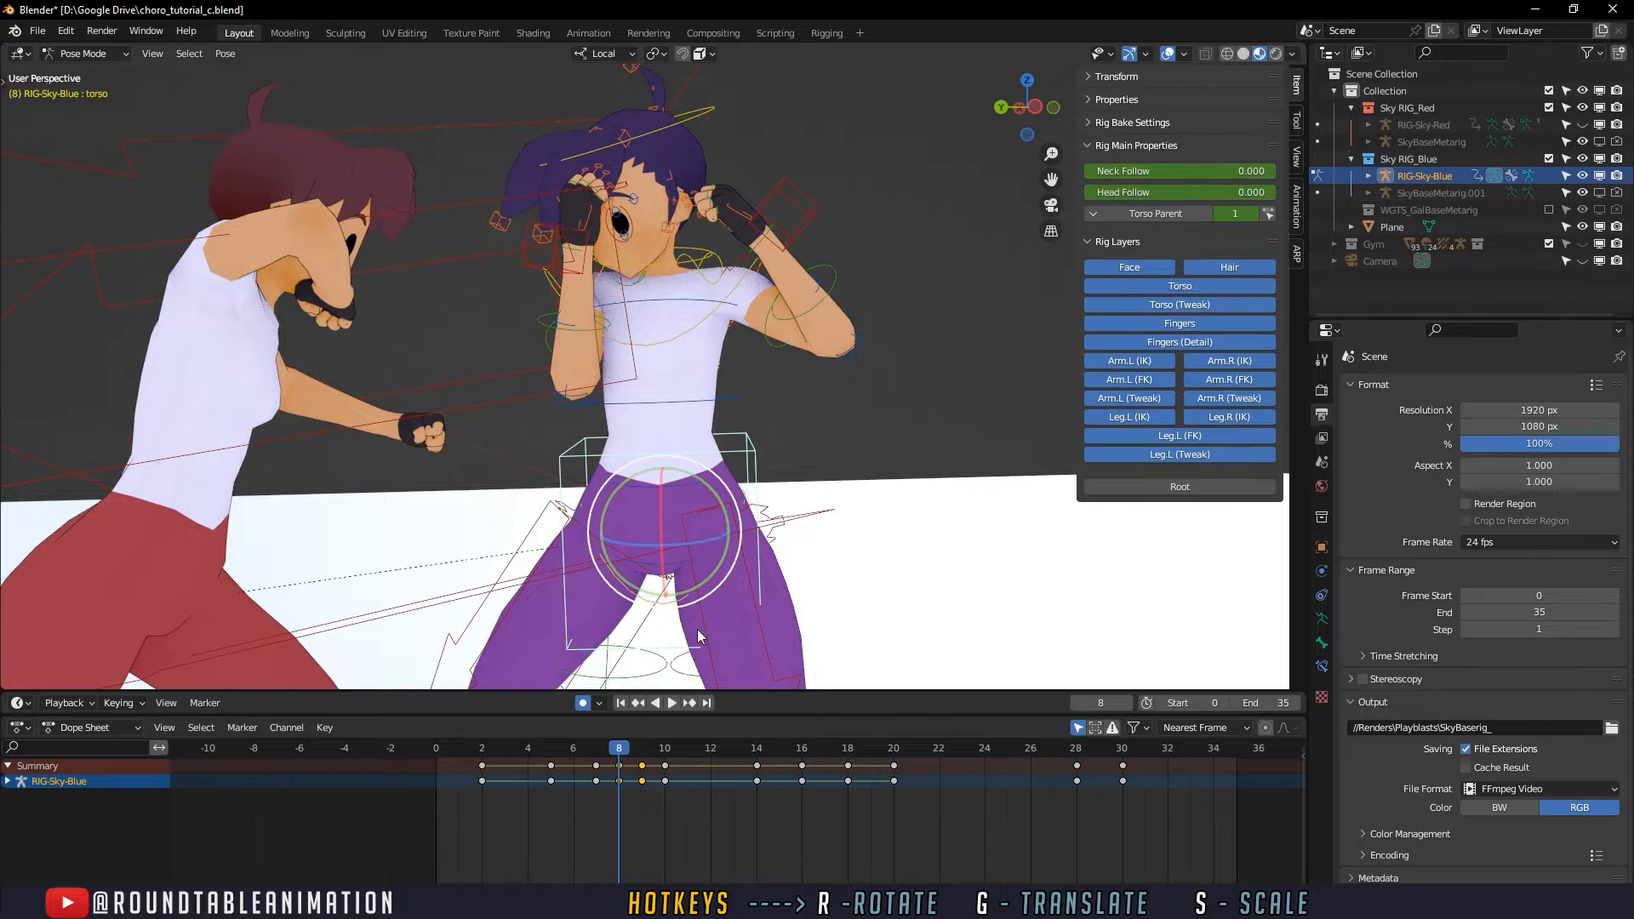
{"action": "middle_click_drag", "start_coordinate": [698, 635], "coordinate": [680, 617], "text": "shift"}
{"action": "left_click_drag", "start_coordinate": [555, 749], "coordinate": [598, 757]}
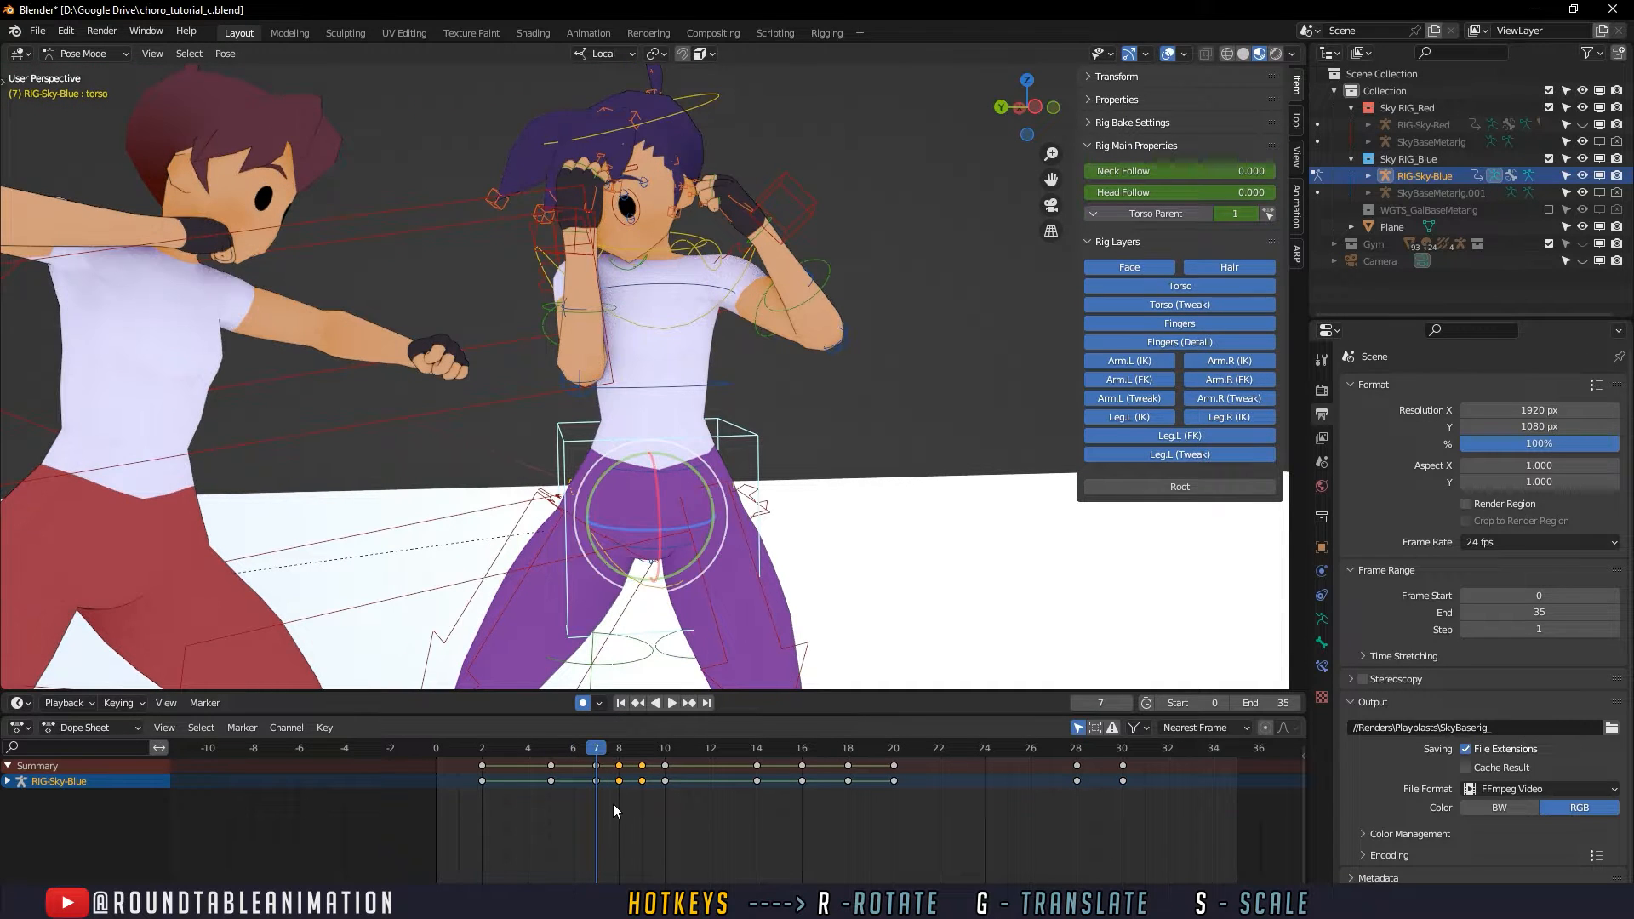
{"action": "key", "text": "space"}
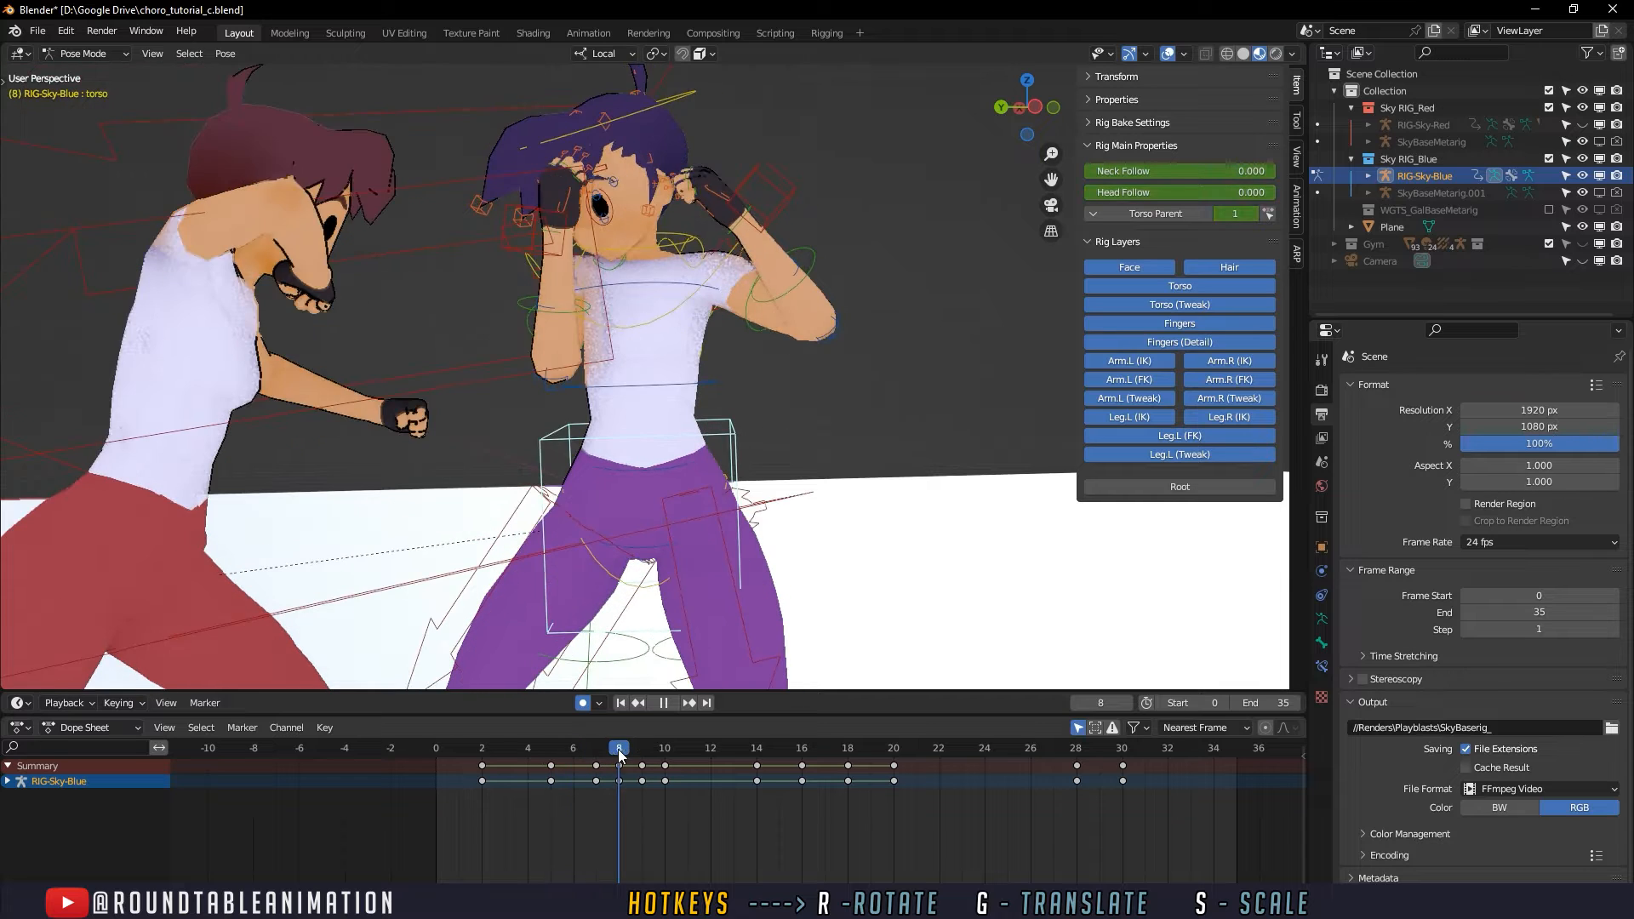
- Delete the torso keys at frames 7 and 9, and replay the movement between frames 8 and 9
{"action": "mouse_move", "coordinate": [635, 750]}
{"action": "left_mouse_down"}
{"action": "mouse_move", "coordinate": [619, 780]}
{"action": "mouse_move", "coordinate": [643, 755]}
{"action": "mouse_move", "coordinate": [623, 754]}
{"action": "mouse_move", "coordinate": [657, 749]}
{"action": "mouse_move", "coordinate": [643, 757]}
{"action": "left_mouse_up"}
{"action": "left_click", "coordinate": [618, 783]}
{"action": "key", "text": "Delete"}
{"action": "key", "text": "space"}
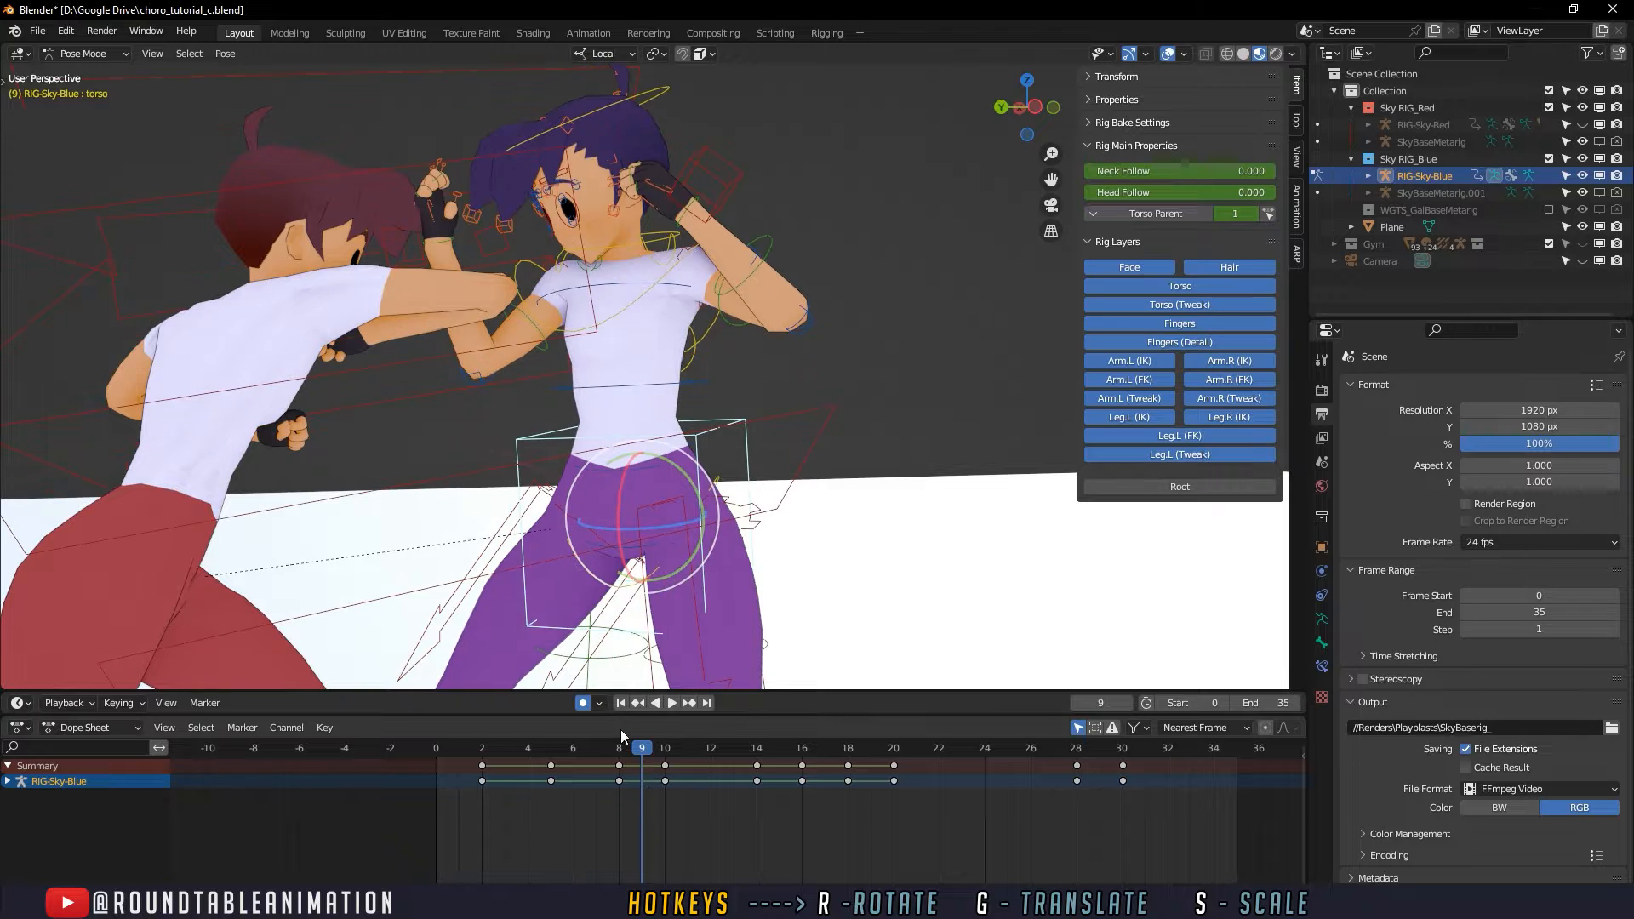
{"action": "mouse_move", "coordinate": [619, 749]}
{"action": "left_mouse_down"}
{"action": "mouse_move", "coordinate": [641, 754]}
{"action": "mouse_move", "coordinate": [504, 754]}
{"action": "mouse_move", "coordinate": [659, 751]}
{"action": "mouse_move", "coordinate": [576, 750]}
{"action": "mouse_move", "coordinate": [633, 754]}
{"action": "left_mouse_up"}
- Play and scrub the fight from frame 2 to frame 9 to check the defender's timing and full-body reaction
{"action": "left_click_drag", "start_coordinate": [492, 745], "coordinate": [492, 745]}
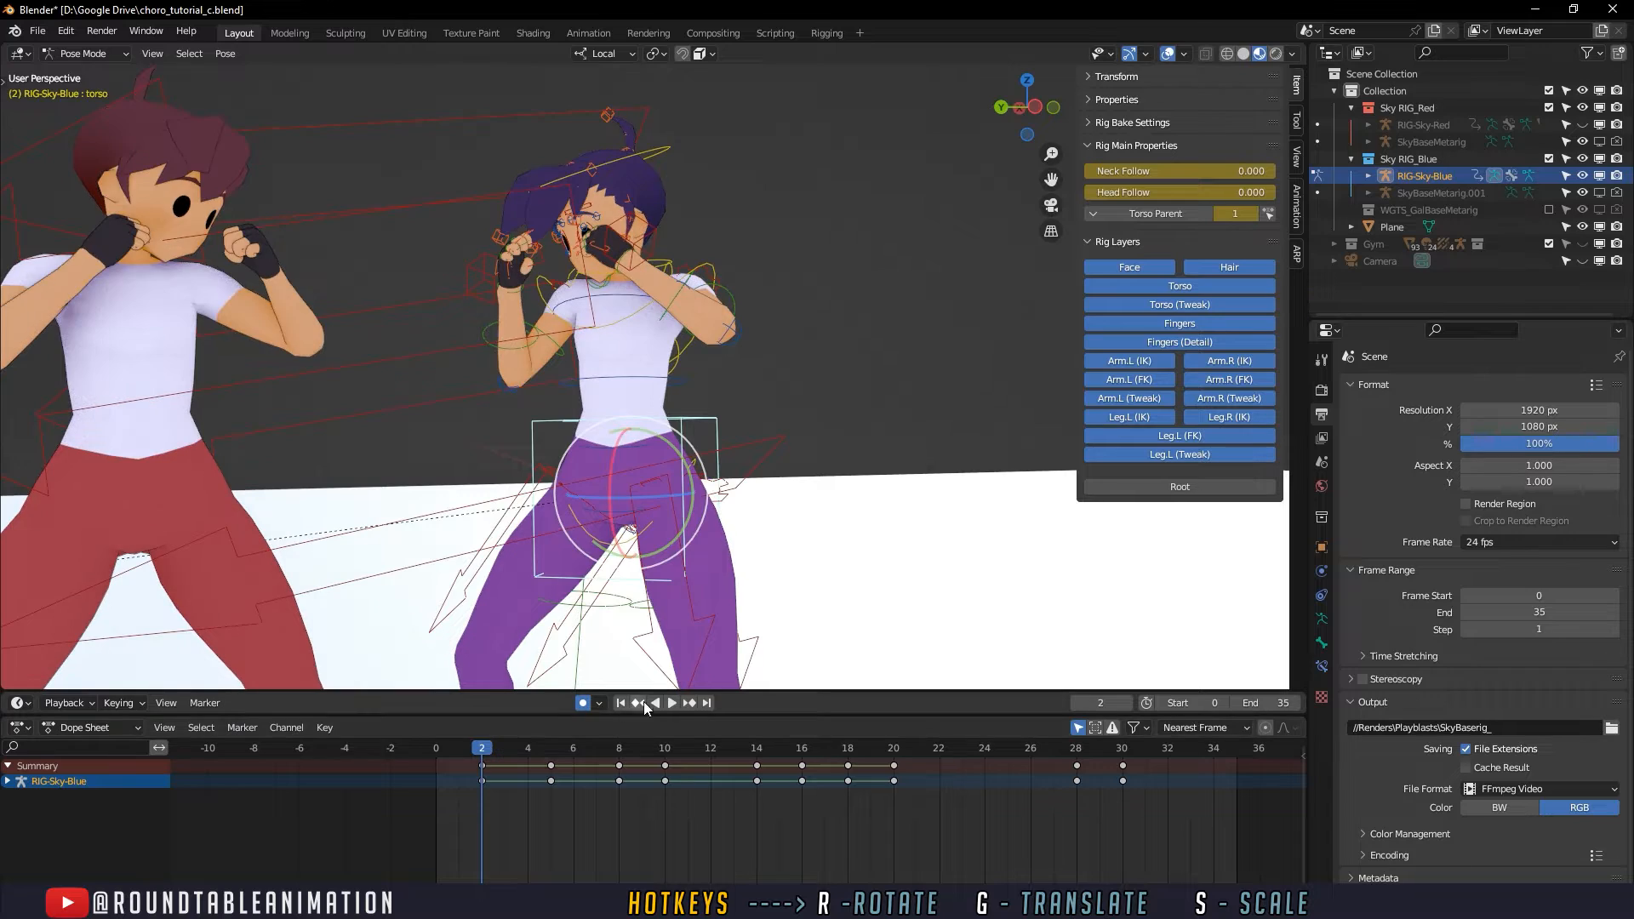
{"action": "left_click", "coordinate": [672, 703]}
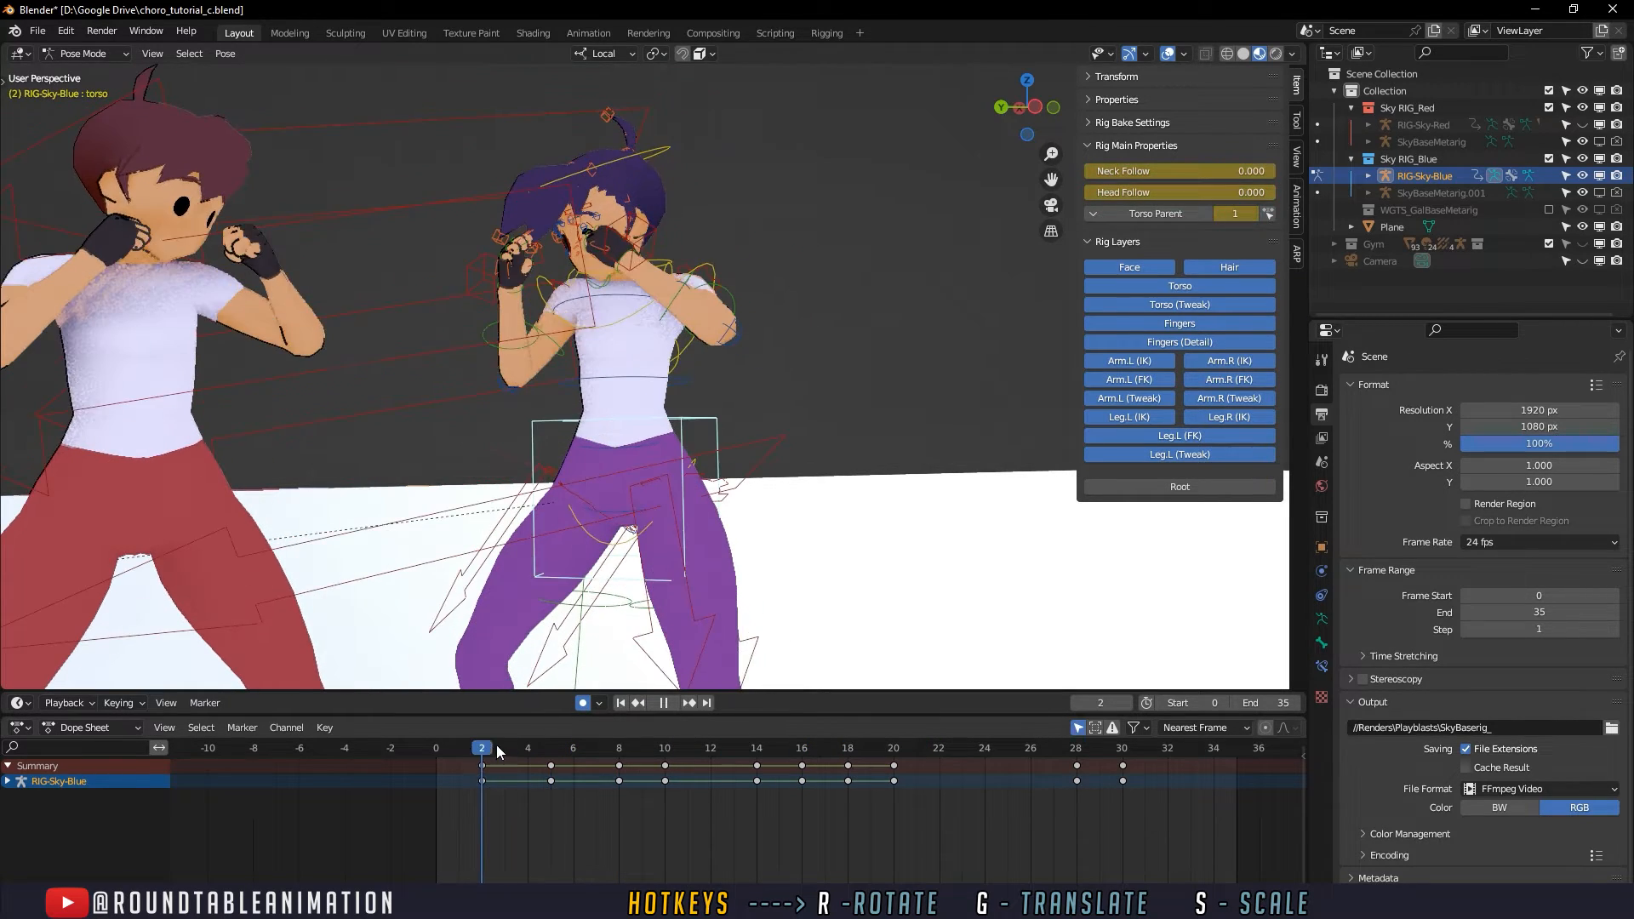
{"action": "left_click_drag", "start_coordinate": [538, 751], "coordinate": [646, 733]}
{"action": "scroll", "coordinate": [691, 571], "scroll_direction": "down", "scroll_amount": 1}
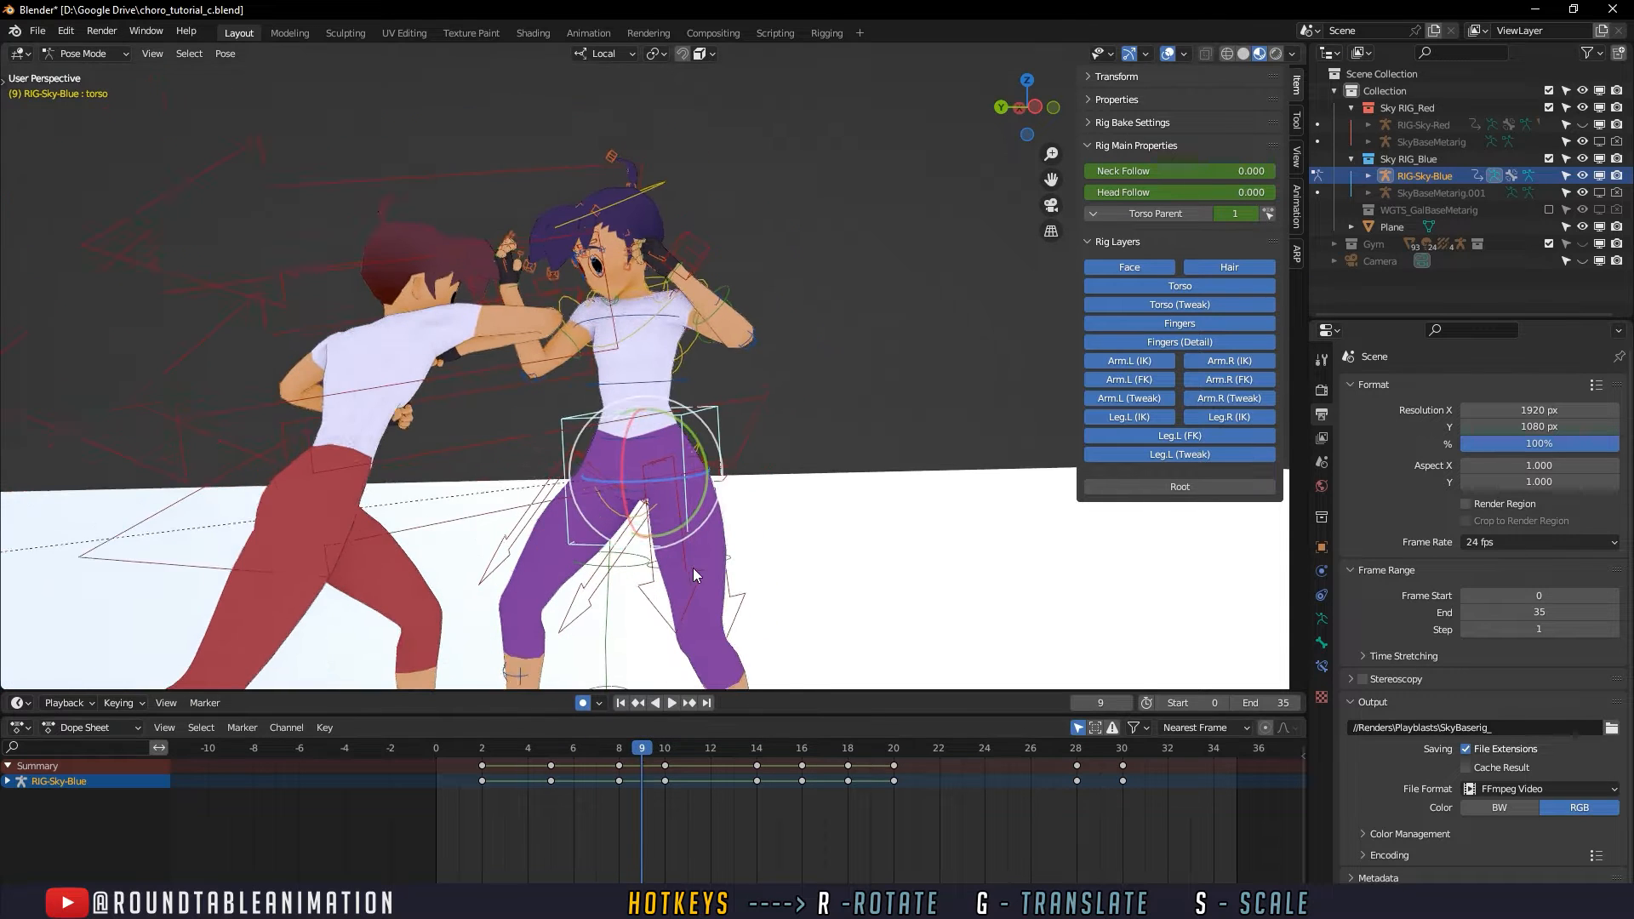
{"action": "middle_click_drag", "start_coordinate": [693, 569], "coordinate": [690, 488], "text": "shift"}
{"action": "left_click", "coordinate": [519, 747]}
{"action": "key", "text": "space"}
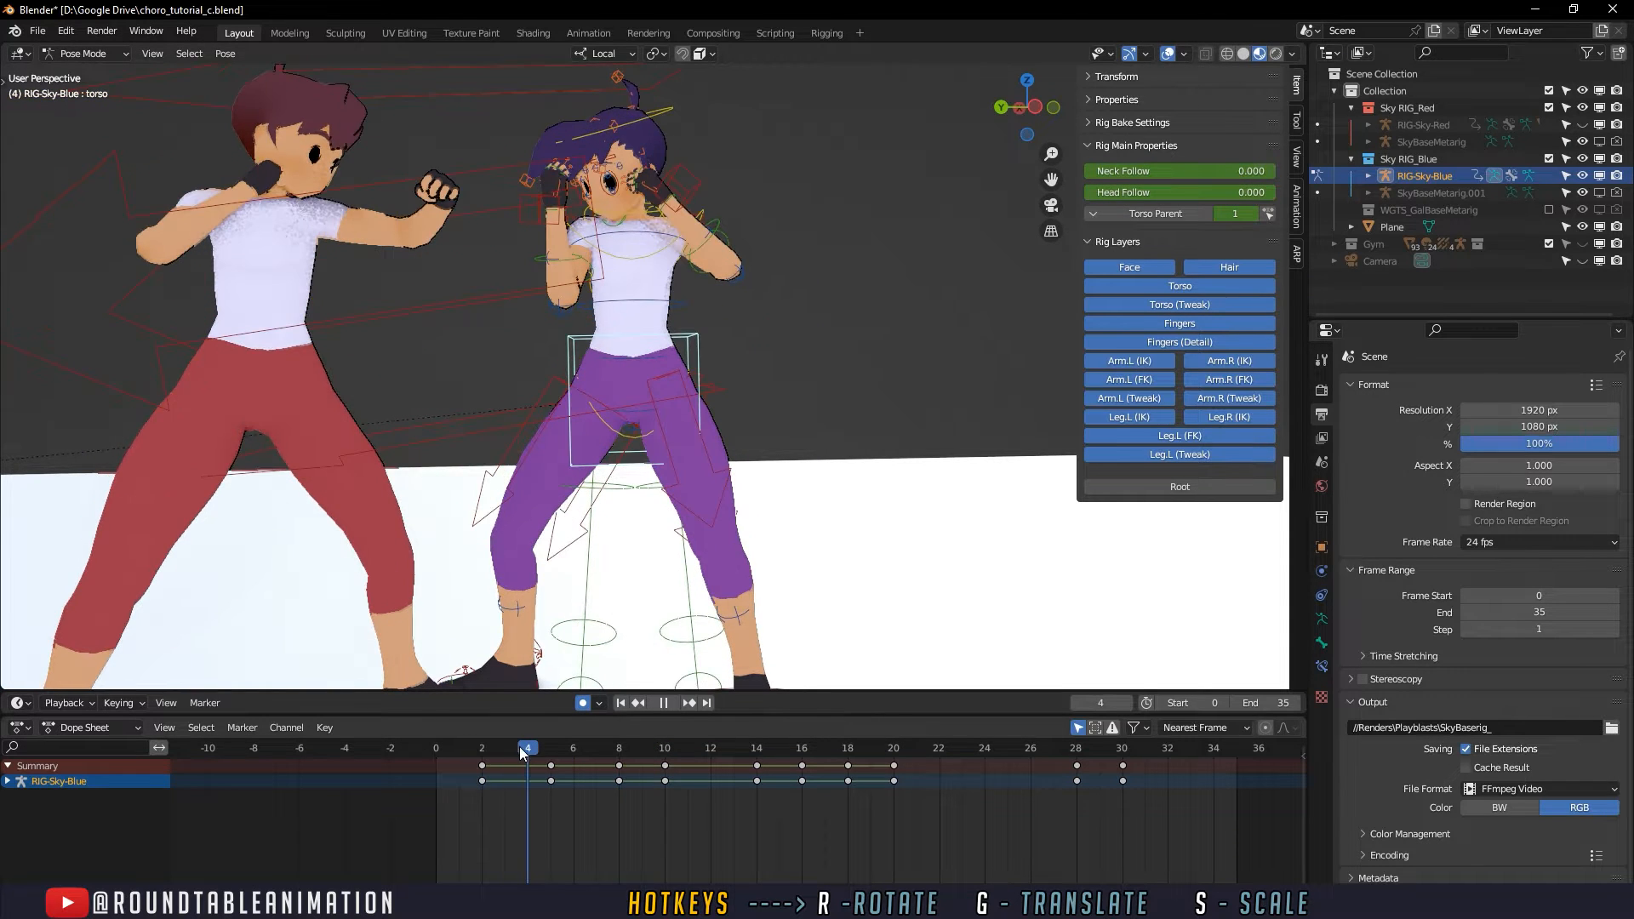
{"action": "key", "text": "space"}
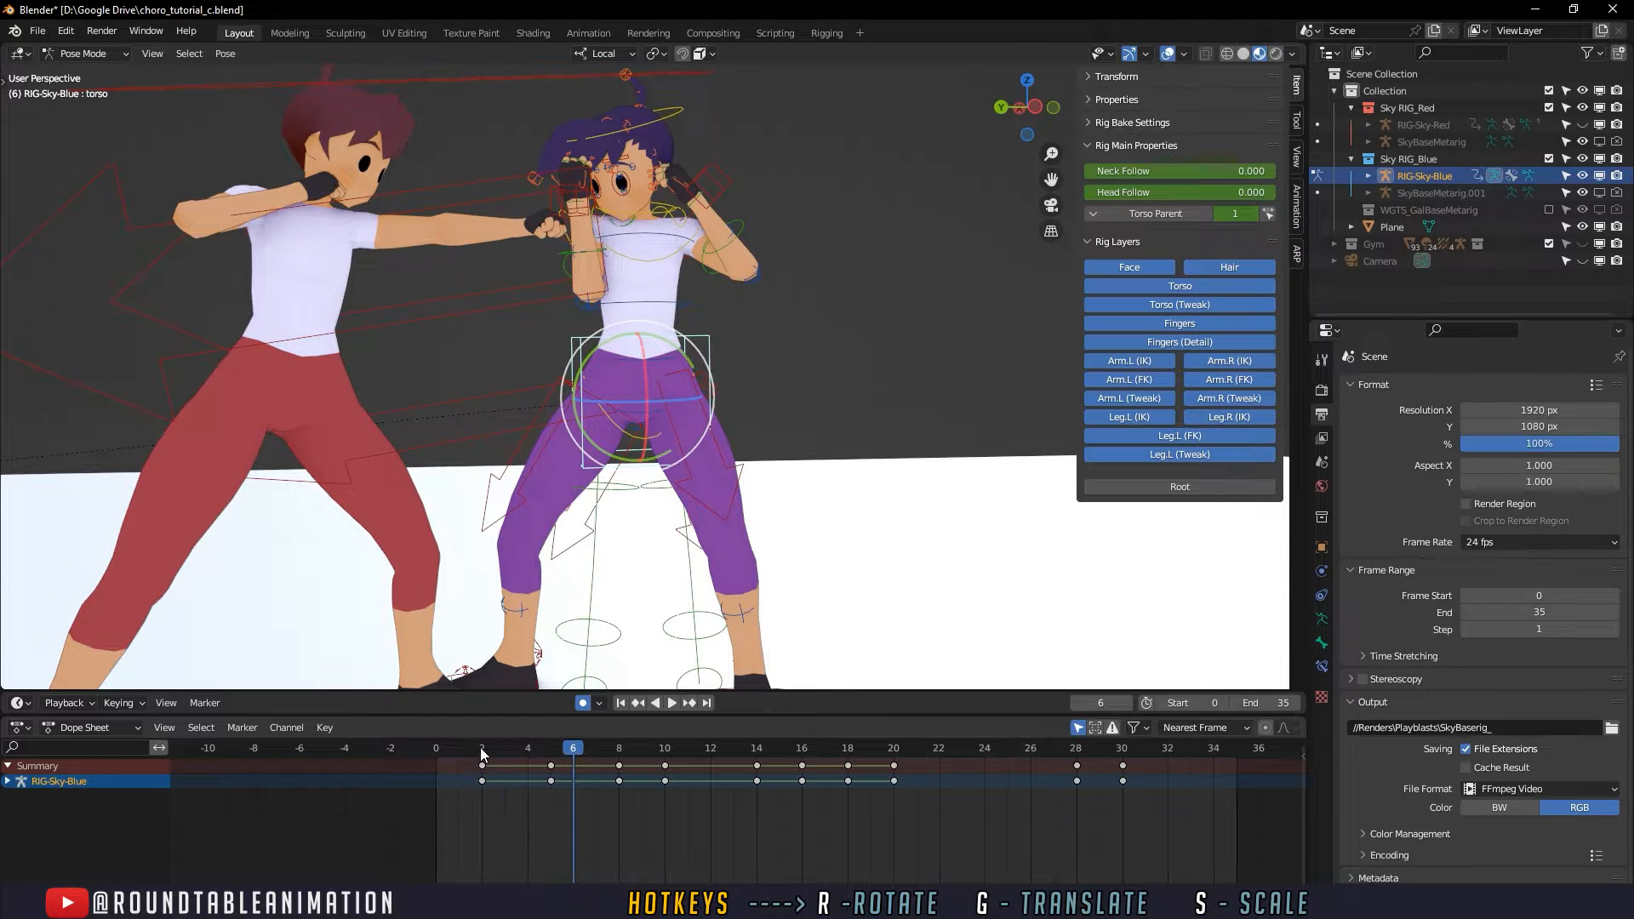
- Scrub frames 2 to 13 and examine the guard arm's contact with the second punch at frame 10 from another angle
{"action": "left_click_drag", "start_coordinate": [481, 747], "coordinate": [682, 747]}
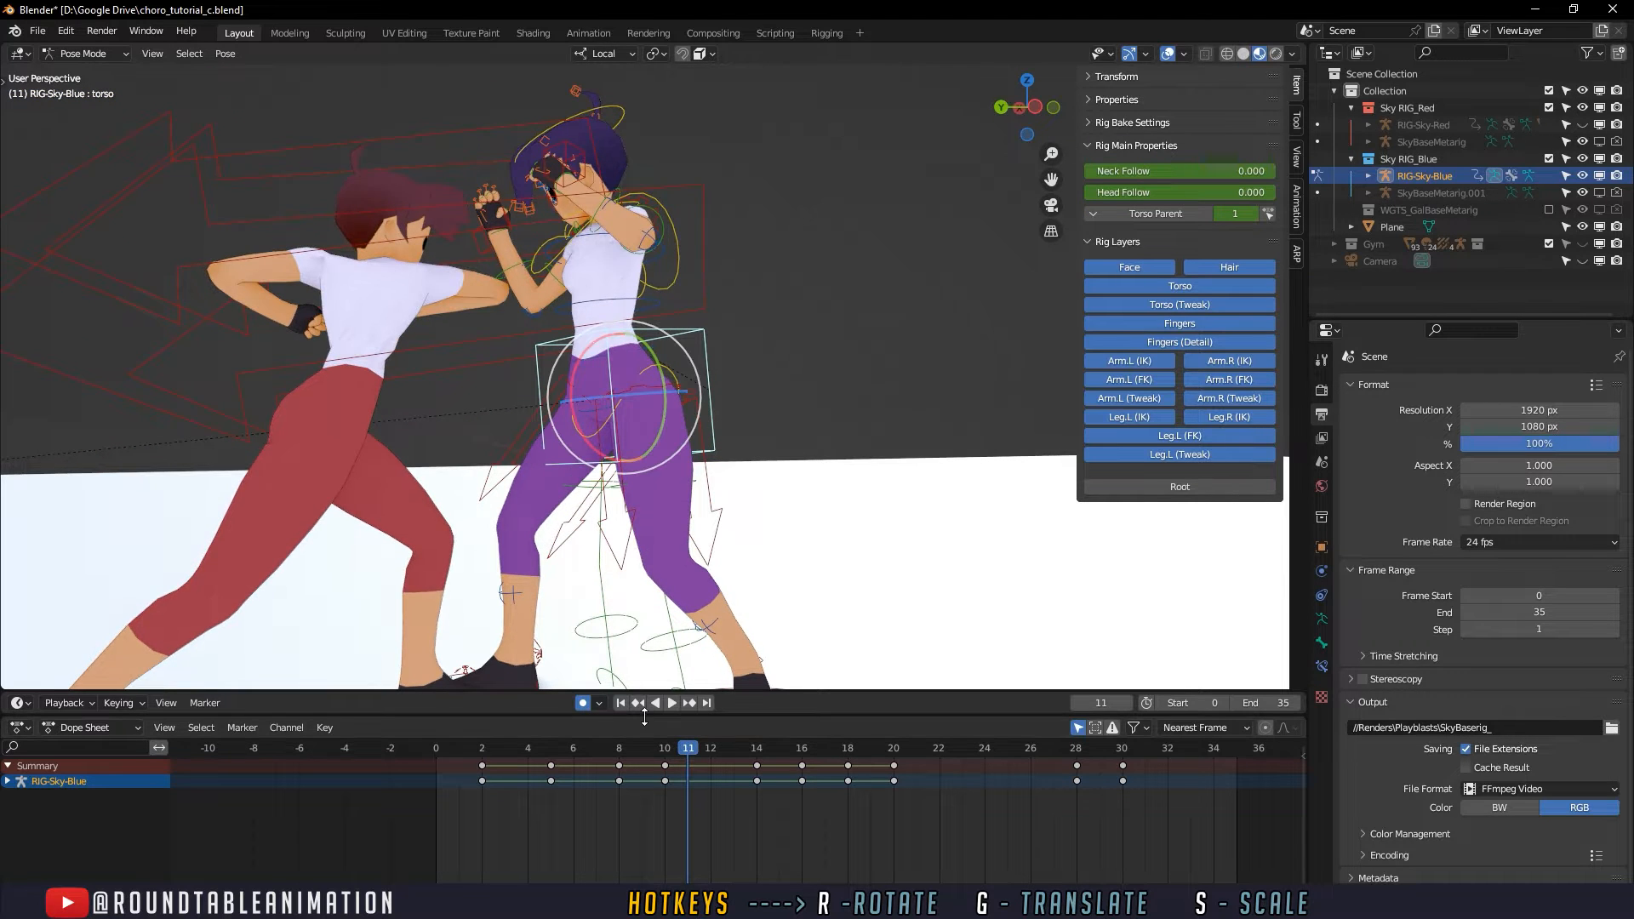
{"action": "middle_click_drag", "start_coordinate": [677, 479], "coordinate": [744, 601], "text": "shift"}
{"action": "scroll", "coordinate": [744, 601], "scroll_direction": "up", "scroll_amount": 2}
{"action": "key", "text": "space"}
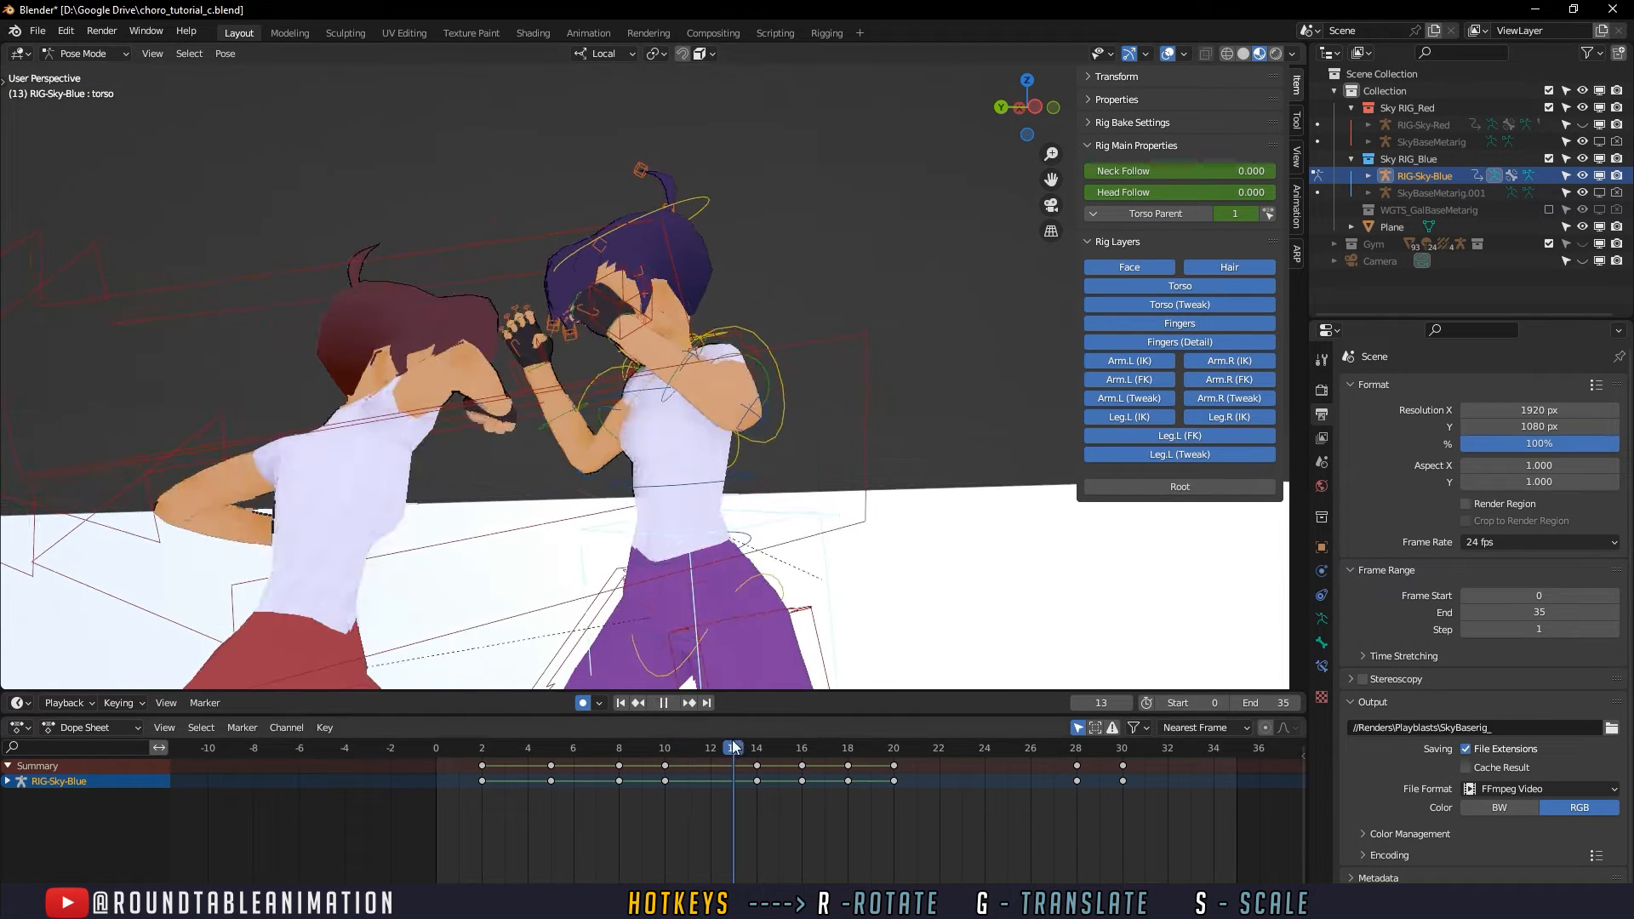
{"action": "left_click", "coordinate": [732, 738]}
{"action": "left_click_drag", "start_coordinate": [732, 738], "coordinate": [661, 727]}
{"action": "middle_click_drag", "start_coordinate": [639, 582], "coordinate": [695, 613]}
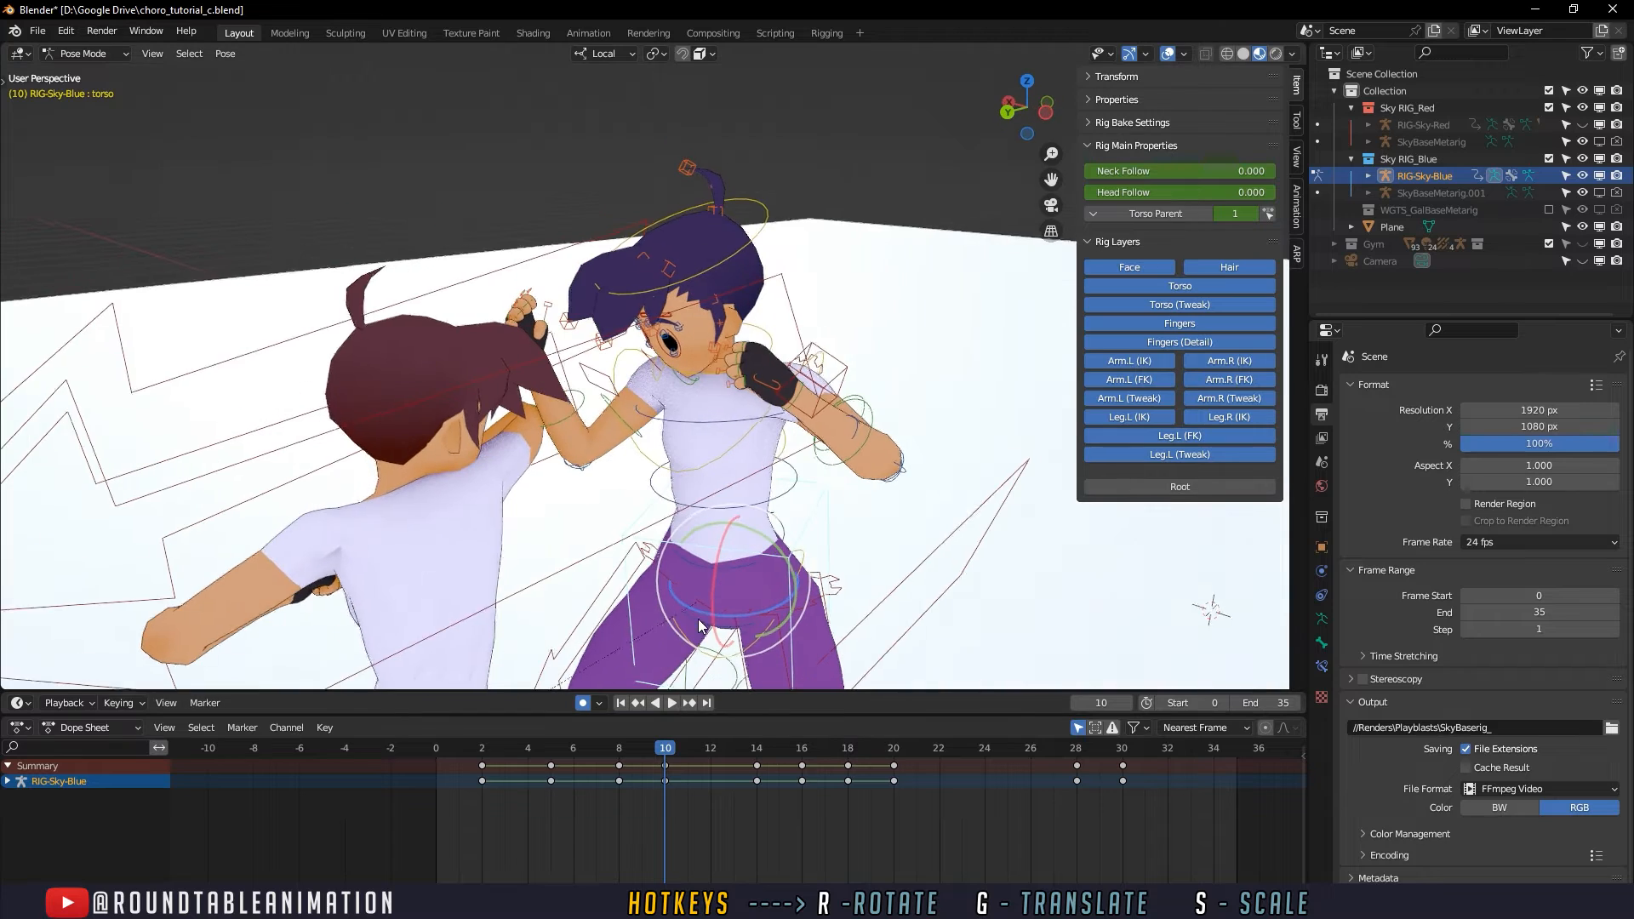
- Rotate the defender's right upper arm at frame 10 to adjust the block against the second punch
{"action": "left_click", "coordinate": [611, 400]}
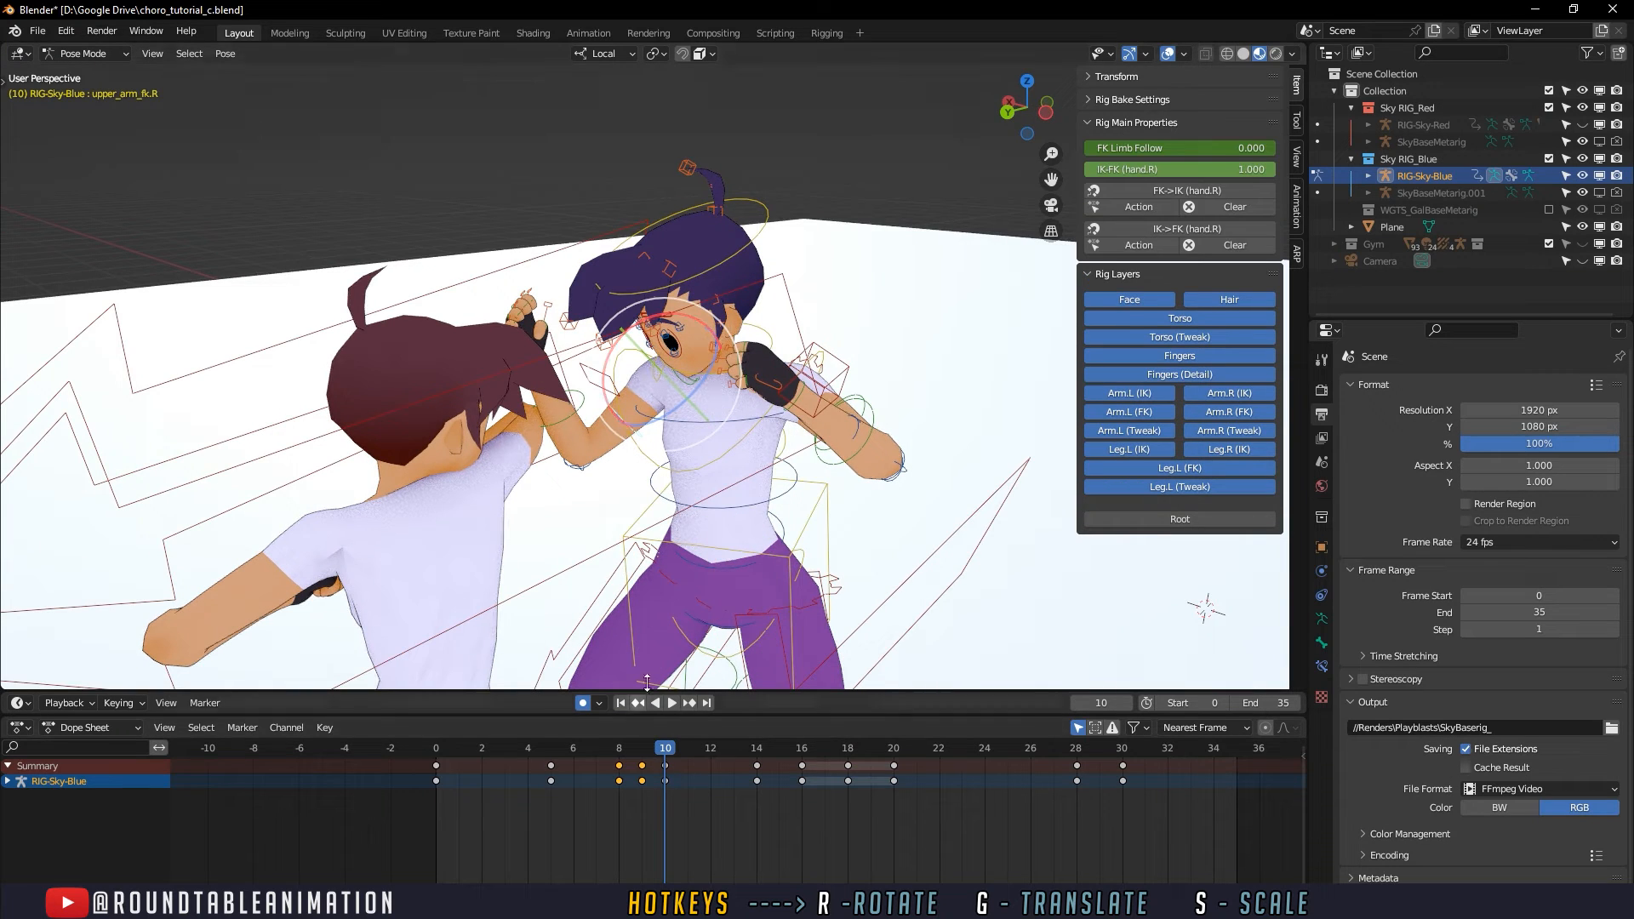
{"action": "left_click", "coordinate": [647, 748]}
{"action": "middle_click_drag", "start_coordinate": [634, 674], "coordinate": [644, 492]}
{"action": "left_click", "coordinate": [664, 750]}
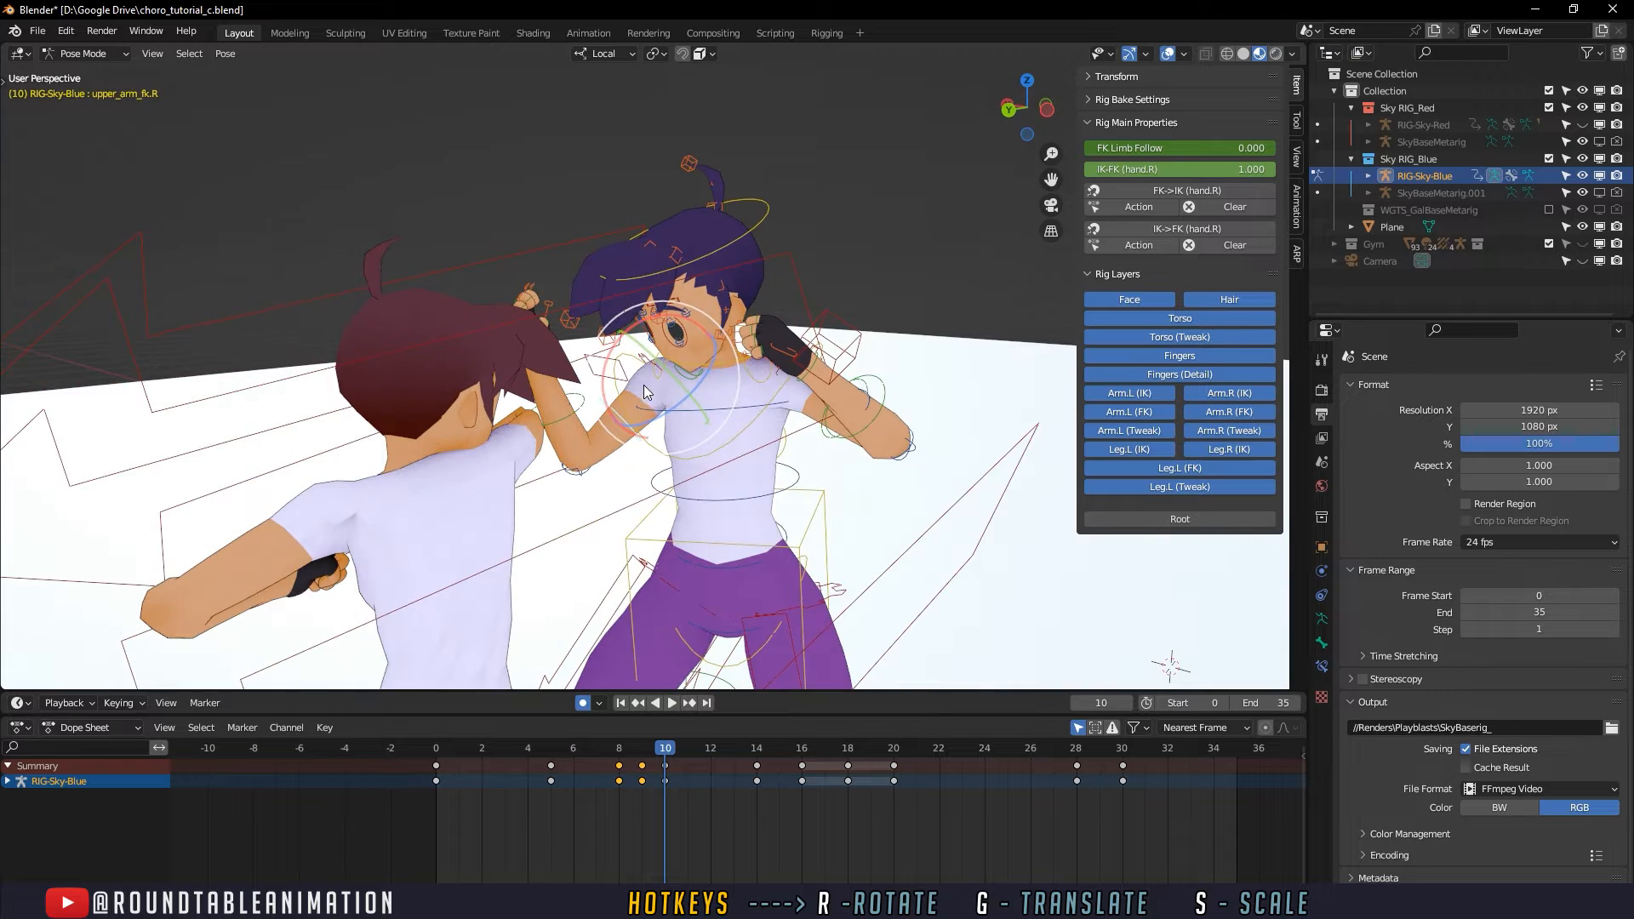
{"action": "middle_click_drag", "start_coordinate": [647, 390], "coordinate": [702, 492]}
{"action": "key", "text": "r"}
{"action": "left_click", "coordinate": [709, 411]}
{"action": "mouse_move", "coordinate": [660, 412]}
{"action": "middle_mouse_down"}
{"action": "mouse_move", "coordinate": [722, 364]}
{"action": "mouse_move", "coordinate": [649, 382]}
{"action": "middle_mouse_up"}
- Rotate the defender's right forearm at frame 10 to follow the opponent's striking arm, and scrub up to frame 9
{"action": "left_click", "coordinate": [562, 424]}
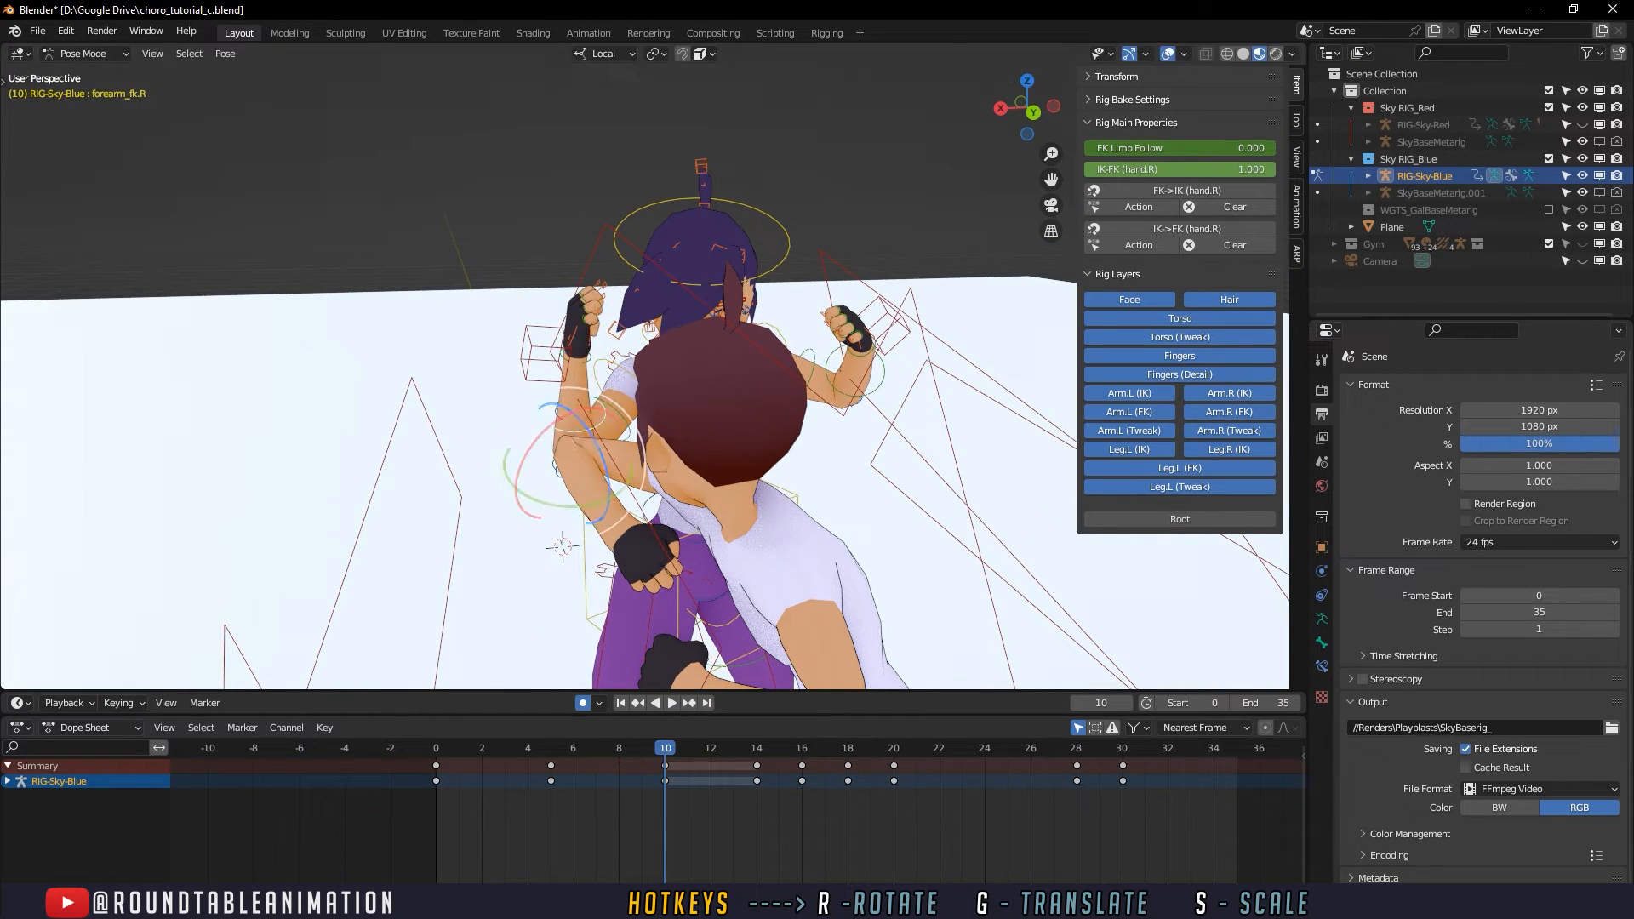
{"action": "key", "text": "r"}
{"action": "key", "text": "r"}
{"action": "left_click", "coordinate": [512, 515]}
{"action": "middle_click_drag", "start_coordinate": [512, 515], "coordinate": [594, 475]}
{"action": "key", "text": "r"}
{"action": "key", "text": "r"}
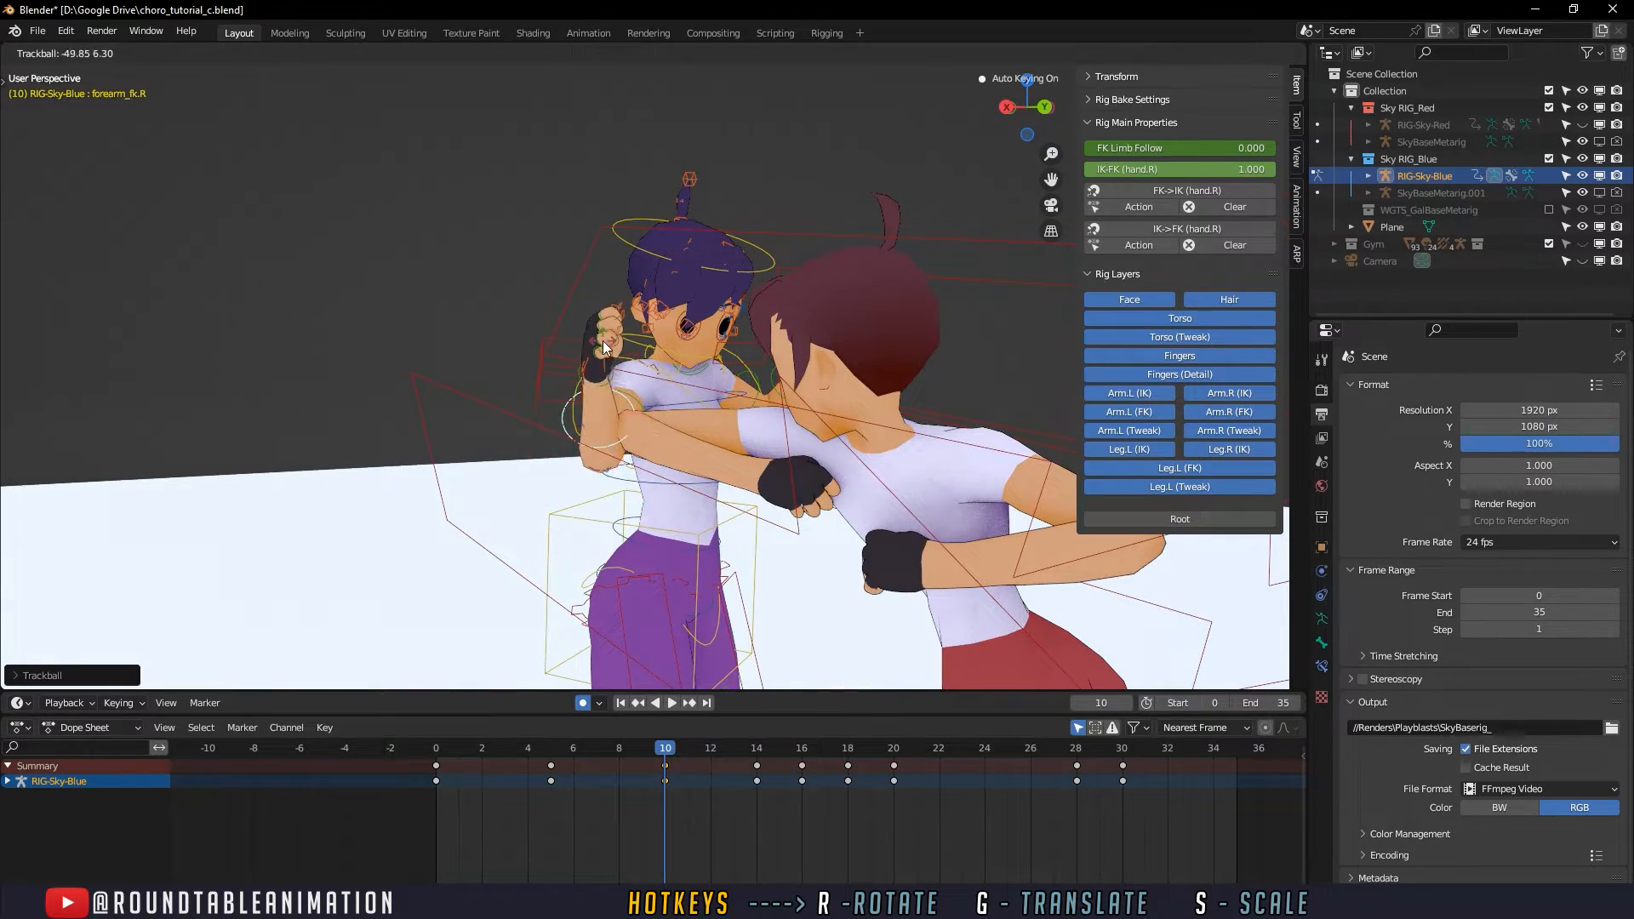
{"action": "left_click", "coordinate": [603, 340]}
{"action": "middle_click_drag", "start_coordinate": [602, 340], "coordinate": [458, 441]}
{"action": "middle_click_drag", "start_coordinate": [702, 549], "coordinate": [740, 705]}
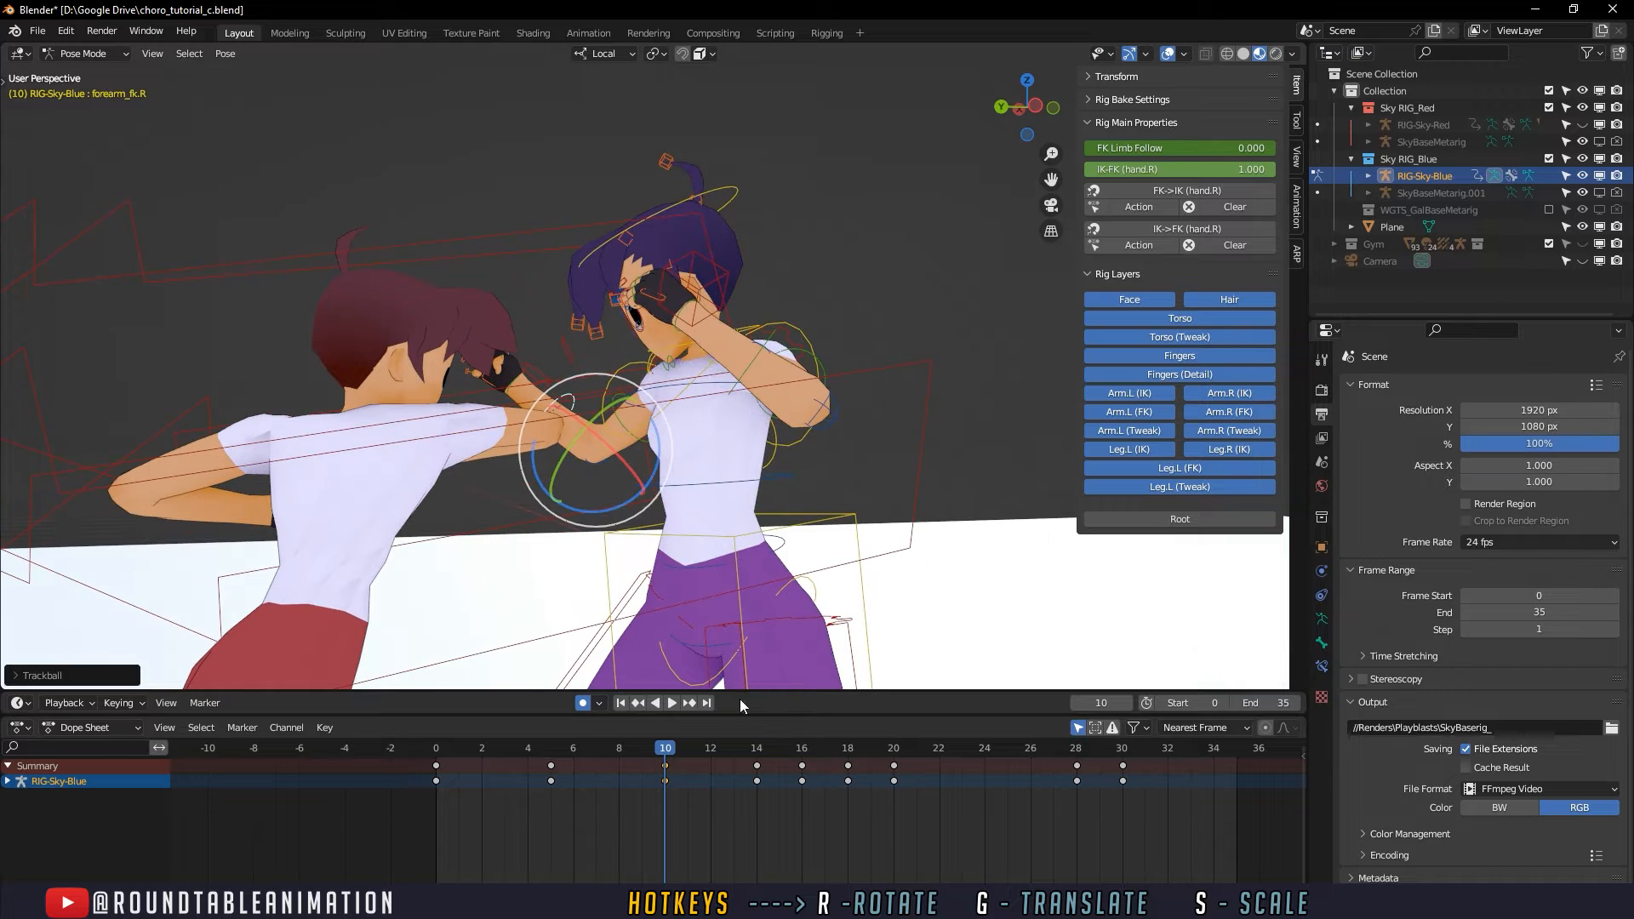
{"action": "left_click_drag", "start_coordinate": [581, 749], "coordinate": [645, 744]}
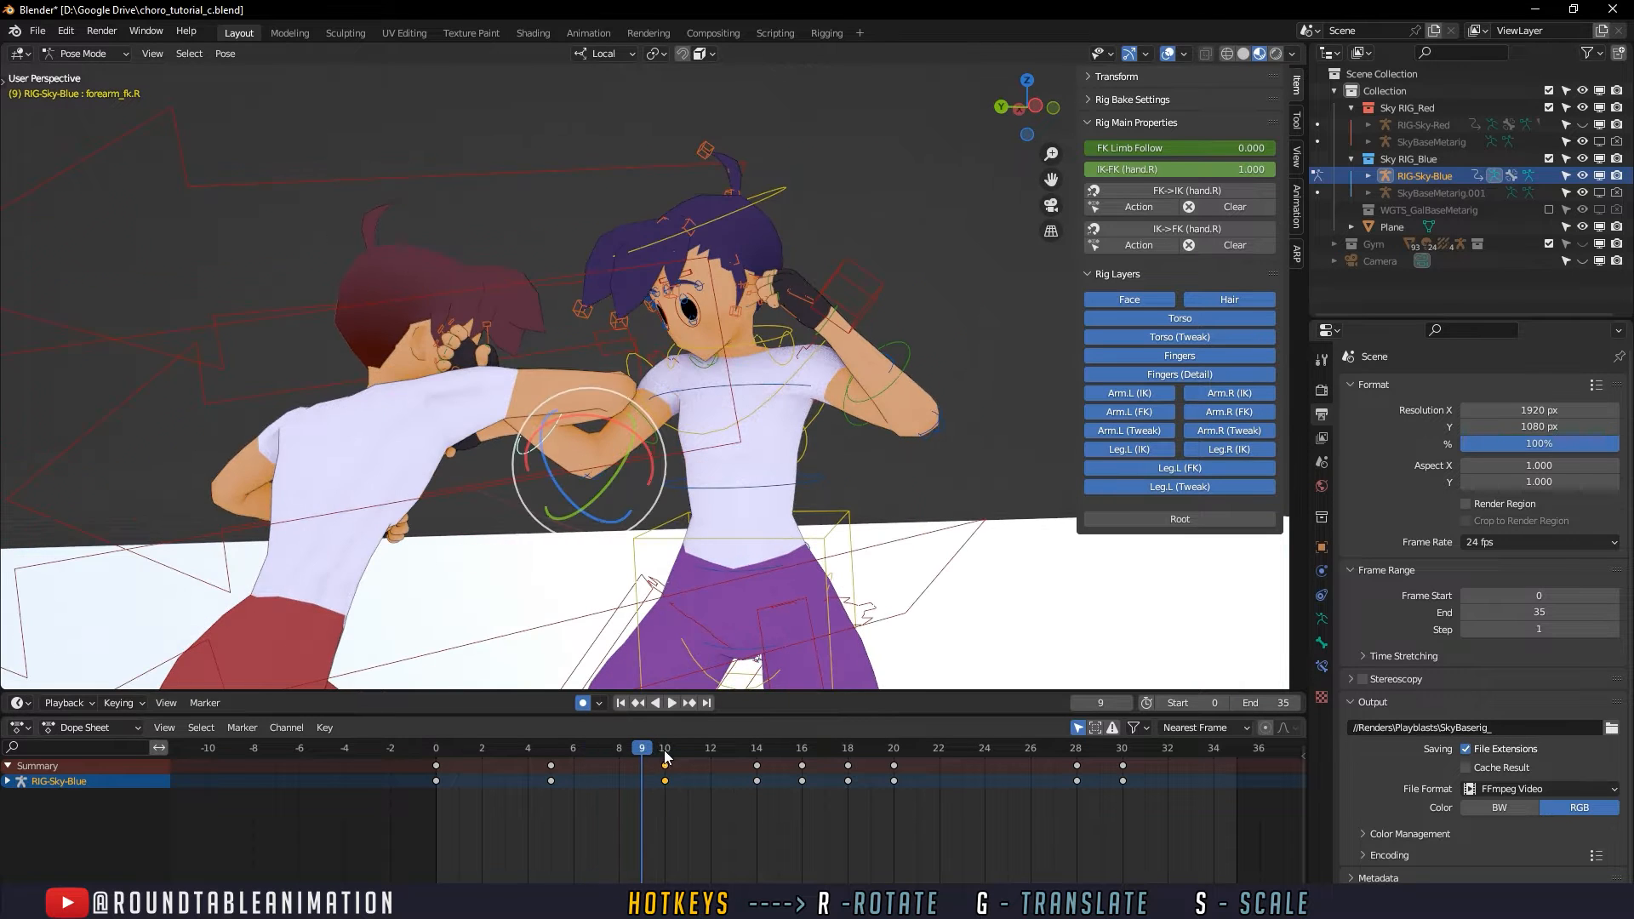
- Return to frame 10 and undo the last right-arm pose changes on the defender
{"action": "left_click", "coordinate": [665, 749]}
{"action": "key", "text": "ctrl+z"}
{"action": "key", "text": "ctrl+z"}
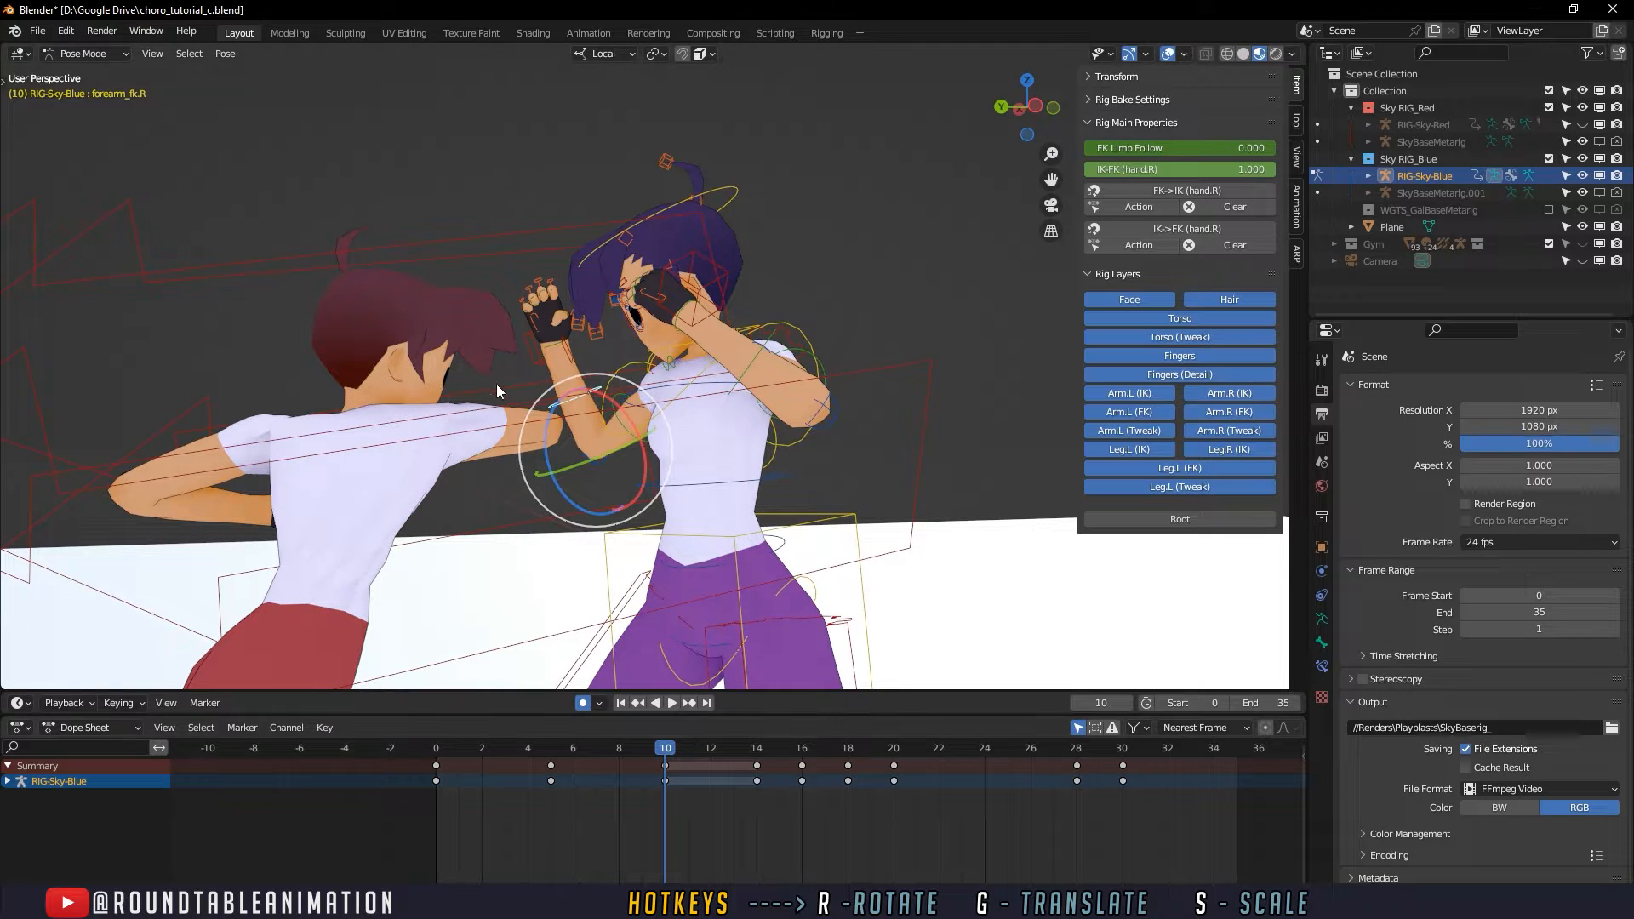
- Keyframe all channels of the defender's right forearm control at frame 9
{"action": "key", "text": "alt+a"}
{"action": "left_click", "coordinate": [669, 661]}
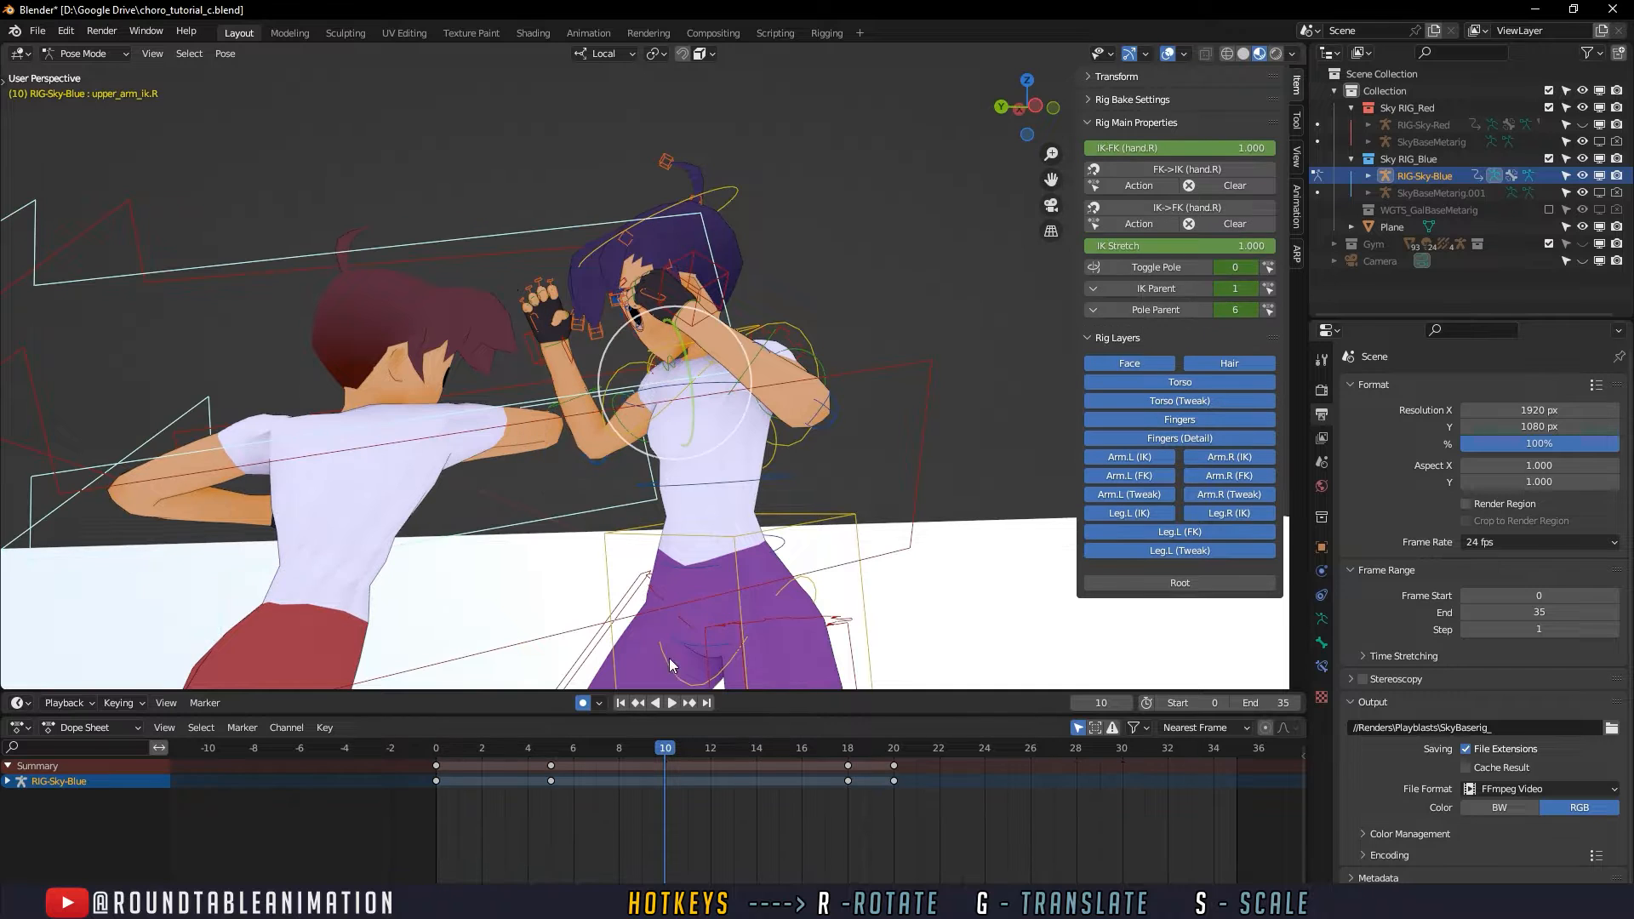
{"action": "left_click", "coordinate": [559, 401]}
{"action": "mouse_move", "coordinate": [664, 748]}
{"action": "left_mouse_down"}
{"action": "mouse_move", "coordinate": [611, 753]}
{"action": "mouse_move", "coordinate": [643, 749]}
{"action": "left_mouse_up"}
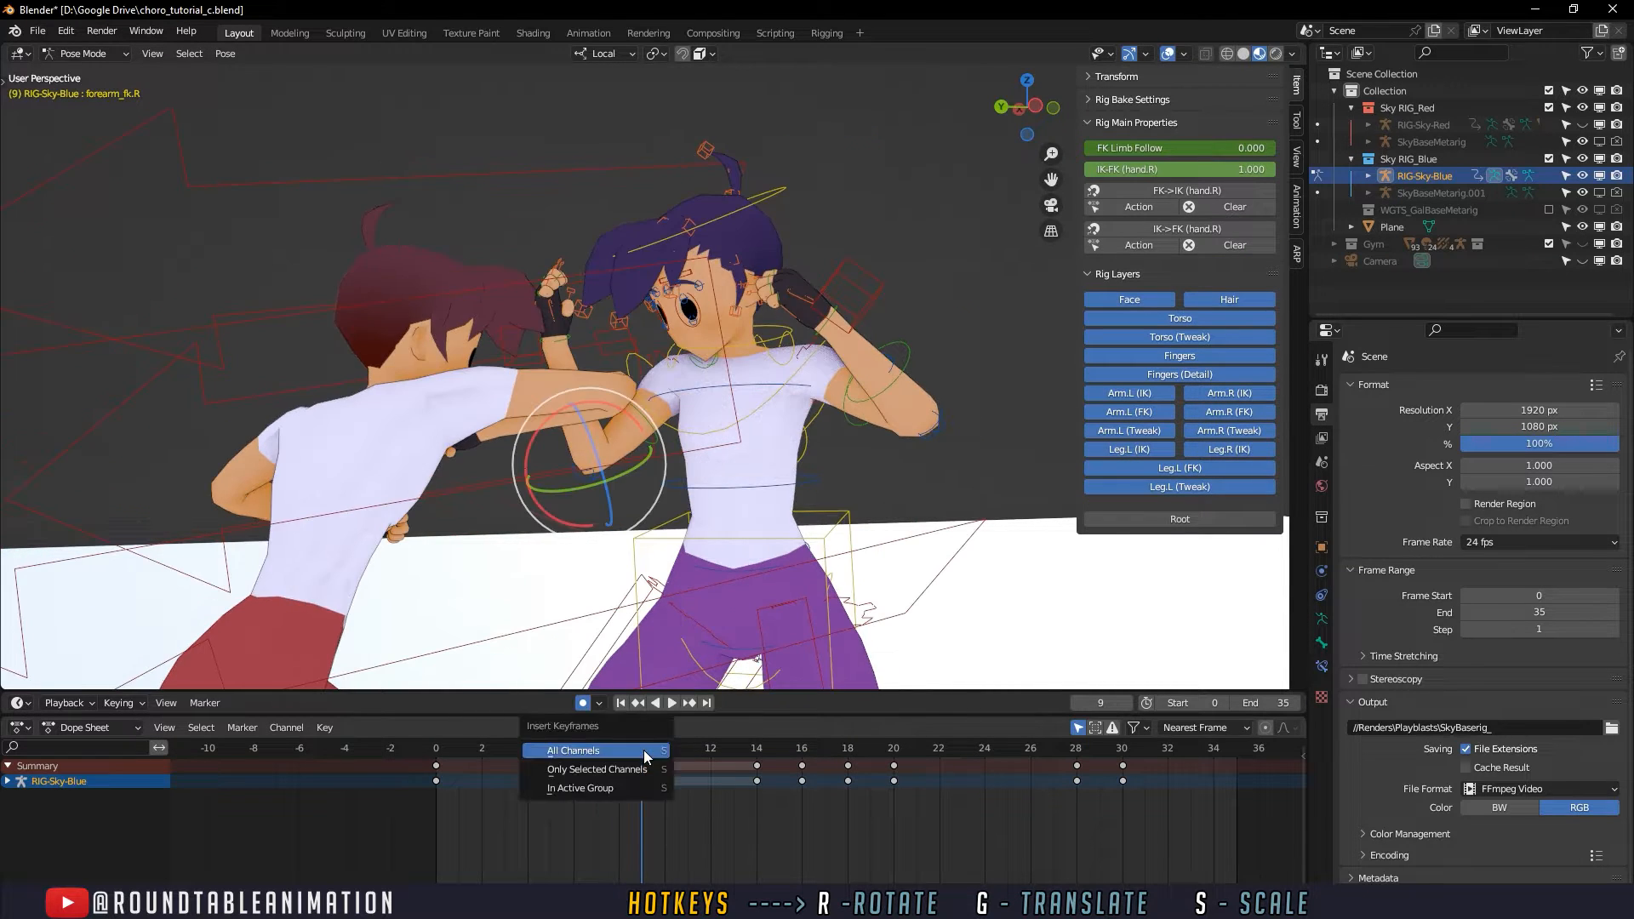
- Select the defender's right upper arm FK control and keyframe its pose at frame 9
{"action": "middle_click_drag", "start_coordinate": [681, 632], "coordinate": [552, 404]}
{"action": "left_click", "coordinate": [633, 436]}
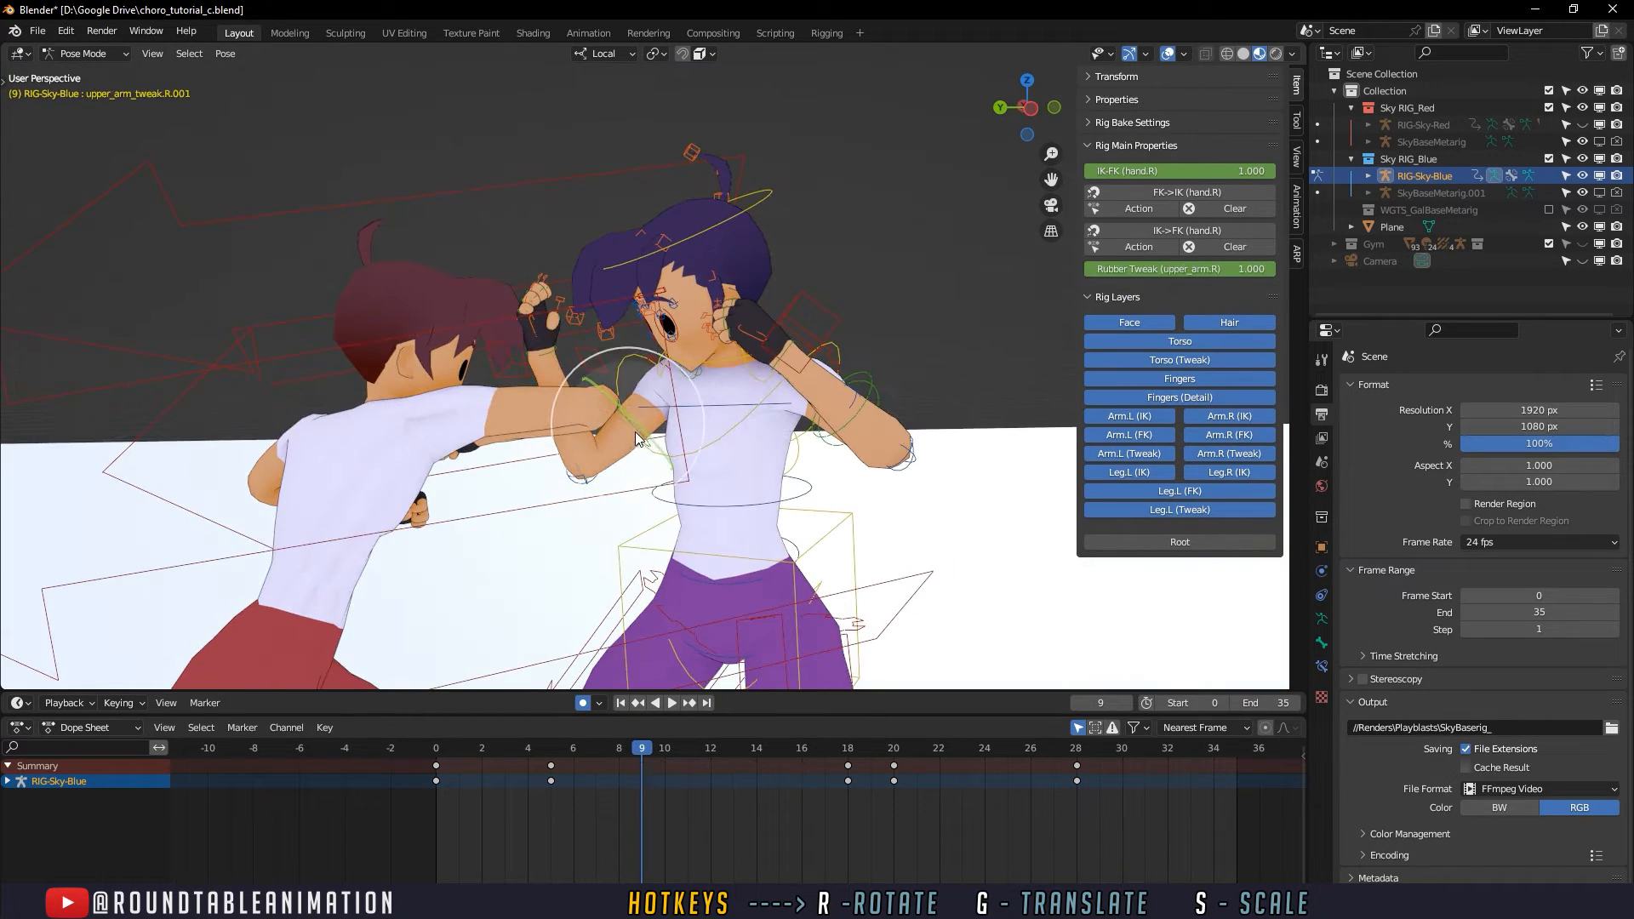
{"action": "left_click", "coordinate": [635, 432]}
{"action": "middle_click_drag", "start_coordinate": [635, 436], "coordinate": [639, 429]}
{"action": "left_click", "coordinate": [637, 439]}
{"action": "left_click", "coordinate": [638, 440]}
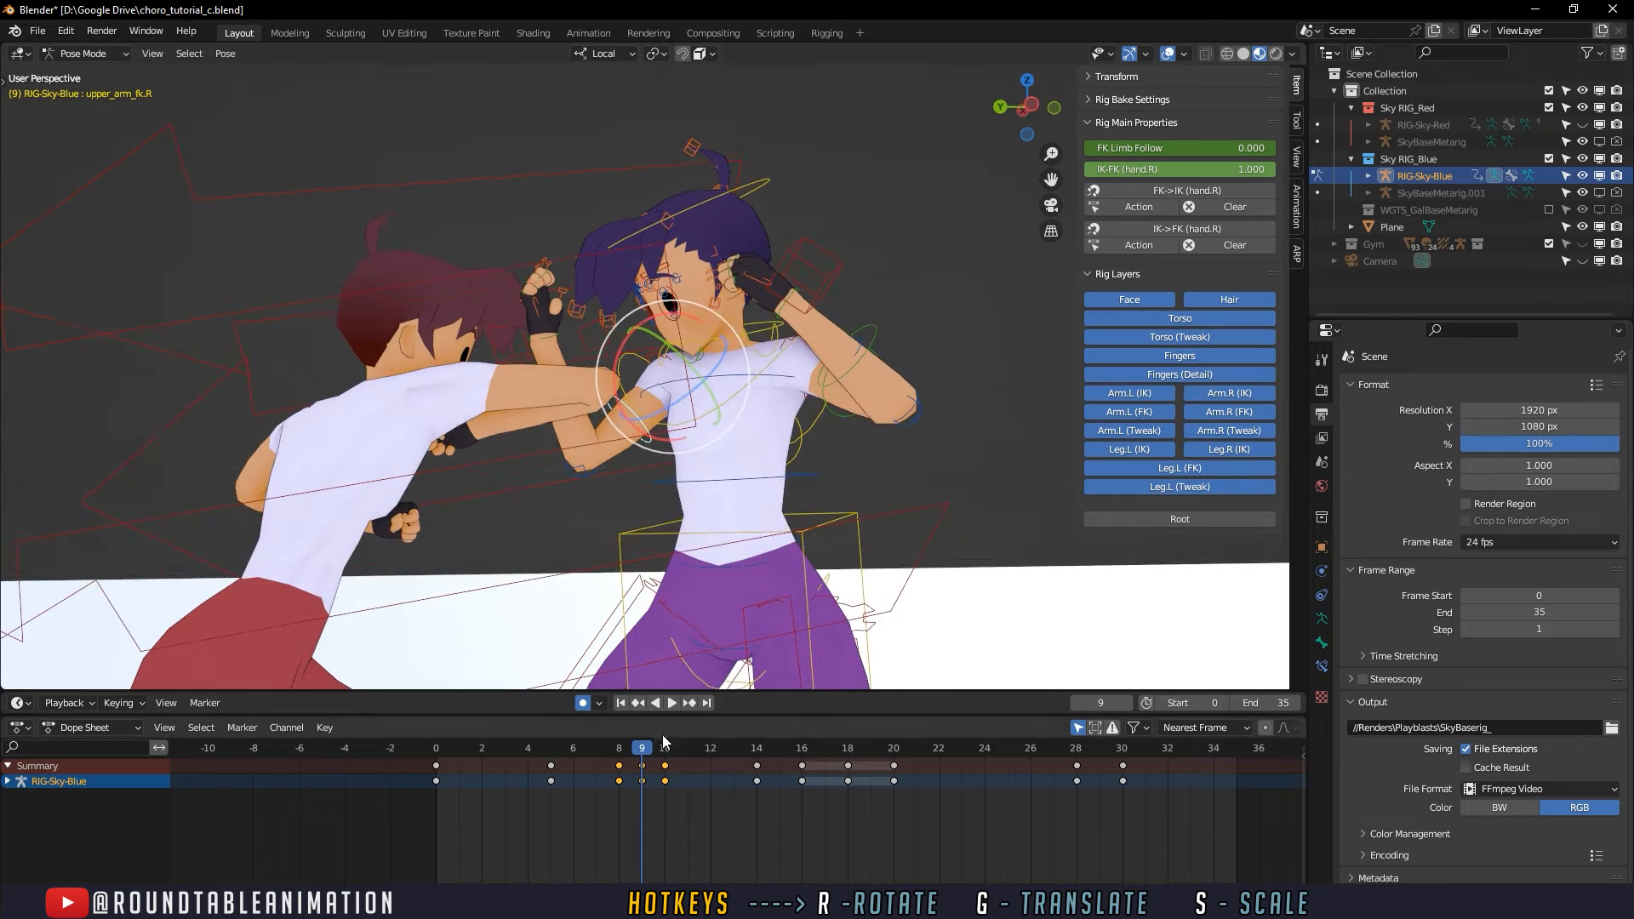
{"action": "key", "text": "i"}
{"action": "left_click", "coordinate": [656, 768]}
- At frame 10, rotate the defender's right forearm FK control by about -43° toward the opponent's punching arm
{"action": "left_click_drag", "start_coordinate": [652, 746], "coordinate": [664, 746]}
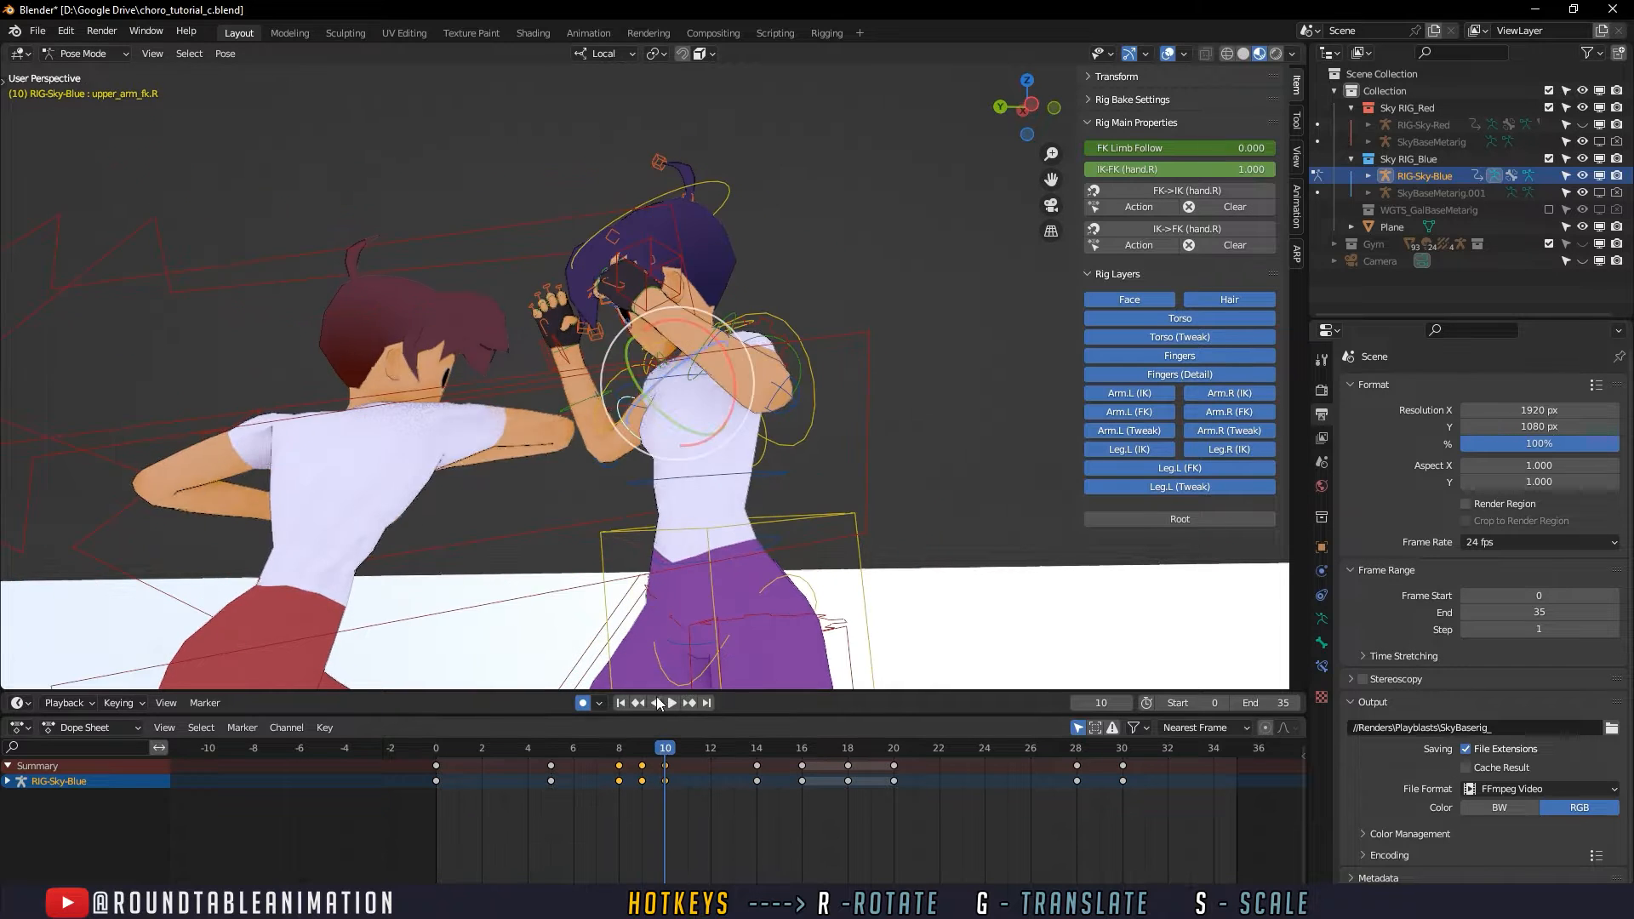
{"action": "middle_click_drag", "start_coordinate": [490, 309], "coordinate": [529, 333]}
{"action": "left_click", "coordinate": [618, 412]}
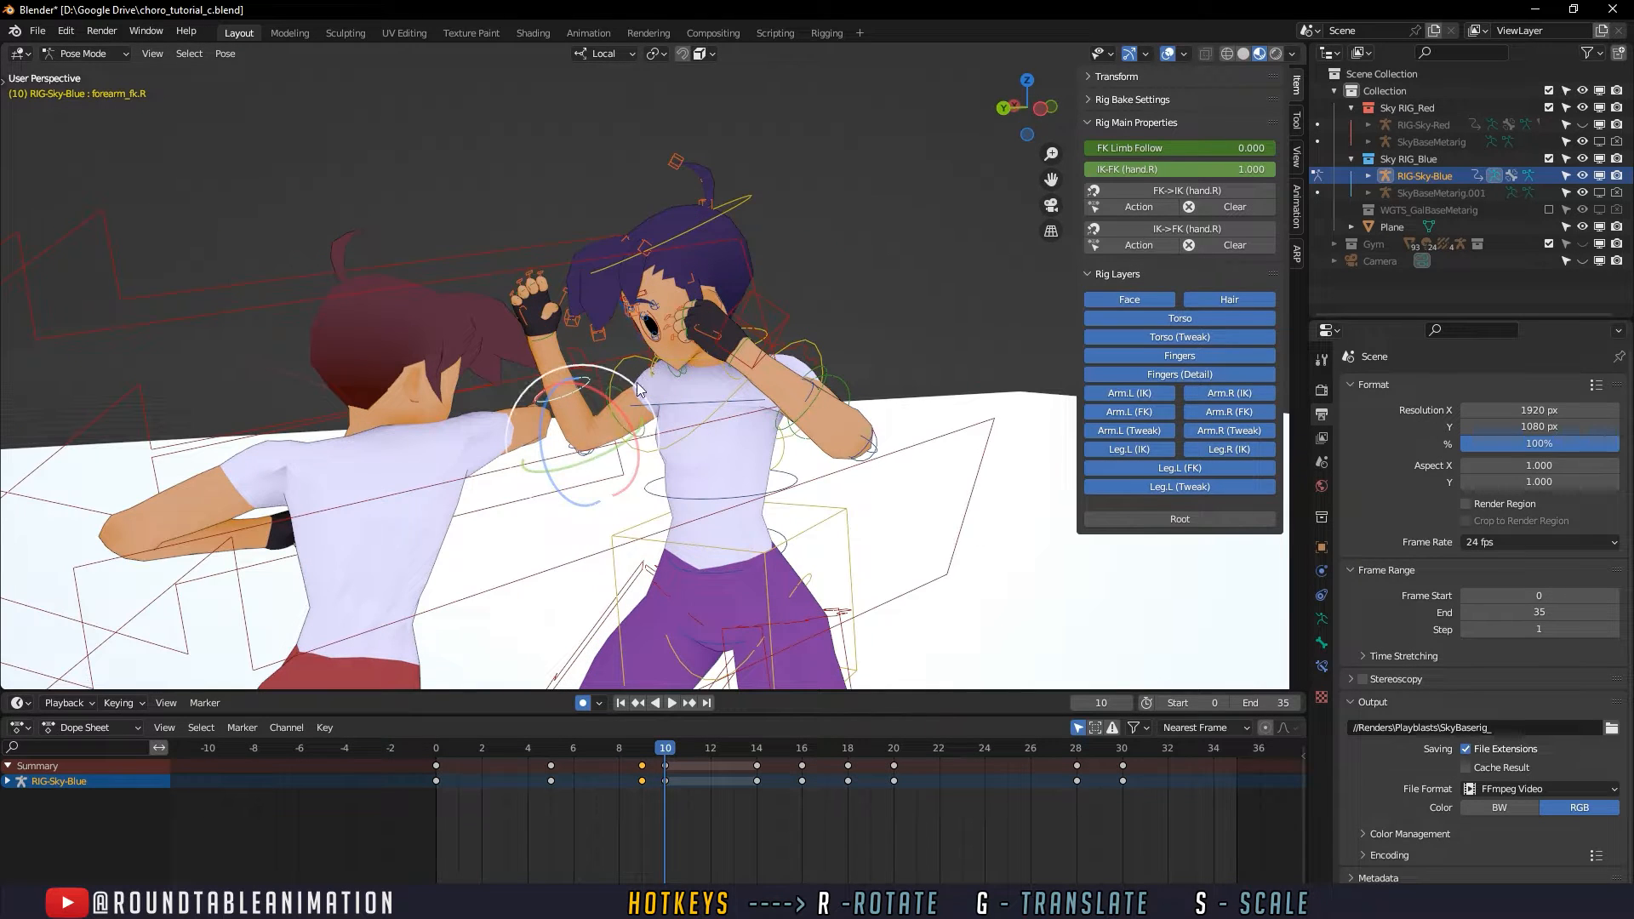
{"action": "key", "text": "r"}
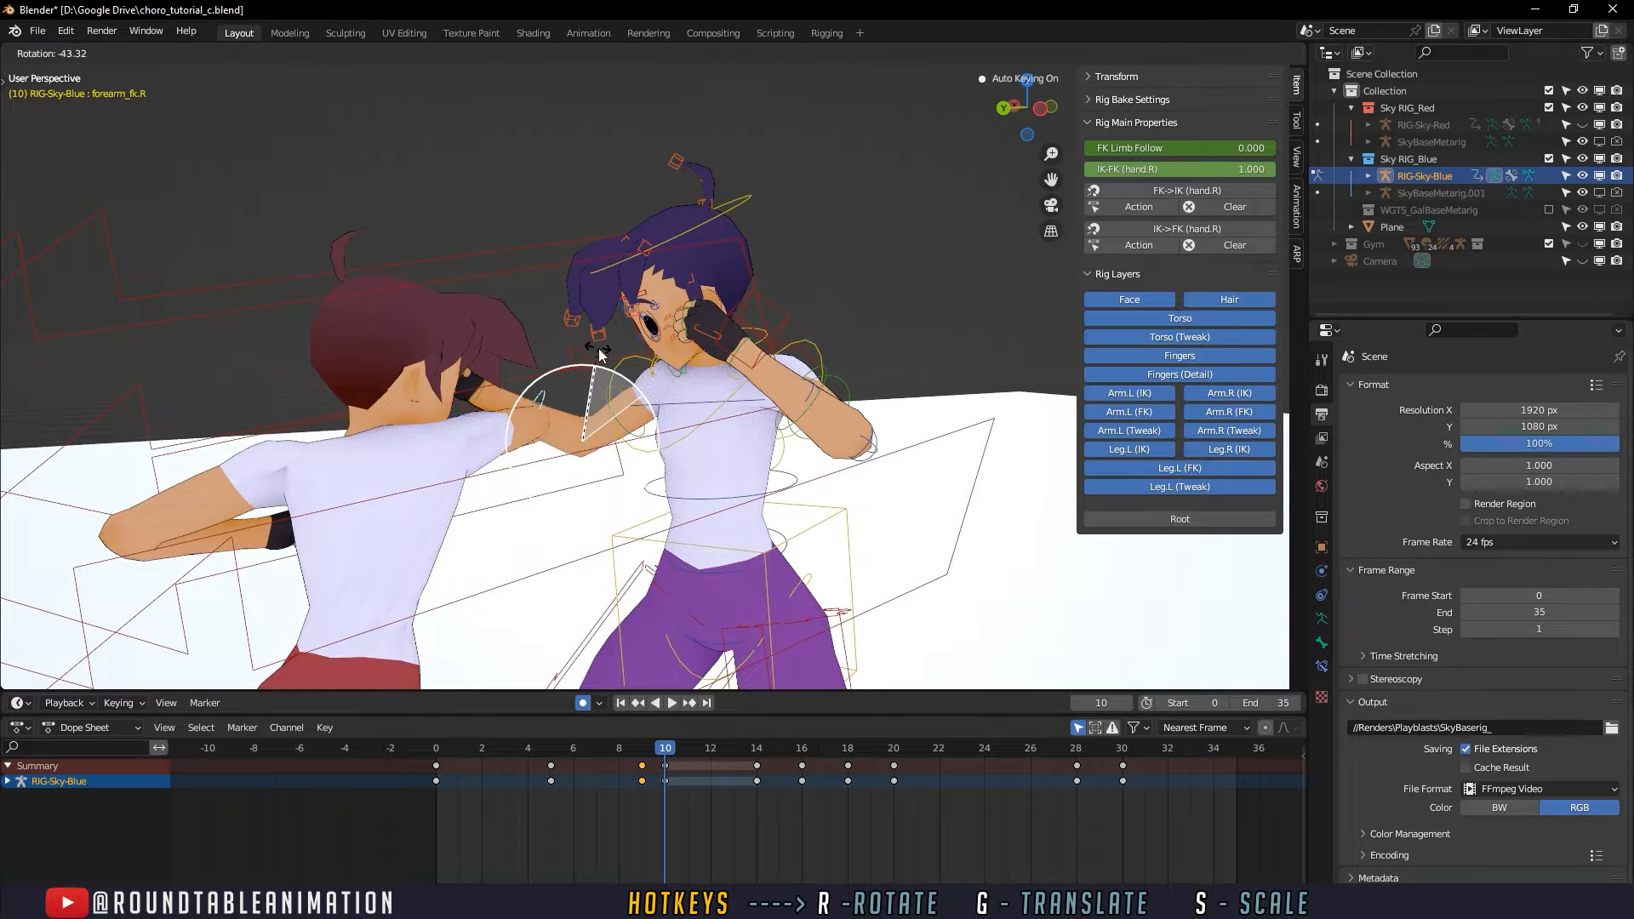
{"action": "left_click", "coordinate": [598, 351]}
- Delete the defender's right forearm keyframe at frame 14
{"action": "middle_click_drag", "start_coordinate": [599, 351], "coordinate": [580, 335]}
{"action": "key", "text": "space"}
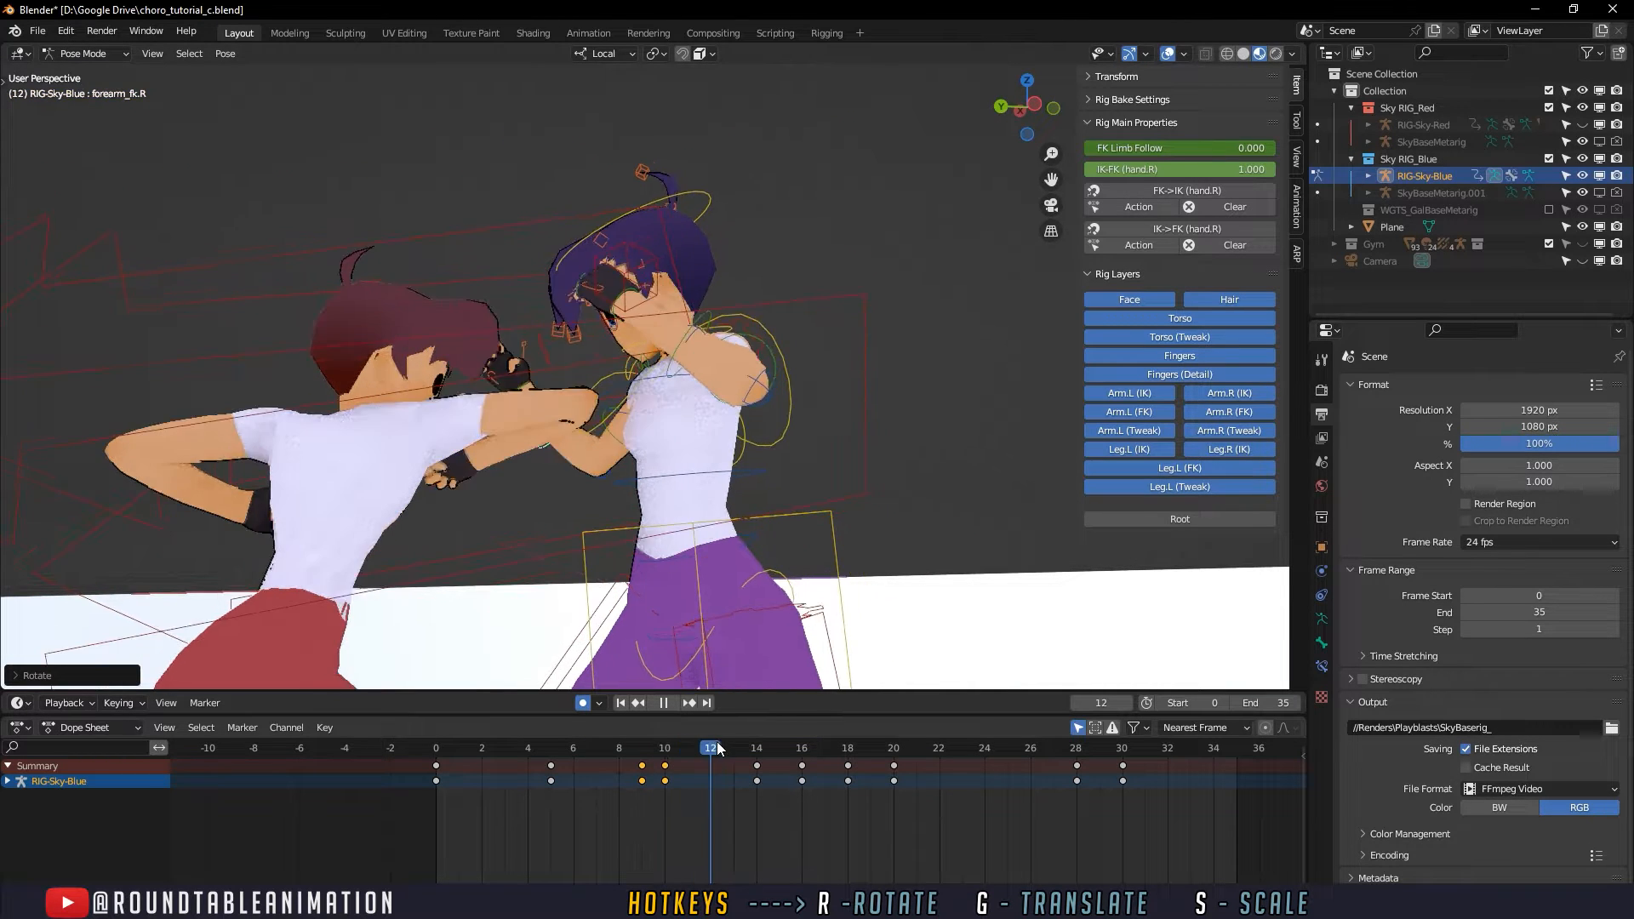
{"action": "mouse_move", "coordinate": [771, 750]}
{"action": "left_mouse_down"}
{"action": "mouse_move", "coordinate": [797, 752]}
{"action": "mouse_move", "coordinate": [601, 753]}
{"action": "mouse_move", "coordinate": [755, 752]}
{"action": "left_mouse_up"}
{"action": "key", "text": "r"}
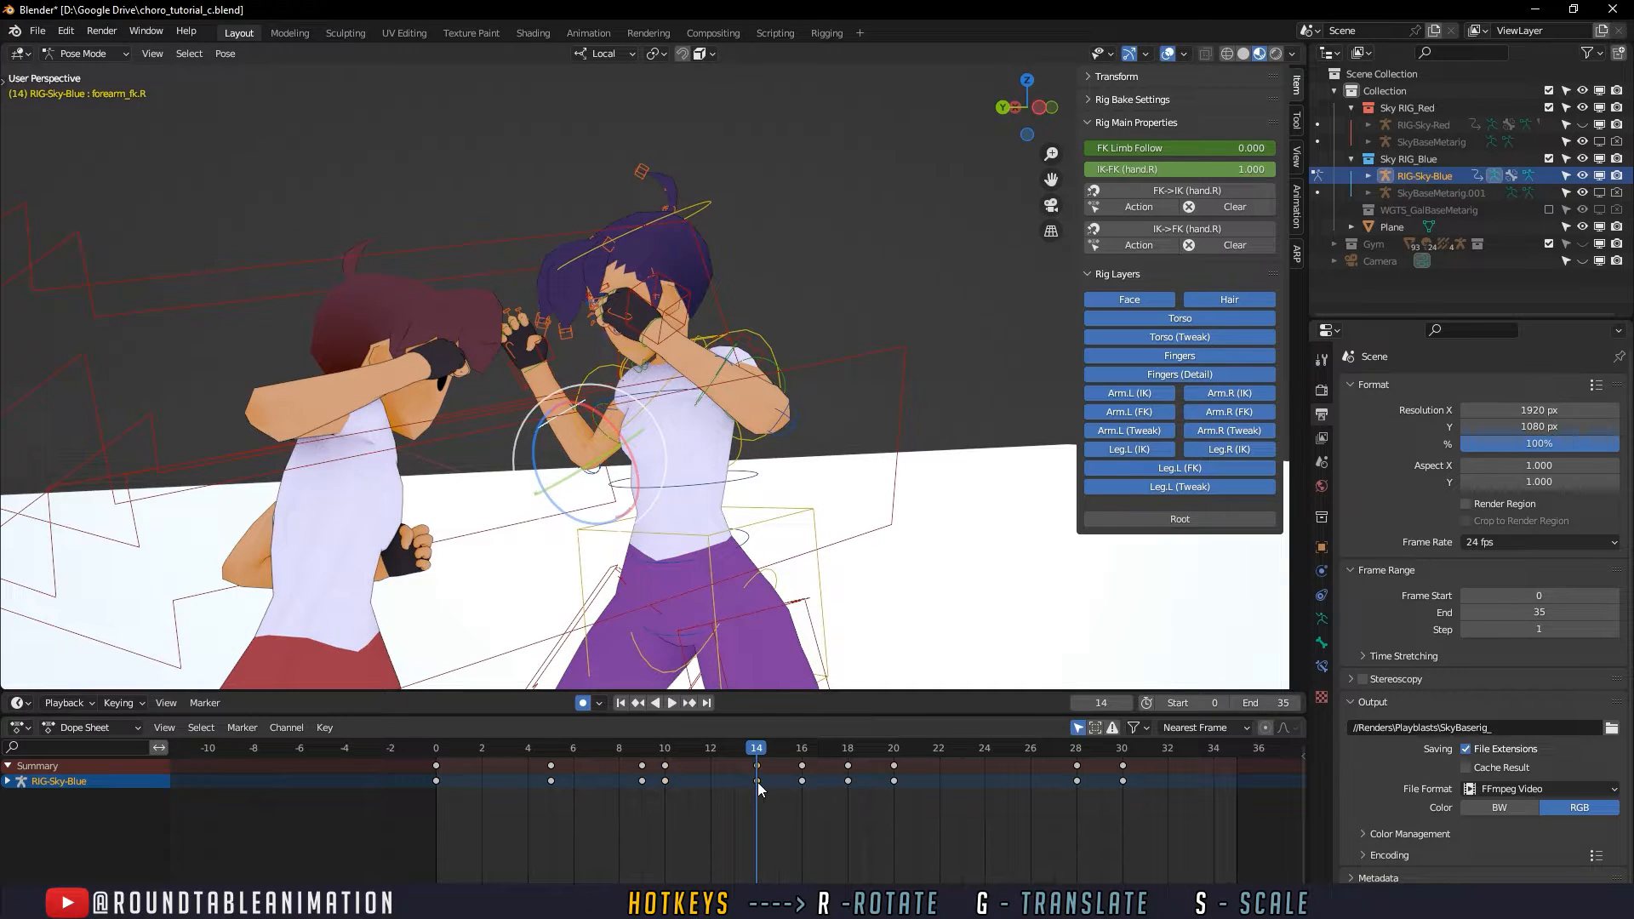
- Scrub frames 7 to 14 and examine how the defender's right forearm and upper arm move after the block
{"action": "left_click", "coordinate": [672, 702]}
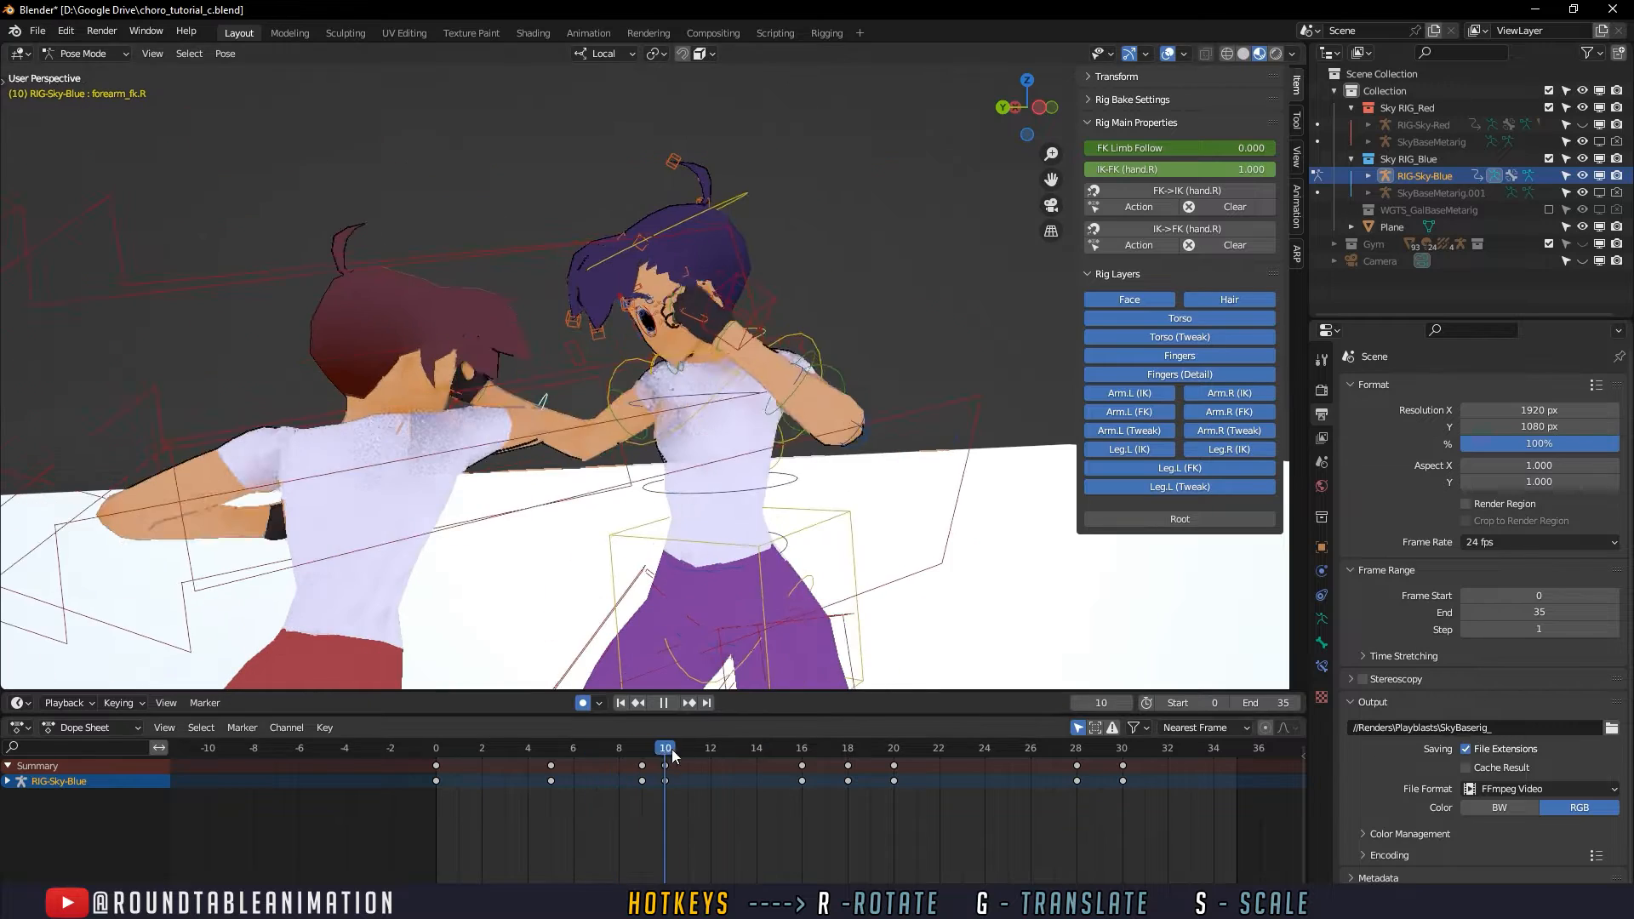
{"action": "left_click_drag", "start_coordinate": [672, 753], "coordinate": [724, 749]}
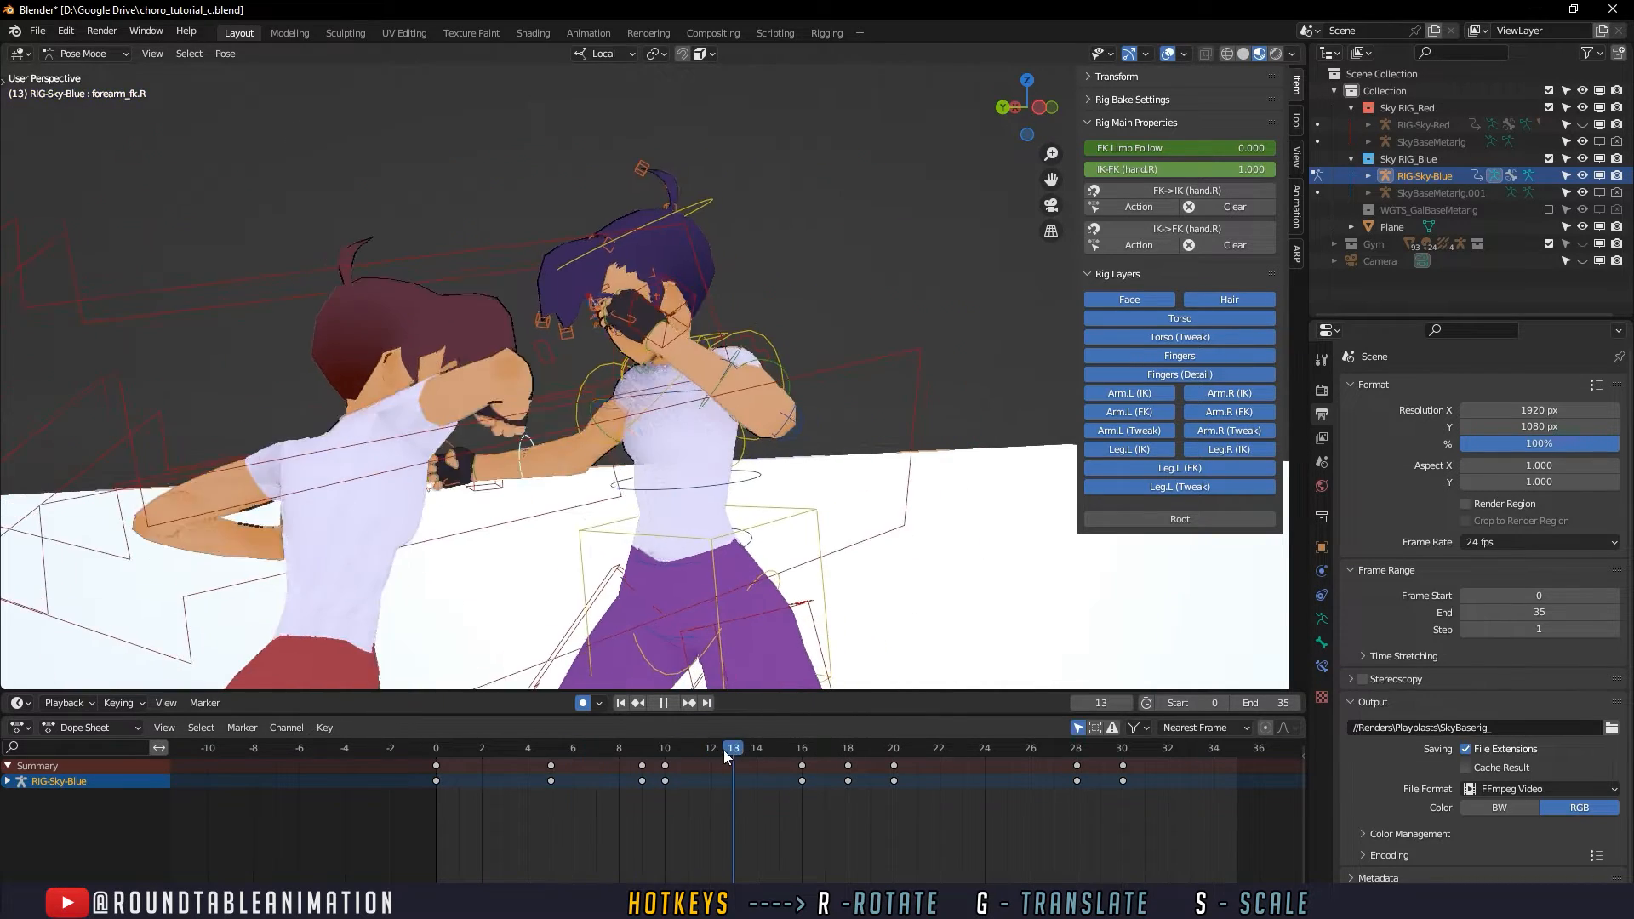
{"action": "middle_click_drag", "start_coordinate": [716, 624], "coordinate": [708, 604]}
{"action": "mouse_move", "coordinate": [732, 749]}
{"action": "left_mouse_down"}
{"action": "mouse_move", "coordinate": [814, 745]}
{"action": "mouse_move", "coordinate": [602, 749]}
{"action": "mouse_move", "coordinate": [775, 744]}
{"action": "mouse_move", "coordinate": [755, 744]}
{"action": "left_mouse_up"}
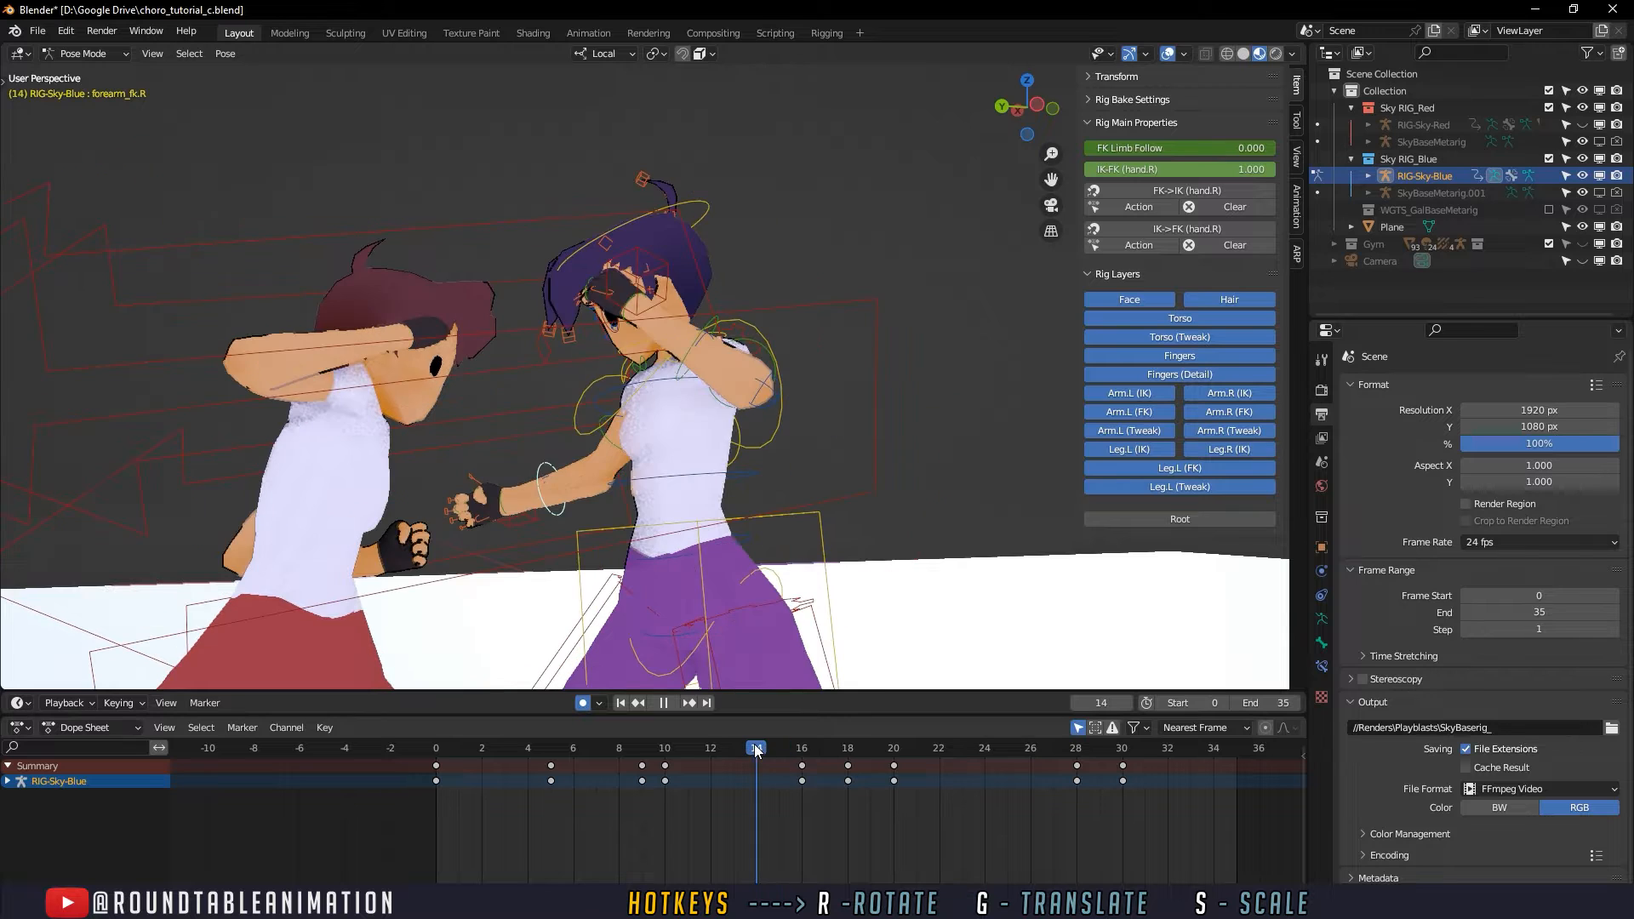
{"action": "left_click", "coordinate": [609, 459]}
{"action": "mouse_move", "coordinate": [610, 460]}
{"action": "middle_mouse_down"}
{"action": "mouse_move", "coordinate": [581, 468]}
{"action": "mouse_move", "coordinate": [596, 477]}
{"action": "middle_mouse_up"}
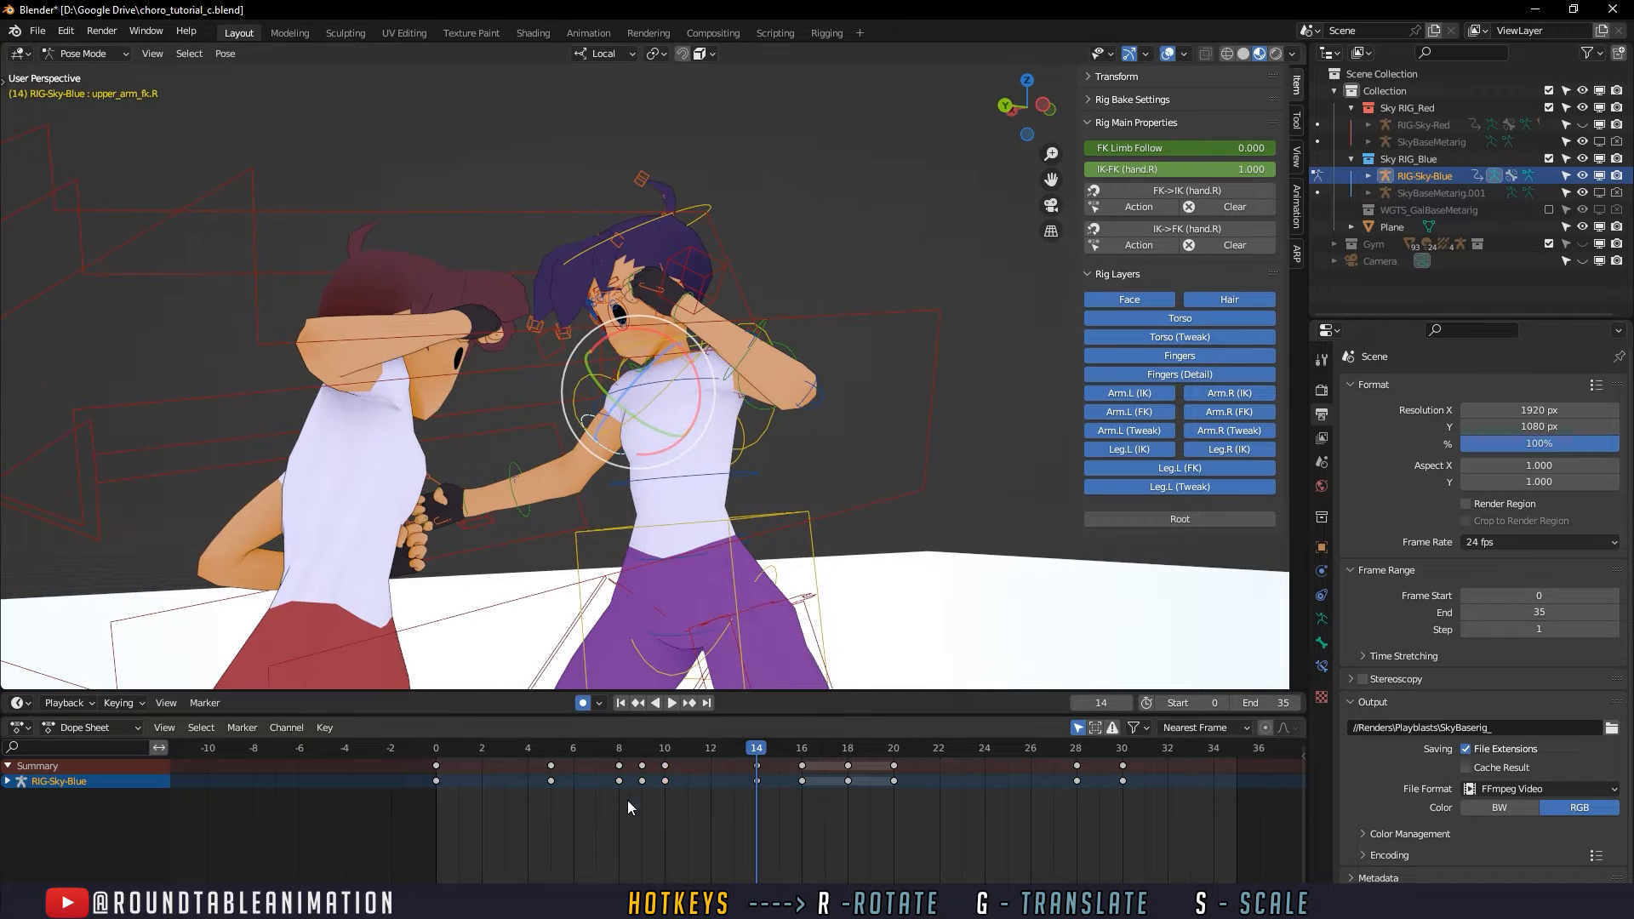
{"action": "left_click_drag", "start_coordinate": [601, 749], "coordinate": [748, 743]}
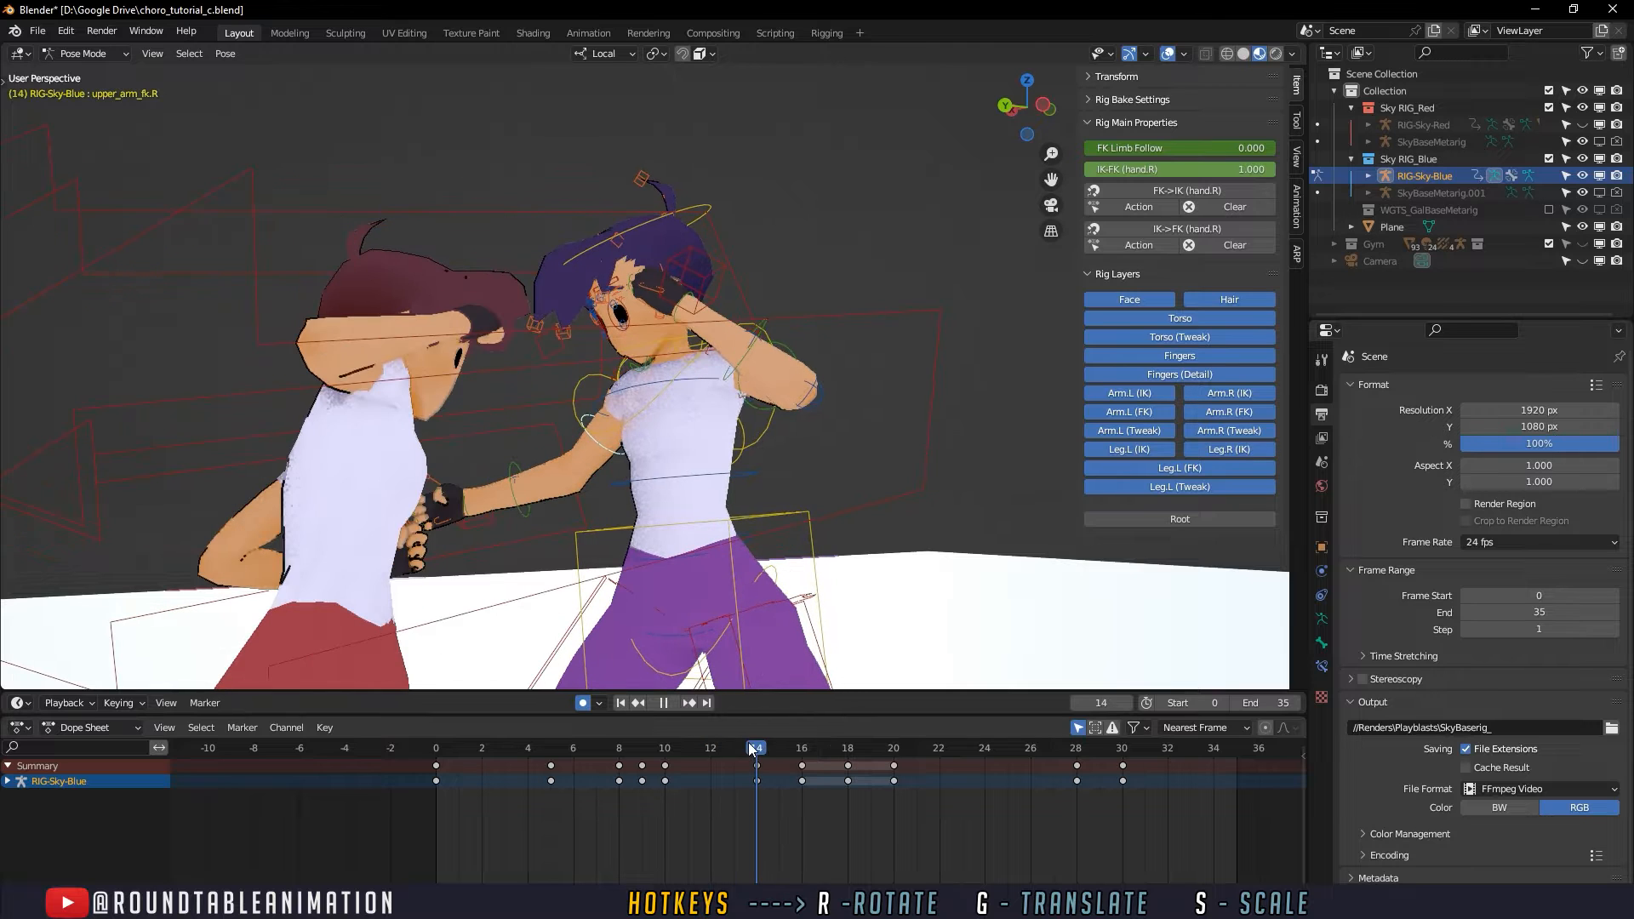
{"action": "middle_click_drag", "start_coordinate": [778, 505], "coordinate": [787, 625]}
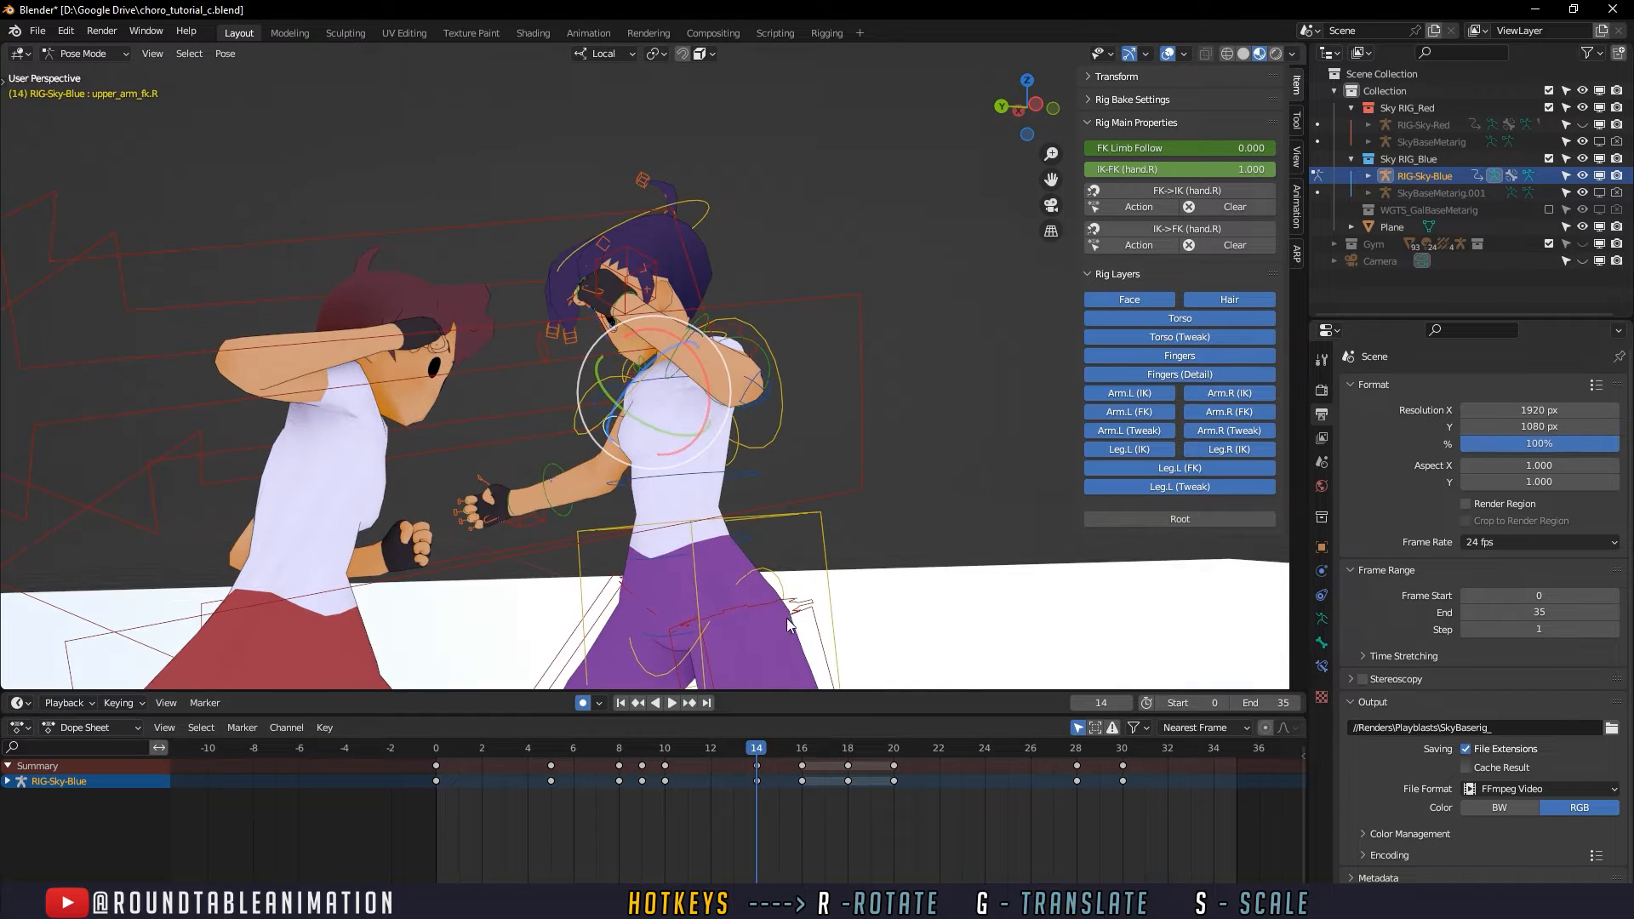
- Play the fight from frame 0 and scrub up to frame 16 to check the defender's block against the punches
{"action": "left_click", "coordinate": [437, 749]}
{"action": "left_click", "coordinate": [676, 701]}
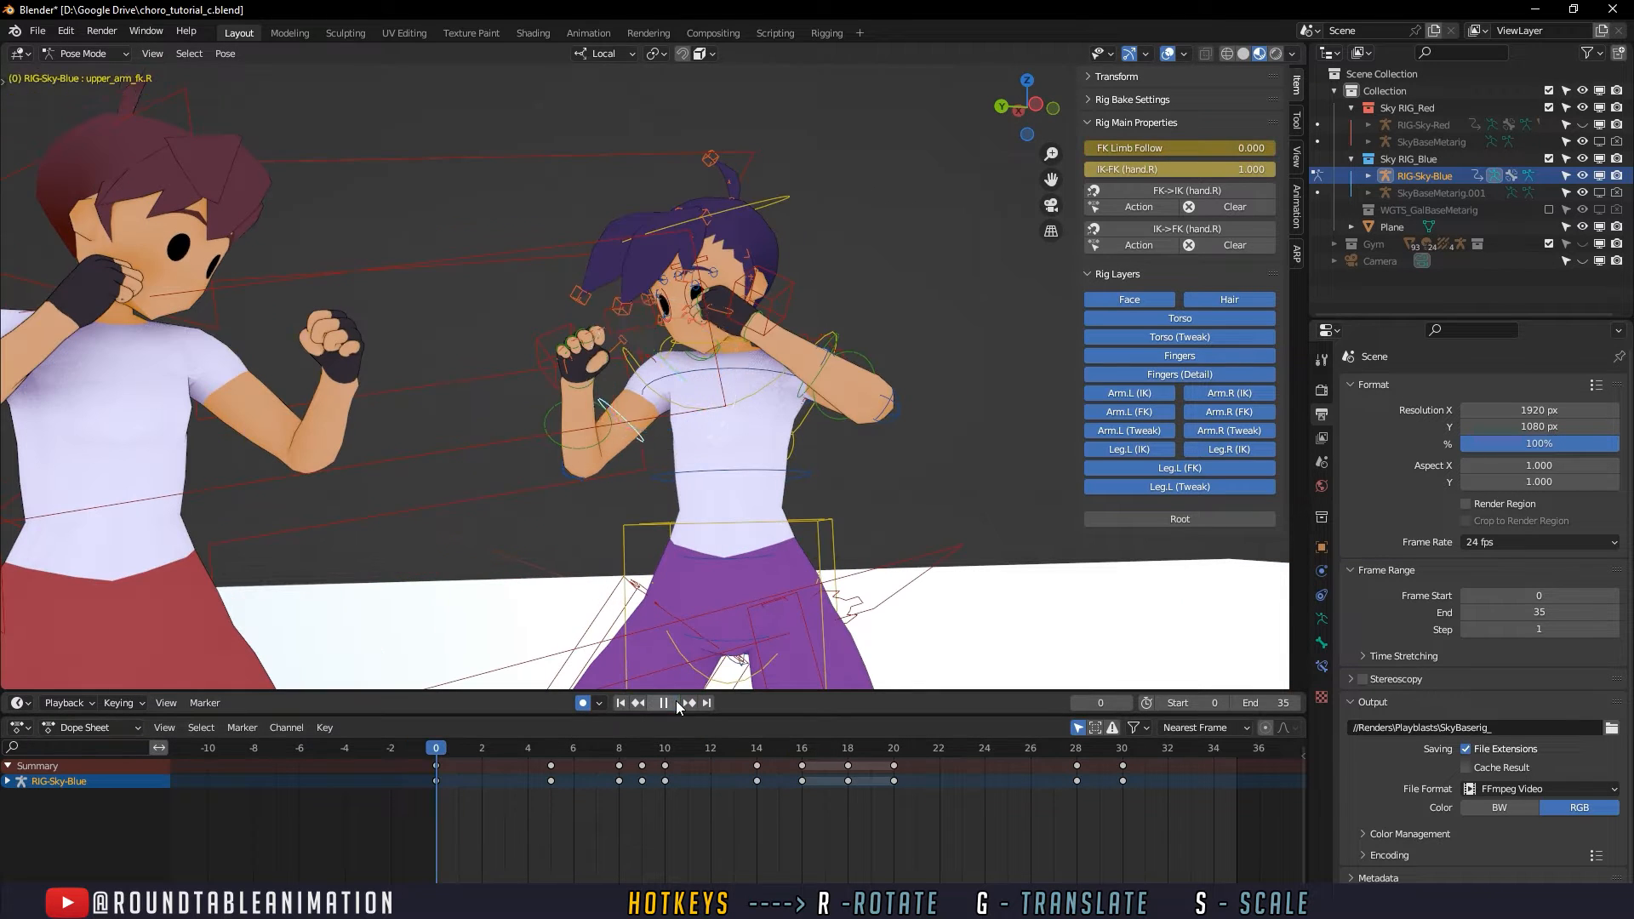
{"action": "key", "text": "space"}
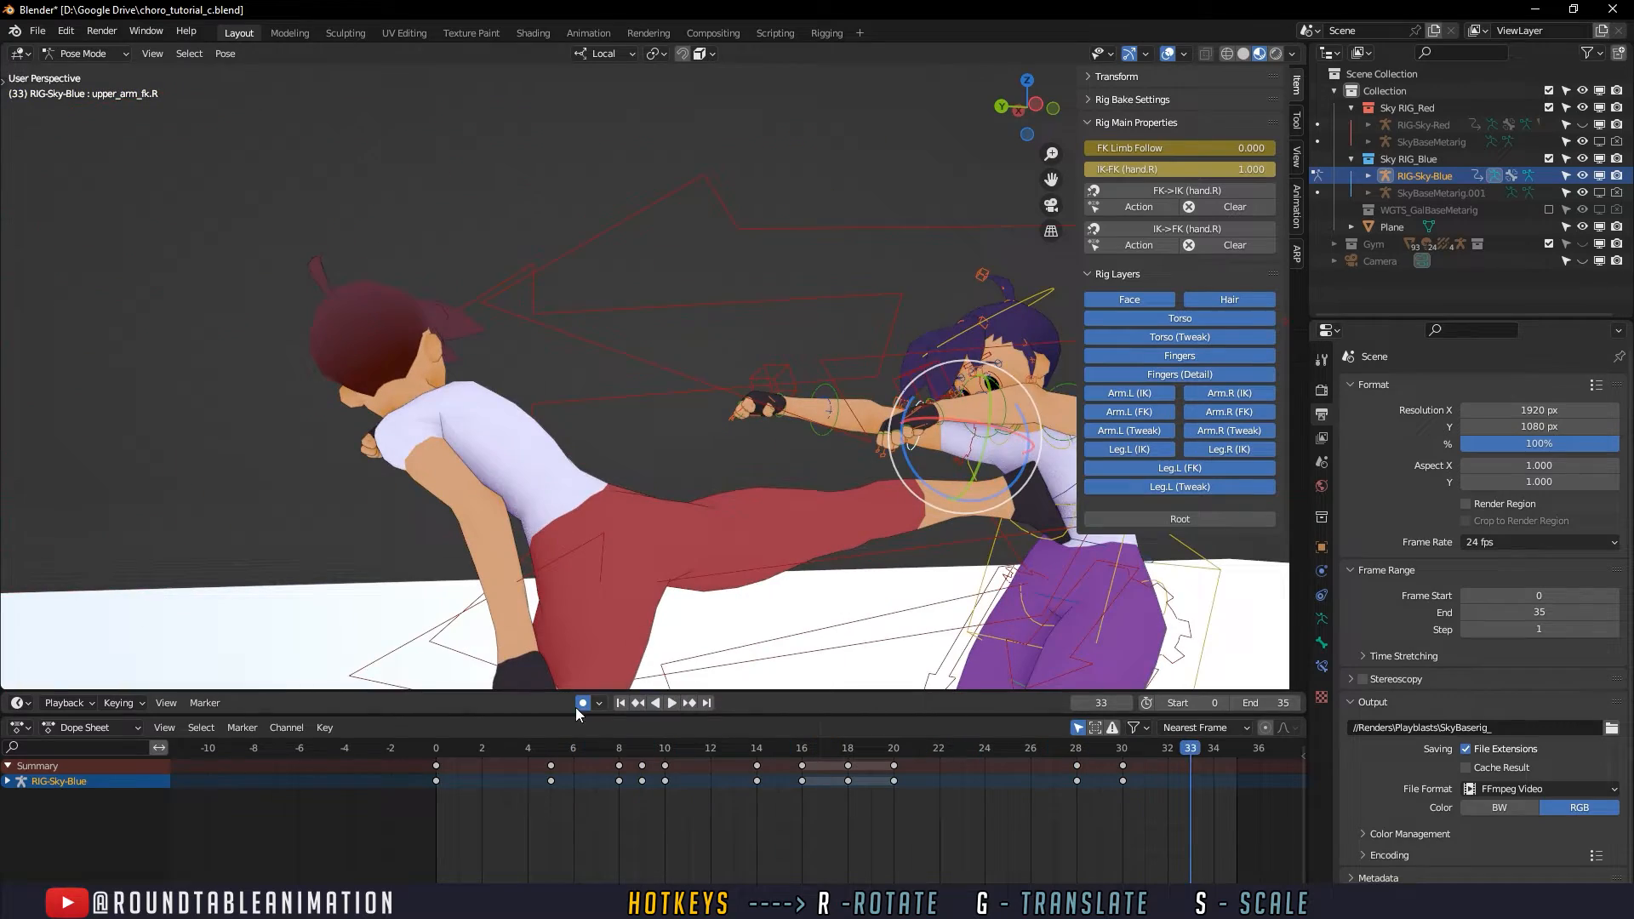
{"action": "left_click", "coordinate": [426, 748]}
{"action": "key", "text": "space"}
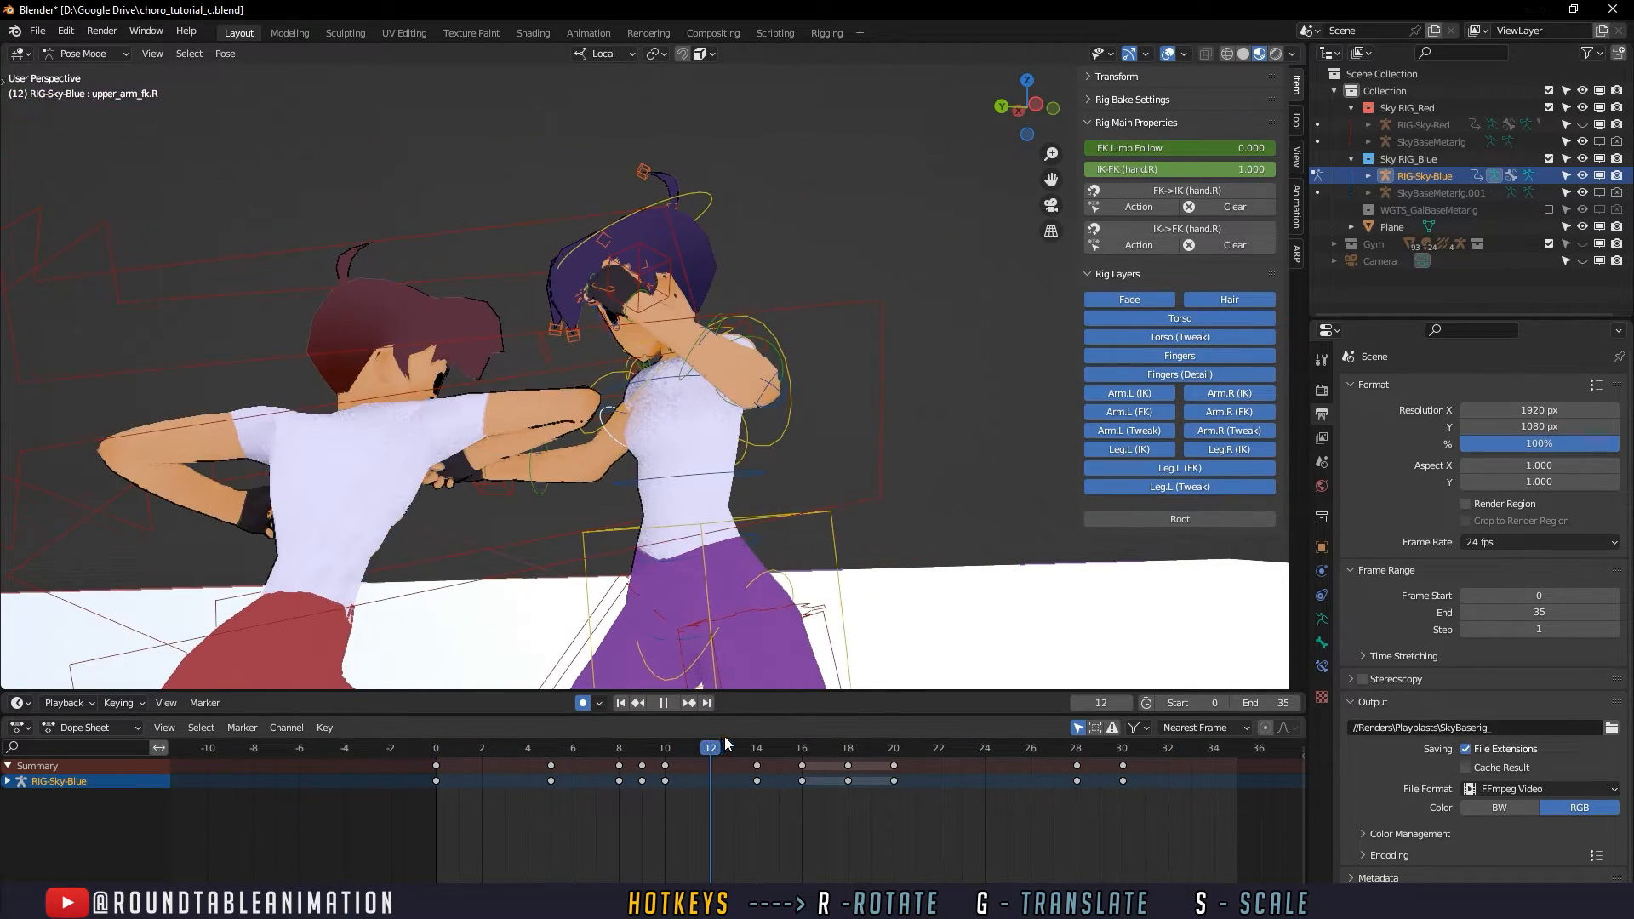
{"action": "left_click_drag", "start_coordinate": [725, 738], "coordinate": [795, 732]}
{"action": "middle_click_drag", "start_coordinate": [681, 545], "coordinate": [698, 566]}
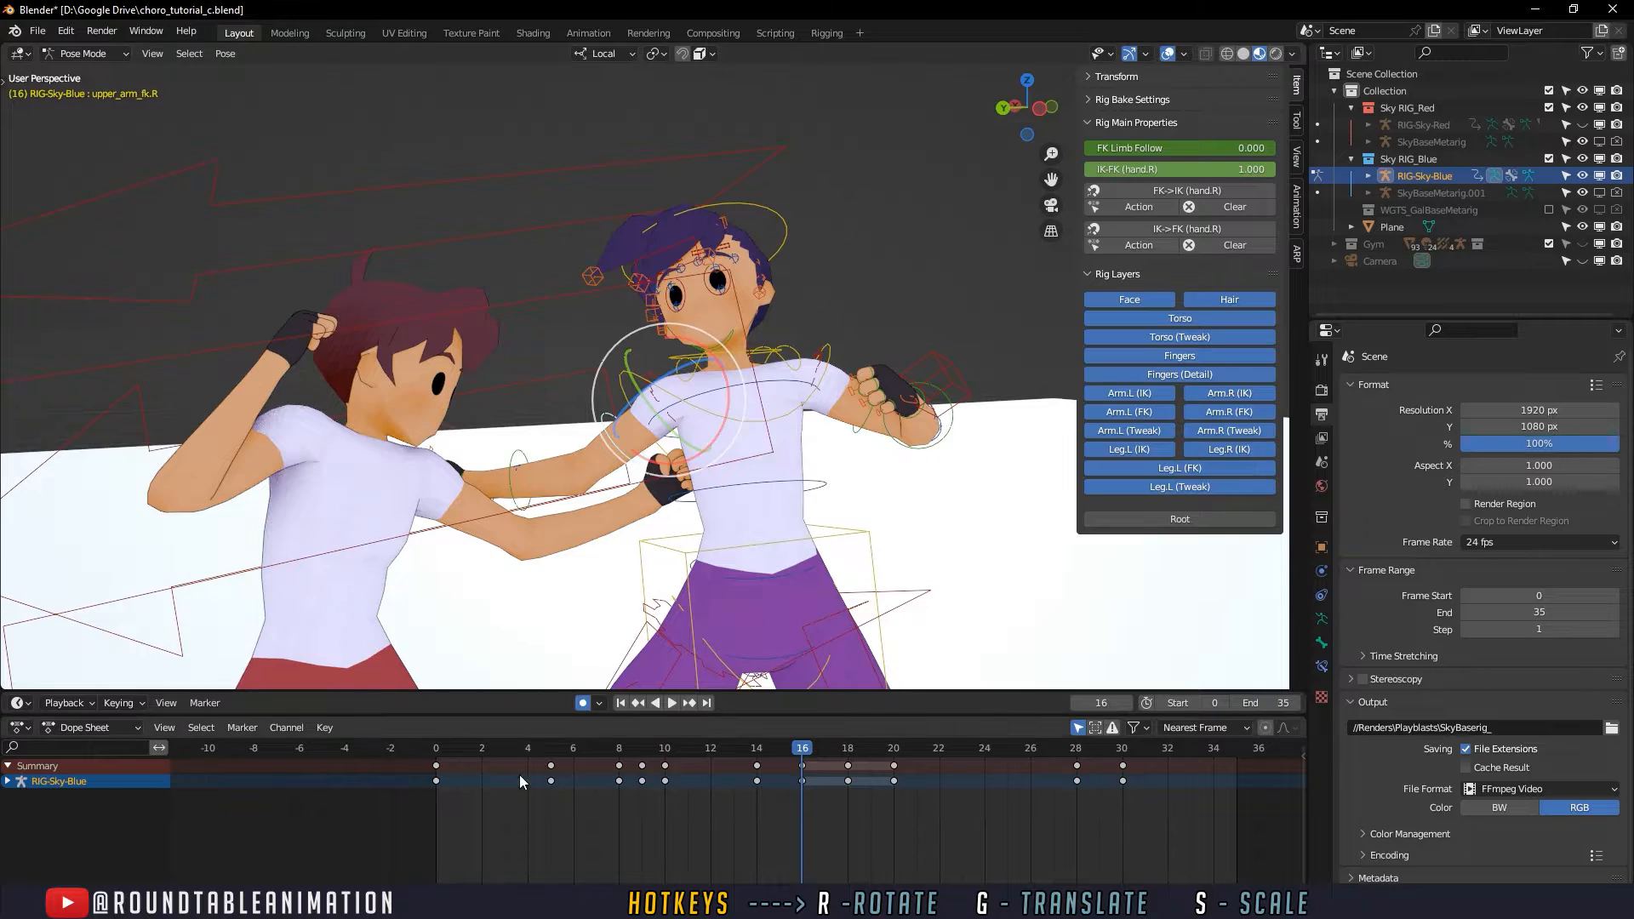
{"action": "left_click_drag", "start_coordinate": [477, 746], "coordinate": [800, 716]}
{"action": "key", "text": "space"}
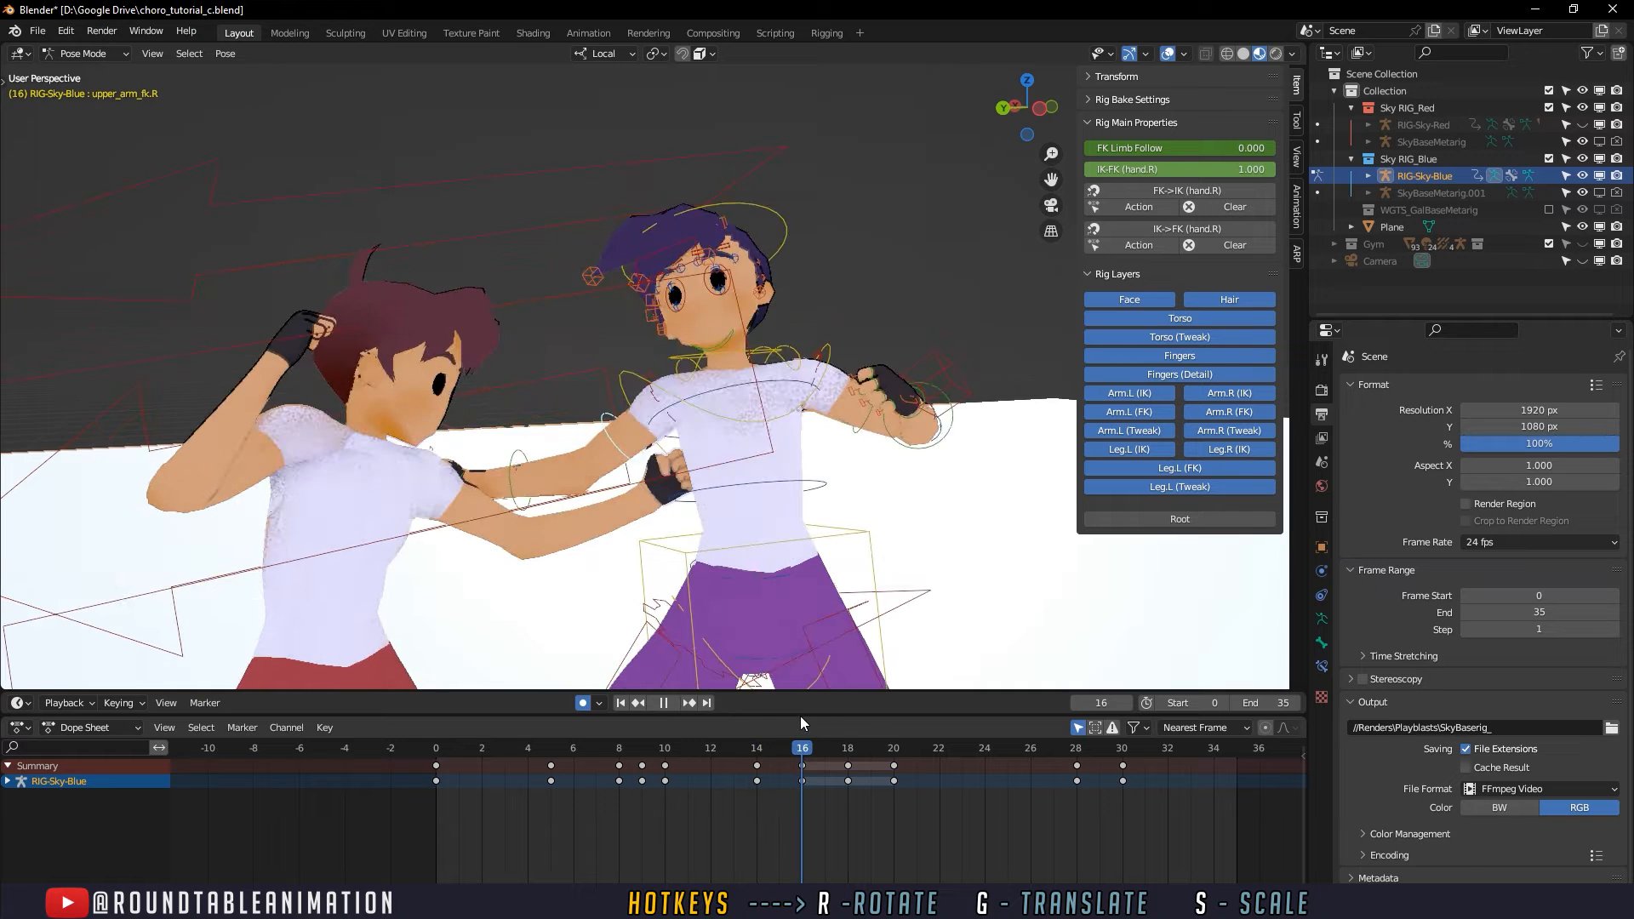
{"action": "key", "text": "space"}
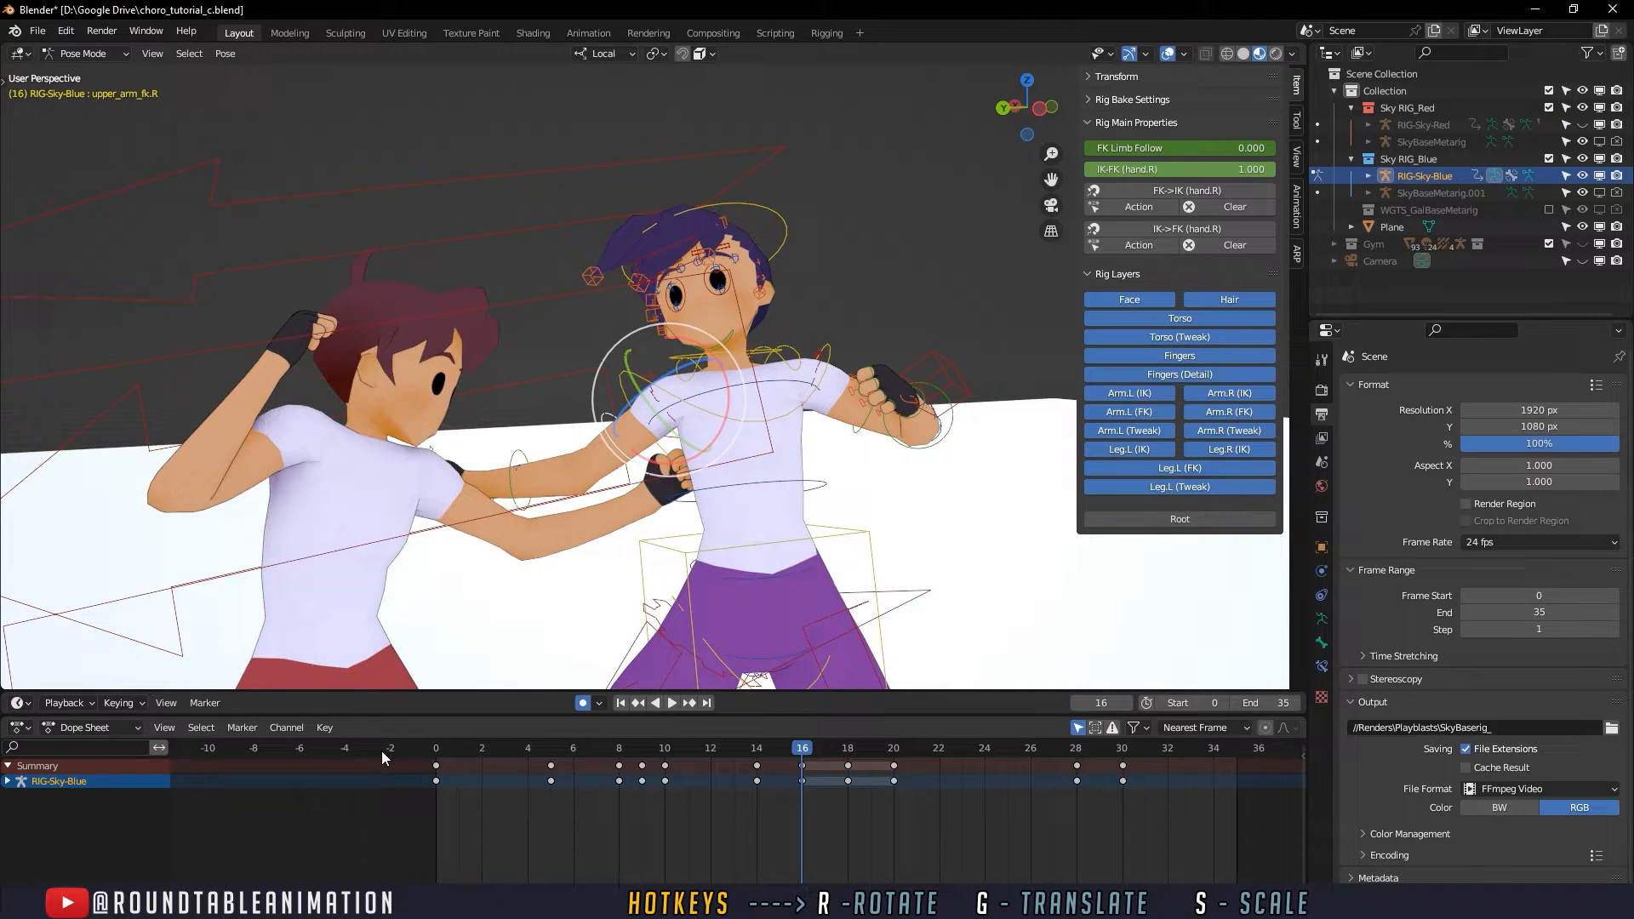
- Replay from the start and scrub frames 5 to 16 from several angles to examine the defender's body reaction
{"action": "left_click", "coordinate": [435, 749]}
{"action": "key", "text": "space"}
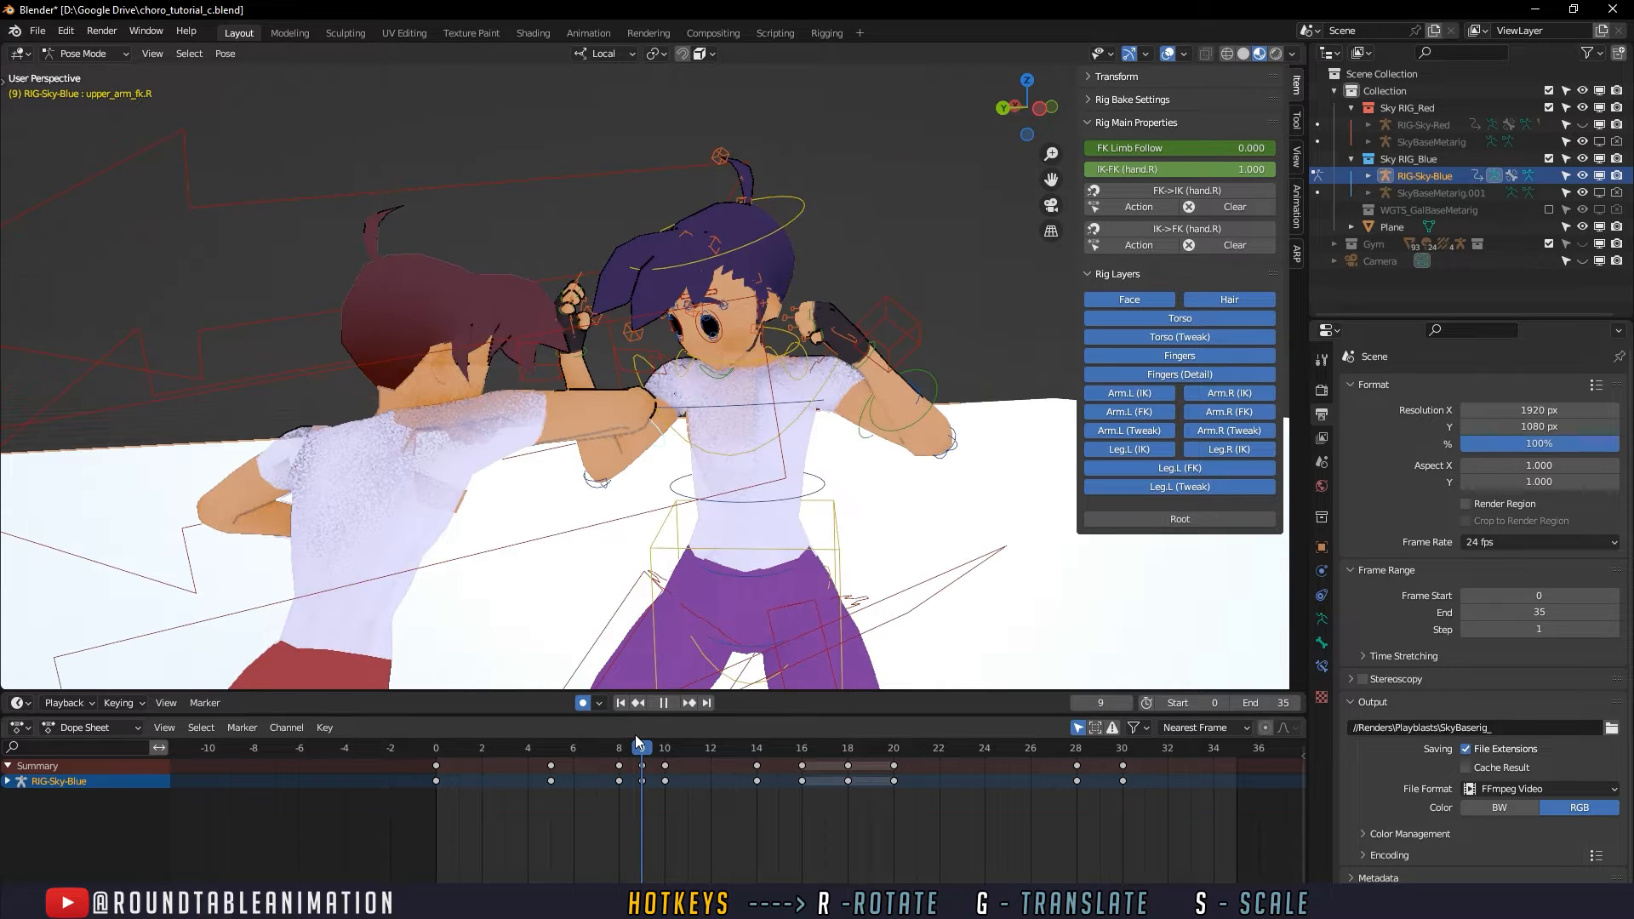
{"action": "key", "text": "space"}
{"action": "left_click_drag", "start_coordinate": [562, 749], "coordinate": [733, 737]}
{"action": "middle_click_drag", "start_coordinate": [766, 587], "coordinate": [740, 563], "text": "shift"}
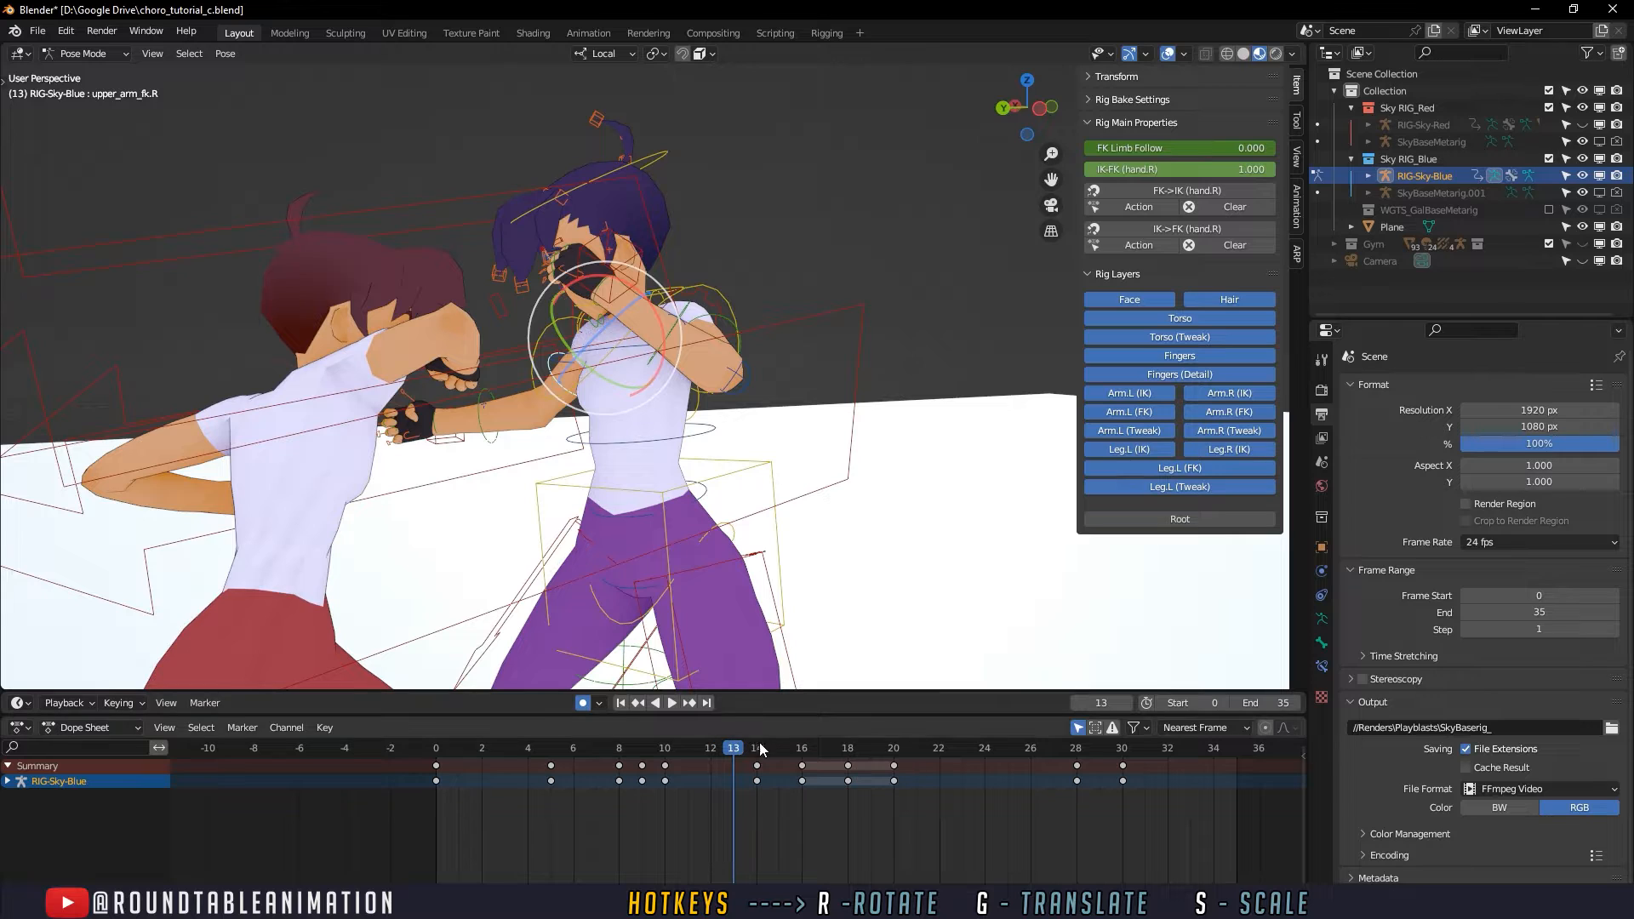
{"action": "left_click_drag", "start_coordinate": [745, 746], "coordinate": [804, 746]}
{"action": "middle_click_drag", "start_coordinate": [768, 651], "coordinate": [744, 610]}
{"action": "left_click_drag", "start_coordinate": [582, 750], "coordinate": [712, 739]}
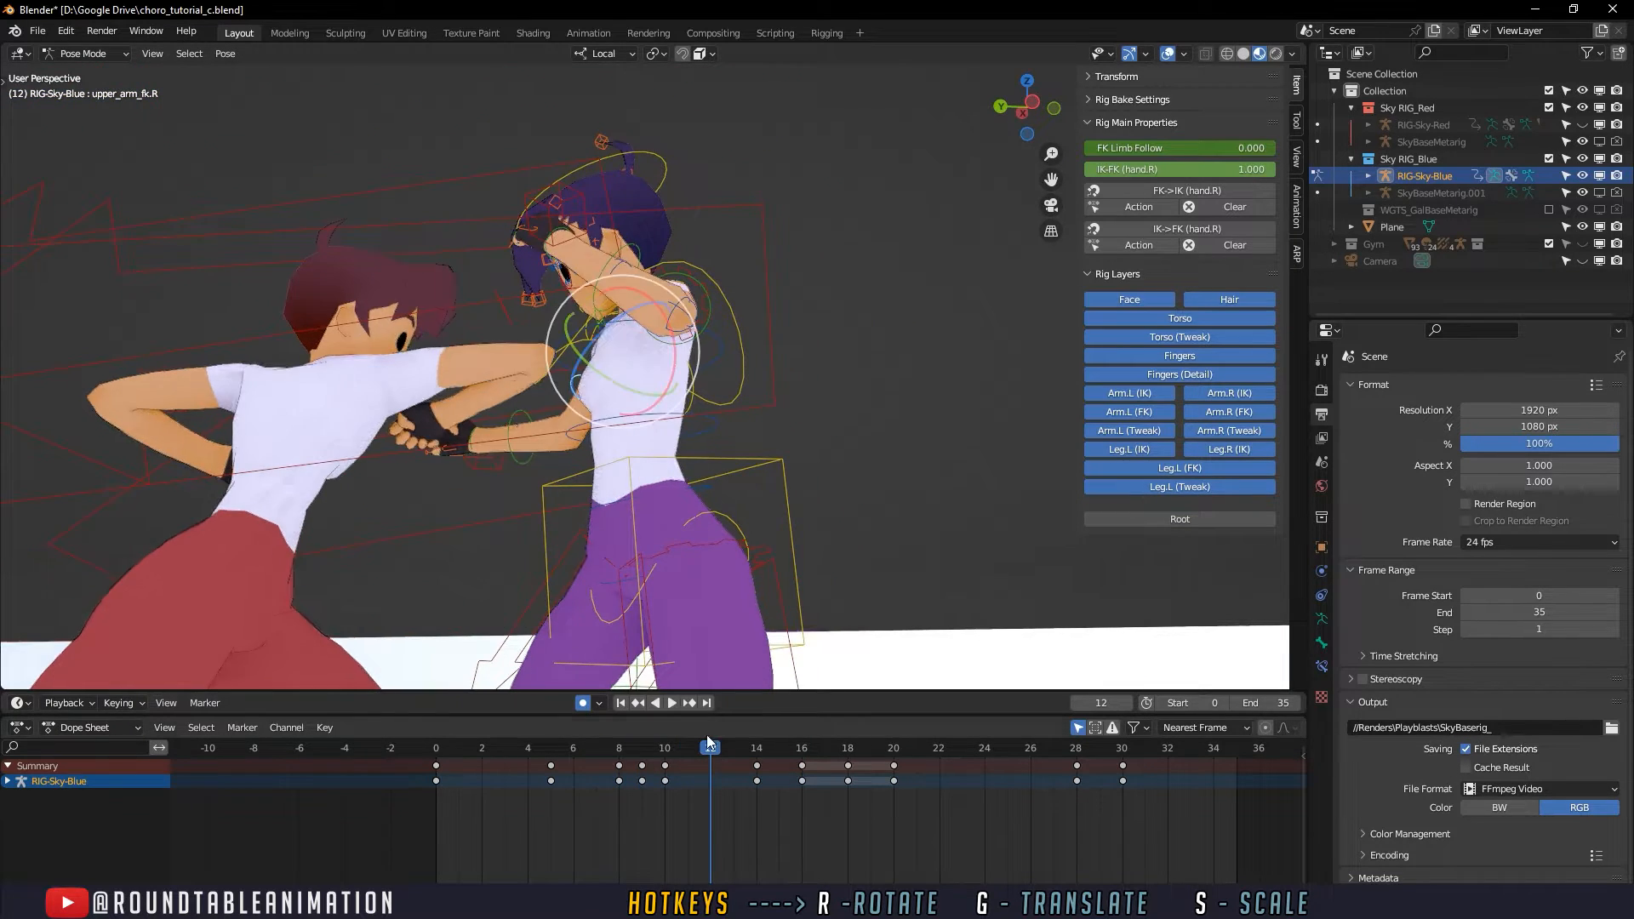
{"action": "middle_click_drag", "start_coordinate": [712, 664], "coordinate": [717, 629]}
- Select the defender's spine_fk.002 torso control and rotate it slightly at frame 8 toward the opponent
{"action": "left_click", "coordinate": [632, 456]}
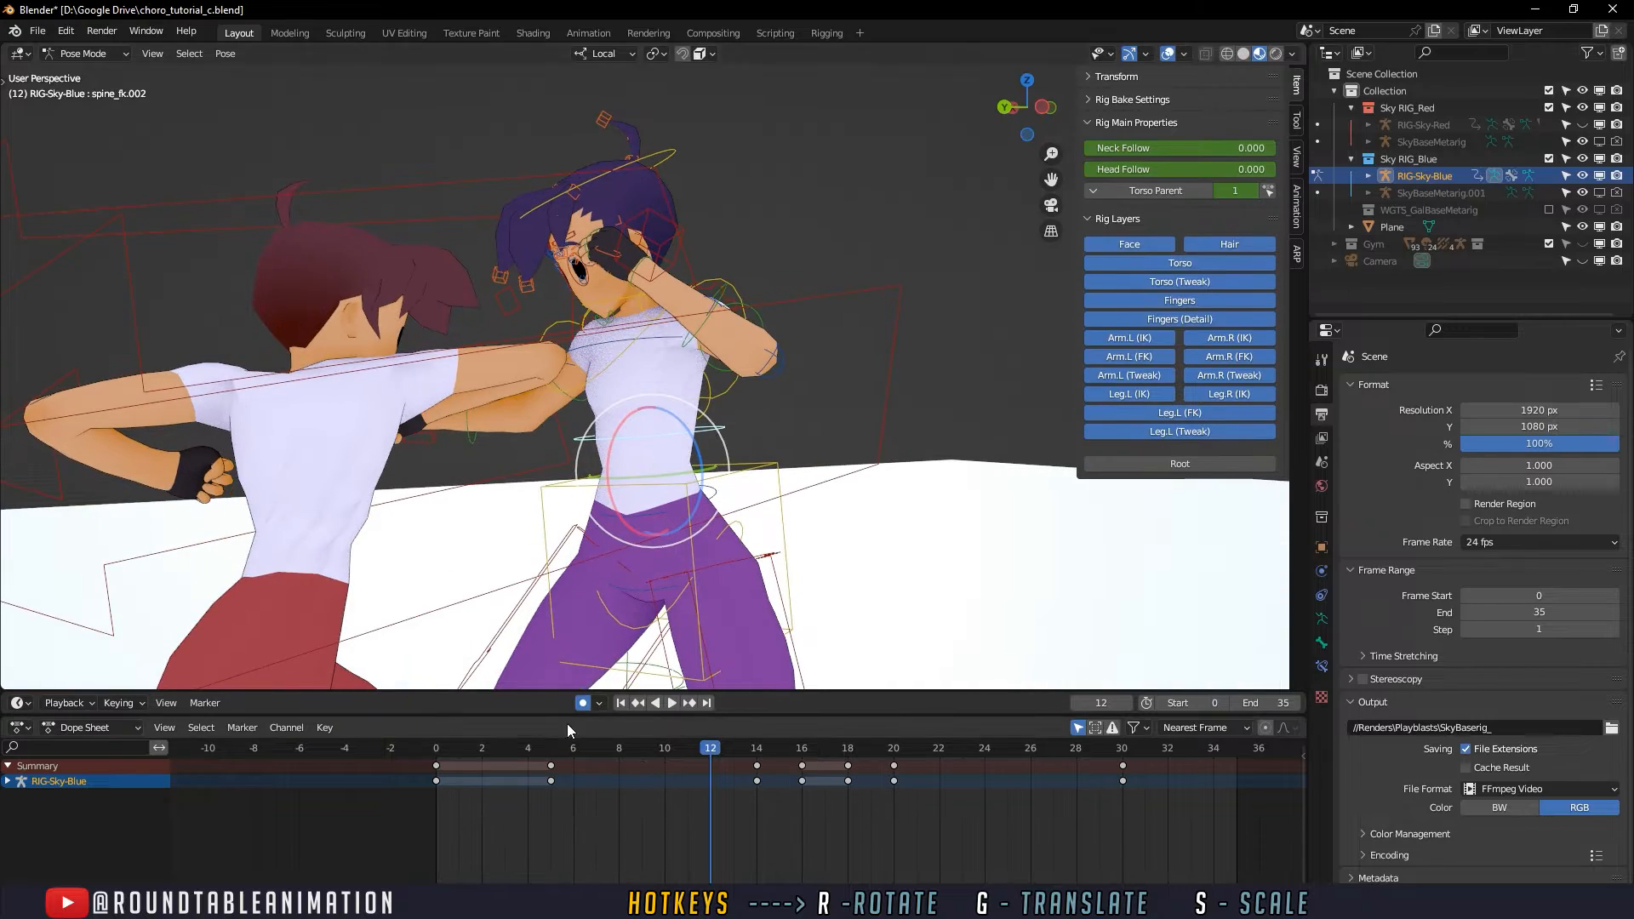
{"action": "key", "text": "space"}
{"action": "left_click_drag", "start_coordinate": [558, 764], "coordinate": [681, 758]}
{"action": "key", "text": "space"}
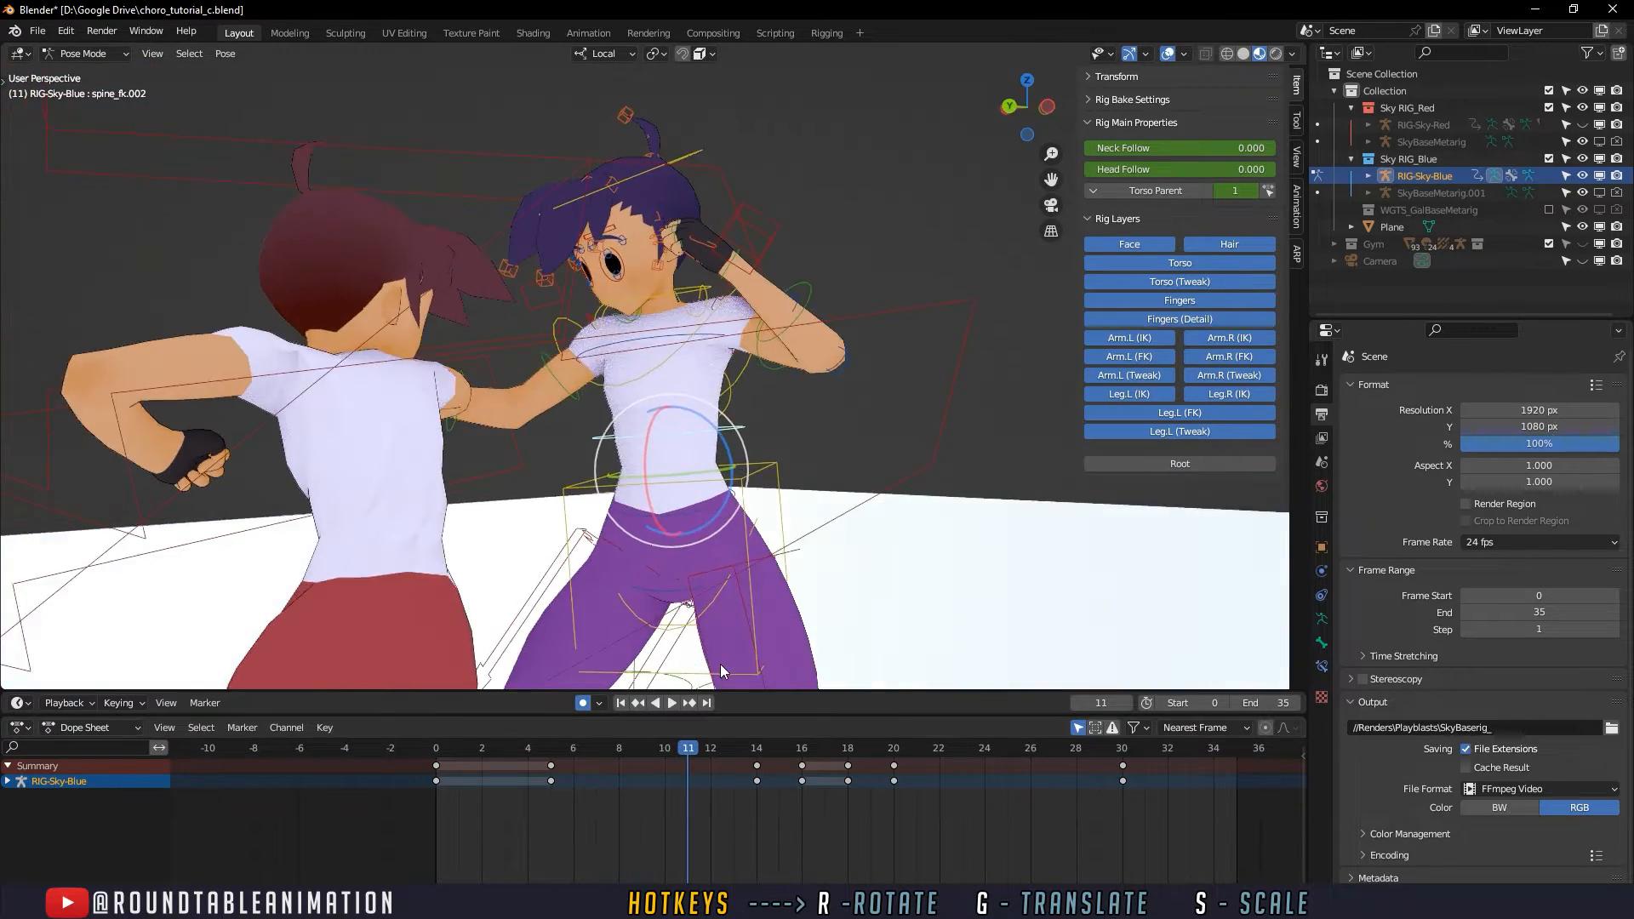
{"action": "left_click_drag", "start_coordinate": [556, 747], "coordinate": [608, 752]}
{"action": "left_click", "coordinate": [613, 753]}
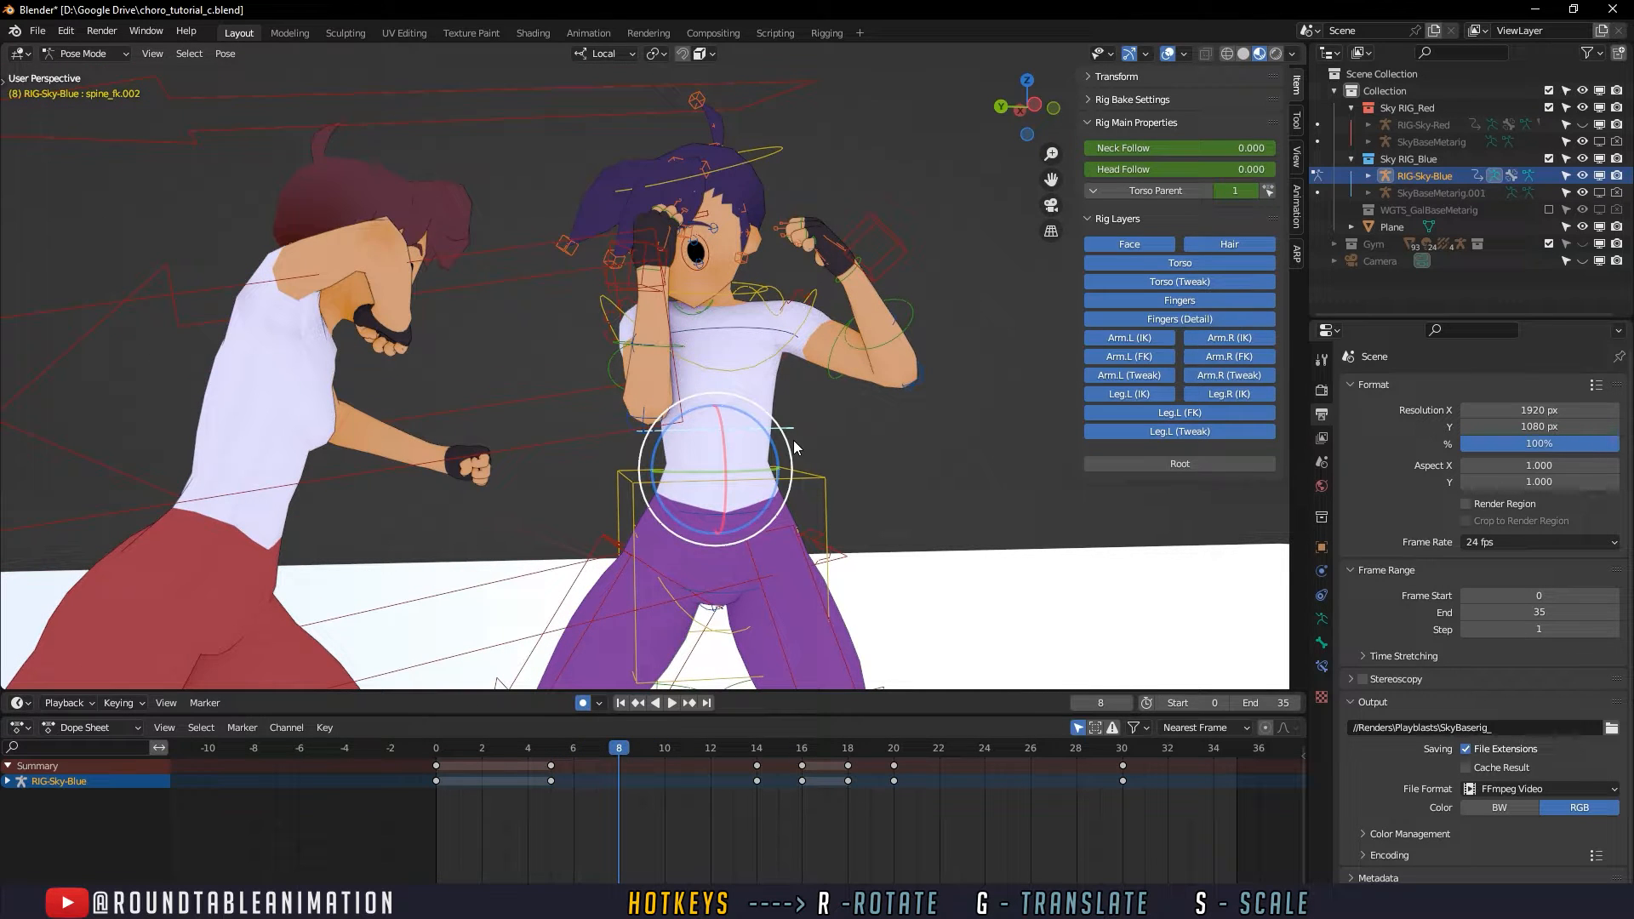
{"action": "key", "text": "r"}
{"action": "left_click", "coordinate": [788, 439]}
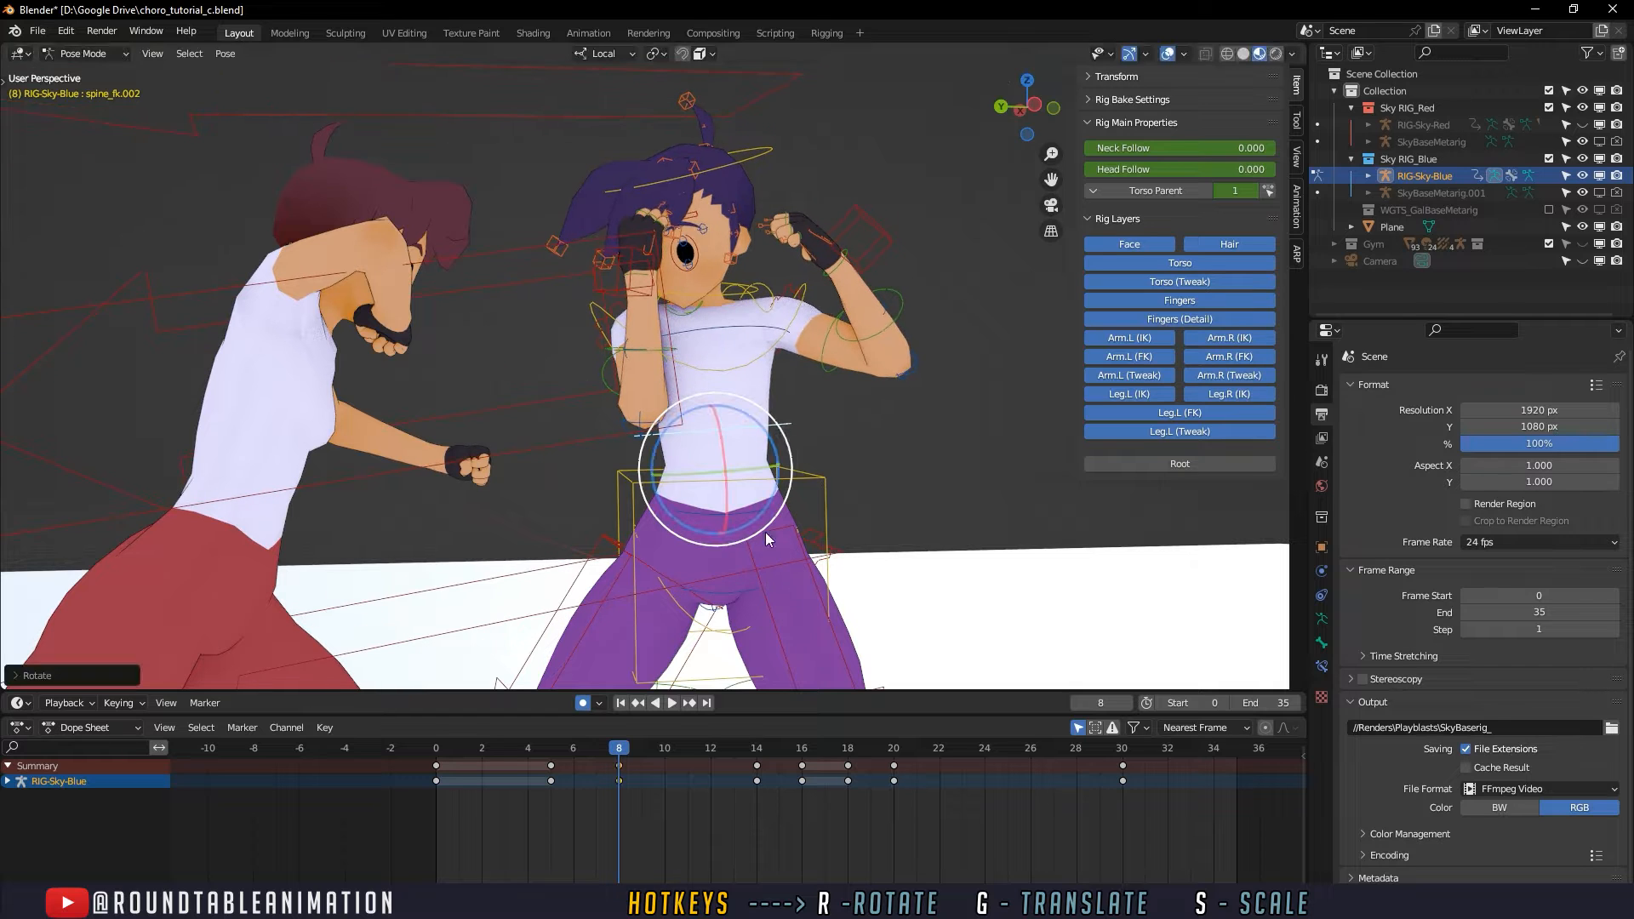
- Rotate the defender's spine_fk.002 torso control at frame 12, refining the pose with a trackball rotation
{"action": "left_click", "coordinate": [673, 702]}
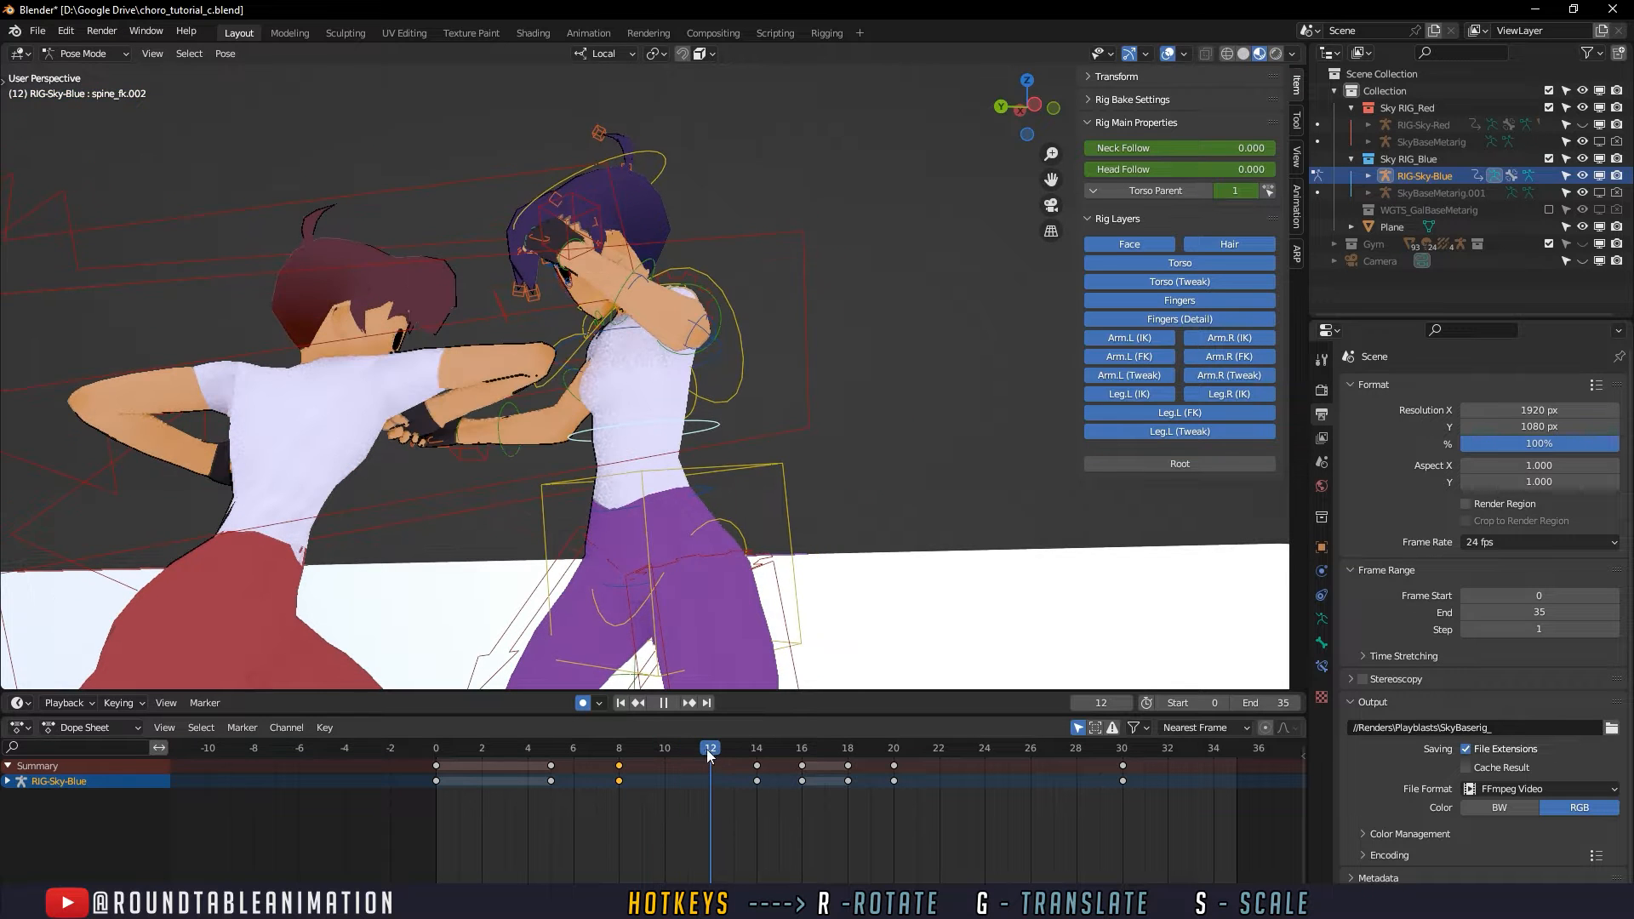
{"action": "mouse_move", "coordinate": [727, 749]}
{"action": "left_mouse_down"}
{"action": "mouse_move", "coordinate": [632, 759]}
{"action": "mouse_move", "coordinate": [704, 759]}
{"action": "left_mouse_up"}
{"action": "middle_click_drag", "start_coordinate": [656, 674], "coordinate": [718, 431]}
{"action": "key", "text": "r"}
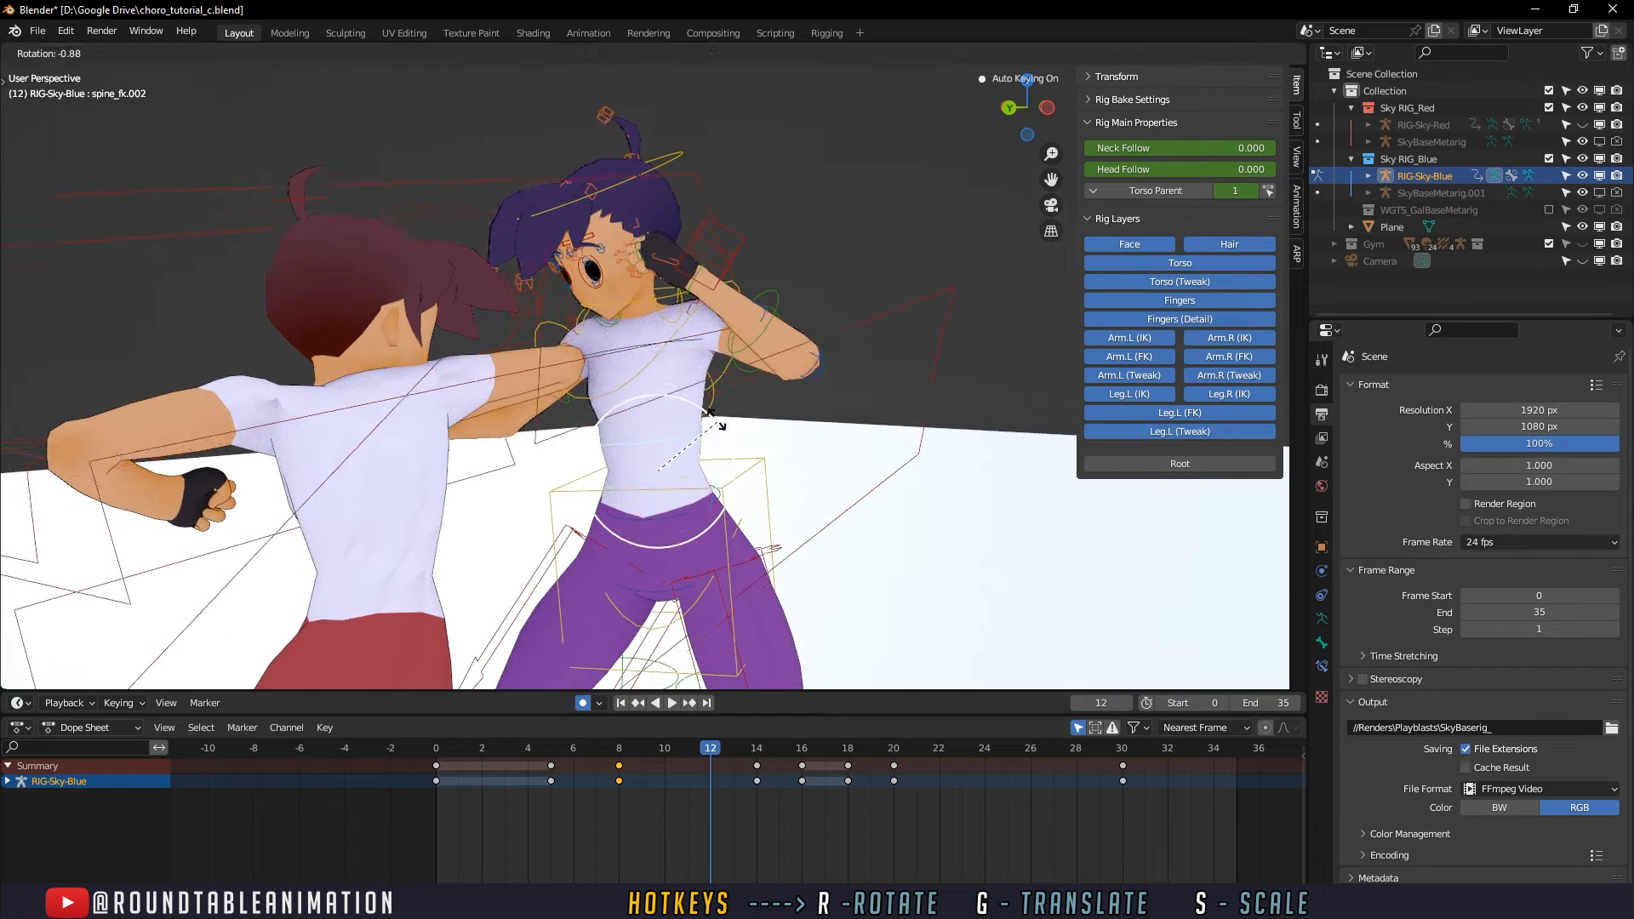
{"action": "left_click", "coordinate": [711, 418]}
{"action": "key", "text": "r"}
{"action": "key", "text": "r"}
{"action": "left_click", "coordinate": [669, 426]}
- Play the fight from frame 0 and scrub up to frame 16 to review the defender's revised torso motion
{"action": "mouse_move", "coordinate": [669, 426]}
{"action": "middle_mouse_down"}
{"action": "mouse_move", "coordinate": [621, 409]}
{"action": "mouse_move", "coordinate": [665, 412]}
{"action": "middle_mouse_up"}
{"action": "key", "text": "space"}
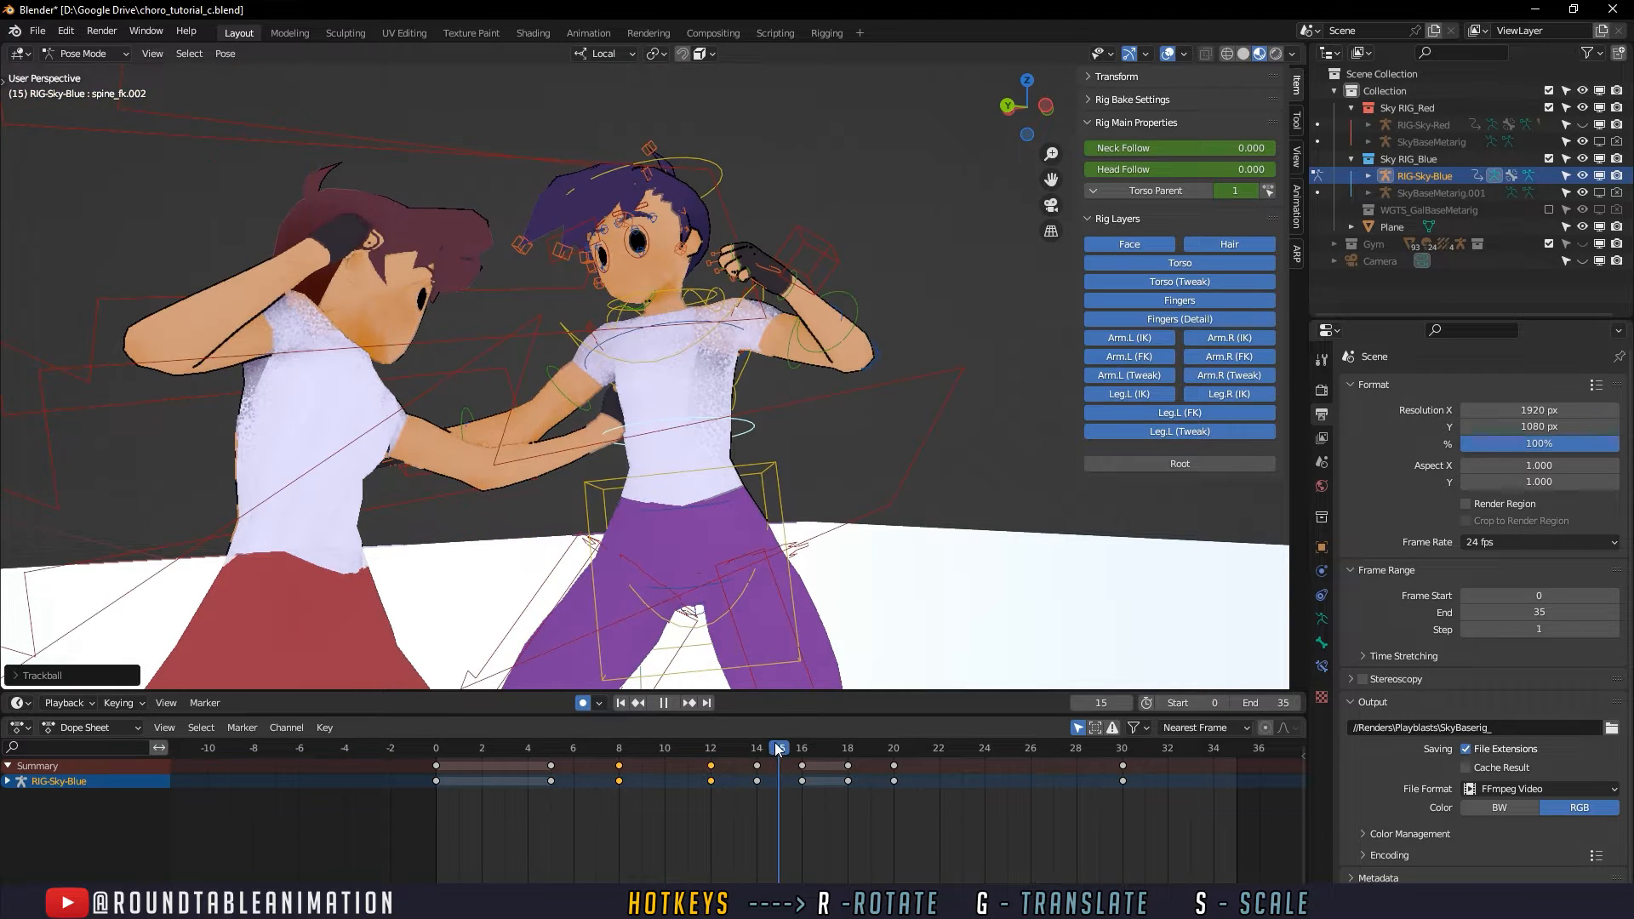
{"action": "left_click_drag", "start_coordinate": [762, 743], "coordinate": [795, 744]}
{"action": "middle_click_drag", "start_coordinate": [753, 545], "coordinate": [634, 558]}
{"action": "left_click", "coordinate": [622, 704]}
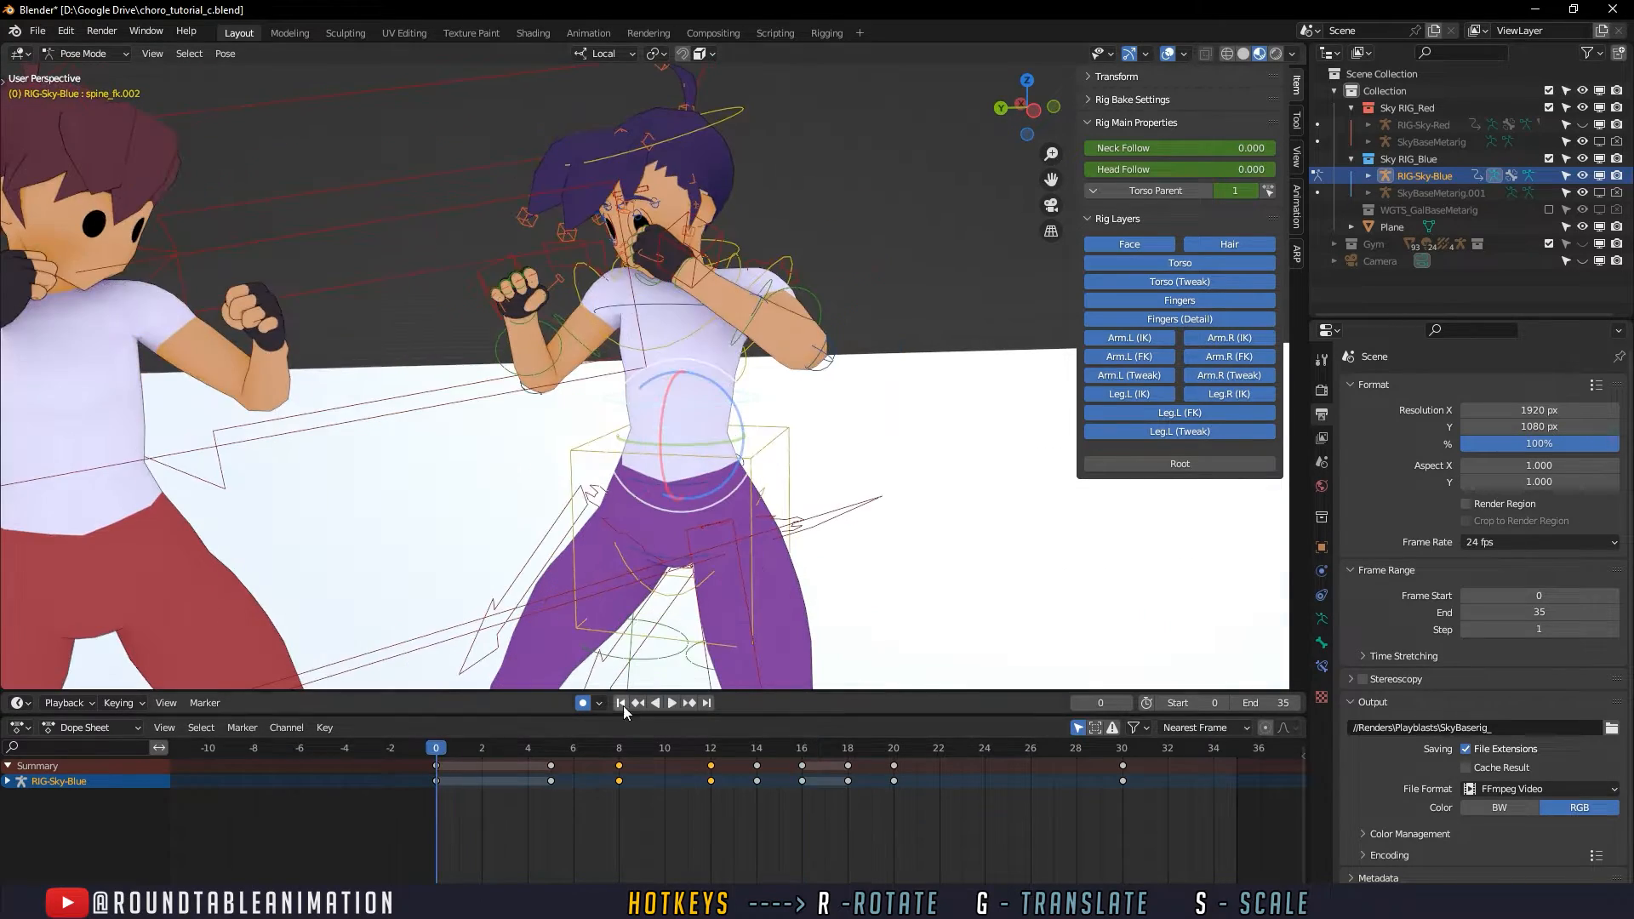
{"action": "left_click", "coordinate": [671, 703]}
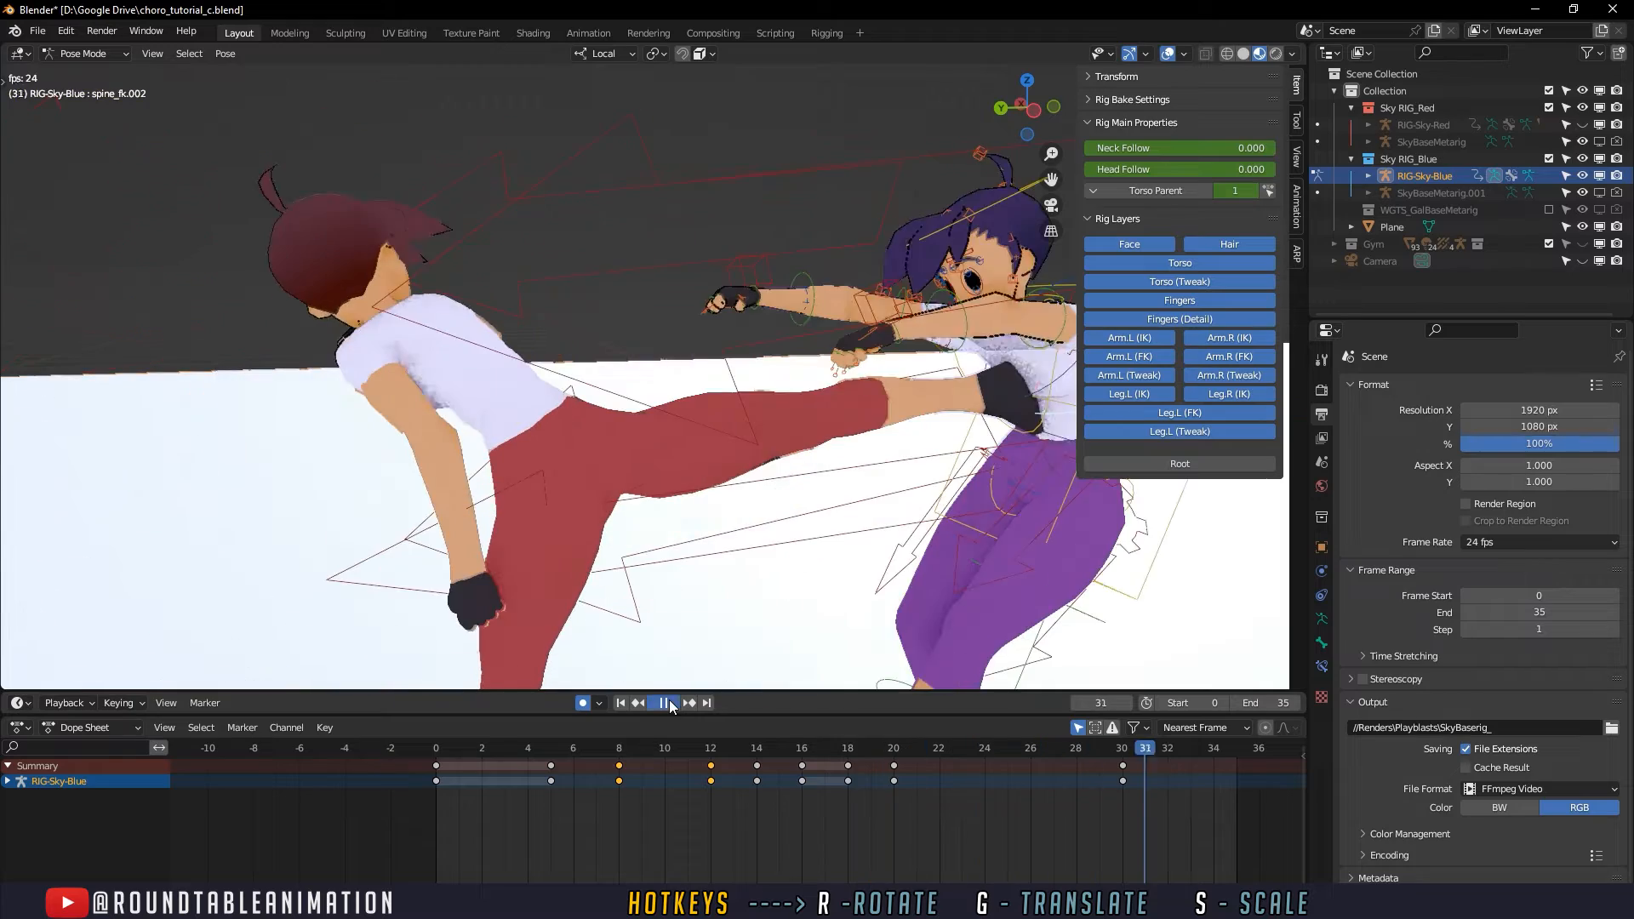
{"action": "left_click_drag", "start_coordinate": [439, 746], "coordinate": [798, 609]}
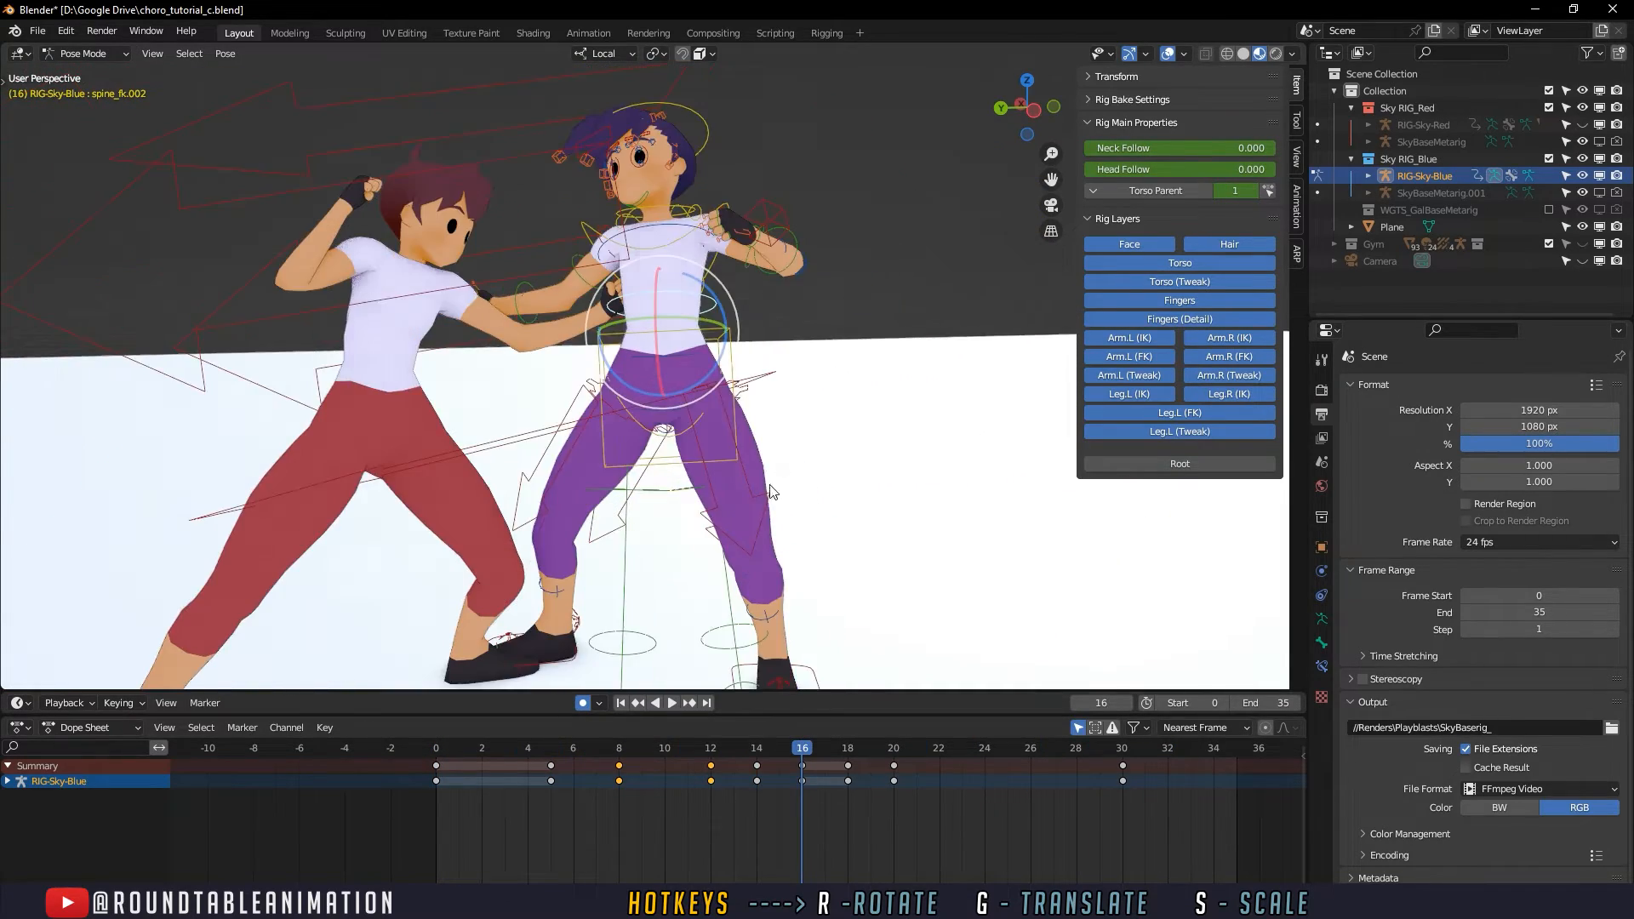
- Play the fight from the start and view the defender's reactions to the punches from different angles
{"action": "middle_click_drag", "start_coordinate": [613, 670], "coordinate": [722, 429]}
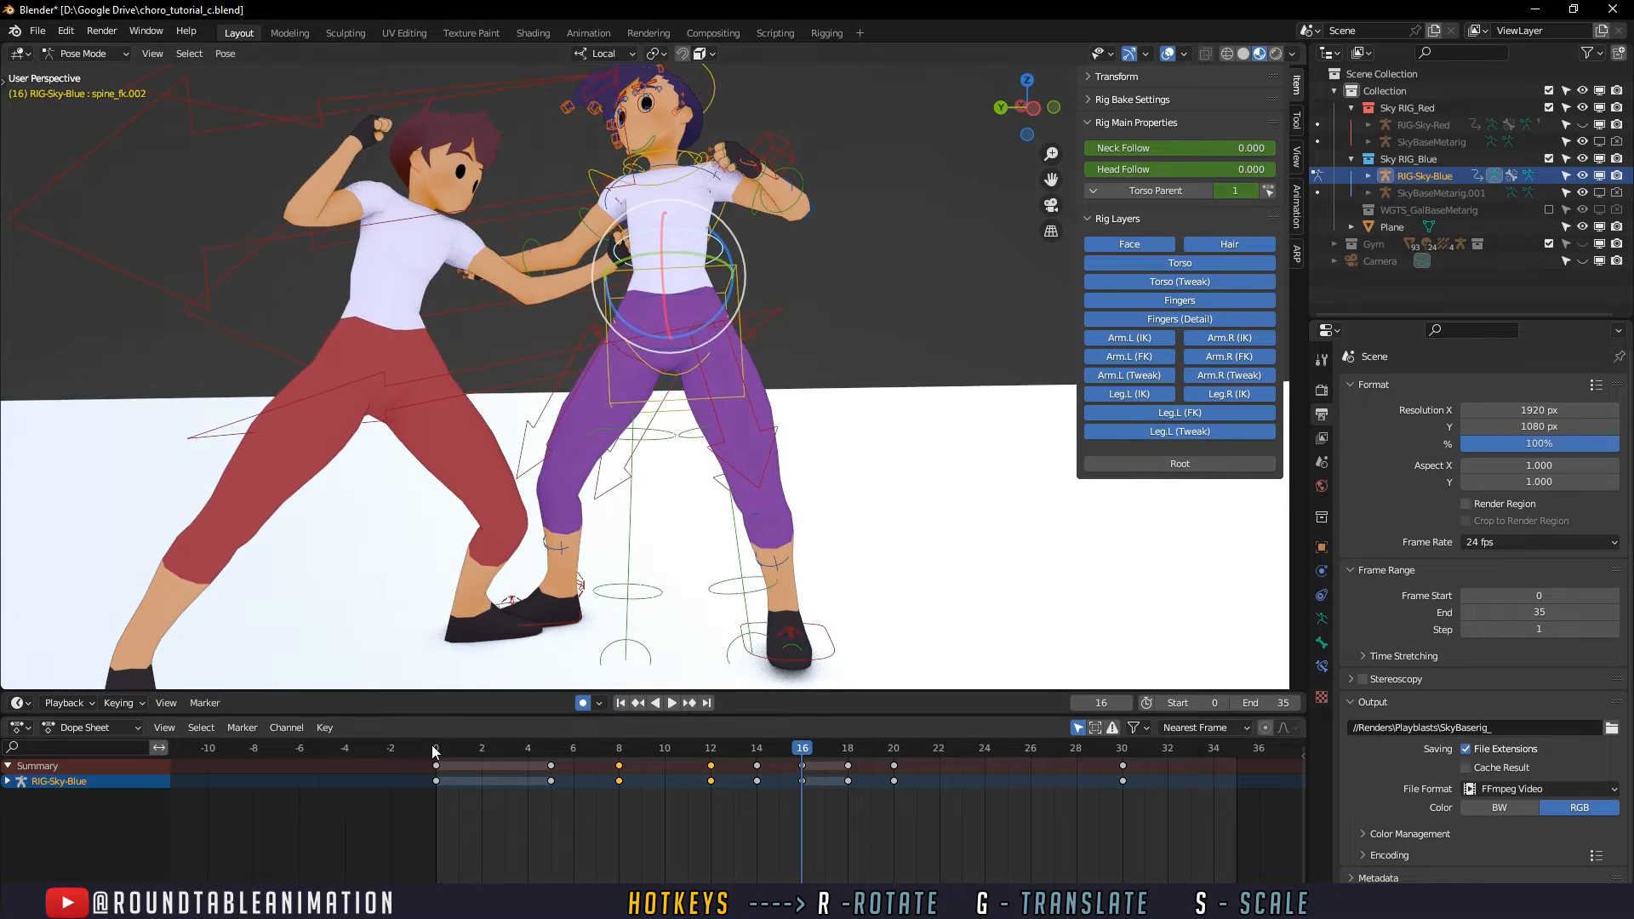
{"action": "left_click_drag", "start_coordinate": [434, 751], "coordinate": [540, 749]}
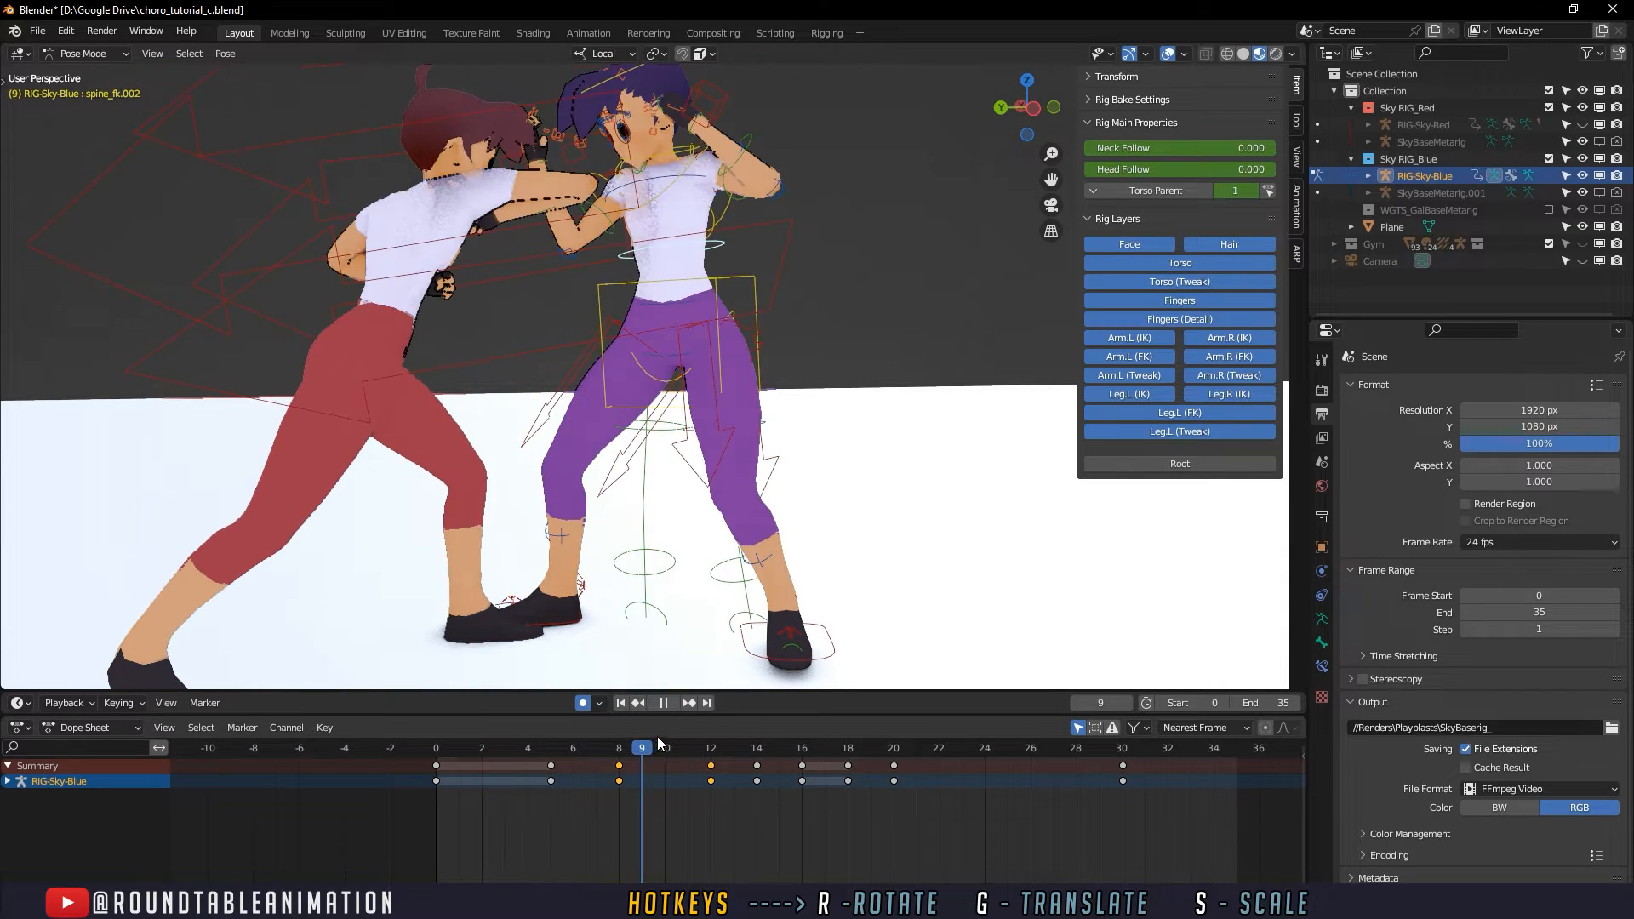
{"action": "key", "text": "space"}
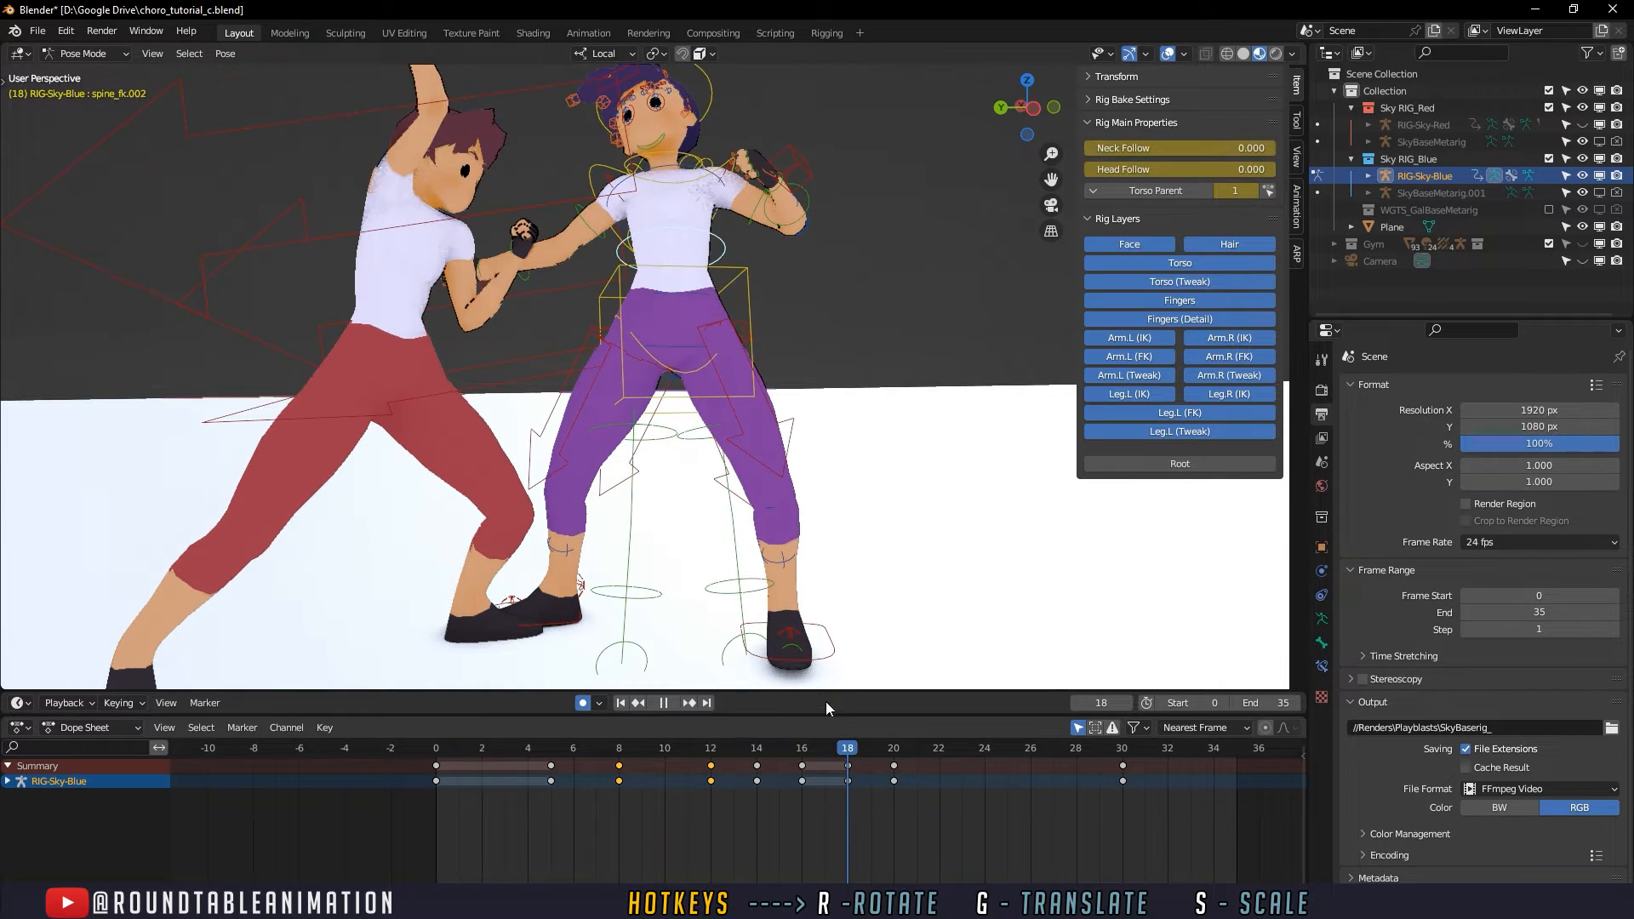
{"action": "middle_click_drag", "start_coordinate": [749, 594], "coordinate": [710, 542], "text": "shift"}
{"action": "left_click", "coordinate": [436, 749]}
{"action": "key", "text": "space"}
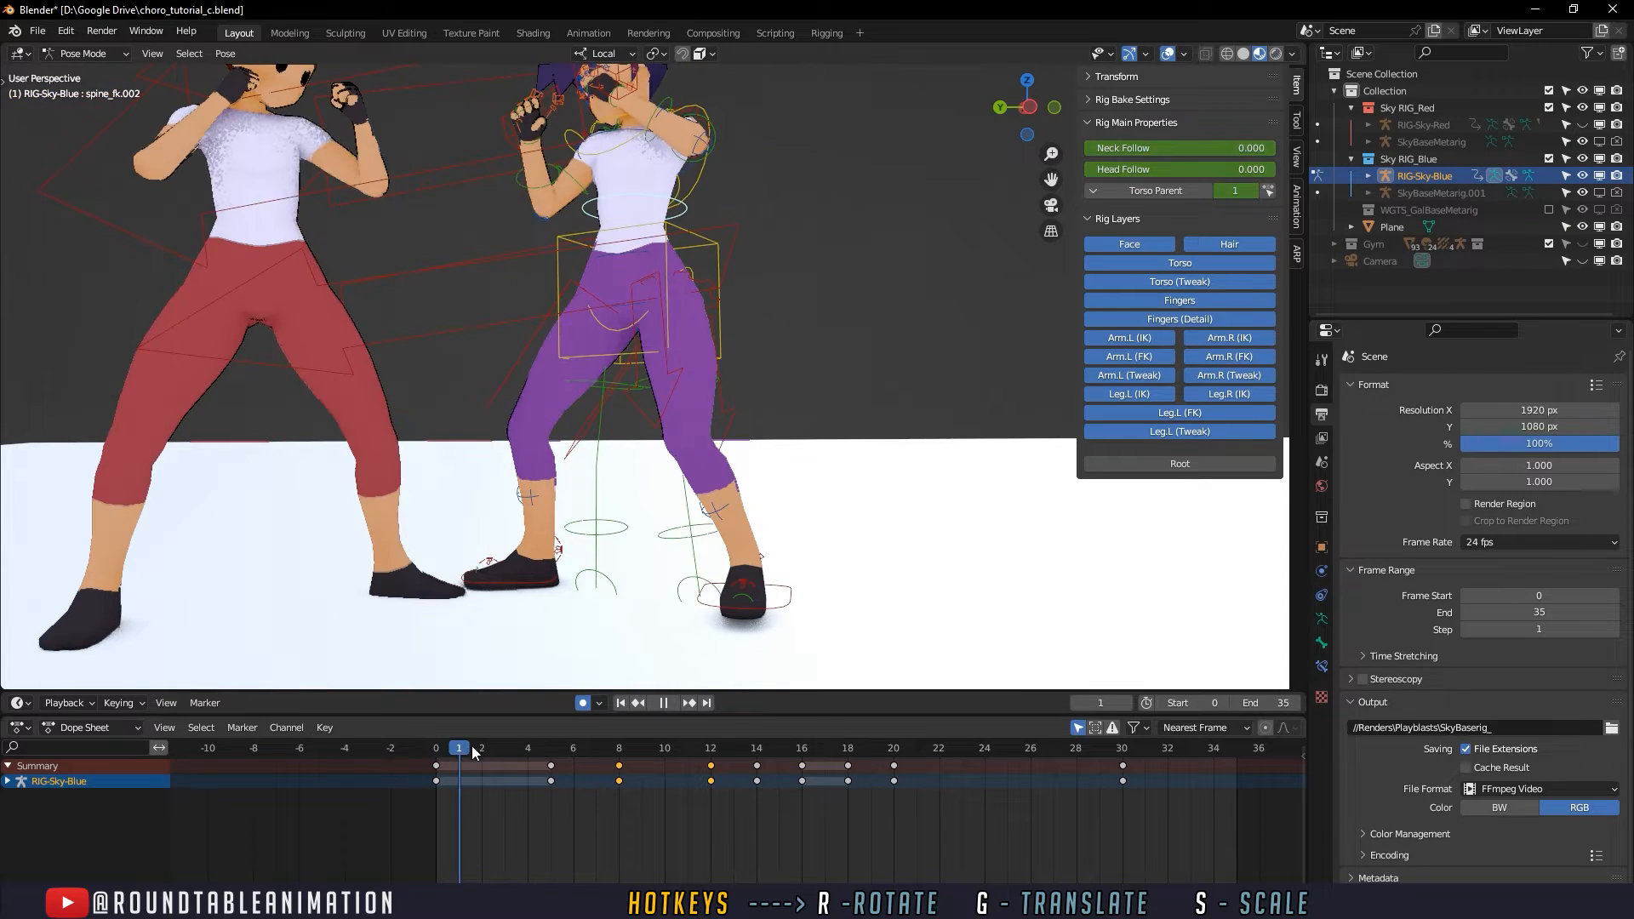
- Select the defender's foot_ik.L control and lower the foot slightly toward the ground at frame 0
{"action": "left_click_drag", "start_coordinate": [636, 735], "coordinate": [536, 758]}
{"action": "middle_click_drag", "start_coordinate": [637, 637], "coordinate": [583, 607]}
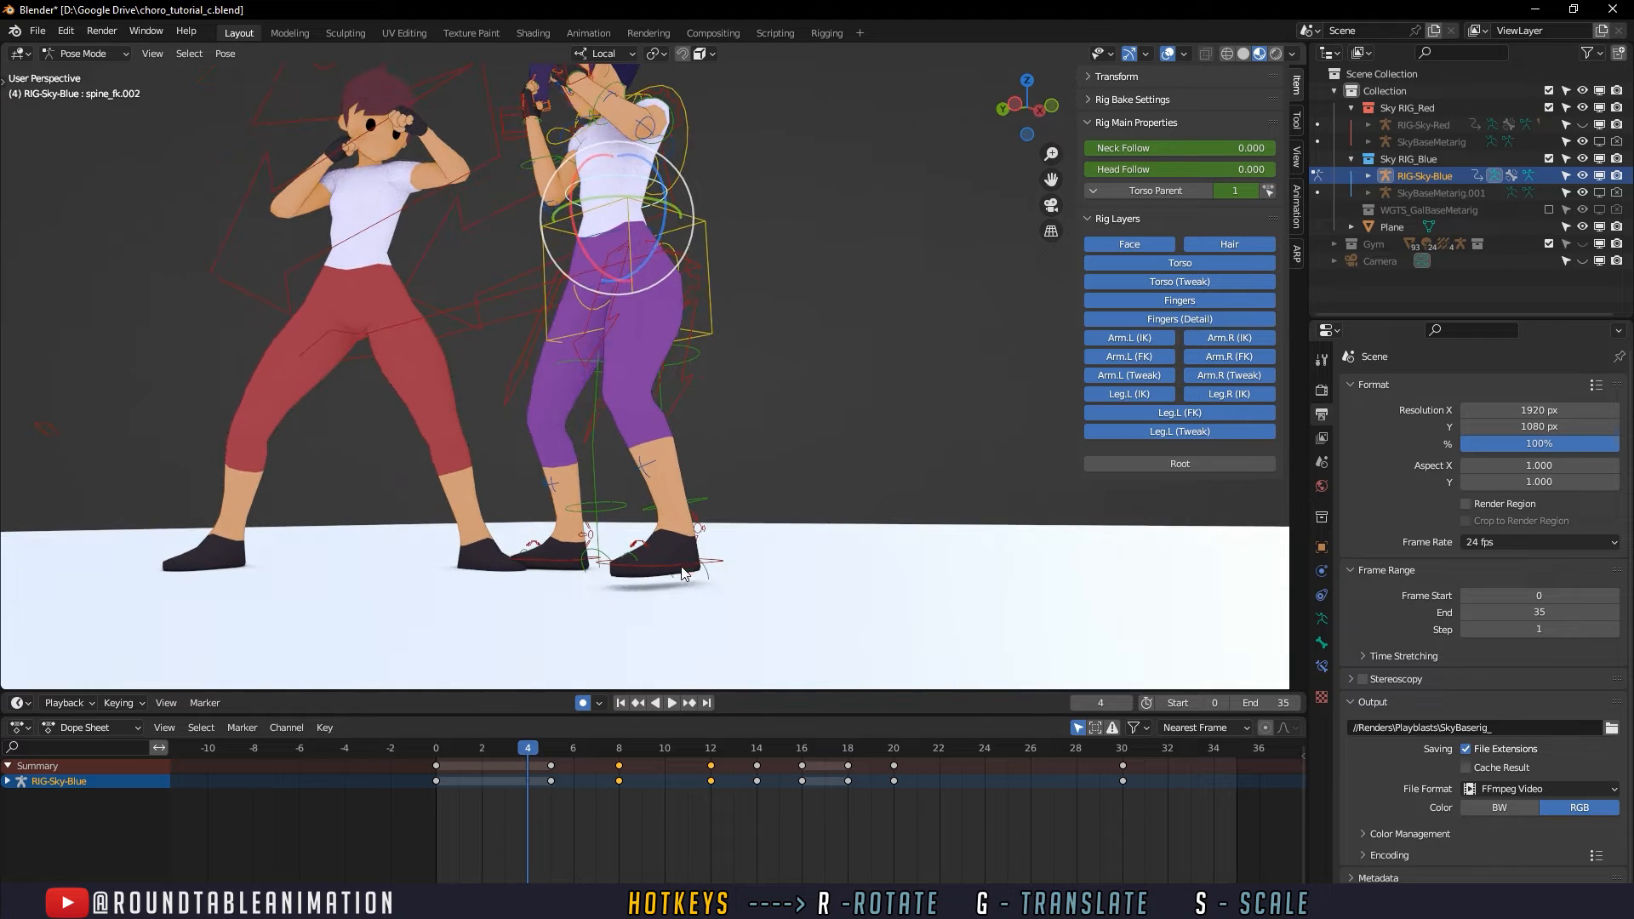
{"action": "left_click", "coordinate": [683, 566]}
{"action": "left_click", "coordinate": [436, 753]}
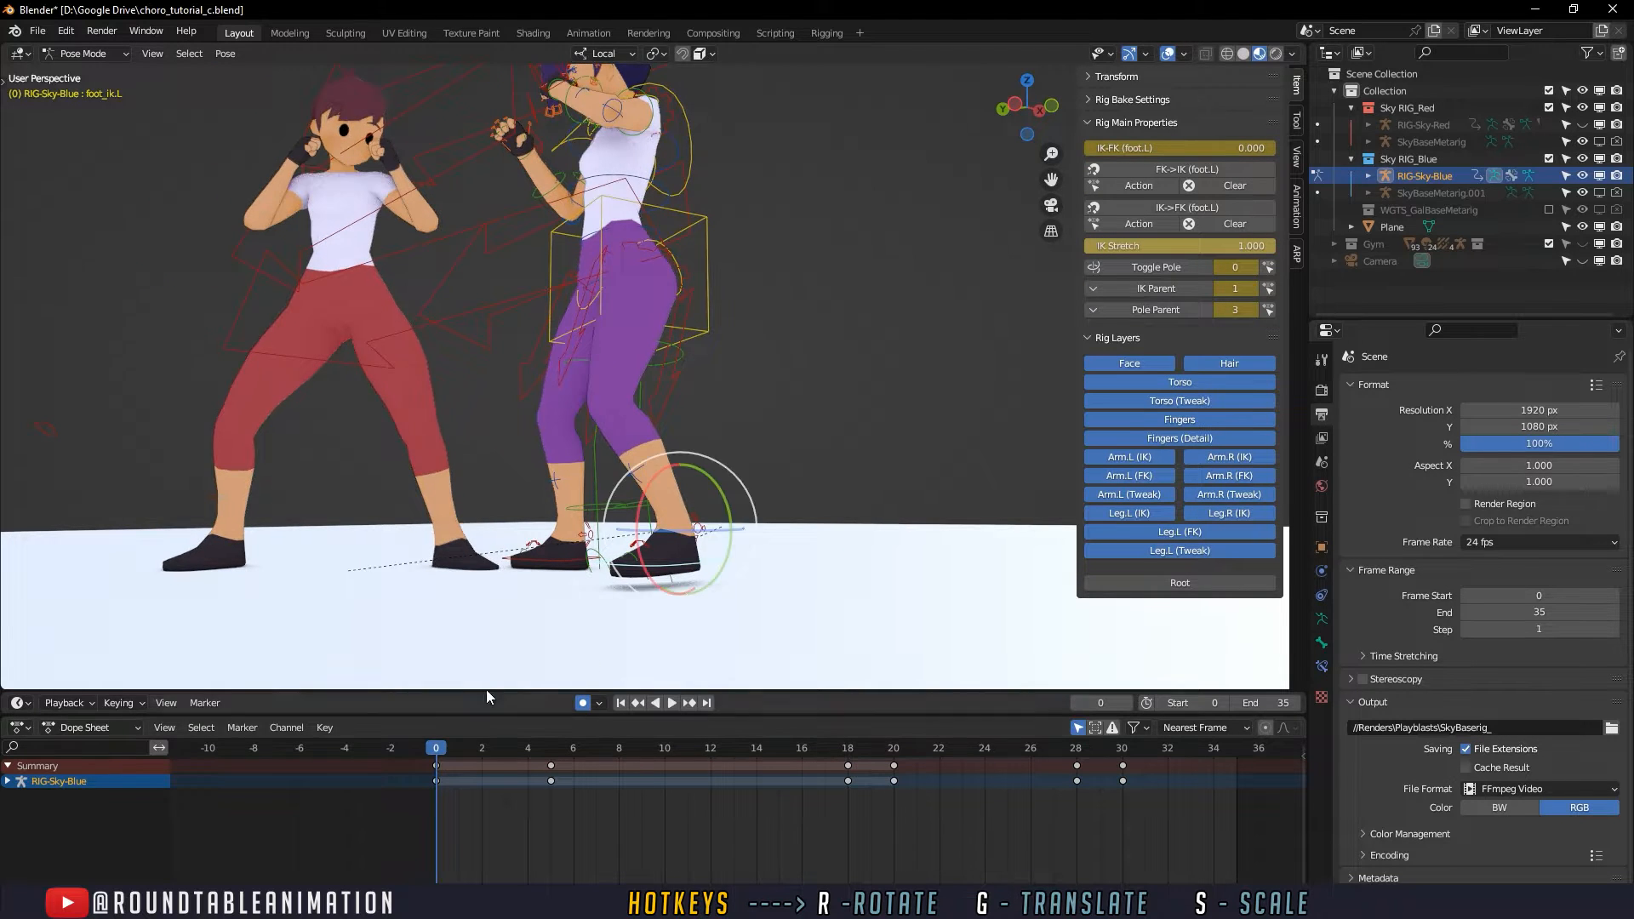
{"action": "middle_click_drag", "start_coordinate": [563, 669], "coordinate": [540, 670]}
{"action": "key", "text": "w"}
{"action": "left_click_drag", "start_coordinate": [707, 471], "coordinate": [707, 482]}
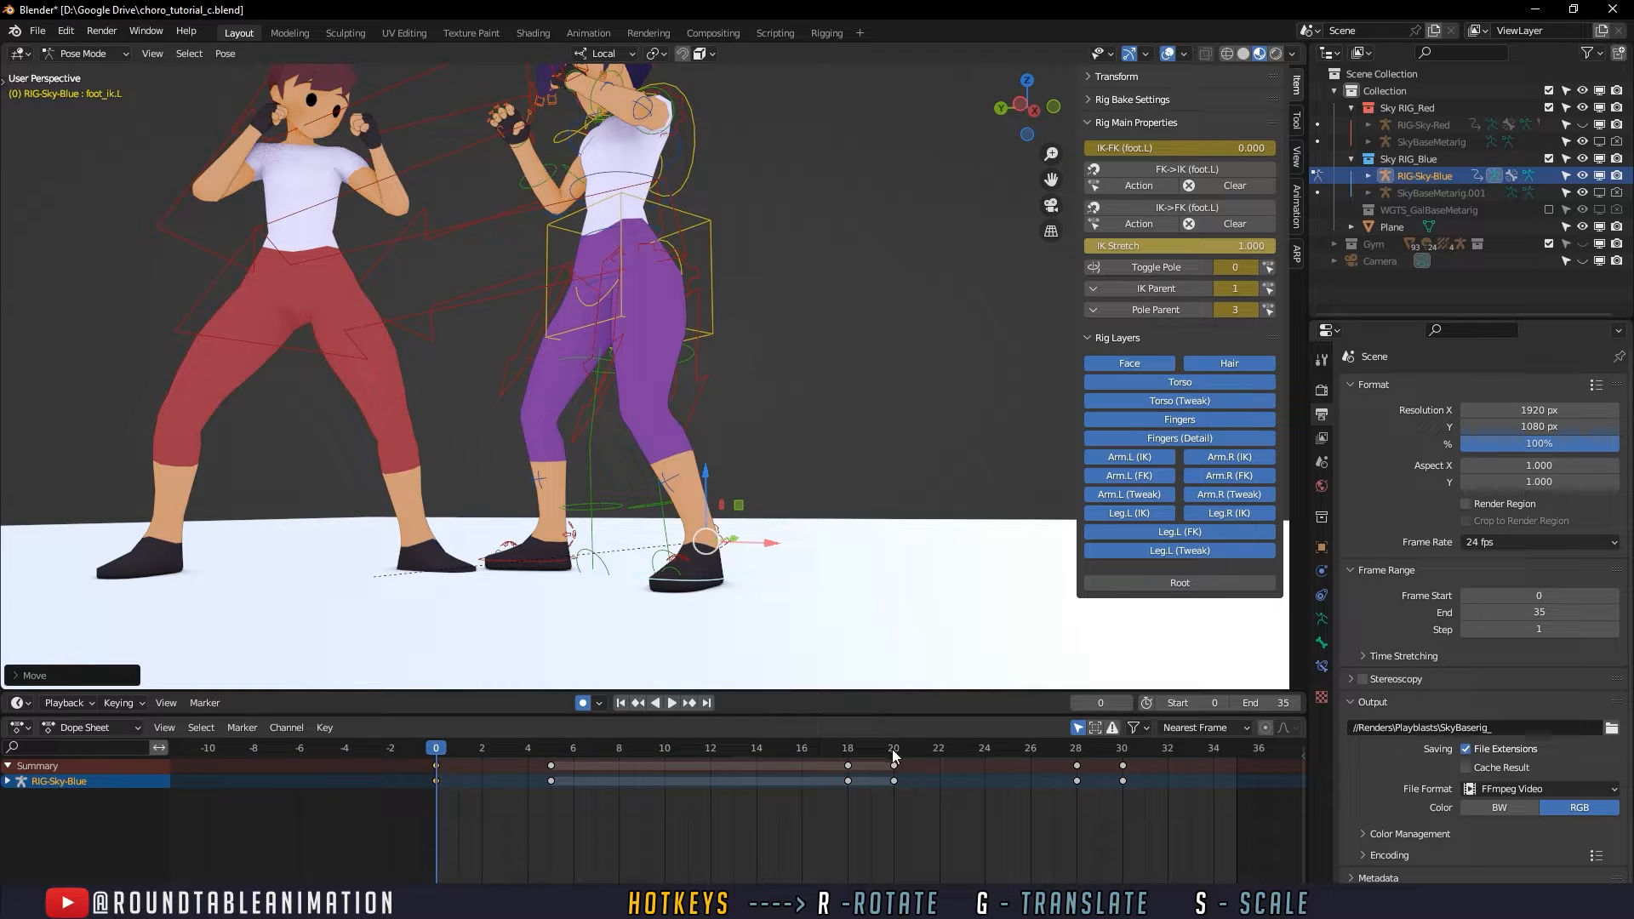
- Copy the left foot control's frame 0 pose to frame 20 and delete its keys from frames 5 to 18
{"action": "left_click", "coordinate": [441, 798]}
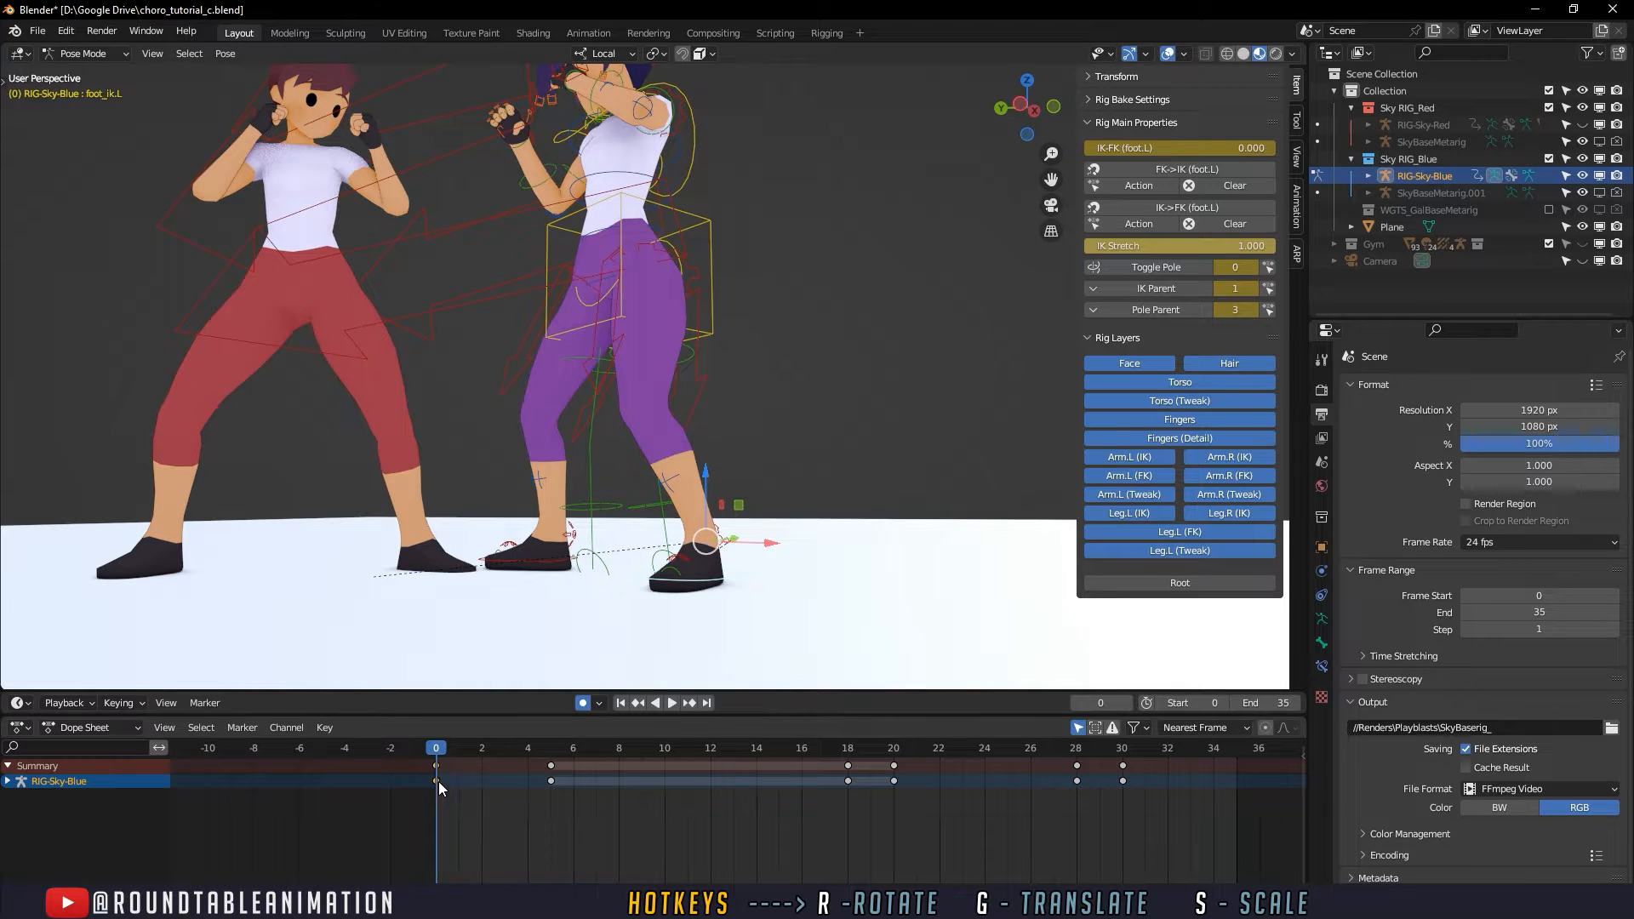
{"action": "left_click", "coordinate": [893, 747]}
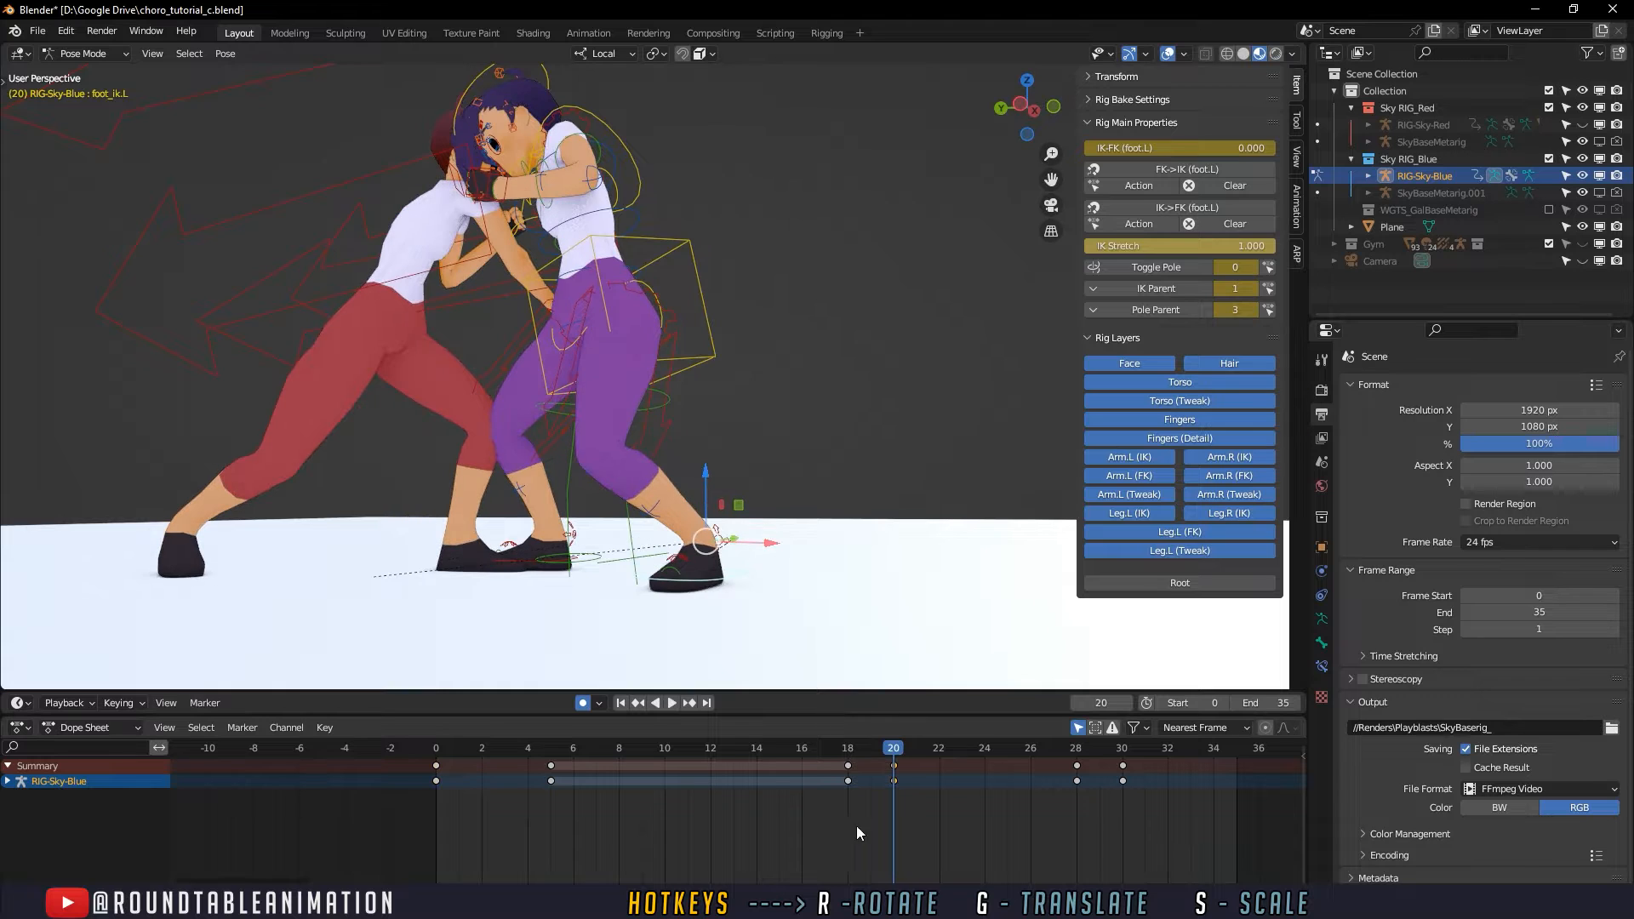
{"action": "left_click_drag", "start_coordinate": [854, 790], "coordinate": [536, 777]}
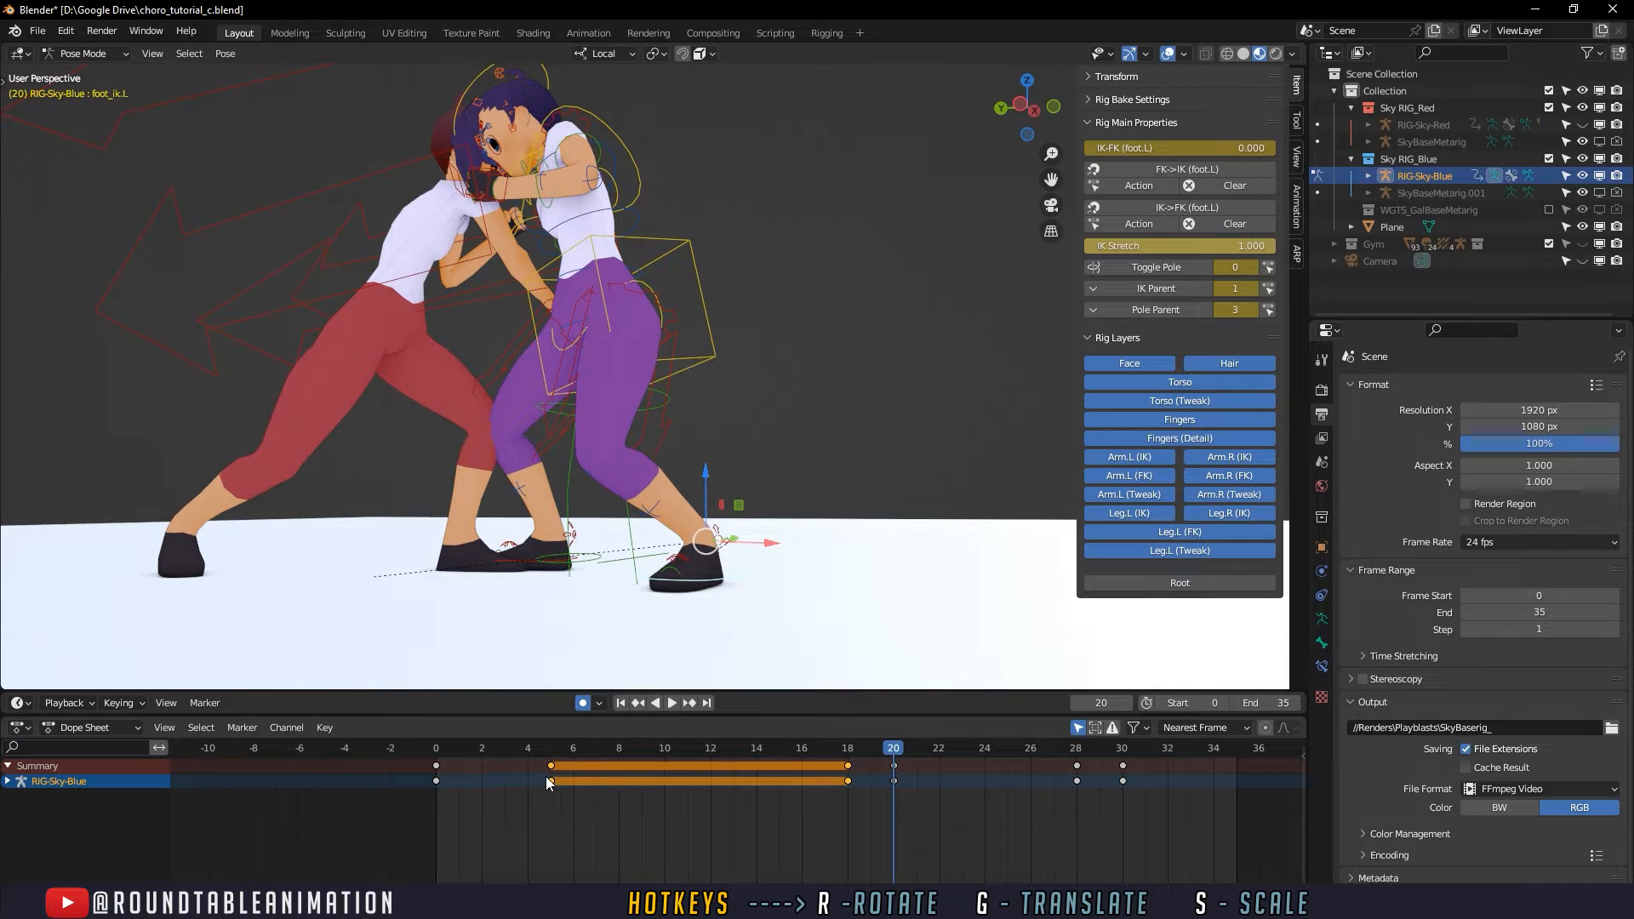
{"action": "key", "text": "Delete"}
- Play and scrub the opening frames up to frame 15 to examine the defender's planted foot and right guard hand
{"action": "key", "text": "space"}
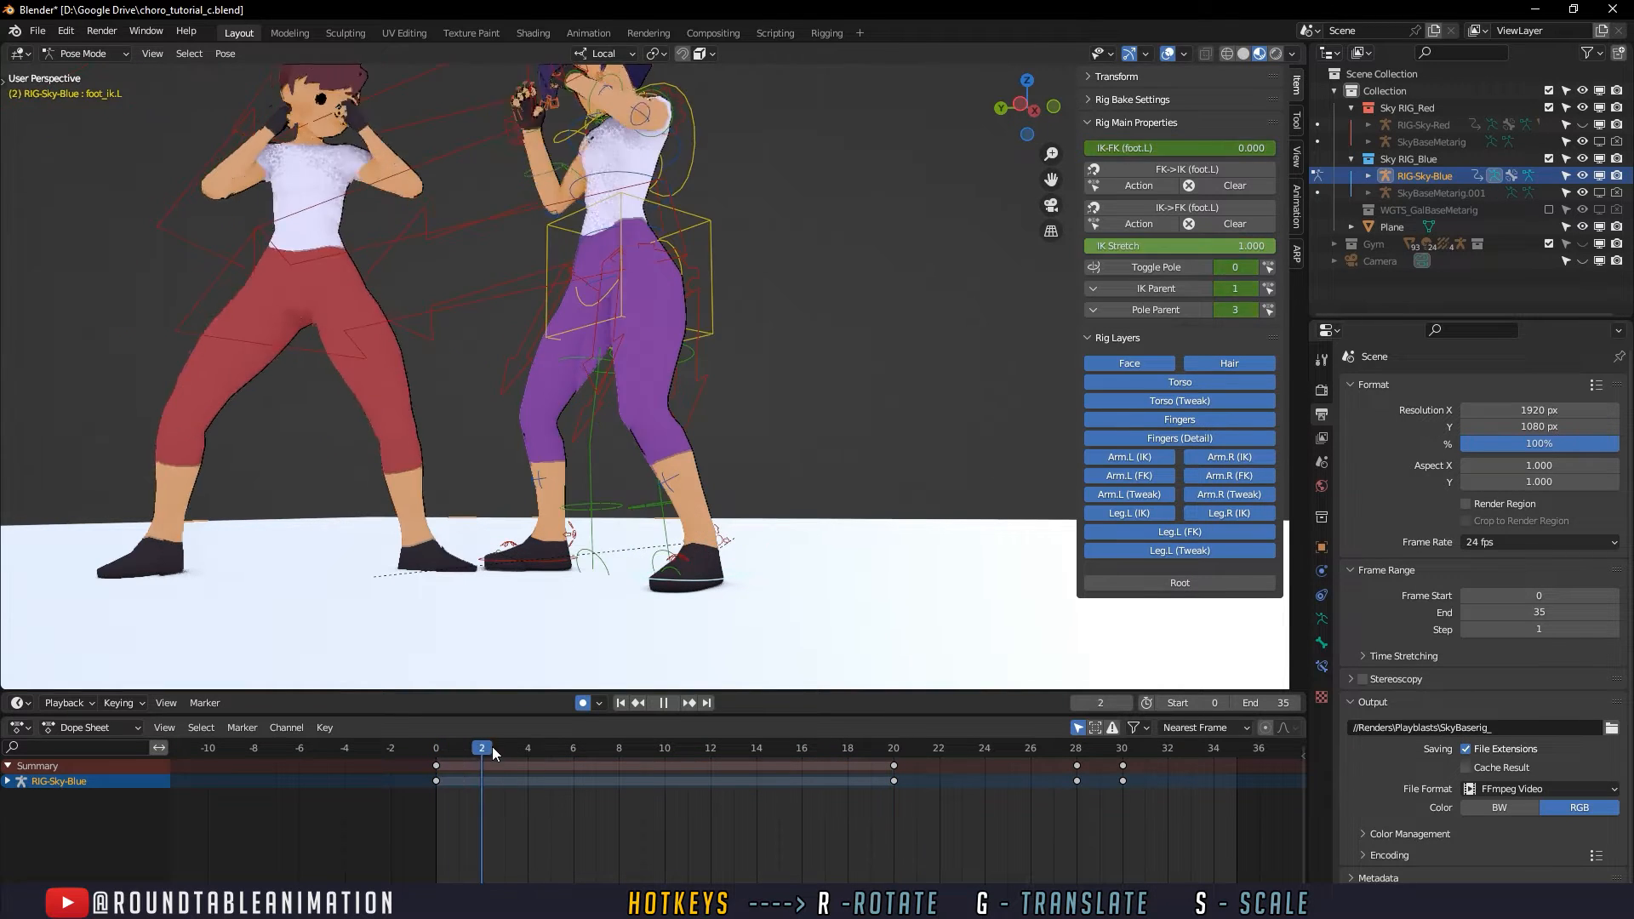
{"action": "left_click_drag", "start_coordinate": [697, 747], "coordinate": [778, 739]}
{"action": "middle_click_drag", "start_coordinate": [732, 511], "coordinate": [649, 596]}
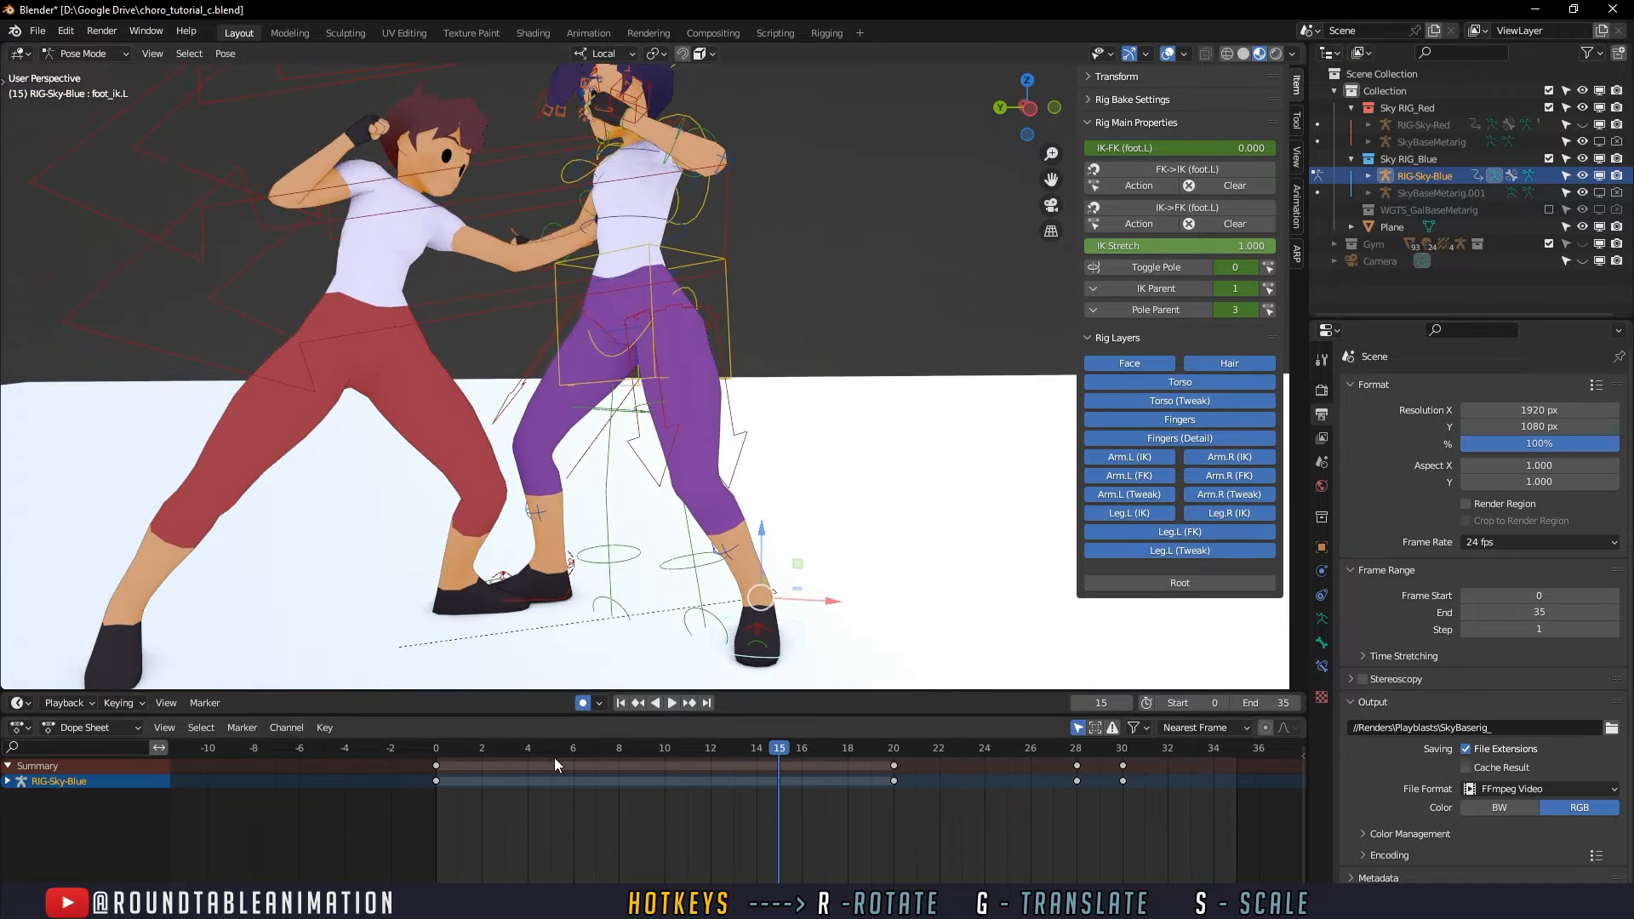
{"action": "key", "text": "space"}
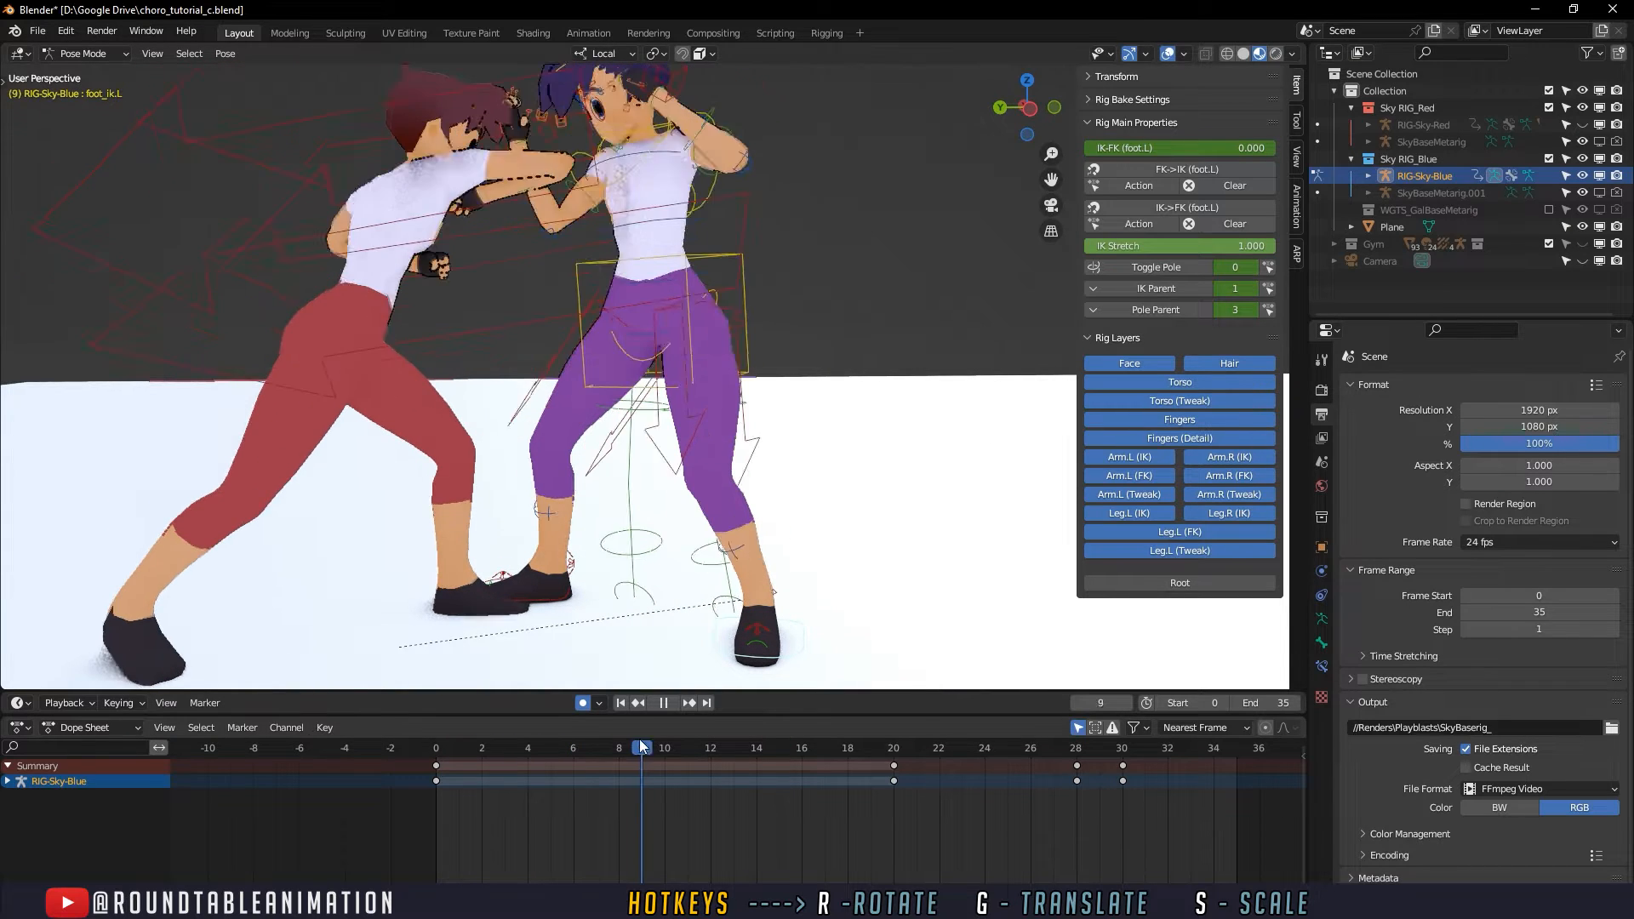
{"action": "left_click_drag", "start_coordinate": [681, 734], "coordinate": [435, 749]}
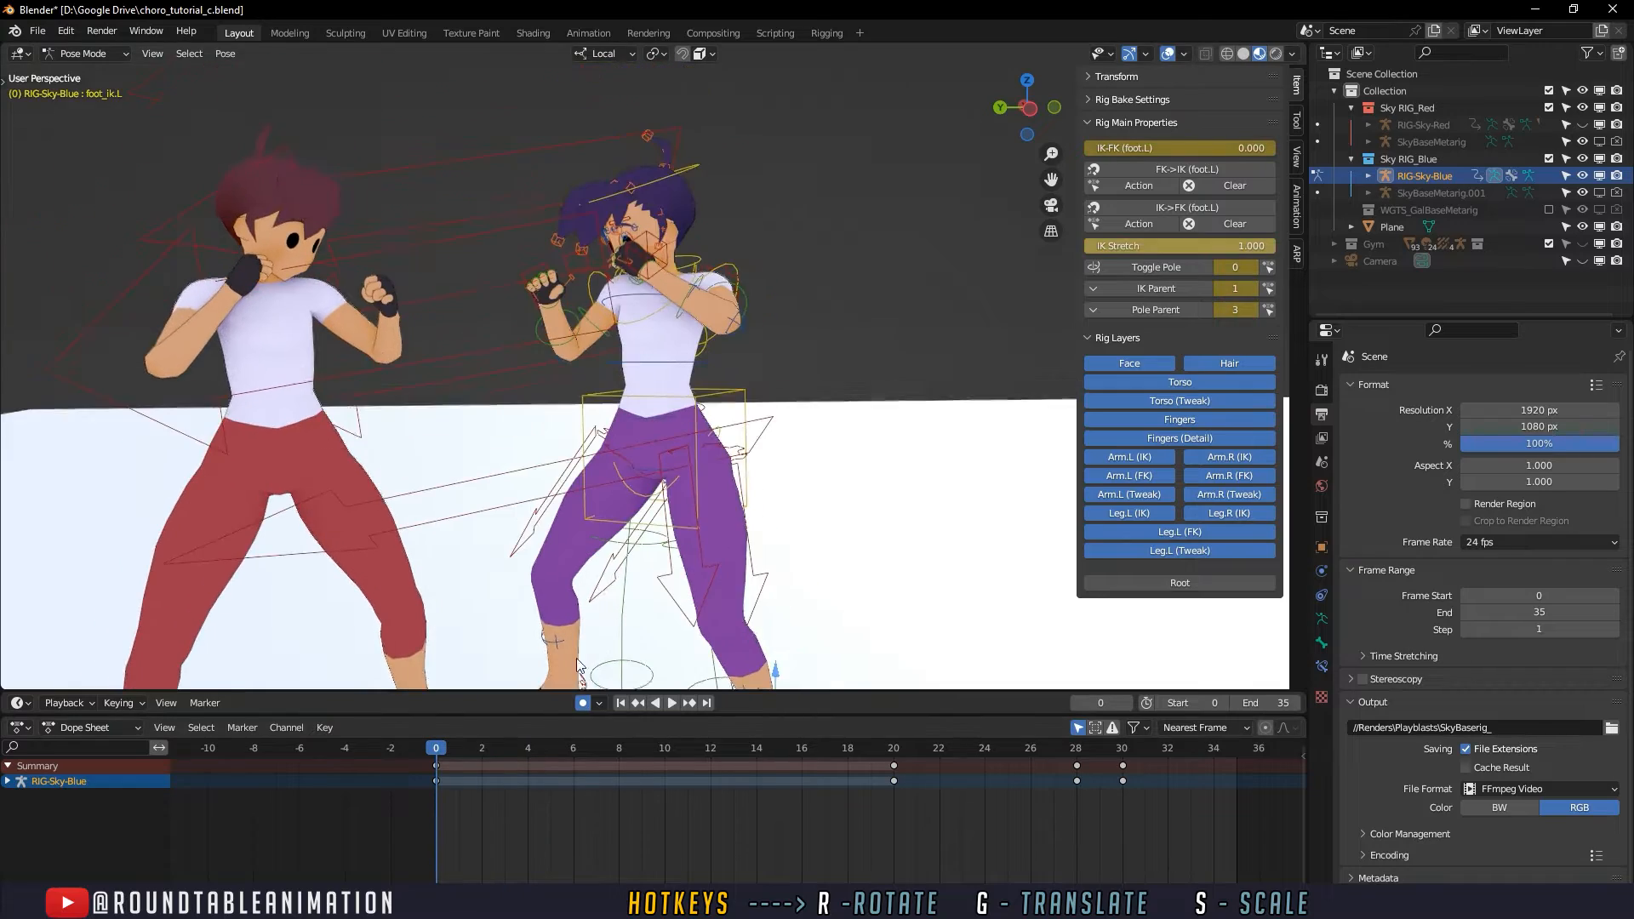
{"action": "scroll", "coordinate": [632, 498], "scroll_direction": "up", "scroll_amount": 6}
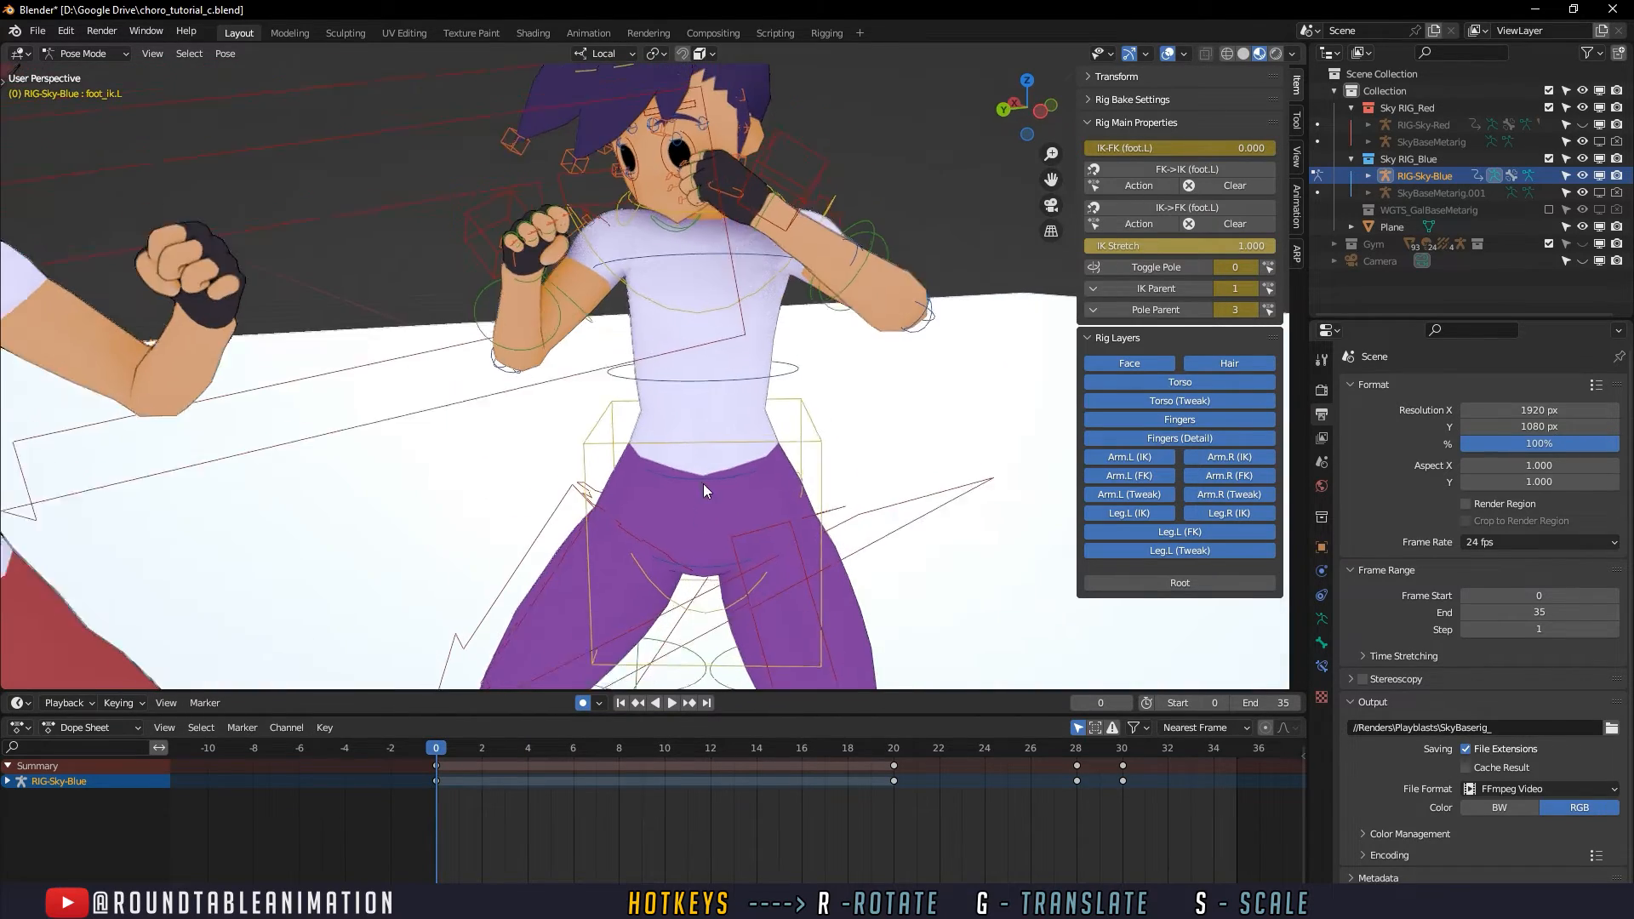
{"action": "middle_click_drag", "start_coordinate": [703, 483], "coordinate": [646, 483]}
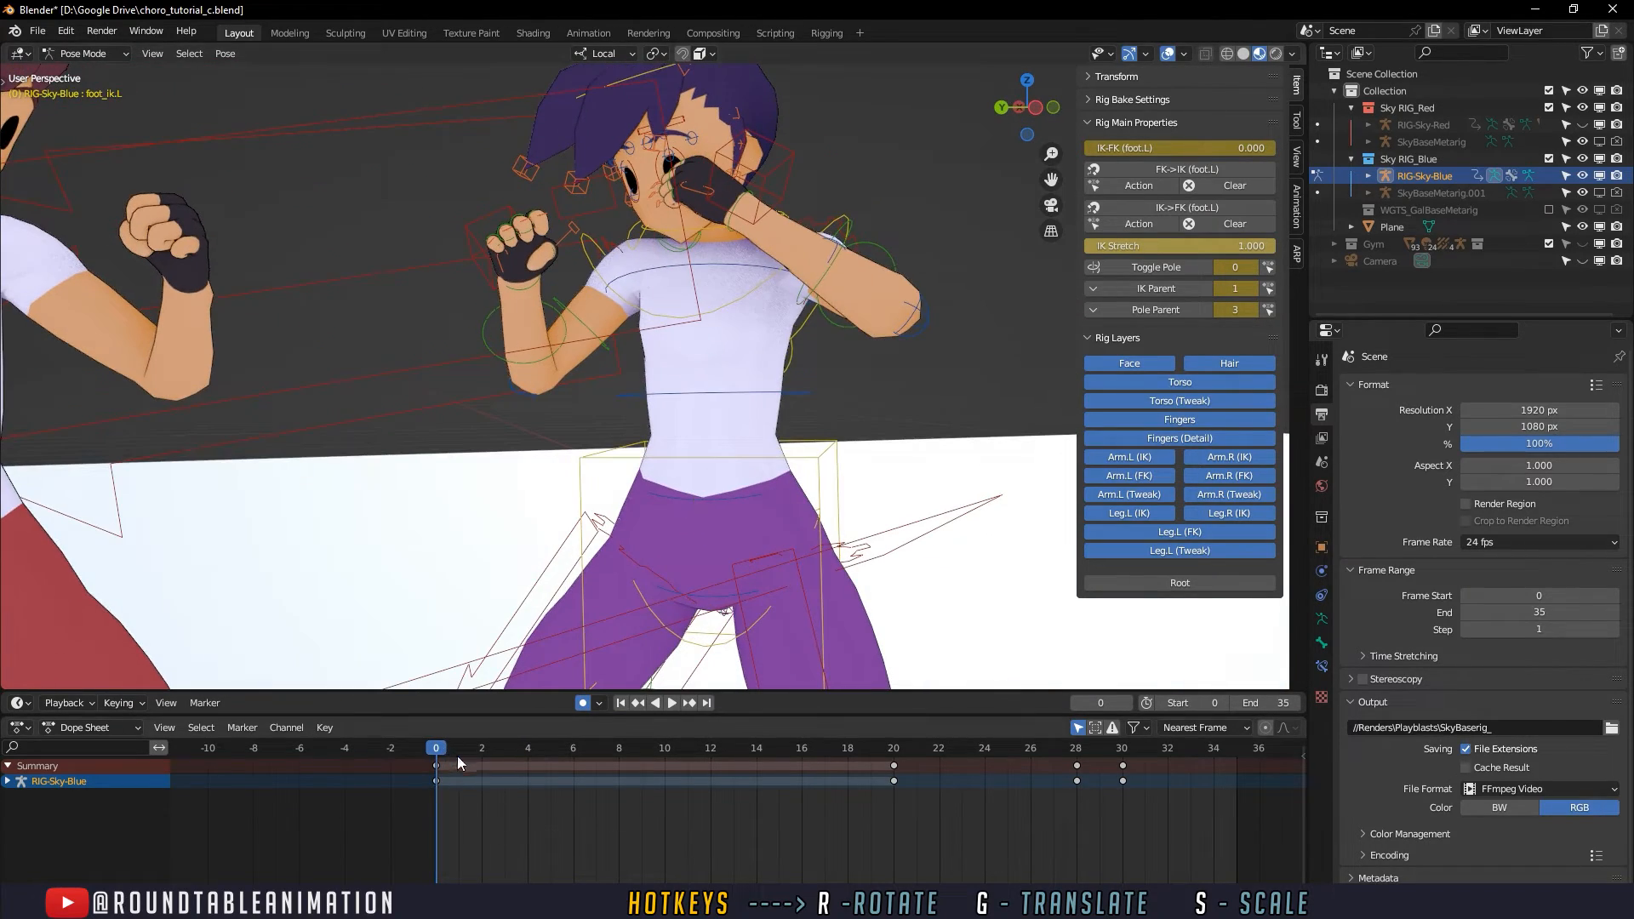
{"action": "left_click_drag", "start_coordinate": [456, 753], "coordinate": [691, 754]}
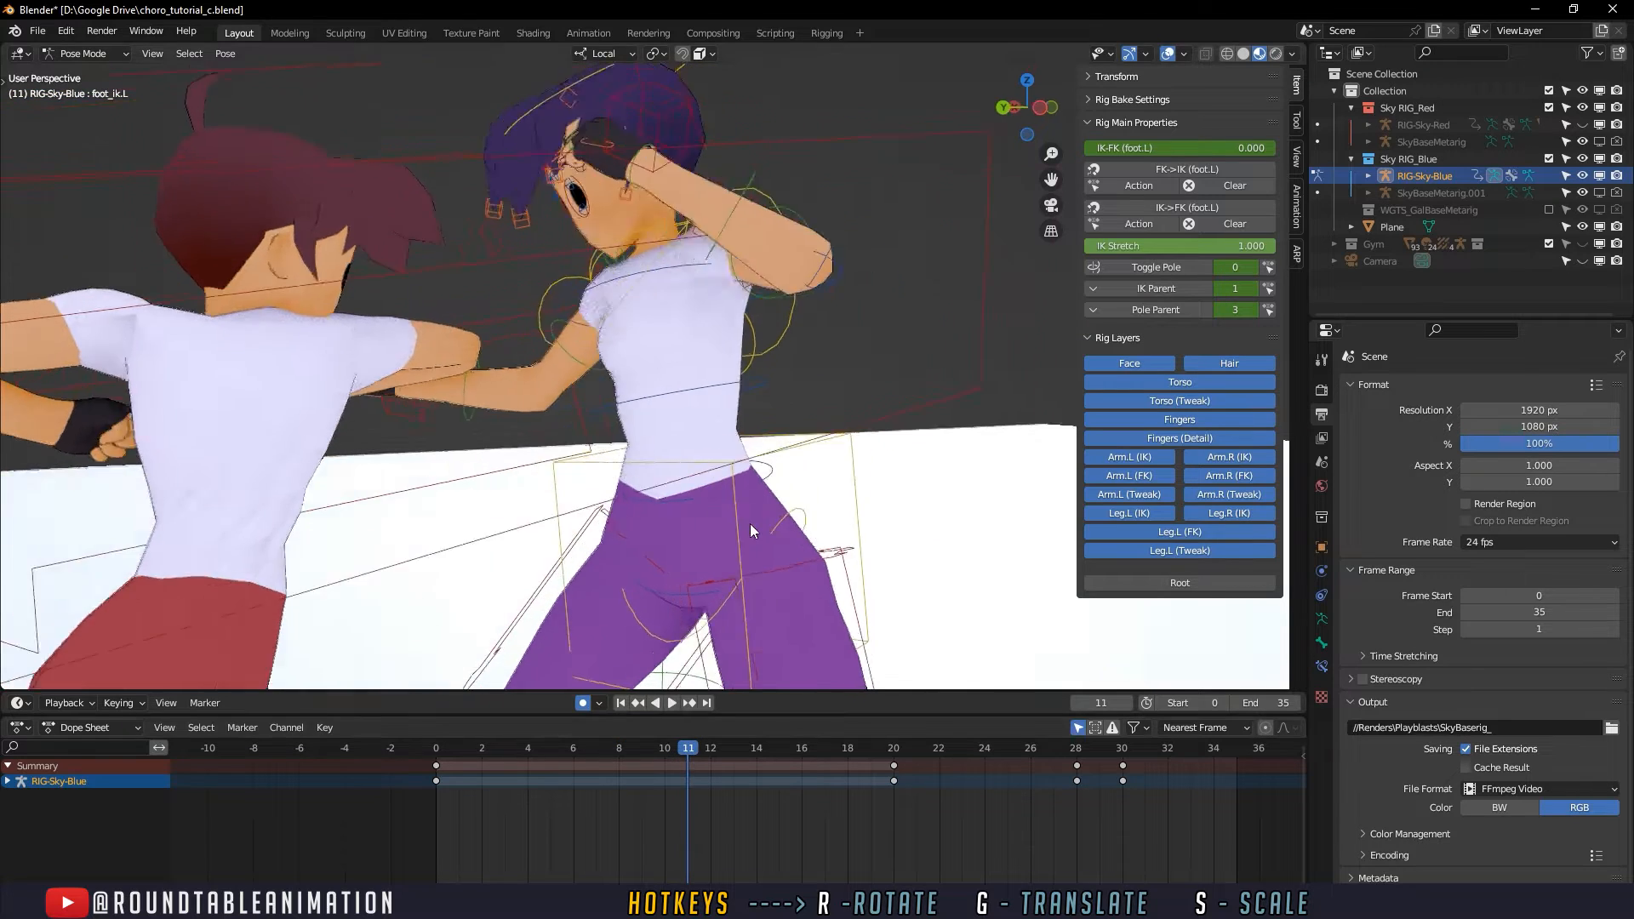
{"action": "middle_click_drag", "start_coordinate": [749, 524], "coordinate": [677, 458]}
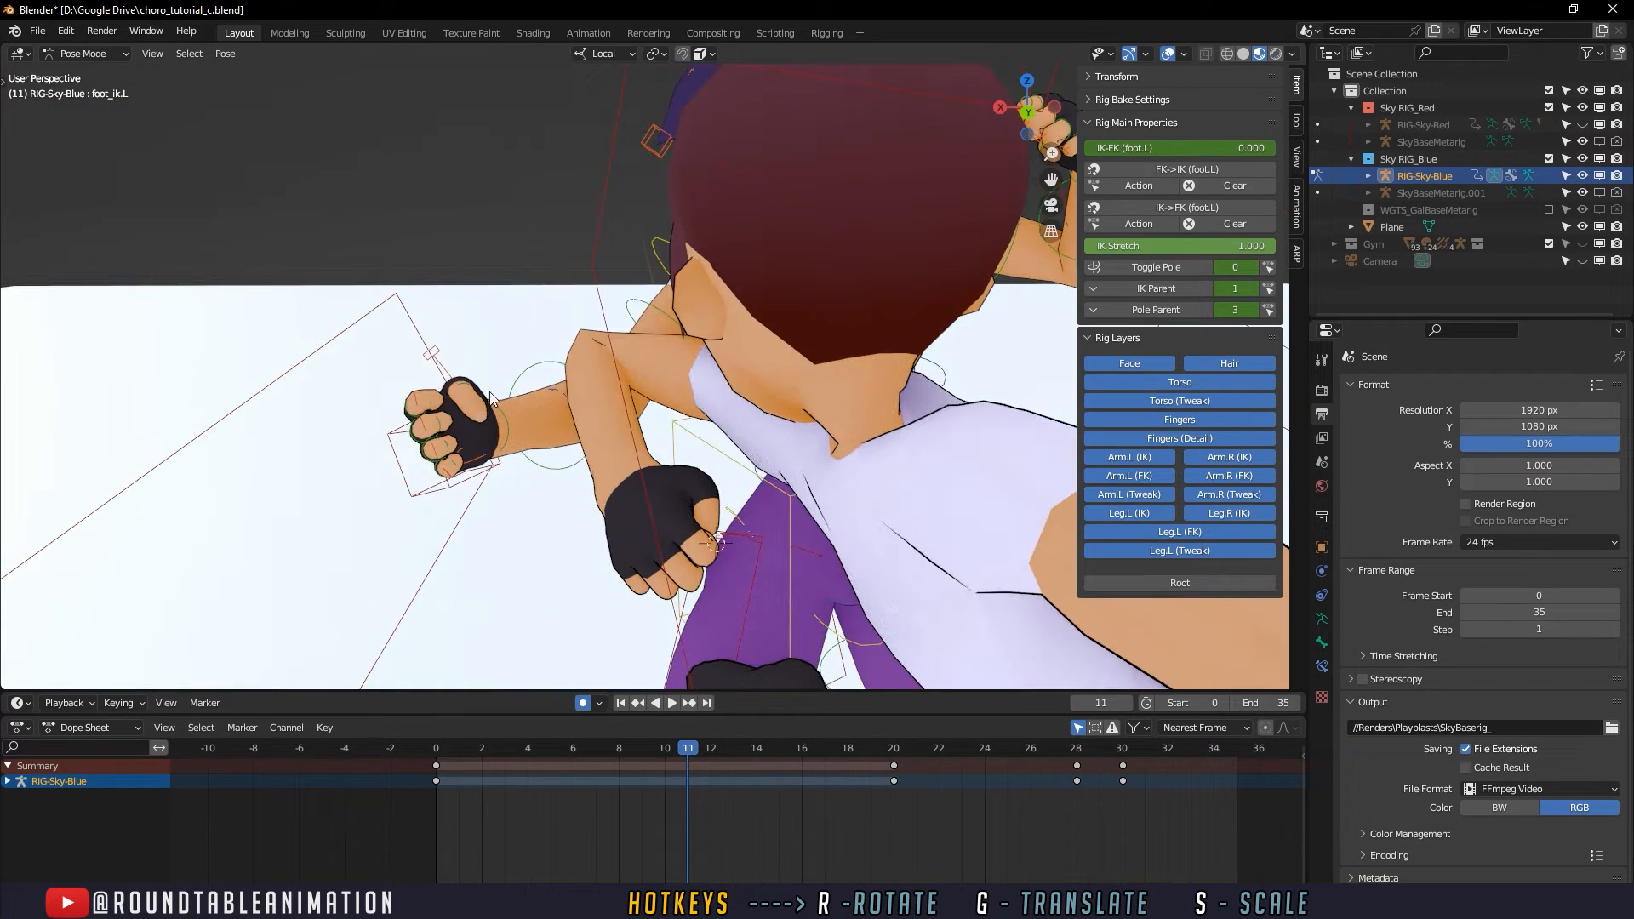
- Select the defender's right thumb, index, middle, ring and pinky master controls and keyframe them at frame 9
{"action": "left_click", "coordinate": [500, 410]}
{"action": "middle_click_drag", "start_coordinate": [502, 412], "coordinate": [614, 430]}
{"action": "left_click", "coordinate": [655, 746]}
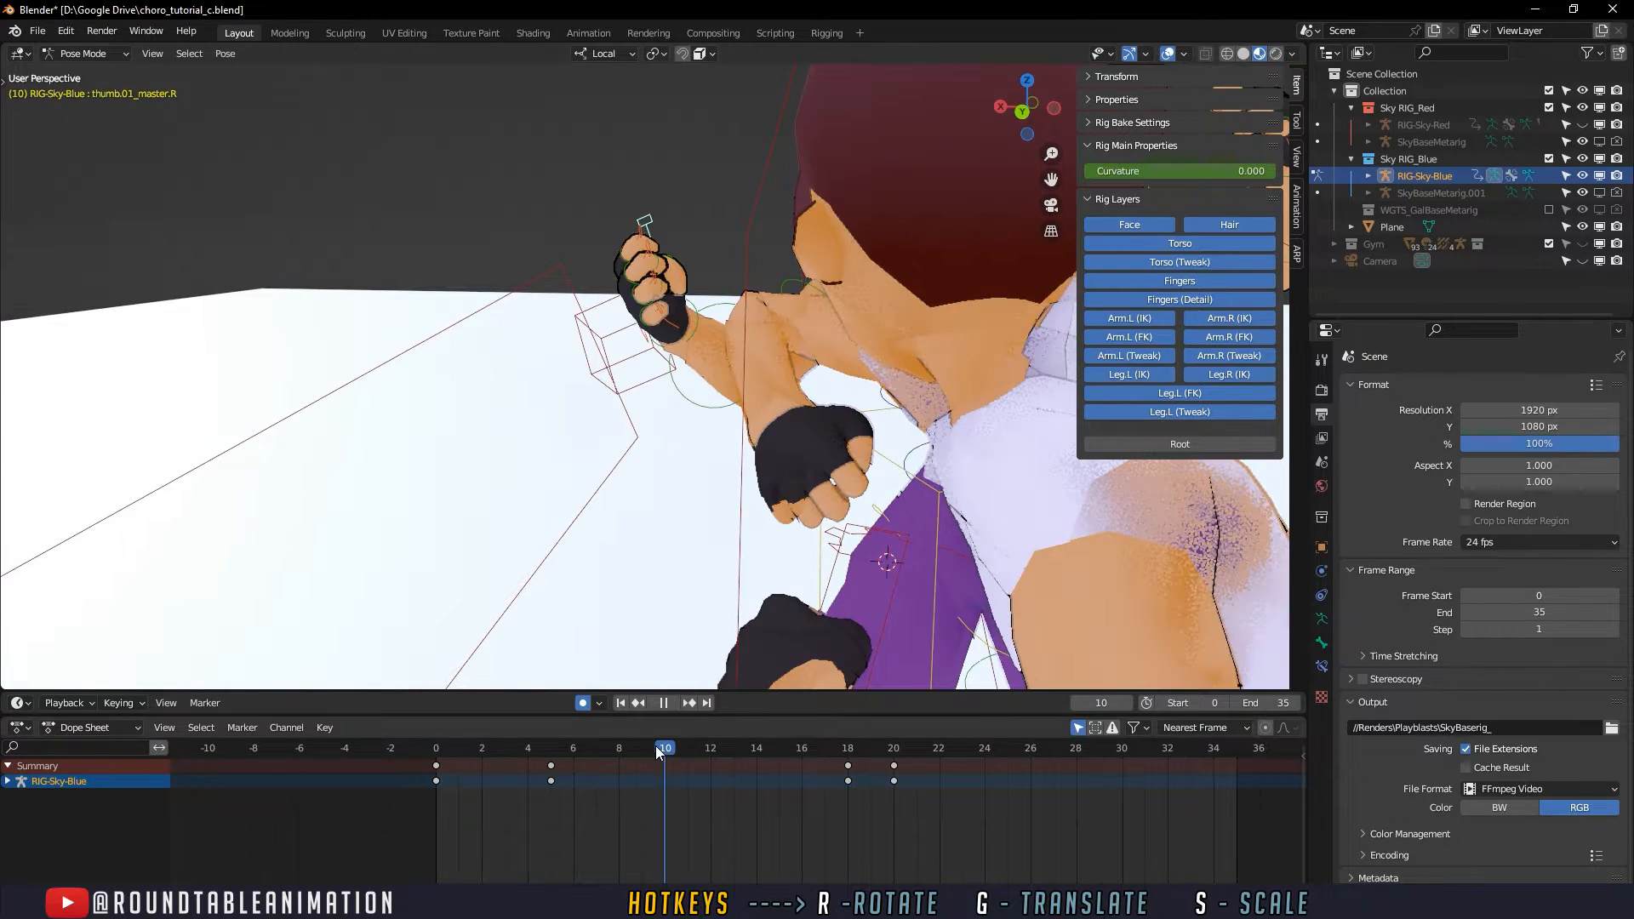
{"action": "left_click_drag", "start_coordinate": [656, 746], "coordinate": [635, 746]}
{"action": "middle_click_drag", "start_coordinate": [673, 511], "coordinate": [595, 518]}
{"action": "middle_click_drag", "start_coordinate": [575, 340], "coordinate": [686, 422]}
{"action": "scroll", "coordinate": [686, 422], "scroll_direction": "up", "scroll_amount": 3}
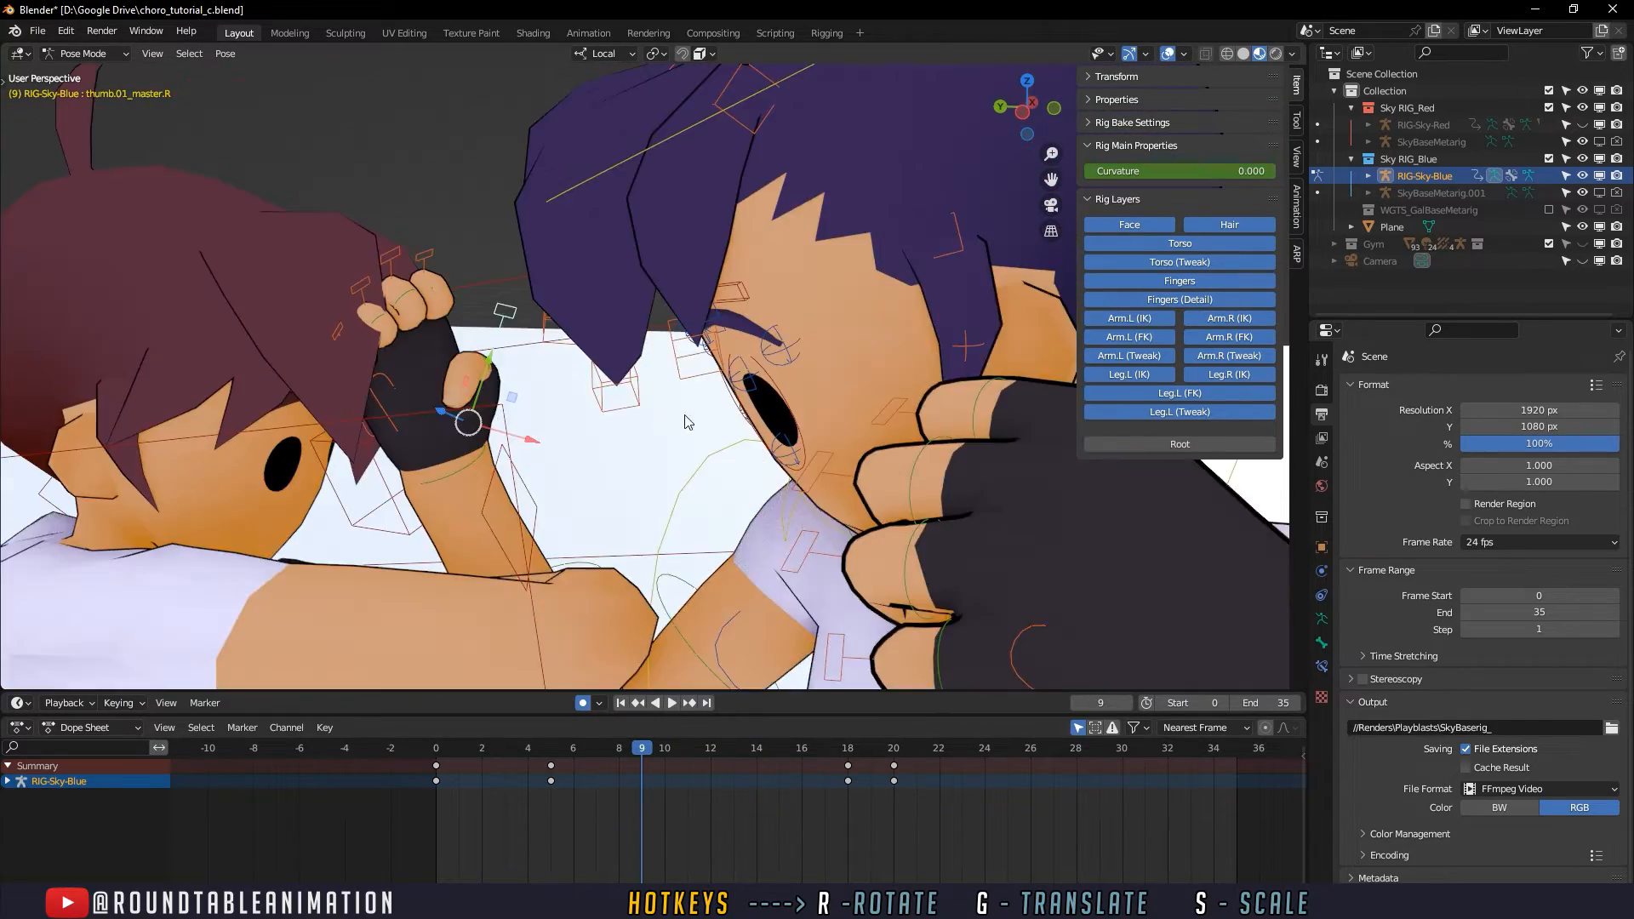
{"action": "scroll", "coordinate": [686, 418], "scroll_direction": "down", "scroll_amount": 1}
{"action": "middle_click_drag", "start_coordinate": [535, 366], "coordinate": [607, 394], "text": "shift"}
{"action": "scroll", "coordinate": [549, 357], "scroll_direction": "up", "scroll_amount": 1}
{"action": "left_click", "coordinate": [504, 283], "text": "shift"}
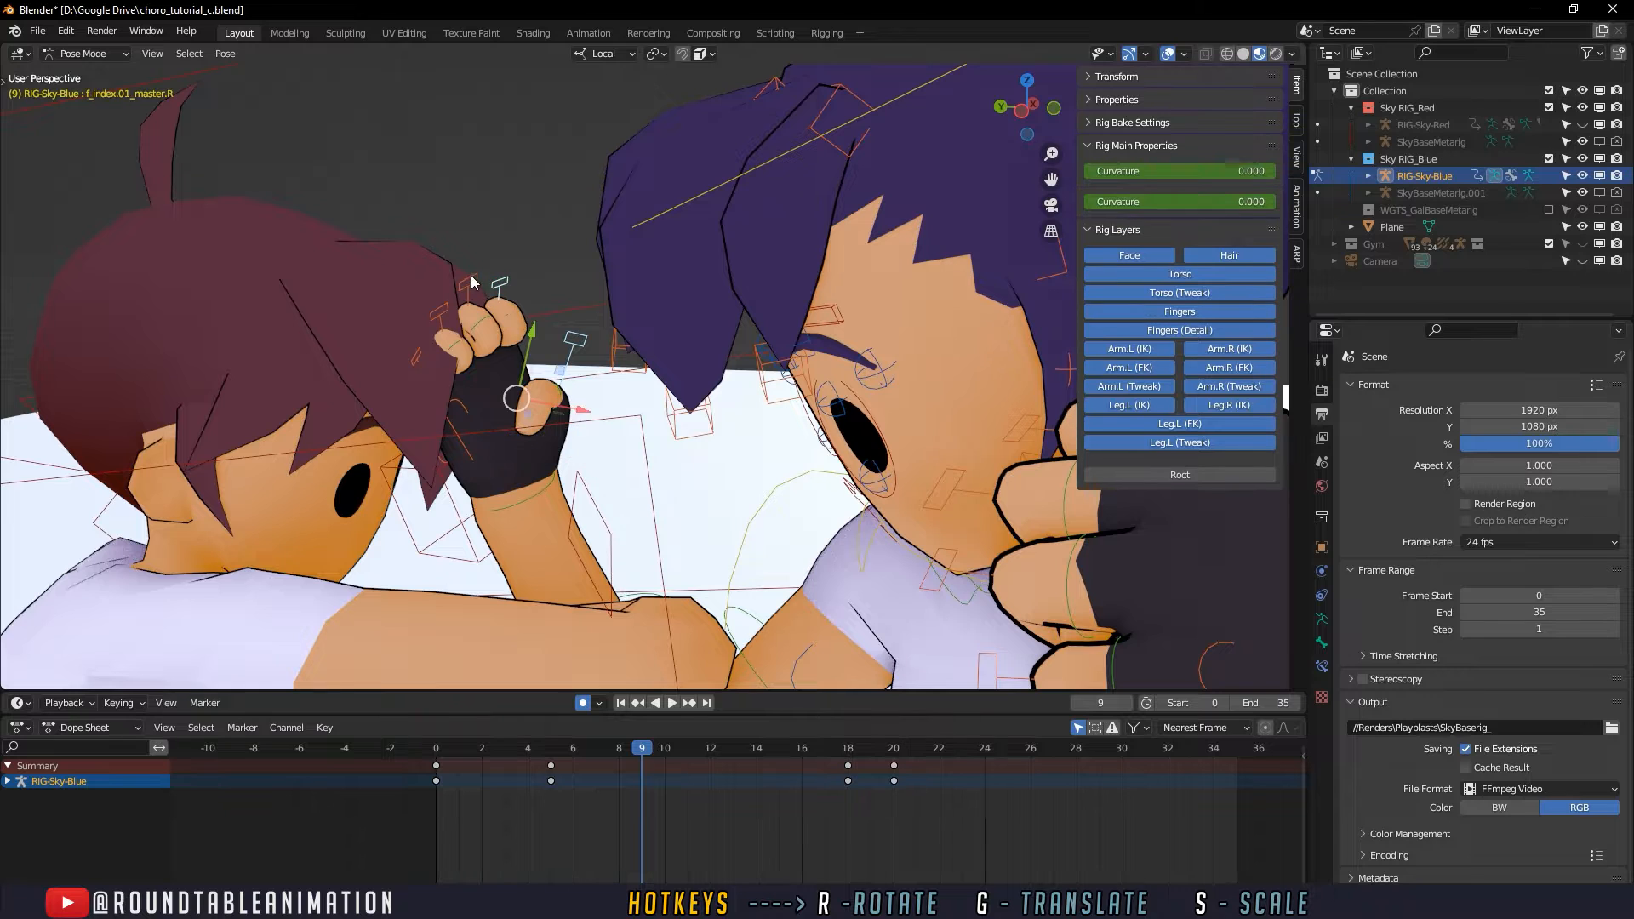
{"action": "left_click", "coordinate": [469, 281], "text": "shift"}
{"action": "left_click", "coordinate": [439, 313], "text": "shift"}
{"action": "left_click", "coordinate": [417, 357], "text": "shift"}
{"action": "key", "text": "i"}
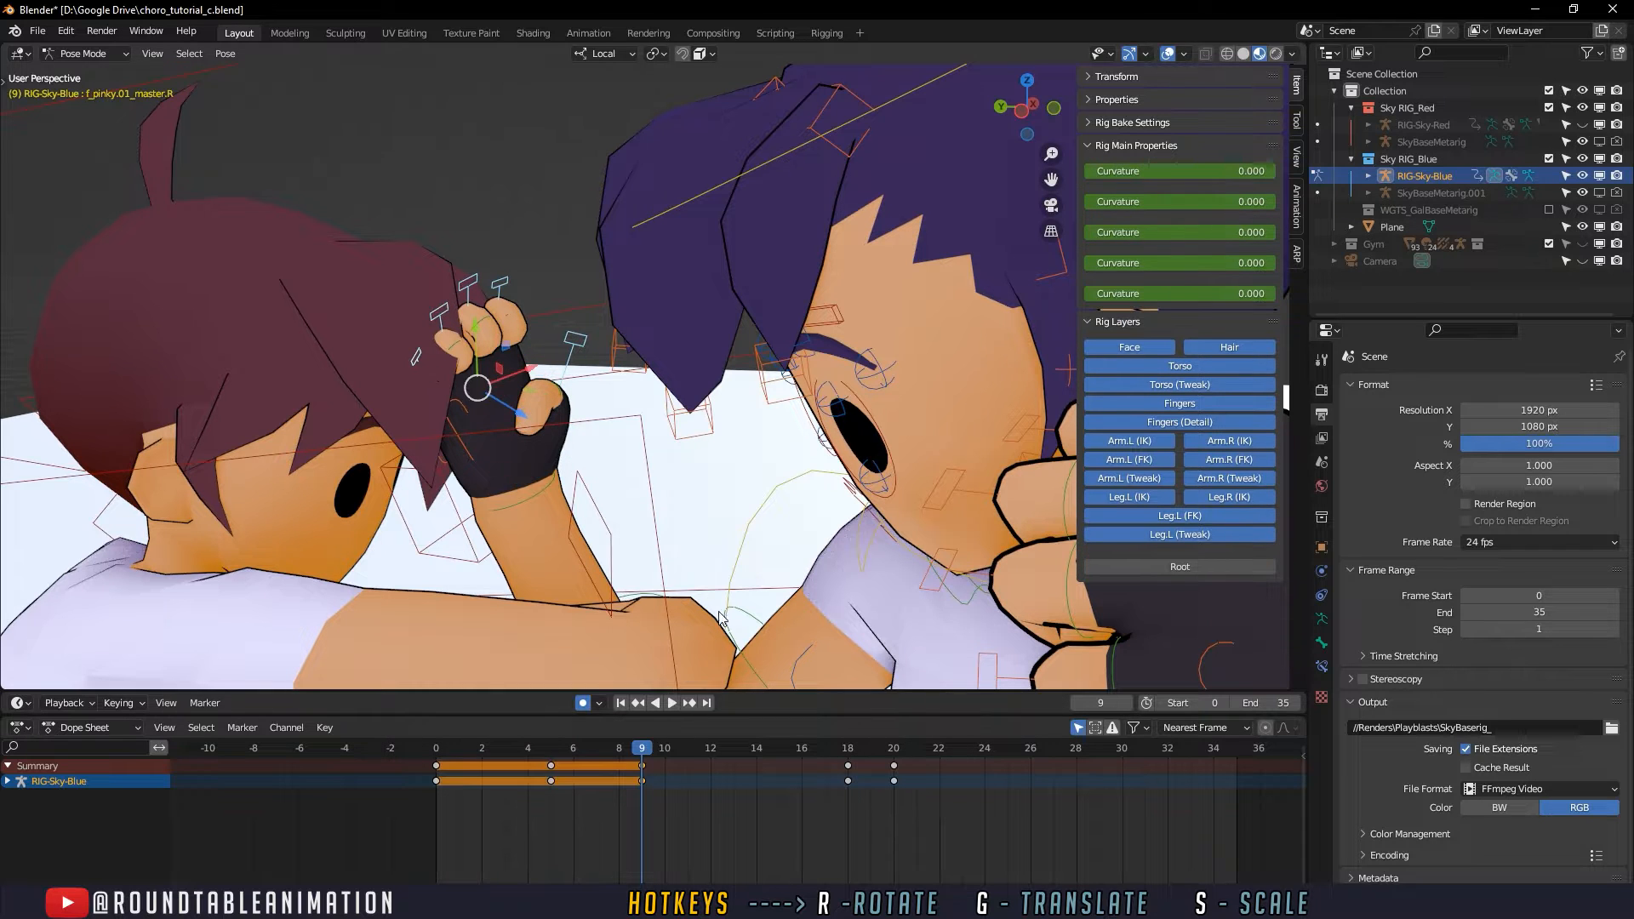
- At frame 11, scale up the defender's right-hand finger master controls to open the fist
{"action": "key", "text": "space"}
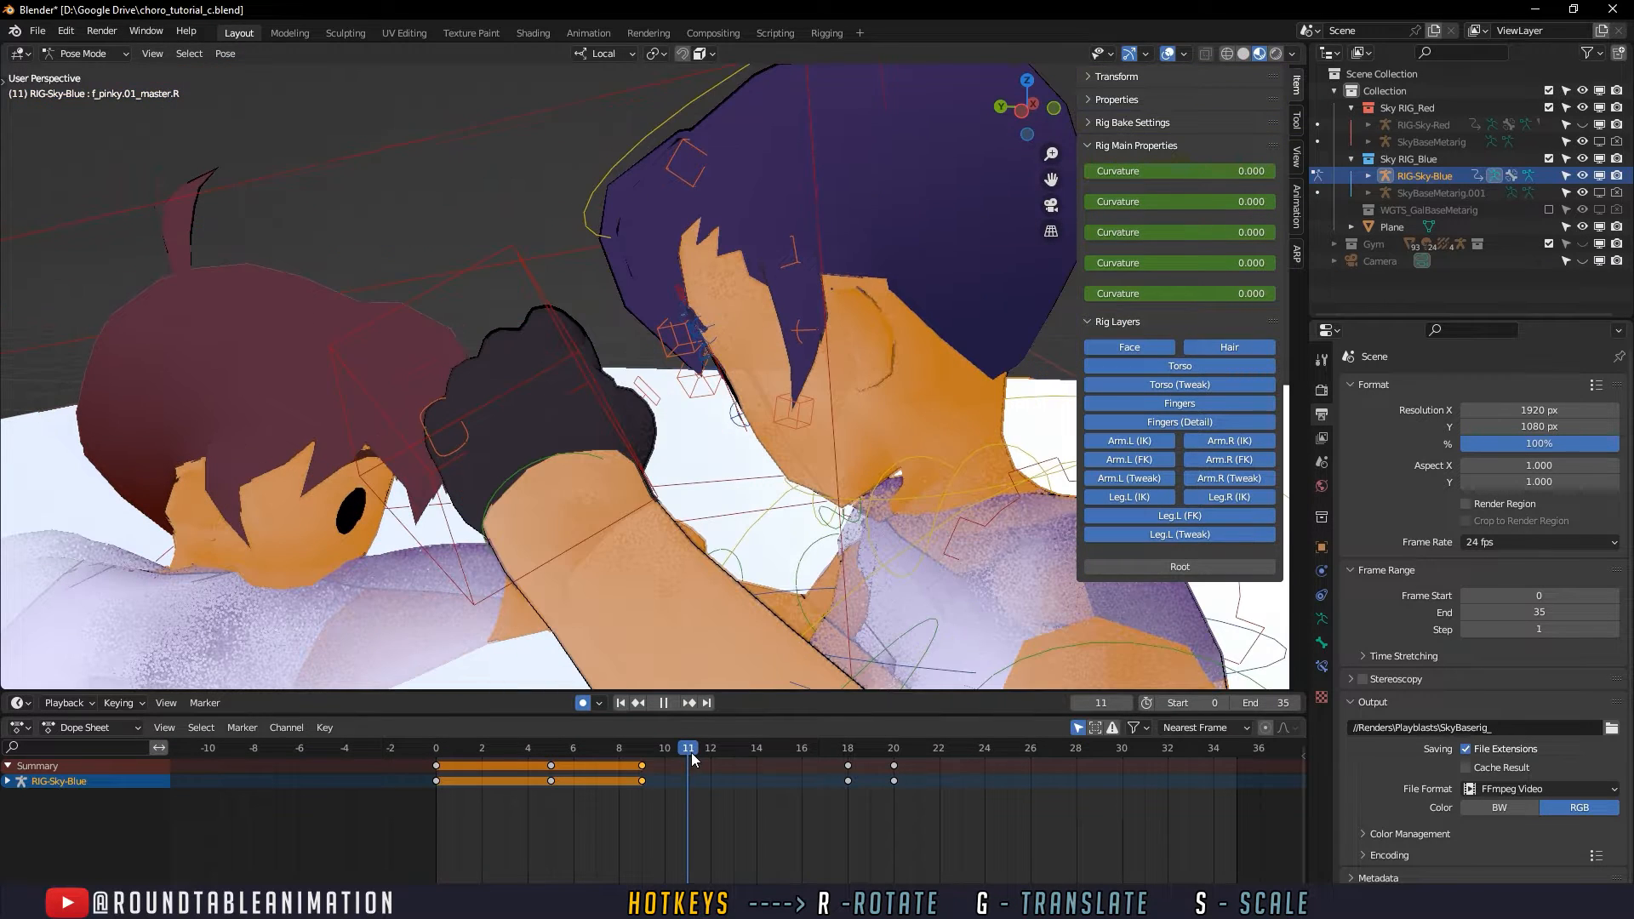
{"action": "middle_click_drag", "start_coordinate": [451, 558], "coordinate": [594, 495]}
{"action": "scroll", "coordinate": [551, 558], "scroll_direction": "down", "scroll_amount": 1}
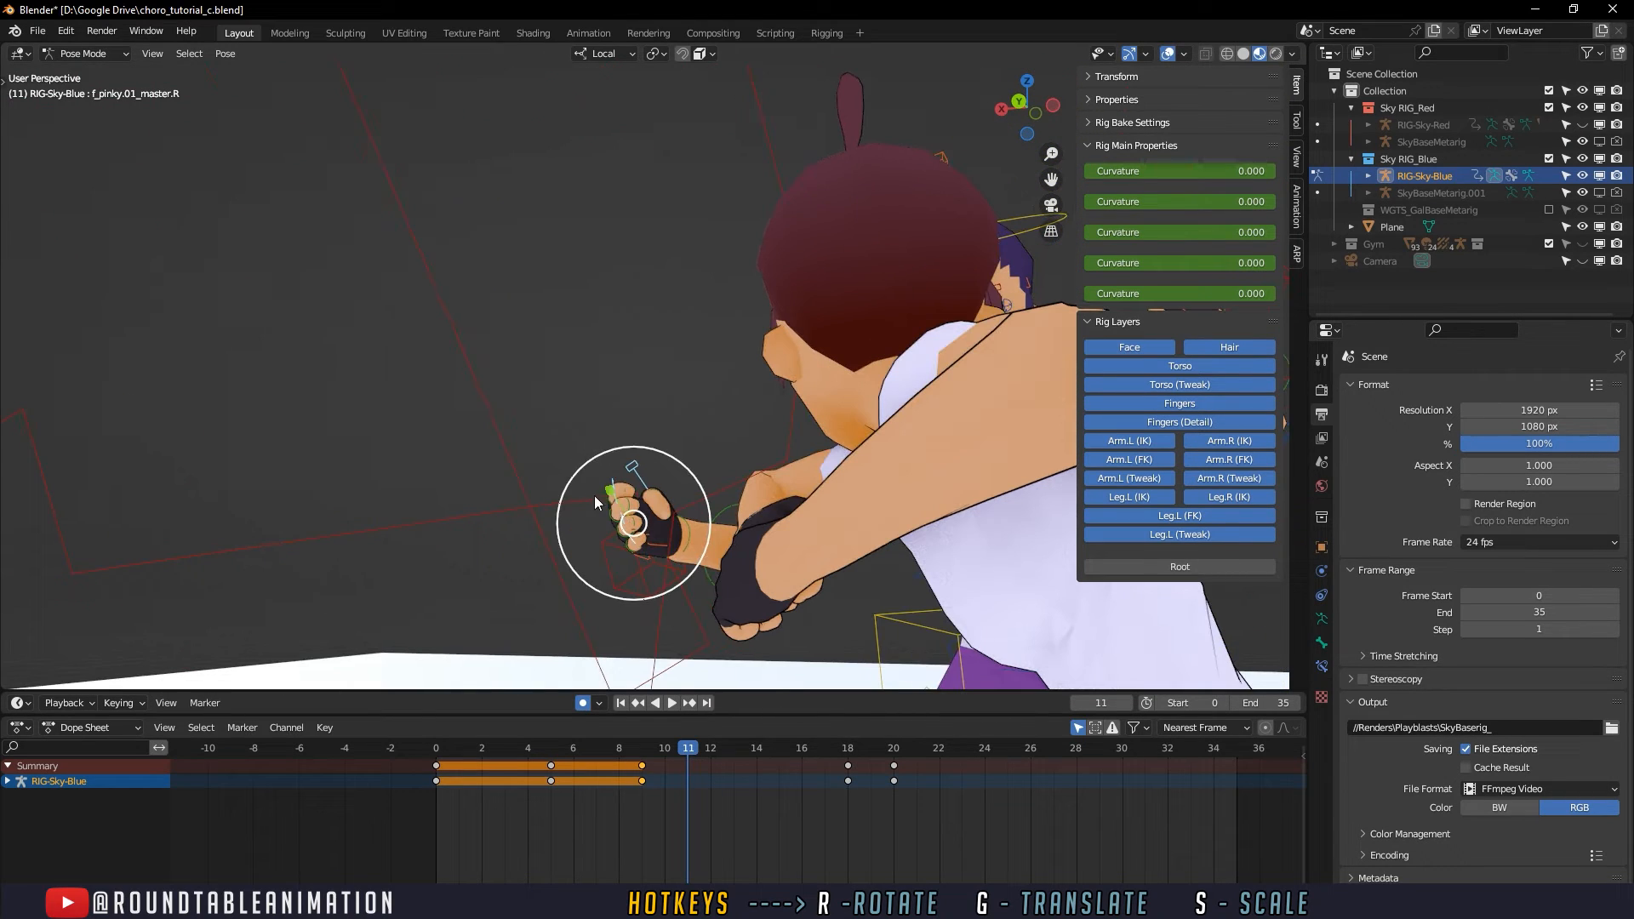
{"action": "key", "text": "s"}
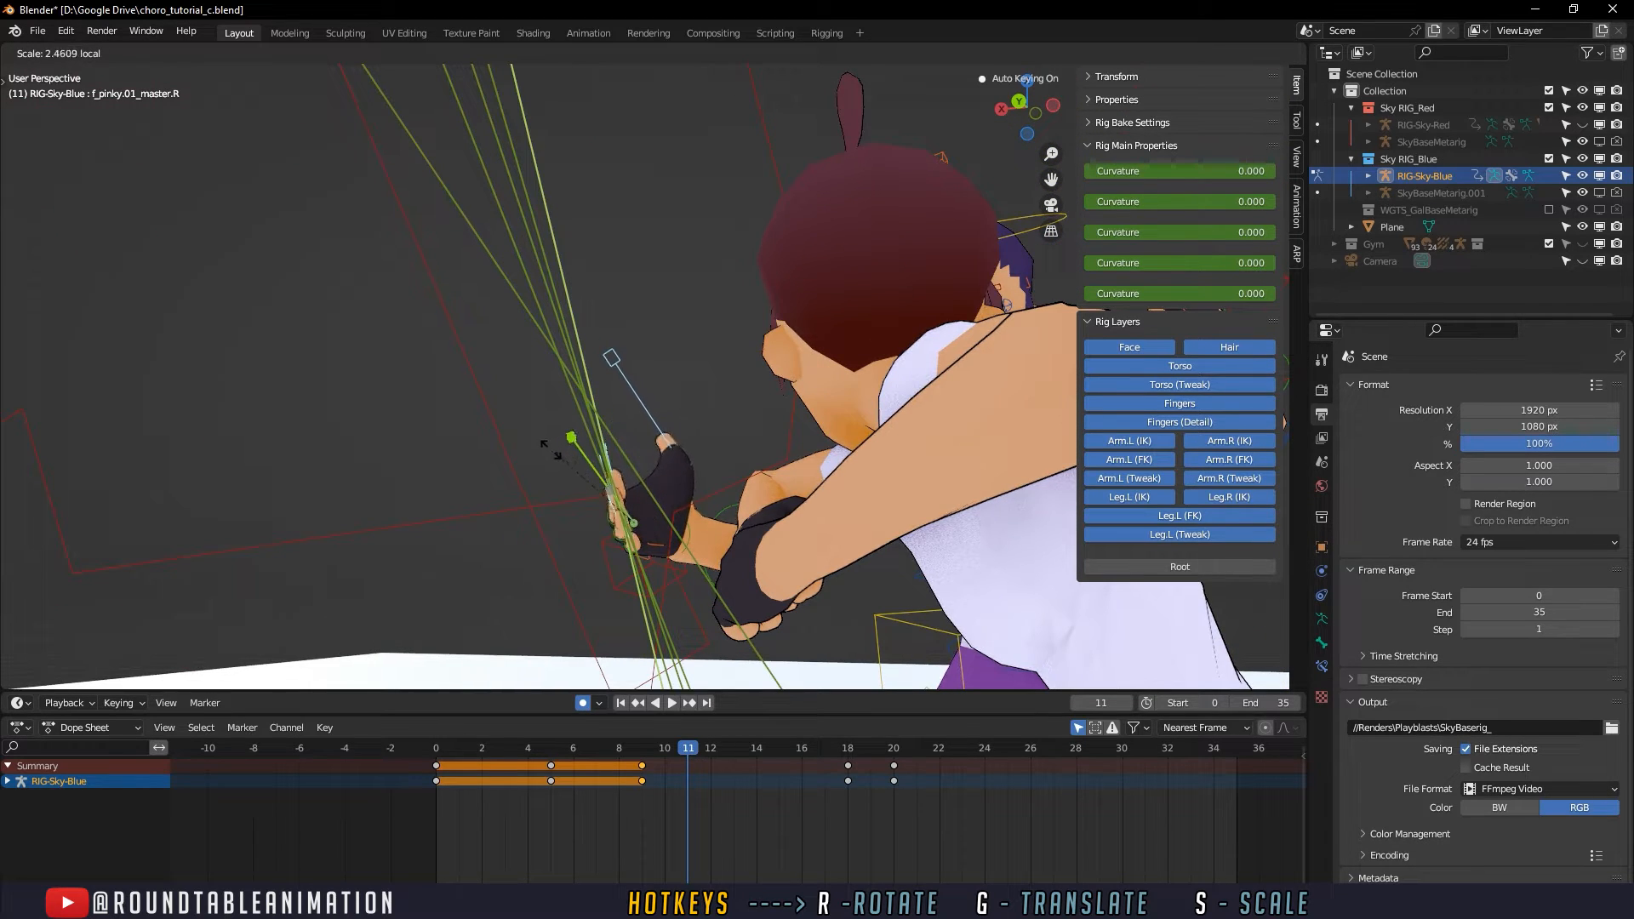
{"action": "left_click", "coordinate": [559, 447]}
- Select the defender's thumb.01_master.R control alone, scale it down and move it closer to the palm at frame 11
{"action": "left_click", "coordinate": [621, 381]}
{"action": "left_click", "coordinate": [631, 375]}
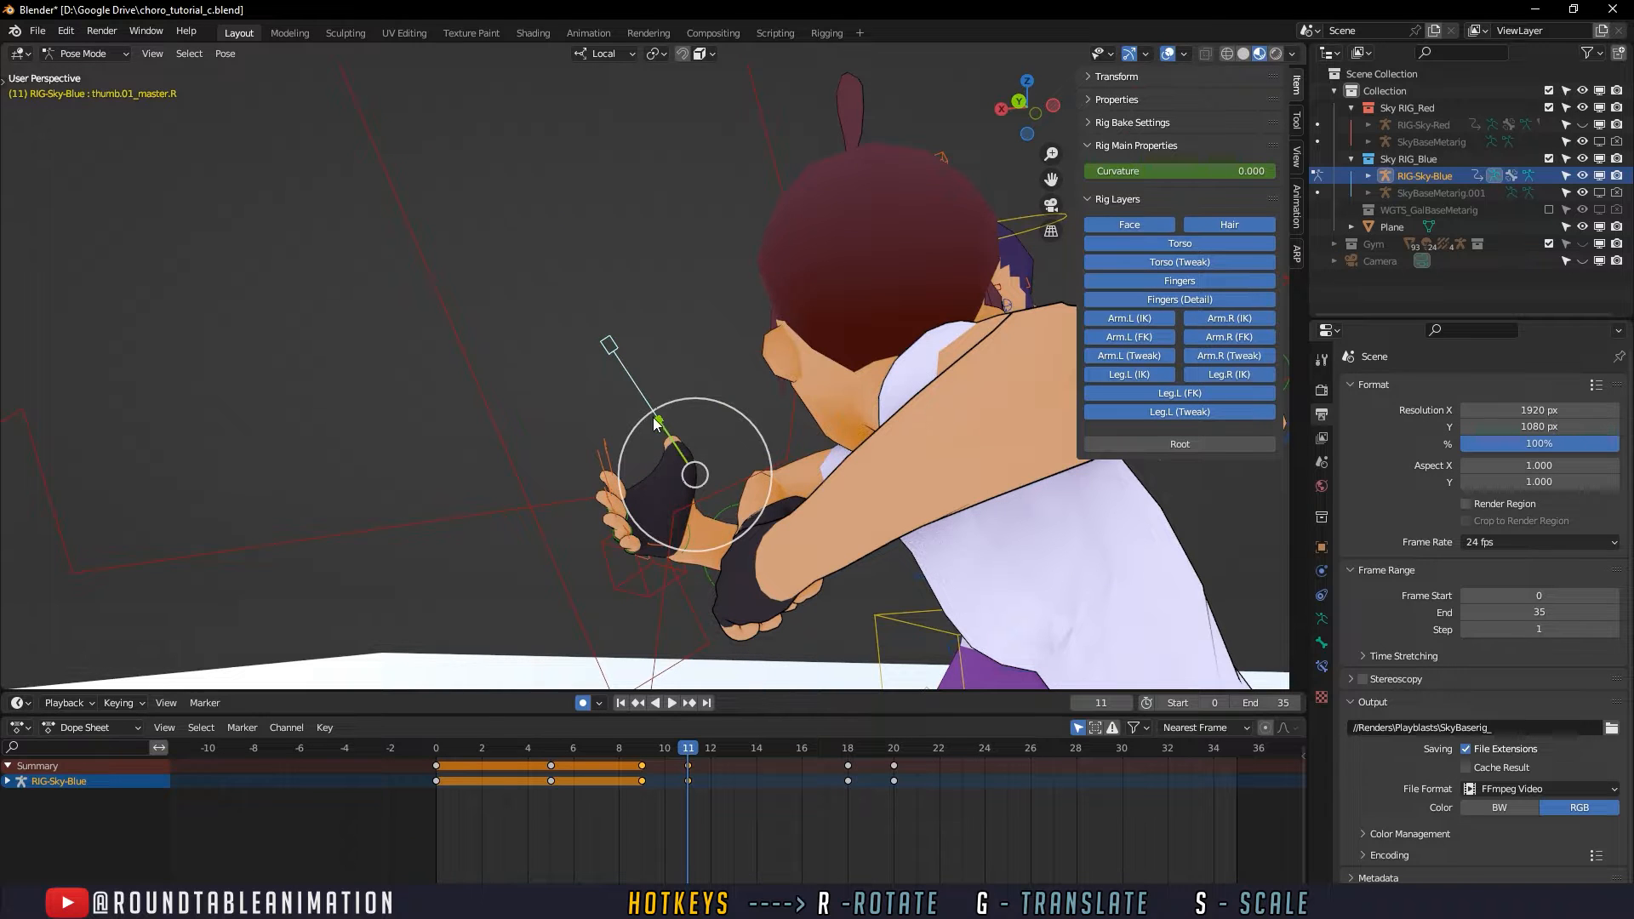
{"action": "key", "text": "s"}
{"action": "left_click", "coordinate": [677, 490]}
{"action": "key", "text": "g"}
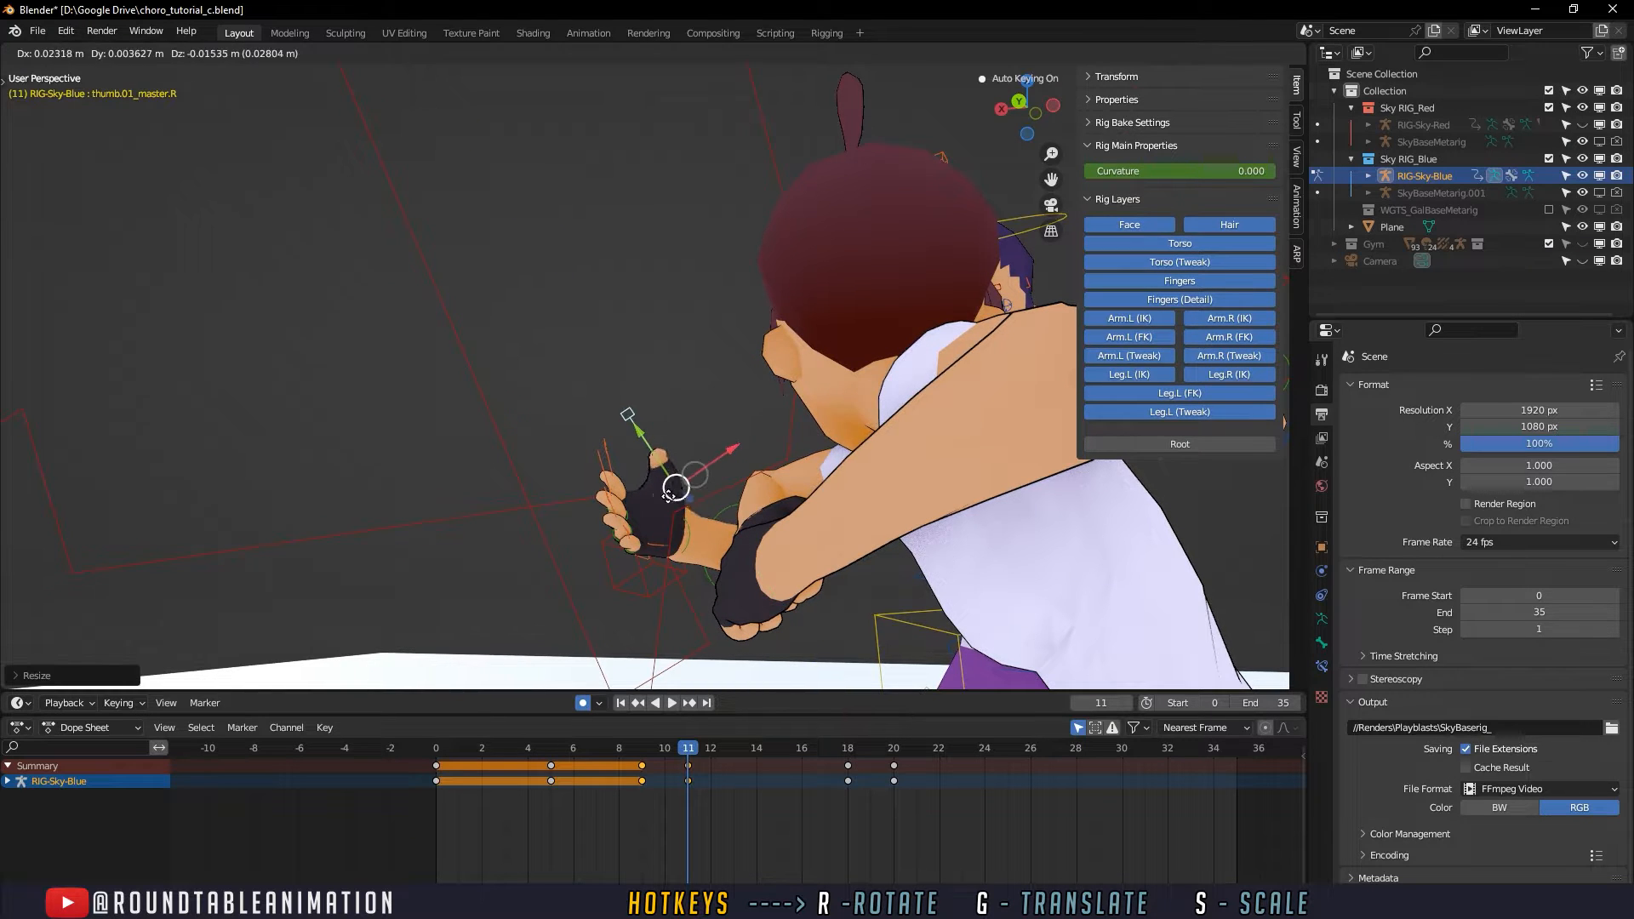
{"action": "left_click", "coordinate": [661, 501]}
- Select the defender's palm.R control and rotate it at frame 11 to adjust the open hand
{"action": "middle_click_drag", "start_coordinate": [686, 514], "coordinate": [846, 424]}
{"action": "scroll", "coordinate": [599, 545], "scroll_direction": "up", "scroll_amount": 4}
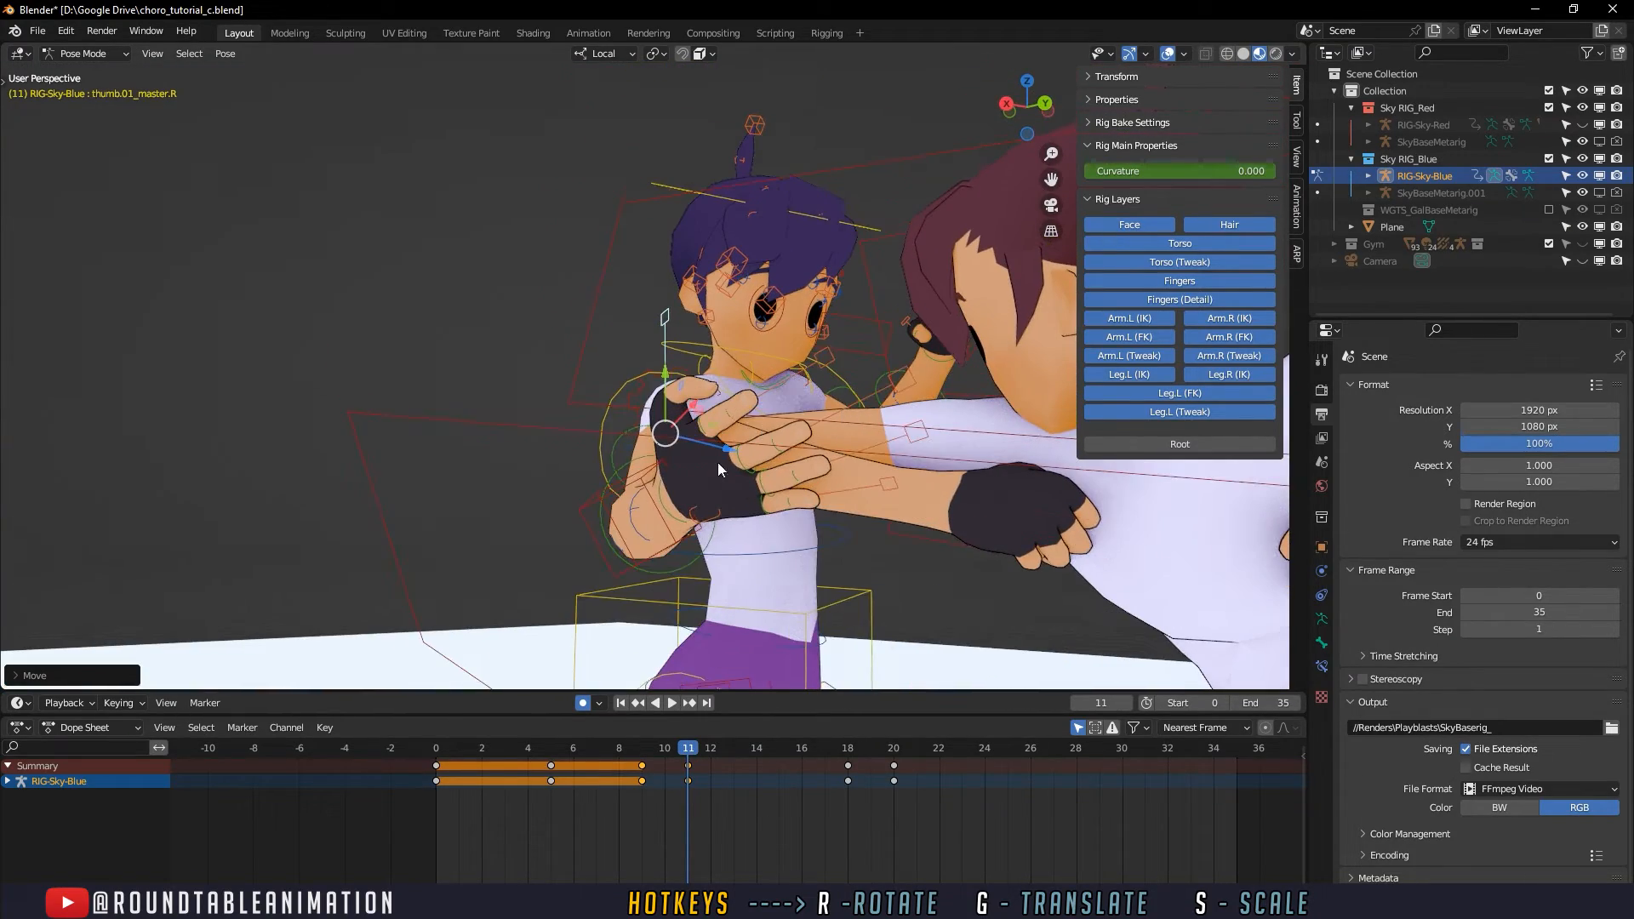
{"action": "left_click", "coordinate": [703, 514]}
{"action": "left_click", "coordinate": [702, 514]}
{"action": "middle_click_drag", "start_coordinate": [705, 515], "coordinate": [654, 525]}
{"action": "key", "text": "r"}
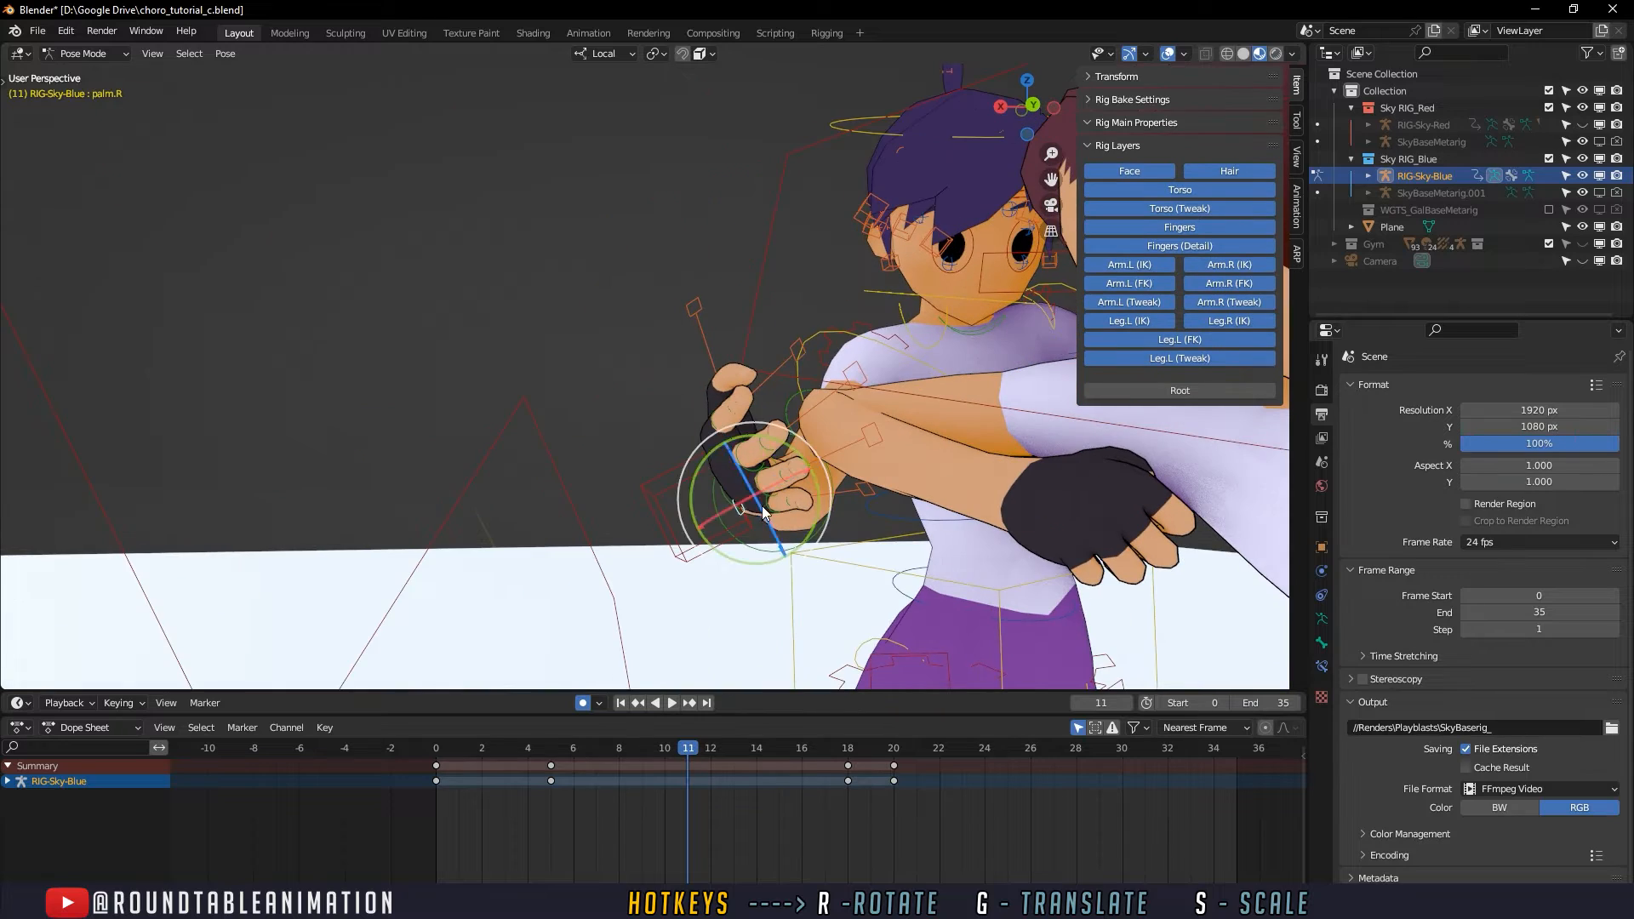
{"action": "middle_click_drag", "start_coordinate": [762, 506], "coordinate": [673, 398]}
{"action": "scroll", "coordinate": [757, 496], "scroll_direction": "up", "scroll_amount": 2}
{"action": "mouse_move", "coordinate": [712, 457]}
{"action": "middle_mouse_down"}
{"action": "mouse_move", "coordinate": [785, 596]}
{"action": "mouse_move", "coordinate": [724, 443]}
{"action": "middle_mouse_up"}
- Refine the scale and position of the defender's right thumb control at frame 11
{"action": "left_click", "coordinate": [692, 304]}
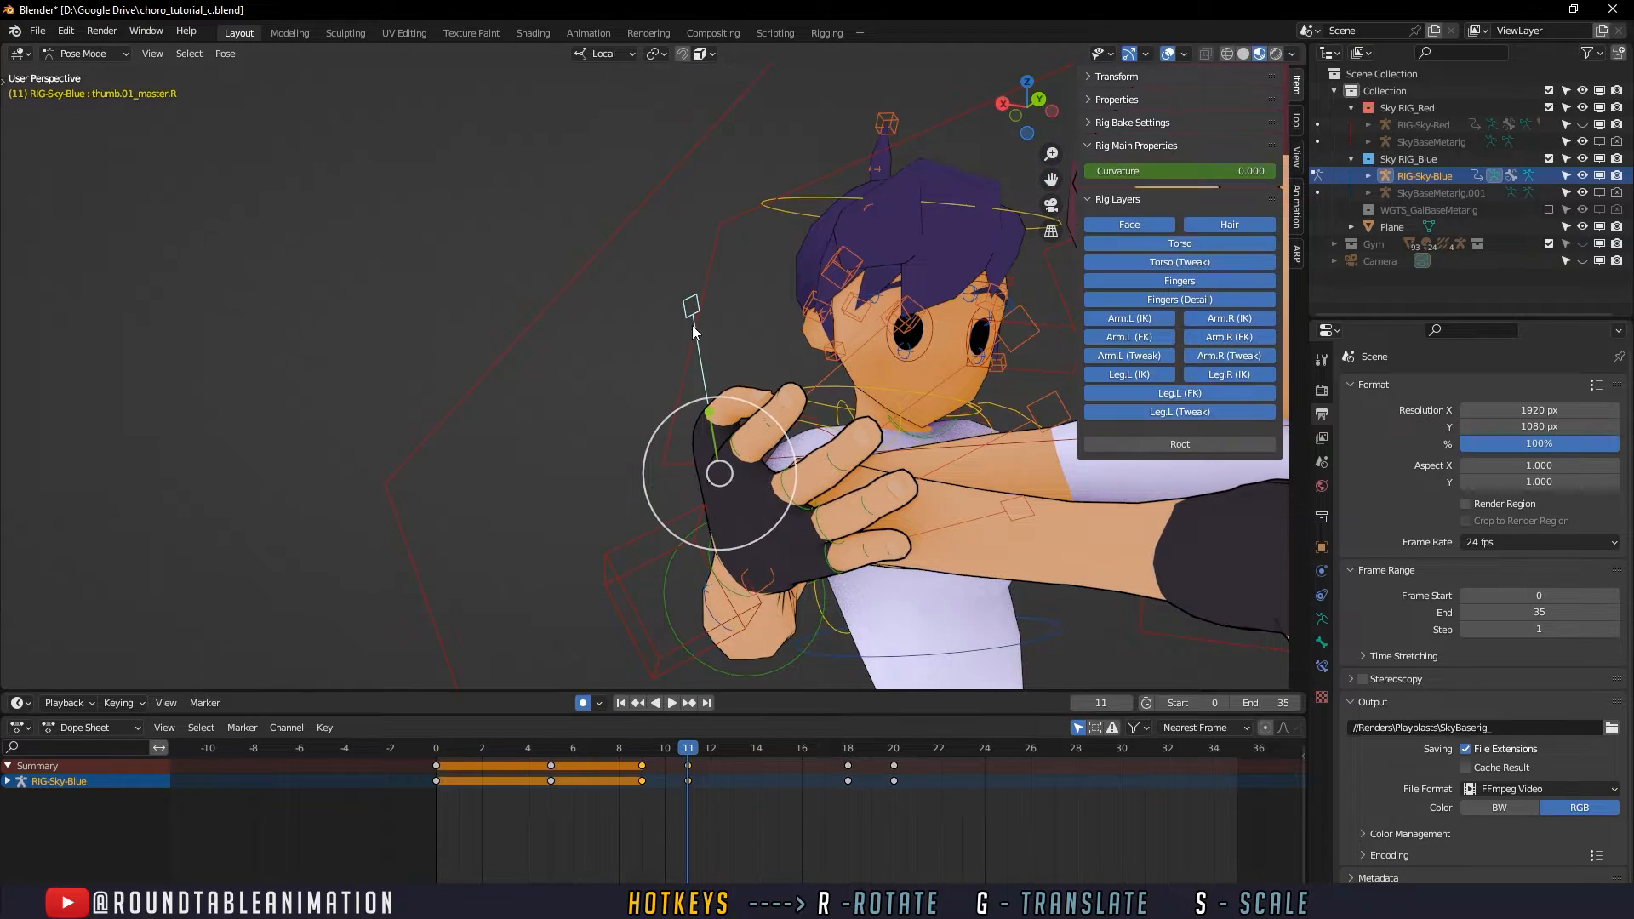
{"action": "left_click_drag", "start_coordinate": [712, 416], "coordinate": [703, 381]}
{"action": "middle_click_drag", "start_coordinate": [703, 382], "coordinate": [599, 492]}
{"action": "key", "text": "g"}
{"action": "left_click_drag", "start_coordinate": [566, 463], "coordinate": [611, 486]}
{"action": "middle_click_drag", "start_coordinate": [715, 476], "coordinate": [706, 441]}
- Scrub from about frame 5 to frame 11 from several angles to examine the defender's right hand opening
{"action": "left_click_drag", "start_coordinate": [566, 752], "coordinate": [596, 749]}
{"action": "scroll", "coordinate": [749, 530], "scroll_direction": "down", "scroll_amount": 5}
{"action": "middle_click_drag", "start_coordinate": [751, 530], "coordinate": [661, 555]}
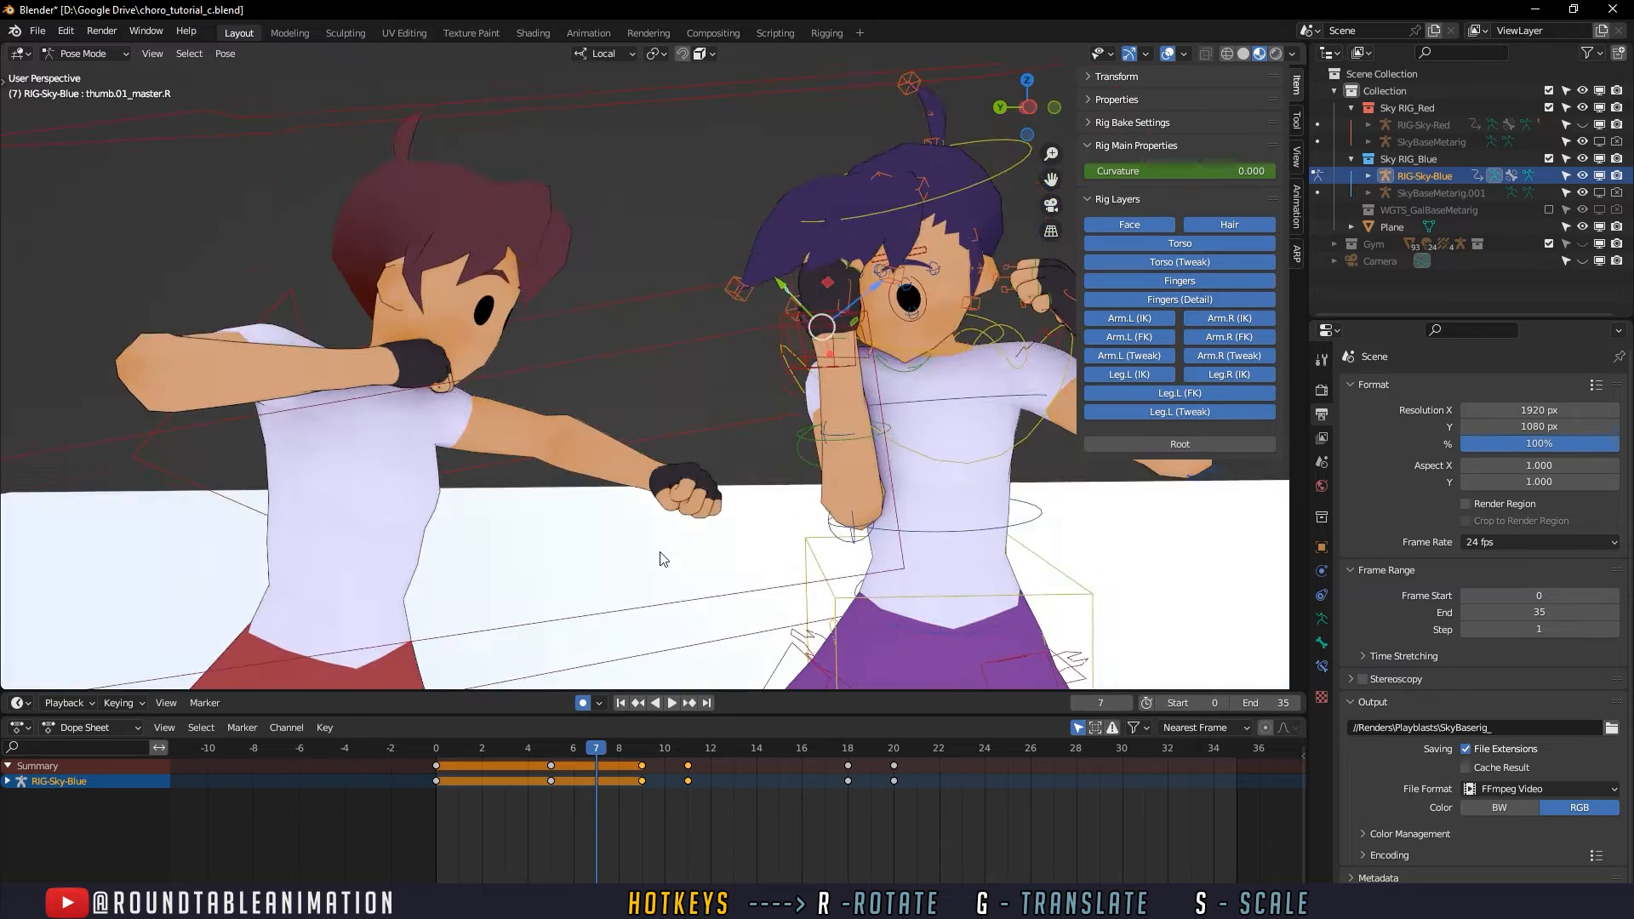
{"action": "scroll", "coordinate": [662, 559], "scroll_direction": "down", "scroll_amount": 1}
{"action": "left_click_drag", "start_coordinate": [544, 749], "coordinate": [700, 759]}
{"action": "middle_click_drag", "start_coordinate": [647, 536], "coordinate": [829, 609]}
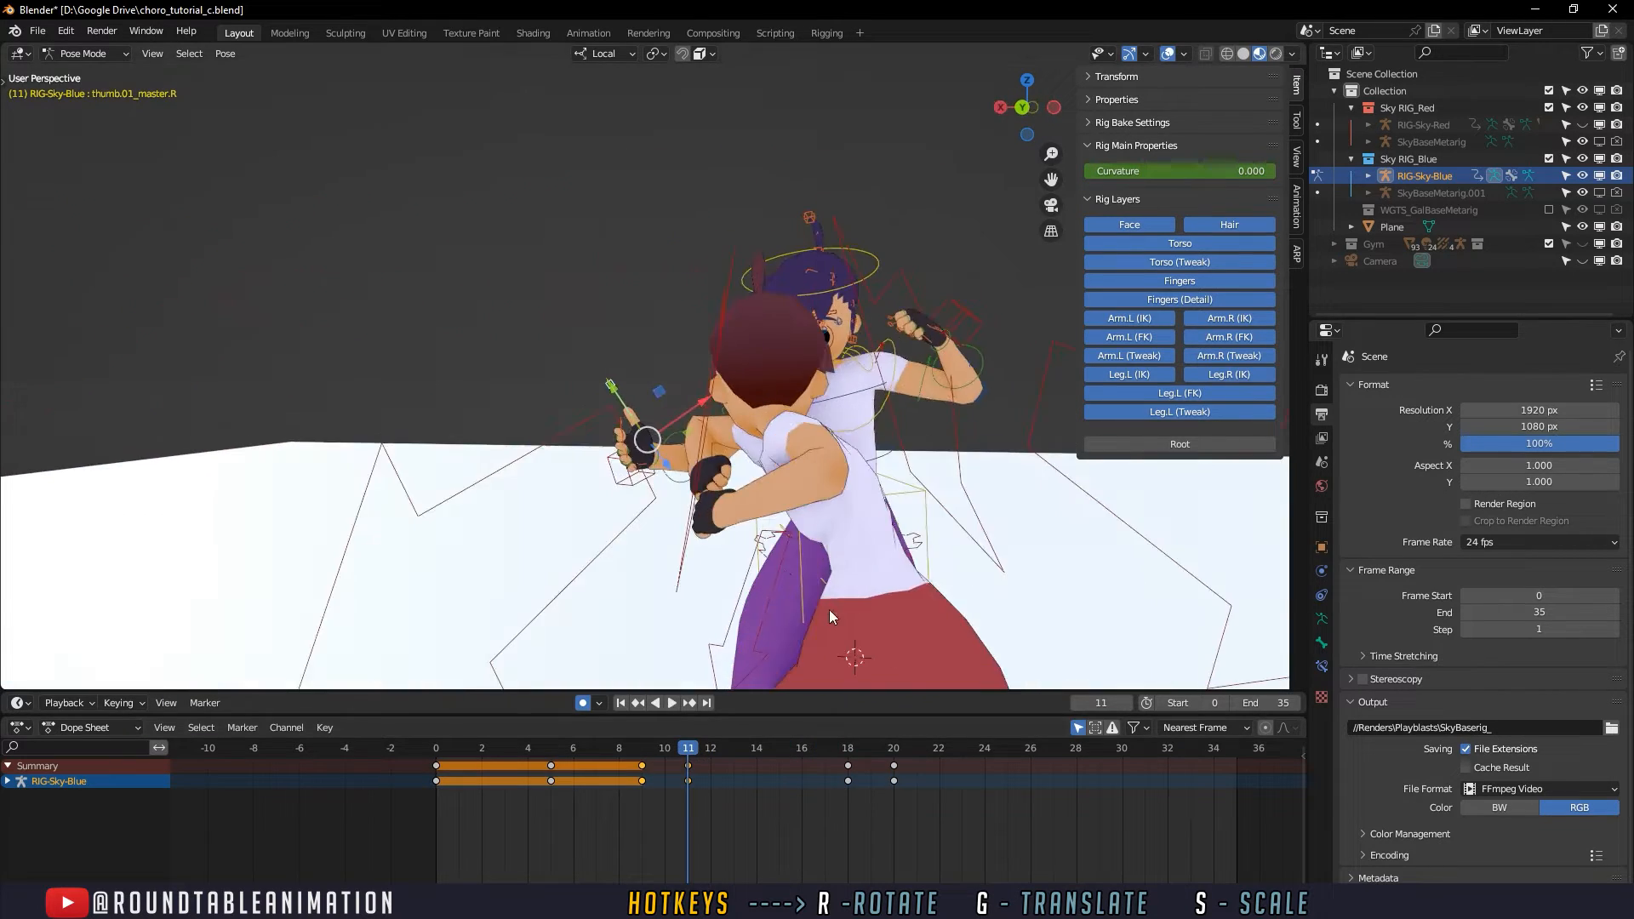
- Select all five of the defender's right-hand finger master controls and delete their keyframes at frames 18 and 20
{"action": "scroll", "coordinate": [792, 596], "scroll_direction": "up", "scroll_amount": 3}
{"action": "middle_click_drag", "start_coordinate": [733, 579], "coordinate": [547, 458]}
{"action": "left_click", "coordinate": [528, 452], "text": "shift"}
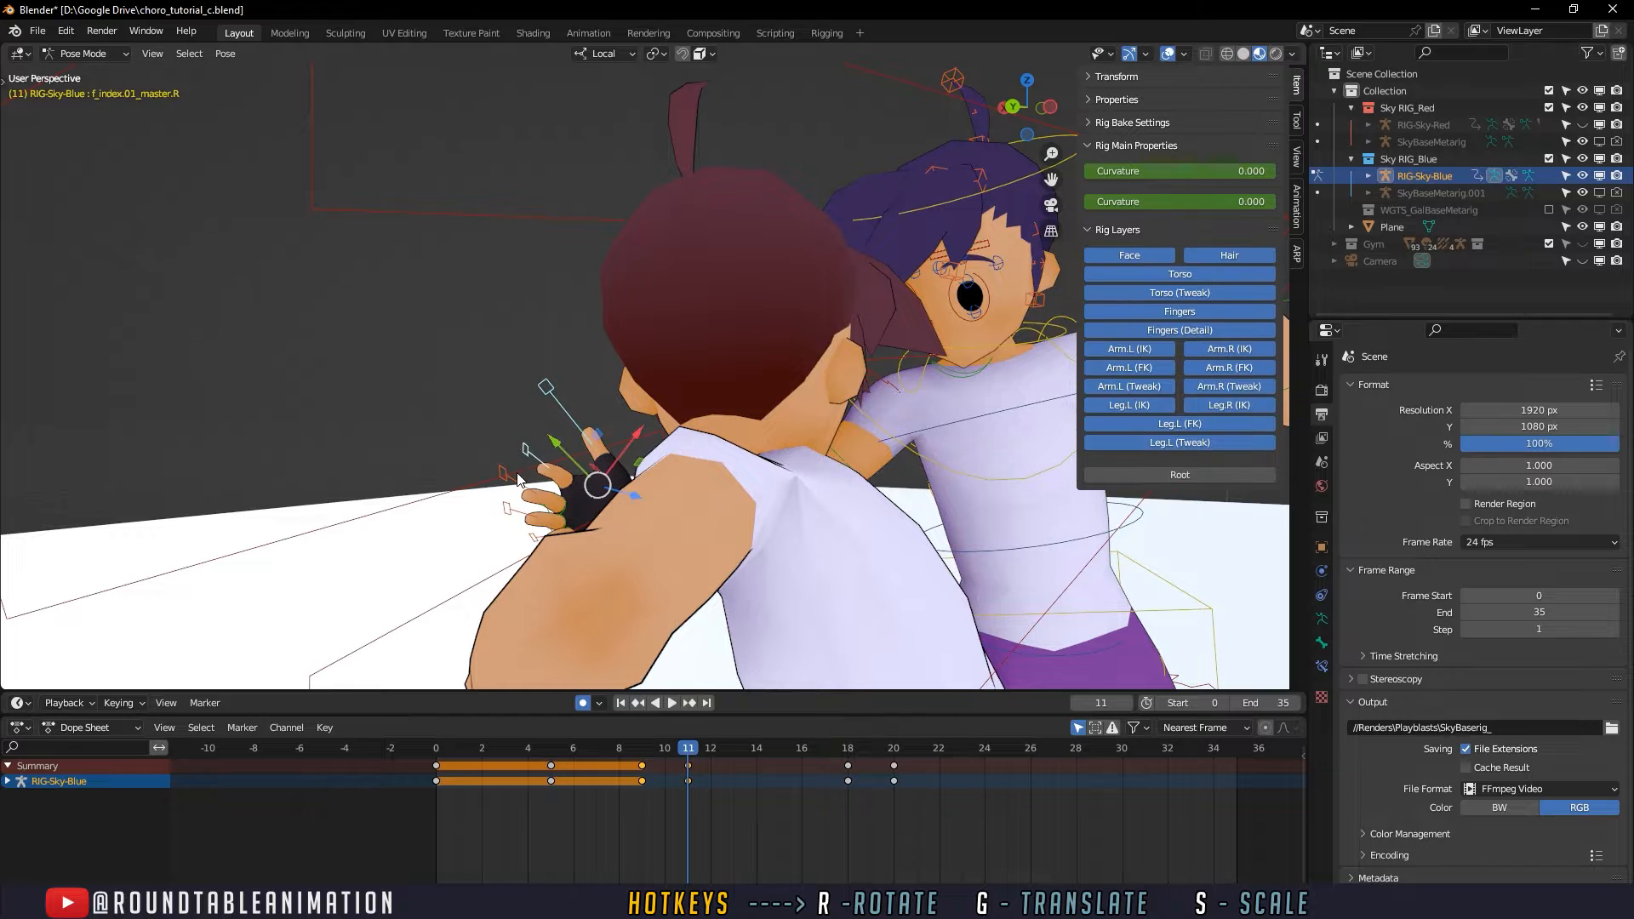
{"action": "left_click", "coordinate": [510, 474], "text": "shift"}
{"action": "left_click", "coordinate": [513, 513], "text": "shift"}
{"action": "middle_click_drag", "start_coordinate": [528, 540], "coordinate": [702, 545]}
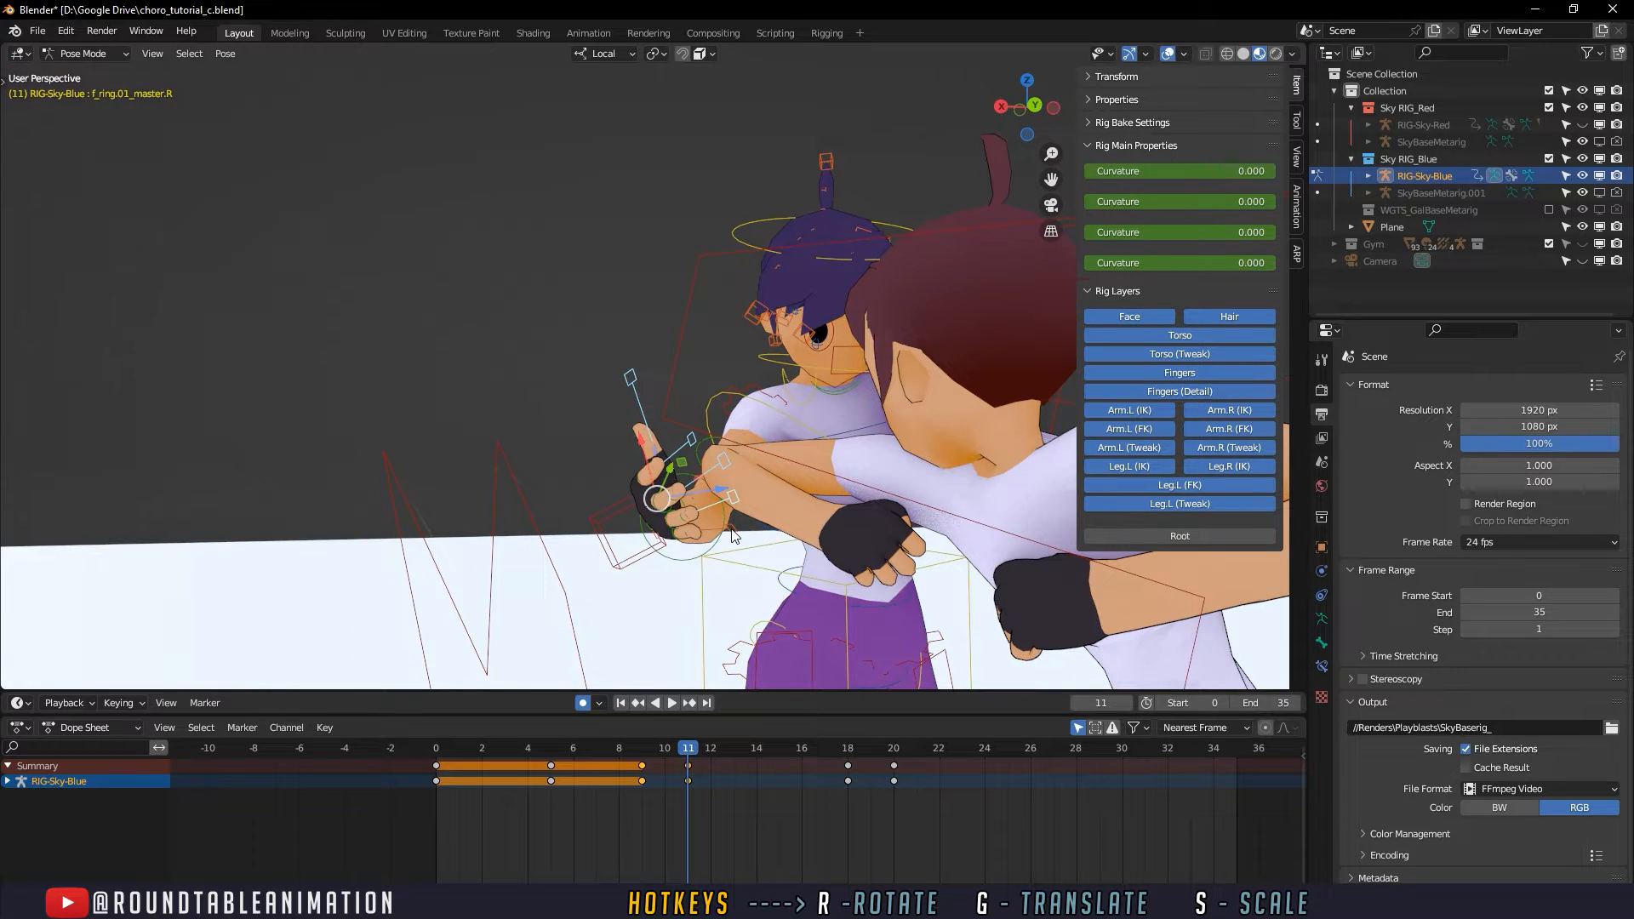
{"action": "left_click", "coordinate": [713, 529], "text": "shift"}
{"action": "scroll", "coordinate": [809, 529], "scroll_direction": "down", "scroll_amount": 4}
{"action": "middle_click_drag", "start_coordinate": [809, 529], "coordinate": [635, 641]}
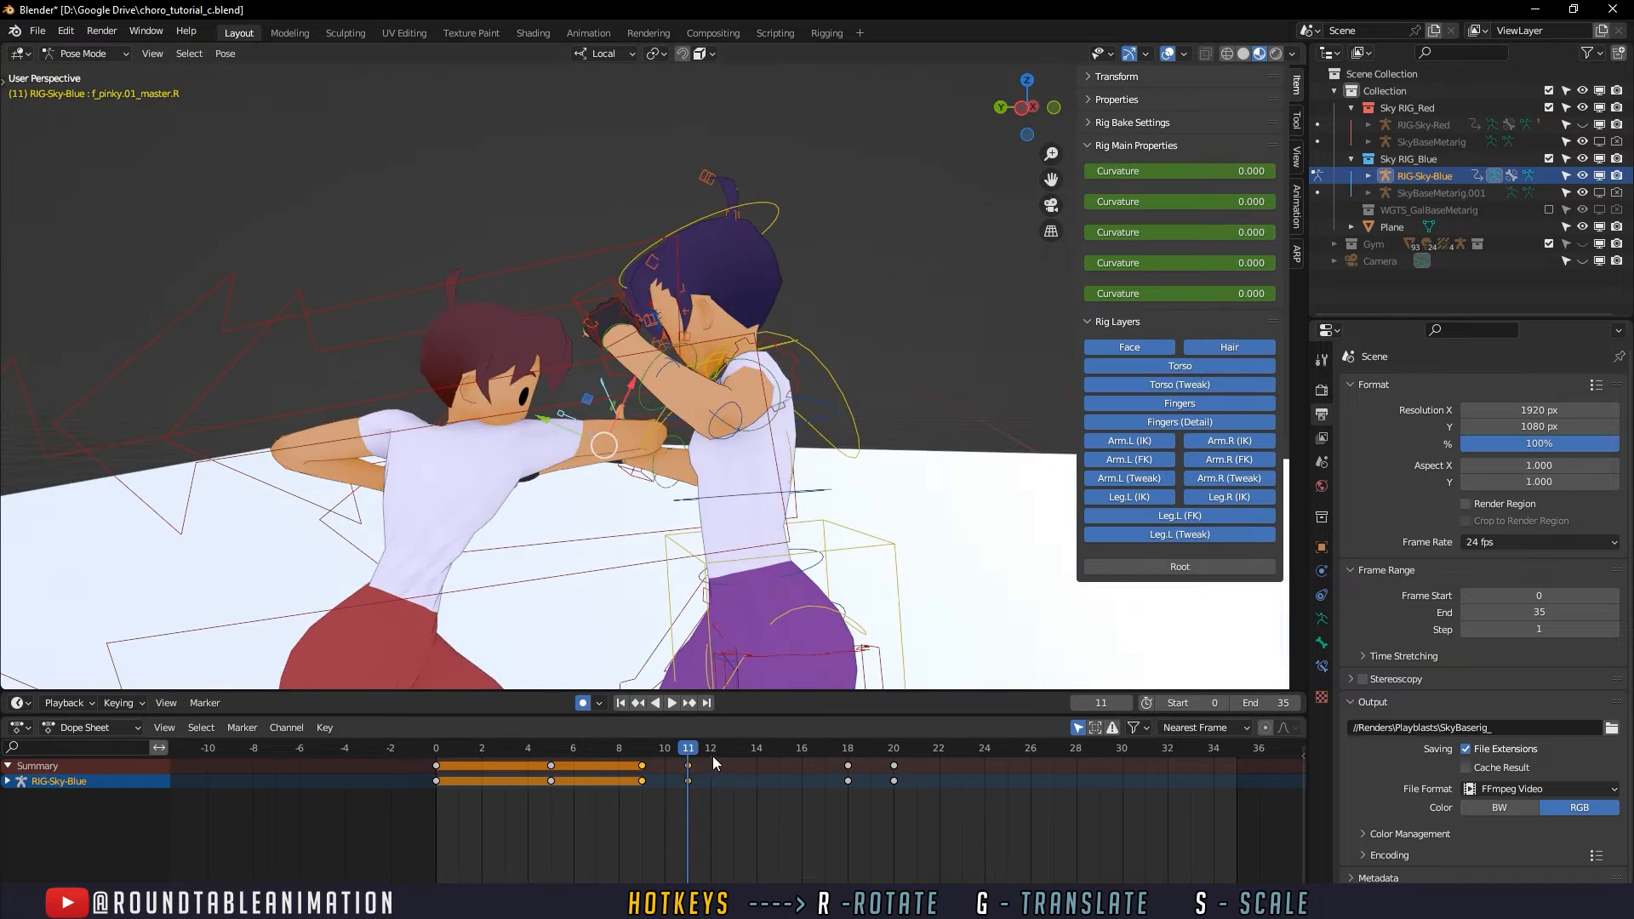
{"action": "left_click_drag", "start_coordinate": [713, 754], "coordinate": [831, 752]}
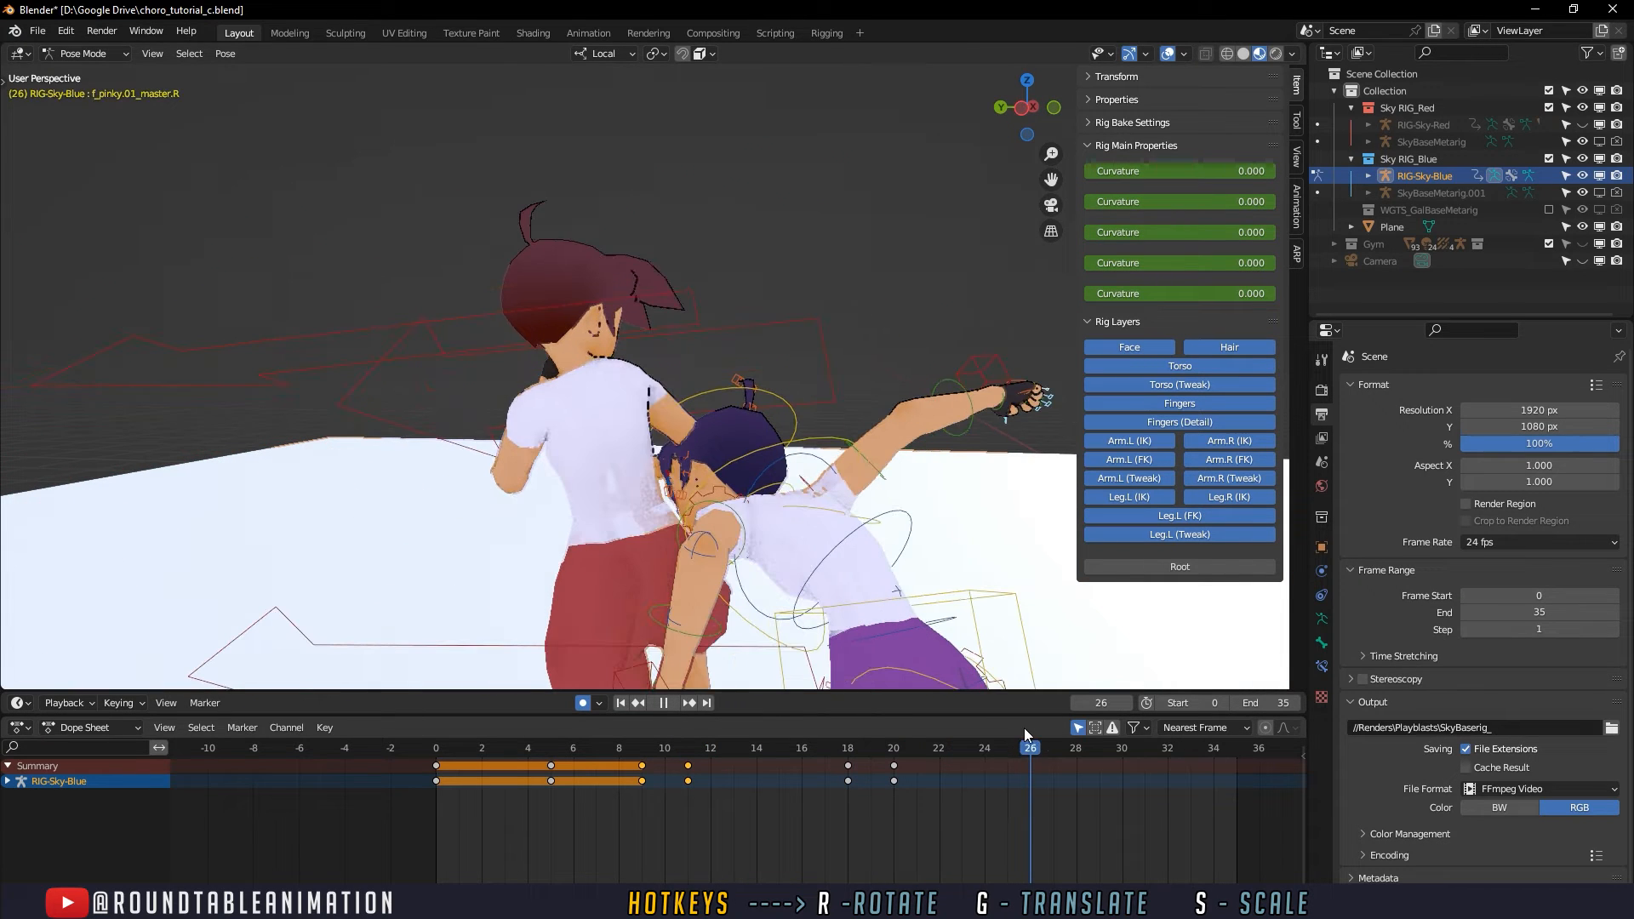
{"action": "key", "text": "space"}
{"action": "left_click_drag", "start_coordinate": [916, 808], "coordinate": [818, 774]}
{"action": "key", "text": "Delete"}
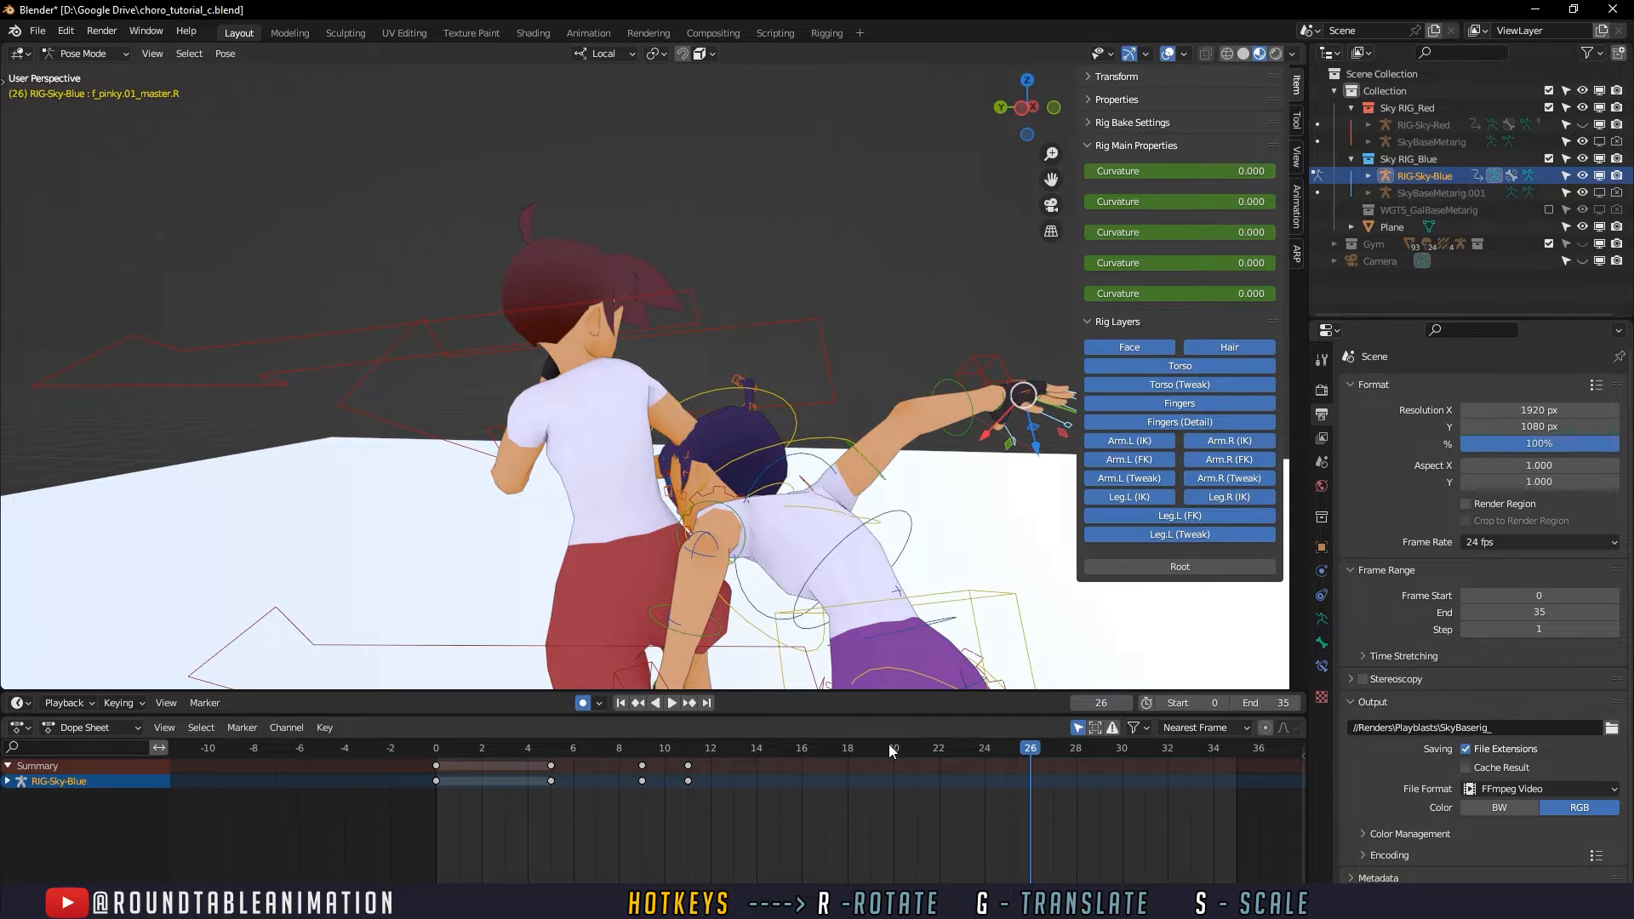
- Play and scrub between frame 9 and frame 34 to examine the defender's open right hand and overall arm motion
{"action": "middle_click_drag", "start_coordinate": [897, 496], "coordinate": [810, 454]}
{"action": "key", "text": "space"}
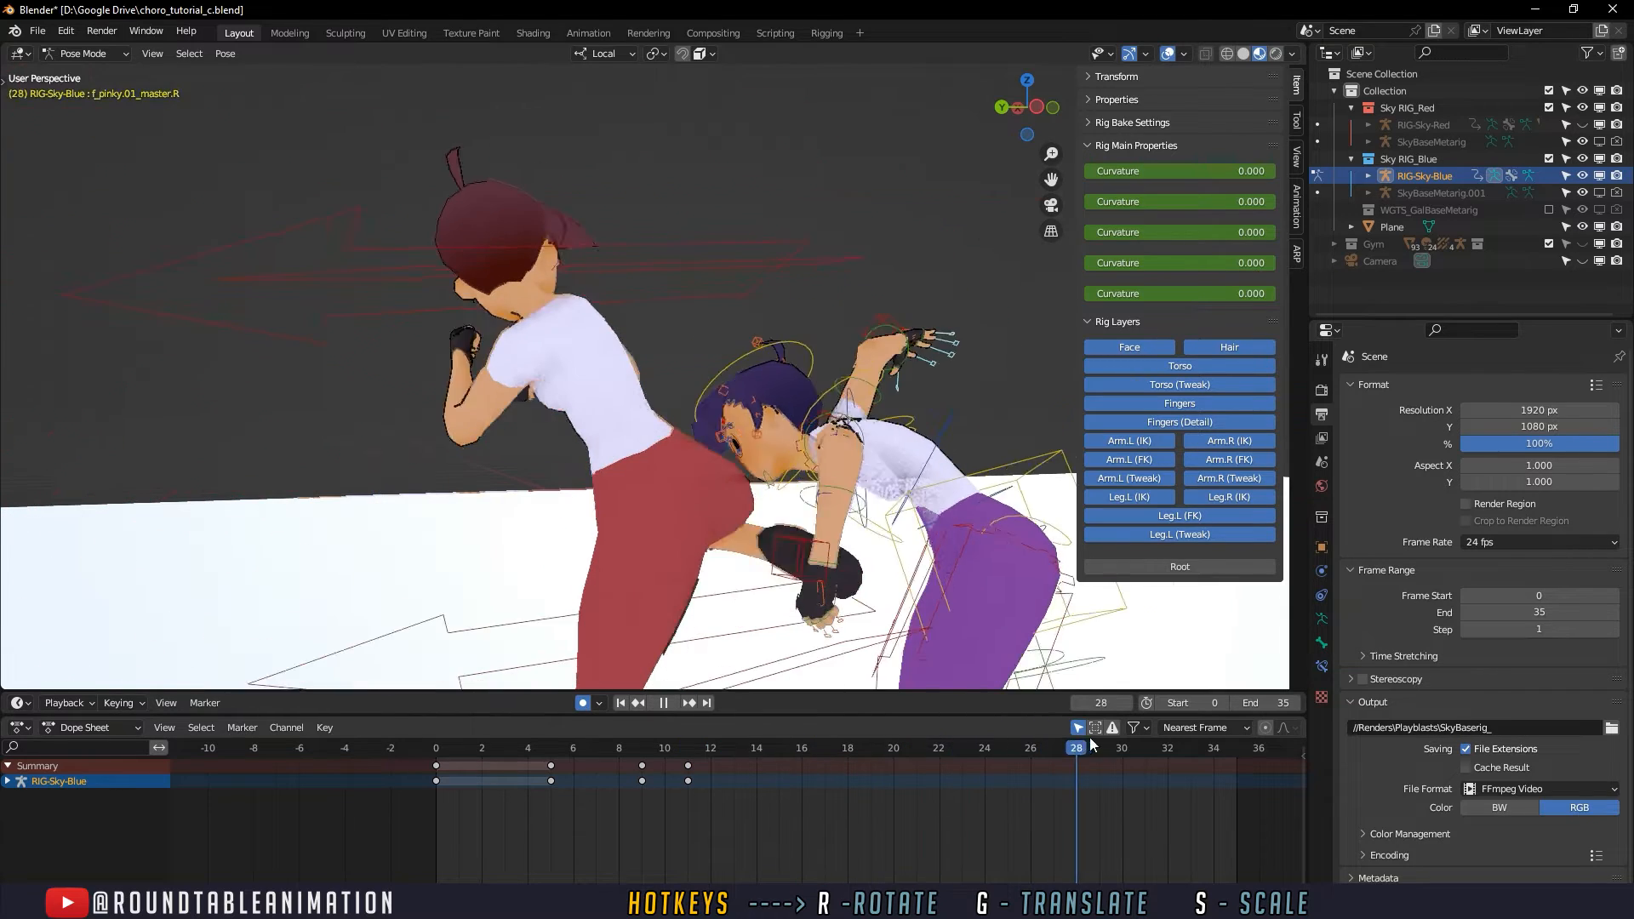
{"action": "left_click_drag", "start_coordinate": [1146, 732], "coordinate": [1209, 737]}
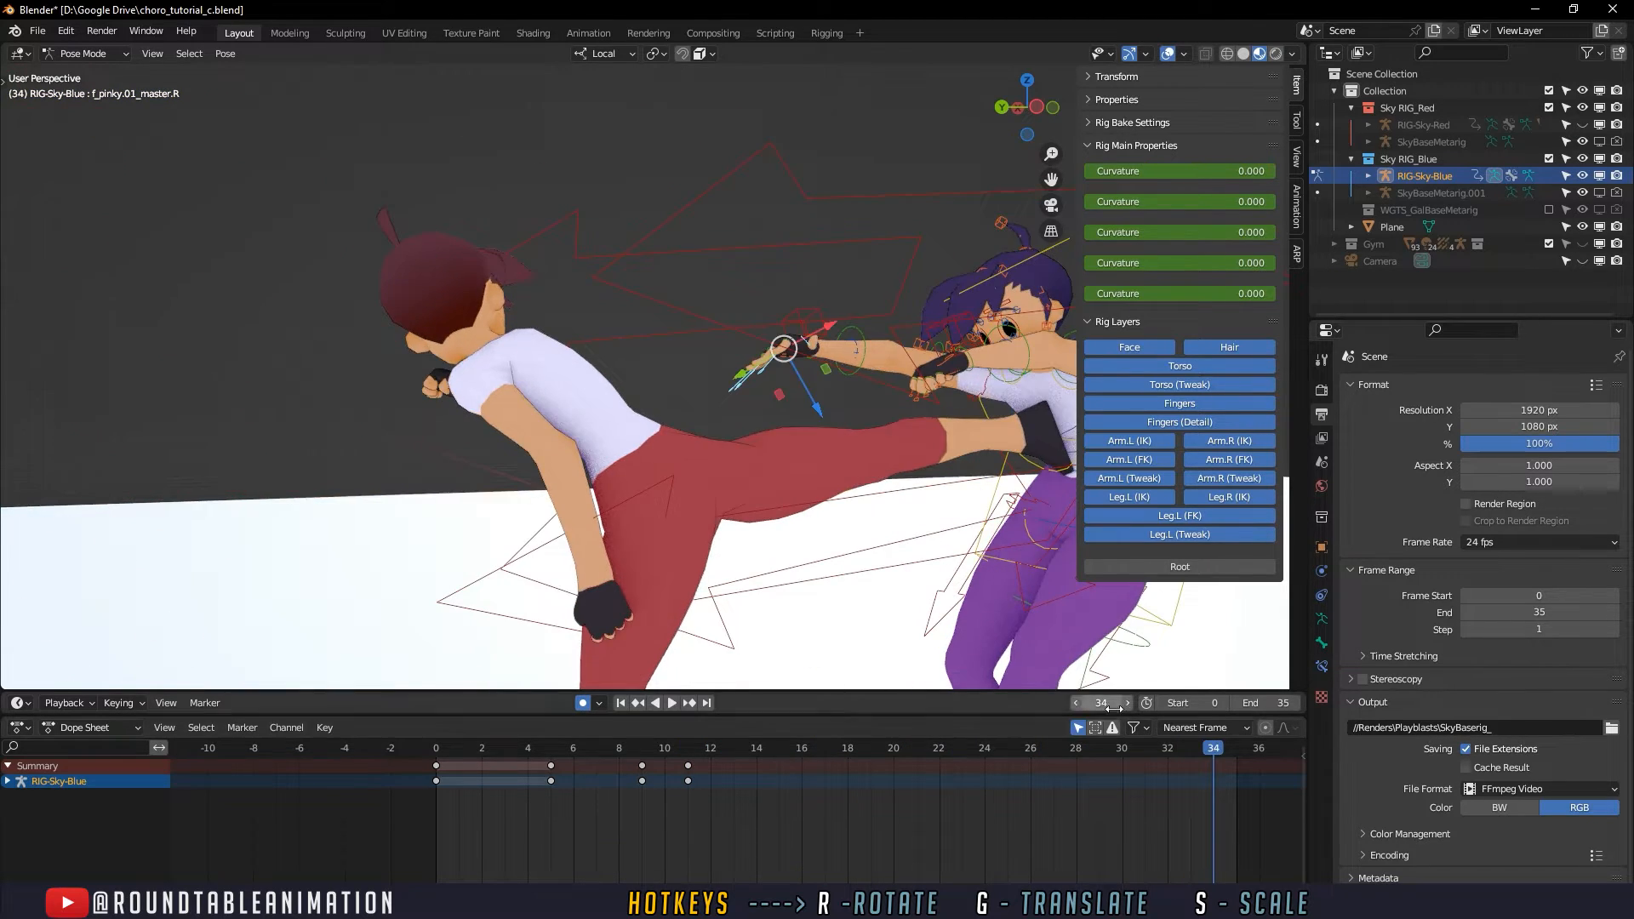
{"action": "middle_click_drag", "start_coordinate": [1025, 651], "coordinate": [898, 634]}
{"action": "left_click_drag", "start_coordinate": [596, 746], "coordinate": [709, 737]}
{"action": "middle_click_drag", "start_coordinate": [710, 664], "coordinate": [749, 718]}
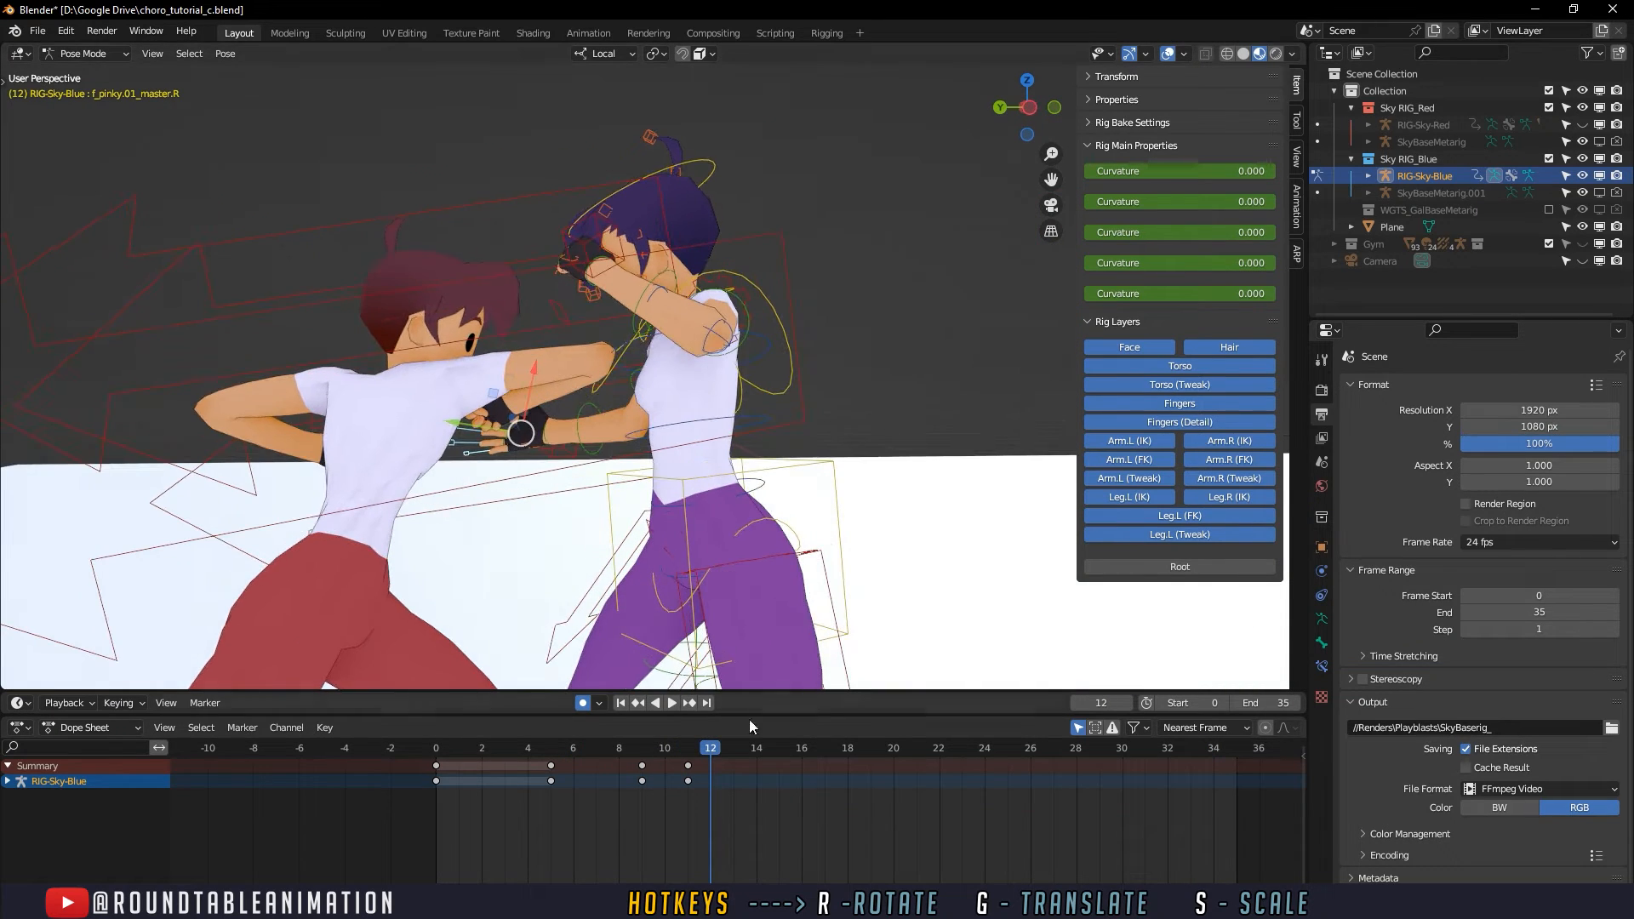
{"action": "left_click_drag", "start_coordinate": [725, 744], "coordinate": [848, 733]}
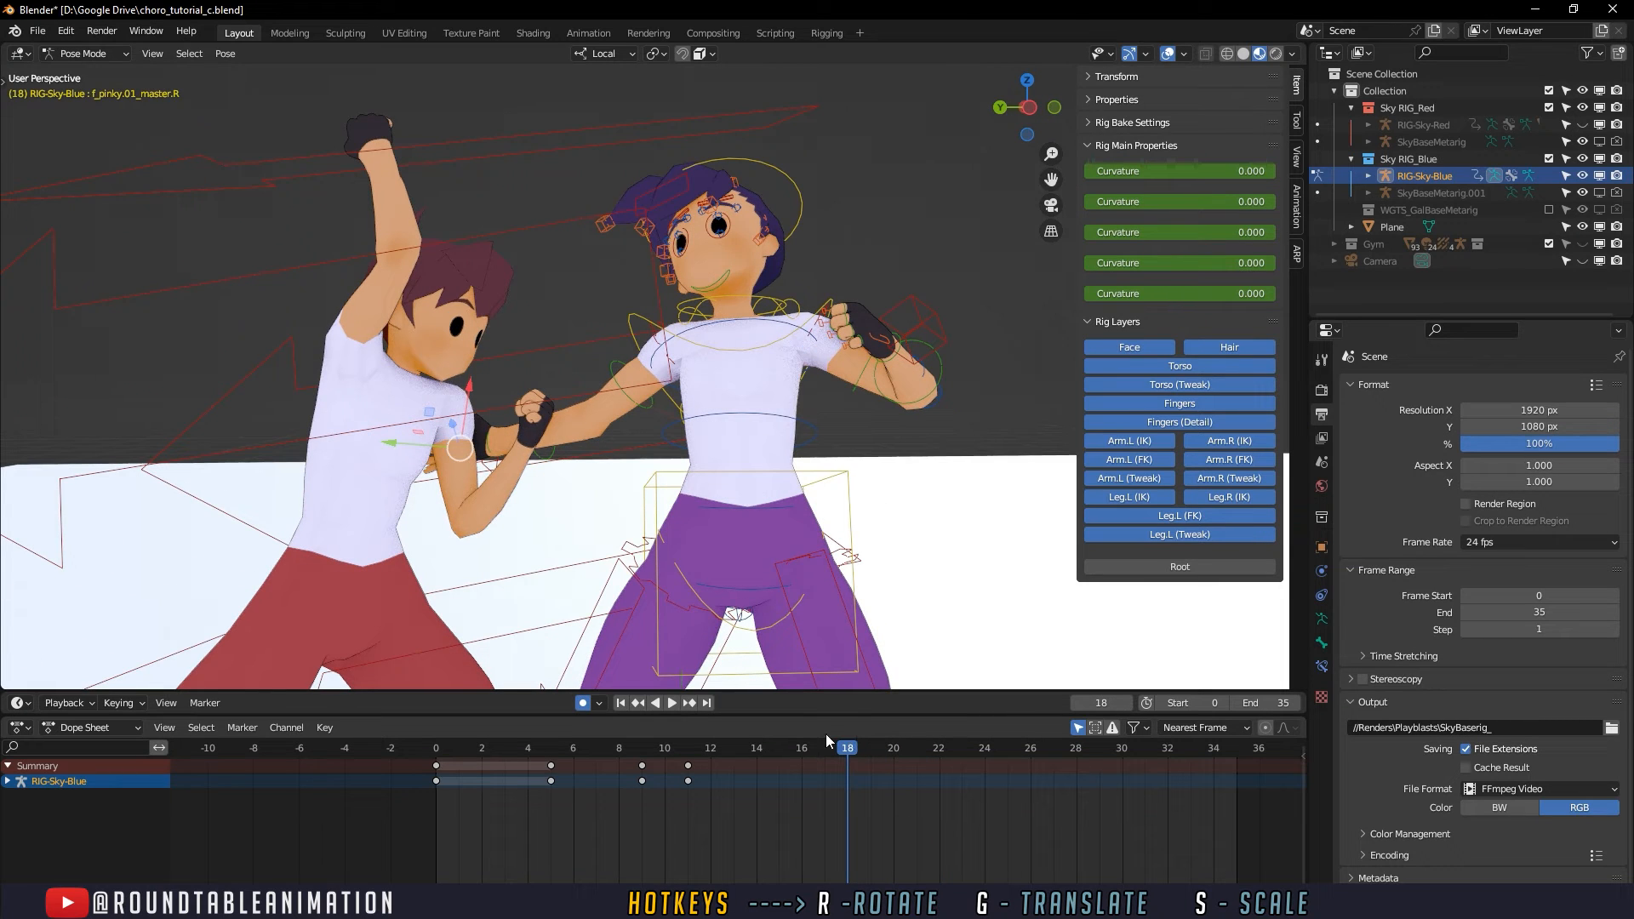
{"action": "left_click_drag", "start_coordinate": [734, 753], "coordinate": [812, 752]}
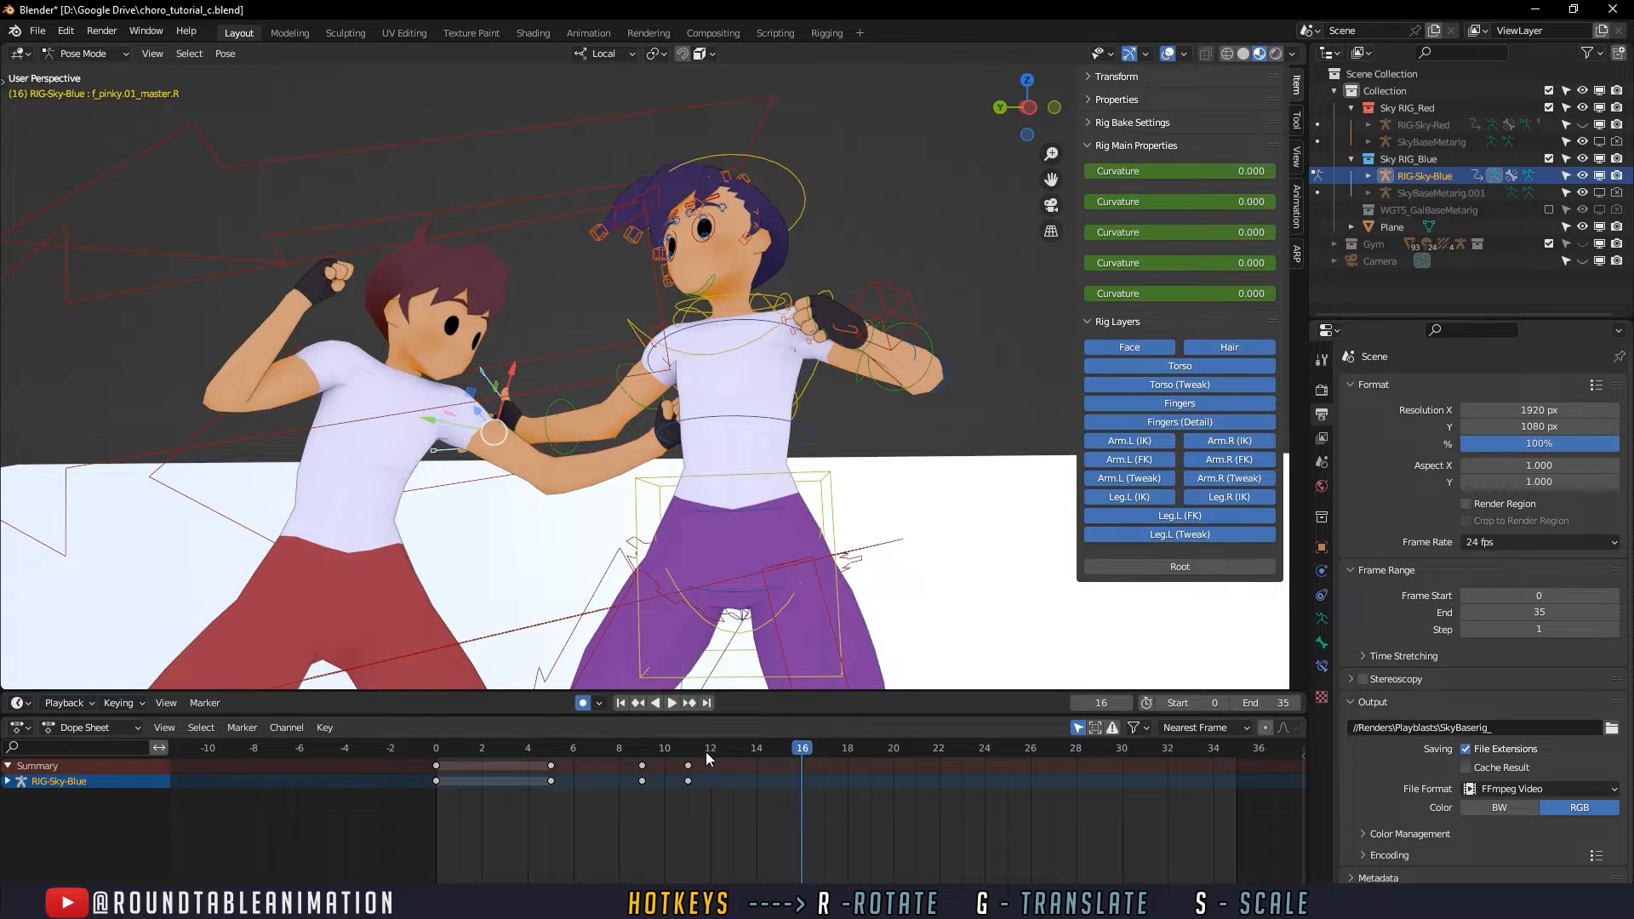
{"action": "left_click", "coordinate": [646, 738]}
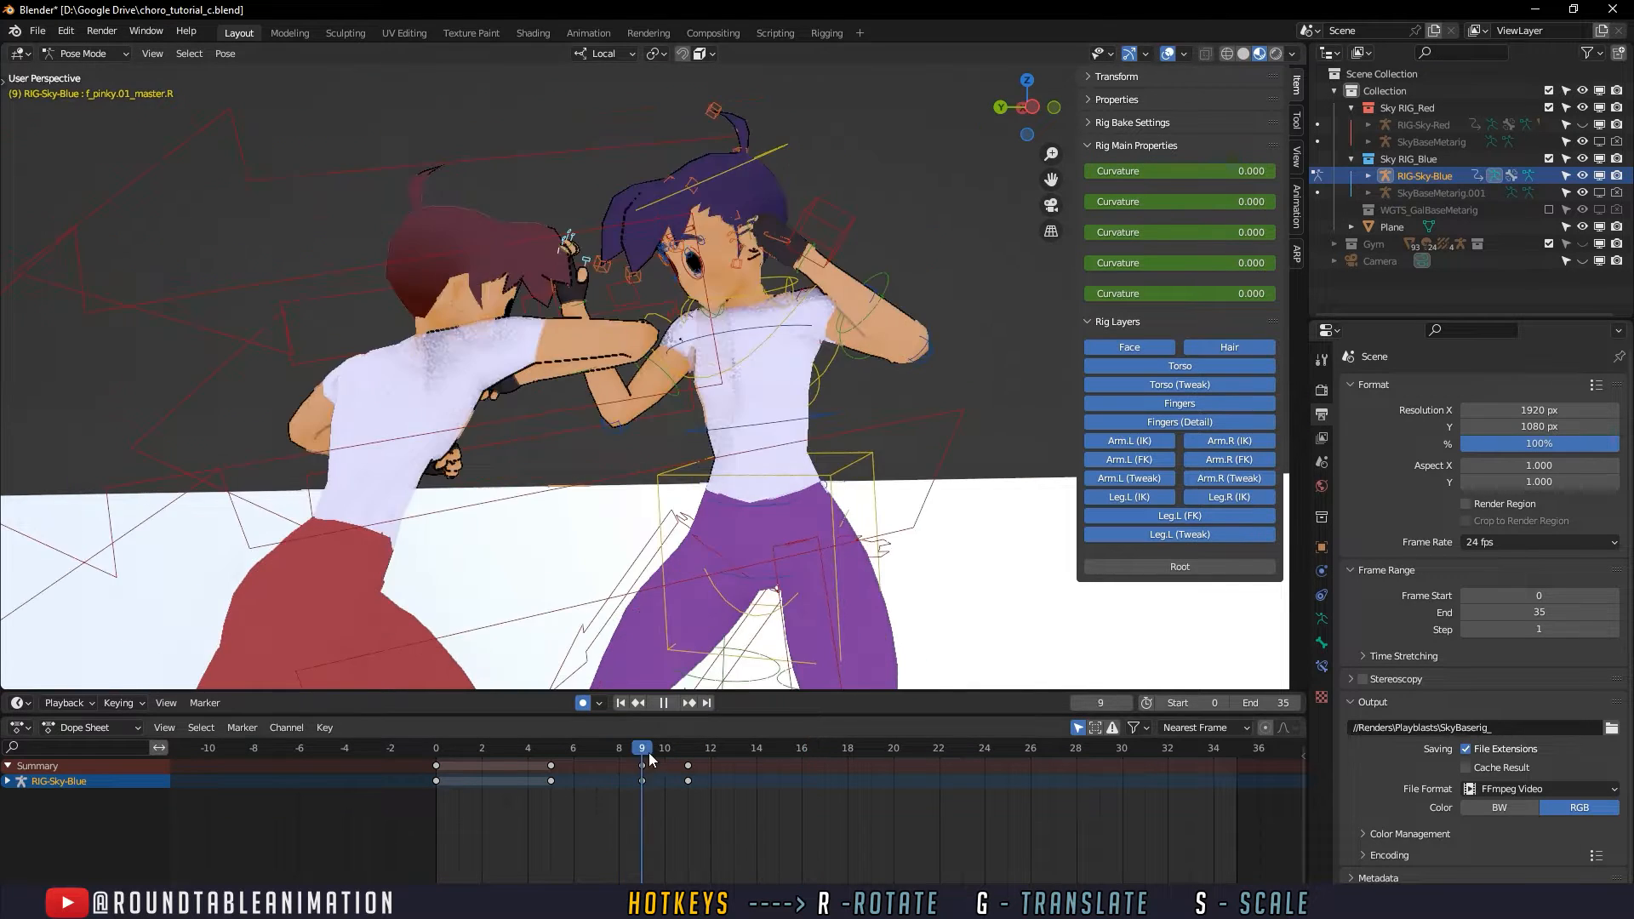
{"action": "key", "text": "space"}
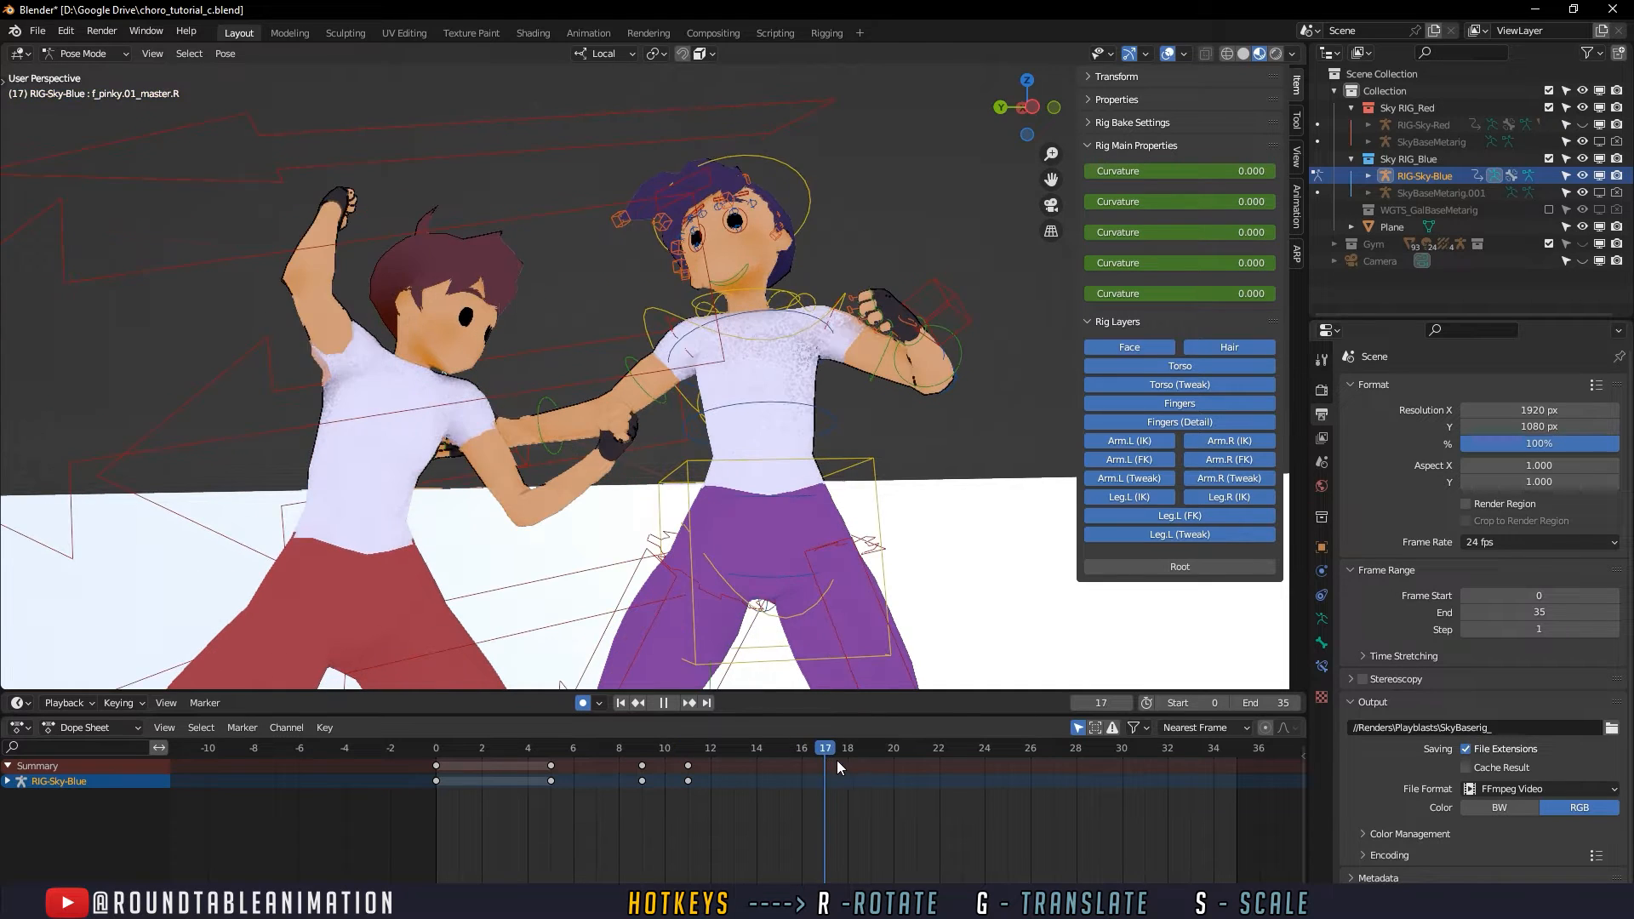
{"action": "mouse_move", "coordinate": [855, 761]}
{"action": "left_mouse_down"}
{"action": "mouse_move", "coordinate": [802, 761]}
{"action": "mouse_move", "coordinate": [916, 759]}
{"action": "mouse_move", "coordinate": [681, 759]}
{"action": "mouse_move", "coordinate": [827, 751]}
{"action": "left_mouse_up"}
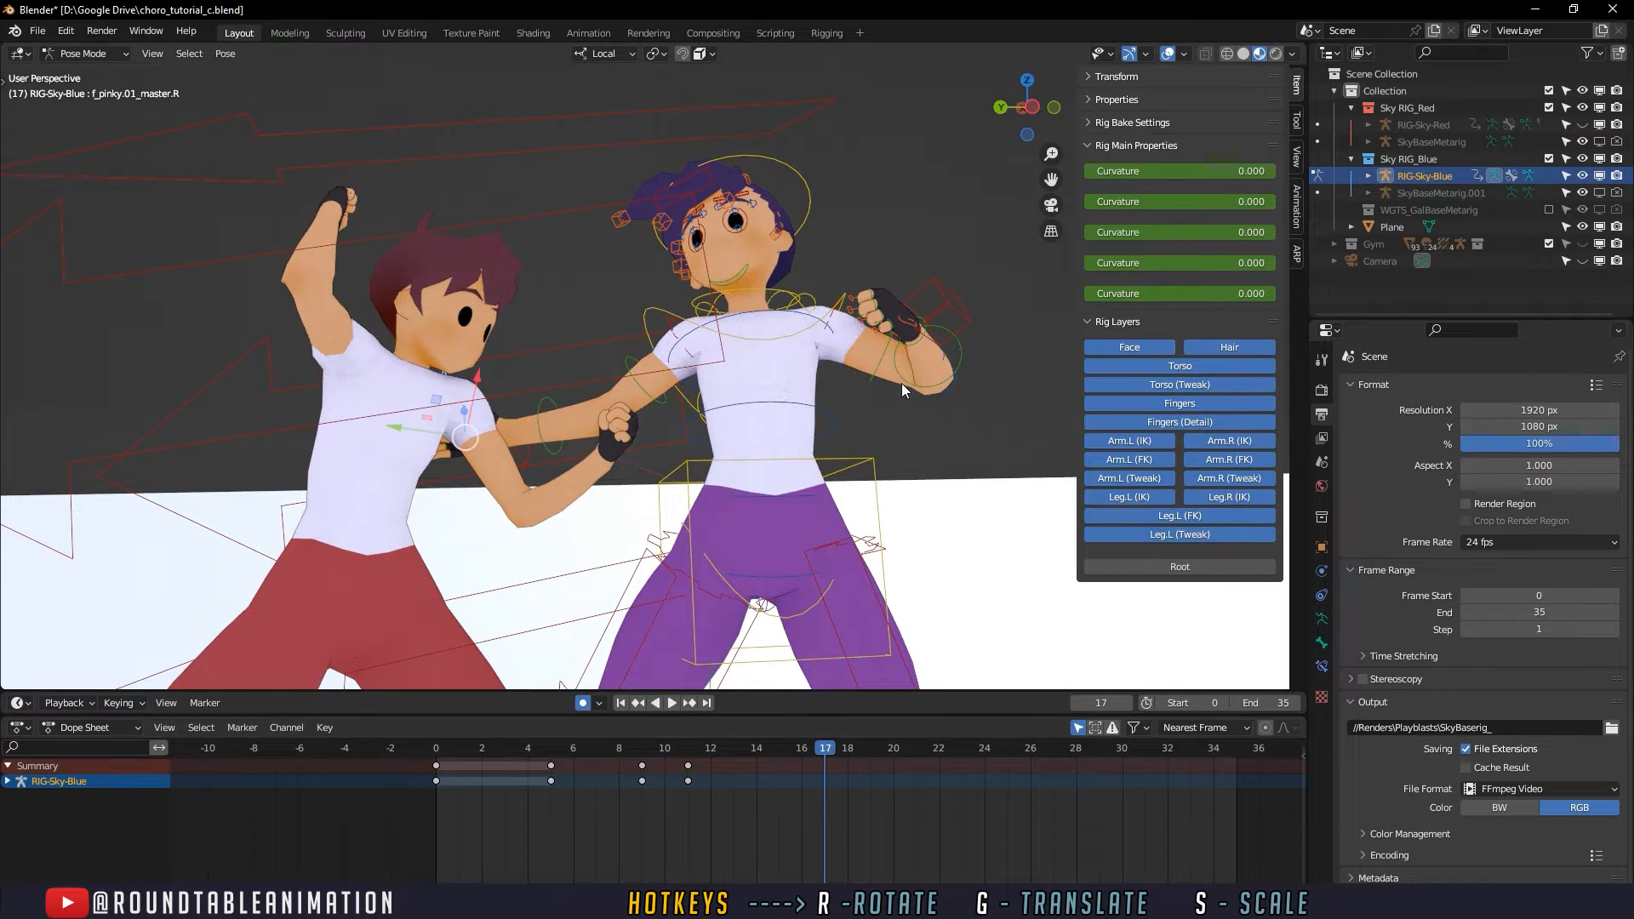
- Select the defender's hand_fk.L control and keyframe its current pose at frame 14
{"action": "middle_click_drag", "start_coordinate": [899, 358], "coordinate": [792, 396], "text": "shift"}
{"action": "scroll", "coordinate": [792, 397], "scroll_direction": "up", "scroll_amount": 3}
{"action": "left_click", "coordinate": [896, 388]}
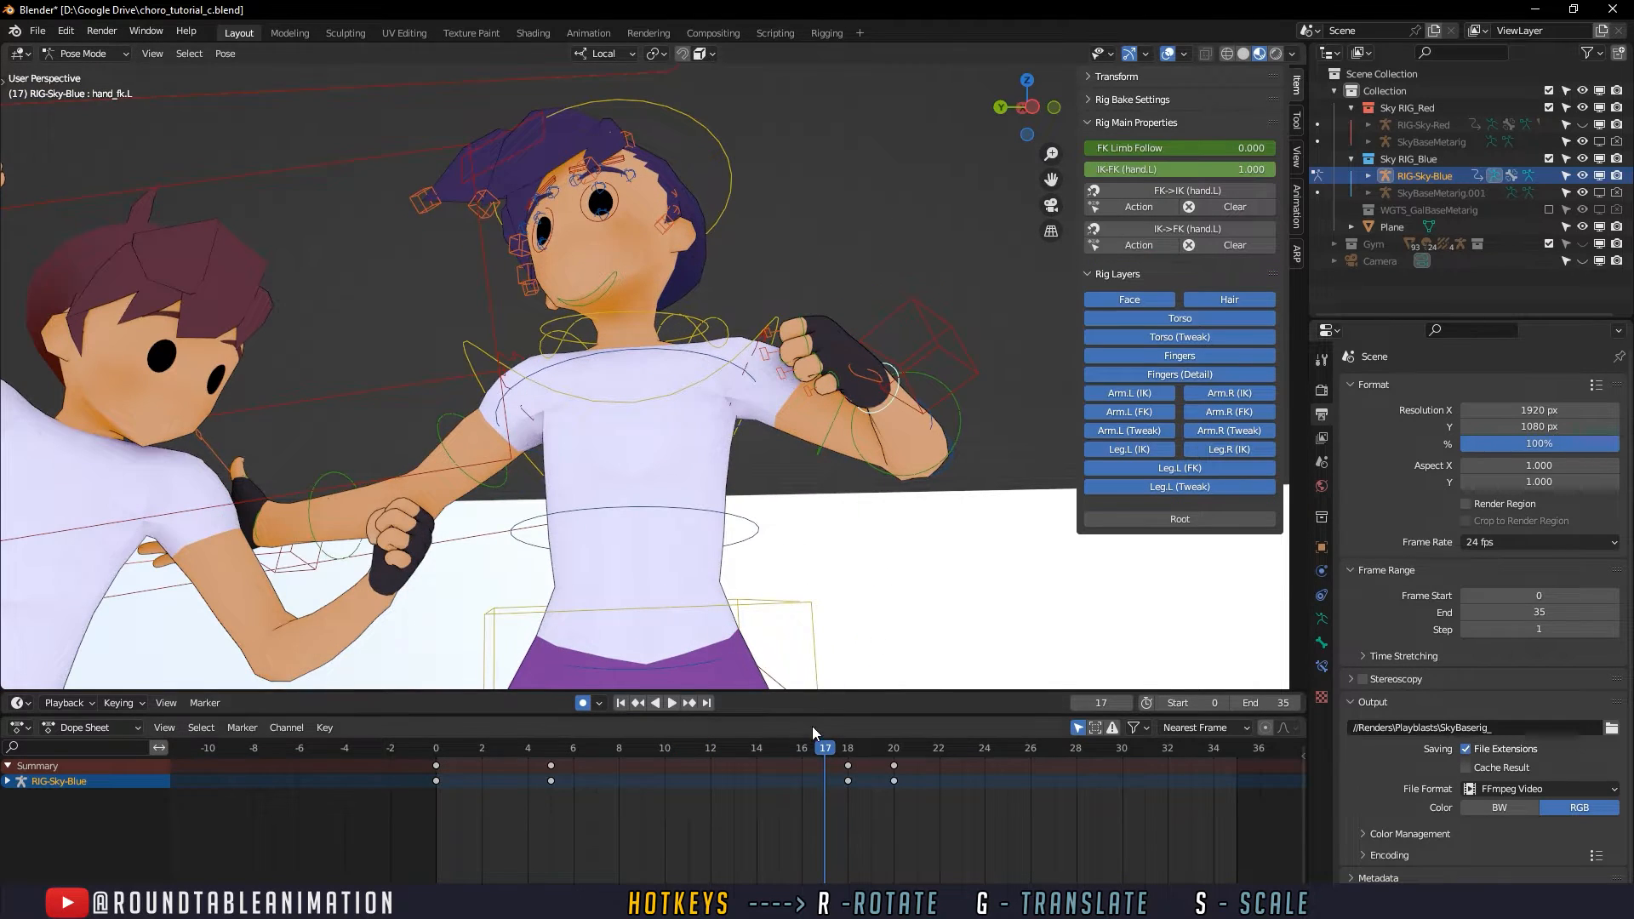
{"action": "mouse_move", "coordinate": [809, 749]}
{"action": "left_mouse_down"}
{"action": "mouse_move", "coordinate": [762, 749]}
{"action": "mouse_move", "coordinate": [826, 750]}
{"action": "left_mouse_up"}
{"action": "key", "text": "i"}
{"action": "left_click", "coordinate": [763, 749]}
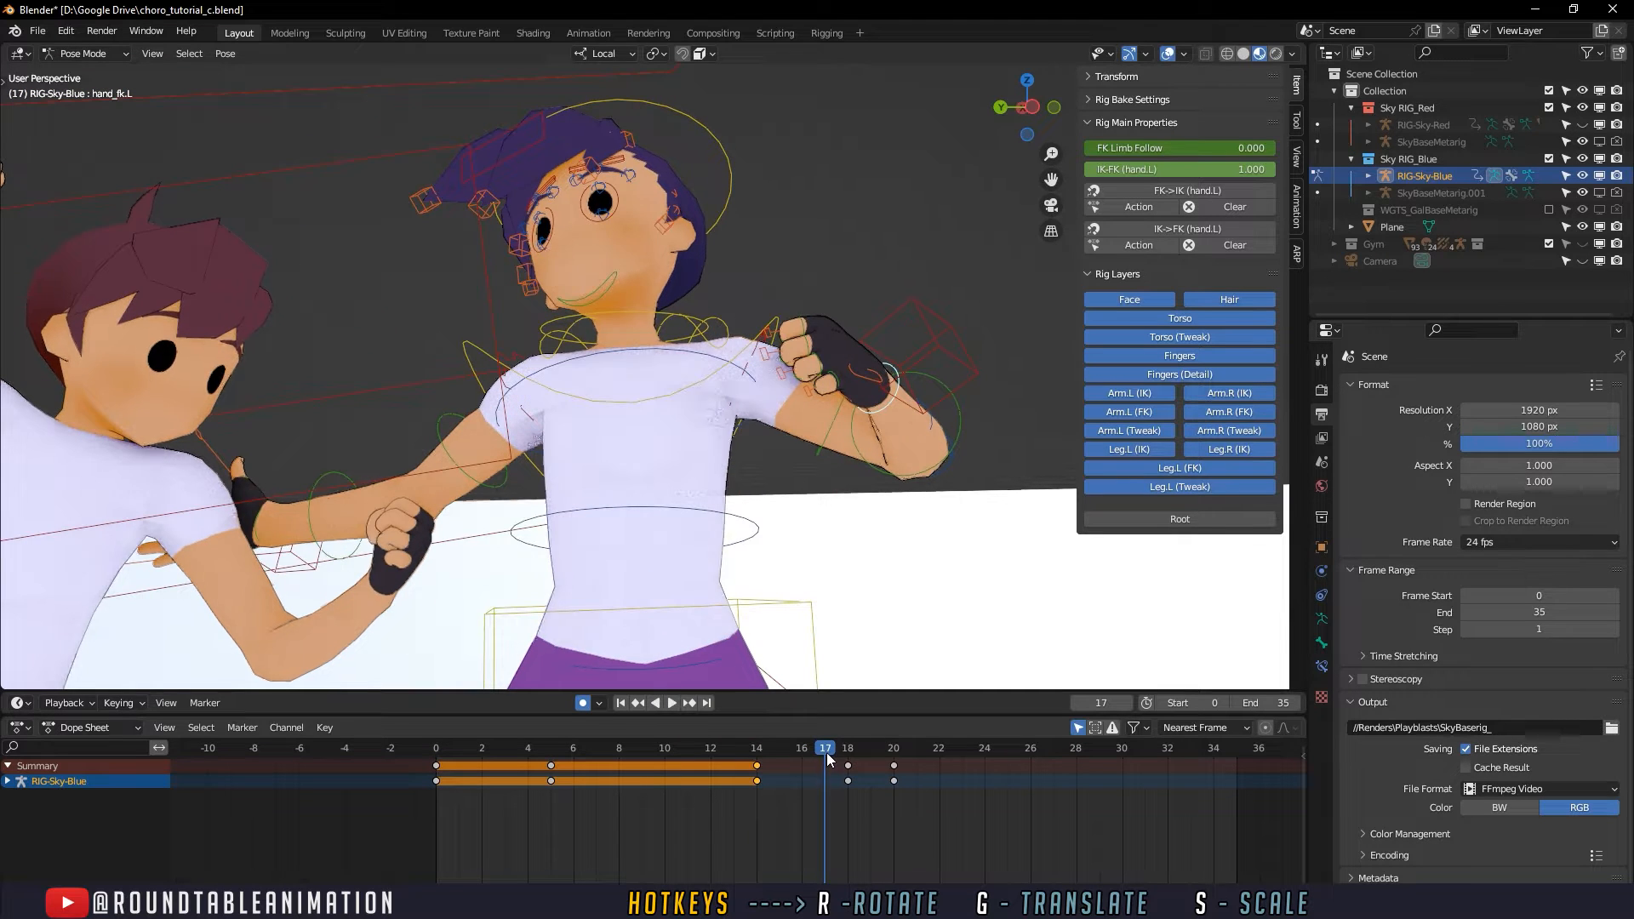
- Rotate the hand_fk.L control at frame 17 so the left fist bends back, and delete its keyframe at frame 18
{"action": "left_click_drag", "start_coordinate": [855, 358], "coordinate": [852, 399]}
{"action": "left_click", "coordinate": [947, 409]}
{"action": "key", "text": "ctrl+z"}
{"action": "left_click", "coordinate": [881, 407]}
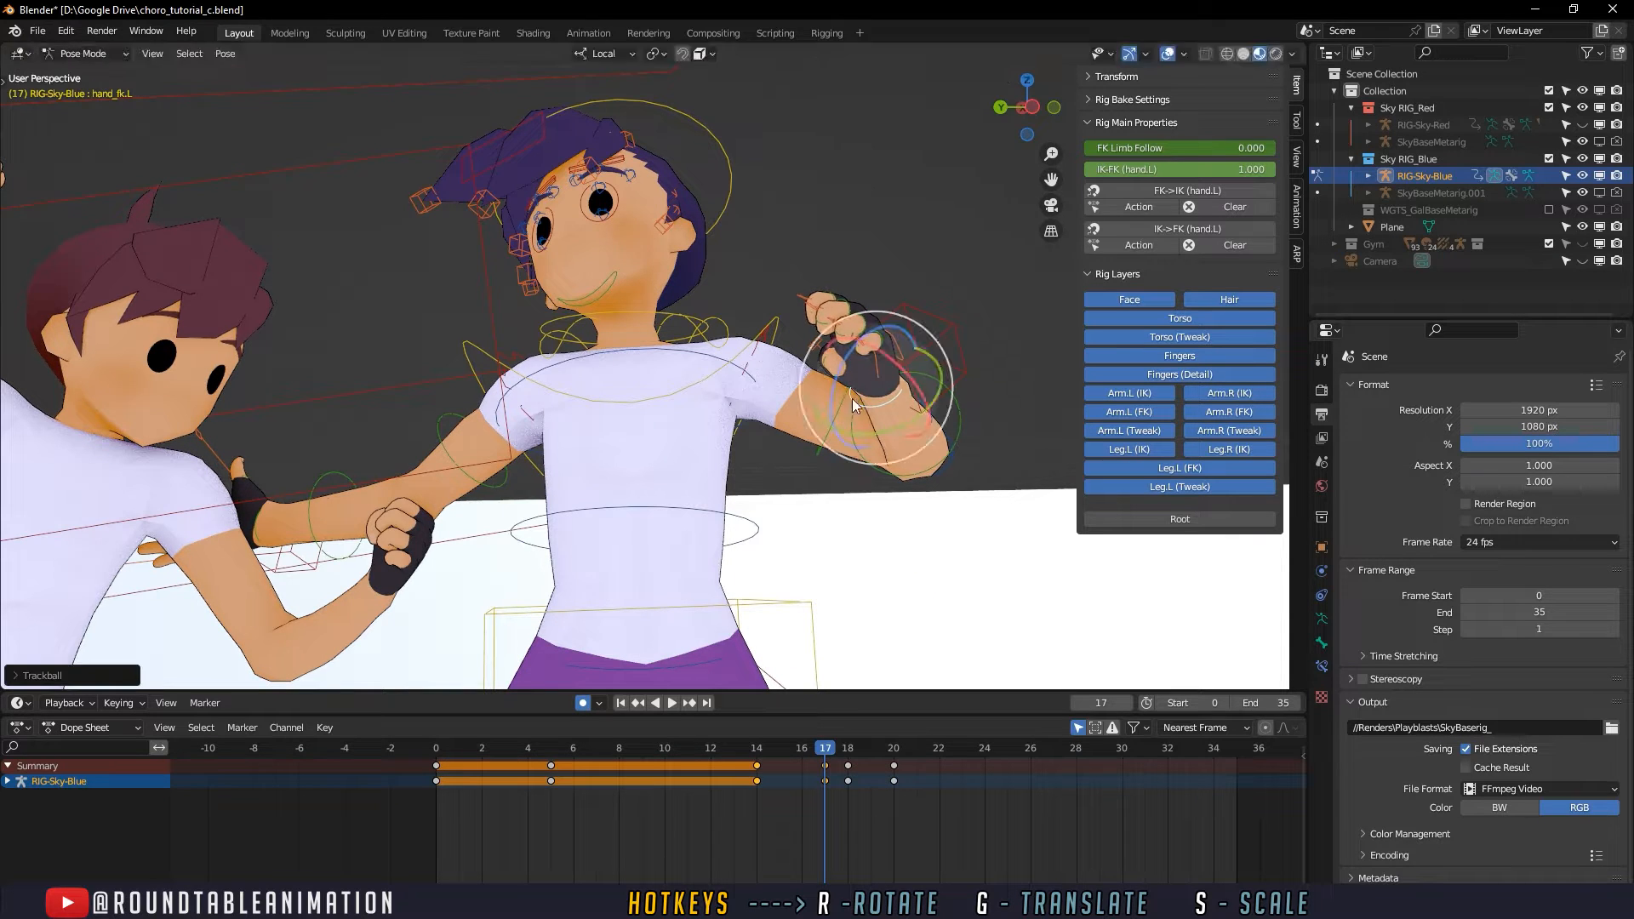
{"action": "left_click", "coordinate": [842, 747]}
{"action": "left_click", "coordinate": [850, 782]}
{"action": "key", "text": "Delete"}
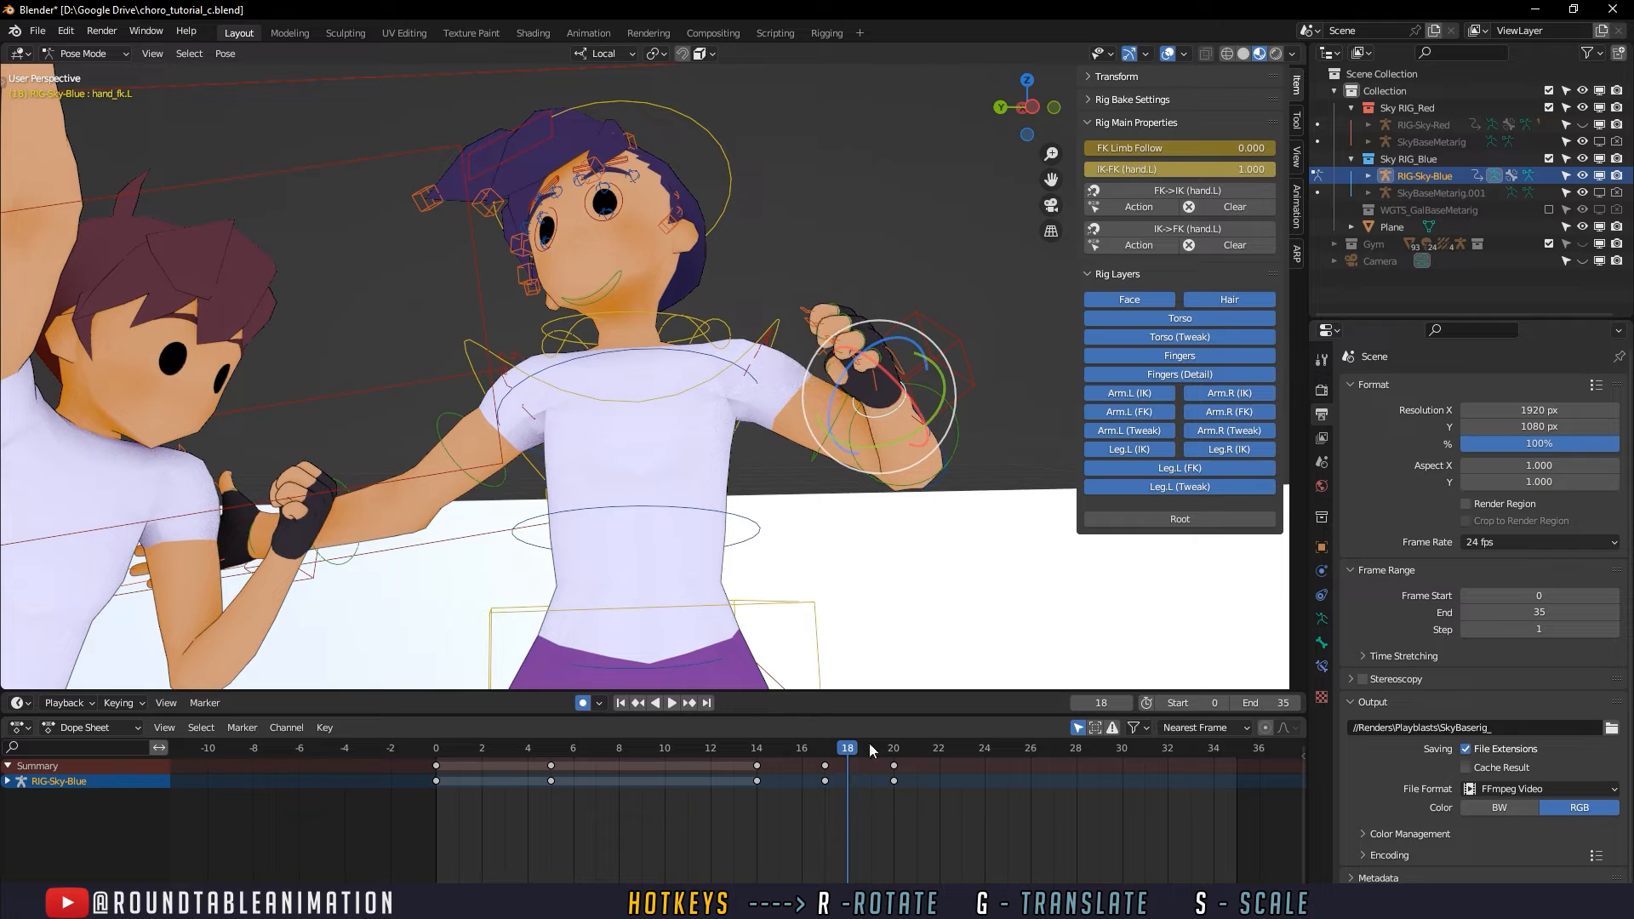
{"action": "left_click", "coordinate": [894, 745]}
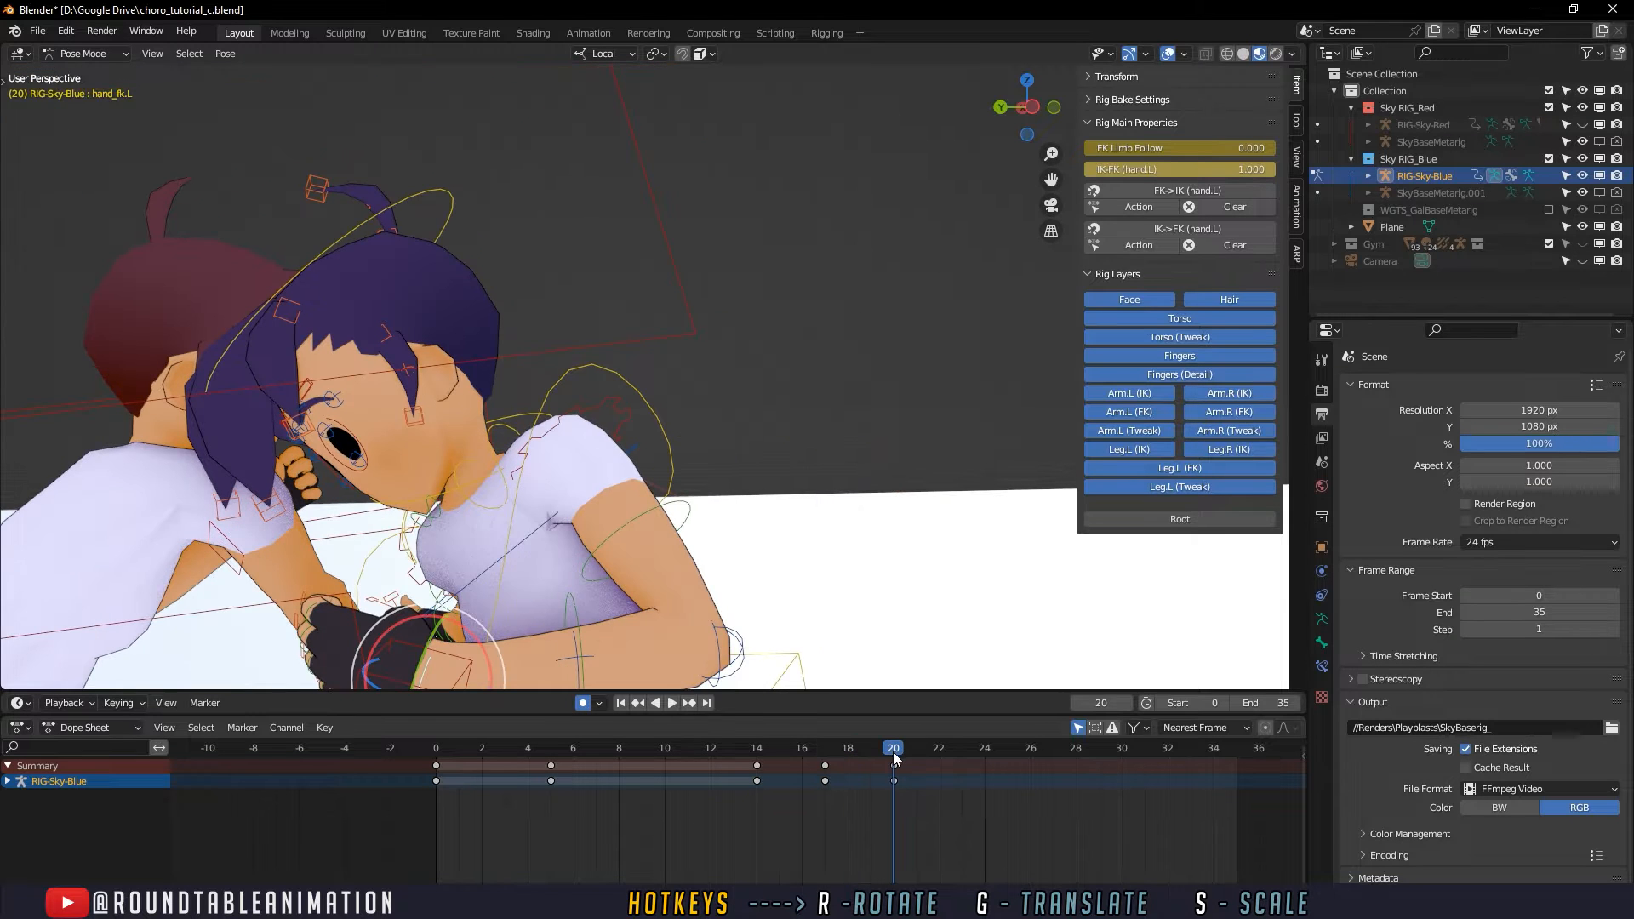
{"action": "left_click", "coordinate": [825, 749]}
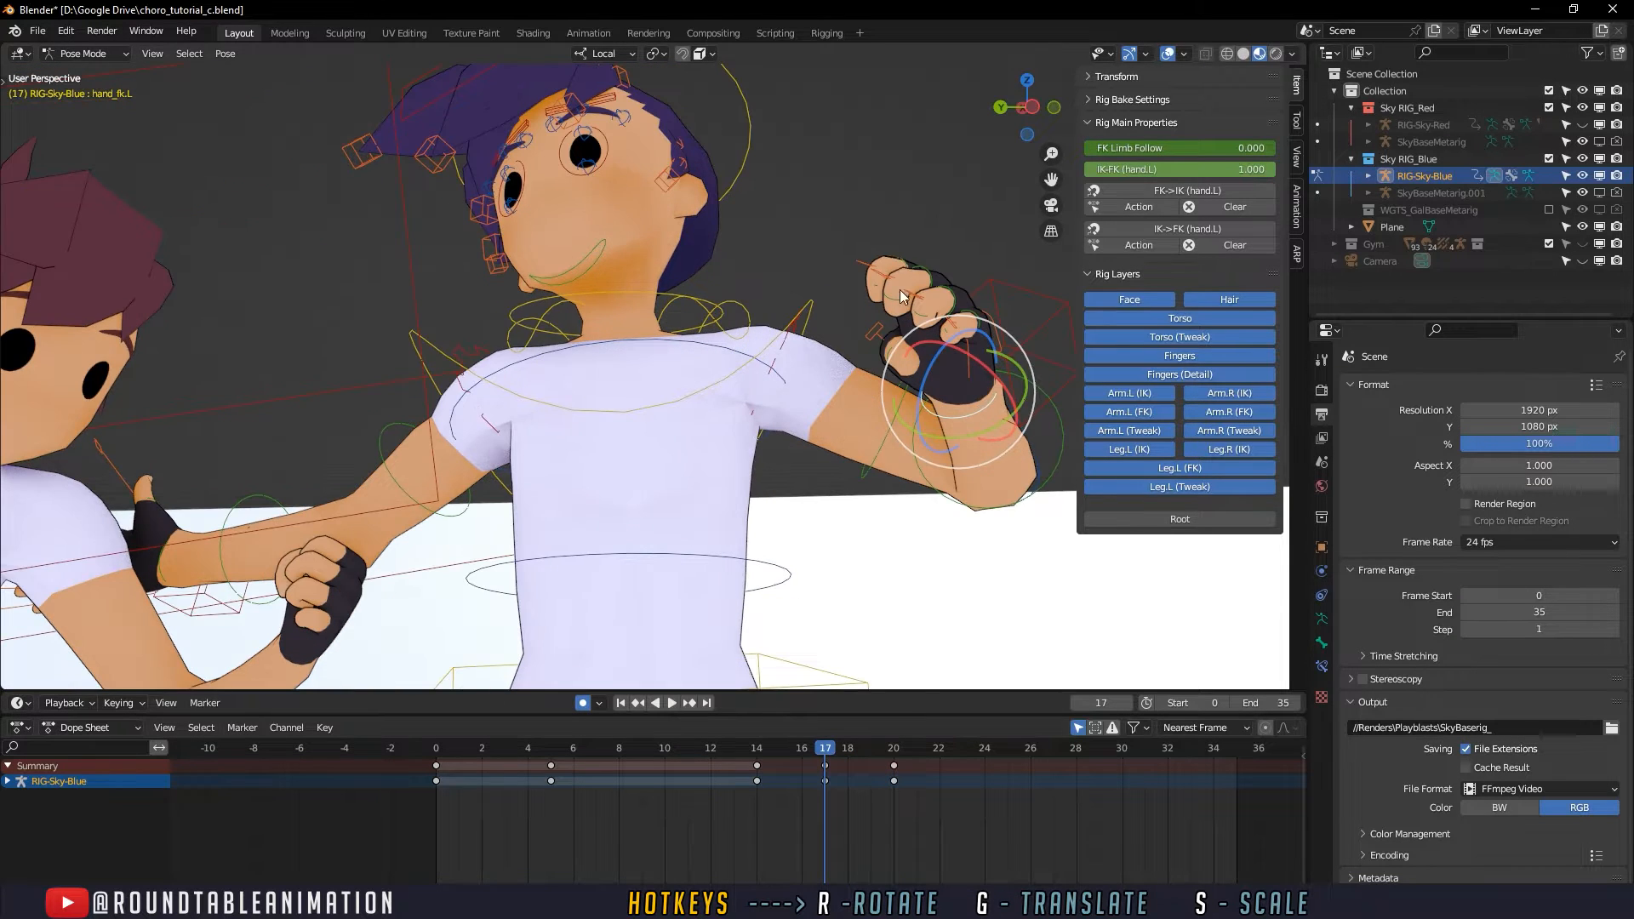
- Select all five of the defender's left-hand finger master controls and keyframe them at frame 15
{"action": "left_click", "coordinate": [867, 263]}
{"action": "left_click", "coordinate": [880, 275], "text": "shift"}
{"action": "left_click", "coordinate": [911, 293], "text": "shift"}
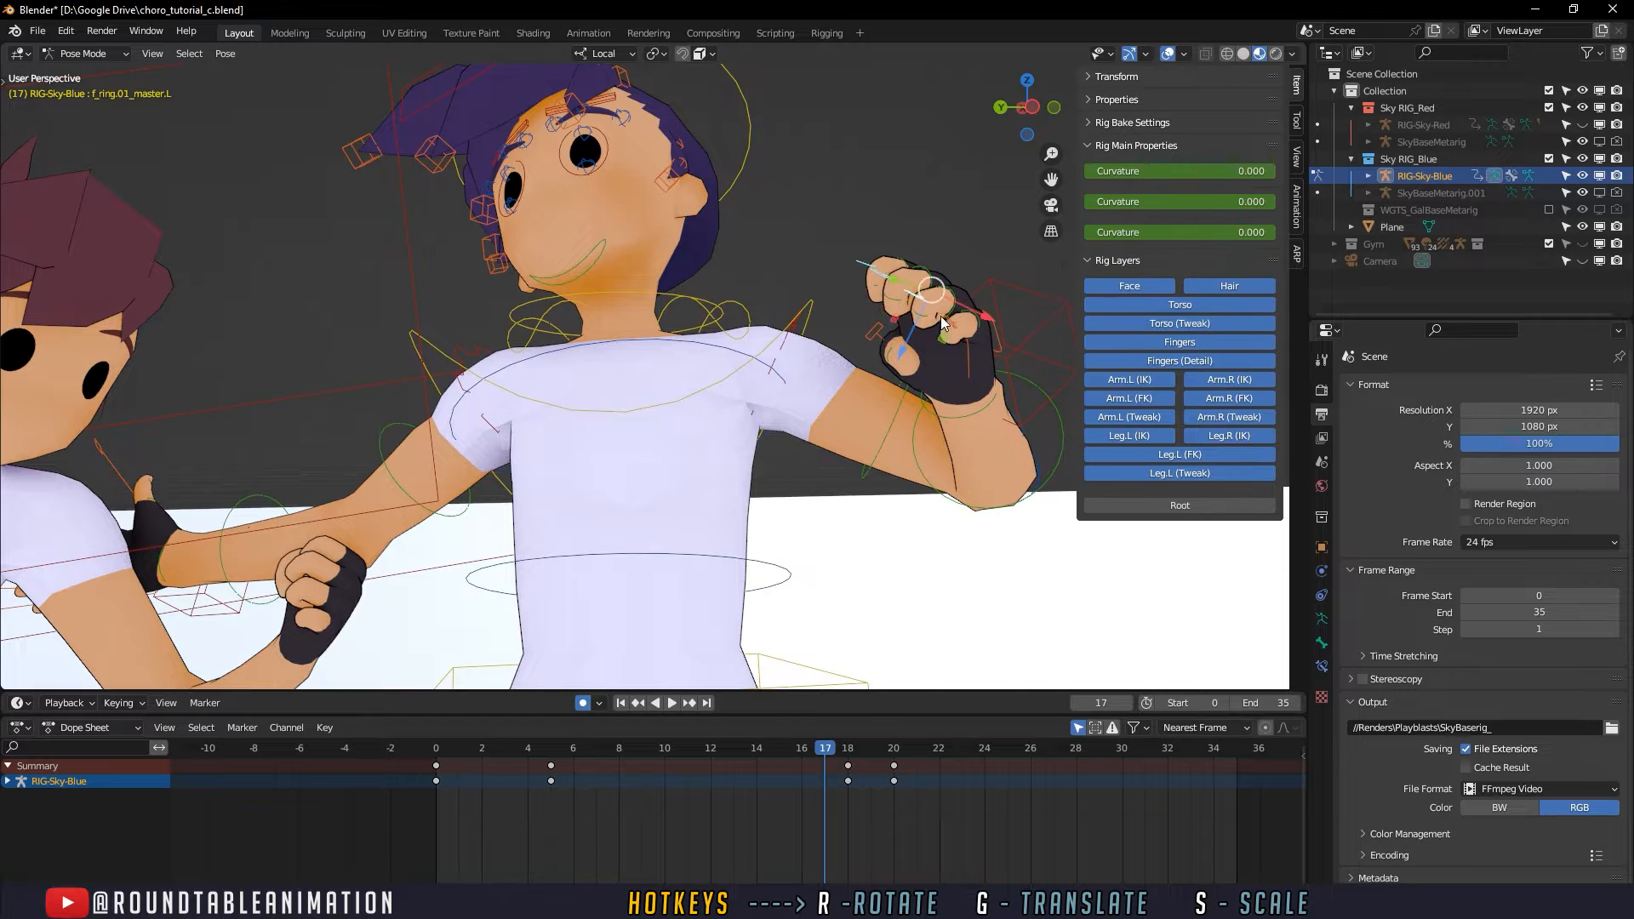
{"action": "left_click", "coordinate": [945, 317], "text": "shift"}
{"action": "left_click", "coordinate": [899, 338], "text": "shift"}
{"action": "left_click_drag", "start_coordinate": [855, 752], "coordinate": [775, 756]}
{"action": "key", "text": "i"}
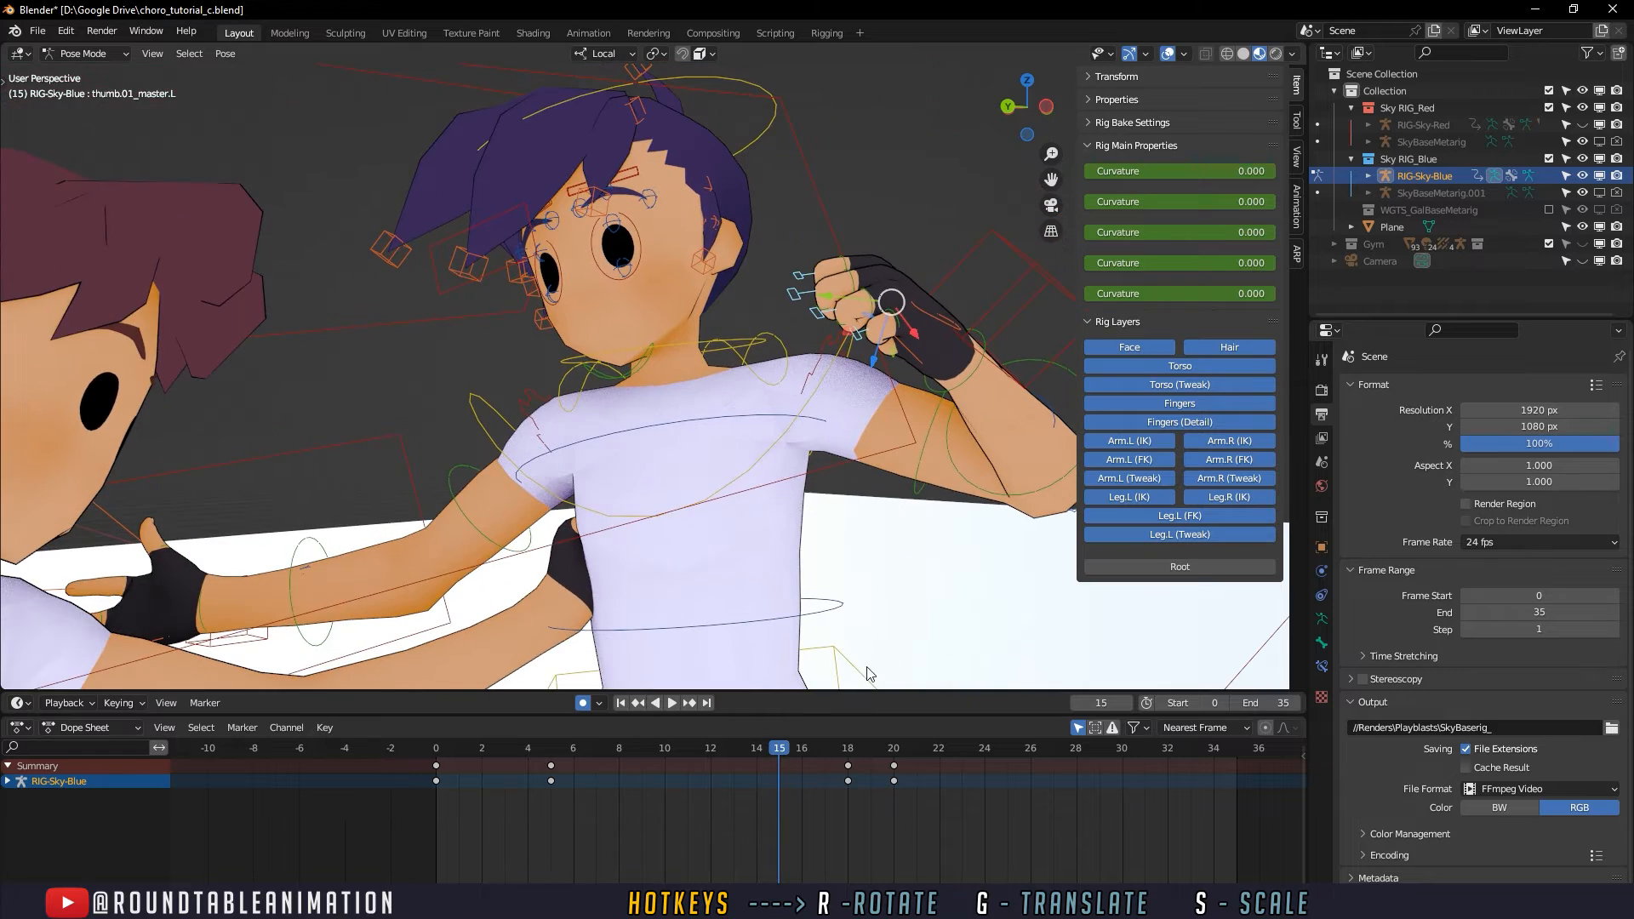
{"action": "key", "text": "i"}
- Scale the five left-hand finger controls along local Y by about 2.76 at frame 17 to open the hand
{"action": "scroll", "coordinate": [857, 522], "scroll_direction": "up", "scroll_amount": 2}
{"action": "key", "text": "space"}
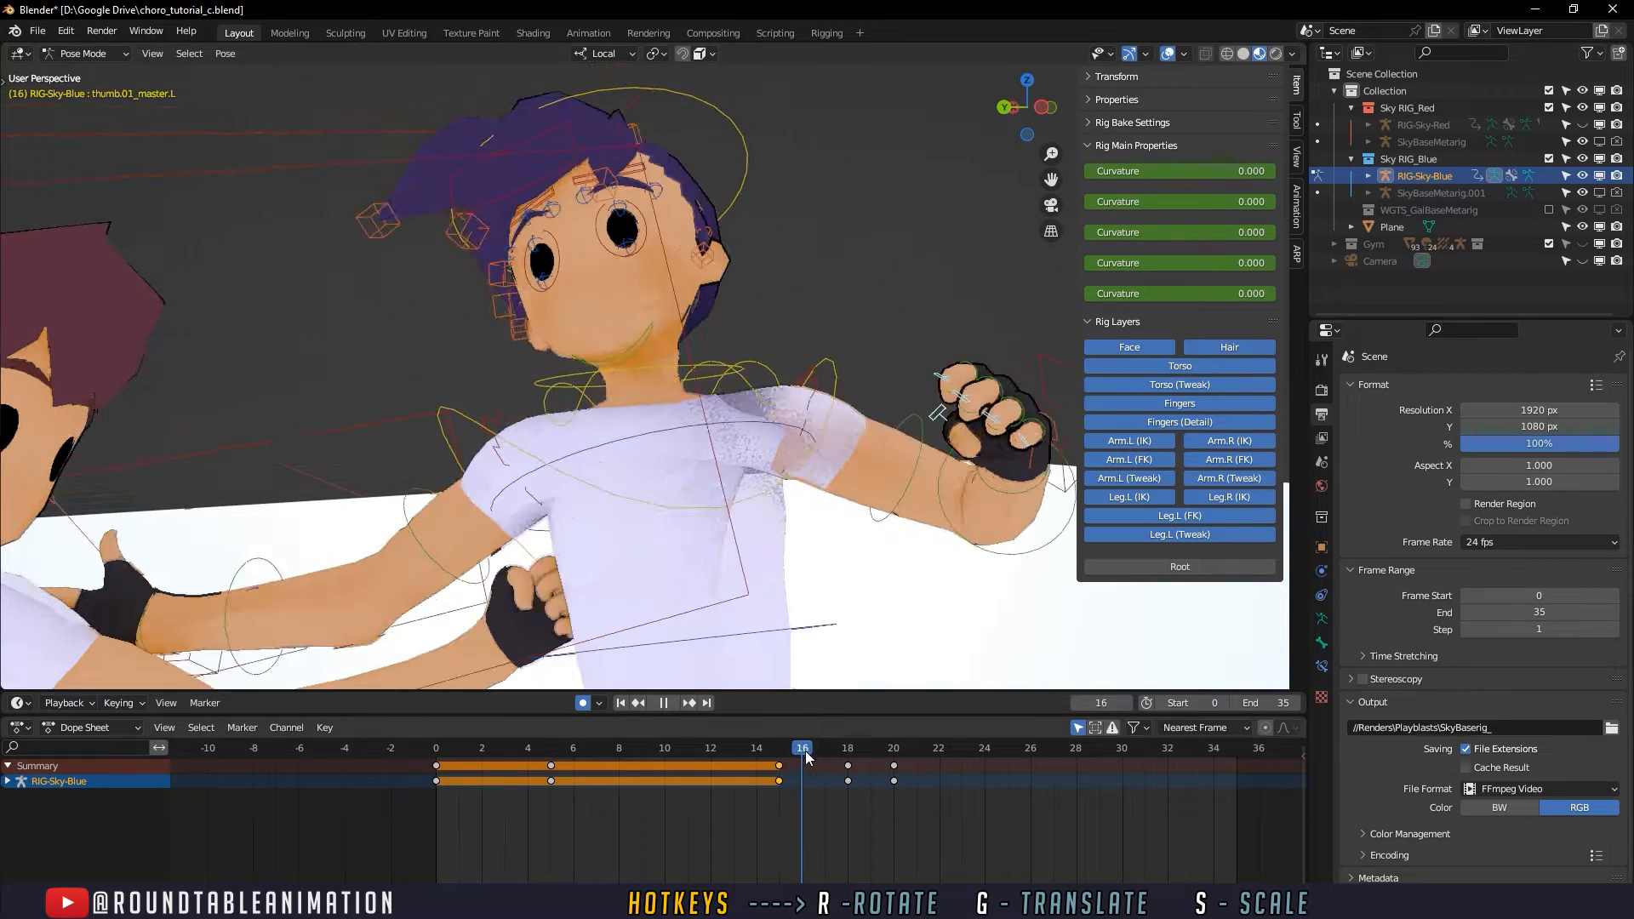
{"action": "key", "text": "space"}
{"action": "middle_click_drag", "start_coordinate": [830, 677], "coordinate": [821, 467]}
{"action": "key", "text": "s"}
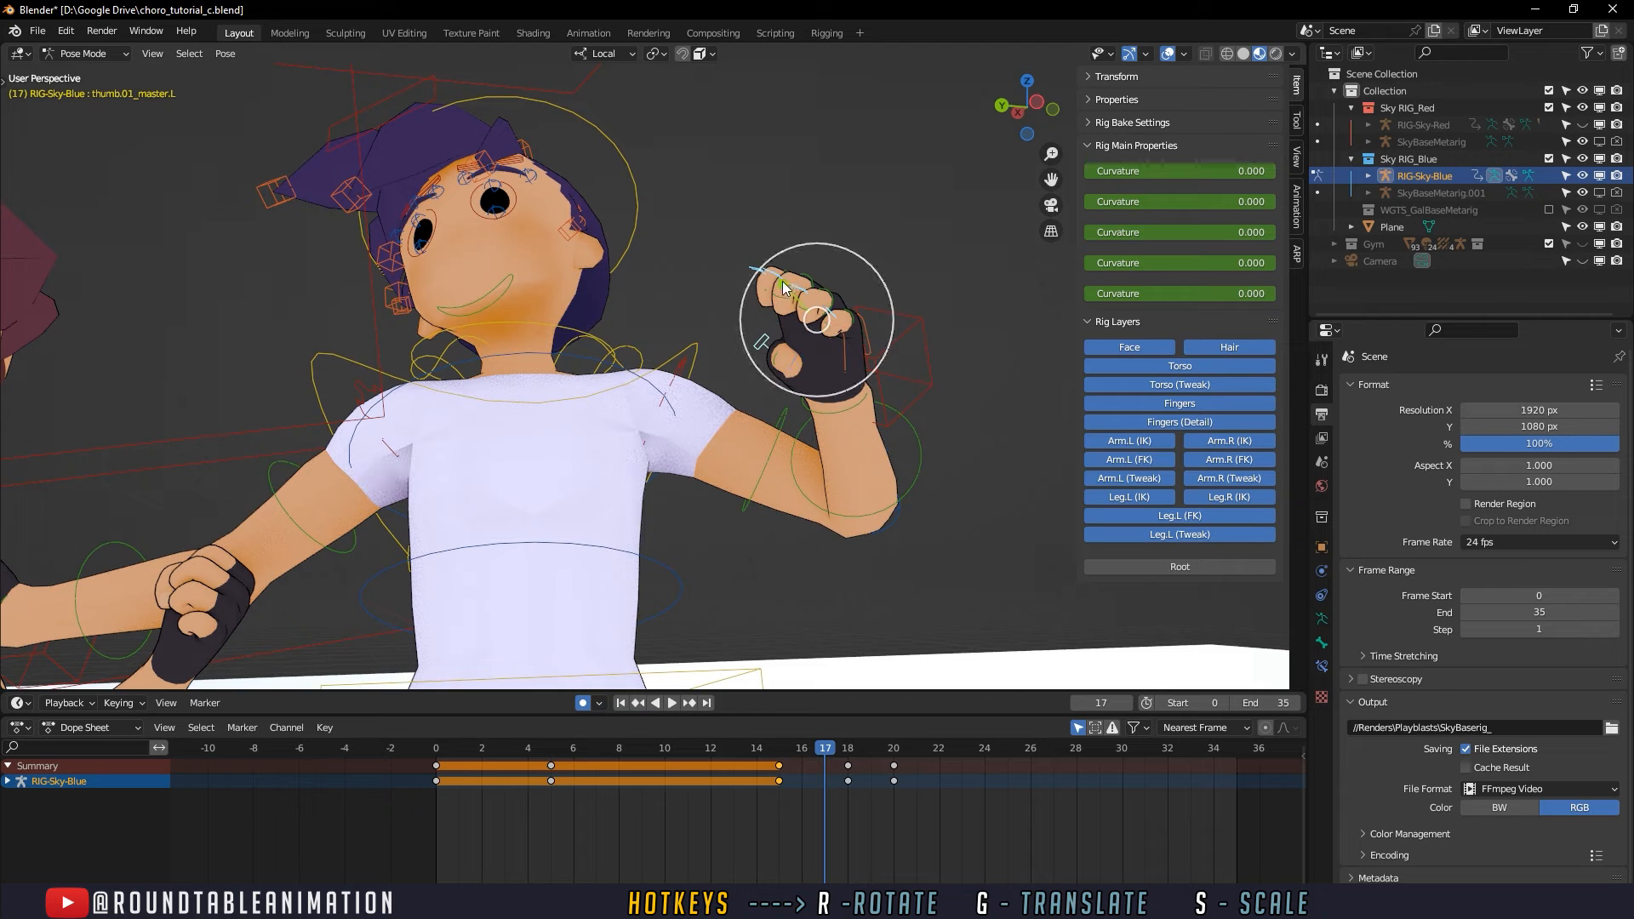
{"action": "key", "text": "y"}
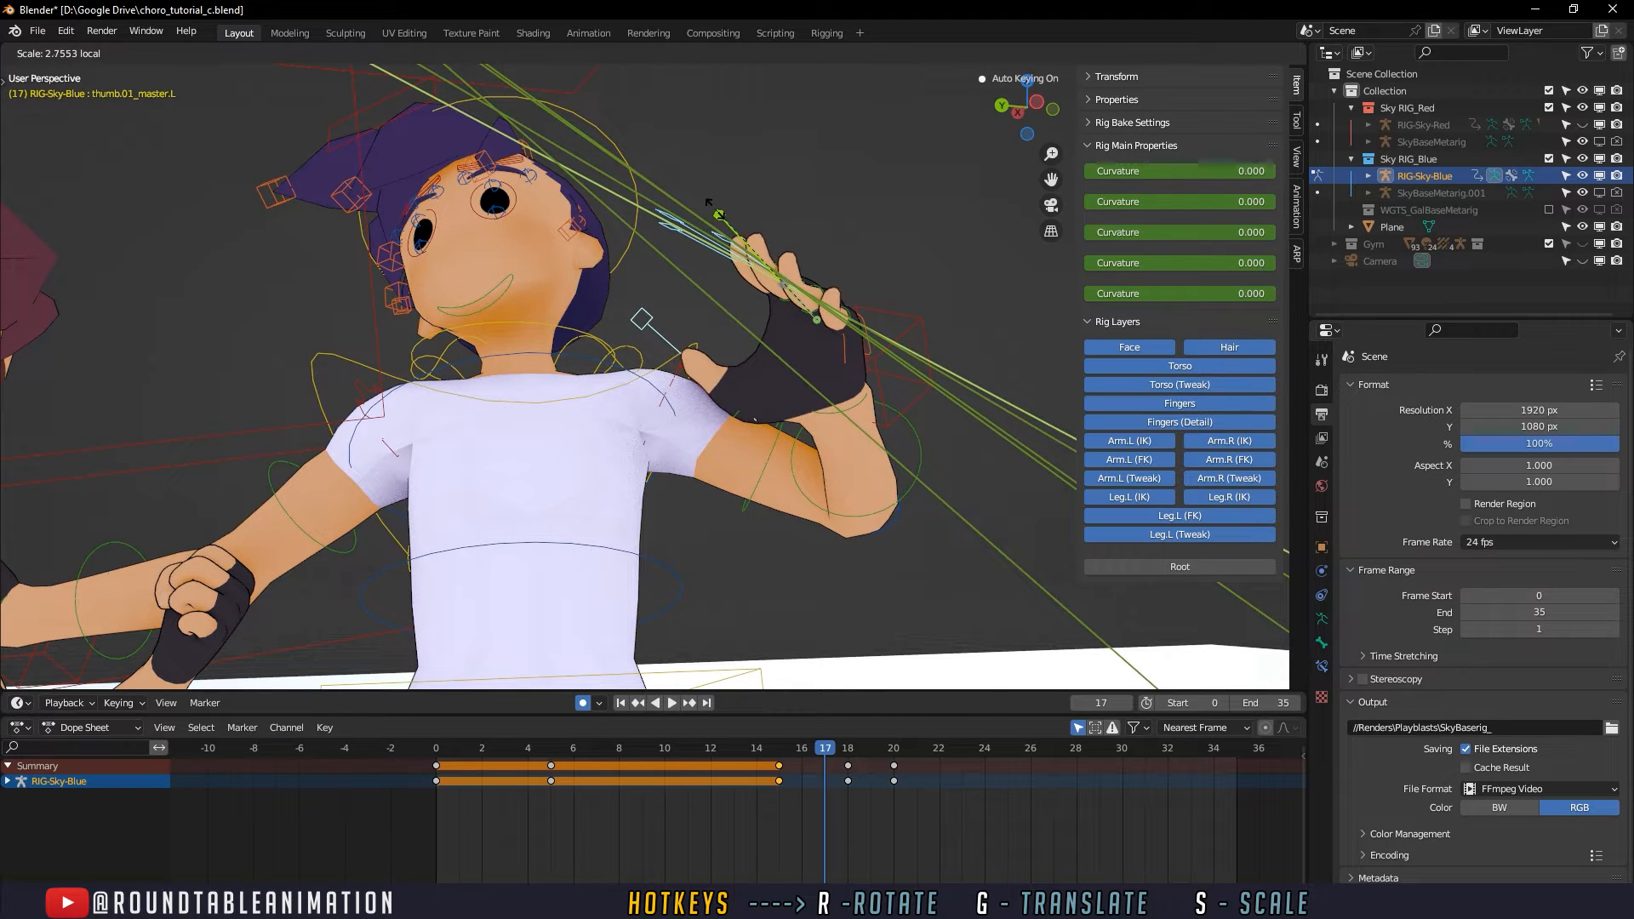
{"action": "left_click", "coordinate": [720, 216]}
- Select the thumb.01_master.L control alone and adjust its scale along local Y at frame 17
{"action": "left_click", "coordinate": [644, 327]}
{"action": "key", "text": "s"}
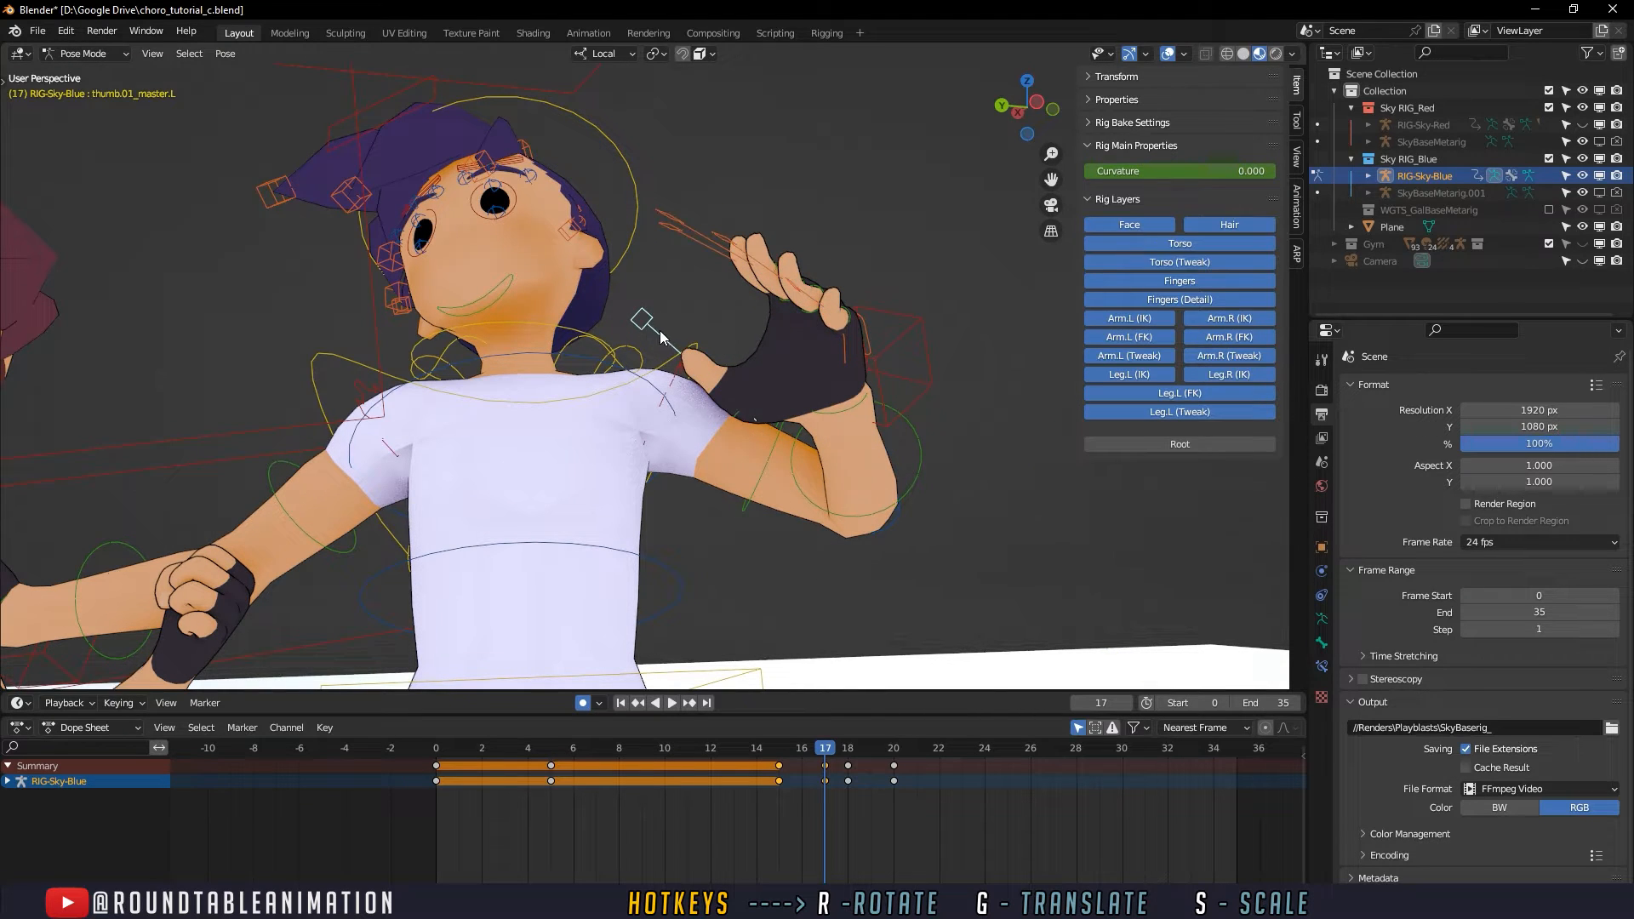
{"action": "key", "text": "s"}
{"action": "key", "text": "y"}
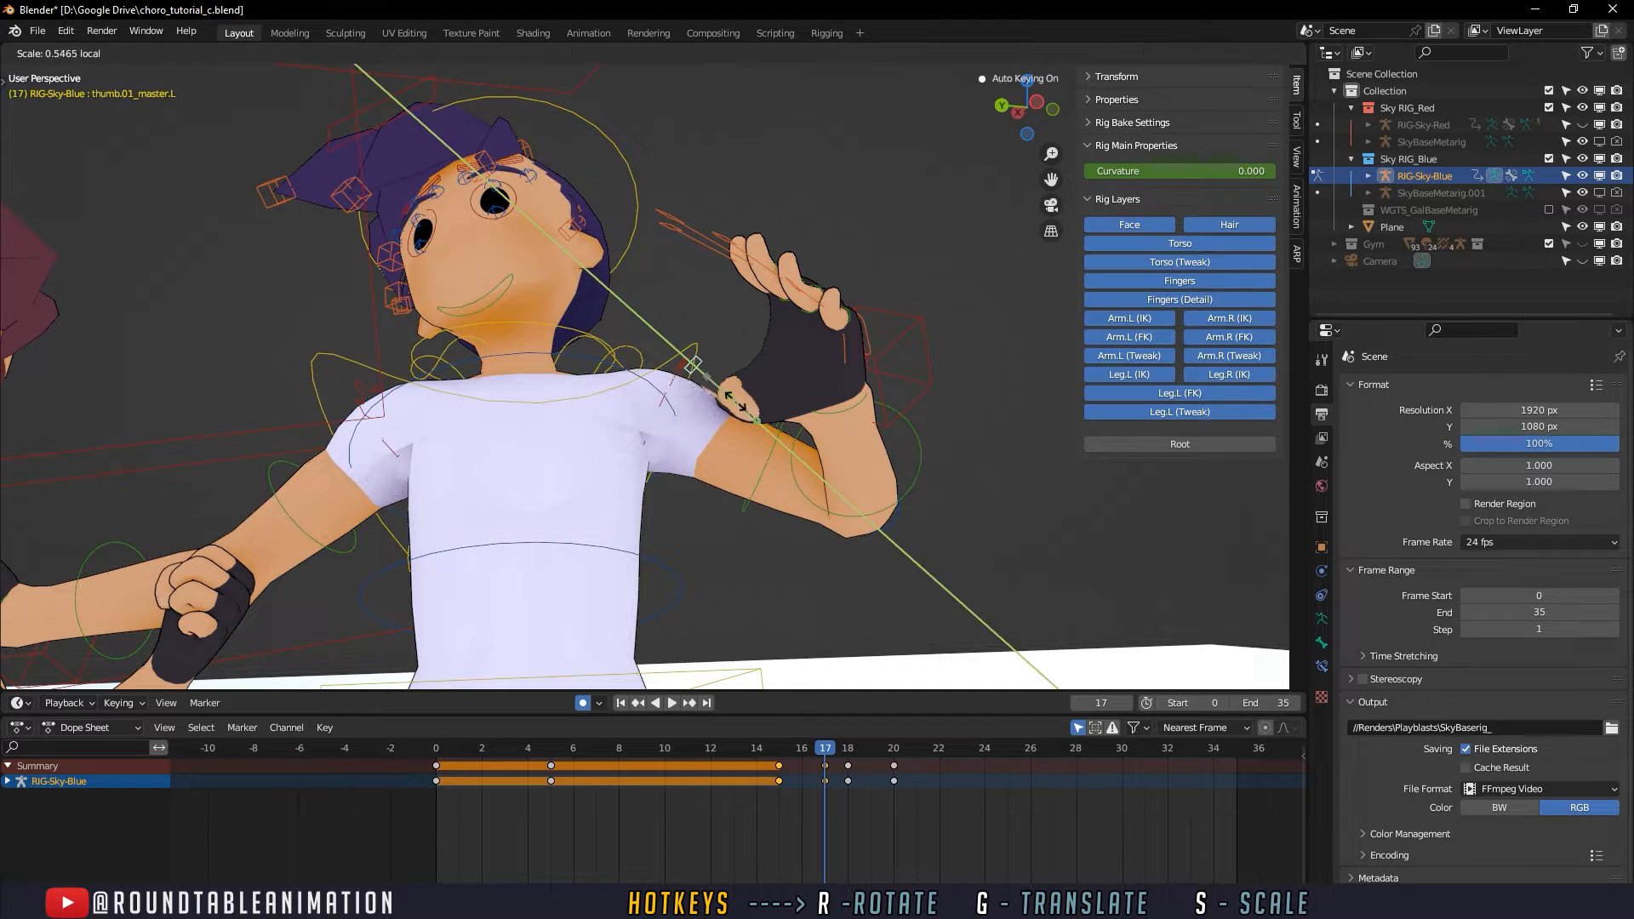
{"action": "left_click", "coordinate": [710, 380]}
{"action": "middle_click_drag", "start_coordinate": [711, 382], "coordinate": [737, 412]}
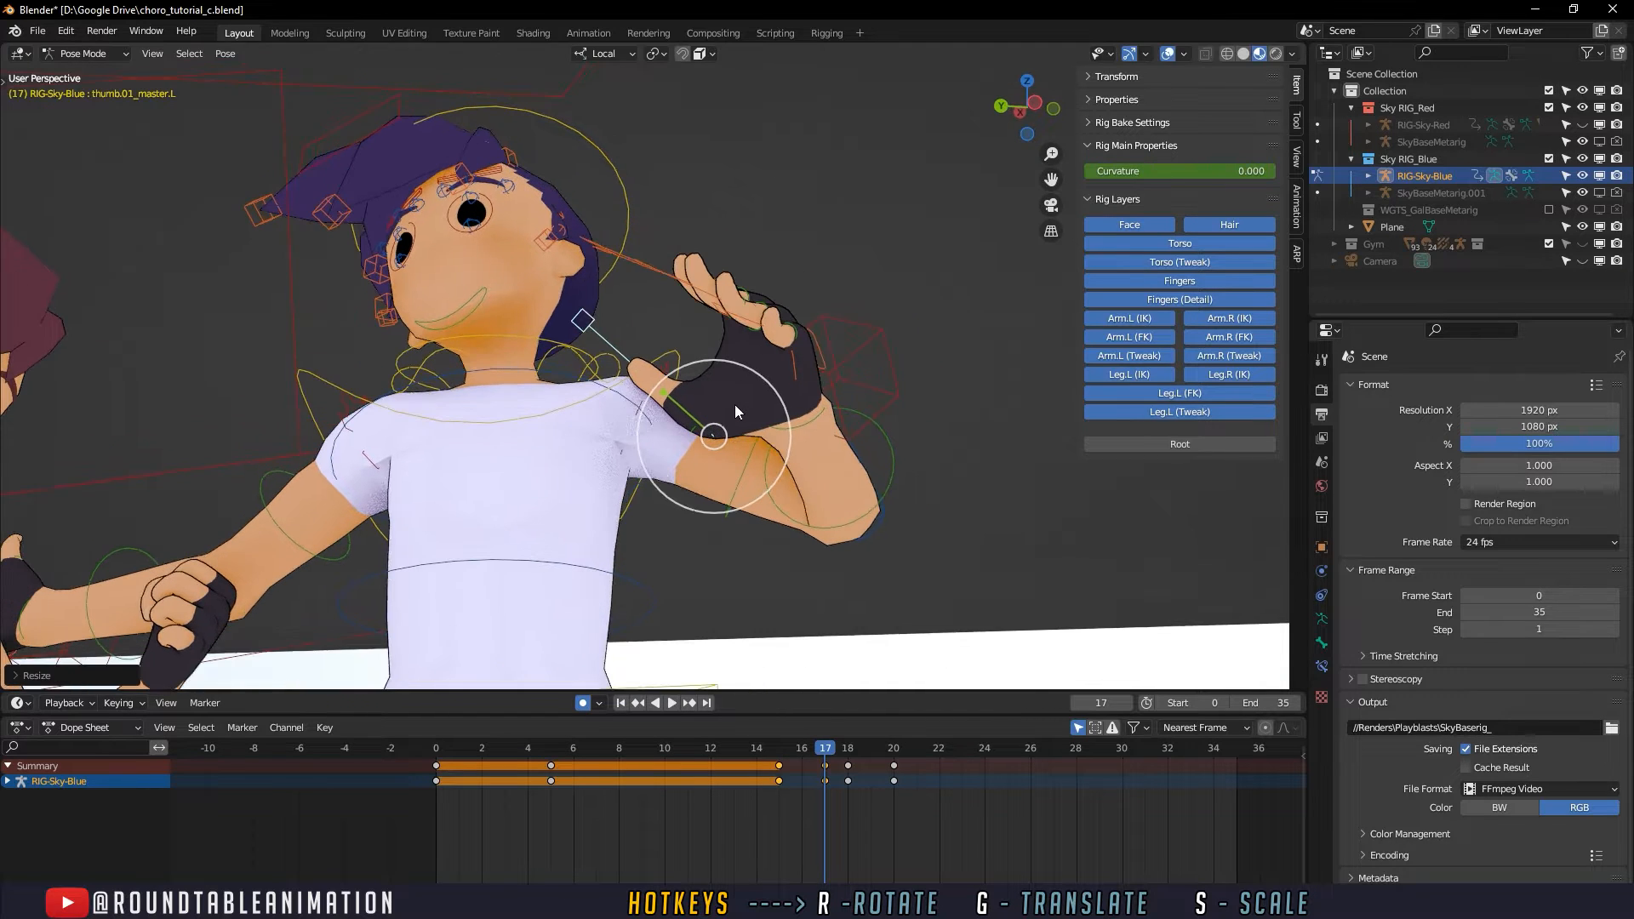
- Move the left thumb control closer to the palm and rotate it at frame 17 to suit the open hand
{"action": "key", "text": "g"}
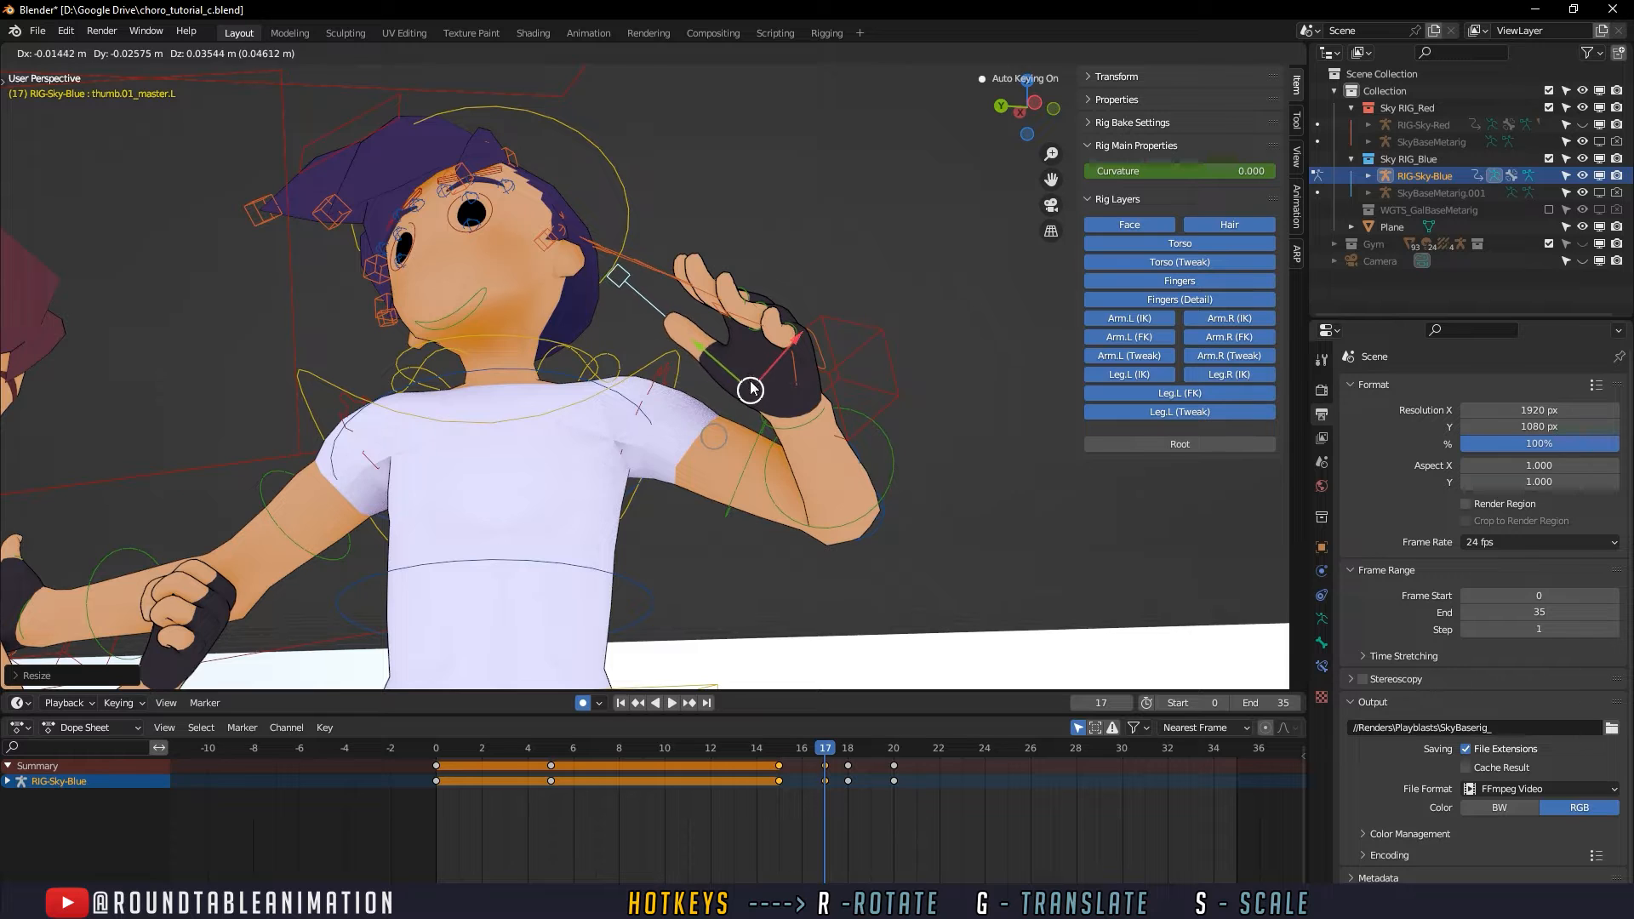
{"action": "key", "text": "r"}
{"action": "left_click_drag", "start_coordinate": [750, 388], "coordinate": [813, 338]}
{"action": "middle_click_drag", "start_coordinate": [774, 313], "coordinate": [744, 309]}
{"action": "mouse_move", "coordinate": [818, 472]}
{"action": "middle_mouse_down"}
{"action": "mouse_move", "coordinate": [865, 458]}
{"action": "mouse_move", "coordinate": [844, 458]}
{"action": "middle_mouse_up"}
{"action": "middle_click_drag", "start_coordinate": [692, 364], "coordinate": [727, 236]}
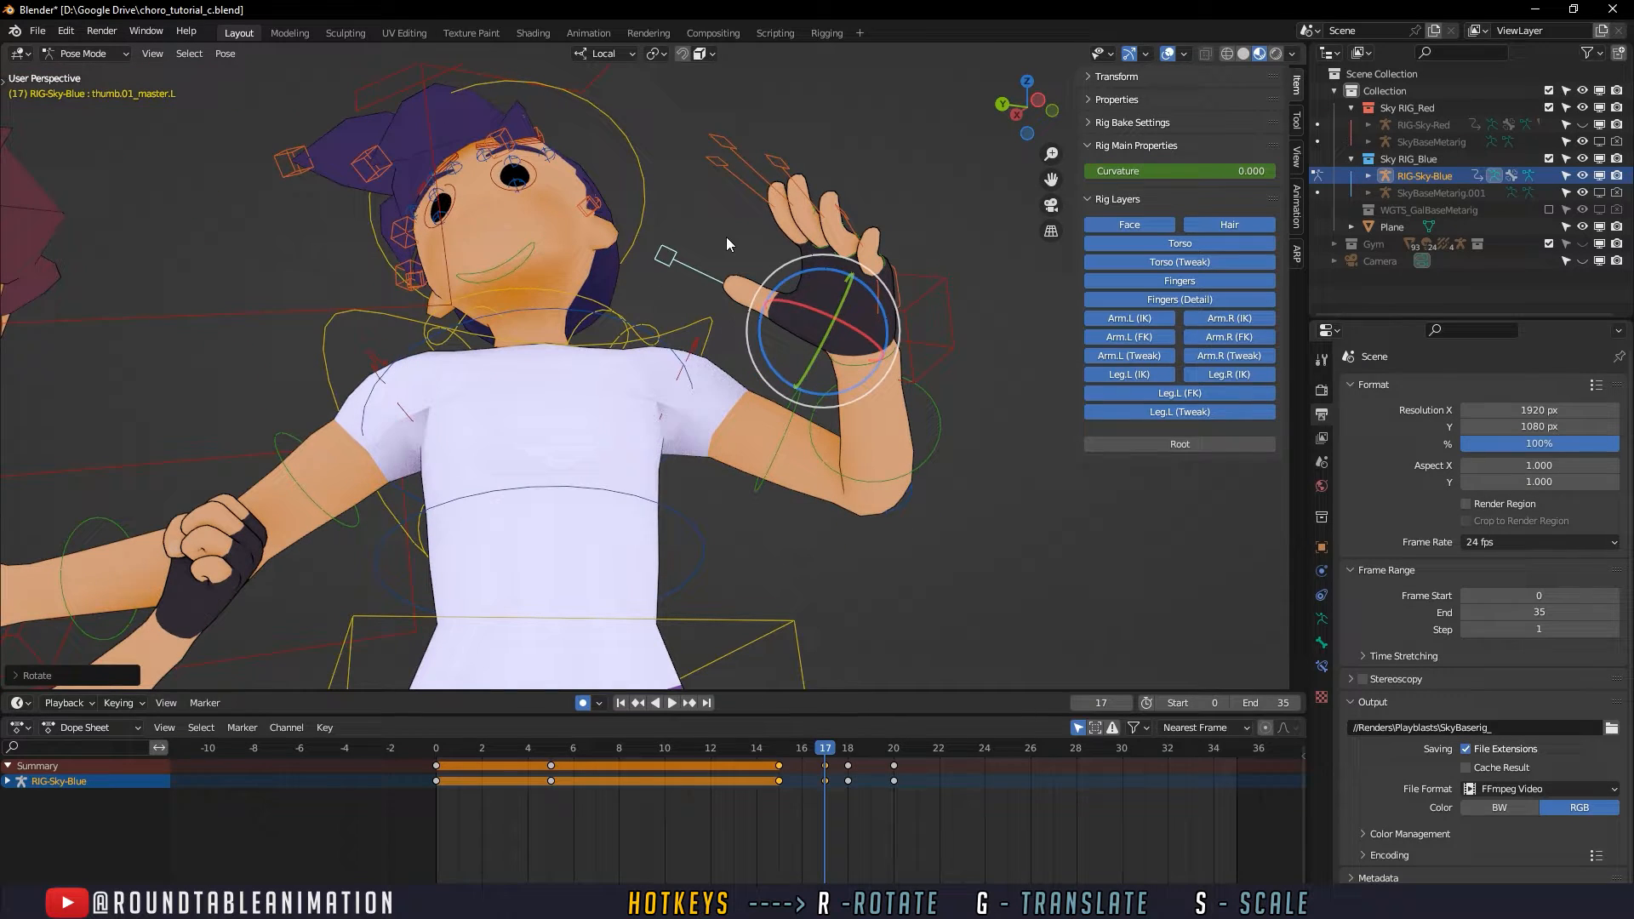
- Reselect all five left-hand finger controls and delete their keyframes at frames 18 and 20
{"action": "left_click", "coordinate": [723, 169], "text": "shift"}
{"action": "left_click", "coordinate": [745, 154], "text": "shift"}
{"action": "left_click", "coordinate": [783, 165], "text": "shift"}
{"action": "left_click", "coordinate": [850, 220], "text": "shift"}
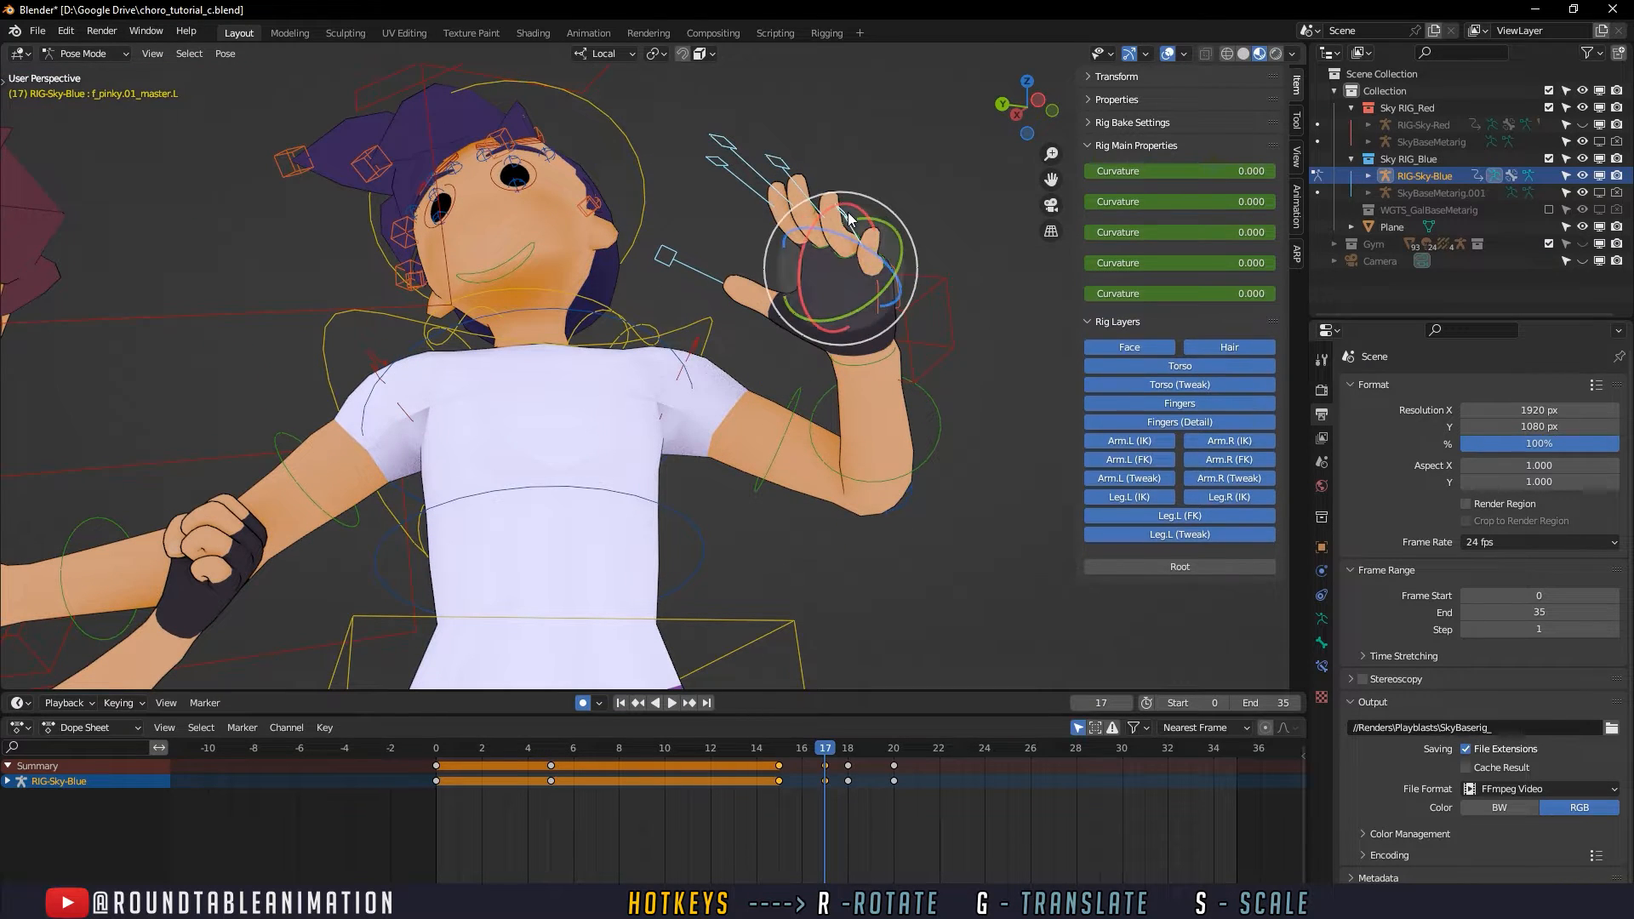
{"action": "left_click_drag", "start_coordinate": [937, 814], "coordinate": [841, 773]}
{"action": "key", "text": "Delete"}
{"action": "scroll", "coordinate": [861, 469], "scroll_direction": "down", "scroll_amount": 5}
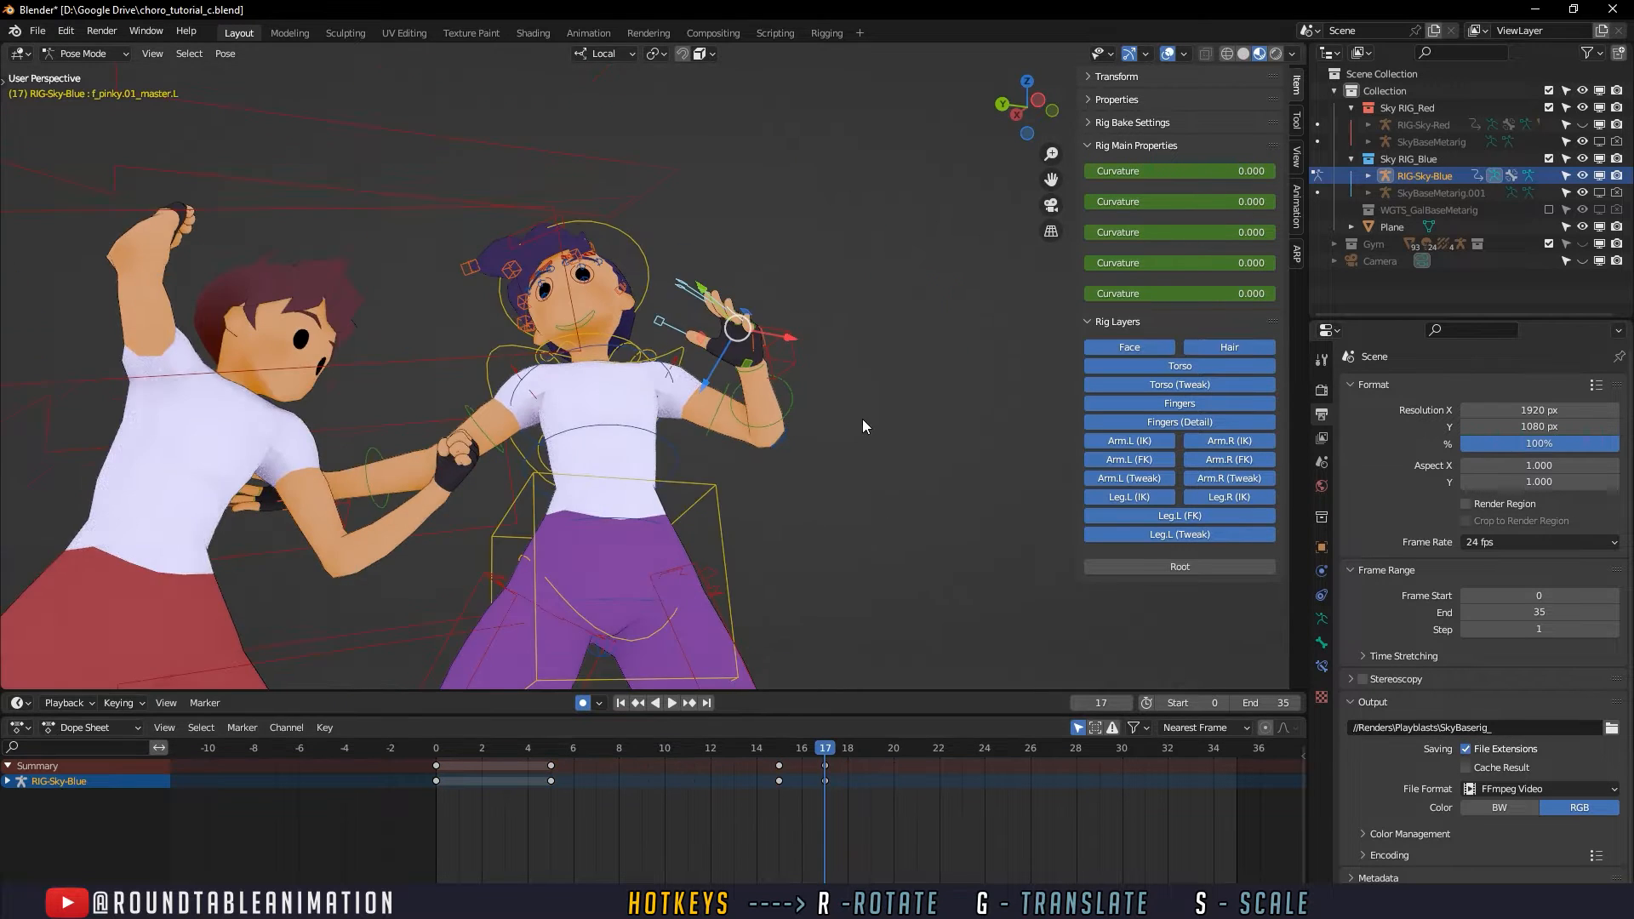
- Play and scrub through the animation to examine how the defender's opened left hand carries on after frame 17
{"action": "middle_click_drag", "start_coordinate": [861, 419], "coordinate": [792, 500]}
{"action": "left_click_drag", "start_coordinate": [734, 751], "coordinate": [1156, 725]}
{"action": "scroll", "coordinate": [890, 502], "scroll_direction": "down", "scroll_amount": 2}
{"action": "middle_click_drag", "start_coordinate": [885, 503], "coordinate": [901, 491]}
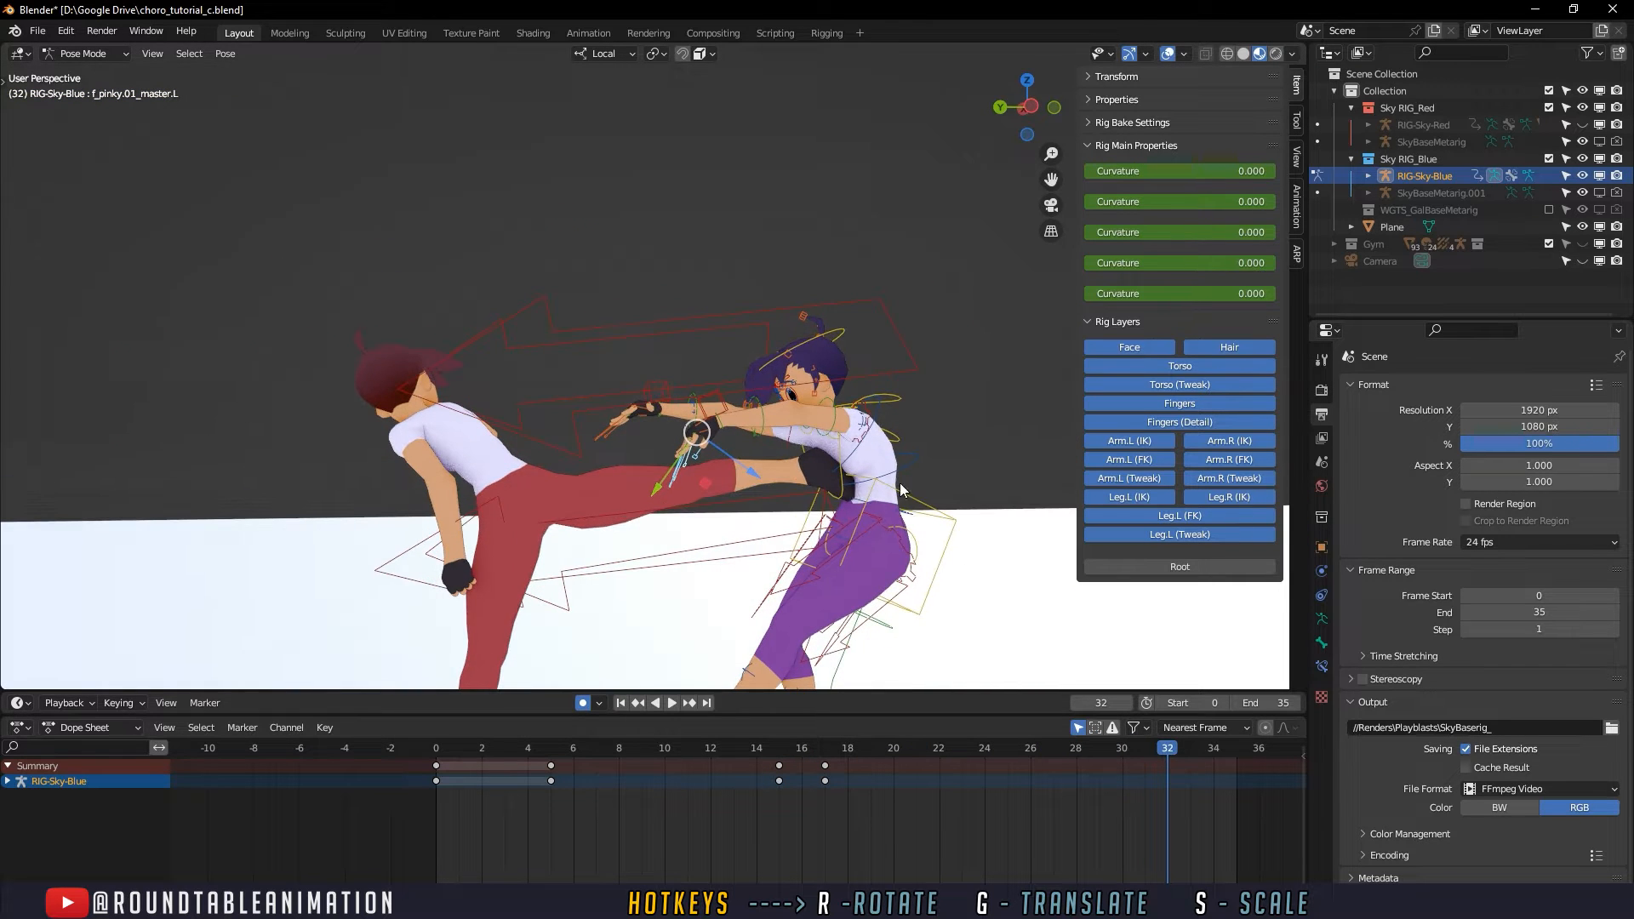
{"action": "key", "text": "space"}
{"action": "left_click_drag", "start_coordinate": [1200, 750], "coordinate": [642, 766]}
{"action": "middle_click_drag", "start_coordinate": [631, 531], "coordinate": [567, 570]}
{"action": "key", "text": "space"}
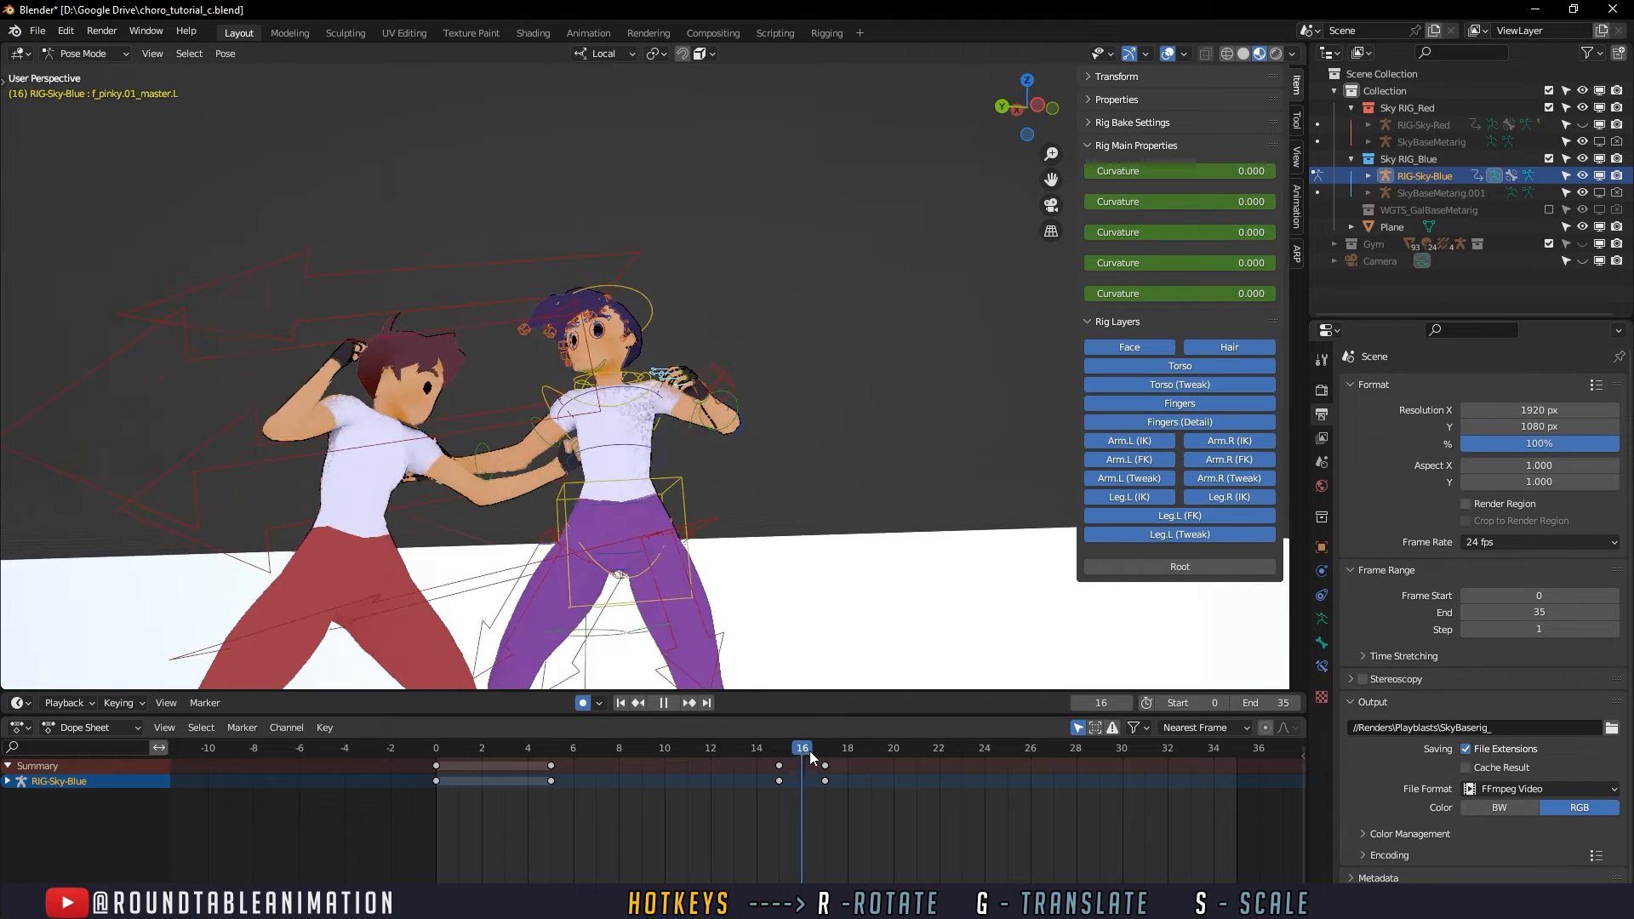
- Select the defender's upper_arm_fk.R control and insert a keyframe on all its channels at frame 19
{"action": "mouse_move", "coordinate": [860, 750]}
{"action": "left_mouse_down"}
{"action": "mouse_move", "coordinate": [741, 750]}
{"action": "mouse_move", "coordinate": [841, 748]}
{"action": "left_mouse_up"}
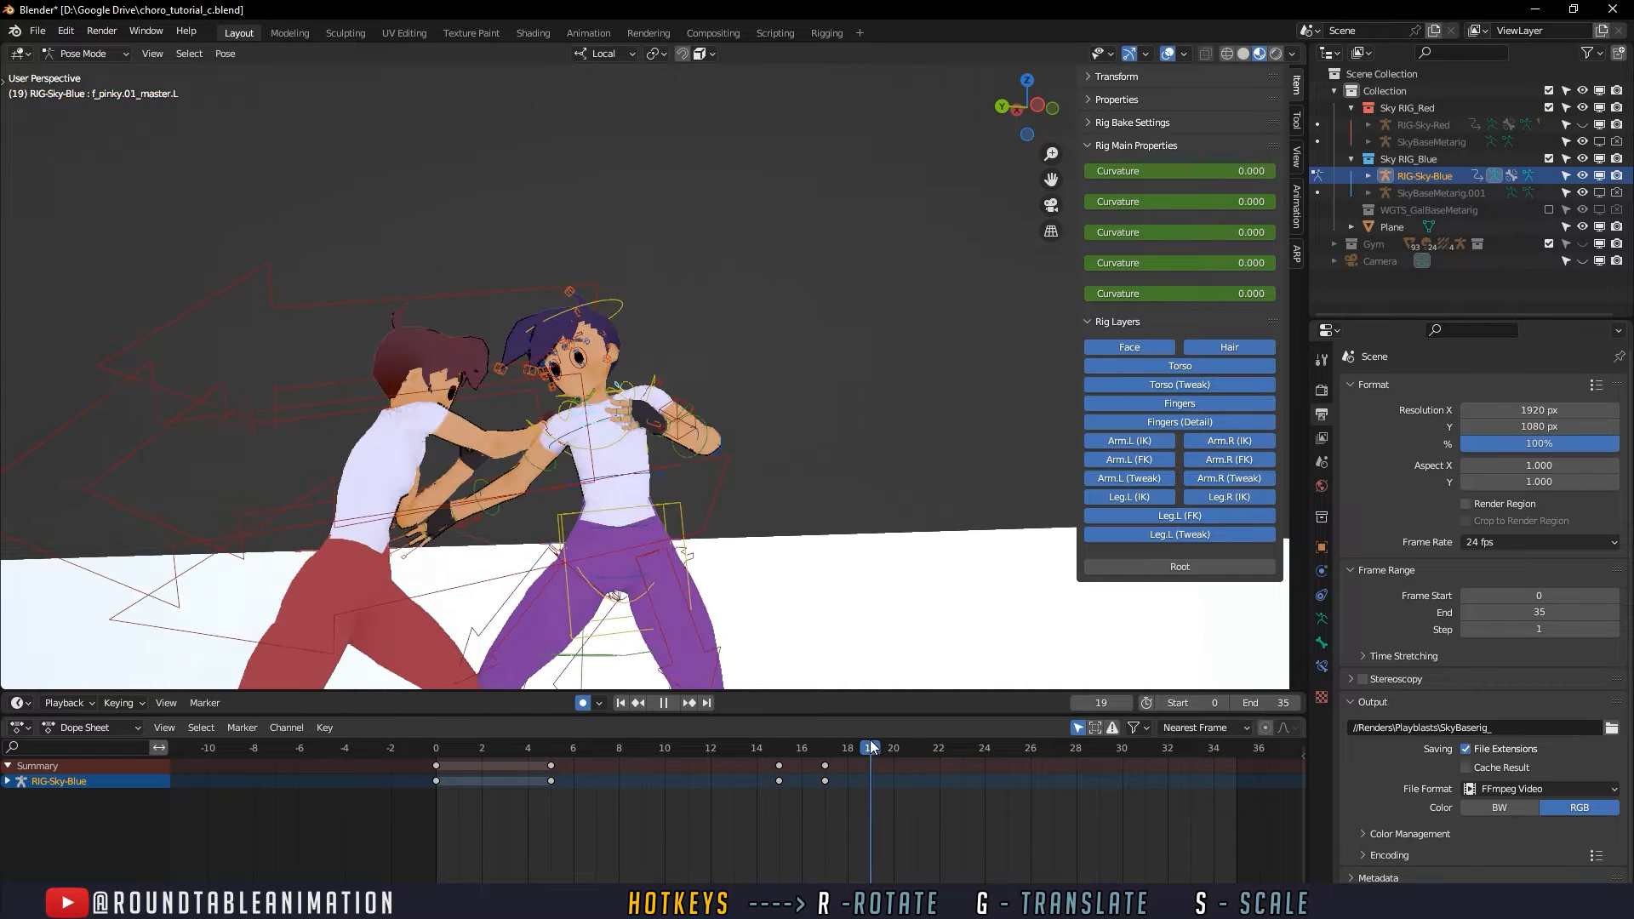
{"action": "key", "text": "space"}
{"action": "left_click", "coordinate": [553, 462]}
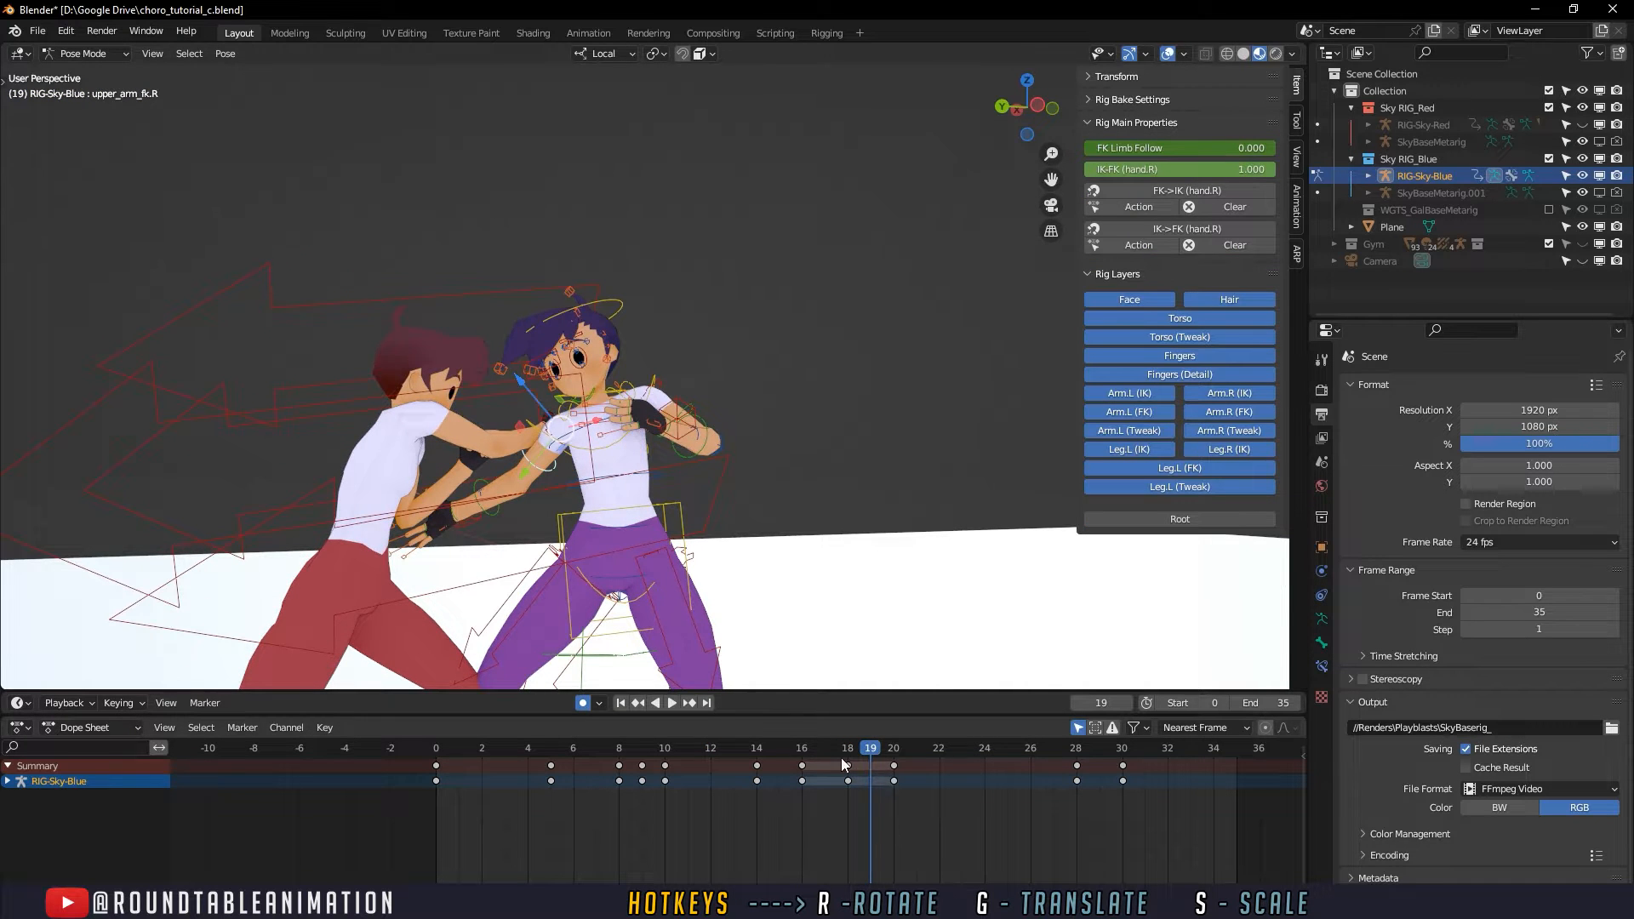
{"action": "left_click_drag", "start_coordinate": [841, 754], "coordinate": [875, 757]}
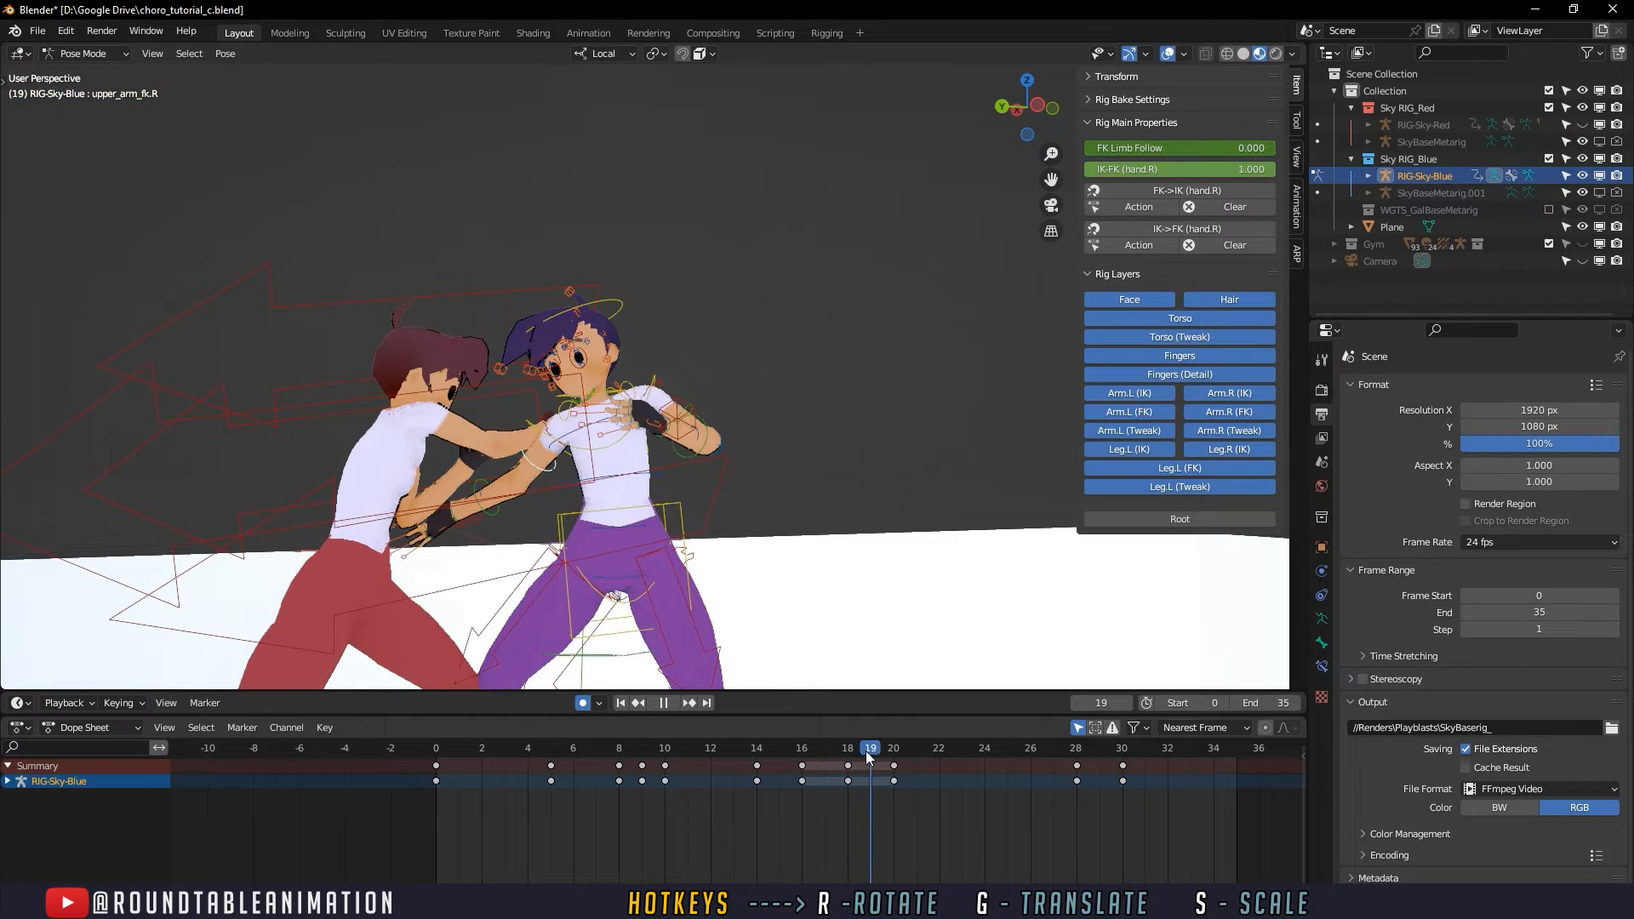
{"action": "key", "text": "i"}
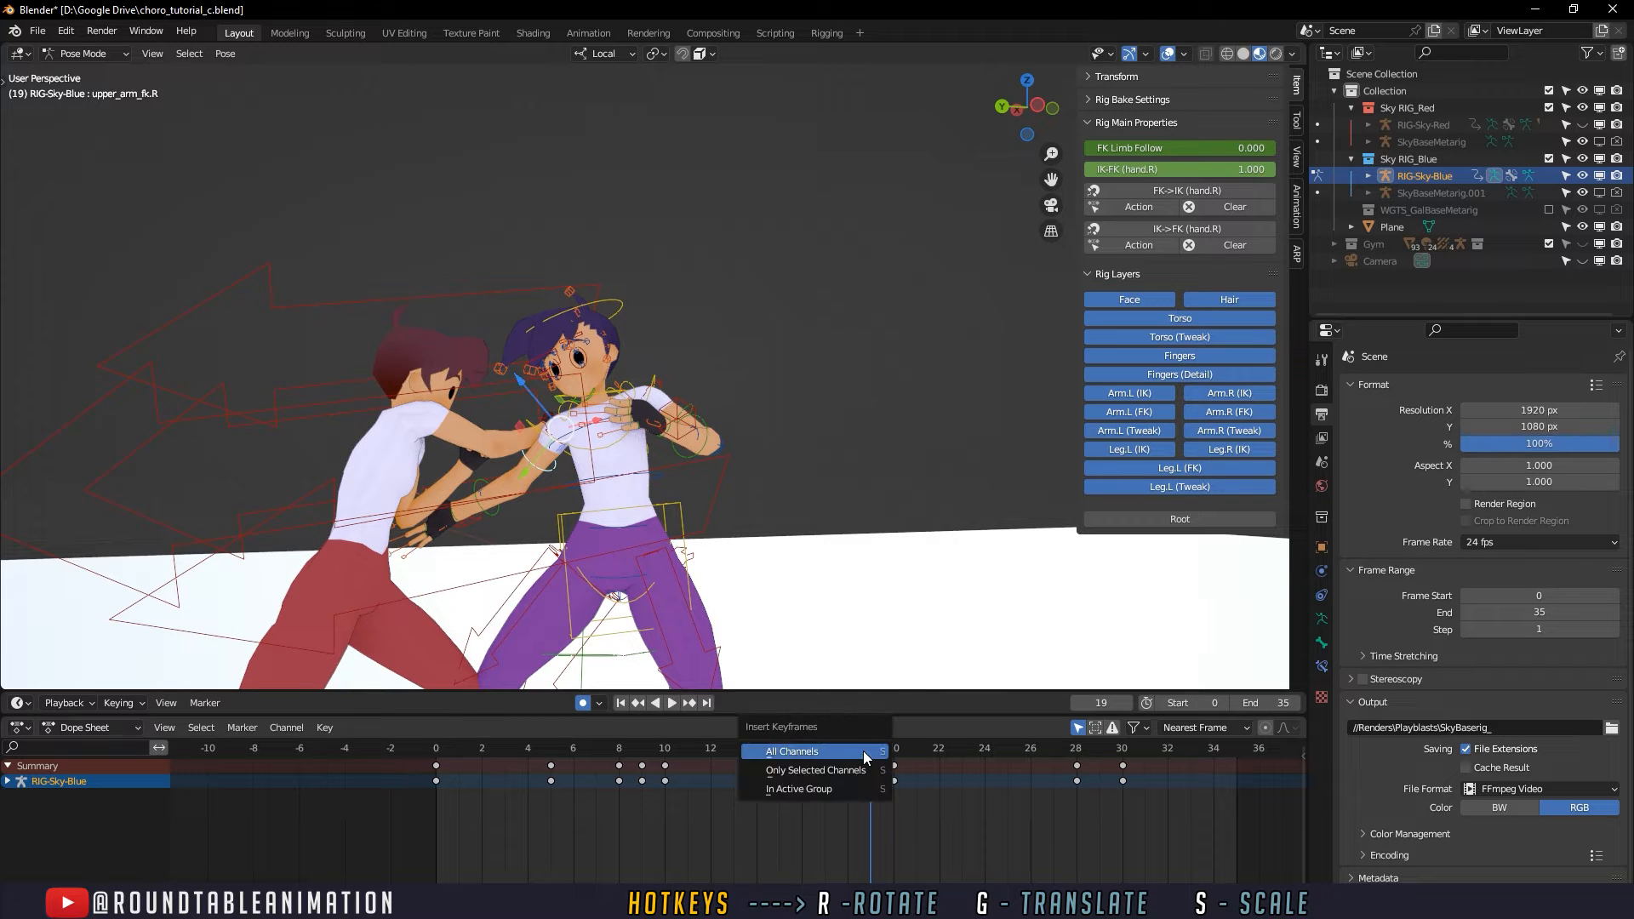
{"action": "left_click", "coordinate": [866, 752]}
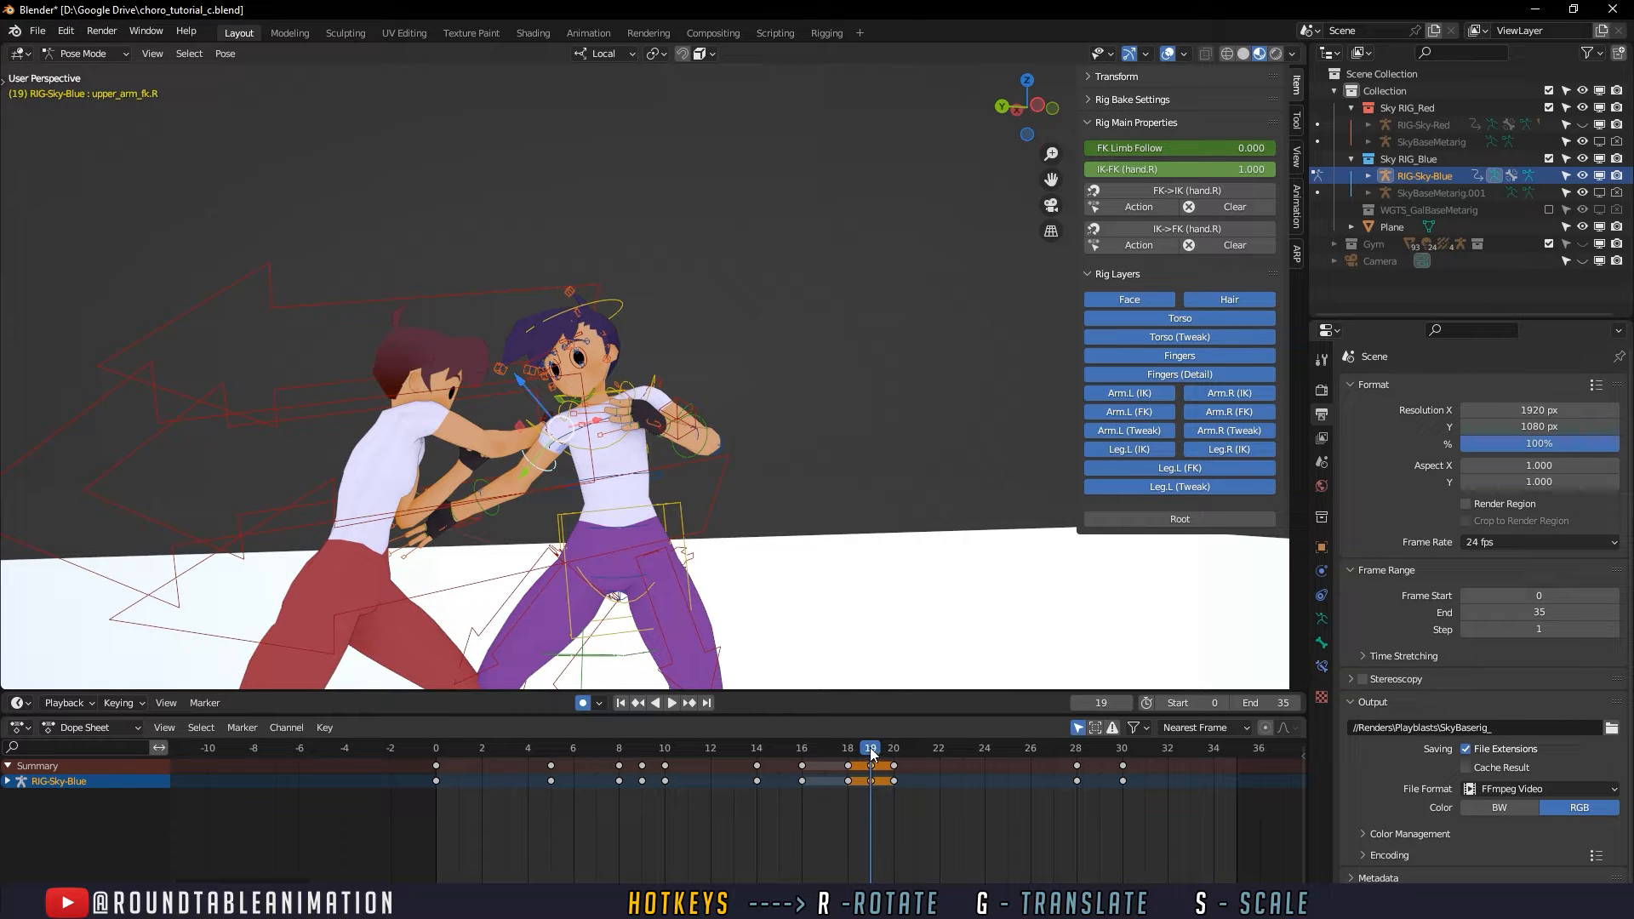
- Rotate the defender's right upper arm control at frame 18 to adjust the outstretched arm
{"action": "middle_click_drag", "start_coordinate": [678, 466], "coordinate": [734, 420], "text": "shift"}
{"action": "scroll", "coordinate": [757, 422], "scroll_direction": "up", "scroll_amount": 5}
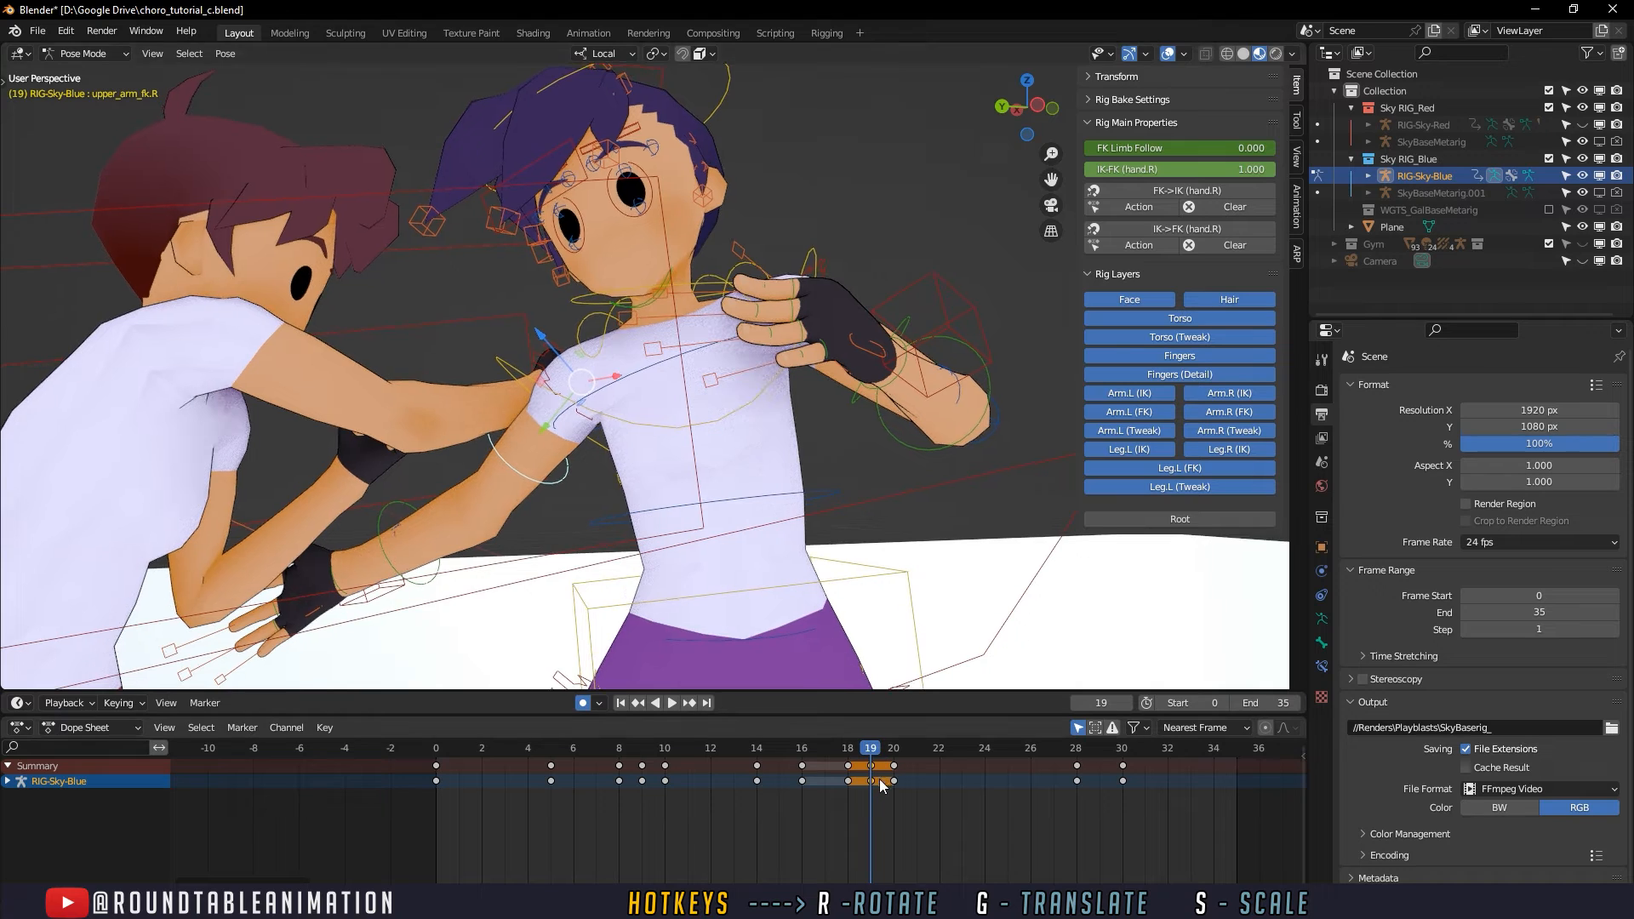
{"action": "left_click_drag", "start_coordinate": [866, 760], "coordinate": [854, 760]}
{"action": "middle_click_drag", "start_coordinate": [798, 460], "coordinate": [814, 530], "text": "shift"}
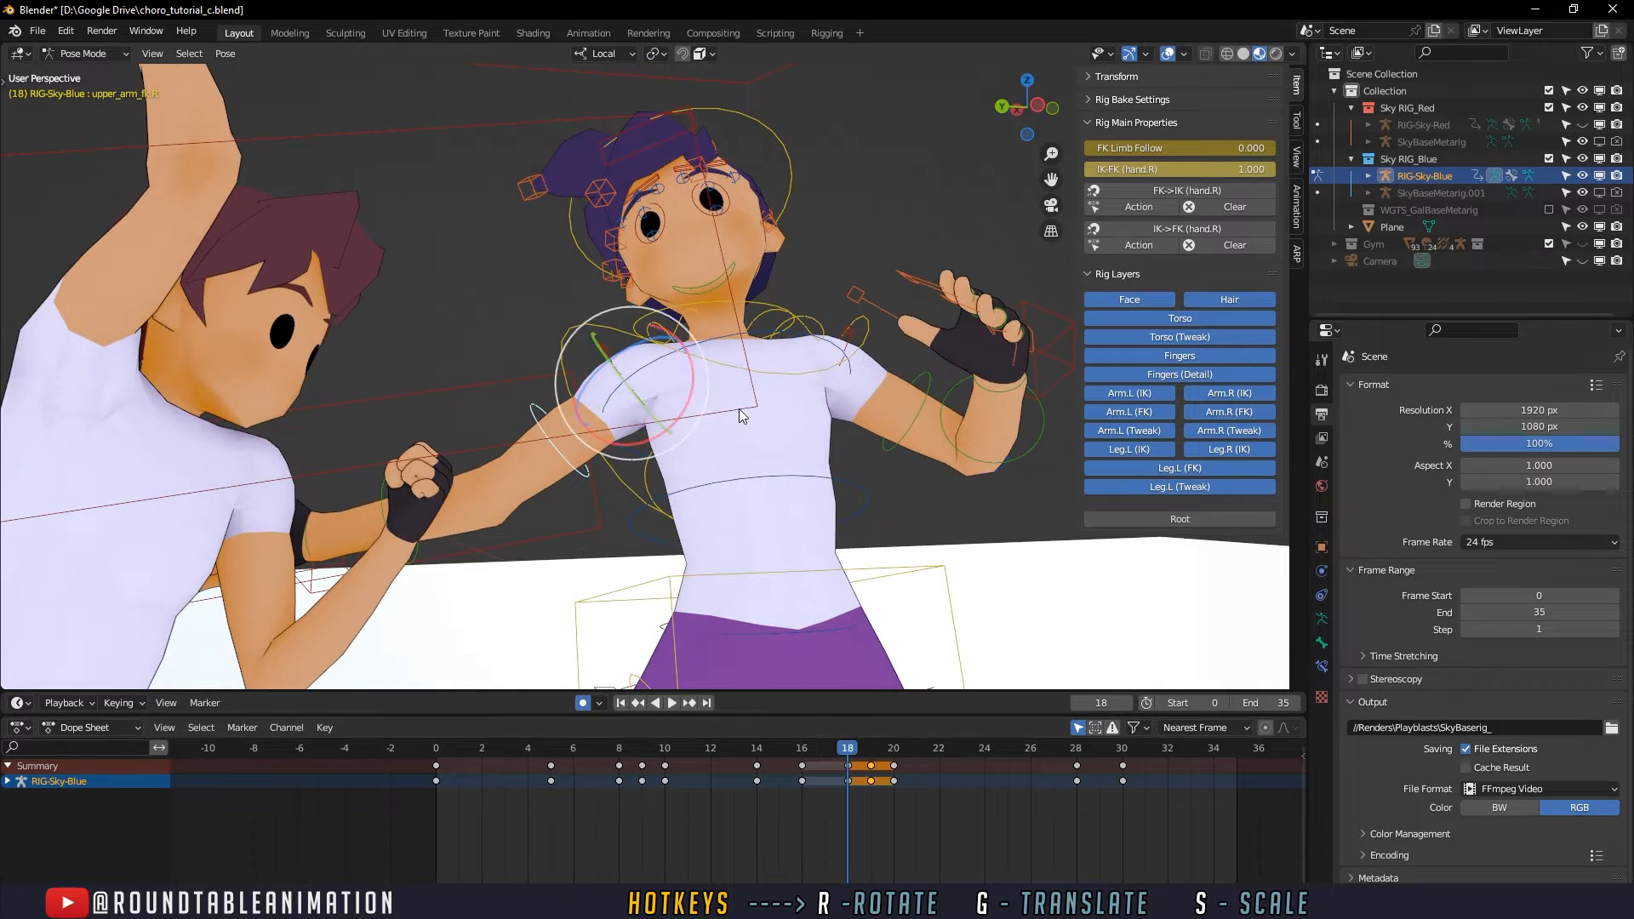
{"action": "middle_click_drag", "start_coordinate": [738, 410], "coordinate": [545, 398]}
{"action": "key", "text": "r"}
{"action": "left_click", "coordinate": [613, 383]}
{"action": "middle_click_drag", "start_coordinate": [421, 444], "coordinate": [502, 432]}
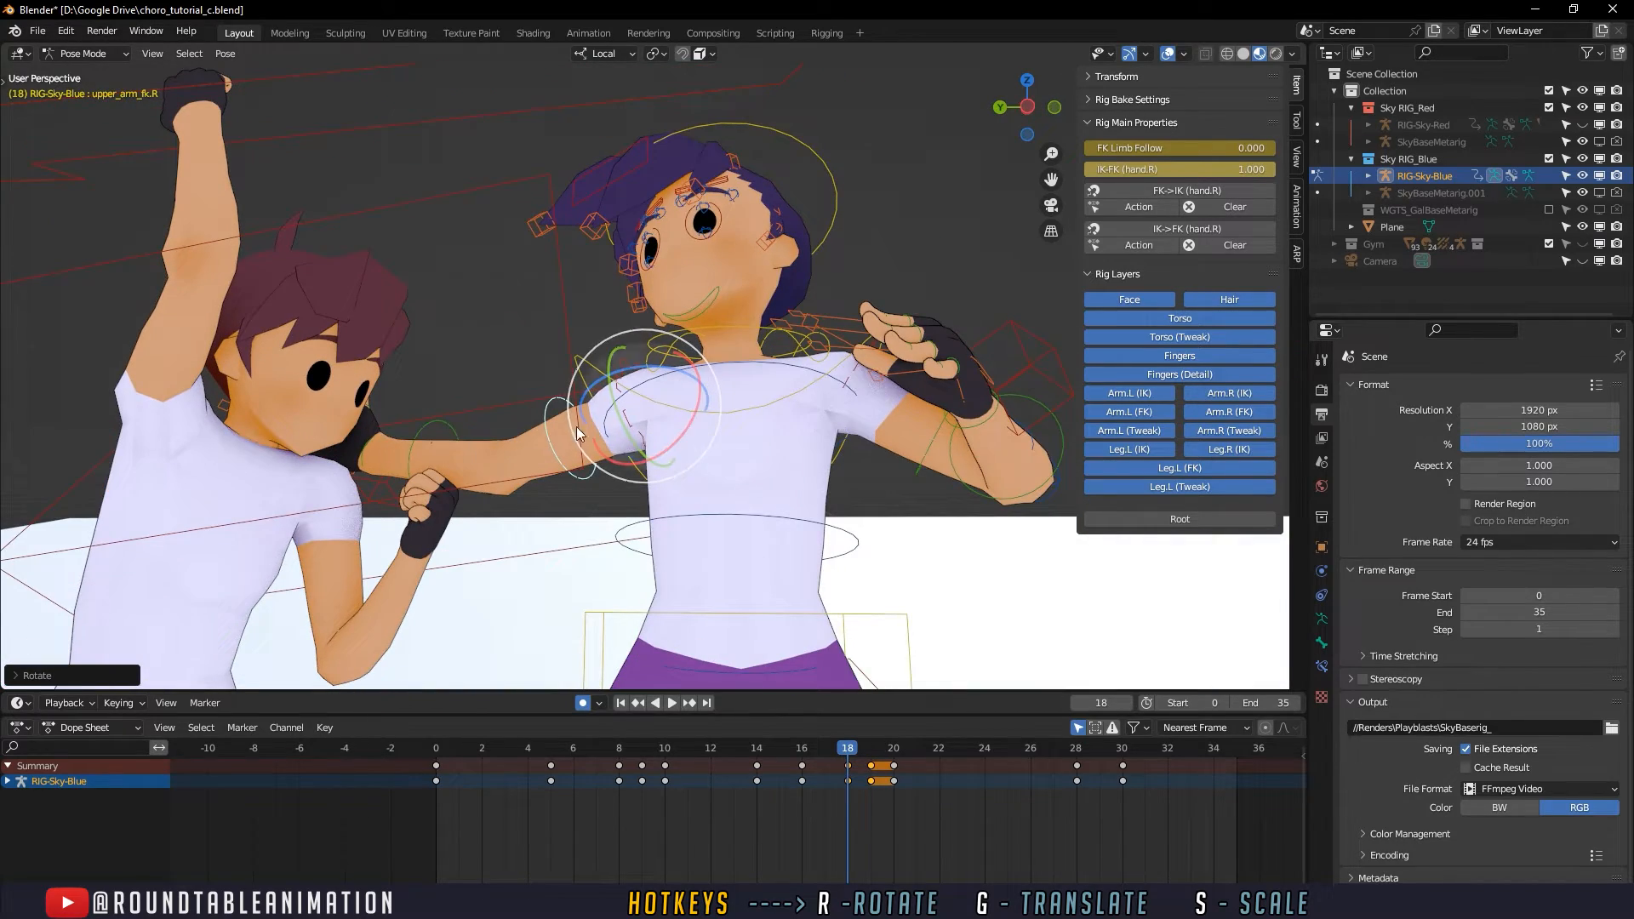
- Select the forearm_fk.R control and rotate the defender's right forearm at frame 18
{"action": "left_click", "coordinate": [455, 421]}
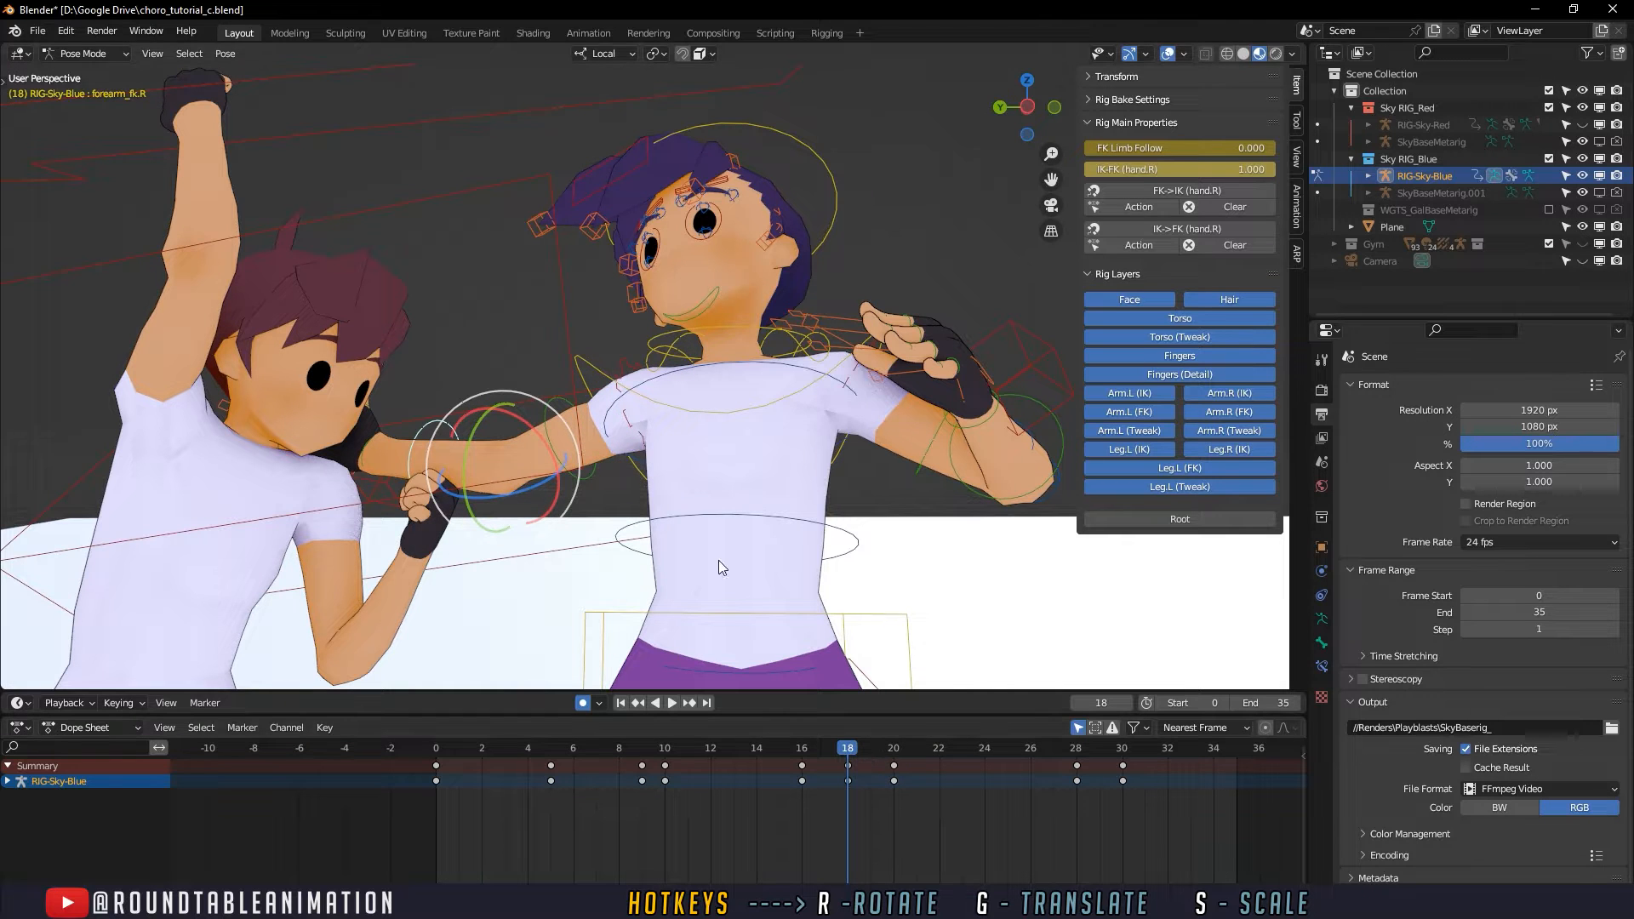
{"action": "left_click_drag", "start_coordinate": [591, 448], "coordinate": [550, 415]}
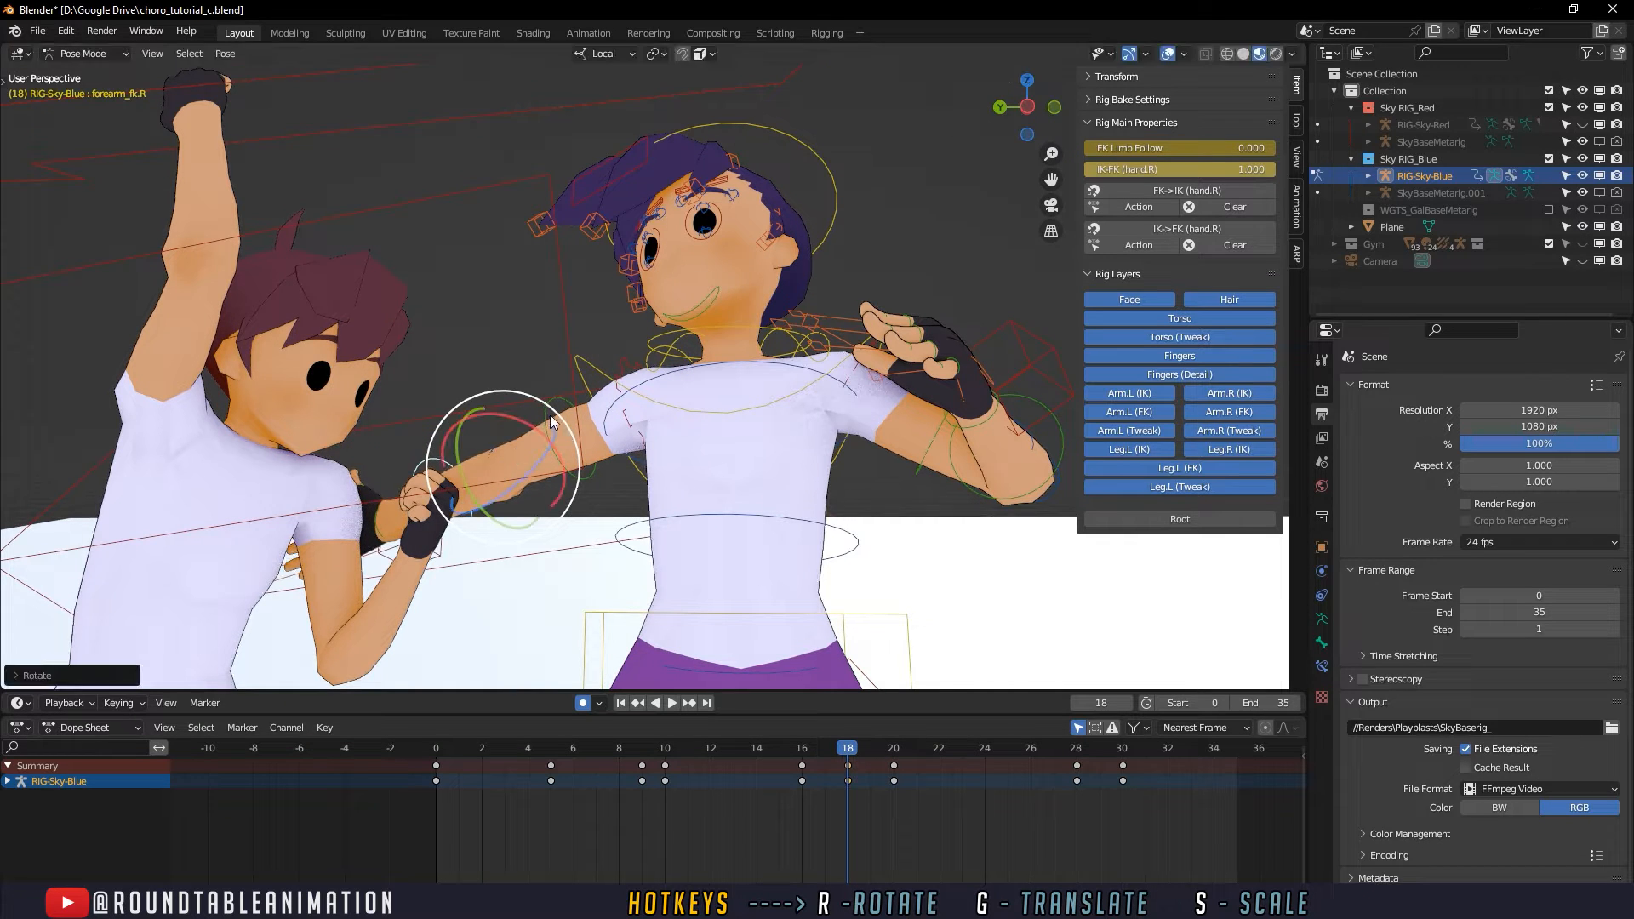
{"action": "left_click", "coordinate": [570, 417]}
{"action": "left_click_drag", "start_coordinate": [713, 365], "coordinate": [510, 437]}
- Select the hand_fk.R control and rotate the defender's right hand at frame 18
{"action": "left_click", "coordinate": [420, 424]}
{"action": "left_click_drag", "start_coordinate": [508, 438], "coordinate": [473, 446]}
{"action": "middle_click_drag", "start_coordinate": [473, 446], "coordinate": [707, 596]}
{"action": "left_click", "coordinate": [694, 536]}
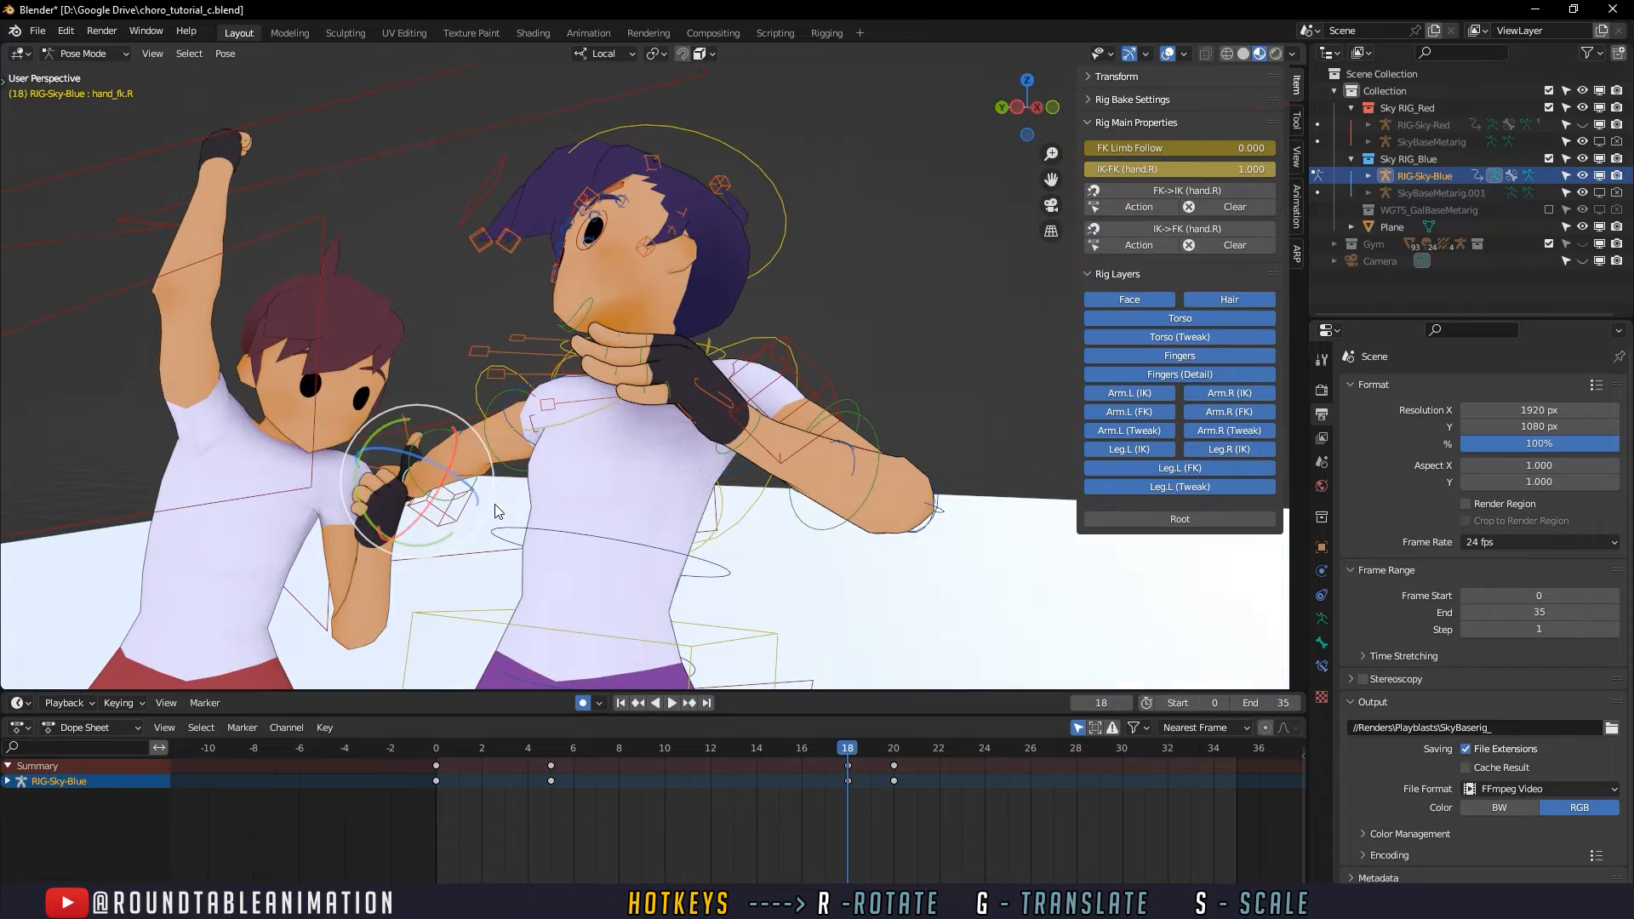
- Insert a keyframe for the right hand control at frame 15 and return to frame 18
{"action": "mouse_move", "coordinate": [784, 749]}
{"action": "left_mouse_down"}
{"action": "mouse_move", "coordinate": [678, 606]}
{"action": "mouse_move", "coordinate": [799, 753]}
{"action": "mouse_move", "coordinate": [779, 753]}
{"action": "left_mouse_up"}
{"action": "key", "text": "i"}
{"action": "left_click", "coordinate": [783, 755]}
{"action": "left_click", "coordinate": [850, 751]}
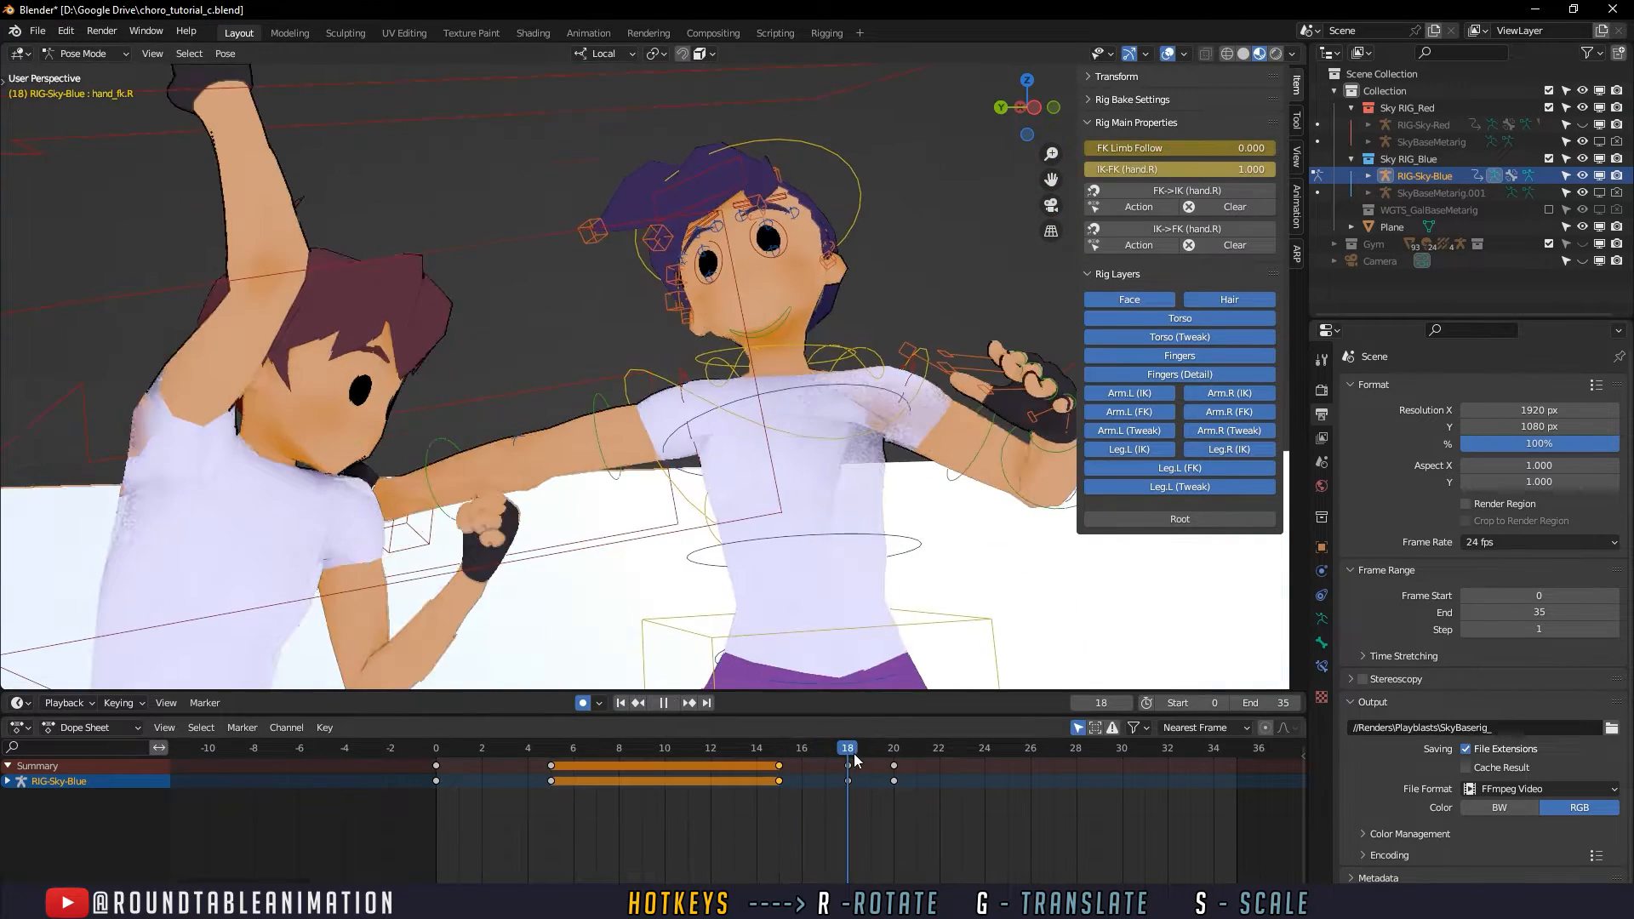
- Refine the right hand's angle at frame 18 using trackball and regular rotations
{"action": "middle_click_drag", "start_coordinate": [456, 477], "coordinate": [548, 426]}
{"action": "key", "text": "r"}
{"action": "key", "text": "r"}
{"action": "left_click", "coordinate": [454, 501]}
{"action": "key", "text": "r"}
{"action": "left_click", "coordinate": [446, 470]}
- Rotate the defender's torso control at frame 18 with a trackball rotation and a regular rotation
{"action": "left_click_drag", "start_coordinate": [778, 753], "coordinate": [848, 748]}
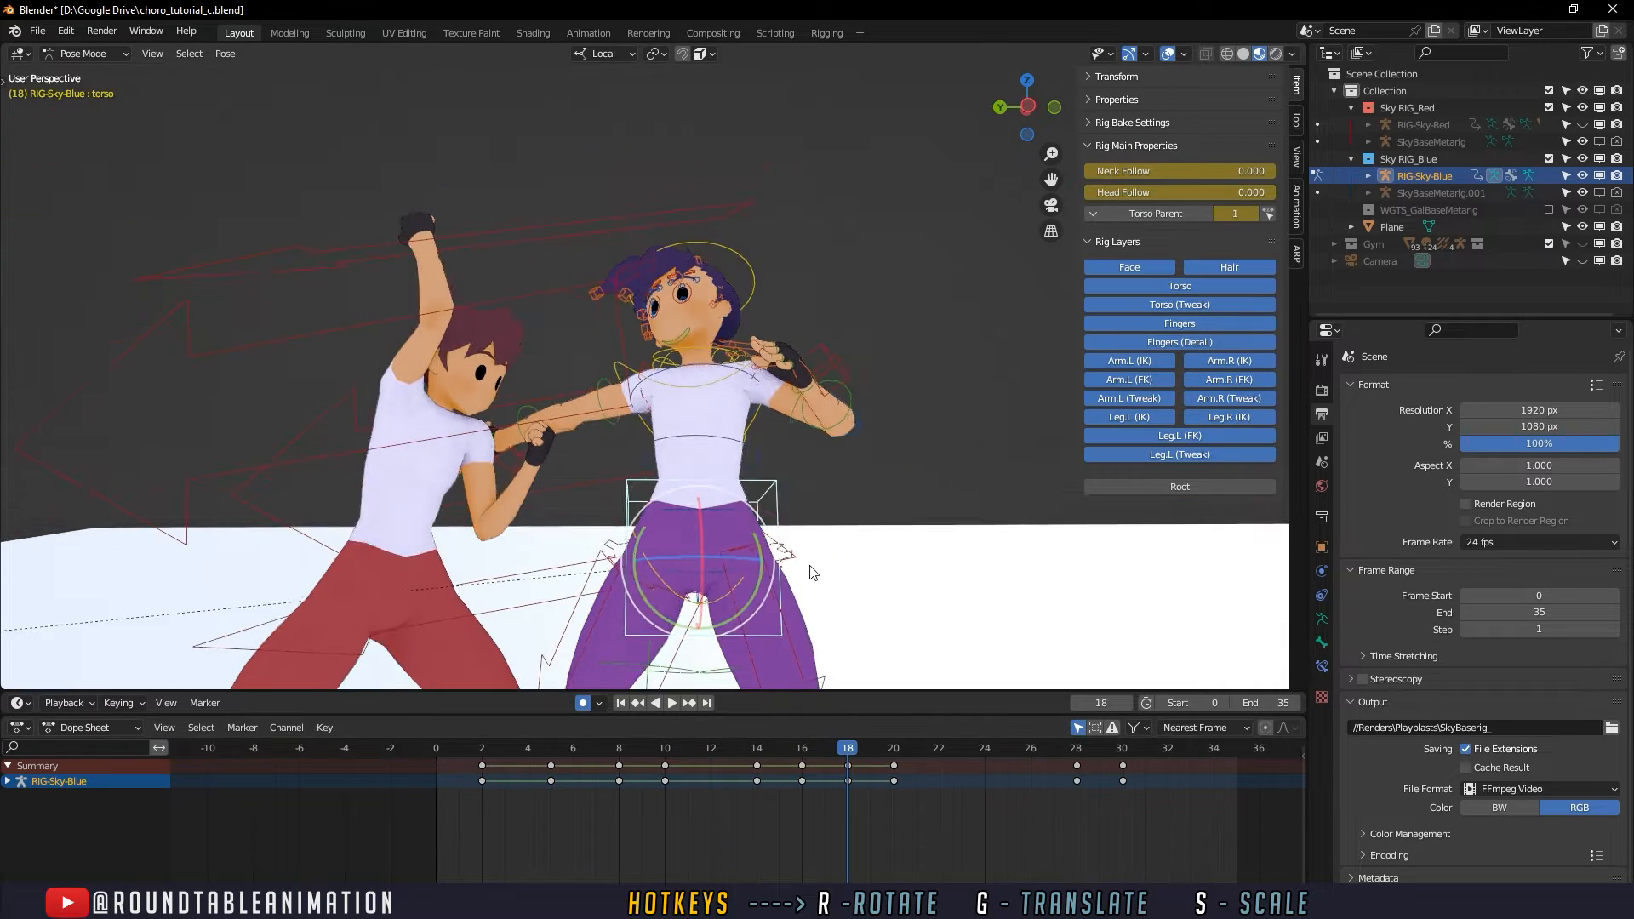
{"action": "left_click", "coordinate": [737, 751]}
{"action": "left_click_drag", "start_coordinate": [739, 753], "coordinate": [848, 746]}
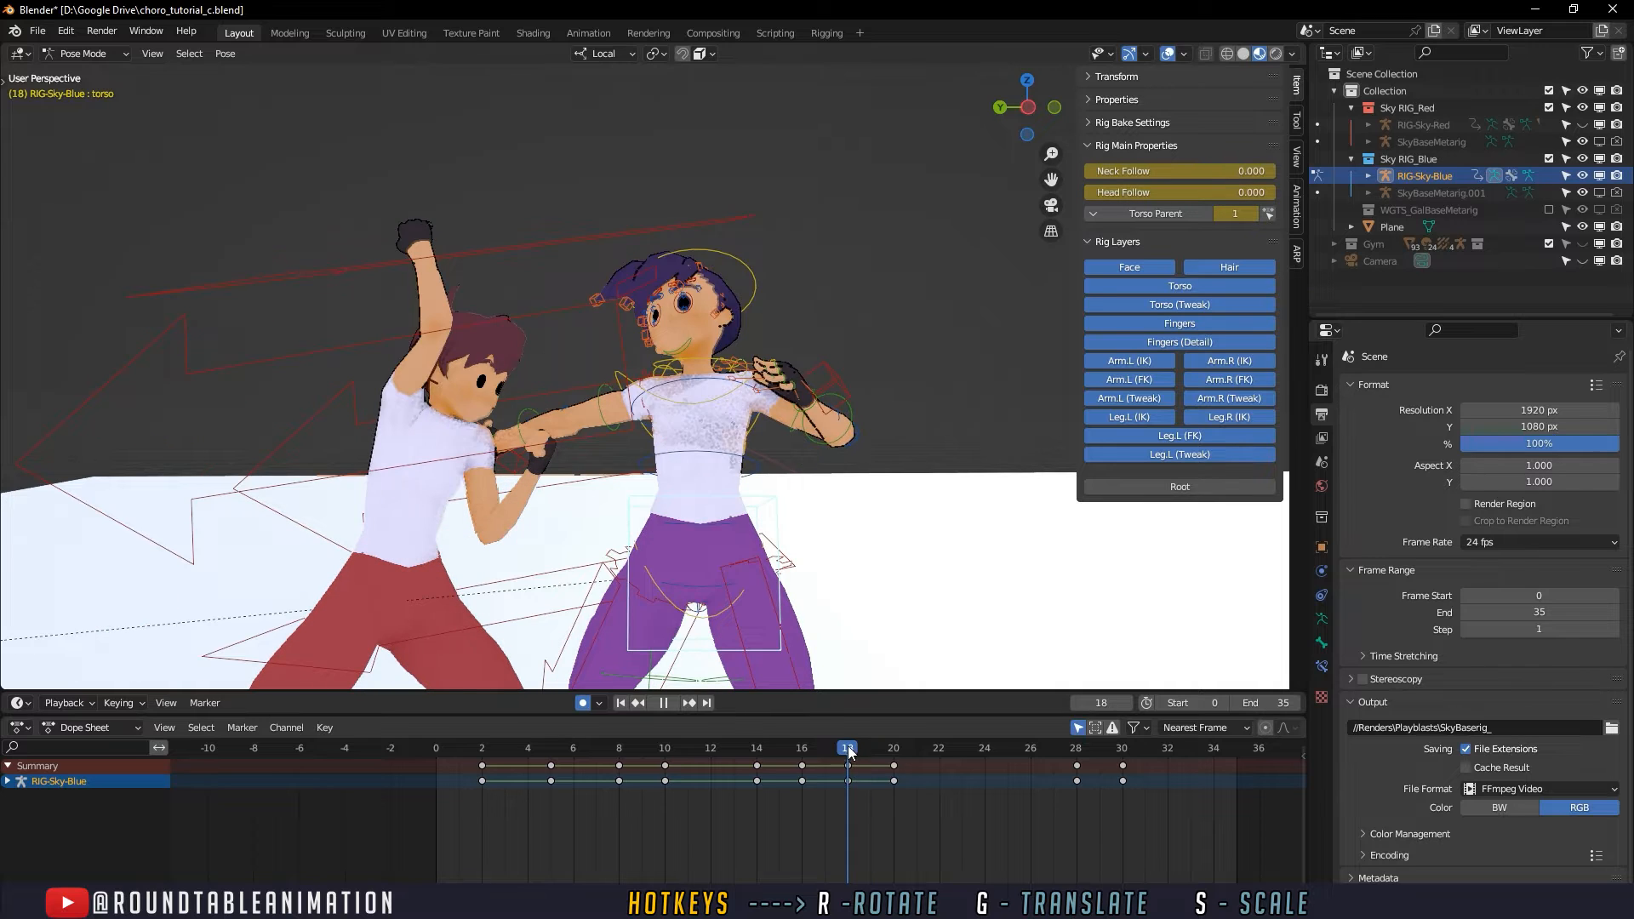
{"action": "key", "text": "r"}
{"action": "key", "text": "r"}
{"action": "left_click", "coordinate": [699, 538]}
{"action": "key", "text": "r"}
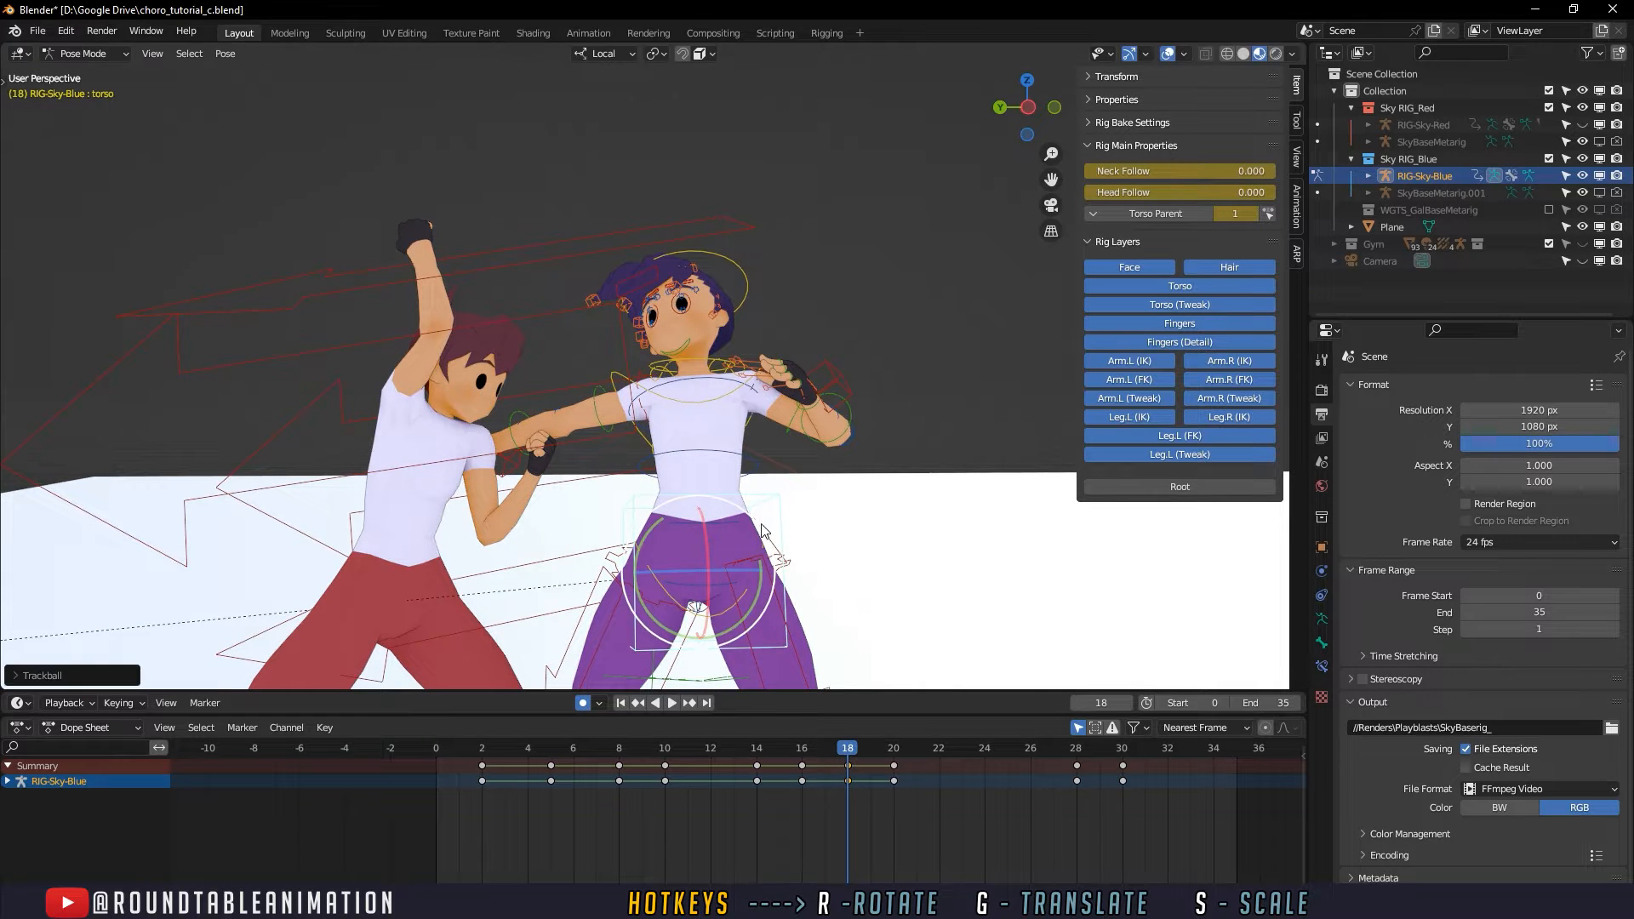
{"action": "left_click", "coordinate": [766, 536]}
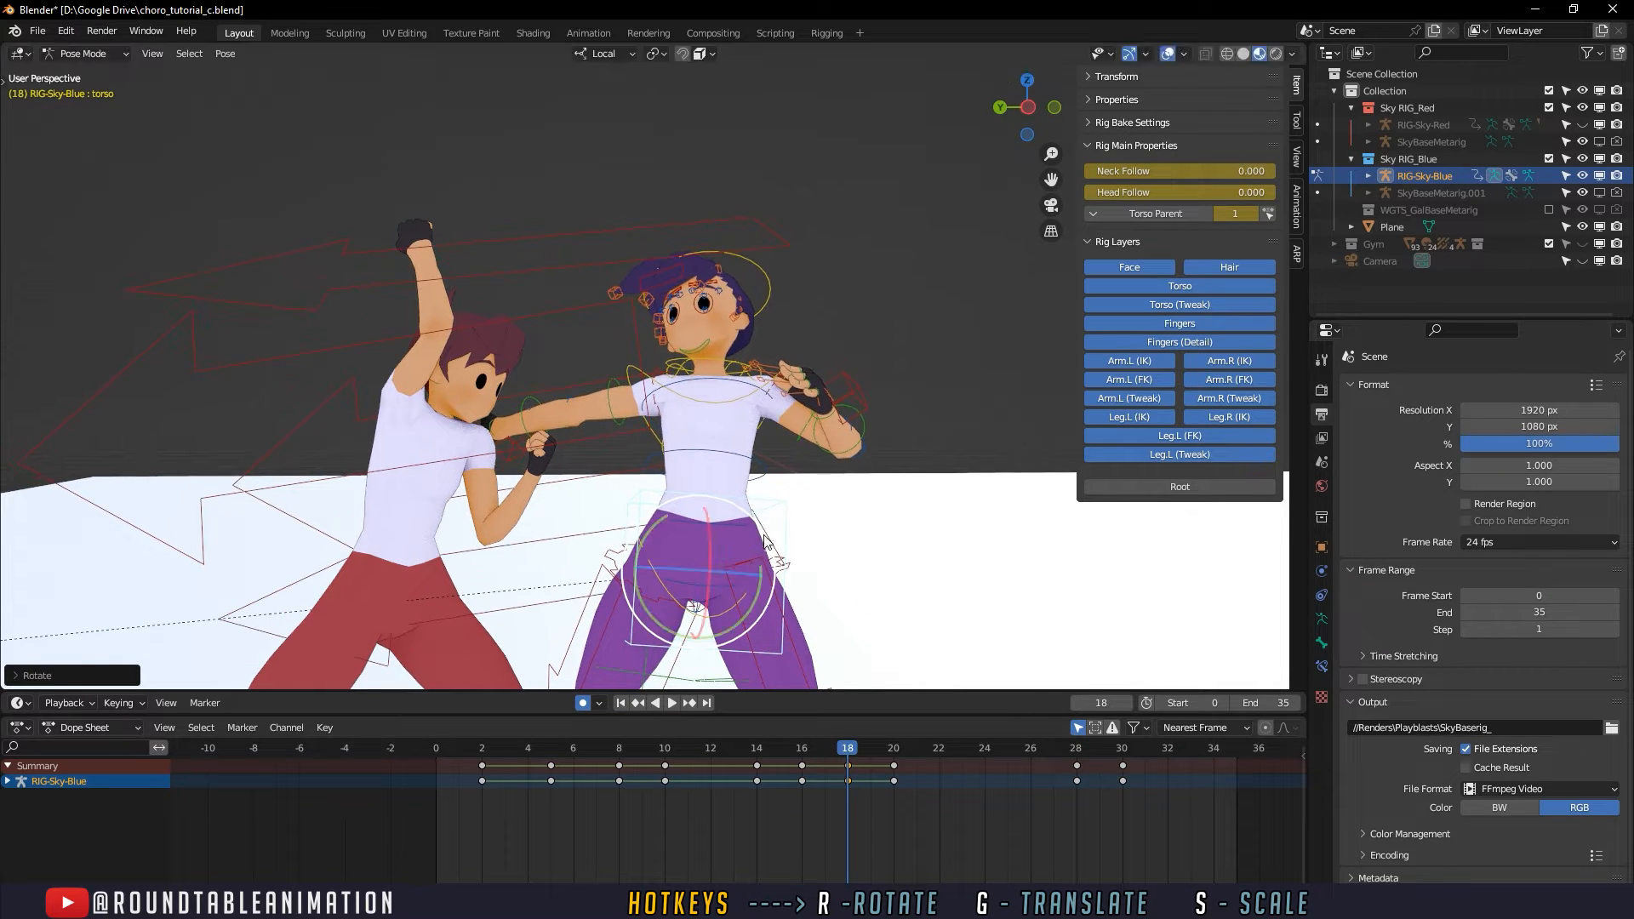
- Review the torso motion around frame 18 and refine the torso's angle there with another trackball rotation
{"action": "key", "text": "space"}
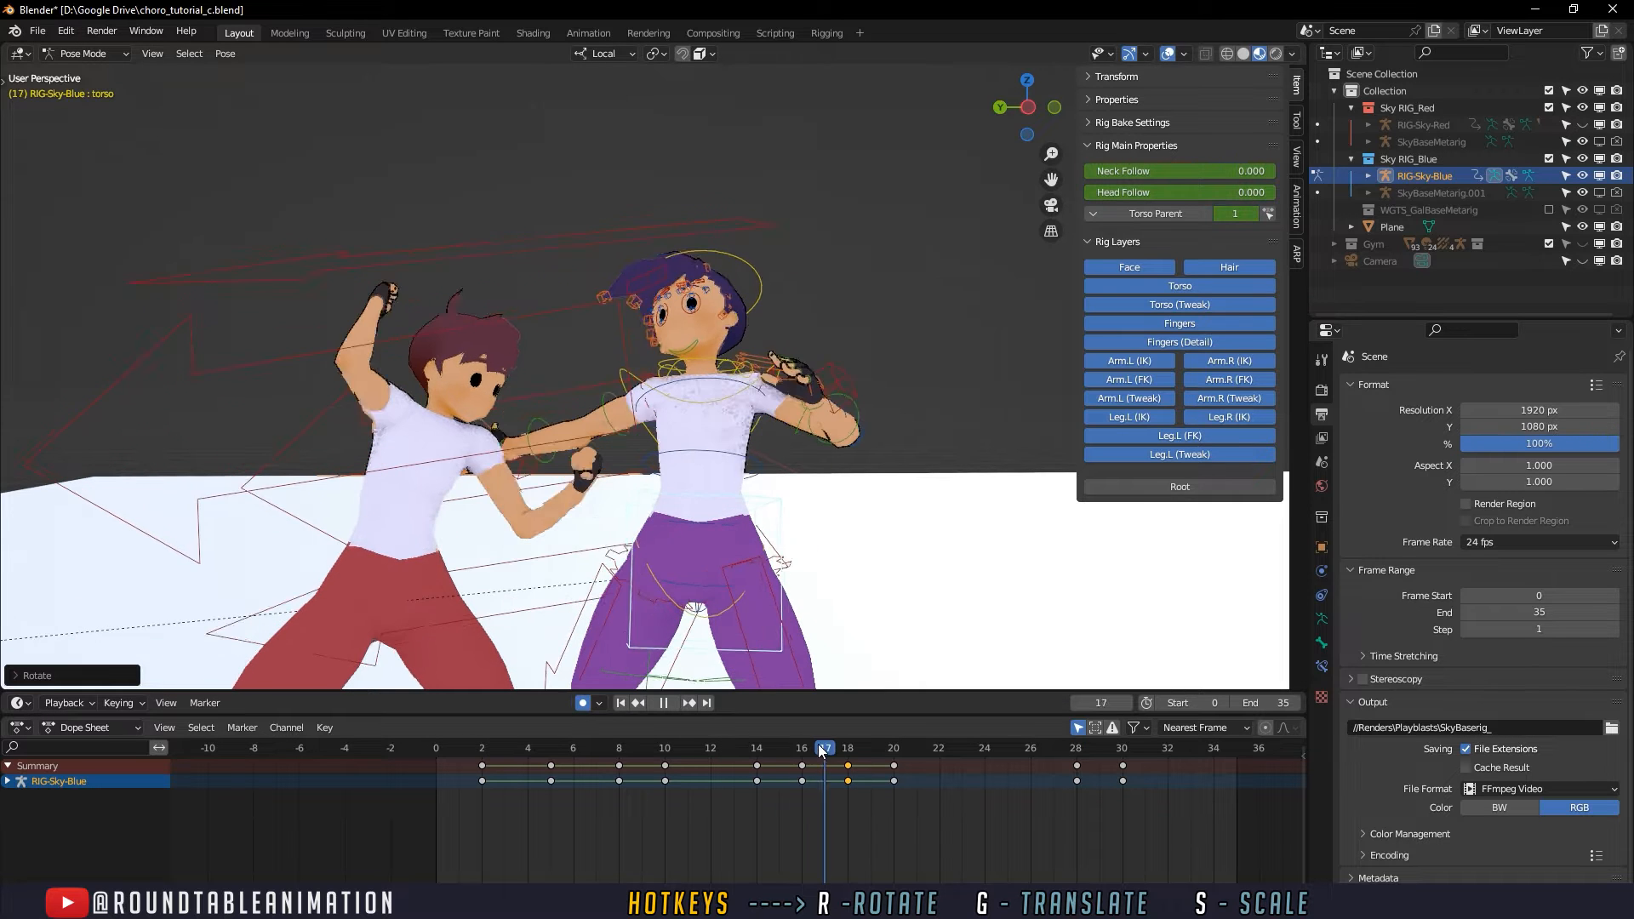
{"action": "left_click_drag", "start_coordinate": [870, 751], "coordinate": [857, 748]}
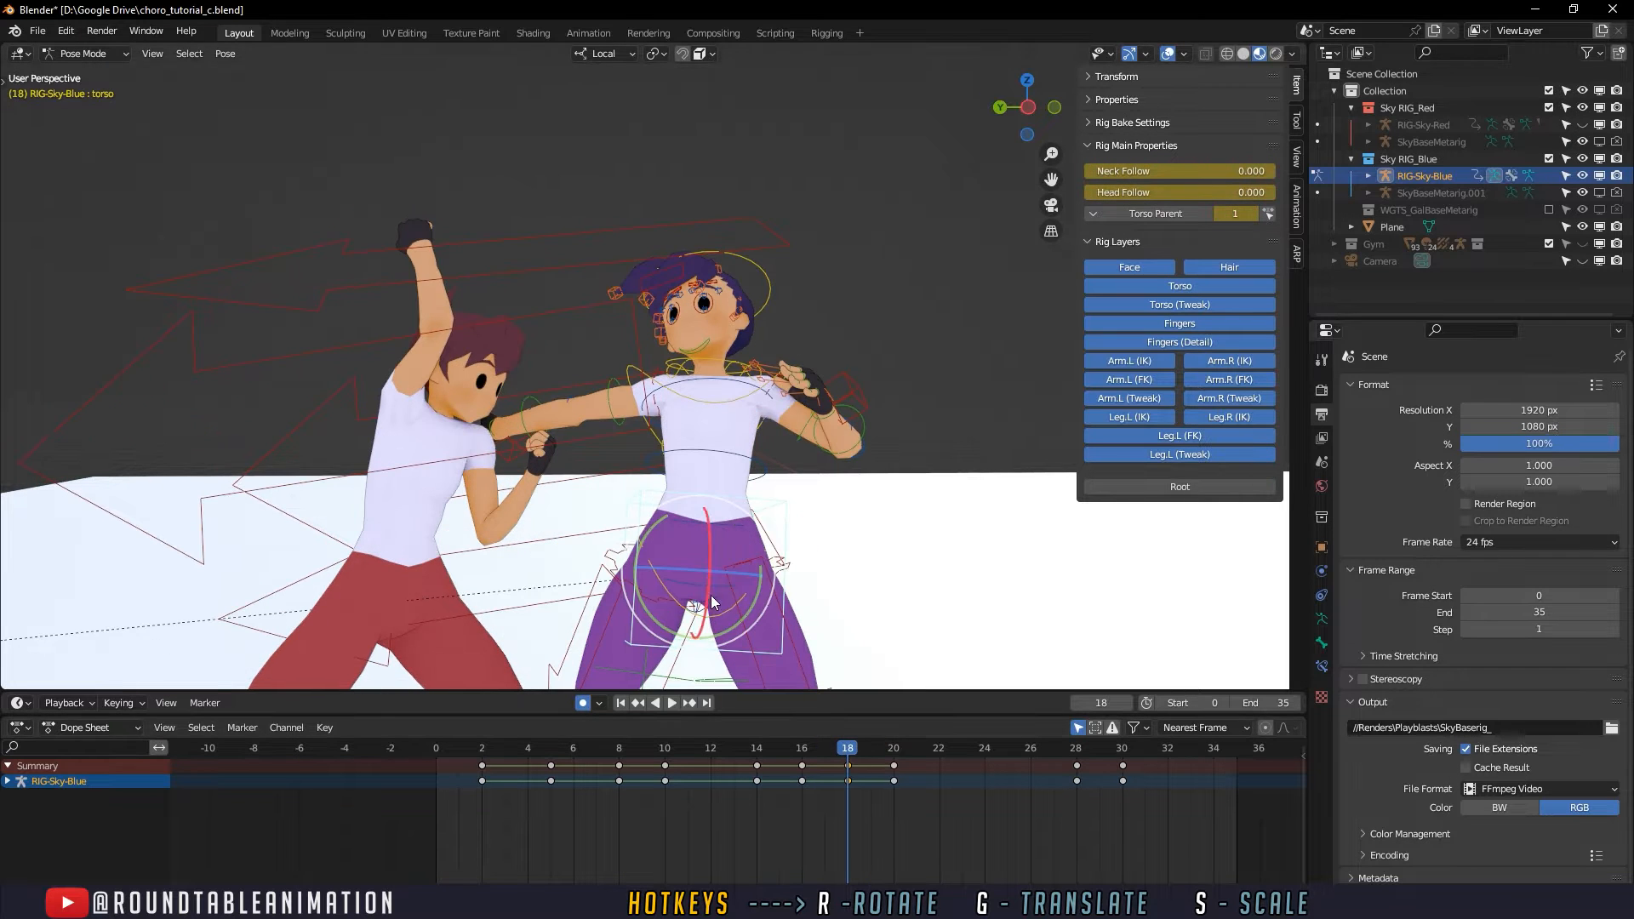
{"action": "key", "text": "r"}
{"action": "key", "text": "r"}
{"action": "left_click", "coordinate": [702, 526]}
- Select the spine_fk.002 control and rotate the defender's upper body at frame 18
{"action": "left_click", "coordinate": [738, 488]}
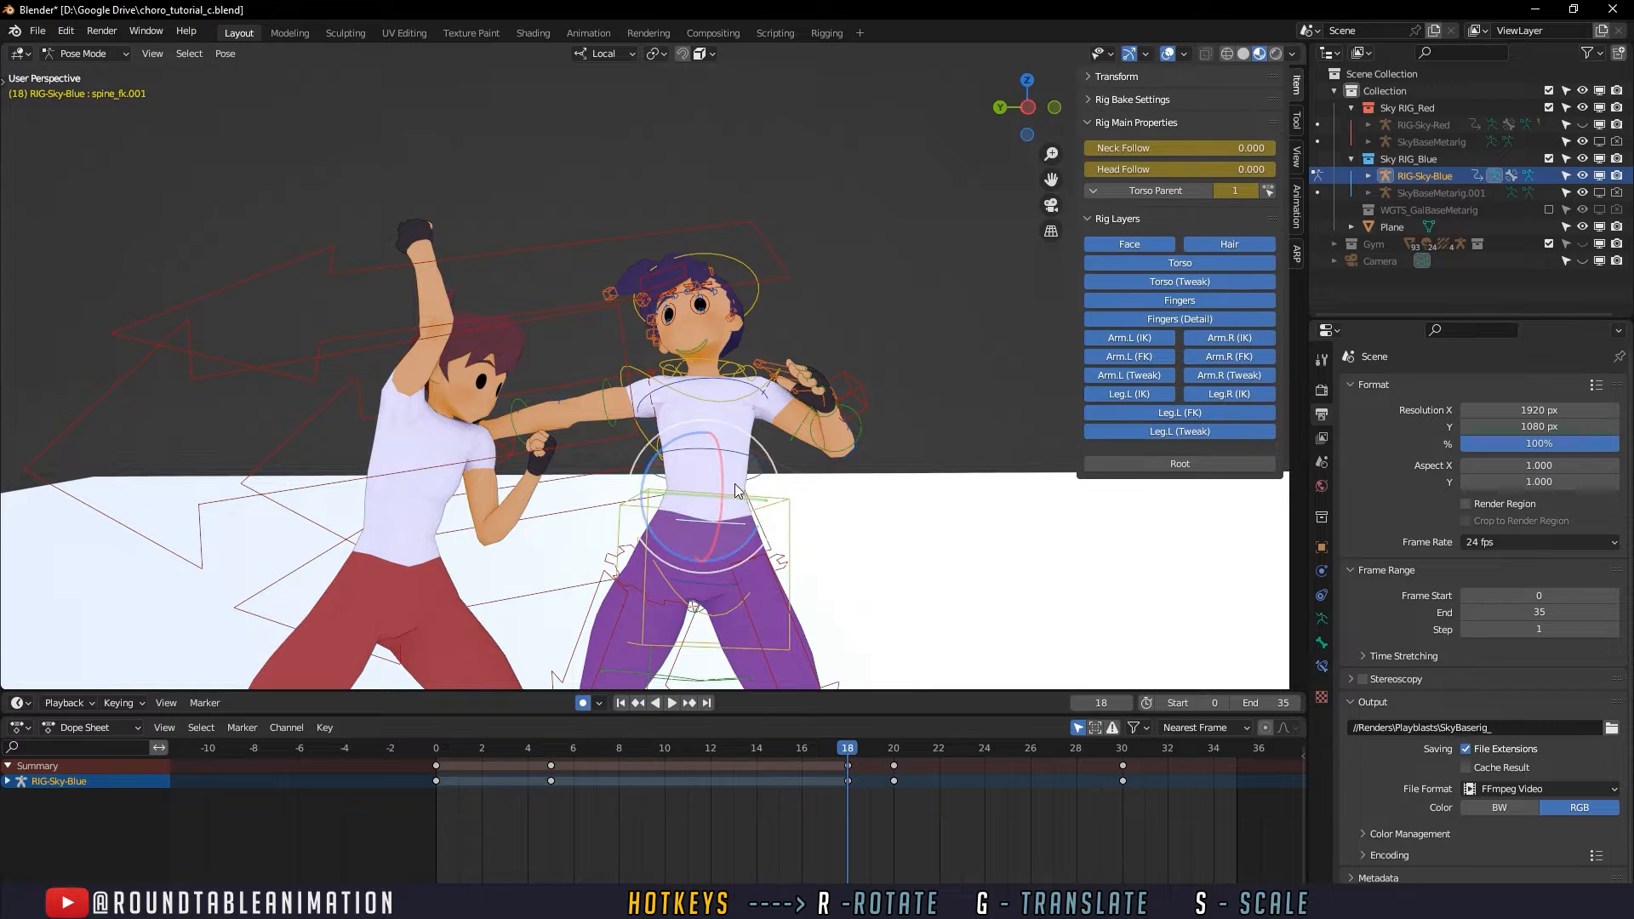
{"action": "left_click", "coordinate": [722, 450]}
{"action": "left_click_drag", "start_coordinate": [679, 453], "coordinate": [753, 438]}
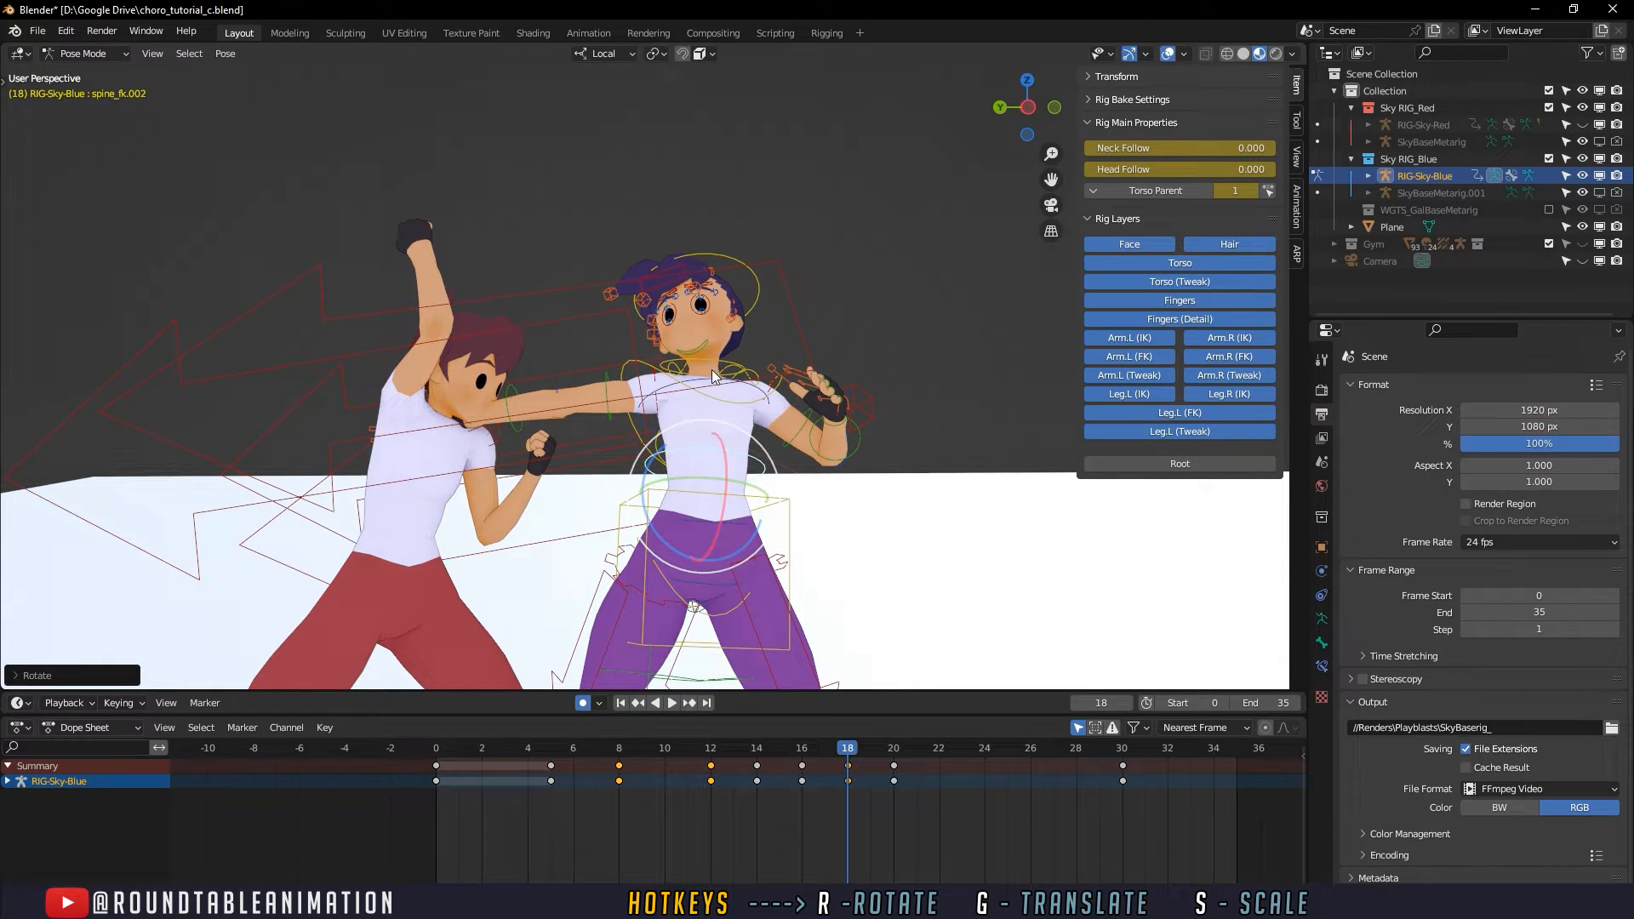
- Select the head control and rotate it freely at frame 18 so the defender's face turns away from the attacker
{"action": "left_click", "coordinate": [758, 290]}
{"action": "key", "text": "space"}
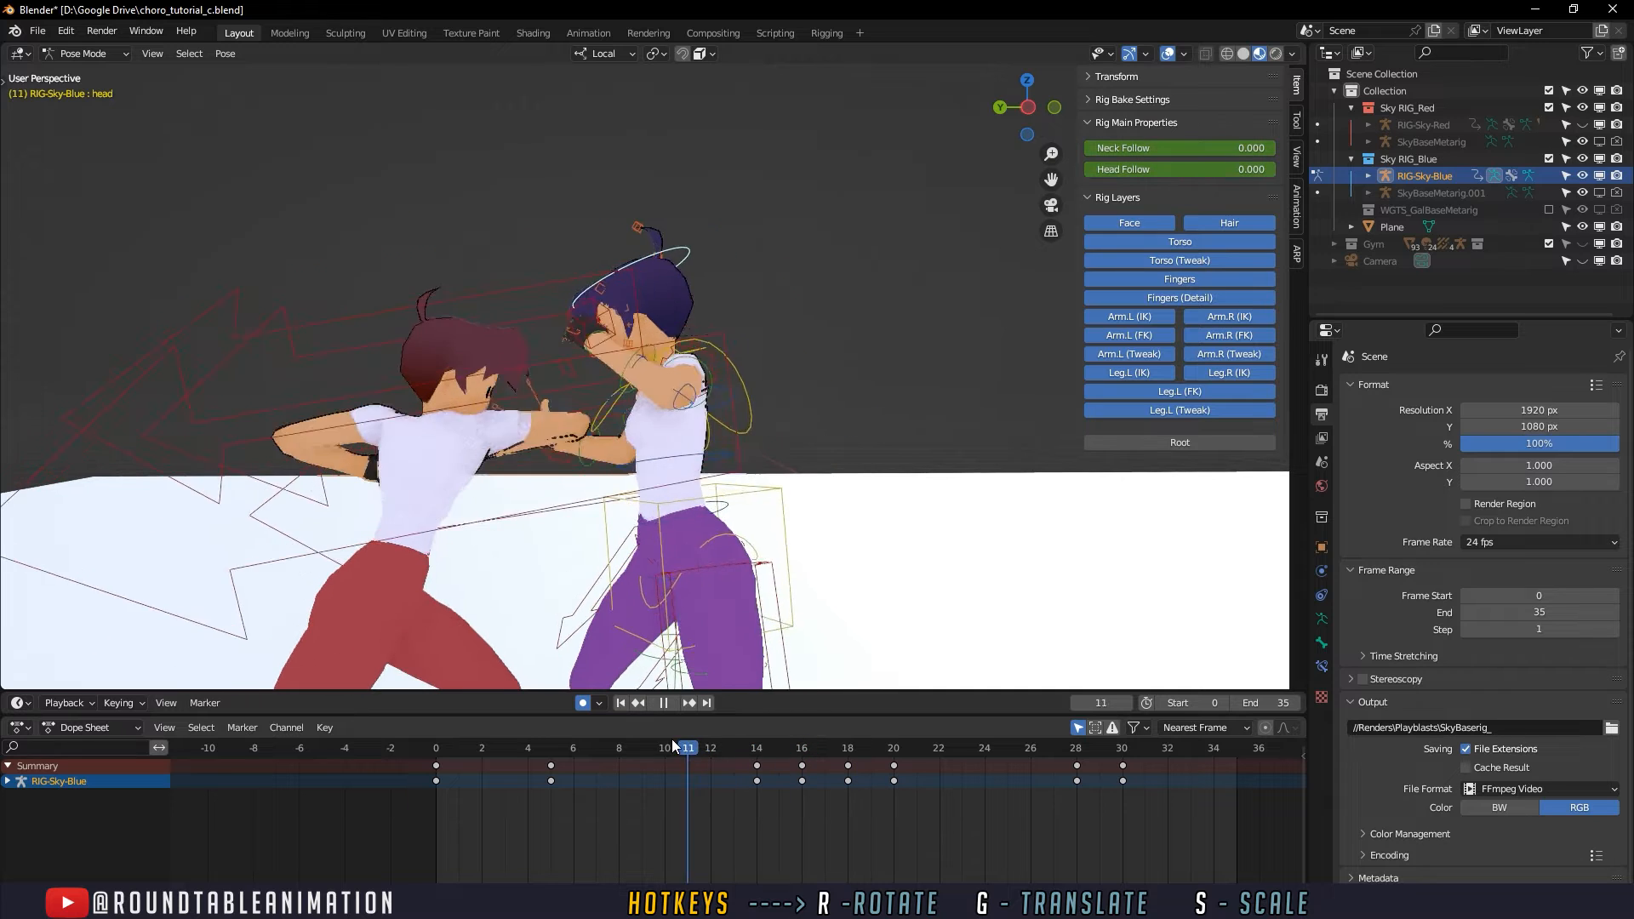
{"action": "left_click_drag", "start_coordinate": [675, 747], "coordinate": [827, 734]}
{"action": "left_click", "coordinate": [846, 748]}
{"action": "key", "text": "r"}
{"action": "key", "text": "r"}
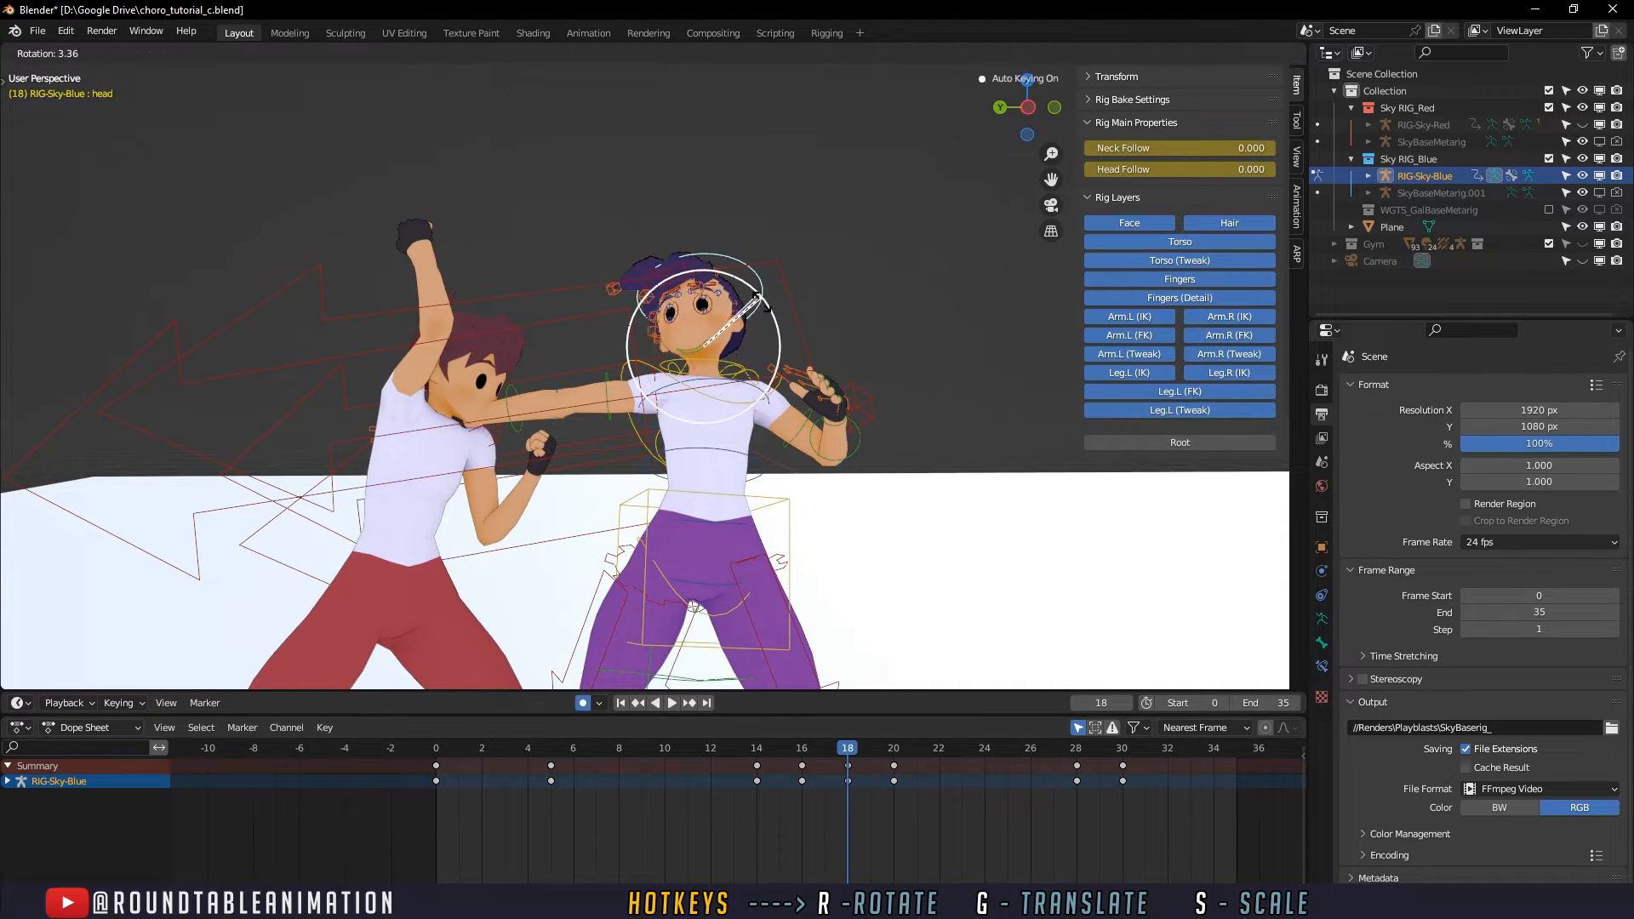
{"action": "left_click", "coordinate": [708, 326]}
{"action": "key", "text": "r"}
{"action": "key", "text": "r"}
{"action": "left_click", "coordinate": [825, 484]}
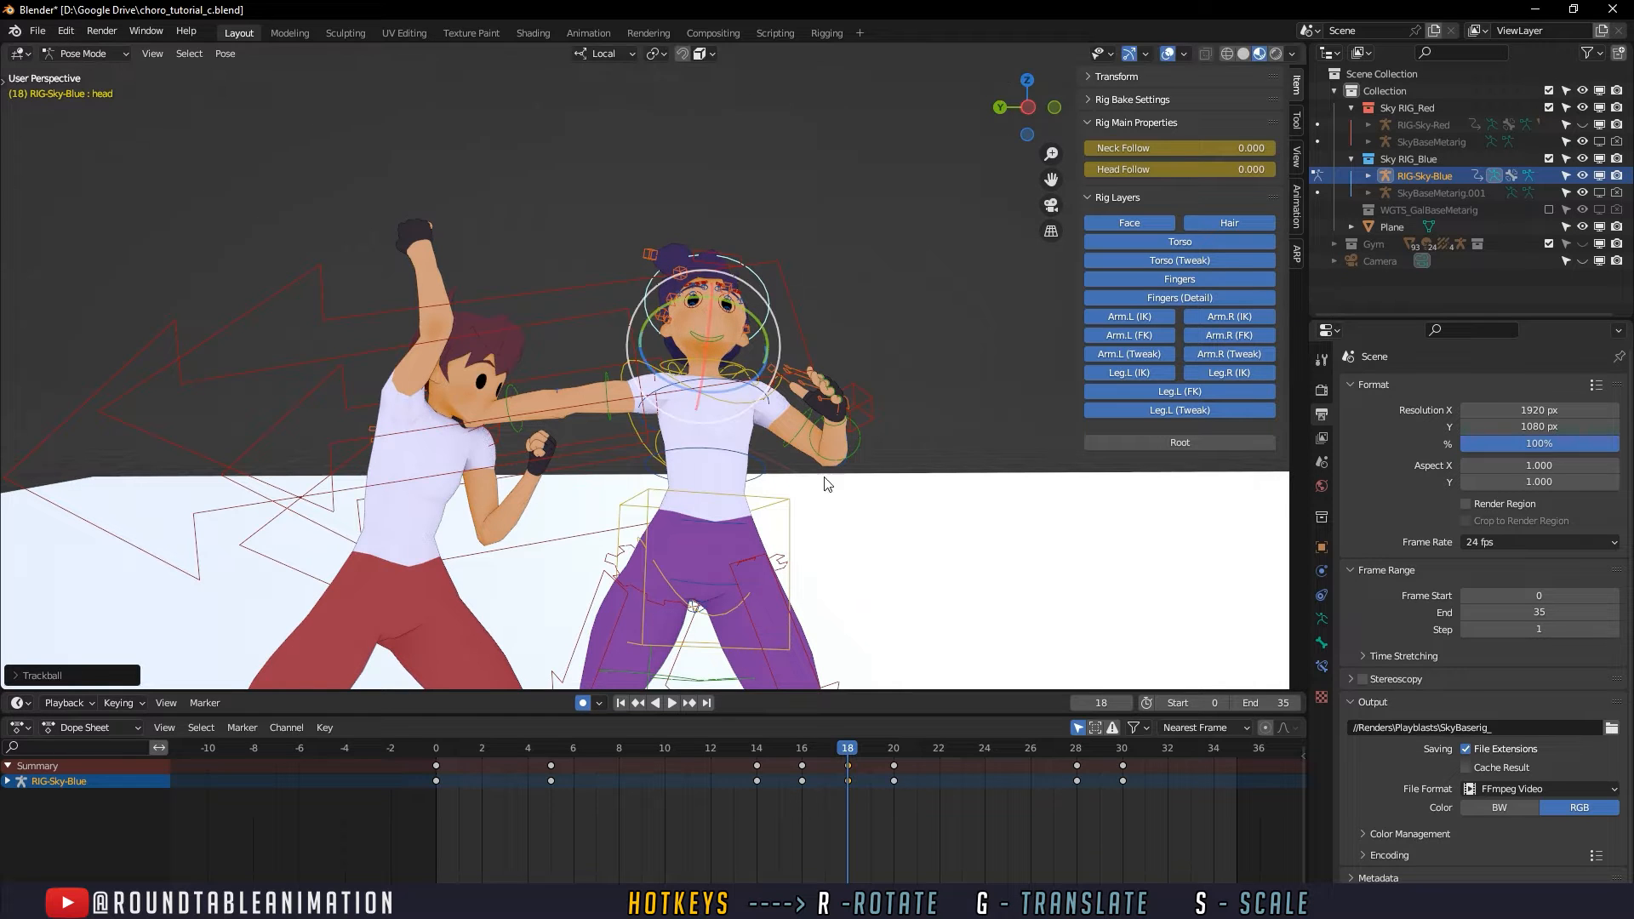
- Play and scrub through the whole fight animation to examine the defender's revised reaction to the punches
{"action": "left_click_drag", "start_coordinate": [781, 748], "coordinate": [914, 731]}
{"action": "scroll", "coordinate": [843, 621], "scroll_direction": "down", "scroll_amount": 1}
{"action": "middle_click_drag", "start_coordinate": [844, 621], "coordinate": [865, 545], "text": "shift"}
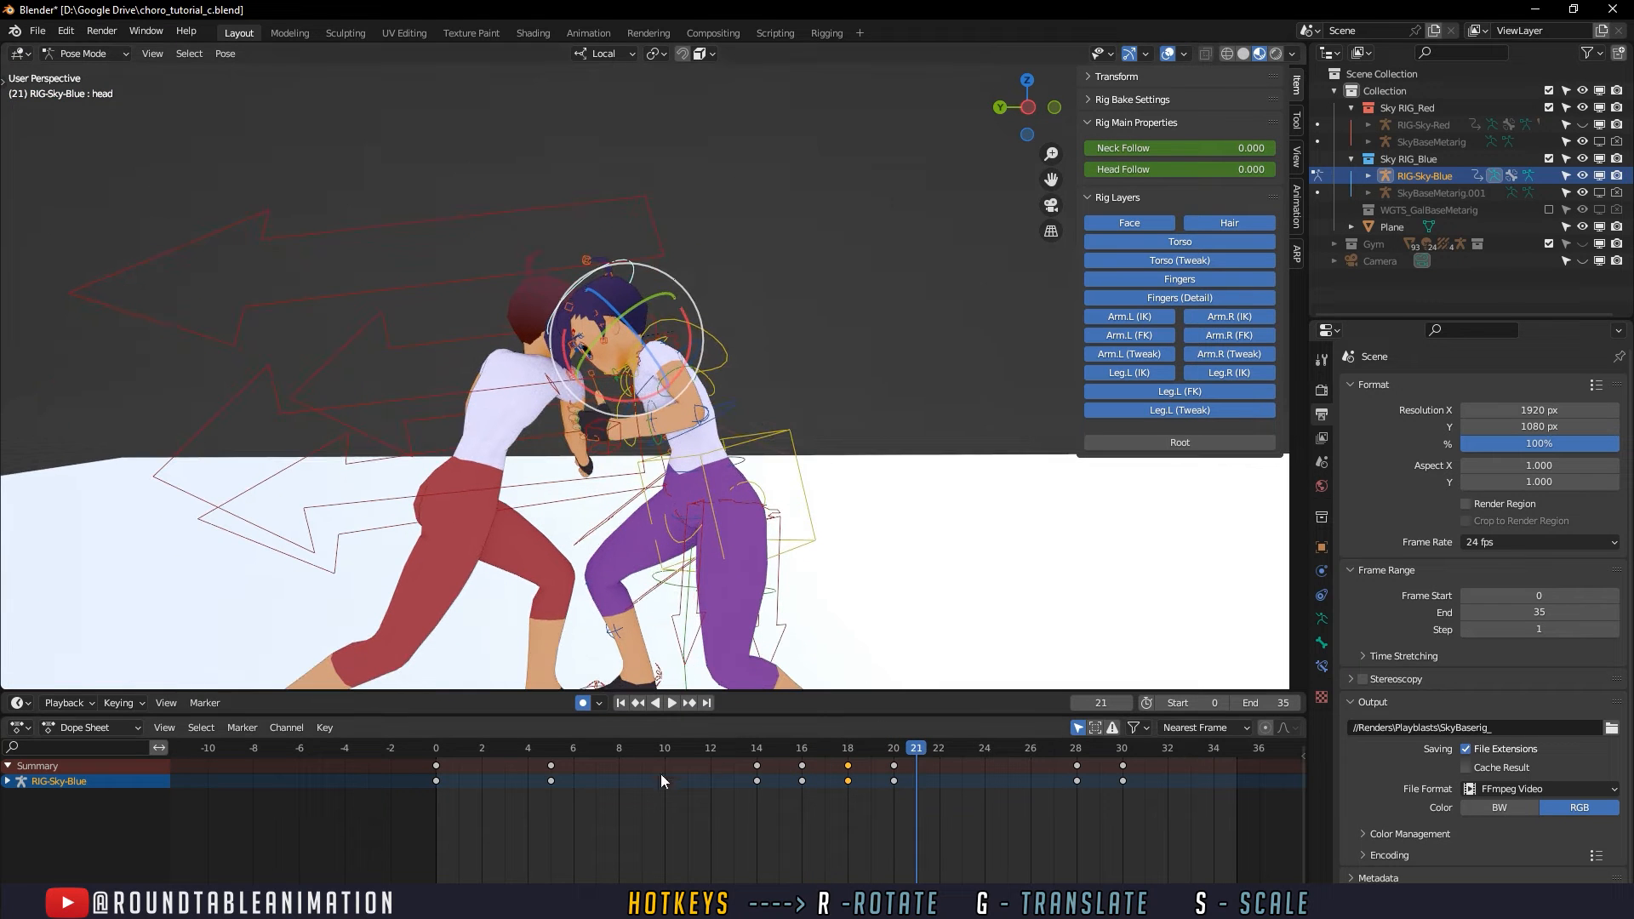
{"action": "middle_click_drag", "start_coordinate": [784, 507], "coordinate": [802, 497]}
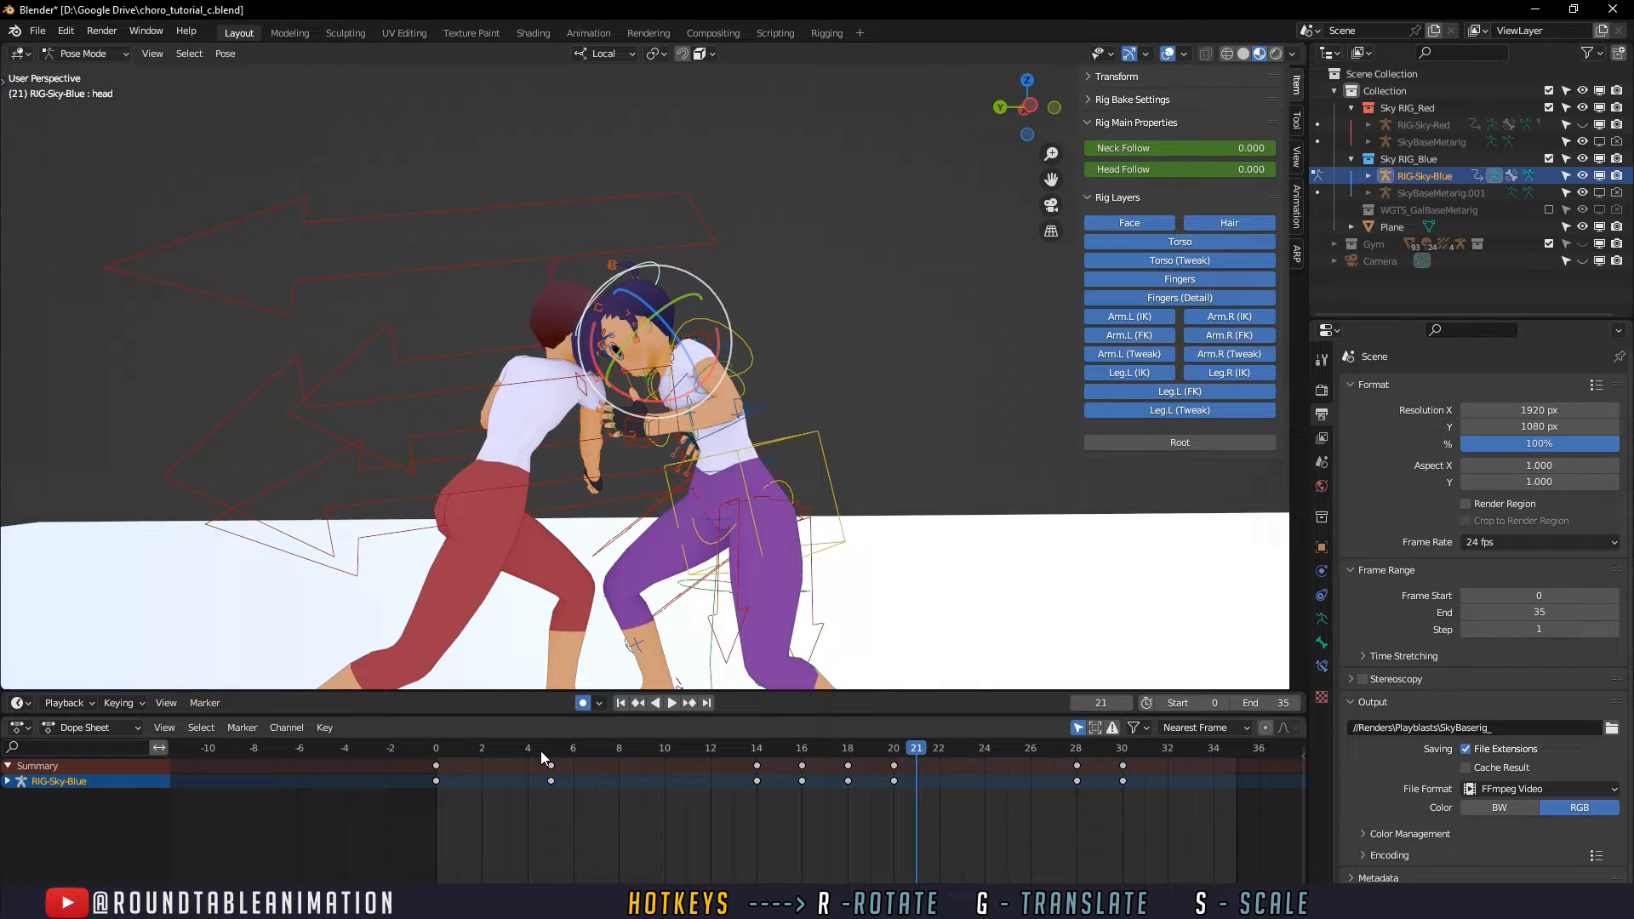
{"action": "left_click", "coordinate": [446, 749]}
{"action": "left_click", "coordinate": [671, 704]}
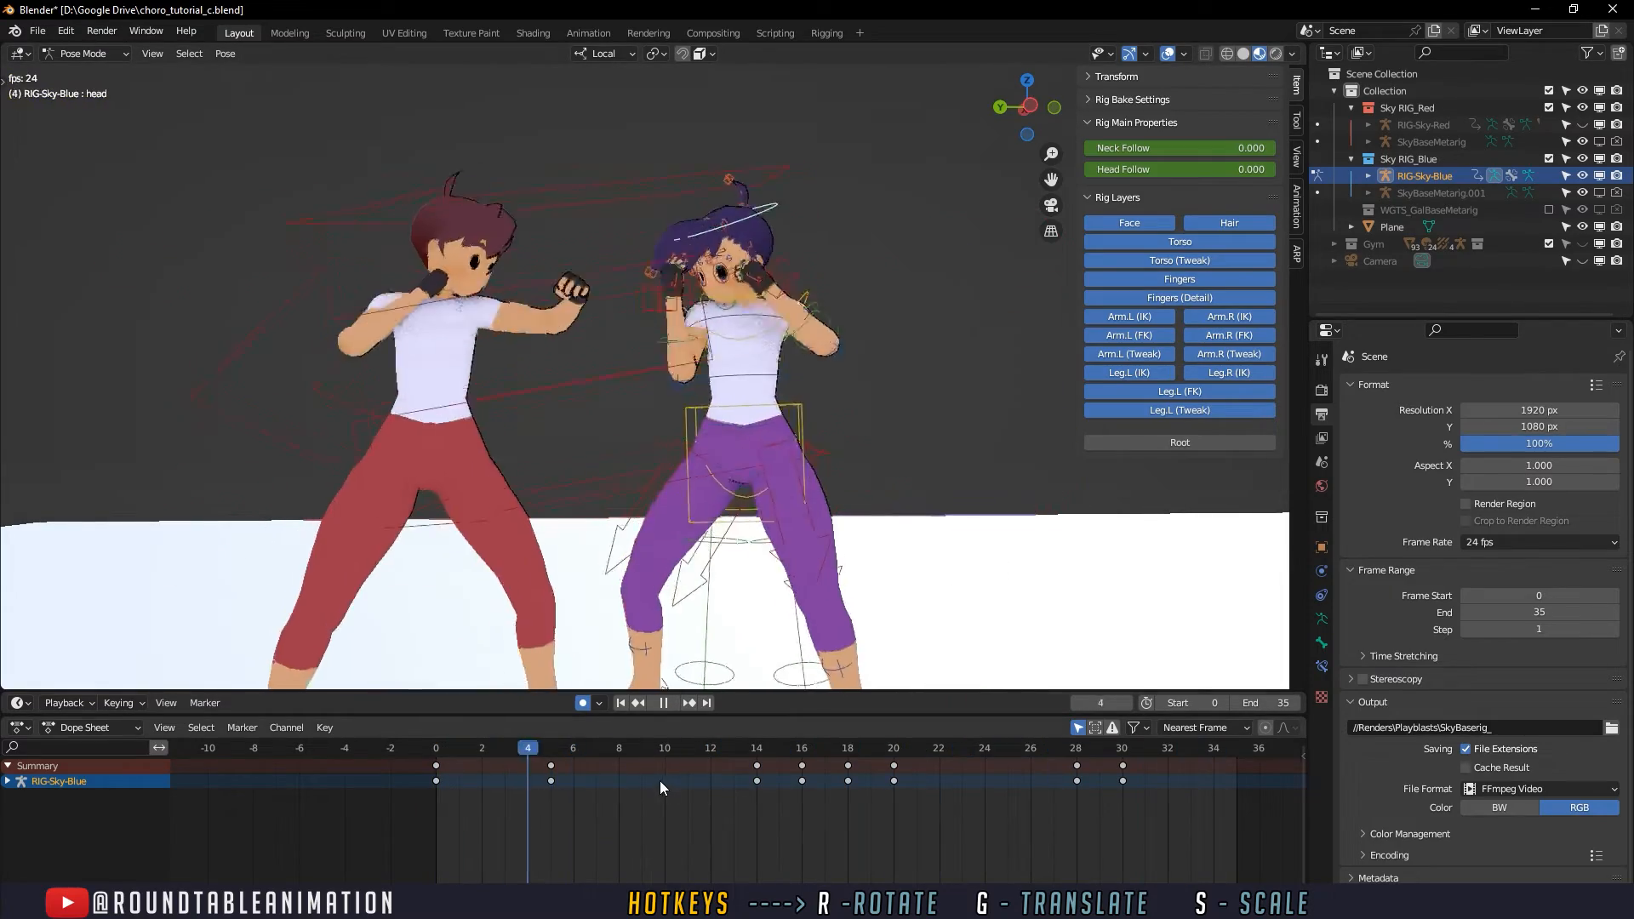
{"action": "left_click_drag", "start_coordinate": [713, 743], "coordinate": [731, 737]}
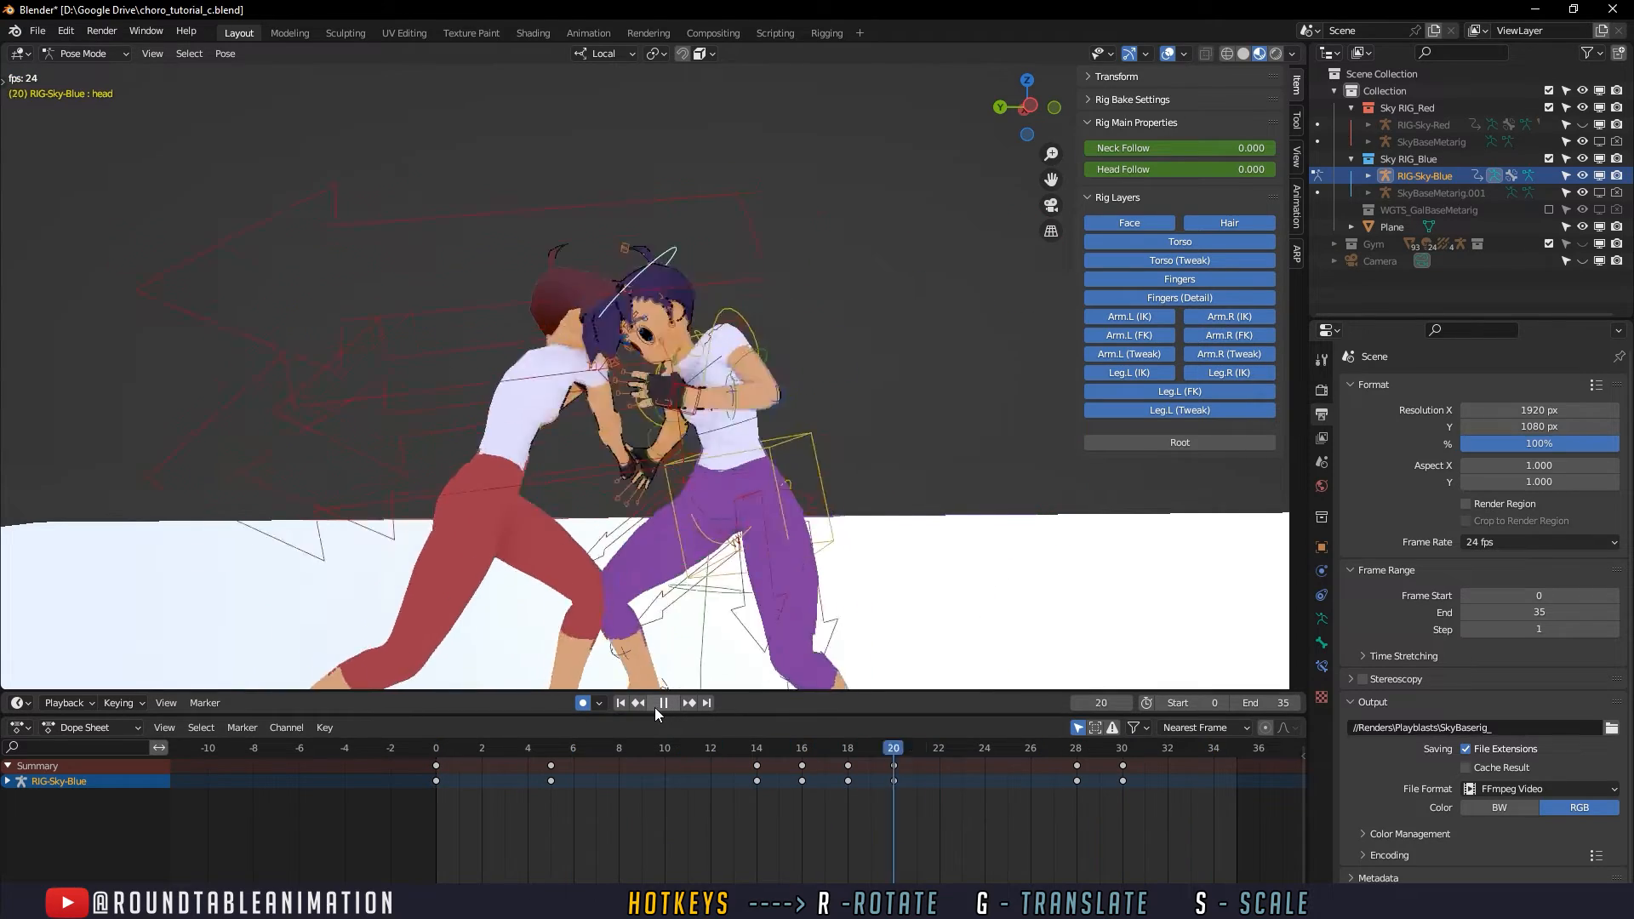
{"action": "left_click", "coordinate": [663, 703]}
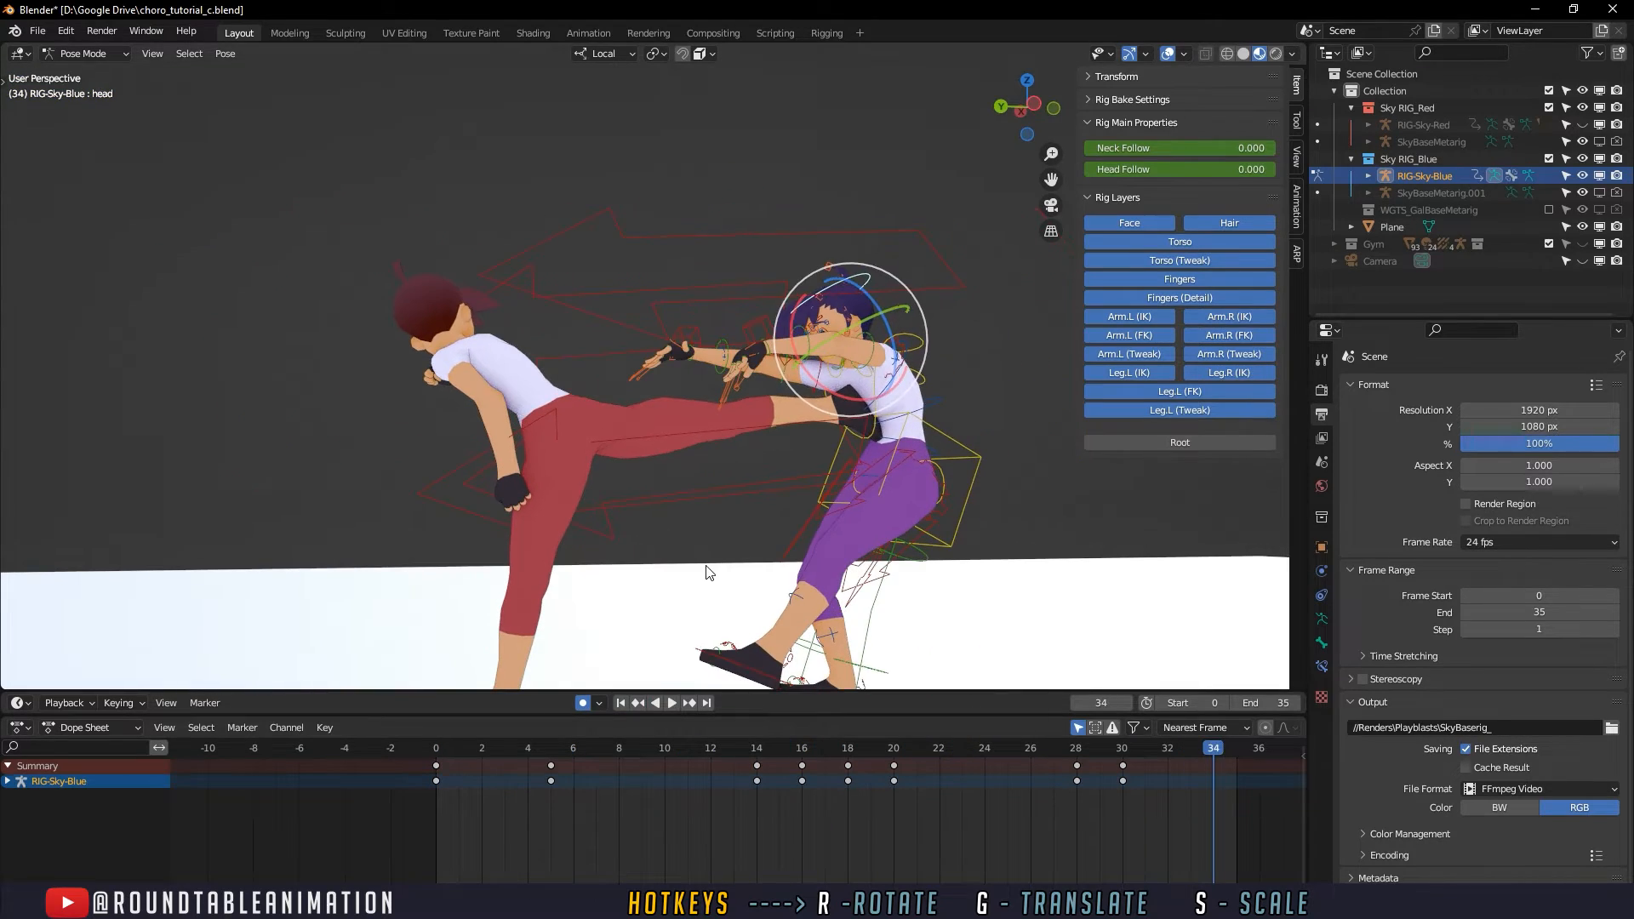
{"action": "left_click", "coordinate": [707, 573]}
{"action": "left_click_drag", "start_coordinate": [594, 748], "coordinate": [441, 736]}
{"action": "left_click", "coordinate": [678, 703]}
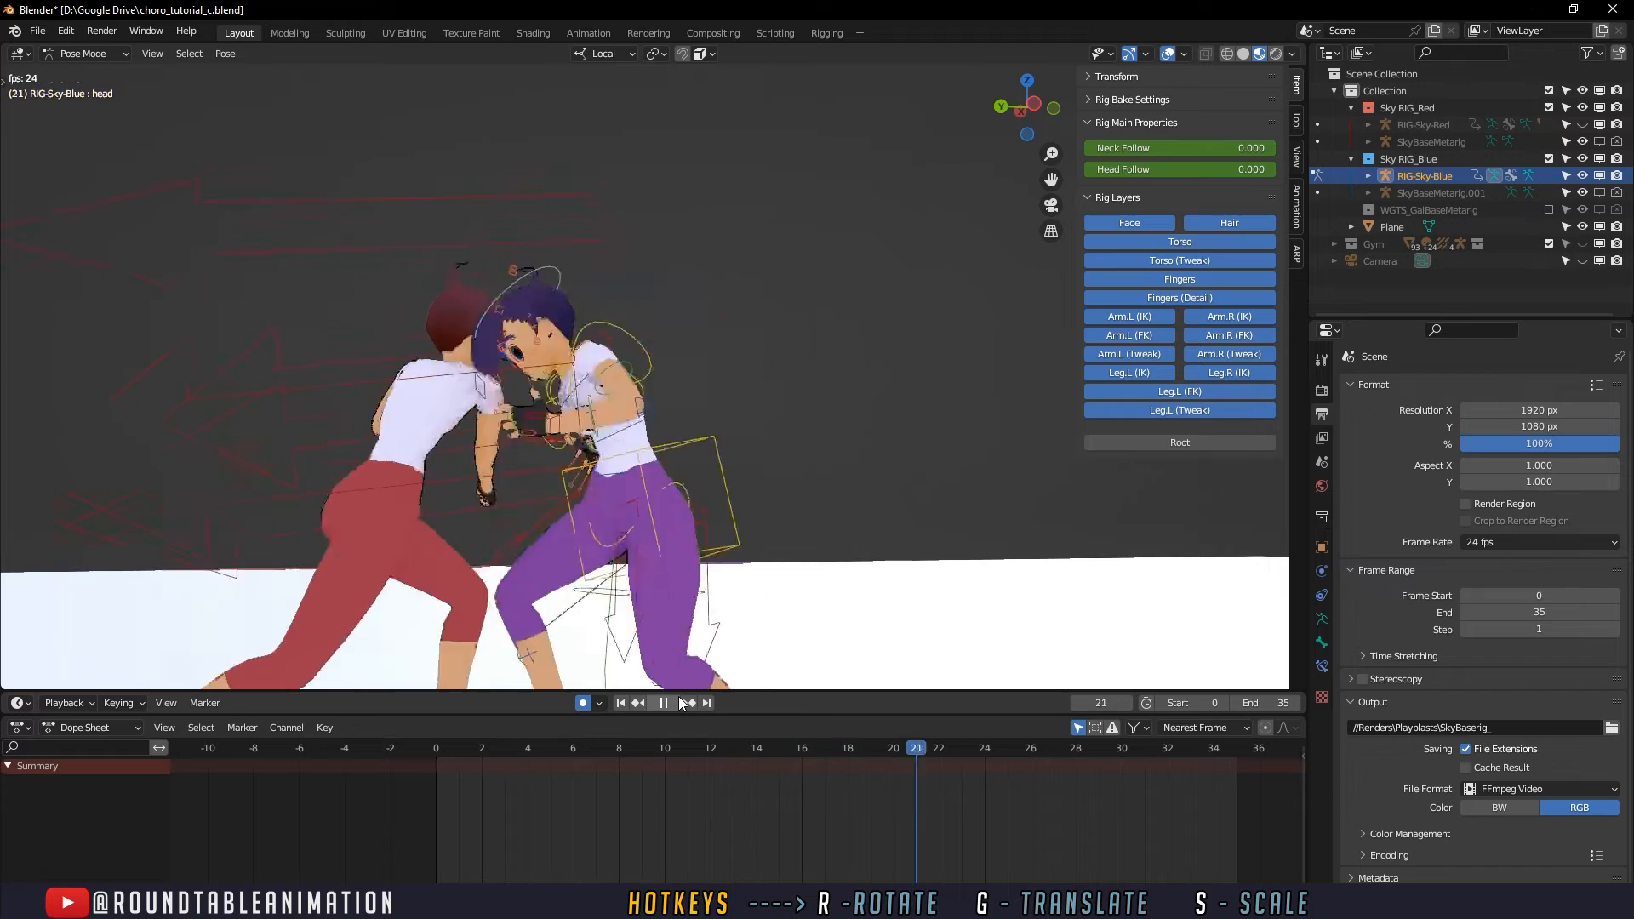
- Select the upper_arm_fk.L control and rotate the defender's left upper arm outward and up at frame 19
{"action": "left_click_drag", "start_coordinate": [545, 754], "coordinate": [824, 746]}
{"action": "scroll", "coordinate": [748, 510], "scroll_direction": "up", "scroll_amount": 3}
{"action": "middle_click_drag", "start_coordinate": [784, 404], "coordinate": [751, 441]}
{"action": "left_click", "coordinate": [709, 397]}
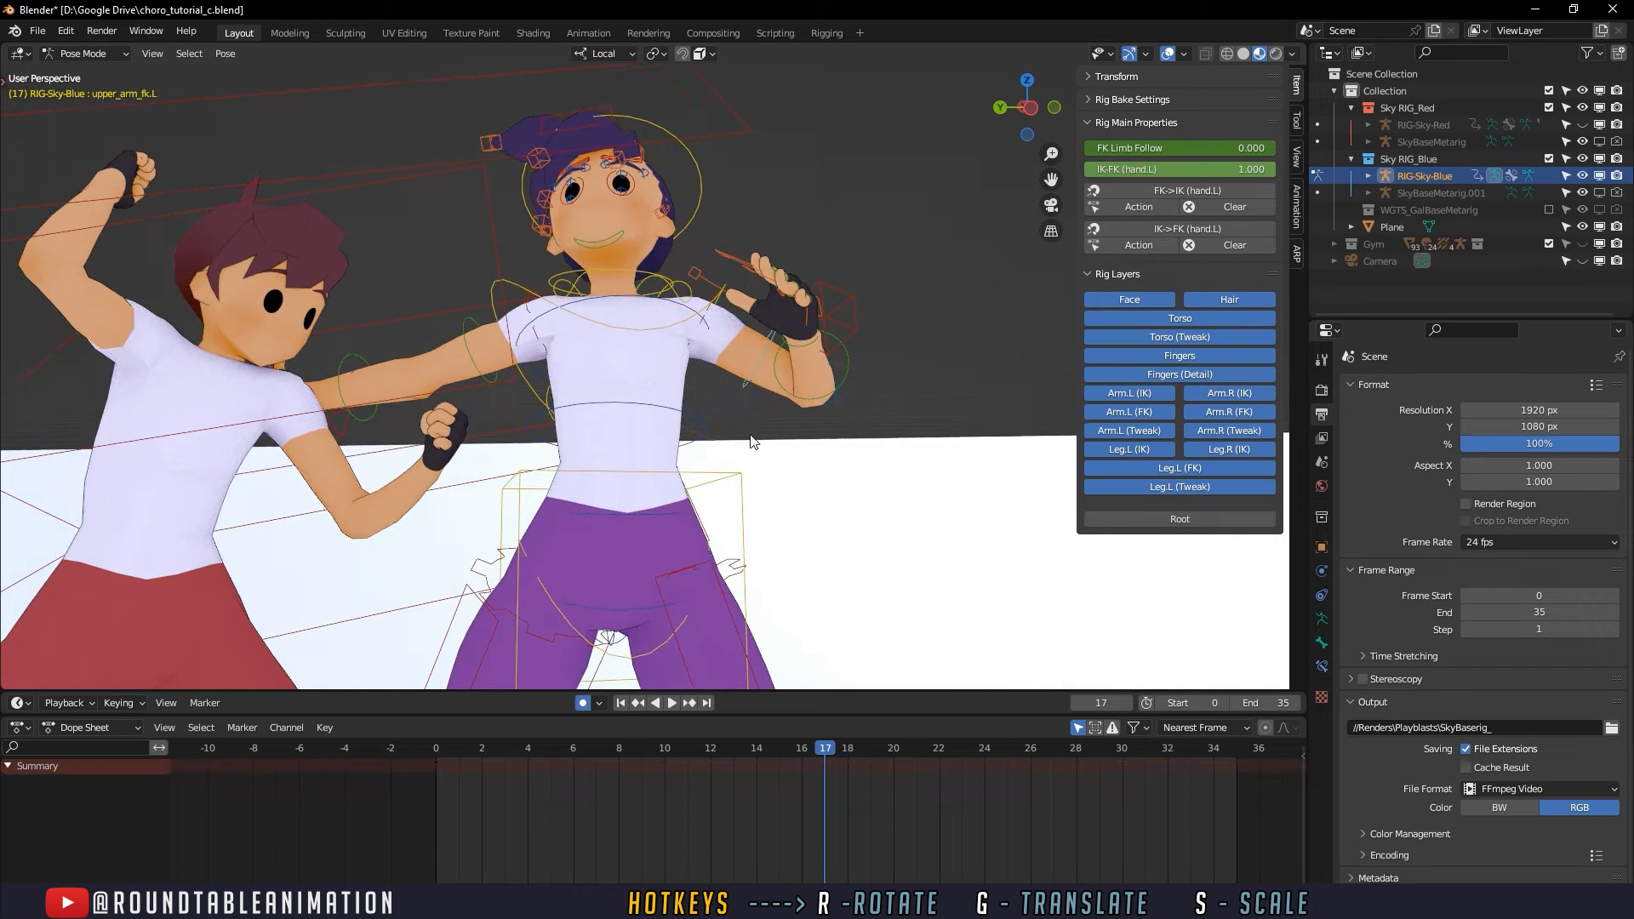
{"action": "key", "text": "space"}
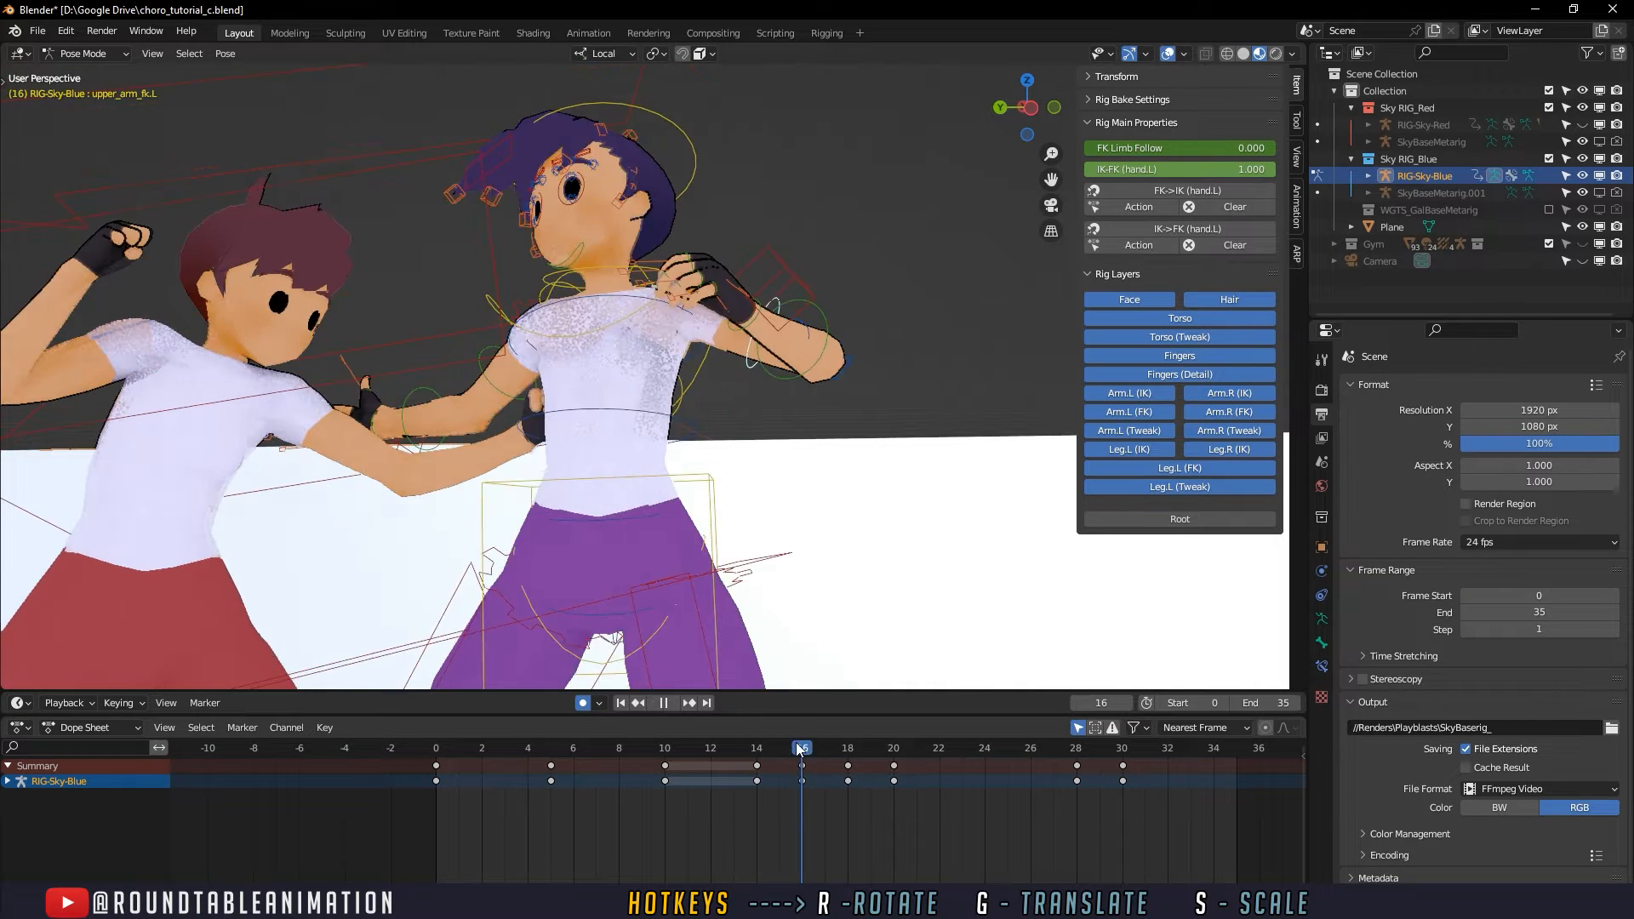
{"action": "left_click_drag", "start_coordinate": [839, 748], "coordinate": [873, 763]}
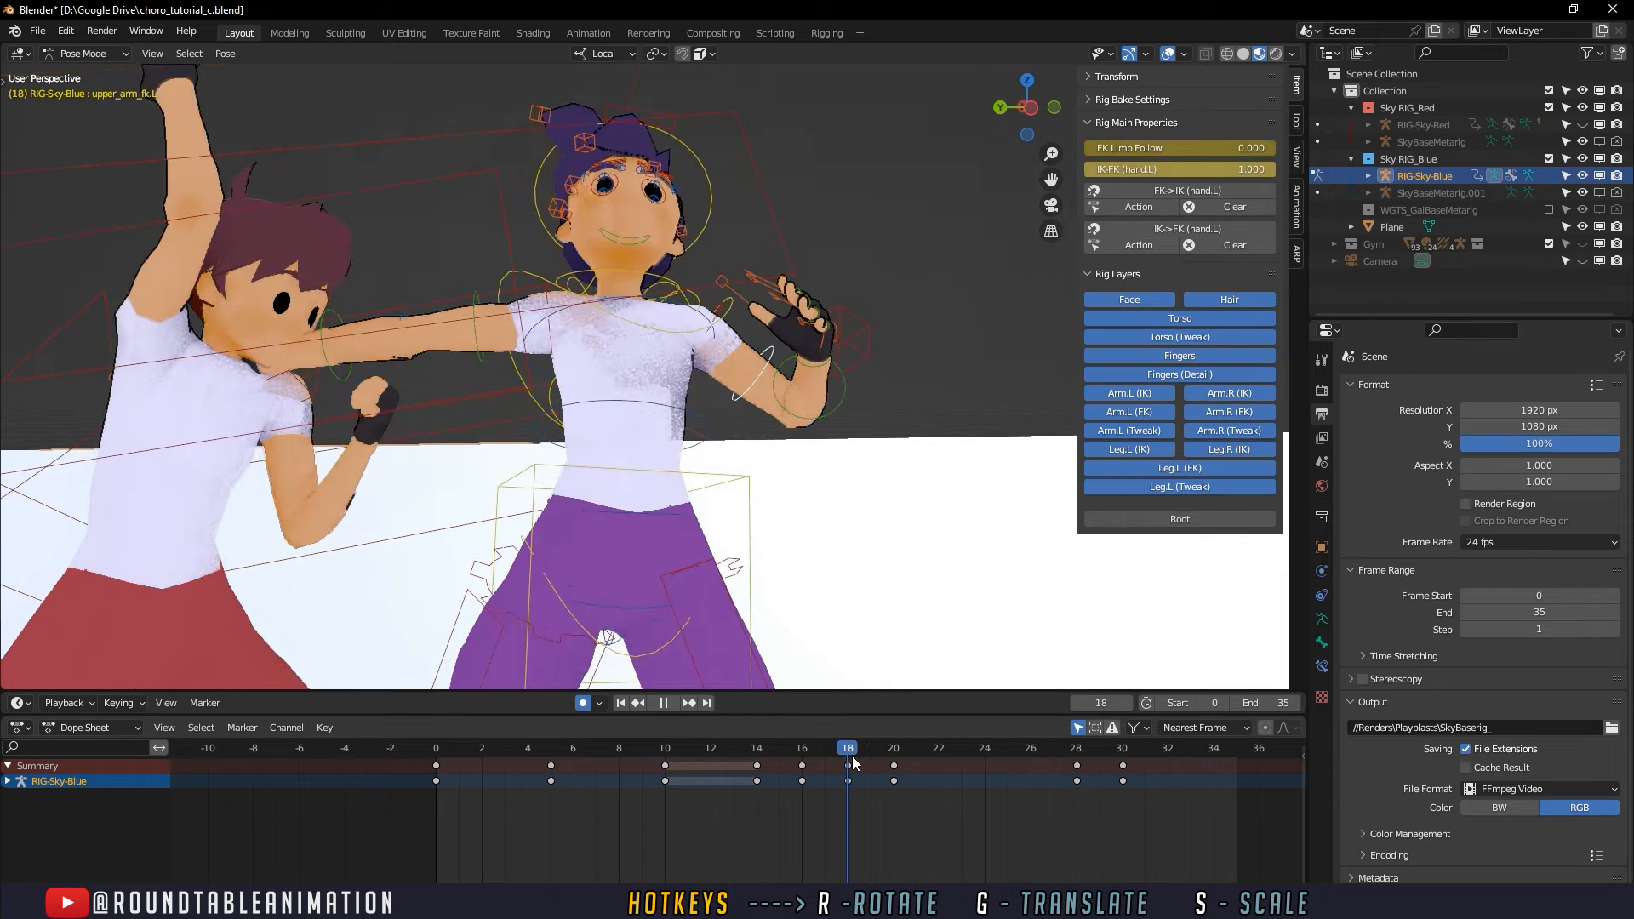
{"action": "key", "text": "Escape"}
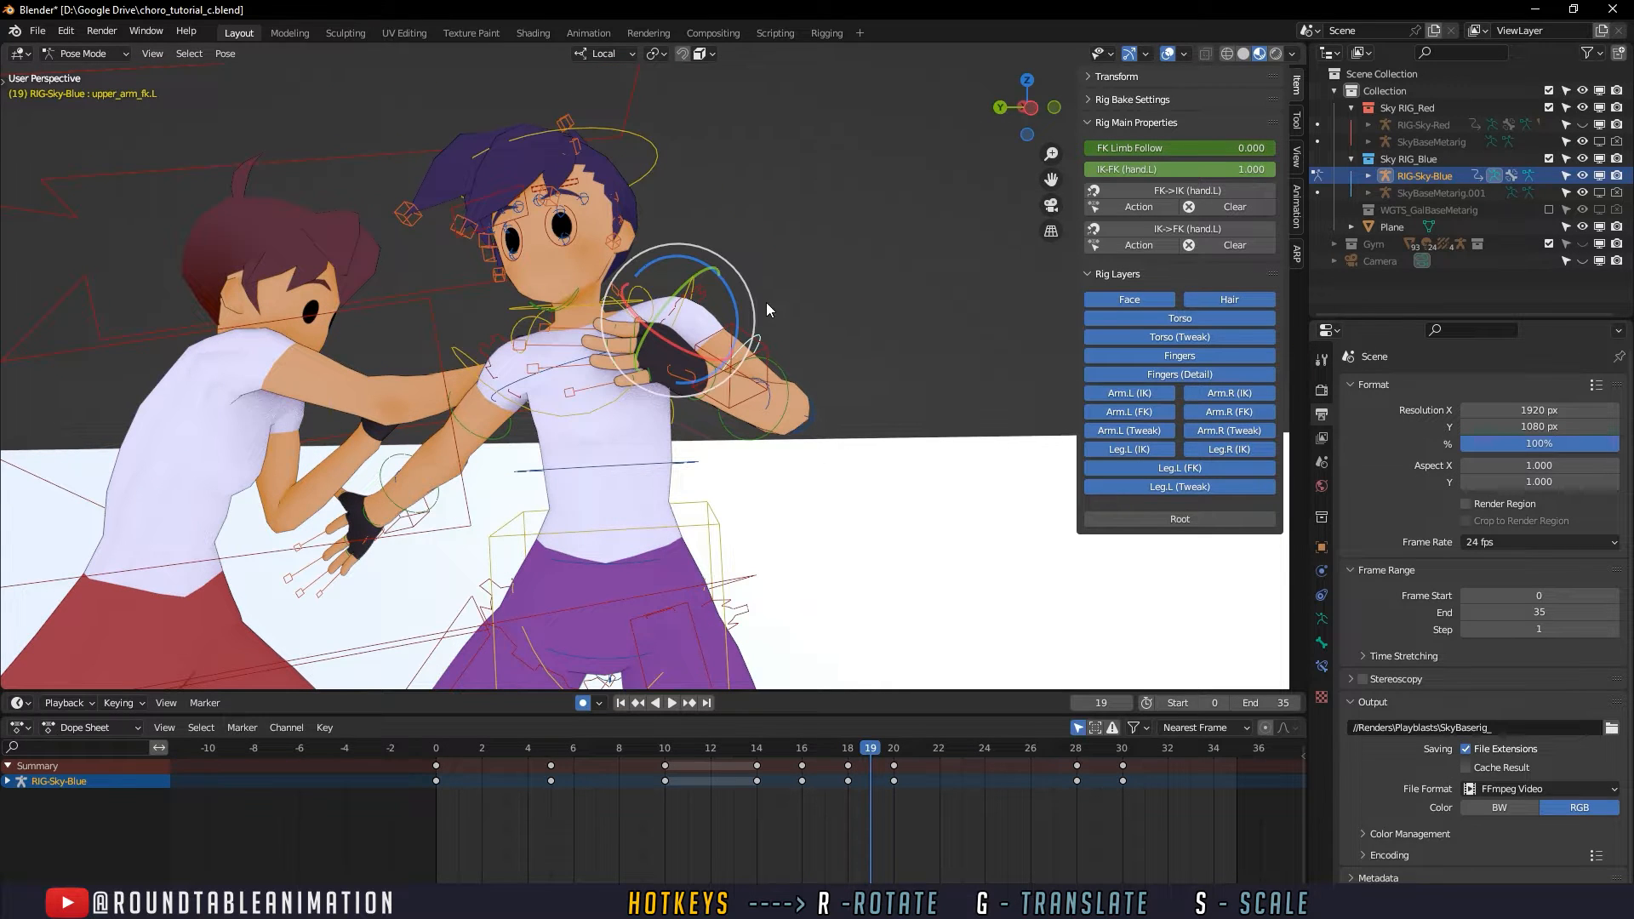
{"action": "left_click_drag", "start_coordinate": [752, 304], "coordinate": [695, 214]}
{"action": "left_click_drag", "start_coordinate": [841, 753], "coordinate": [802, 753]}
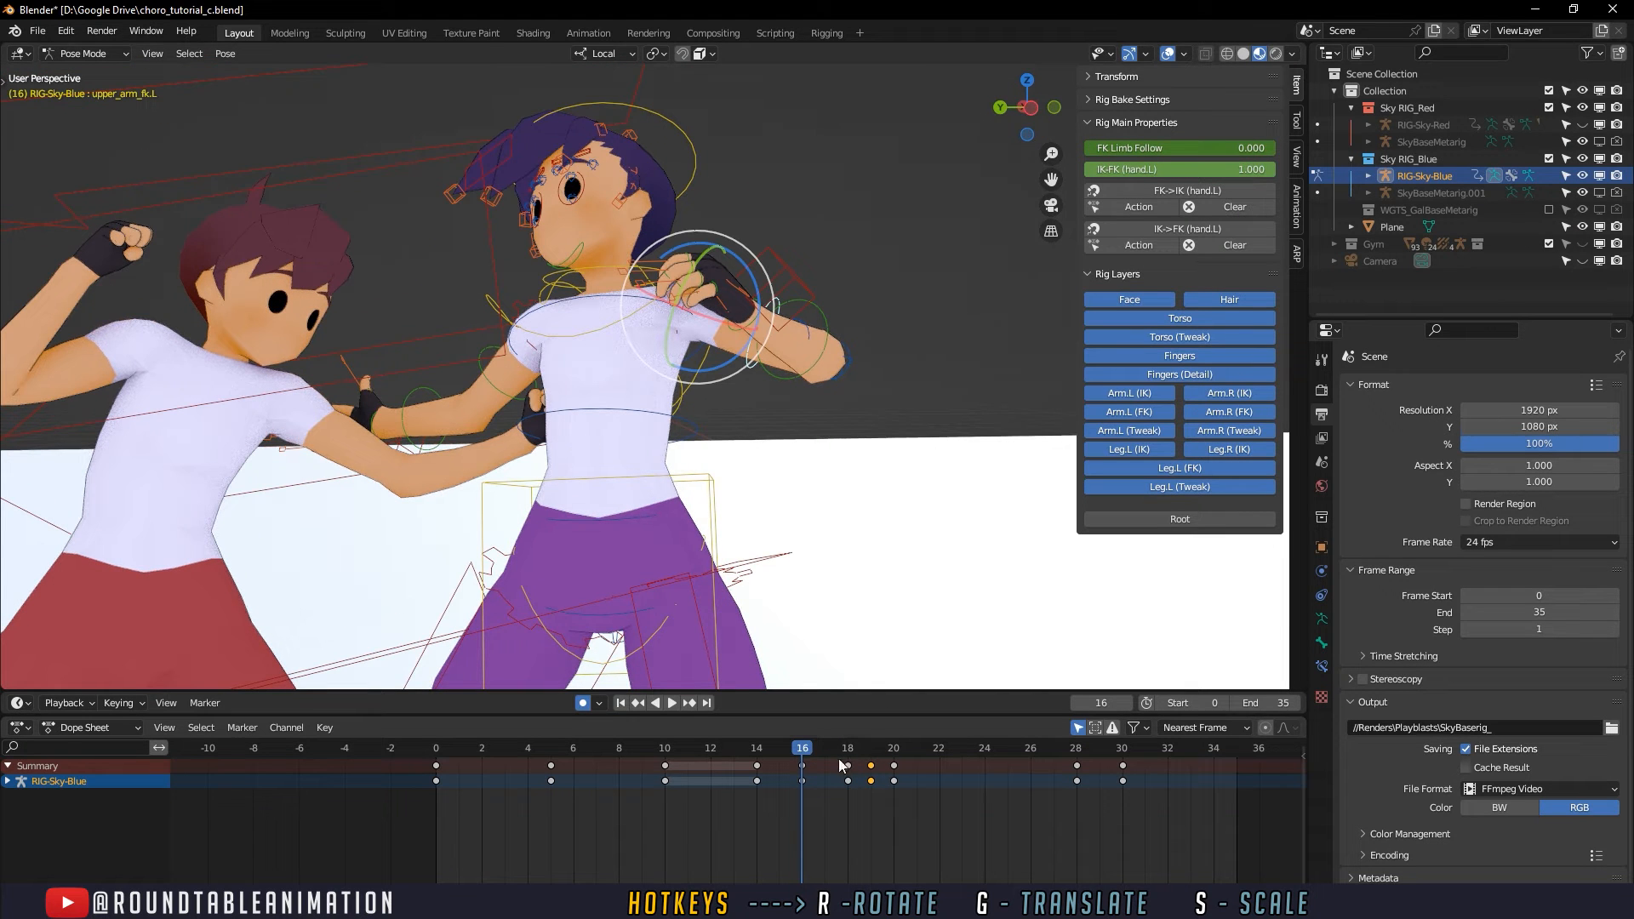
{"action": "key", "text": "space"}
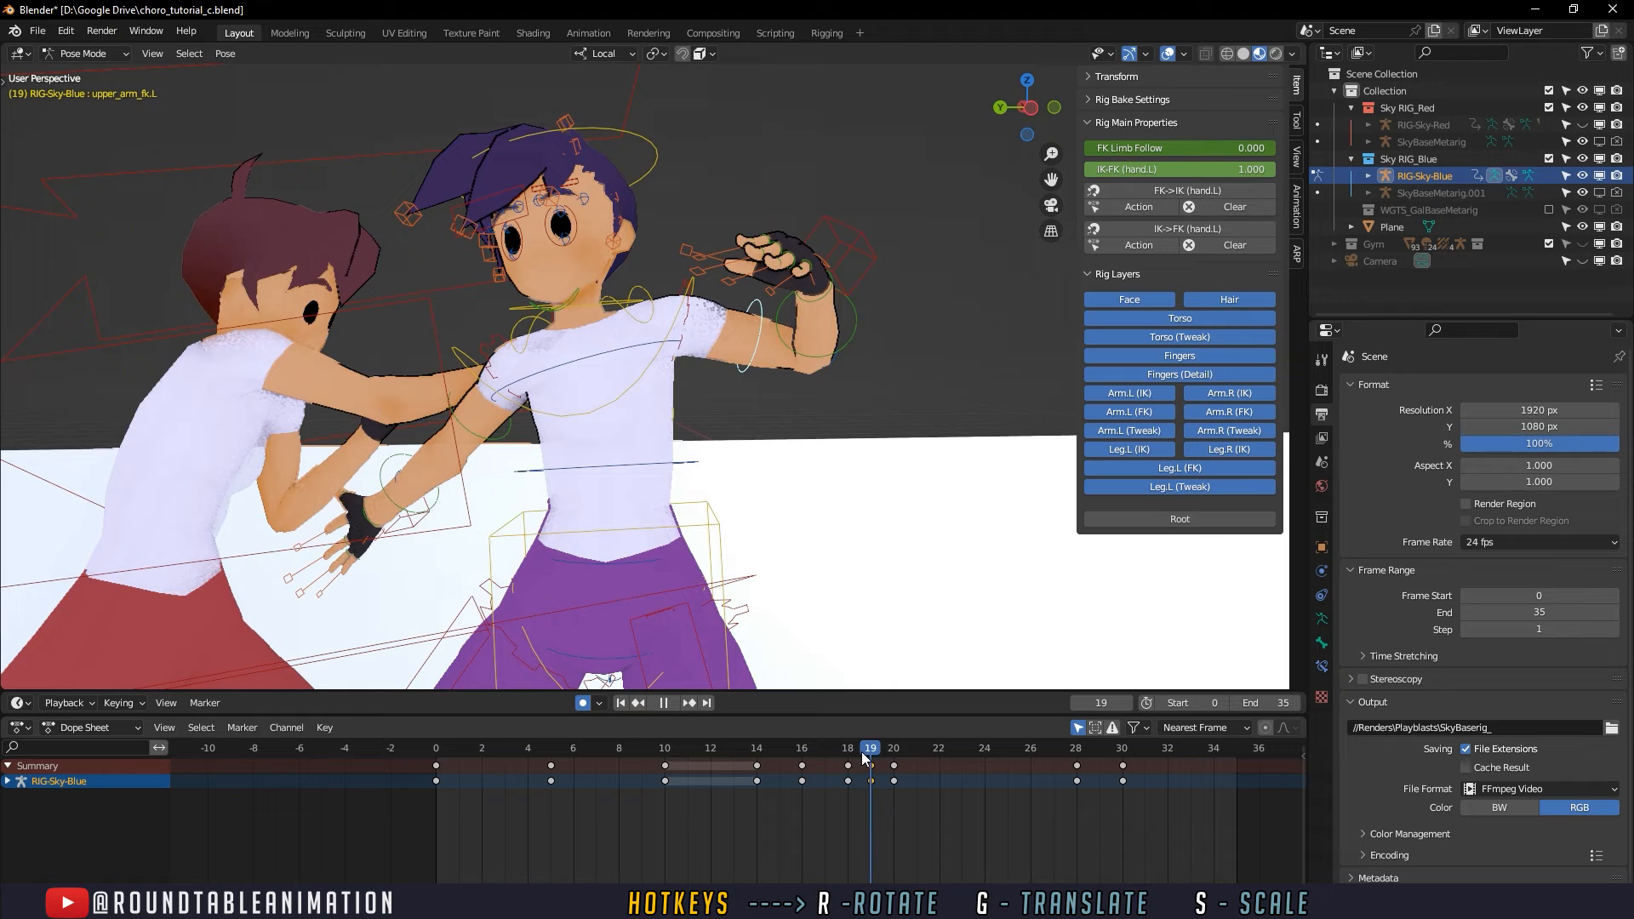
- Rotate the upper_arm_fk.L control freely at frame 20 so the defender's left arm swings outward behind the shoulder
{"action": "left_click_drag", "start_coordinate": [862, 752], "coordinate": [888, 763]}
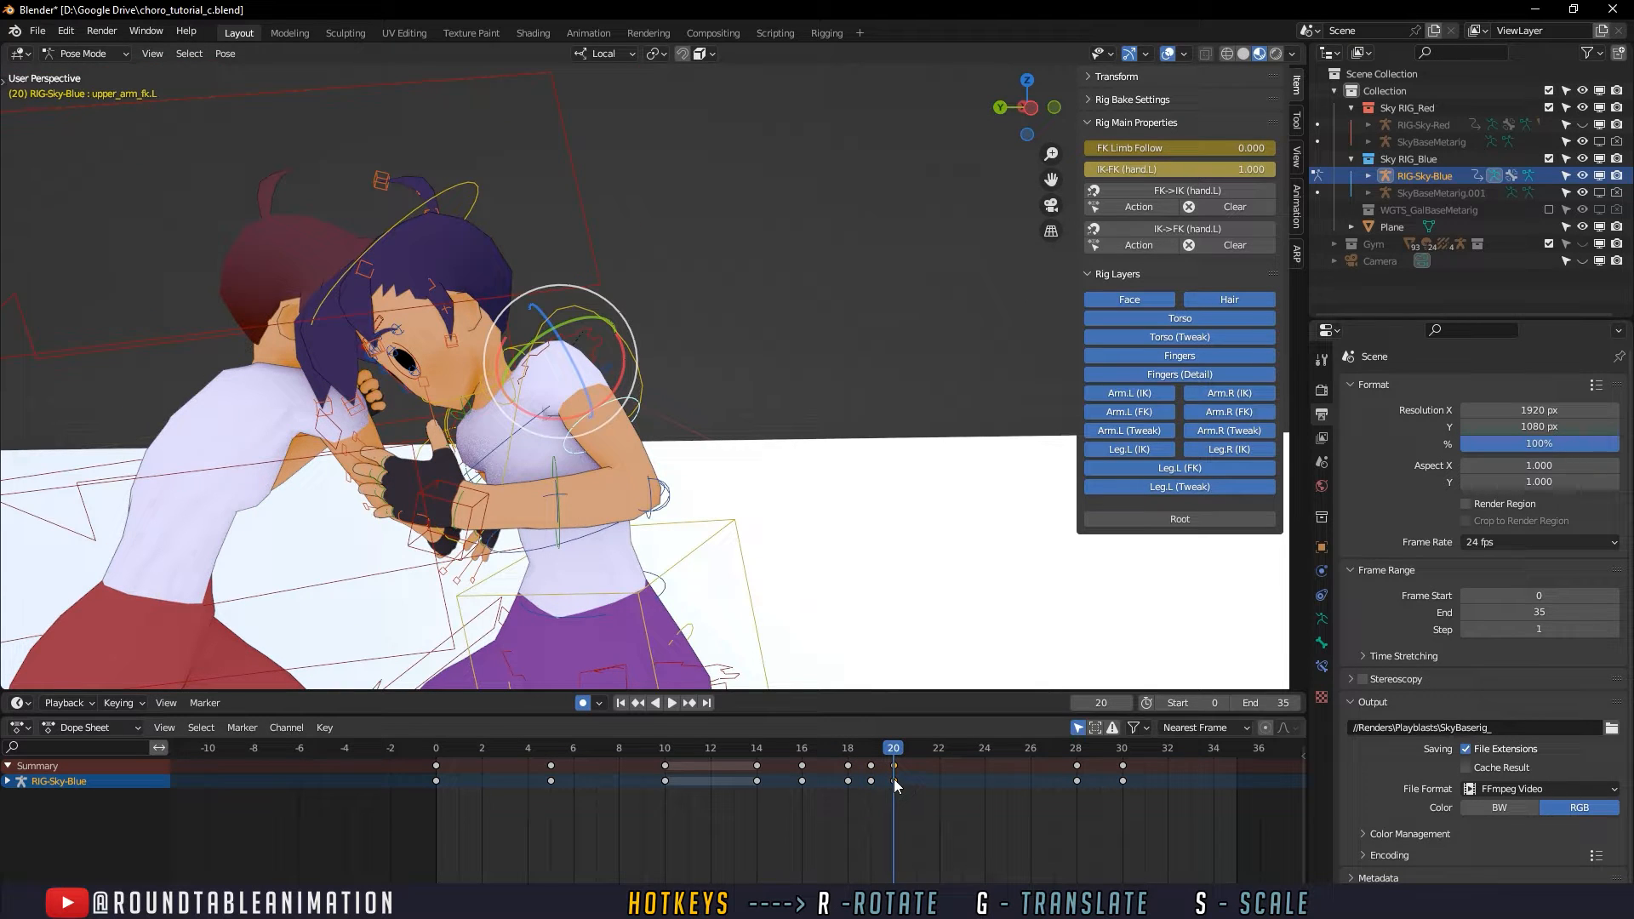
{"action": "left_click_drag", "start_coordinate": [782, 751], "coordinate": [845, 754]}
{"action": "left_click_drag", "start_coordinate": [871, 756], "coordinate": [884, 750]}
{"action": "key", "text": "r"}
{"action": "key", "text": "r"}
{"action": "left_click", "coordinate": [712, 330]}
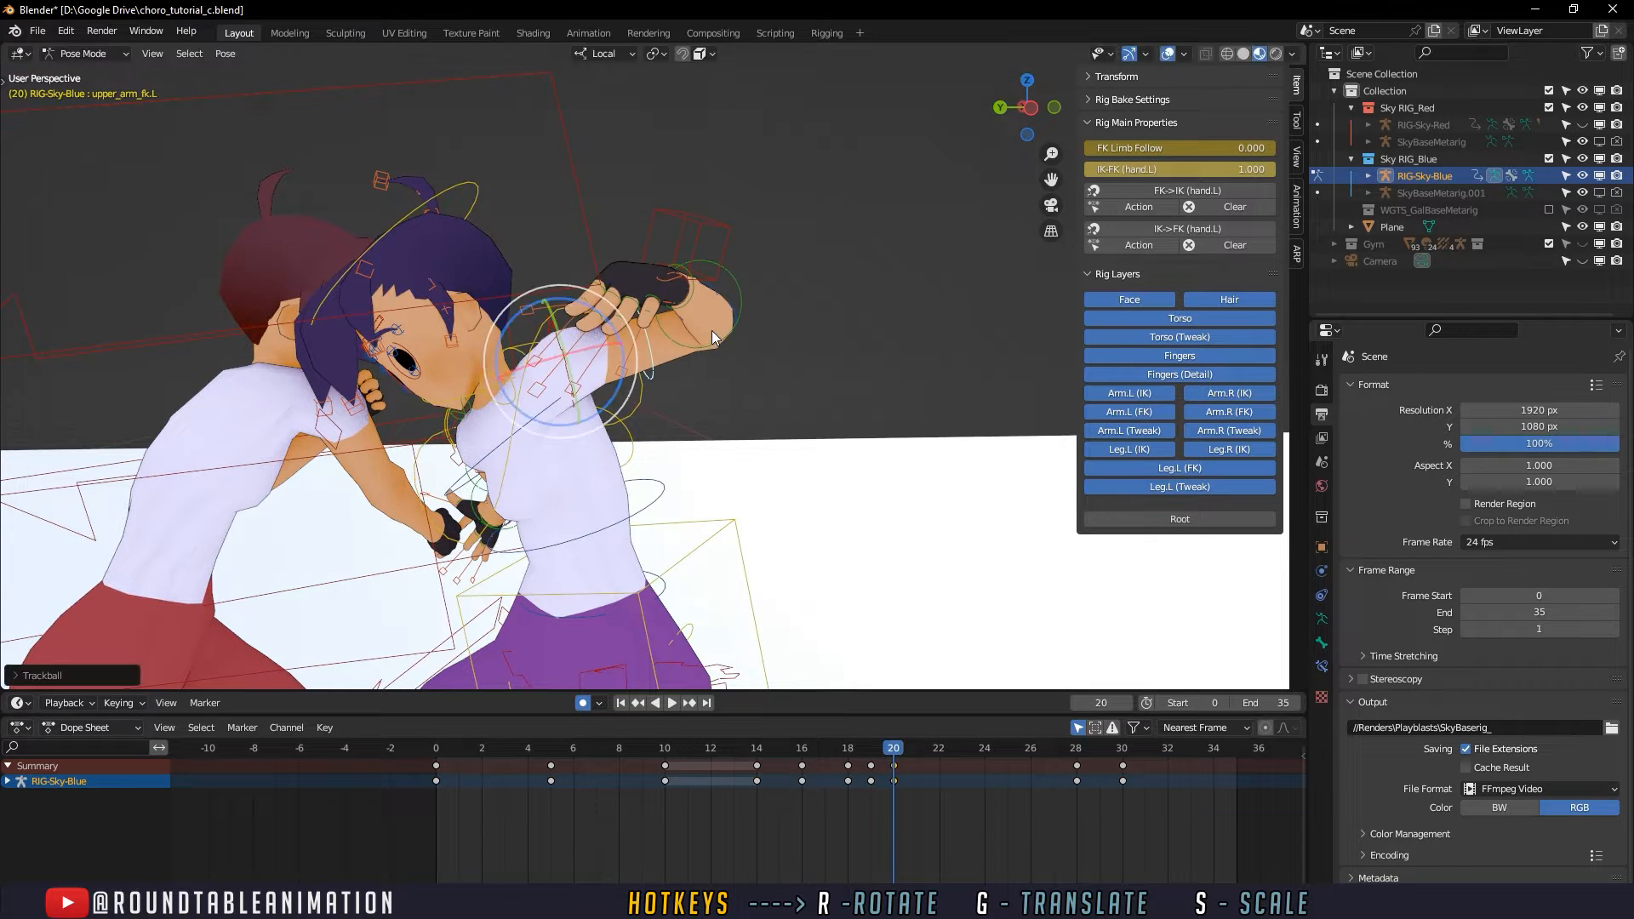
- Select the forearm_fk.L control and rotate the defender's left forearm up and outward at frame 20
{"action": "left_click", "coordinate": [713, 350]}
{"action": "left_click", "coordinate": [717, 346]}
{"action": "key", "text": "r"}
{"action": "key", "text": "r"}
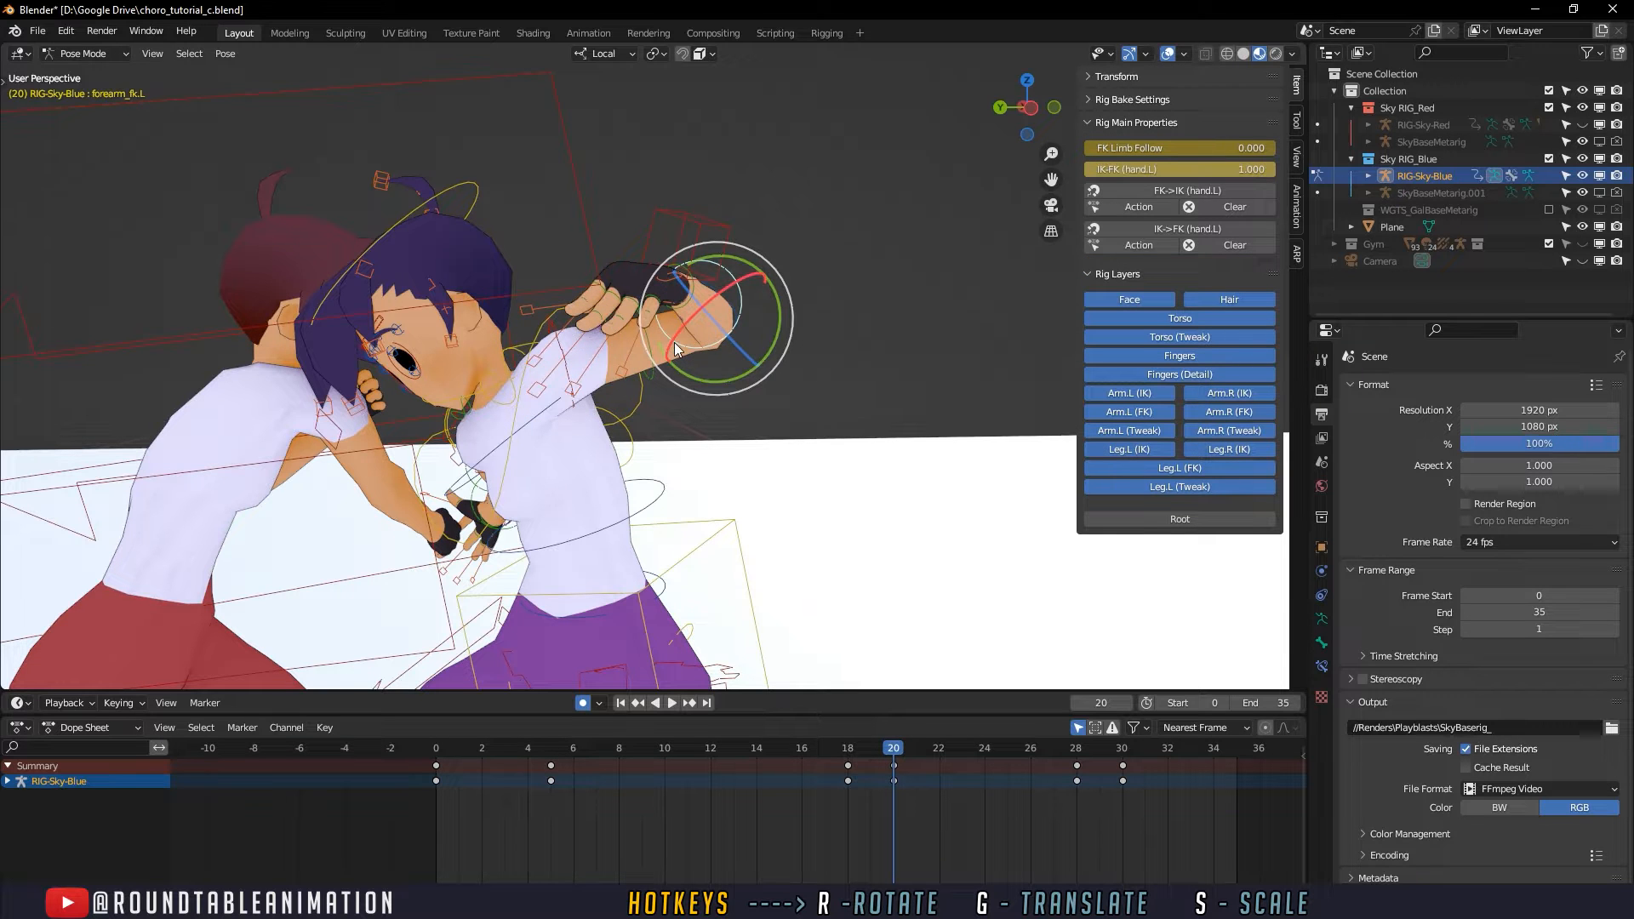
{"action": "left_click", "coordinate": [880, 775]}
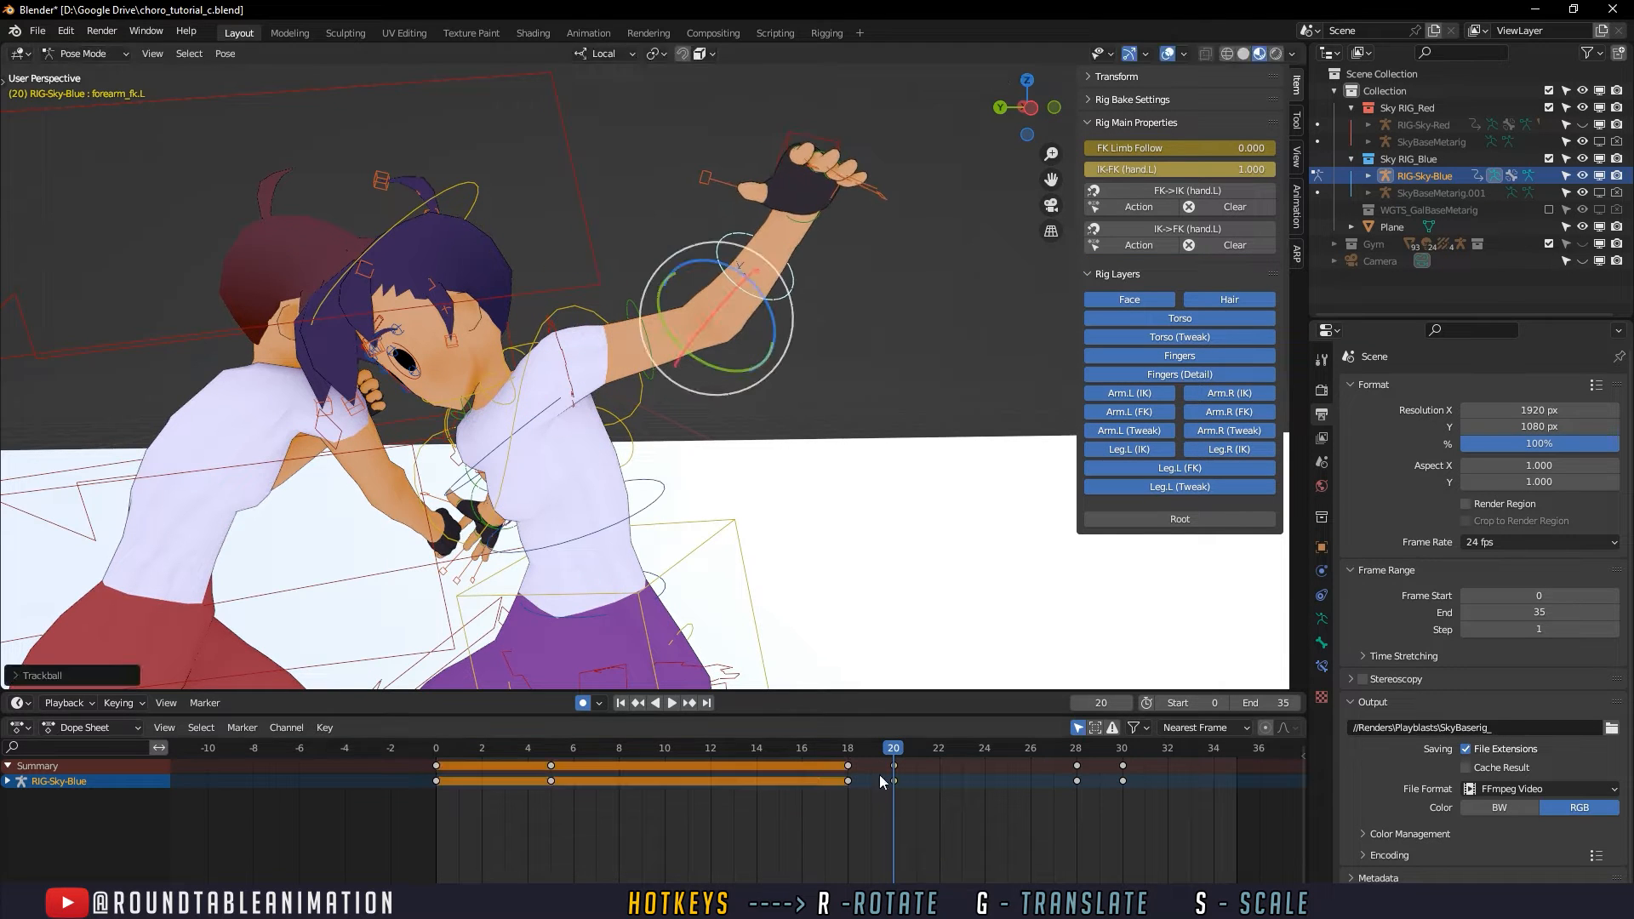
- Play and scrub the fight animation from the punches to the kick to examine the defender's left arm swing
{"action": "key", "text": "space"}
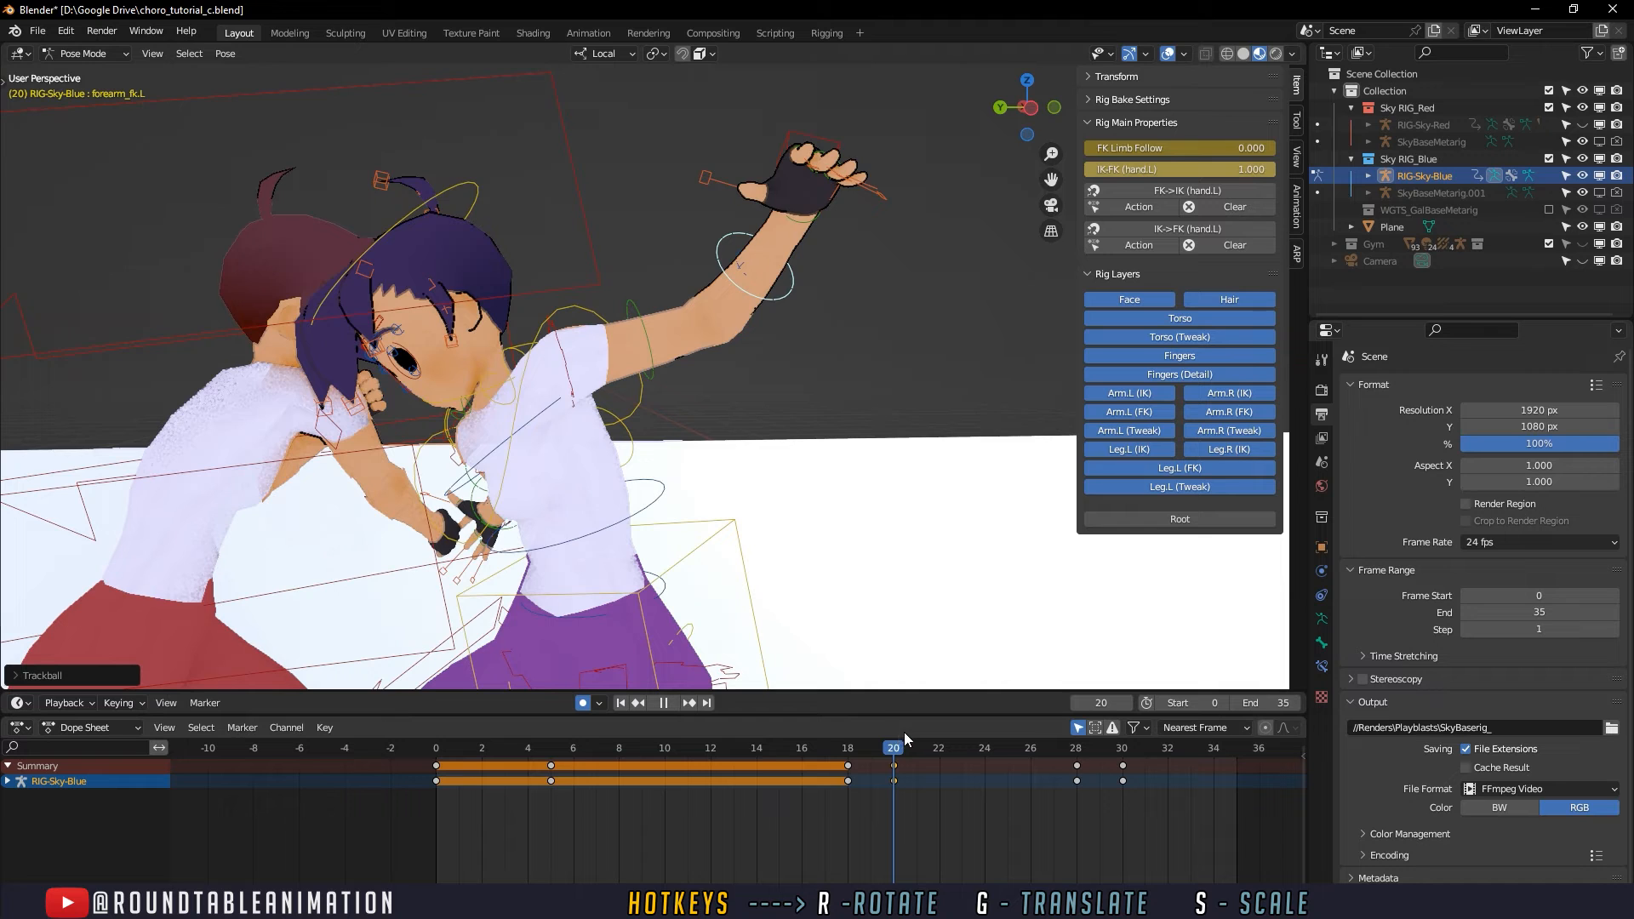
{"action": "left_click_drag", "start_coordinate": [905, 732], "coordinate": [1031, 732]}
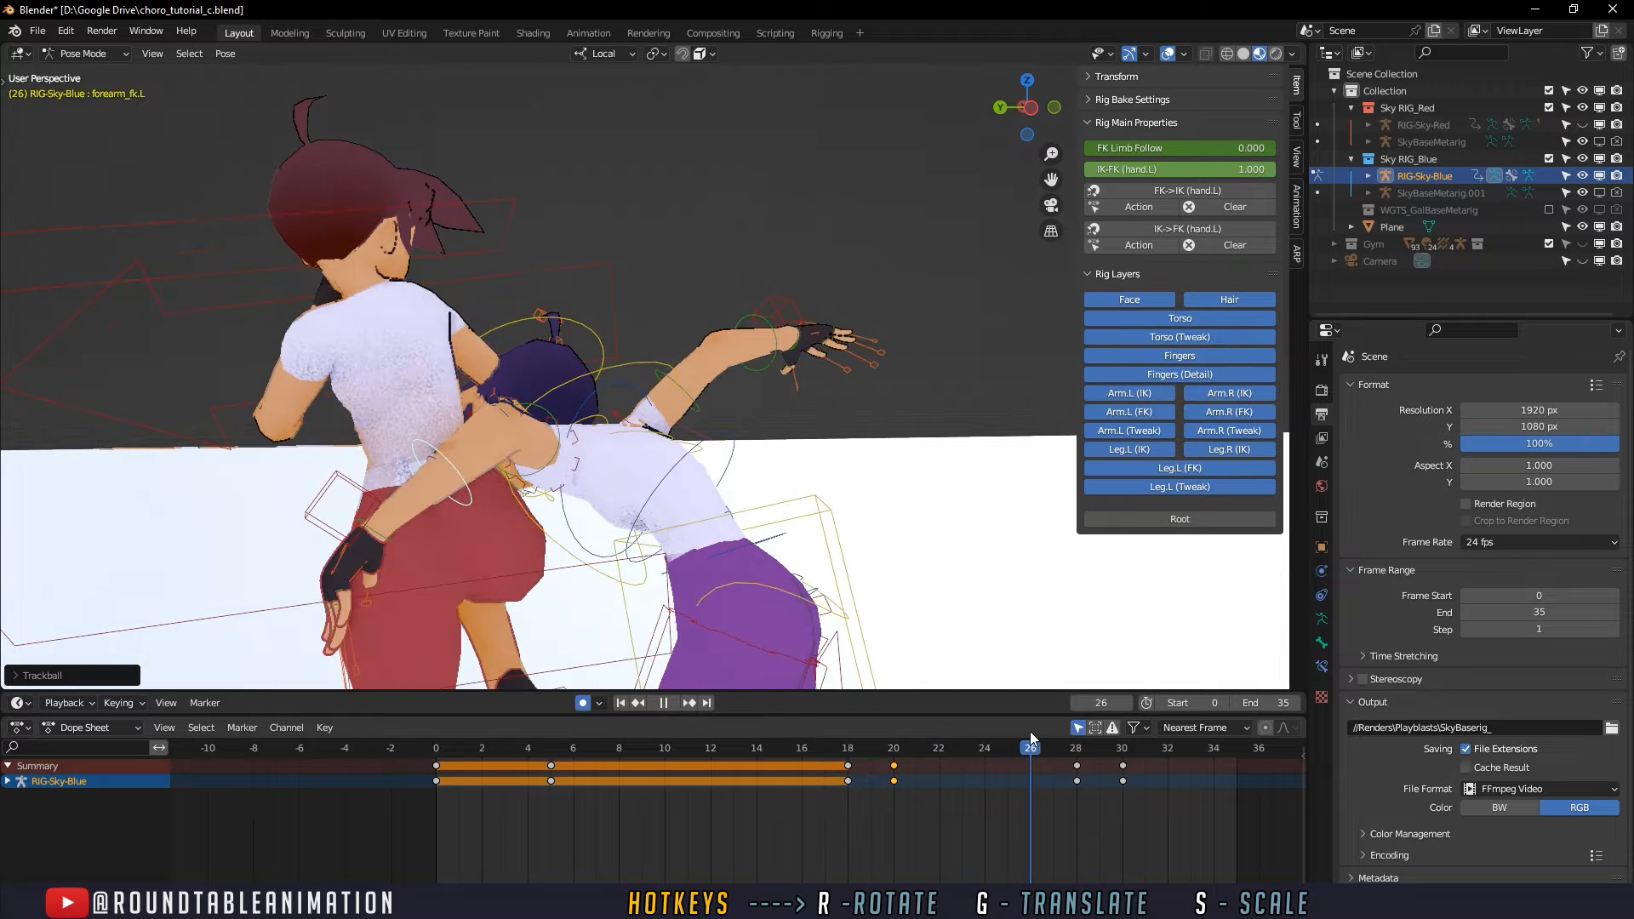
{"action": "left_click", "coordinate": [804, 751]}
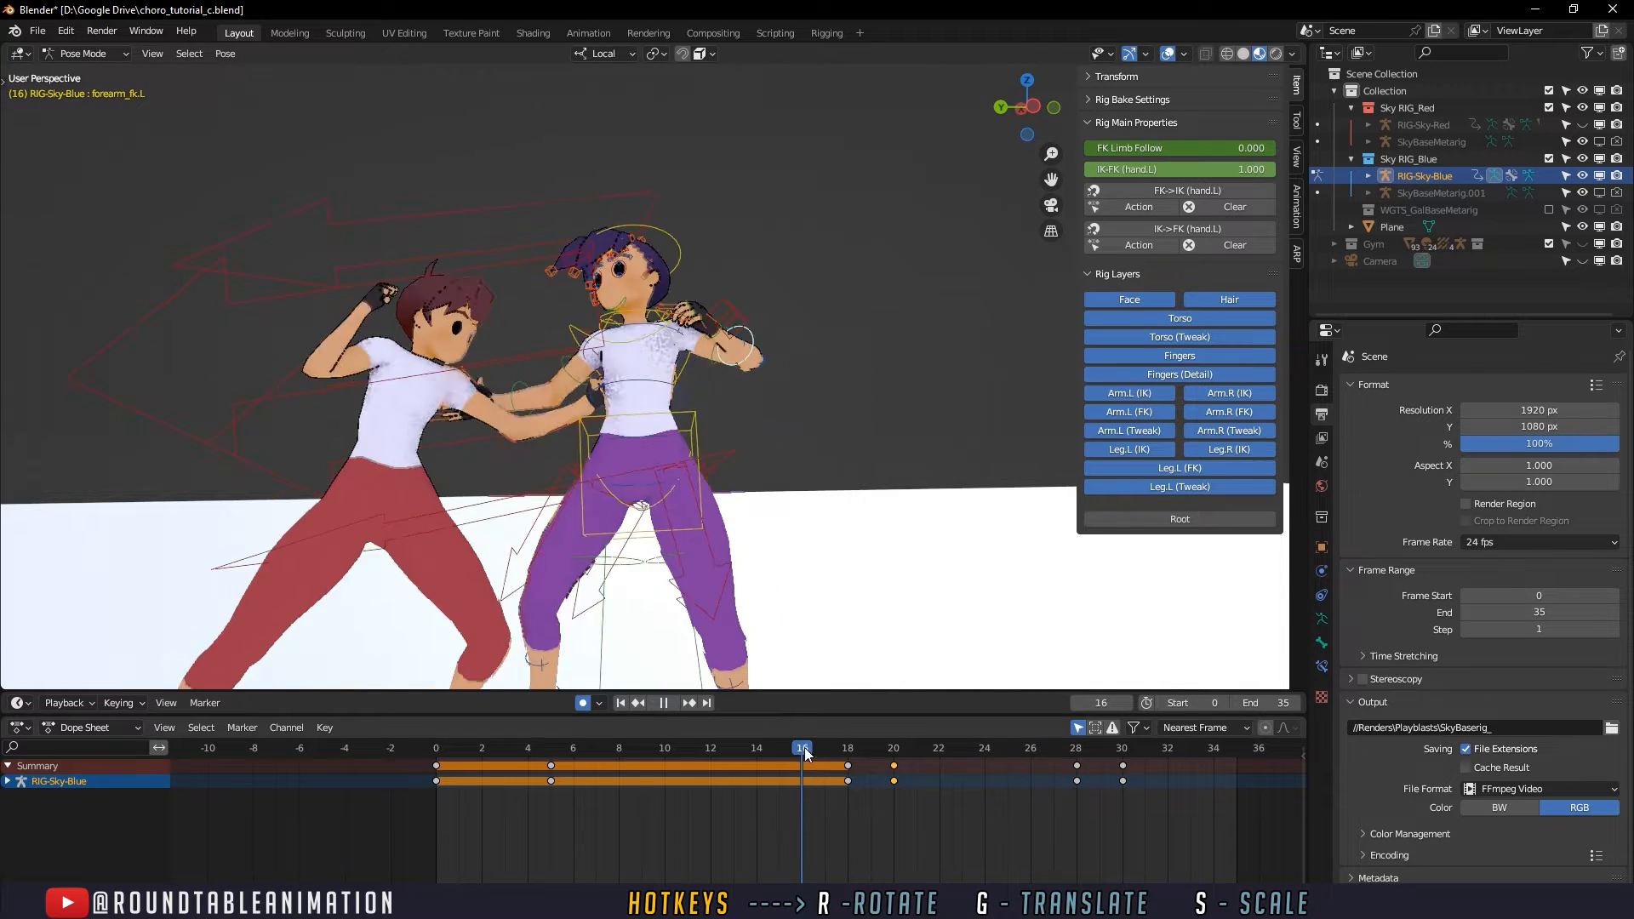
{"action": "left_click_drag", "start_coordinate": [805, 754], "coordinate": [1127, 753]}
{"action": "left_click", "coordinate": [669, 766]}
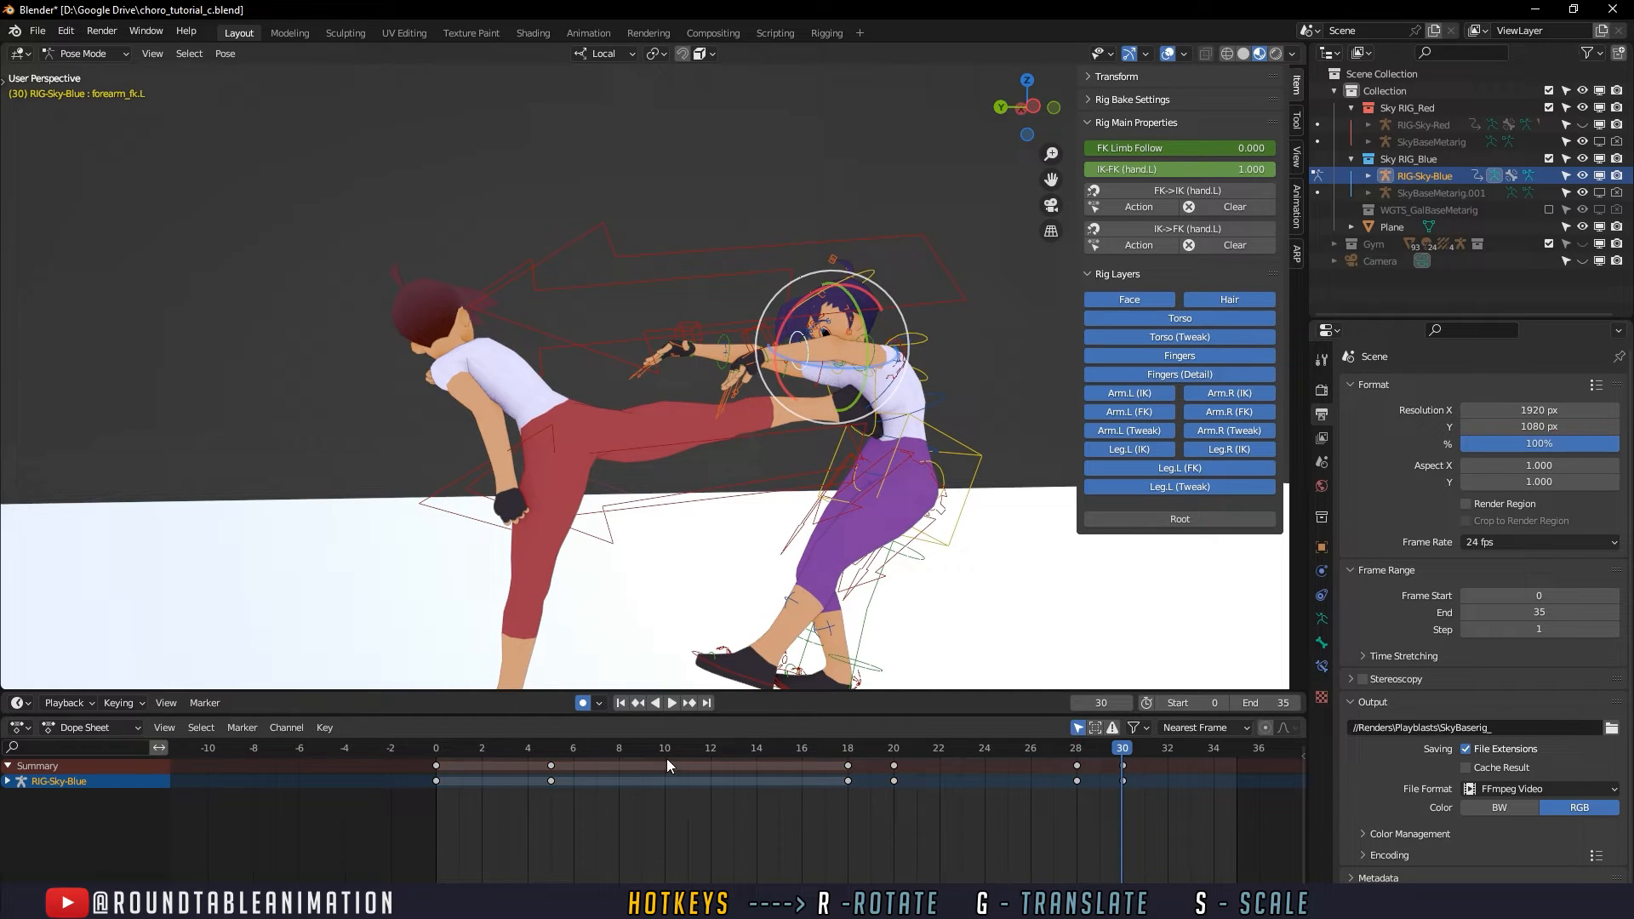
{"action": "left_click", "coordinate": [672, 703]}
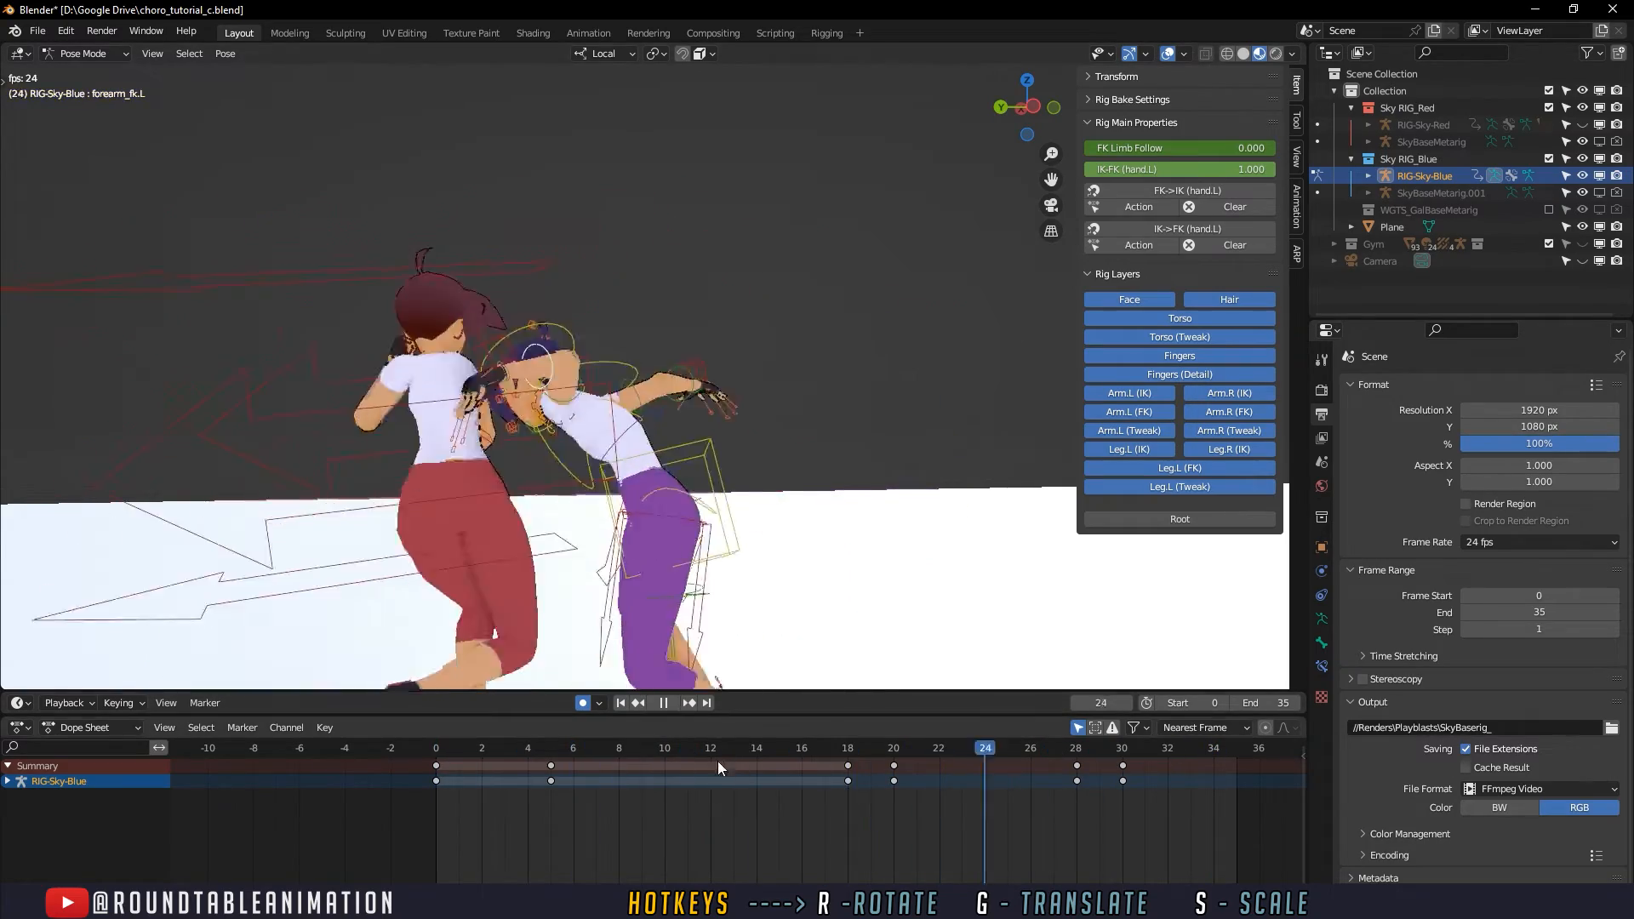
{"action": "left_click", "coordinate": [736, 749]}
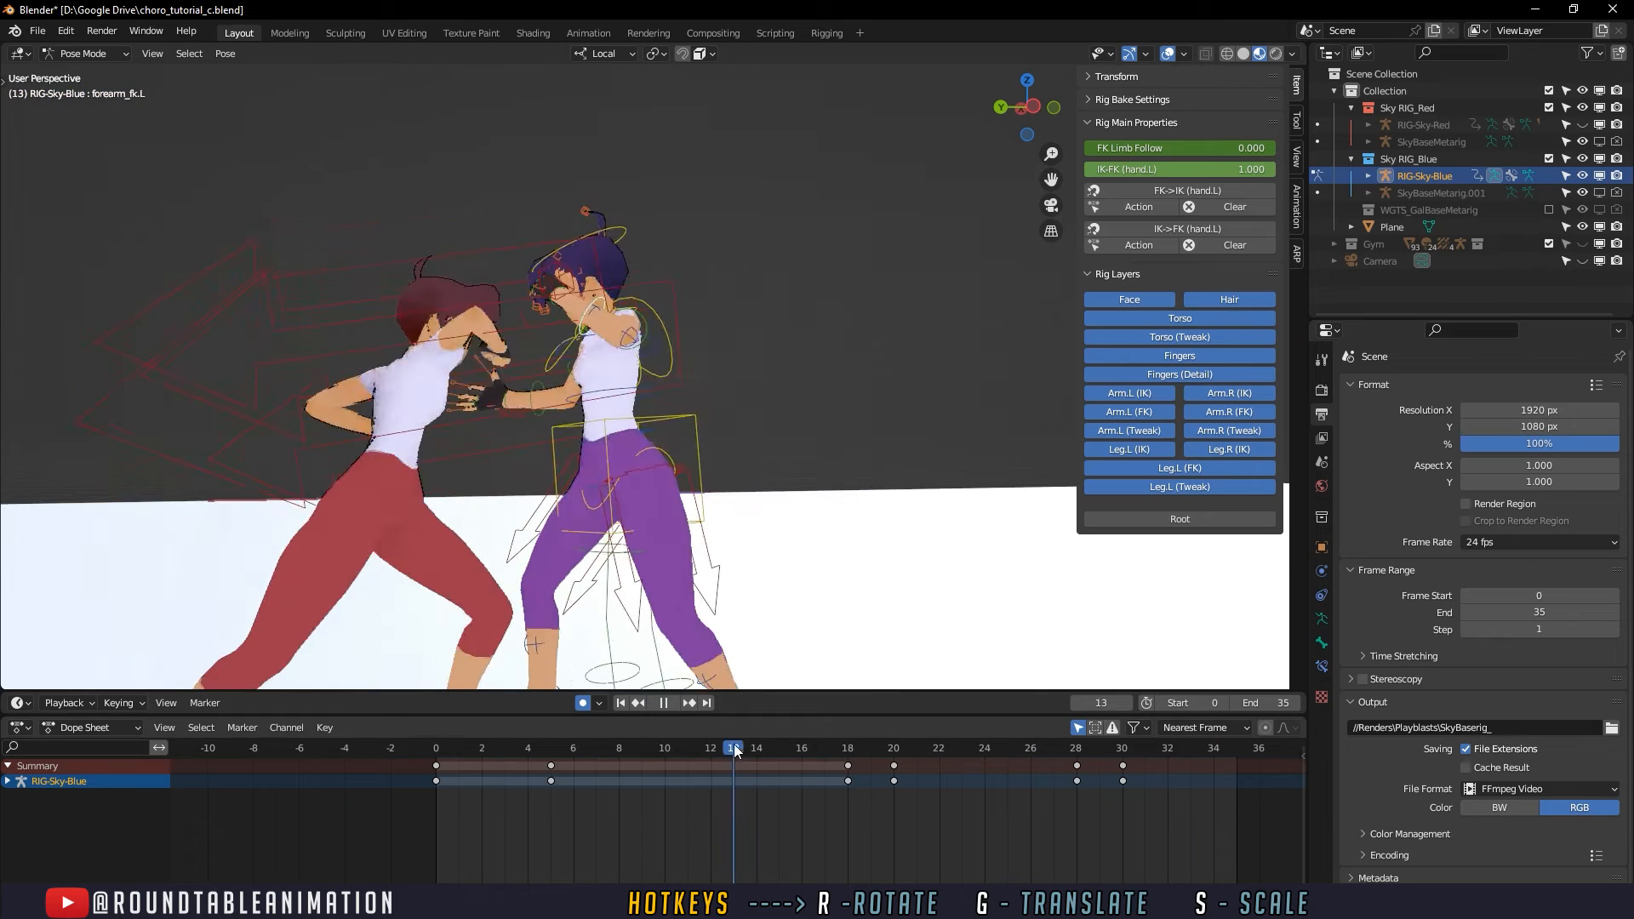
{"action": "left_click_drag", "start_coordinate": [737, 749], "coordinate": [913, 741]}
- Select the hand_fk.L control and rotate the defender's left hand freely at frame 20 so it bends upward
{"action": "scroll", "coordinate": [840, 468], "scroll_direction": "up", "scroll_amount": 2}
{"action": "middle_click_drag", "start_coordinate": [840, 467], "coordinate": [885, 498]}
{"action": "left_click", "coordinate": [854, 277]}
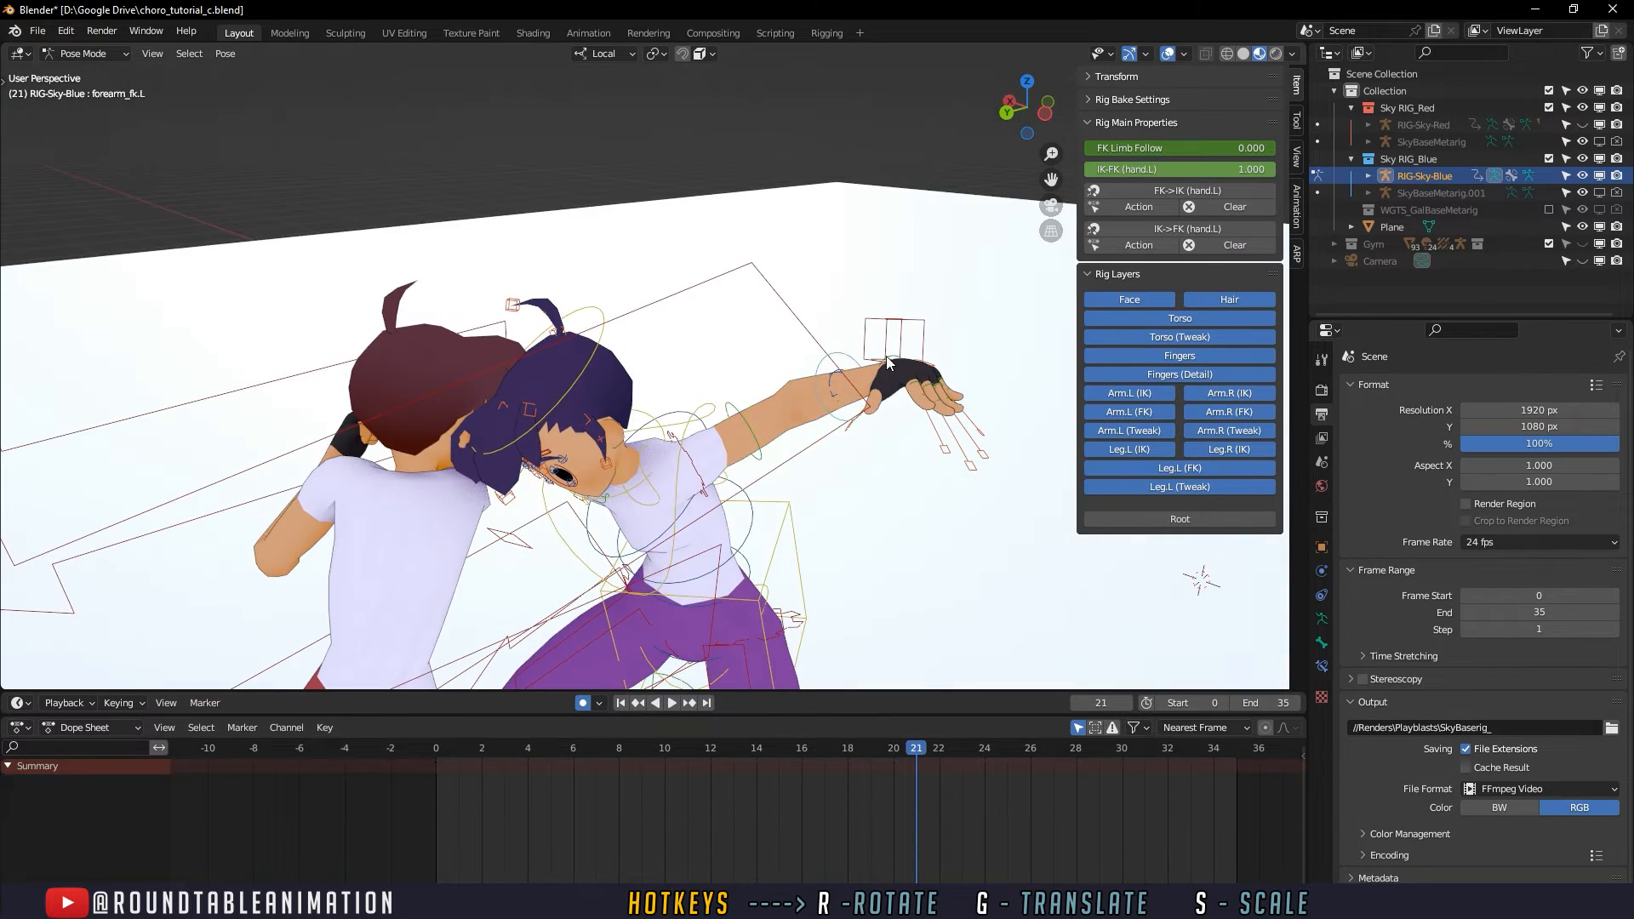
{"action": "middle_click_drag", "start_coordinate": [896, 363], "coordinate": [671, 412]}
{"action": "left_click", "coordinate": [586, 468]}
{"action": "scroll", "coordinate": [630, 476], "scroll_direction": "down", "scroll_amount": 4}
{"action": "left_click", "coordinate": [671, 410]}
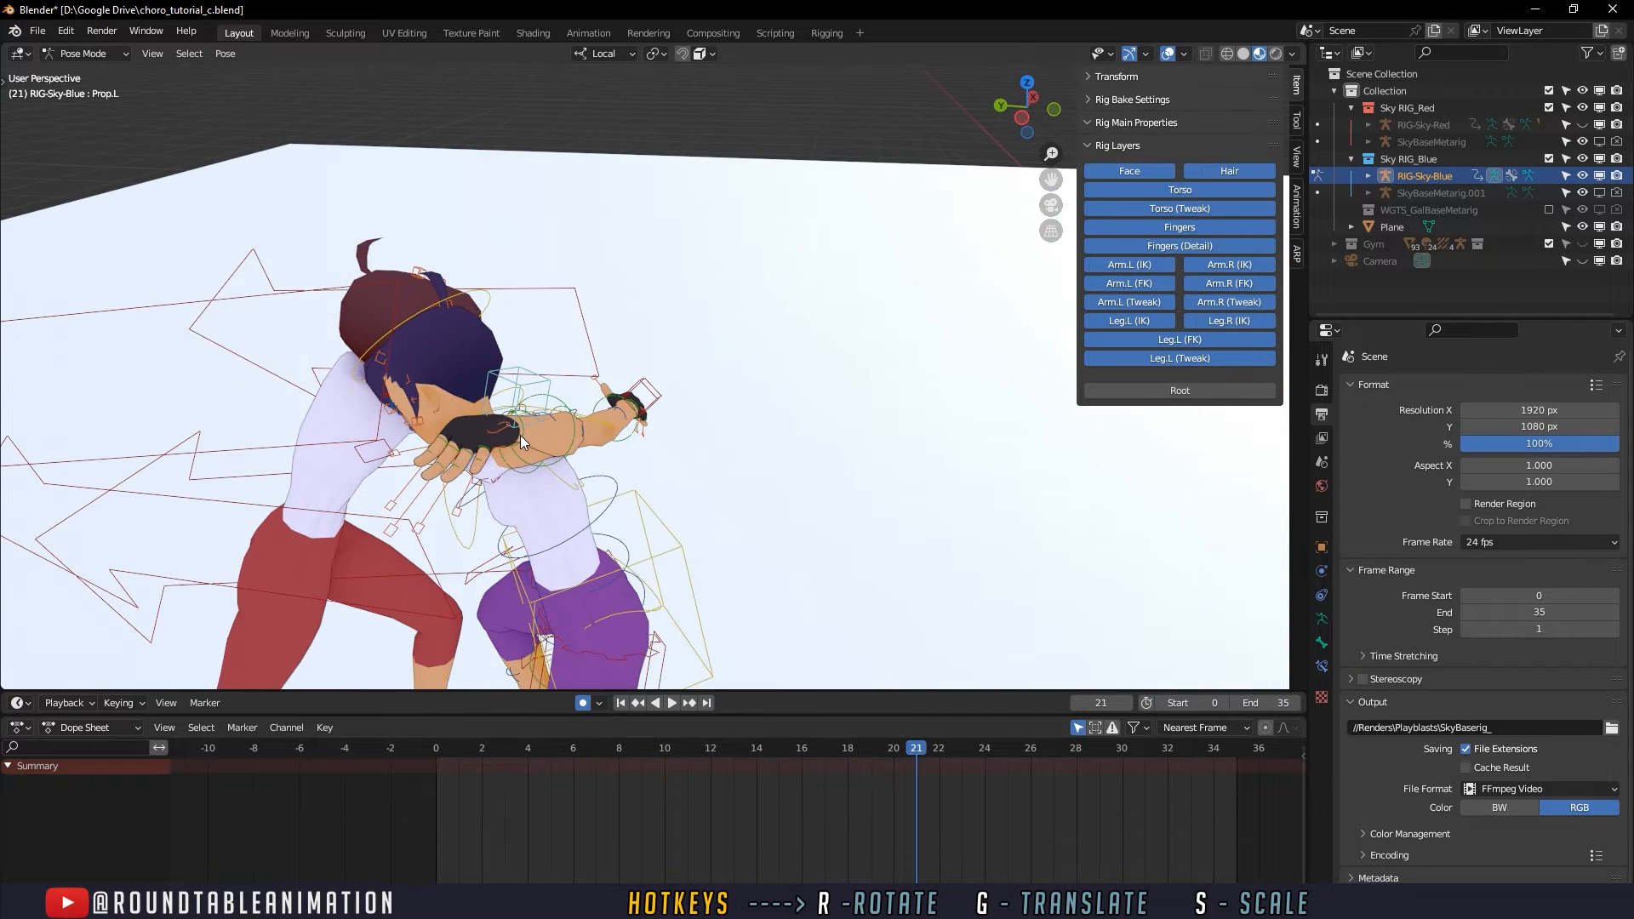
{"action": "left_click", "coordinate": [522, 438]}
{"action": "left_click_drag", "start_coordinate": [774, 753], "coordinate": [864, 749]}
{"action": "middle_click_drag", "start_coordinate": [860, 618], "coordinate": [901, 681]}
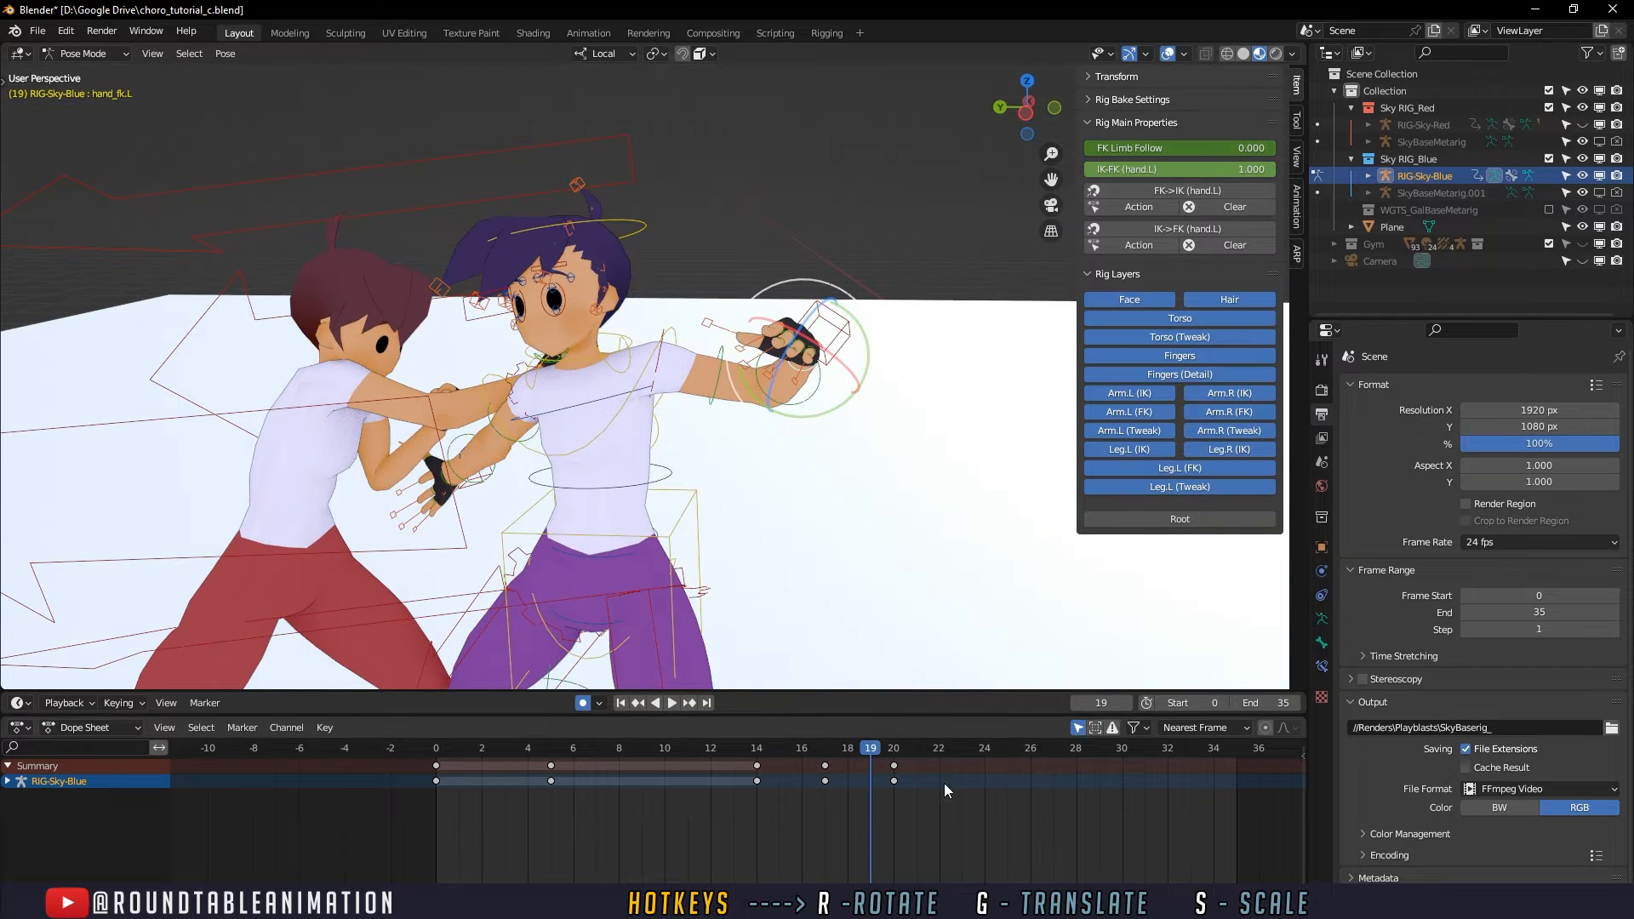
{"action": "key", "text": "space"}
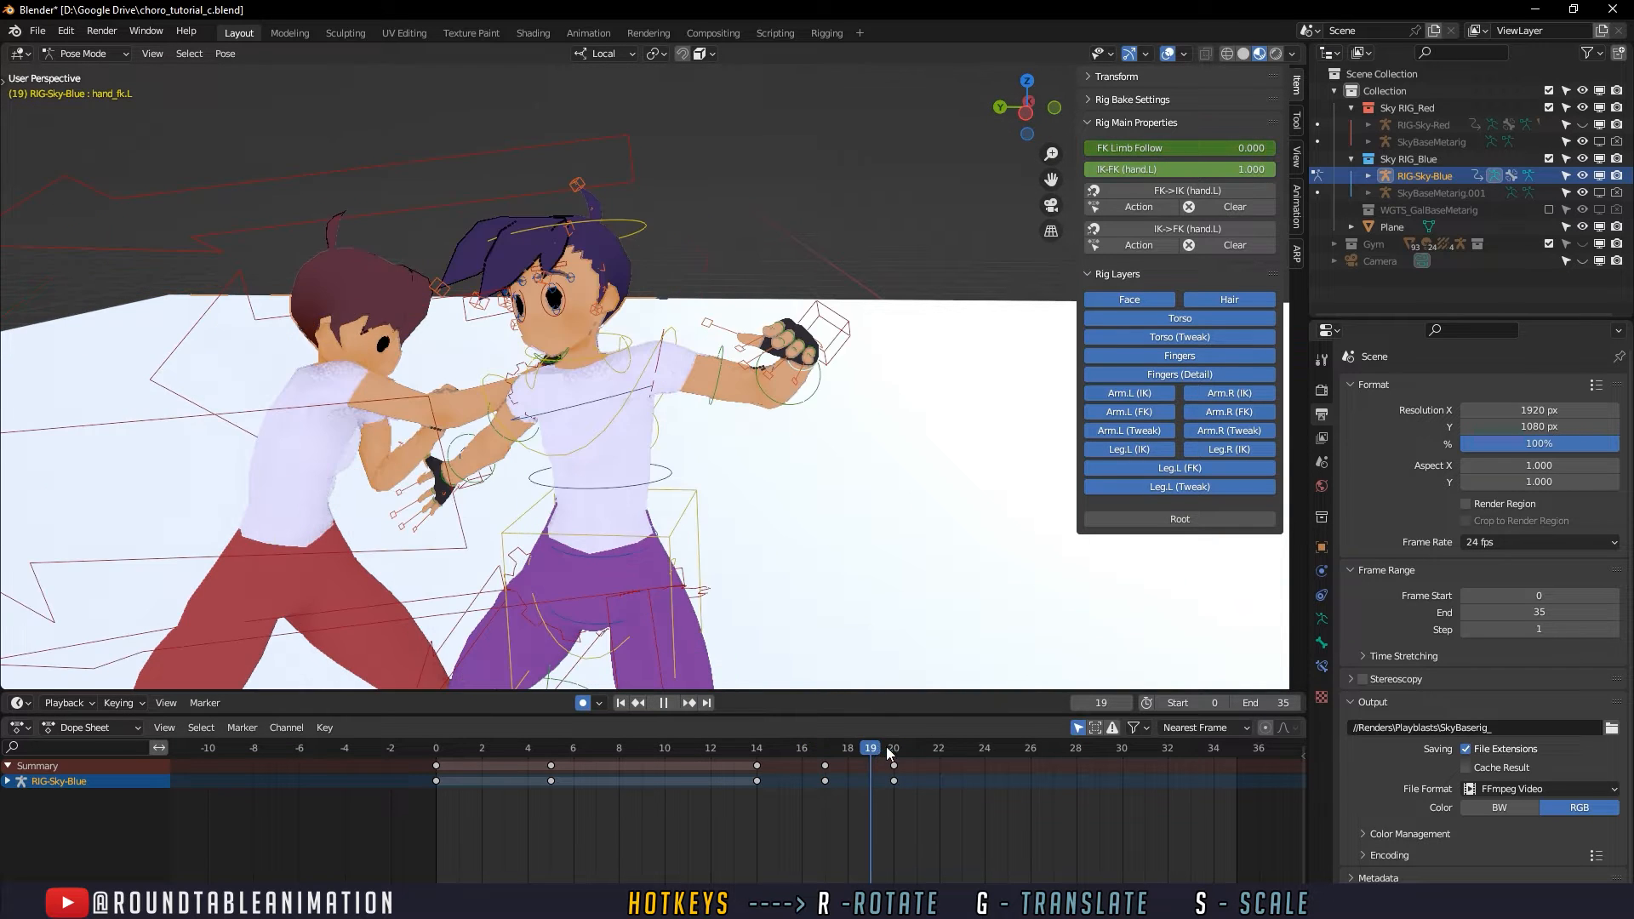
{"action": "middle_click_drag", "start_coordinate": [858, 680], "coordinate": [863, 664]}
{"action": "left_click_drag", "start_coordinate": [831, 756], "coordinate": [896, 756]}
{"action": "scroll", "coordinate": [824, 581], "scroll_direction": "down", "scroll_amount": 2}
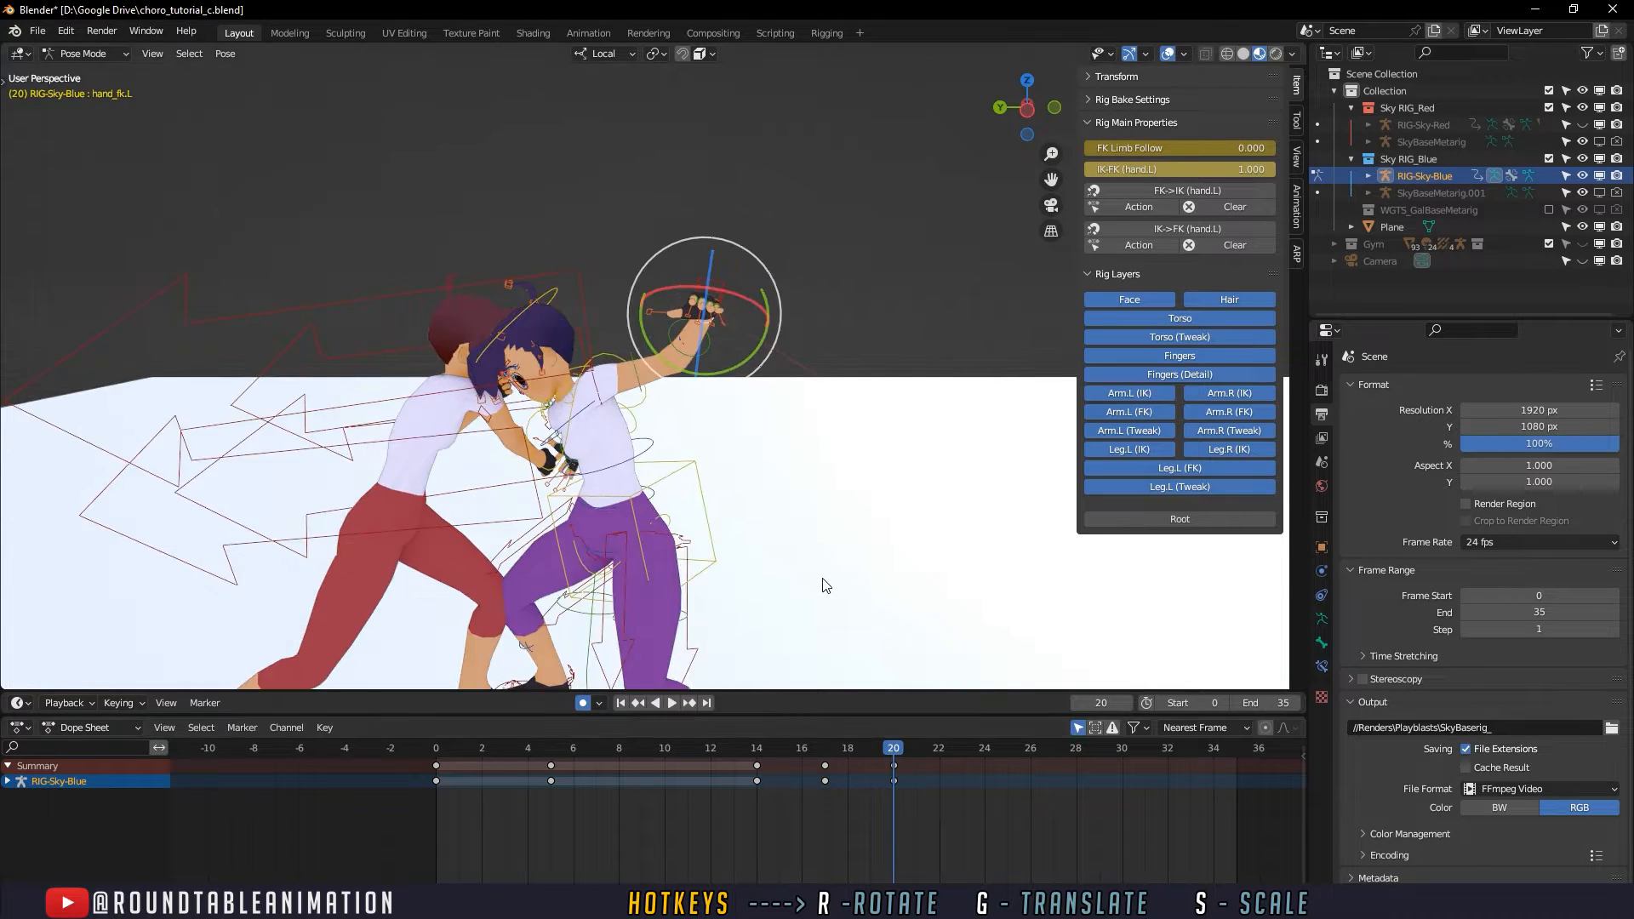
{"action": "mouse_move", "coordinate": [824, 579]}
{"action": "middle_mouse_down"}
{"action": "mouse_move", "coordinate": [844, 556]}
{"action": "mouse_move", "coordinate": [808, 579]}
{"action": "middle_mouse_up"}
{"action": "left_click_drag", "start_coordinate": [693, 330], "coordinate": [715, 272]}
- Play and scrub the animation through the kick to examine the left hand motion and overall body reaction
{"action": "key", "text": "space"}
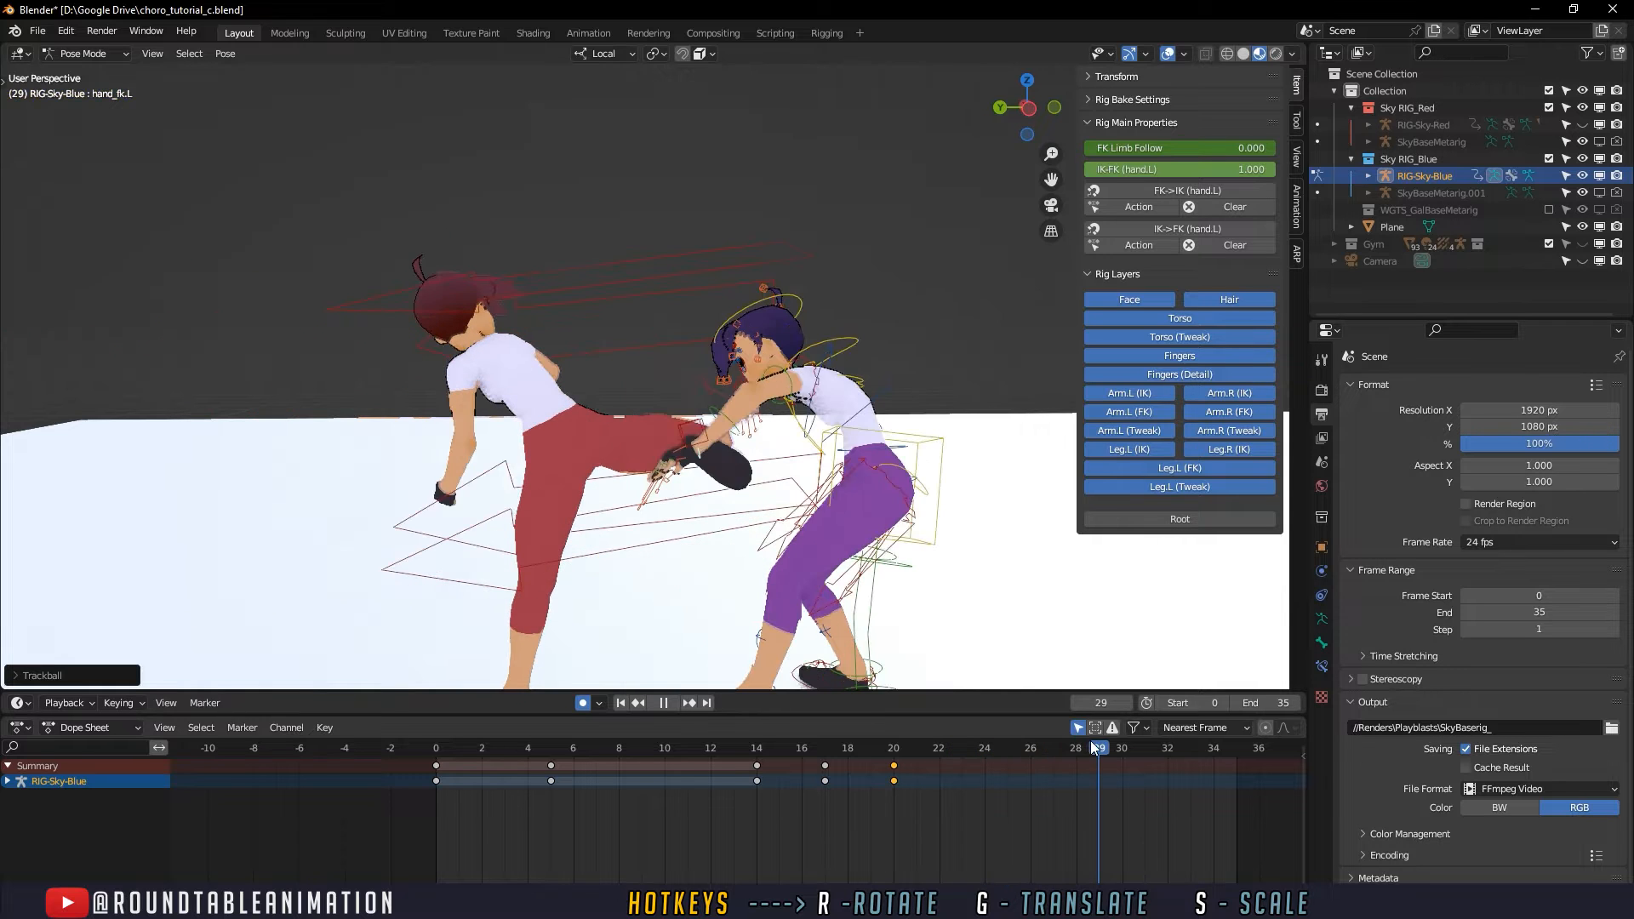
{"action": "mouse_move", "coordinate": [1090, 741]}
{"action": "left_mouse_down"}
{"action": "mouse_move", "coordinate": [947, 749]}
{"action": "mouse_move", "coordinate": [1101, 744]}
{"action": "mouse_move", "coordinate": [1086, 749]}
{"action": "mouse_move", "coordinate": [989, 749]}
{"action": "mouse_move", "coordinate": [1113, 739]}
{"action": "mouse_move", "coordinate": [980, 738]}
{"action": "mouse_move", "coordinate": [1115, 729]}
{"action": "left_mouse_up"}
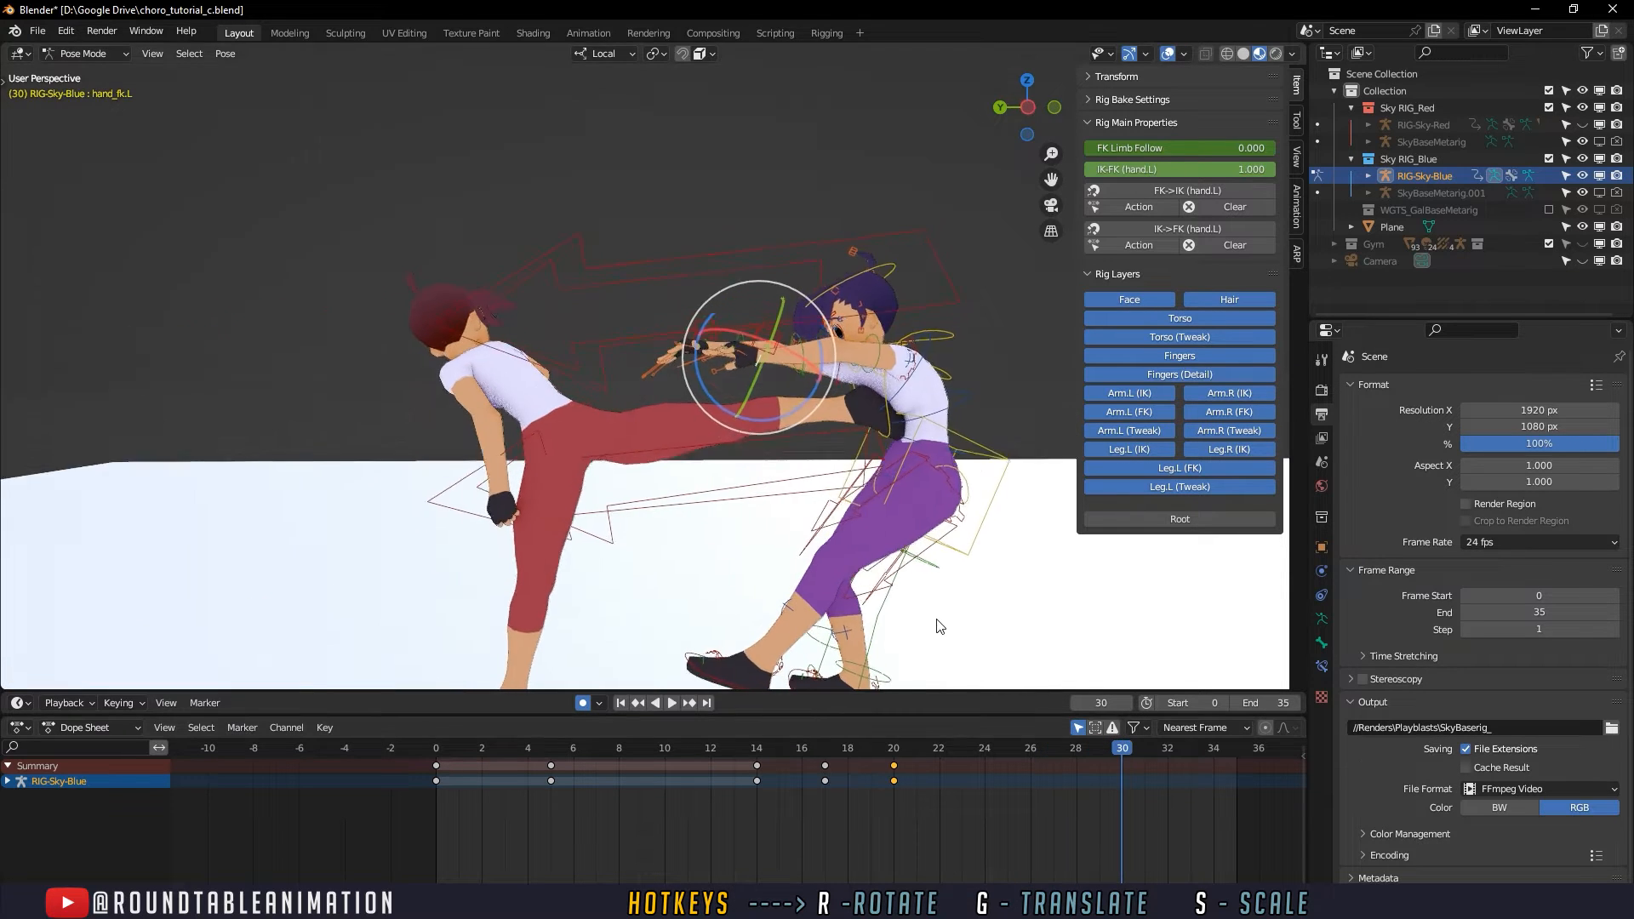
{"action": "left_click_drag", "start_coordinate": [768, 750], "coordinate": [939, 770]}
{"action": "scroll", "coordinate": [851, 579], "scroll_direction": "down", "scroll_amount": 3}
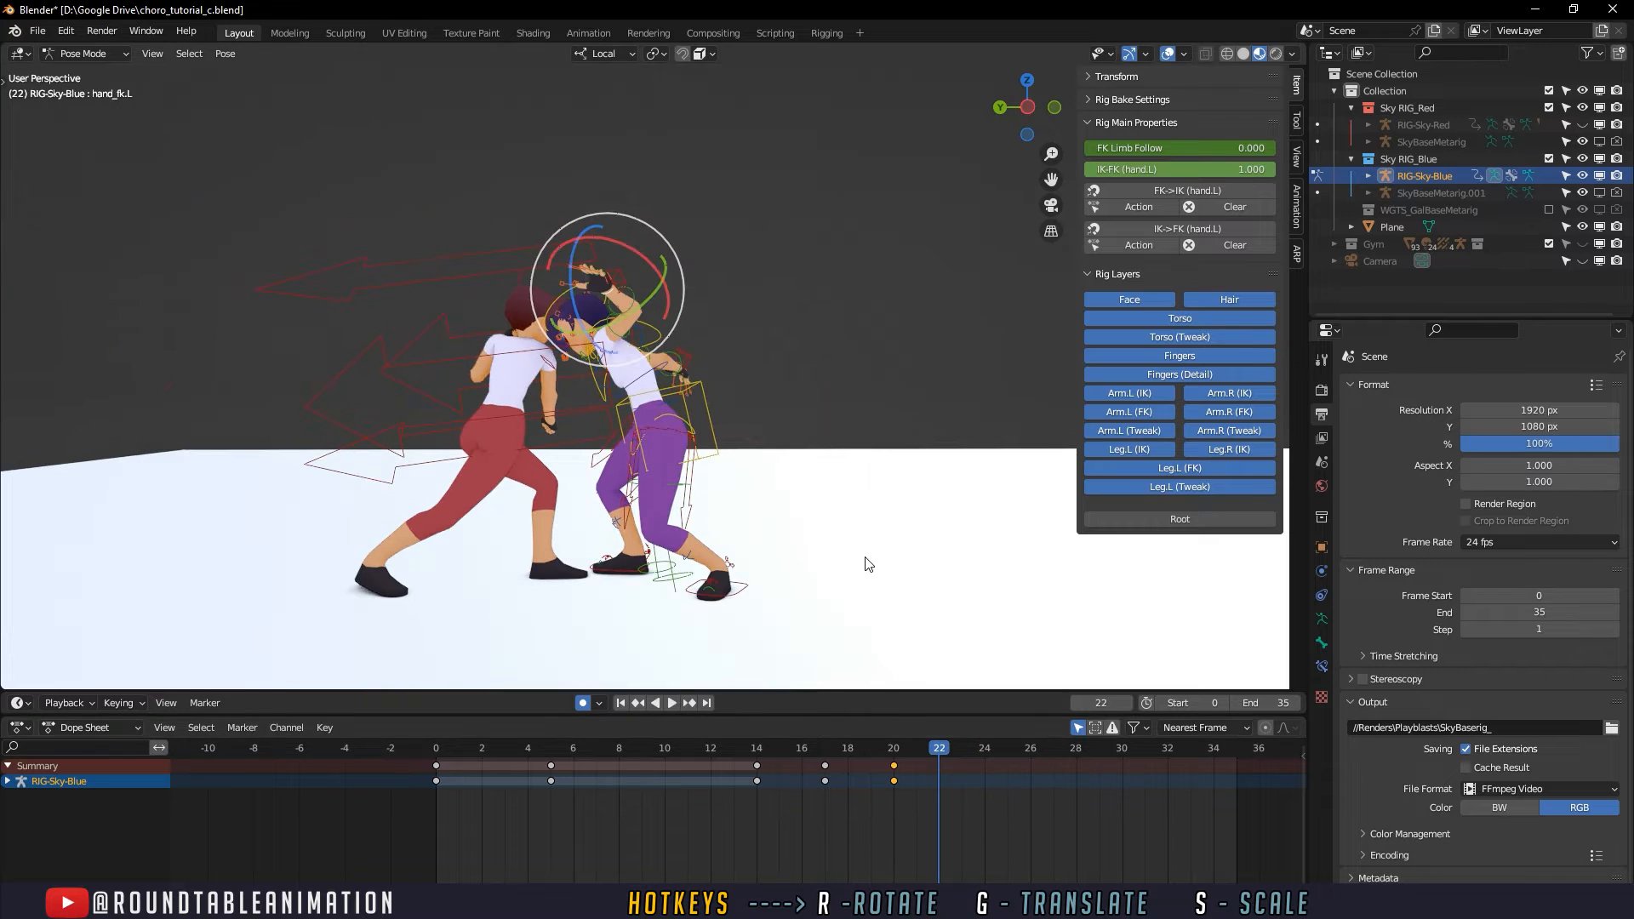
{"action": "key", "text": "space"}
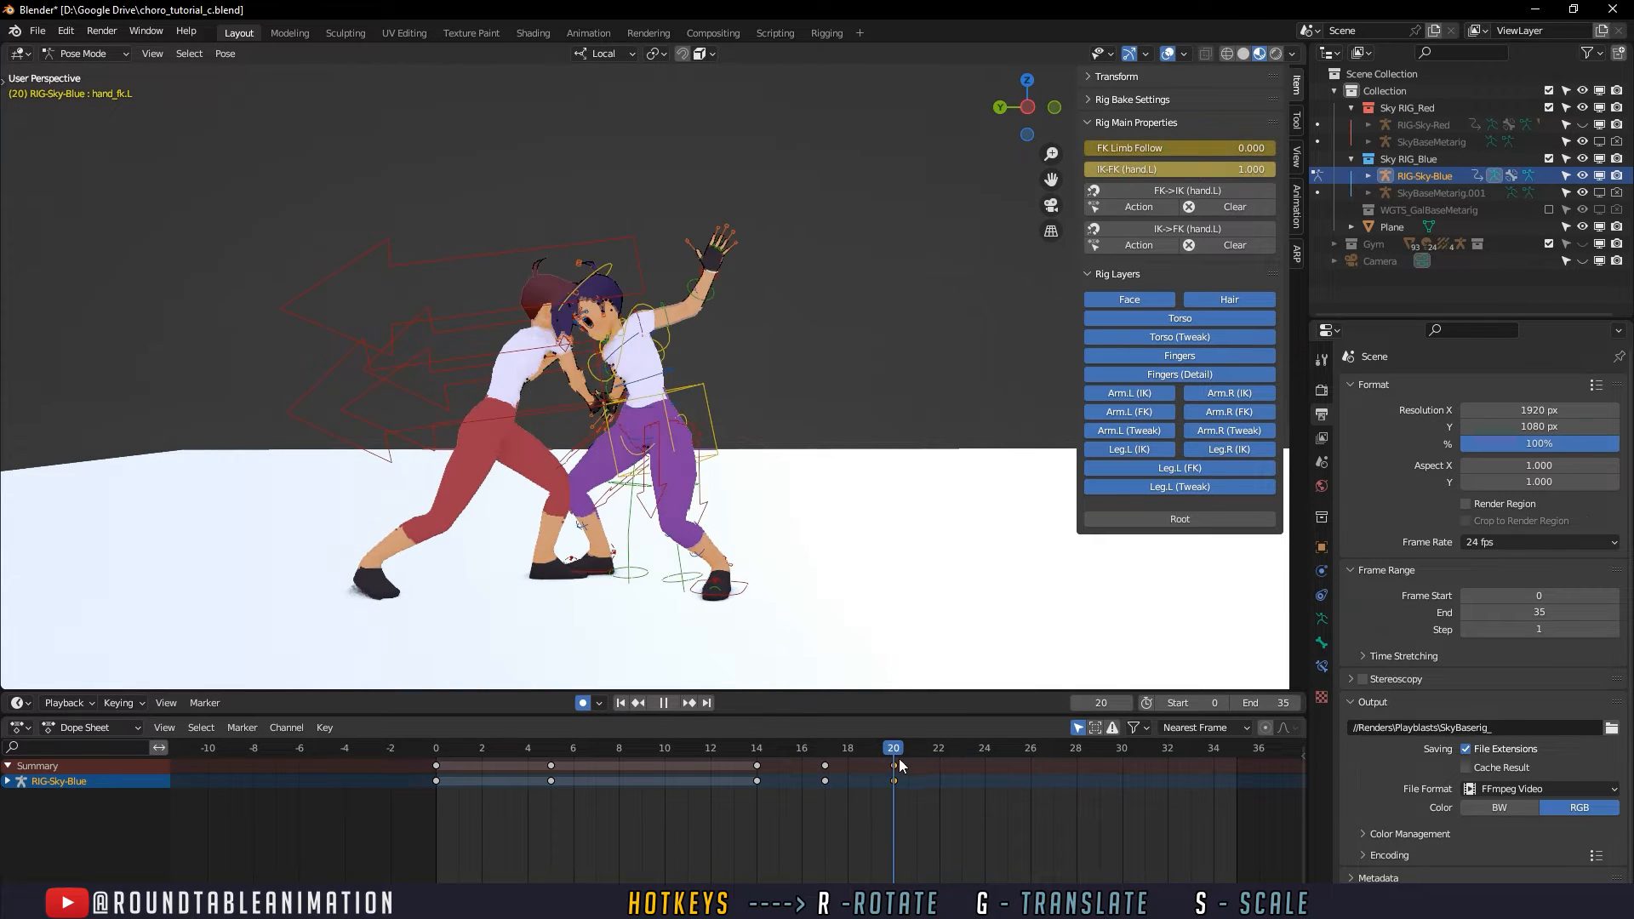
{"action": "key", "text": "space"}
- Select the foot_ik.R control and retime its keys so the defender's right foot stays planted from frame 18 to frame 22
{"action": "middle_click_drag", "start_coordinate": [619, 608], "coordinate": [715, 563], "text": "shift"}
{"action": "scroll", "coordinate": [710, 568], "scroll_direction": "up", "scroll_amount": 2}
{"action": "left_click", "coordinate": [694, 577]}
{"action": "key", "text": "space"}
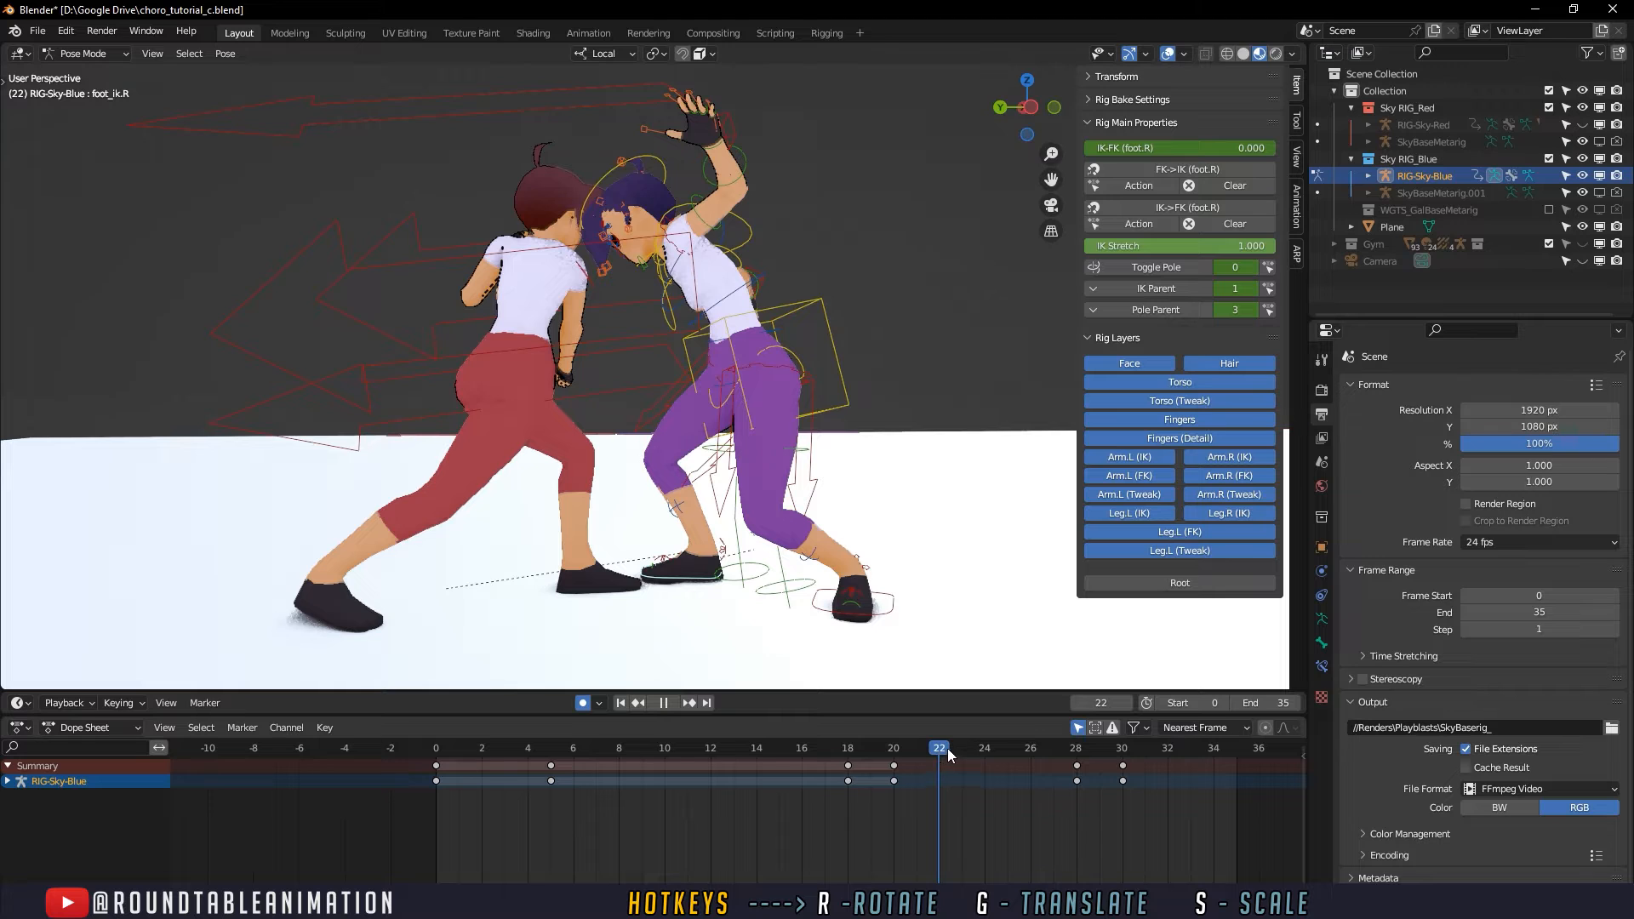
{"action": "left_click_drag", "start_coordinate": [907, 756], "coordinate": [1079, 756]}
{"action": "key", "text": "space"}
{"action": "middle_click_drag", "start_coordinate": [926, 641], "coordinate": [850, 655], "text": "shift"}
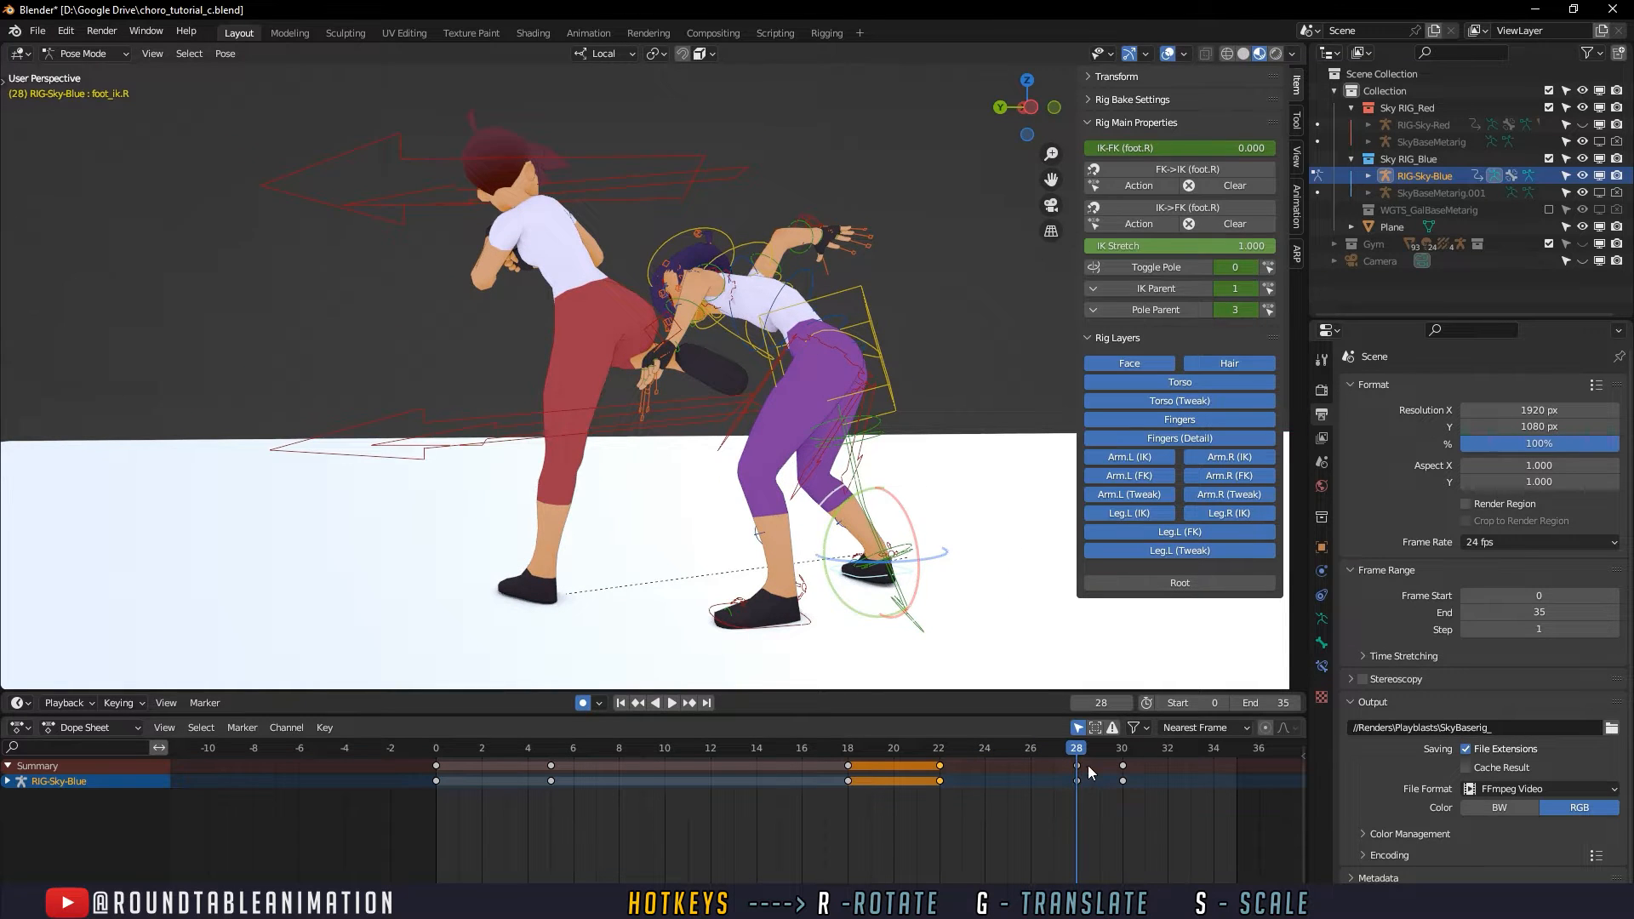
- Copy the foot_ik.R key at frame 28 and paste it at frame 26
{"action": "key", "text": "space"}
{"action": "key", "text": "Escape"}
{"action": "left_click", "coordinate": [1076, 781]}
{"action": "left_click_drag", "start_coordinate": [1066, 746], "coordinate": [1028, 751]}
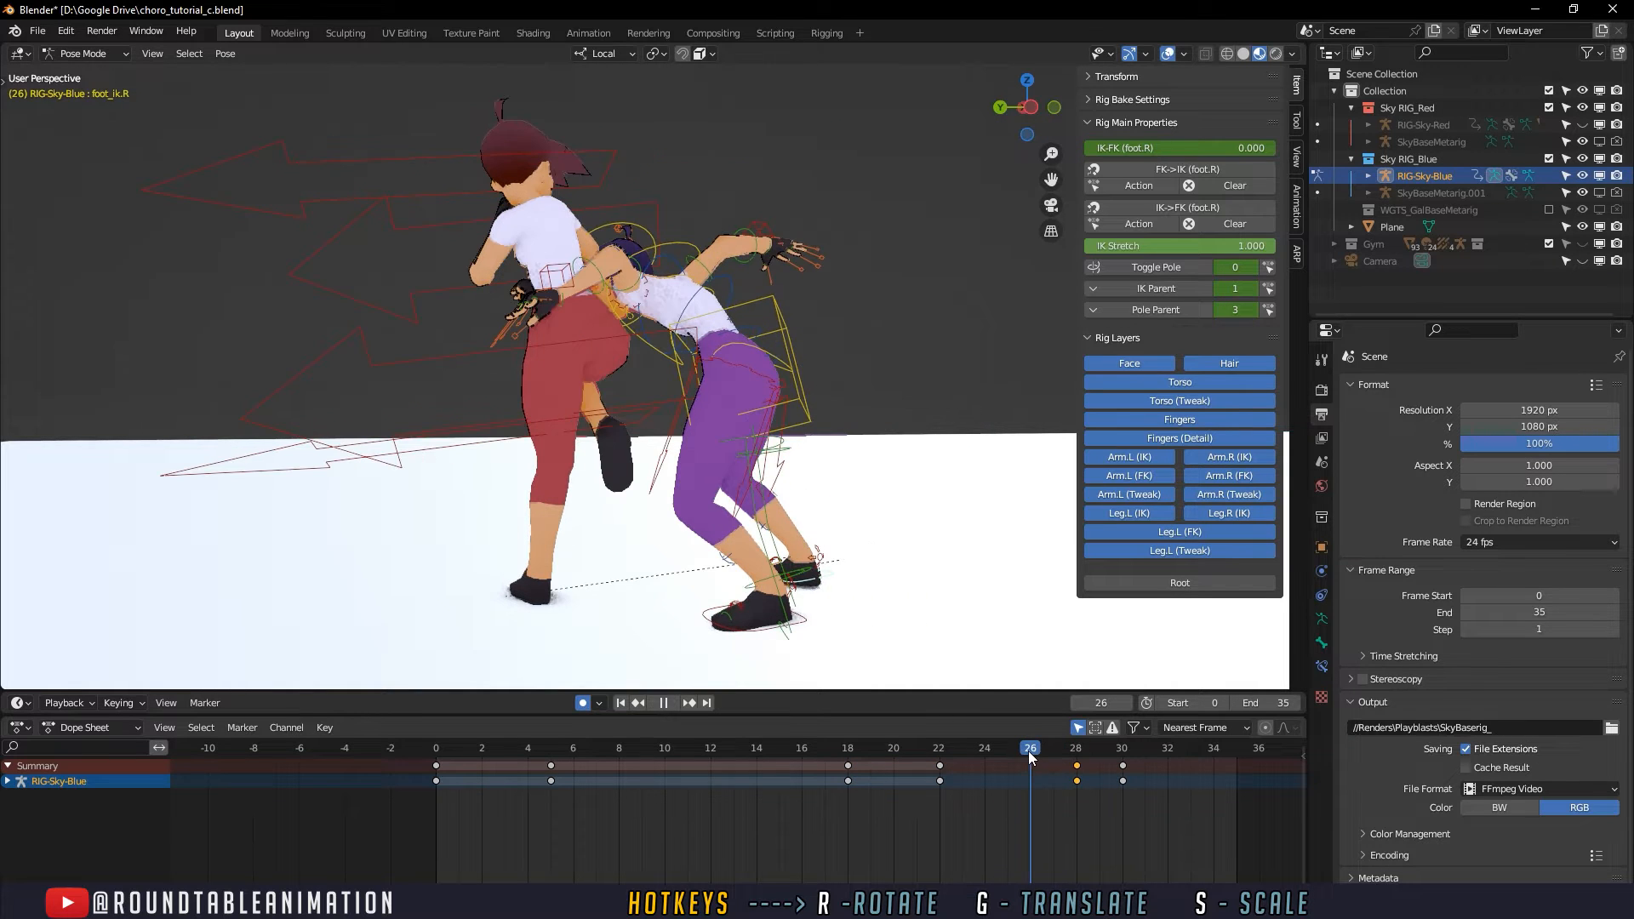
{"action": "key", "text": "ctrl+v"}
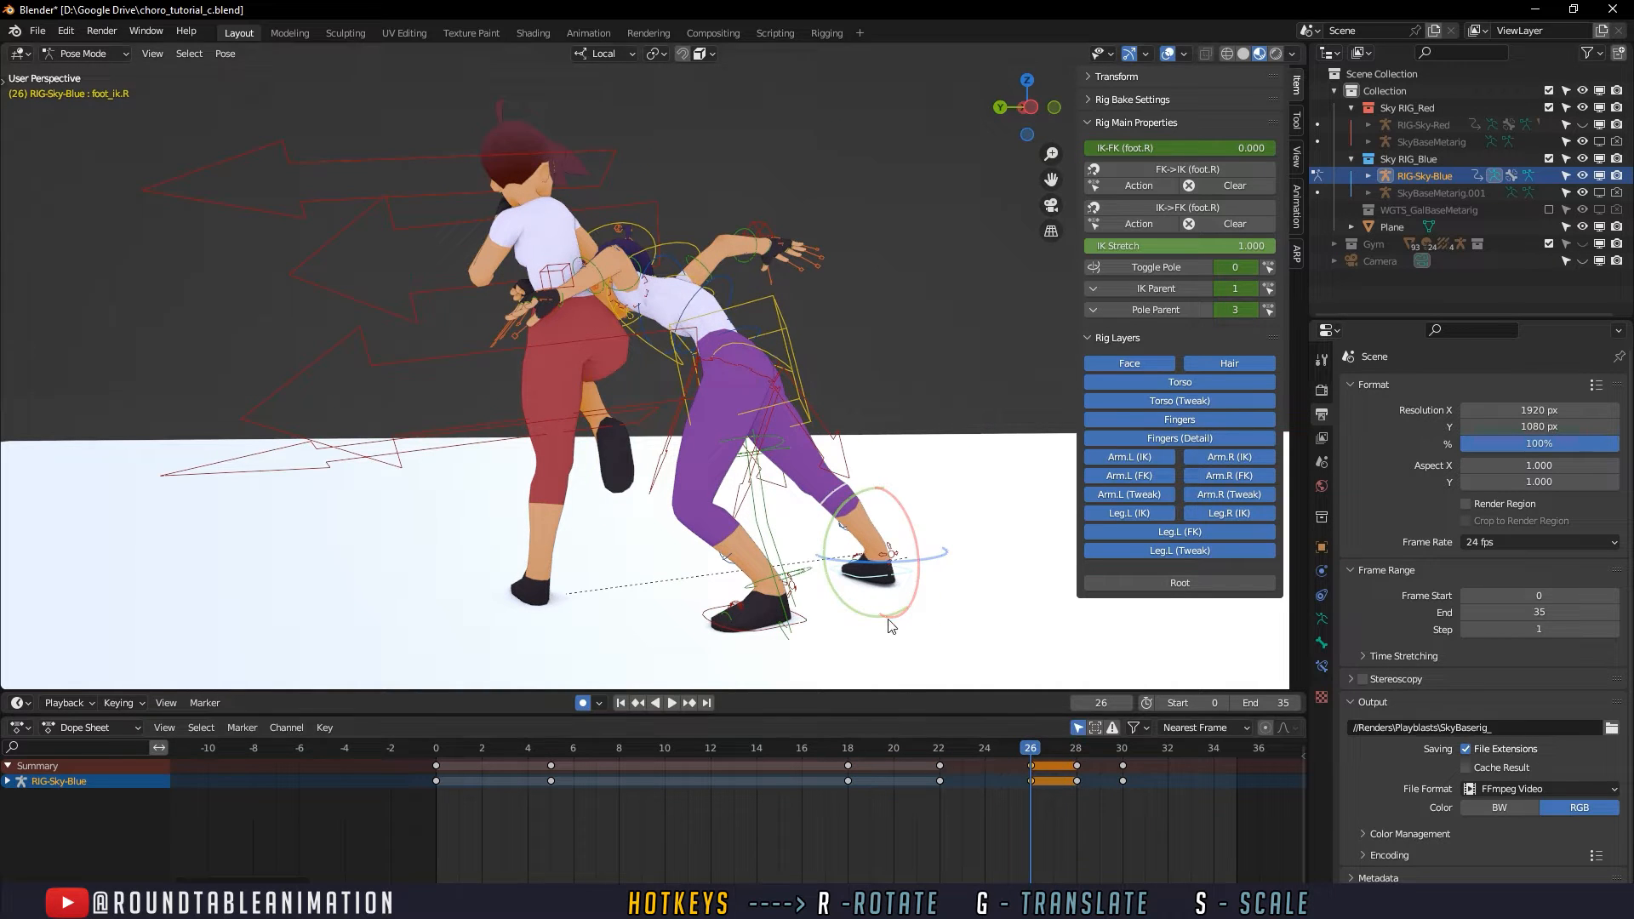
- Move the pasted foot_ik.R key from frame 26 to frame 27 and review the timing of the defender's step
{"action": "middle_click_drag", "start_coordinate": [891, 627], "coordinate": [748, 626]}
{"action": "left_click_drag", "start_coordinate": [1033, 783], "coordinate": [1058, 782]}
{"action": "middle_click_drag", "start_coordinate": [894, 631], "coordinate": [981, 647]}
{"action": "left_click_drag", "start_coordinate": [943, 746], "coordinate": [1077, 745]}
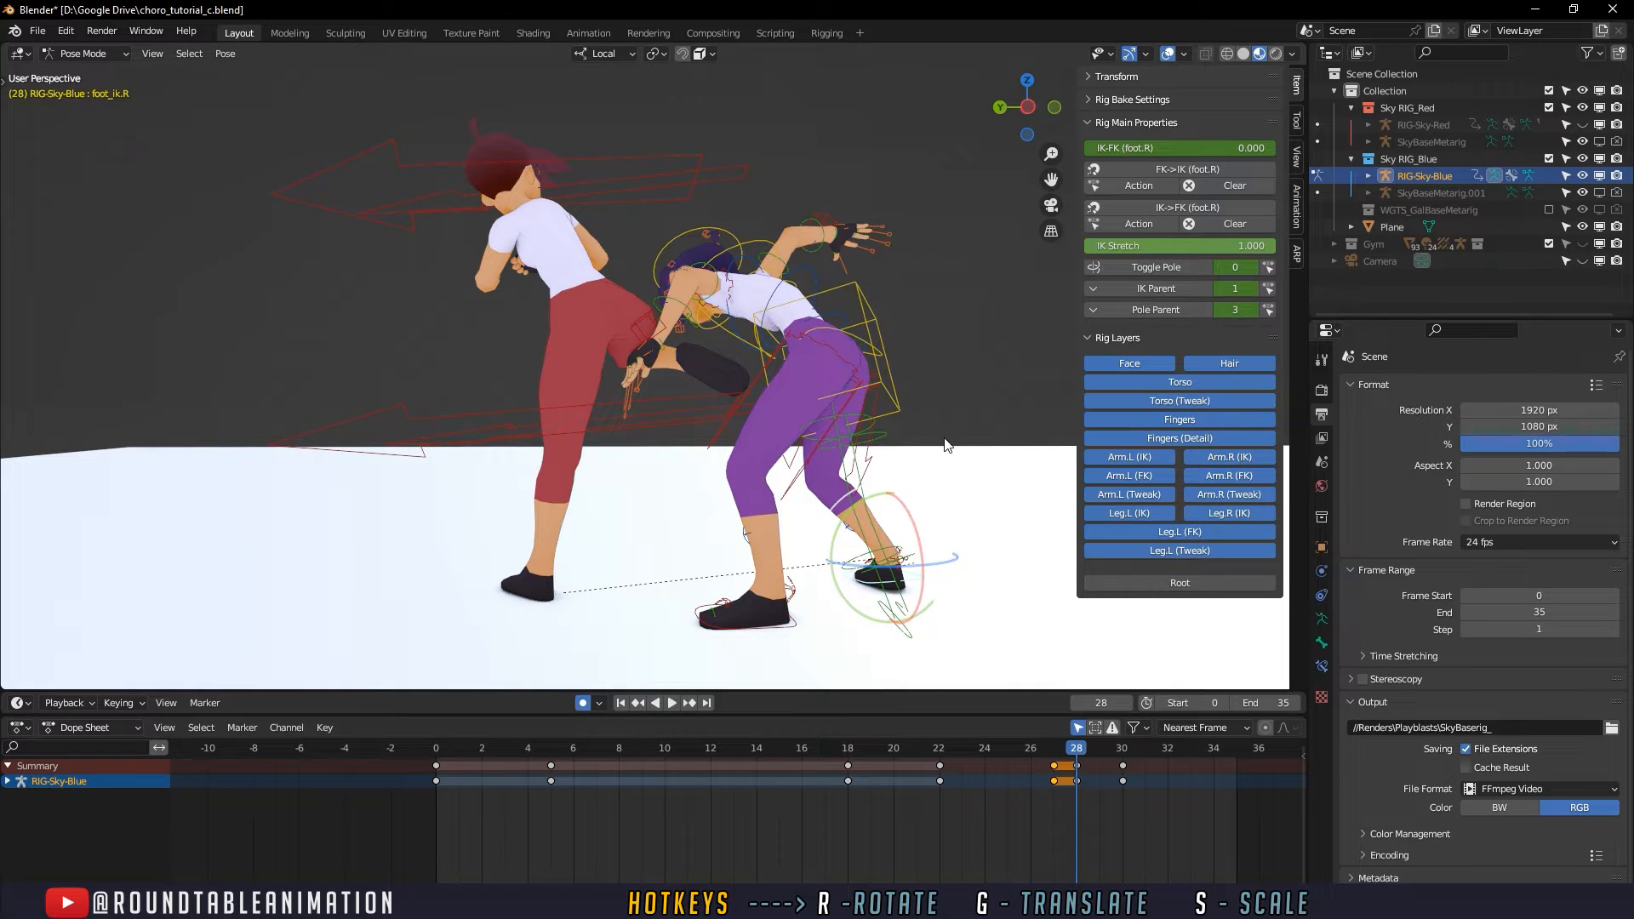
{"action": "left_click_drag", "start_coordinate": [692, 761], "coordinate": [895, 754]}
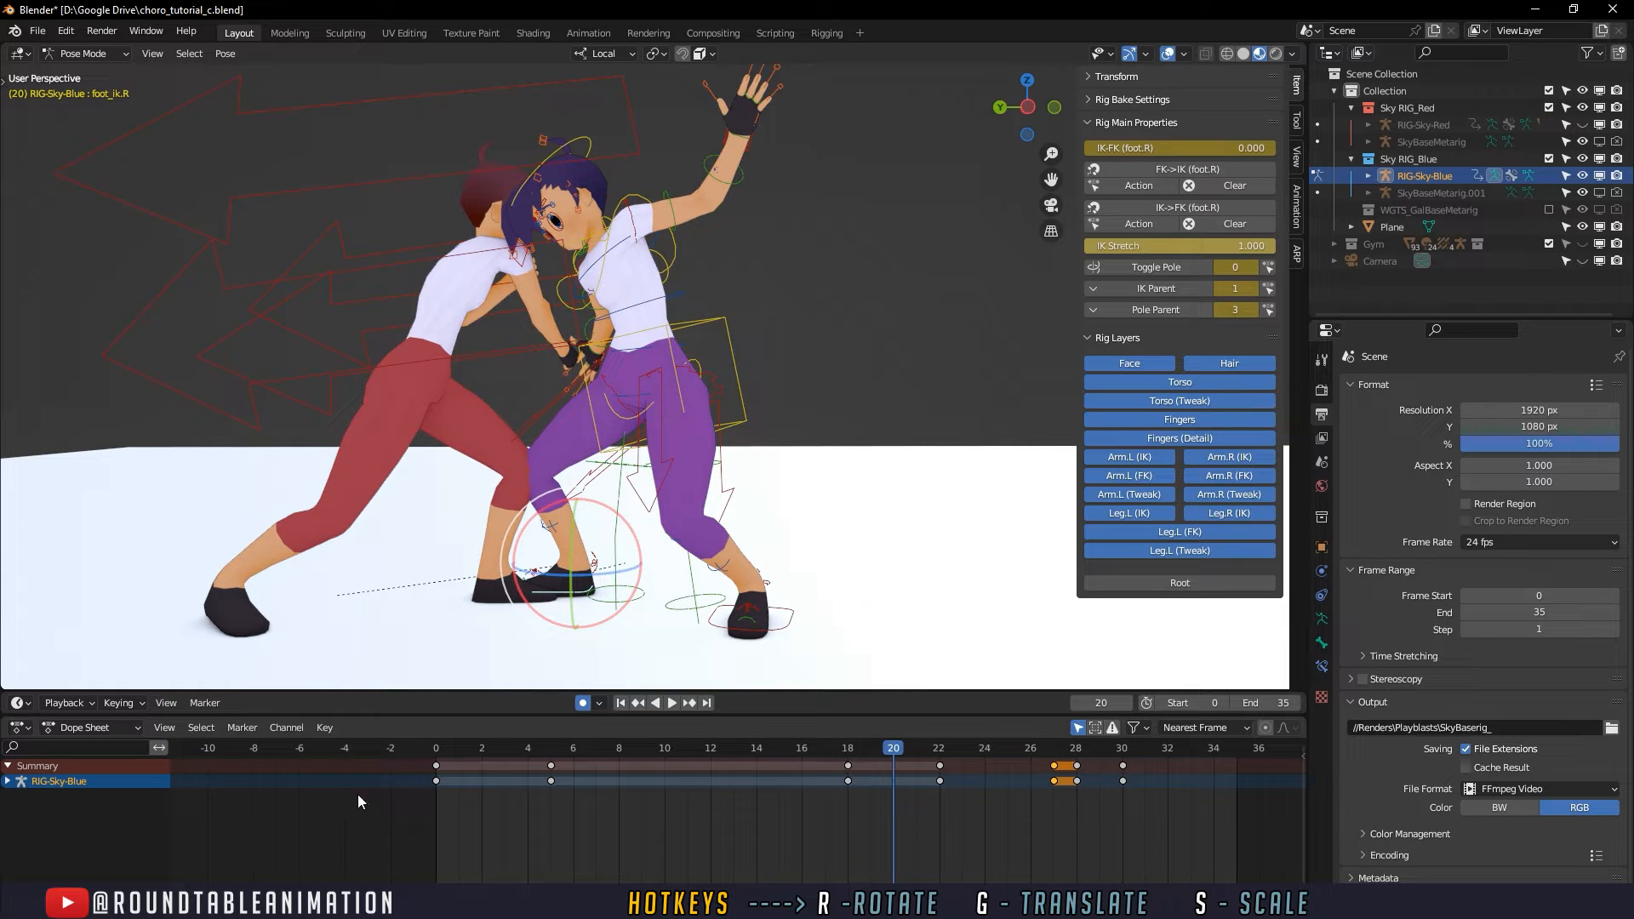
{"action": "key", "text": "space"}
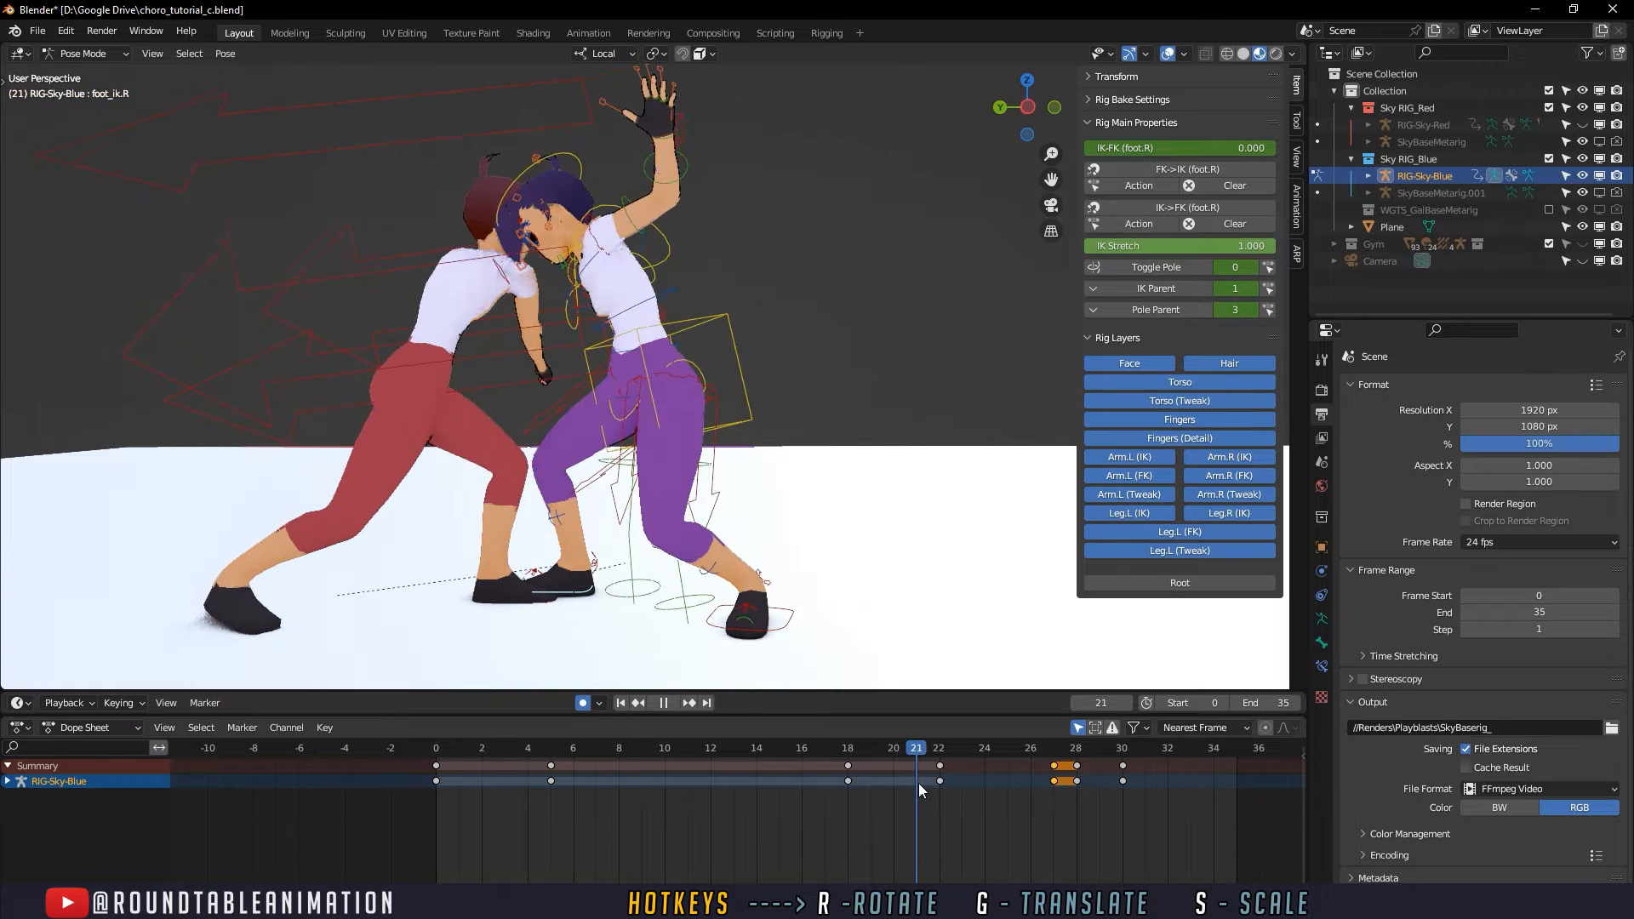
{"action": "left_click_drag", "start_coordinate": [947, 788], "coordinate": [998, 762]}
- Select the defender's torso control and insert a keyframe at frame 24
{"action": "left_click", "coordinate": [742, 317]}
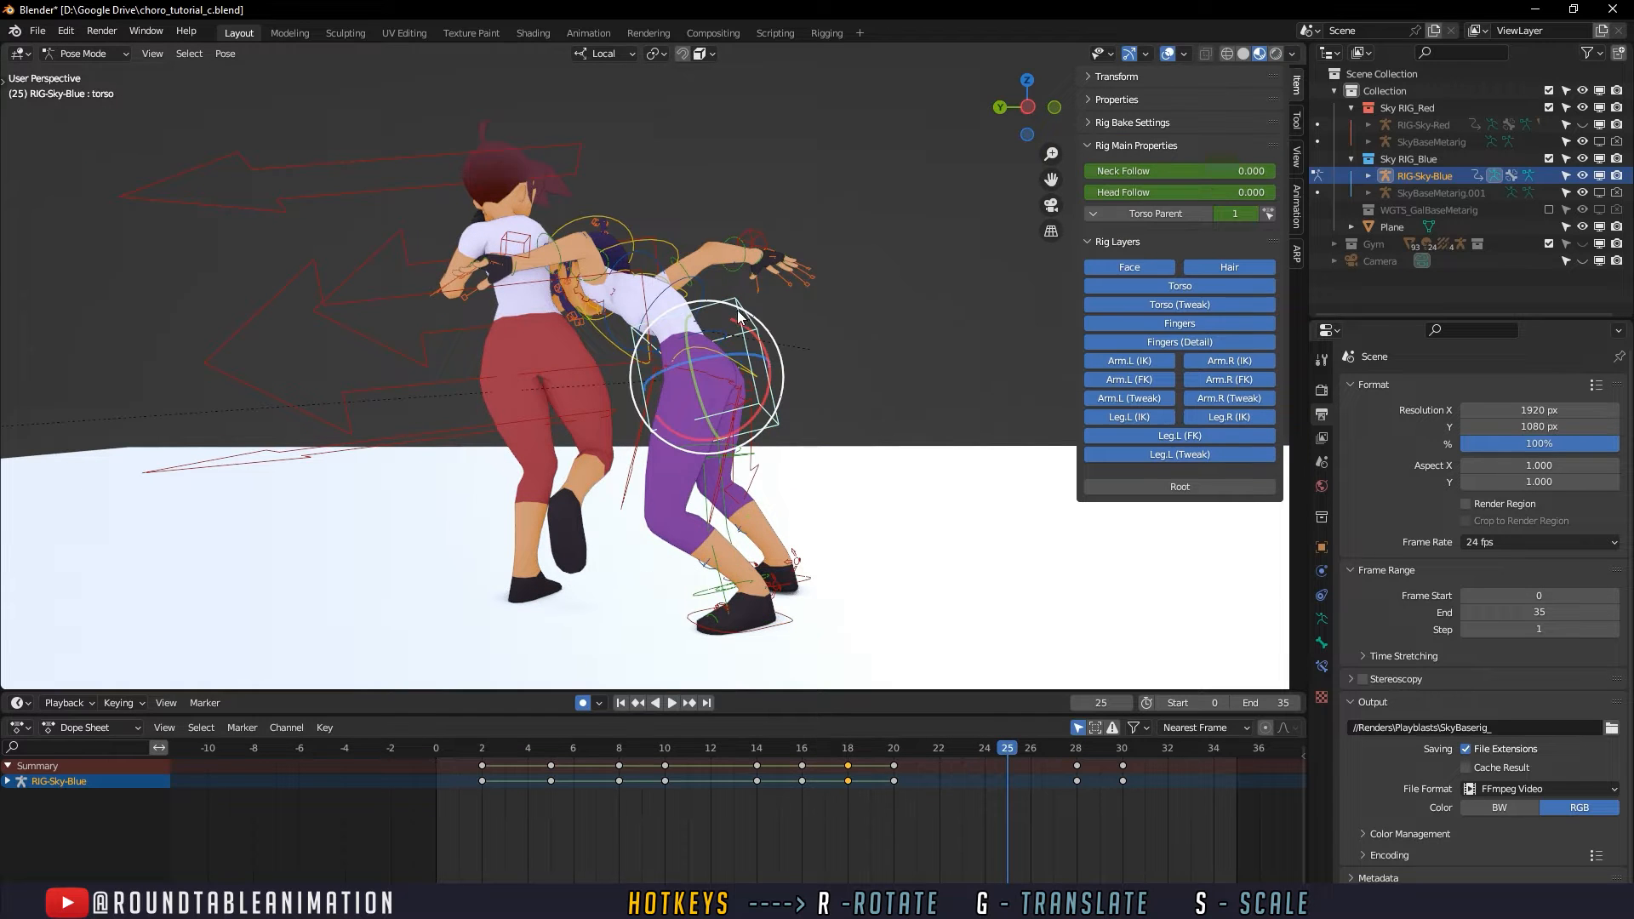
{"action": "left_click_drag", "start_coordinate": [713, 749], "coordinate": [986, 749]}
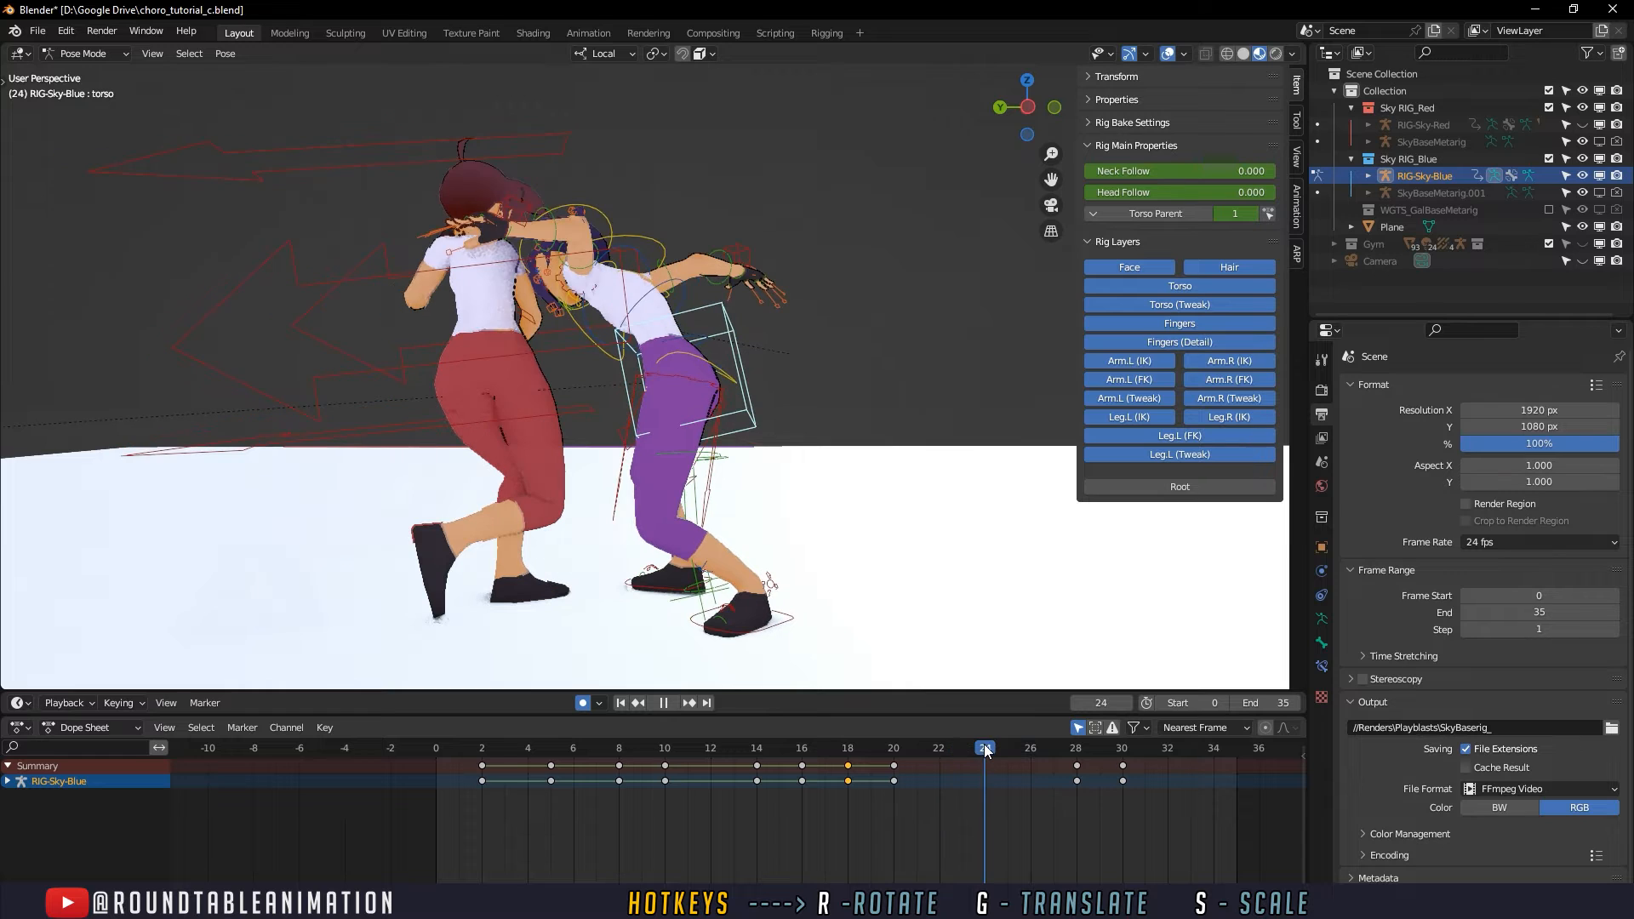
{"action": "key", "text": "i"}
{"action": "left_click", "coordinate": [989, 750]}
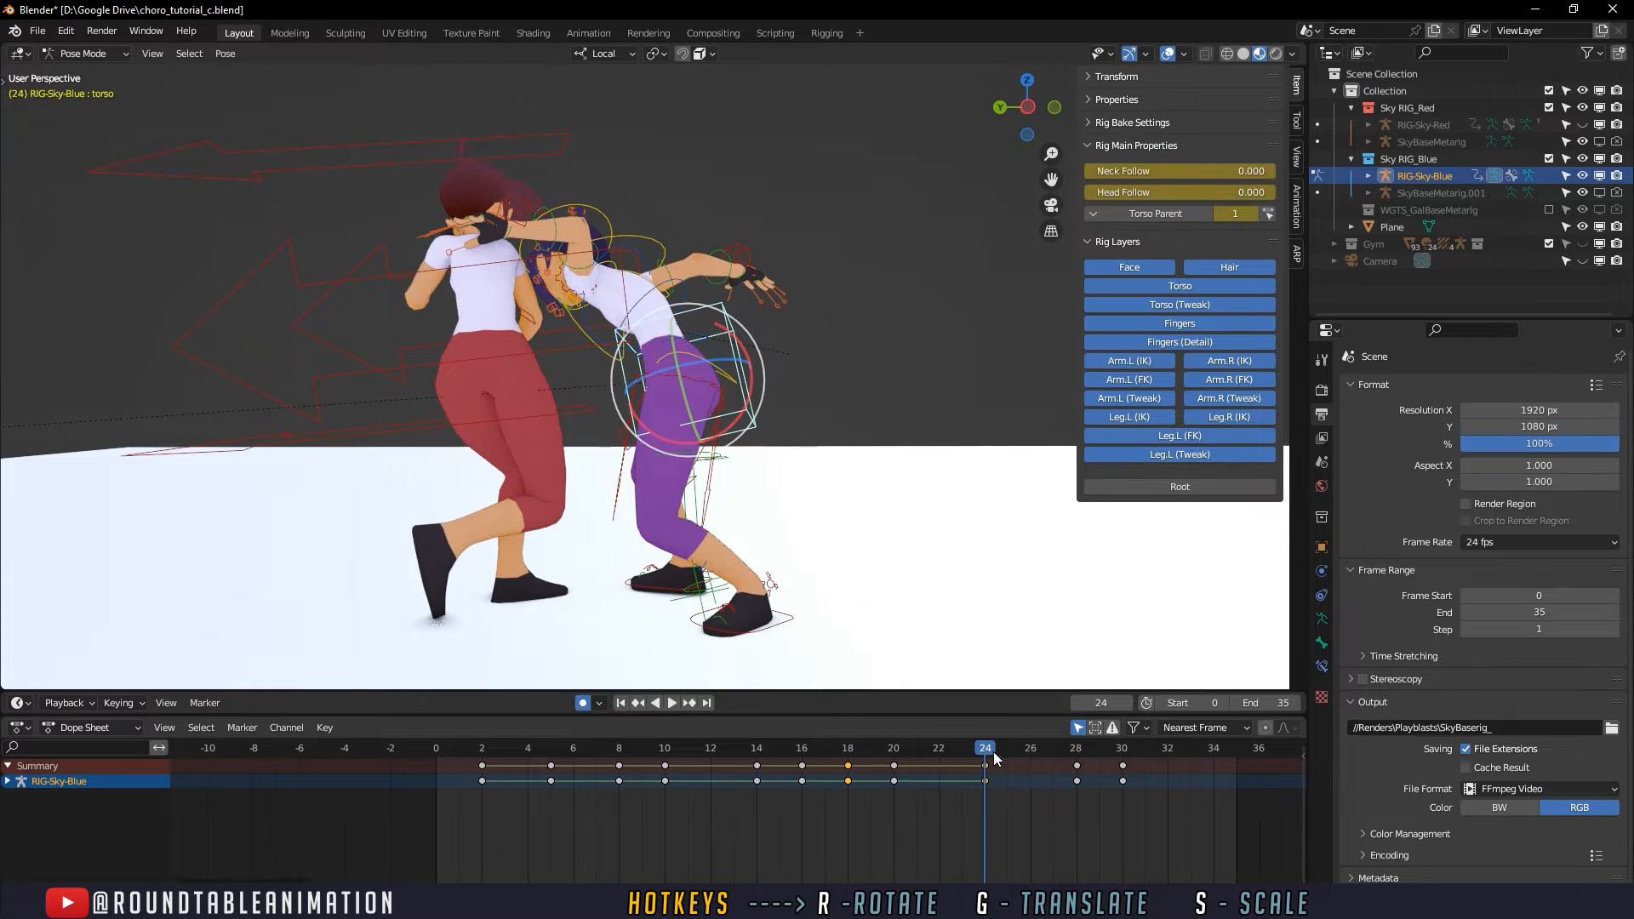
{"action": "left_click", "coordinate": [1028, 749]}
{"action": "left_click", "coordinate": [998, 790]}
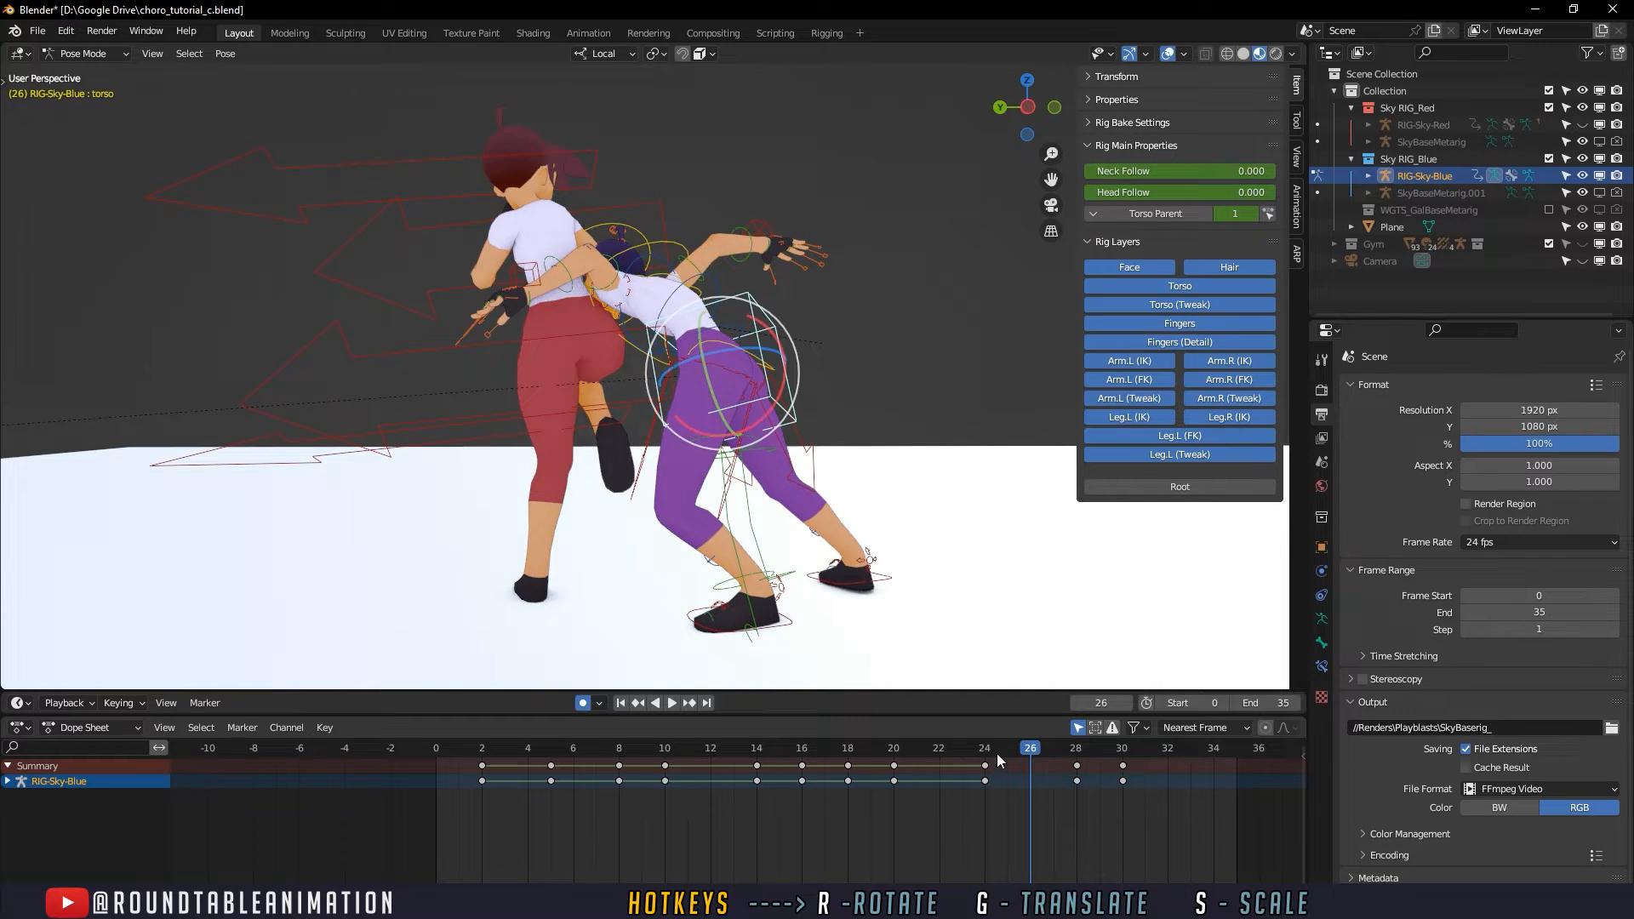
- Insert a torso keyframe on all channels at frame 23
{"action": "mouse_move", "coordinate": [998, 752]}
{"action": "left_mouse_down"}
{"action": "mouse_move", "coordinate": [1070, 749]}
{"action": "mouse_move", "coordinate": [967, 757]}
{"action": "left_mouse_up"}
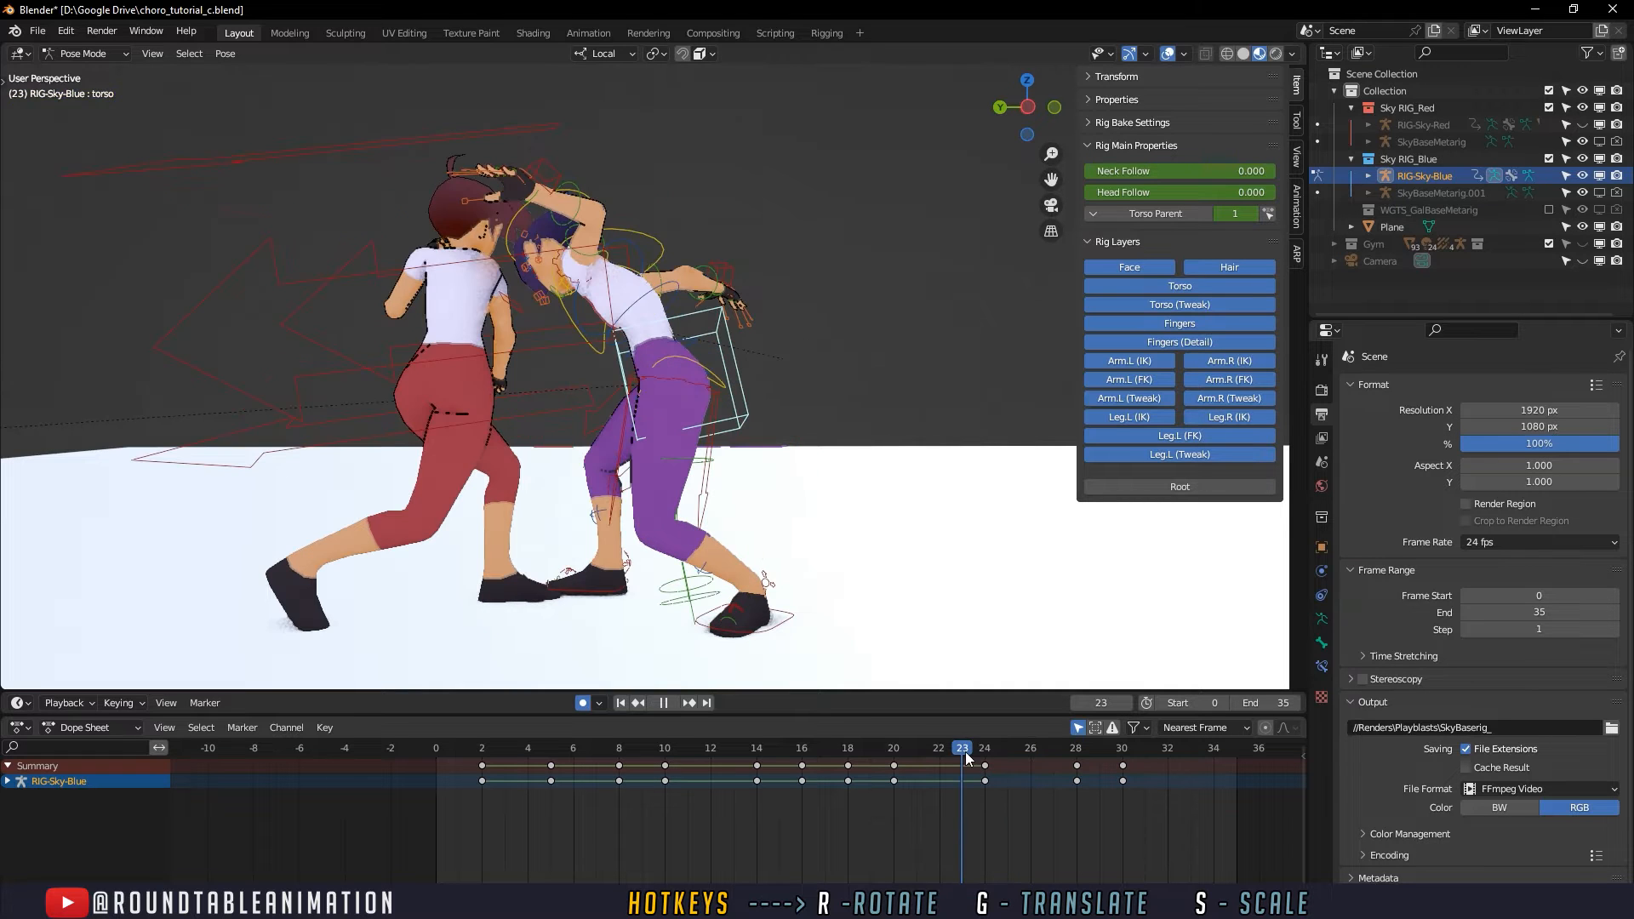
{"action": "key", "text": "i"}
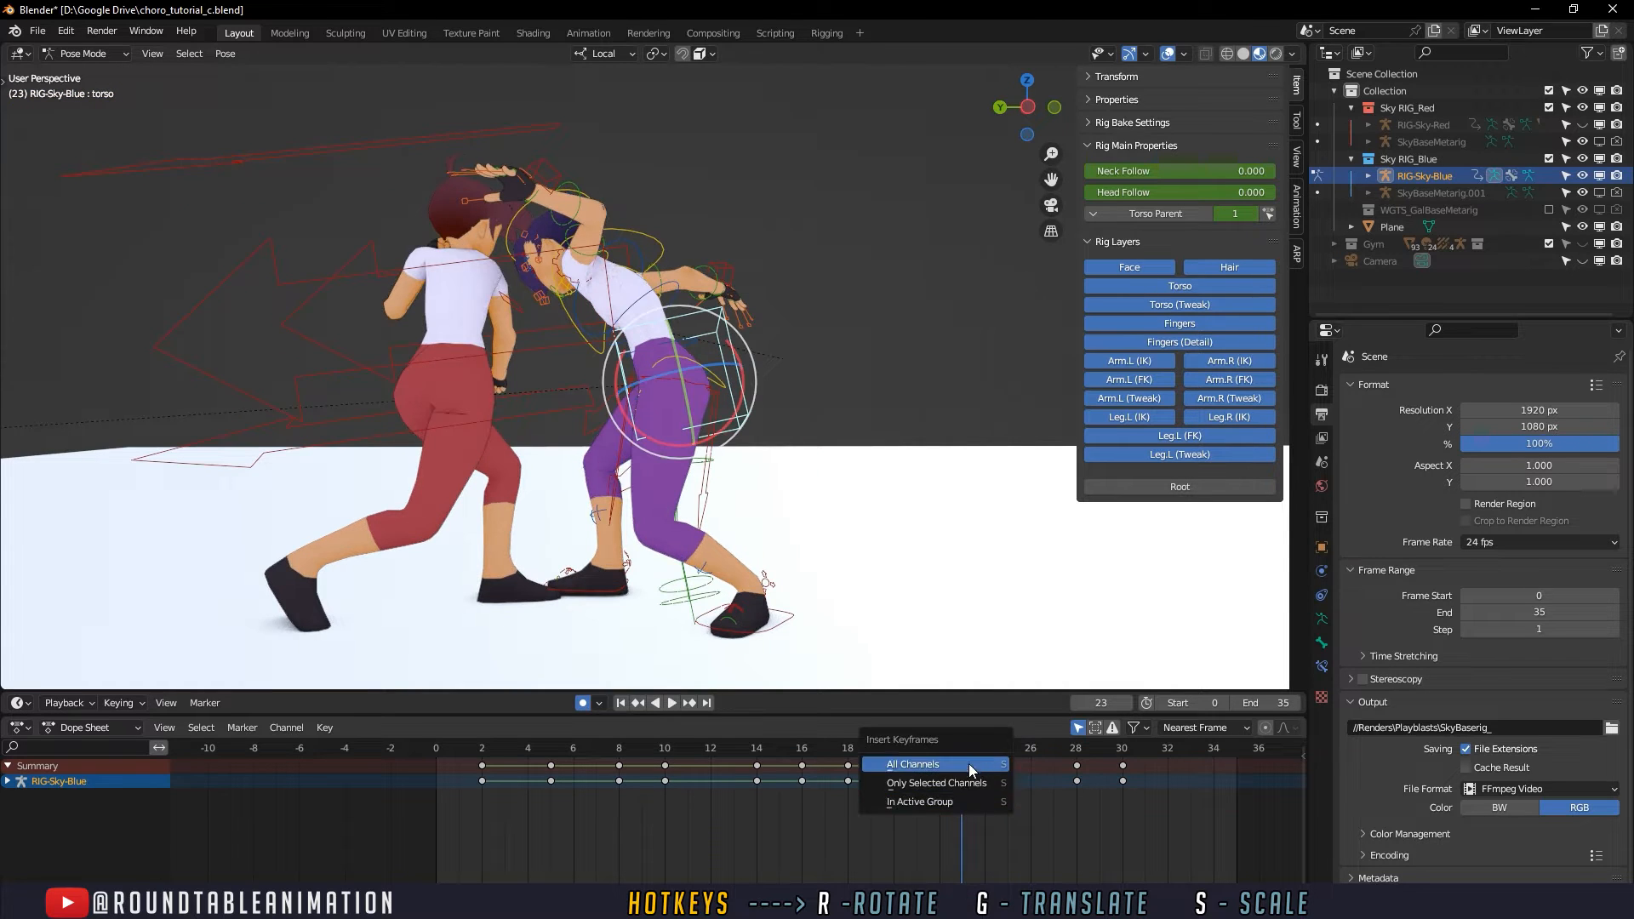
{"action": "left_click", "coordinate": [969, 764]}
- Move the torso key from frame 24 to frame 26 and review the motion up to the kick
{"action": "left_click", "coordinate": [988, 756]}
{"action": "key", "text": "g"}
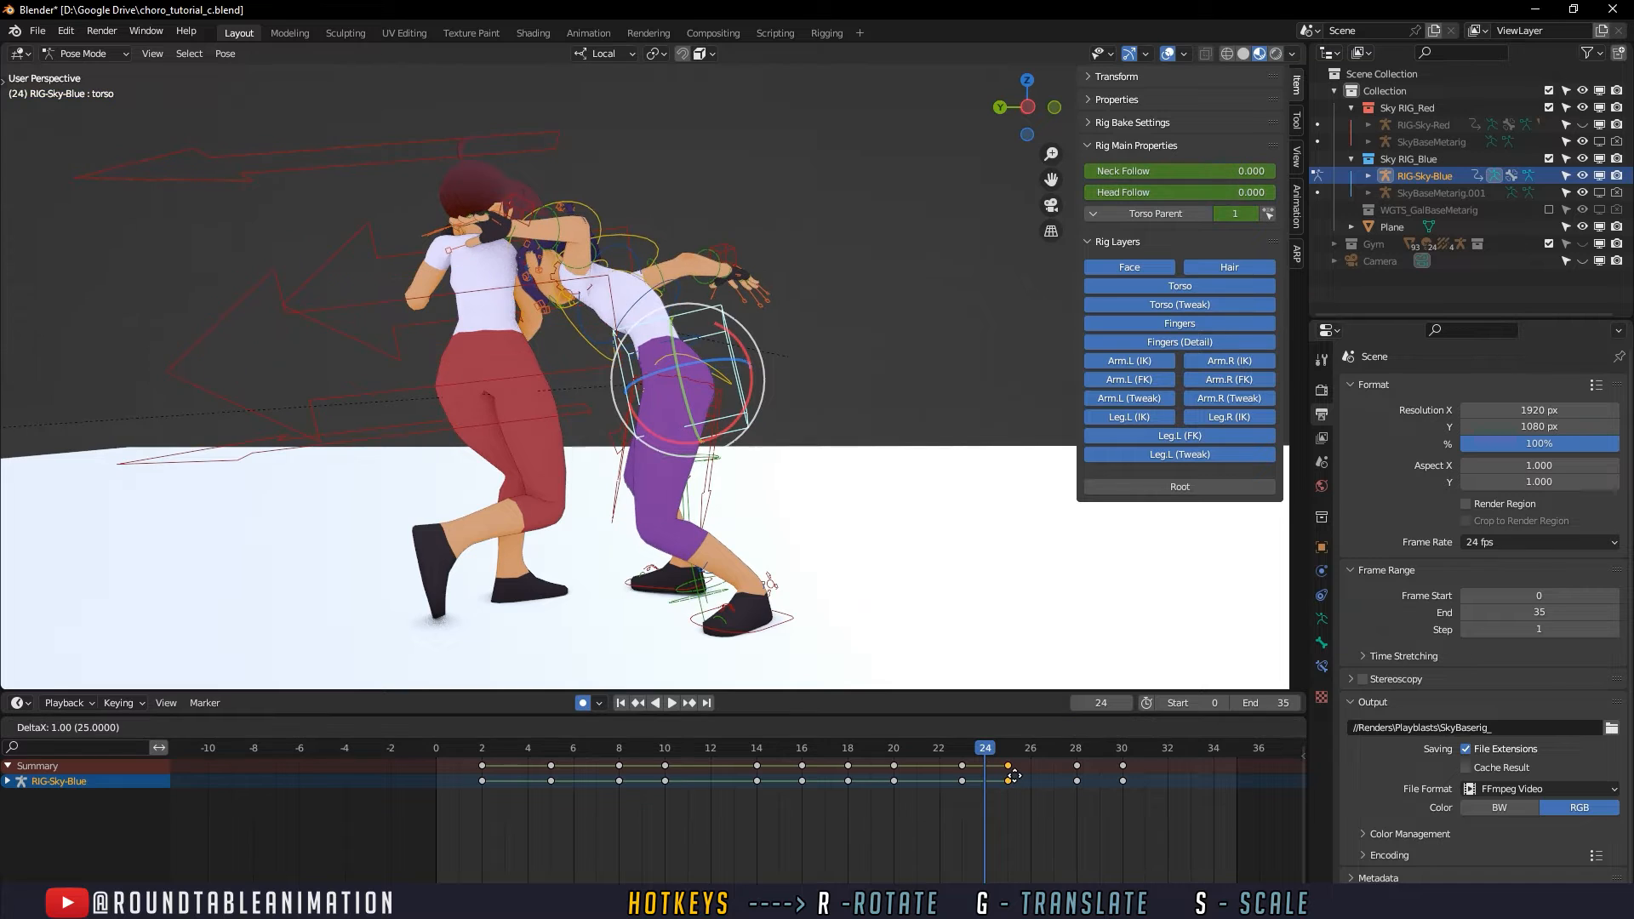
{"action": "left_click", "coordinate": [1031, 776]}
{"action": "key", "text": "space"}
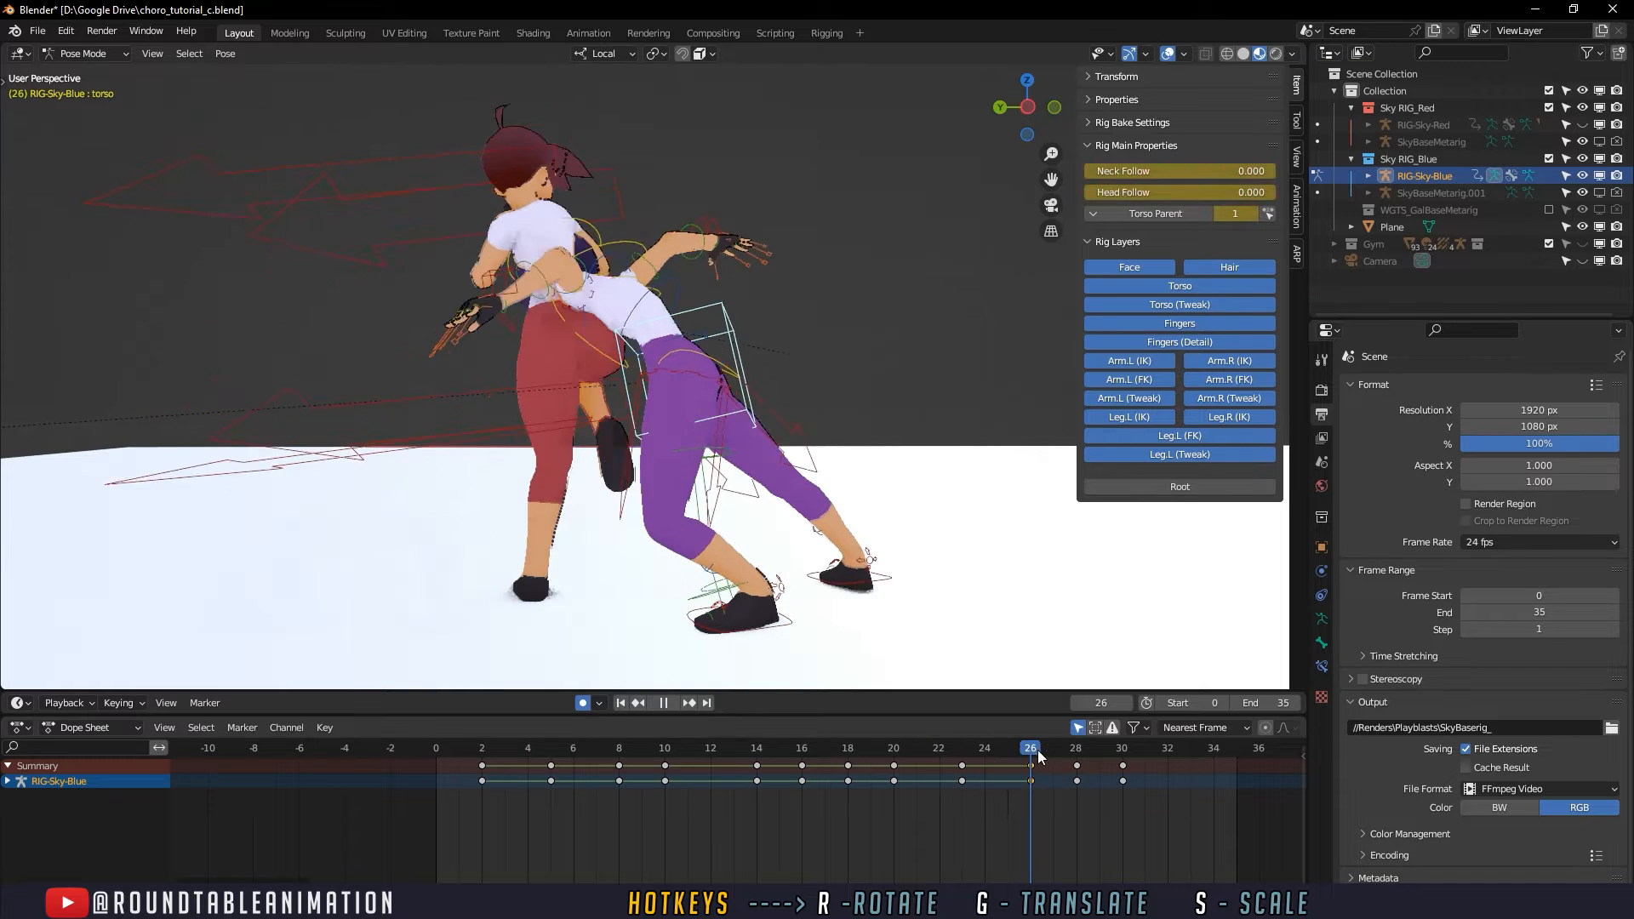
{"action": "mouse_move", "coordinate": [1075, 757]}
{"action": "left_mouse_down"}
{"action": "mouse_move", "coordinate": [1125, 753]}
{"action": "mouse_move", "coordinate": [1085, 761]}
{"action": "left_mouse_up"}
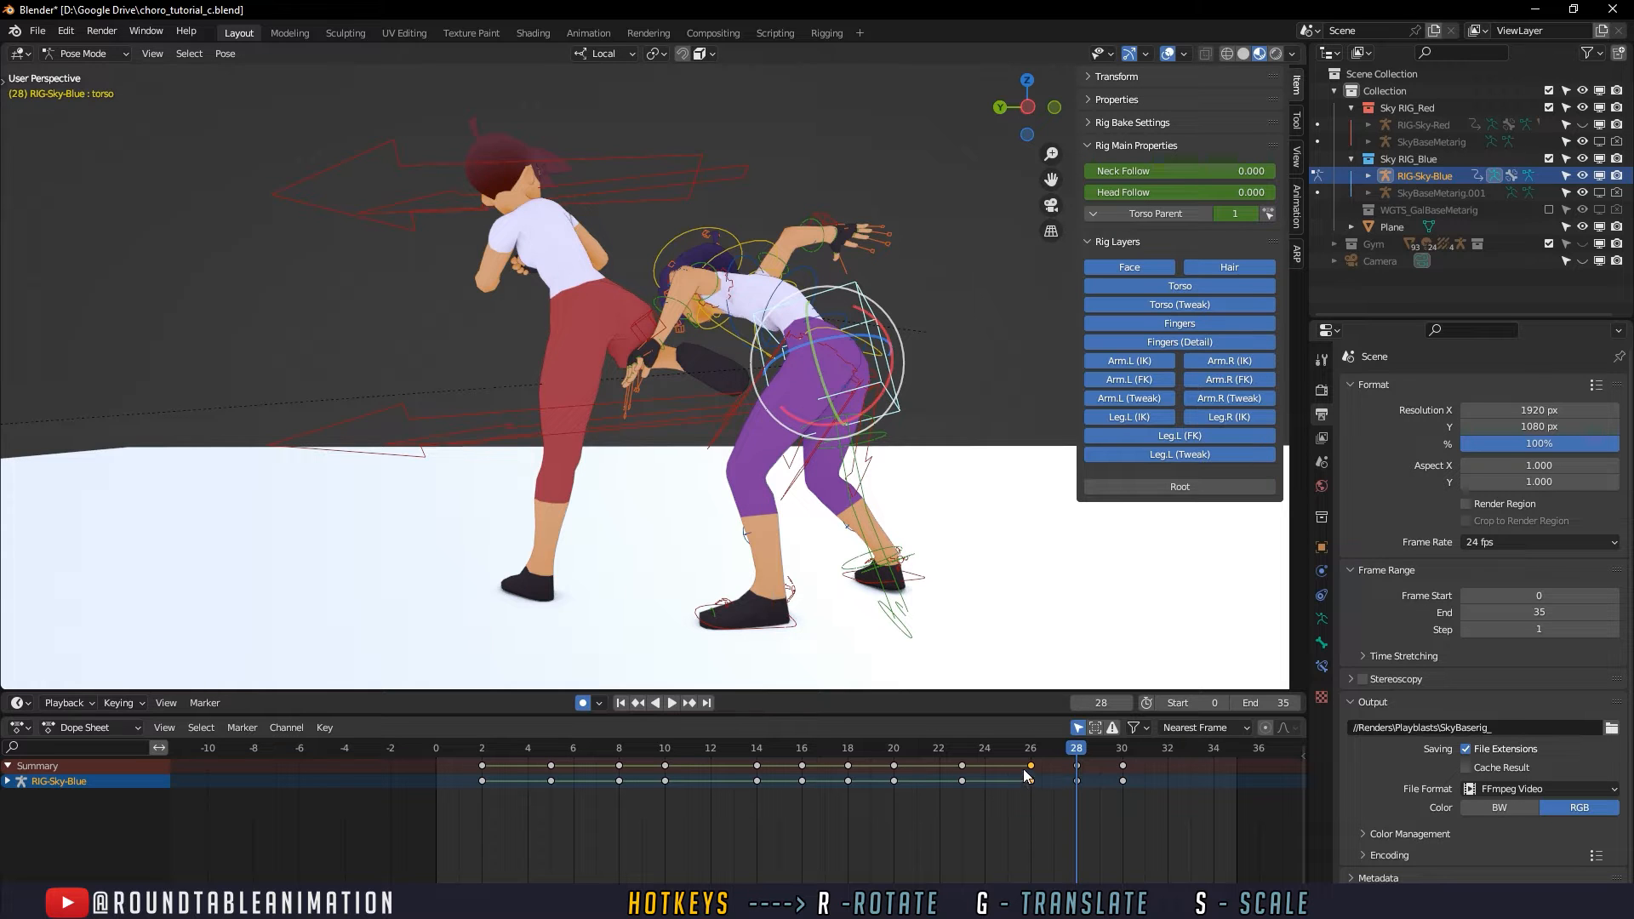
- Delete the defender's torso key at frame 26 and move the torso key from frame 28 to frame 29
{"action": "key", "text": "Delete"}
{"action": "left_click_drag", "start_coordinate": [953, 750], "coordinate": [1120, 749]}
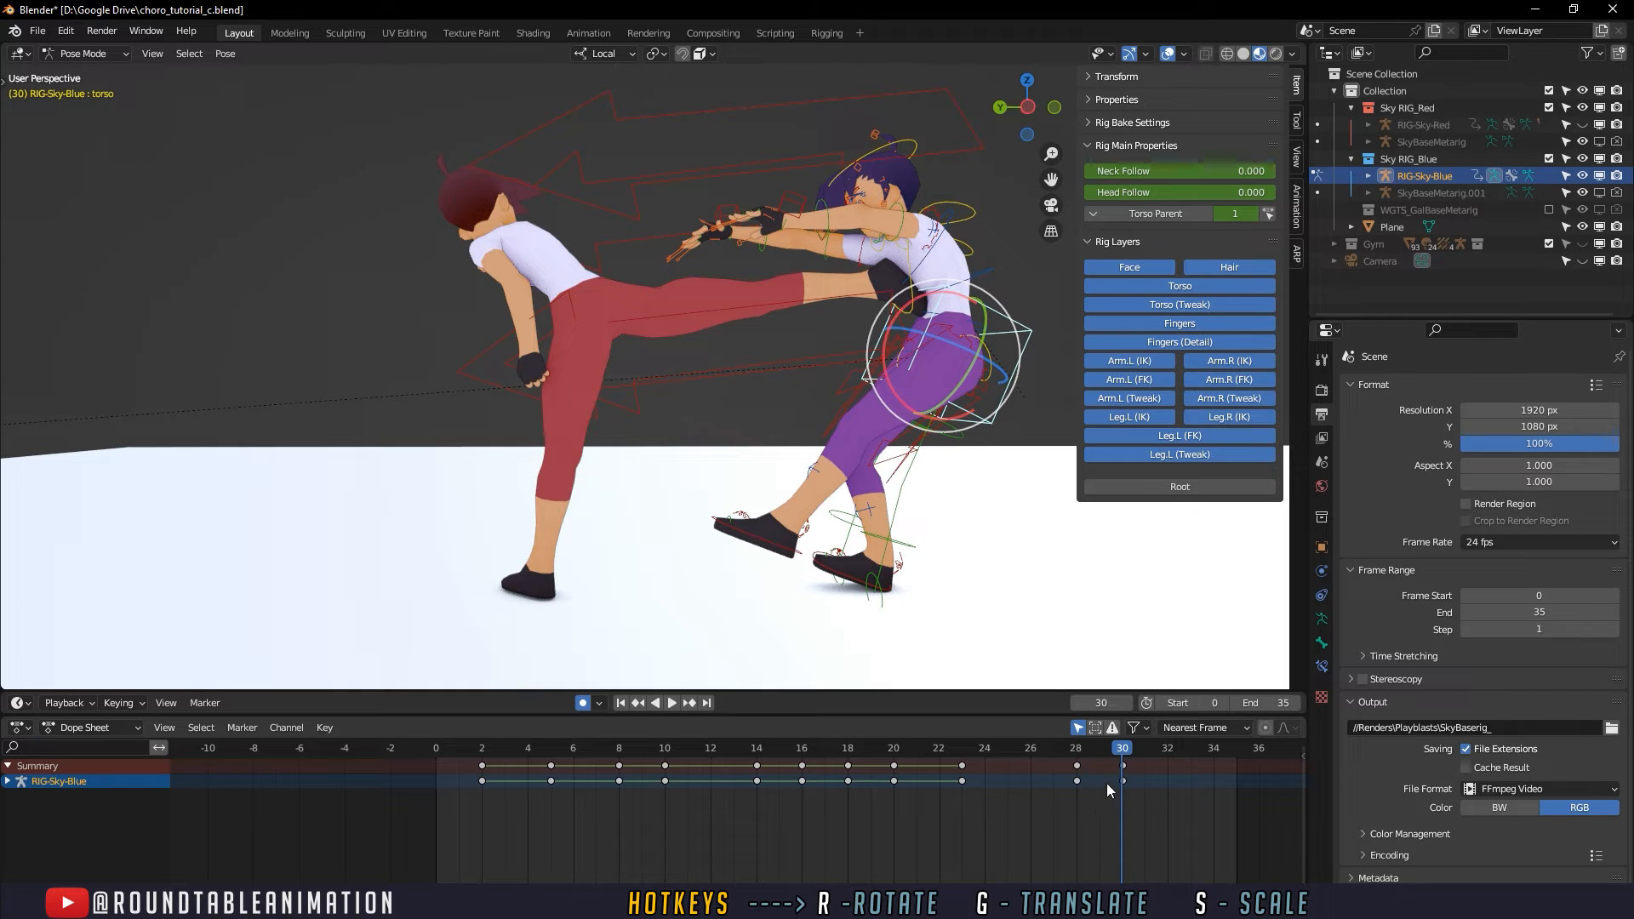
{"action": "mouse_move", "coordinate": [1122, 751]}
{"action": "left_mouse_down"}
{"action": "mouse_move", "coordinate": [1084, 762]}
{"action": "mouse_move", "coordinate": [1117, 759]}
{"action": "mouse_move", "coordinate": [1101, 782]}
{"action": "mouse_move", "coordinate": [1125, 749]}
{"action": "left_mouse_up"}
{"action": "mouse_move", "coordinate": [1132, 747]}
{"action": "left_mouse_down"}
{"action": "mouse_move", "coordinate": [1093, 746]}
{"action": "mouse_move", "coordinate": [1165, 747]}
{"action": "mouse_move", "coordinate": [1074, 748]}
{"action": "mouse_move", "coordinate": [1122, 749]}
{"action": "left_mouse_up"}
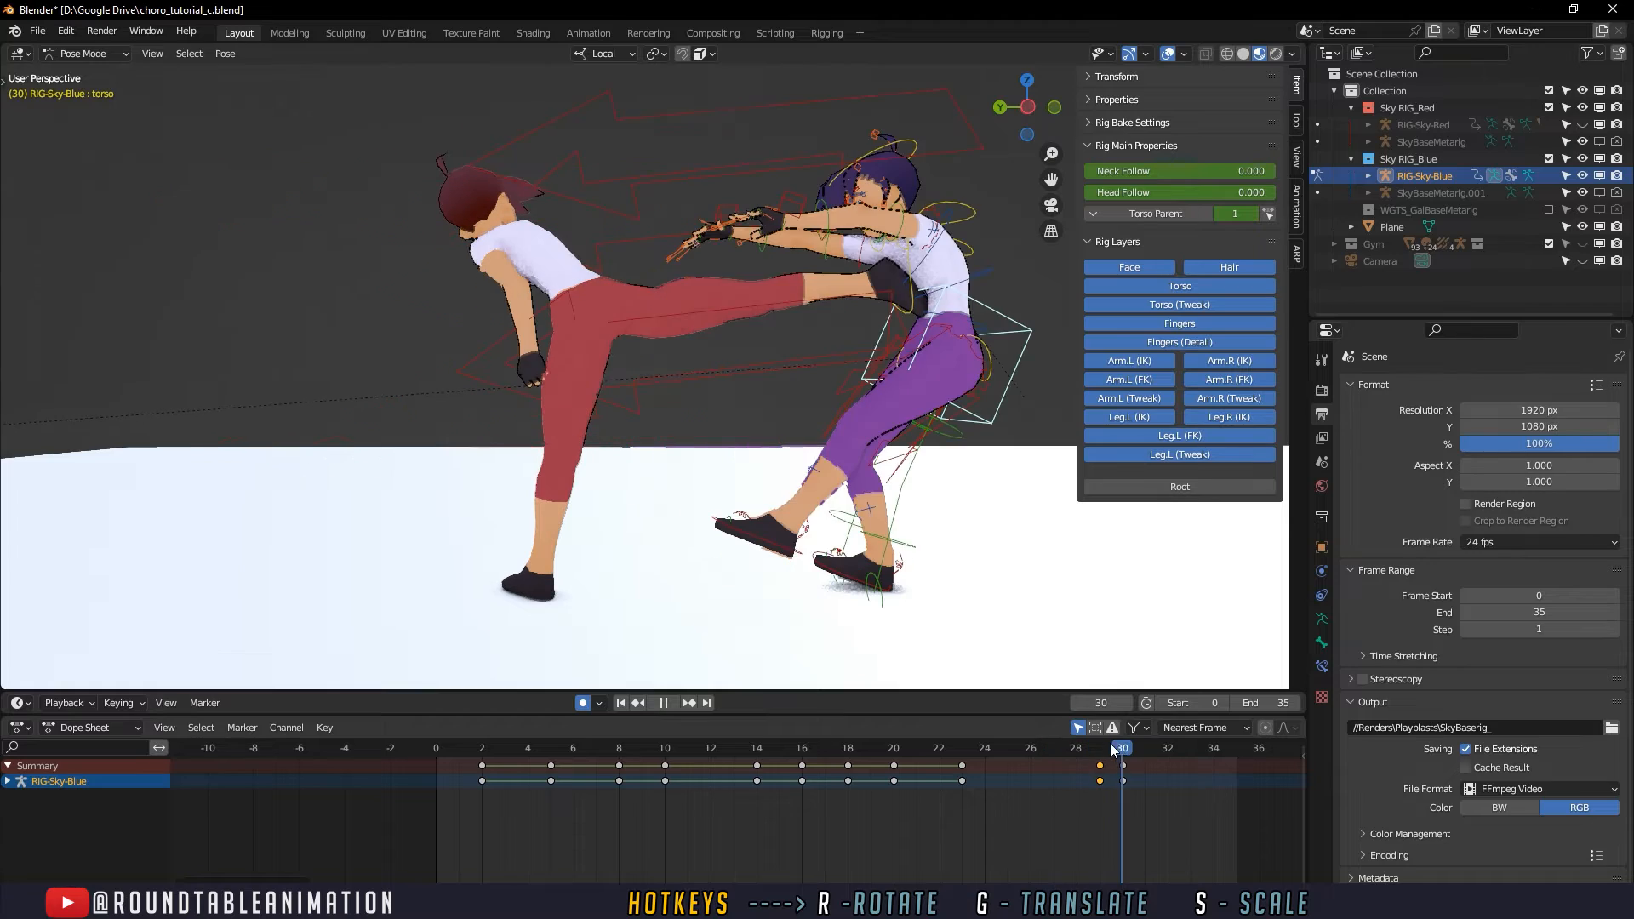
- Examine the defender's torso motion between frames 26 and 29 from several angles around the kick's impact
{"action": "key", "text": "Left"}
{"action": "middle_click_drag", "start_coordinate": [996, 596], "coordinate": [958, 648]}
{"action": "scroll", "coordinate": [938, 593], "scroll_direction": "up", "scroll_amount": 2}
{"action": "scroll", "coordinate": [993, 589], "scroll_direction": "up", "scroll_amount": 2}
{"action": "middle_click_drag", "start_coordinate": [965, 558], "coordinate": [836, 473], "text": "shift"}
{"action": "scroll", "coordinate": [992, 589], "scroll_direction": "down", "scroll_amount": 2}
{"action": "scroll", "coordinate": [800, 487], "scroll_direction": "down", "scroll_amount": 1}
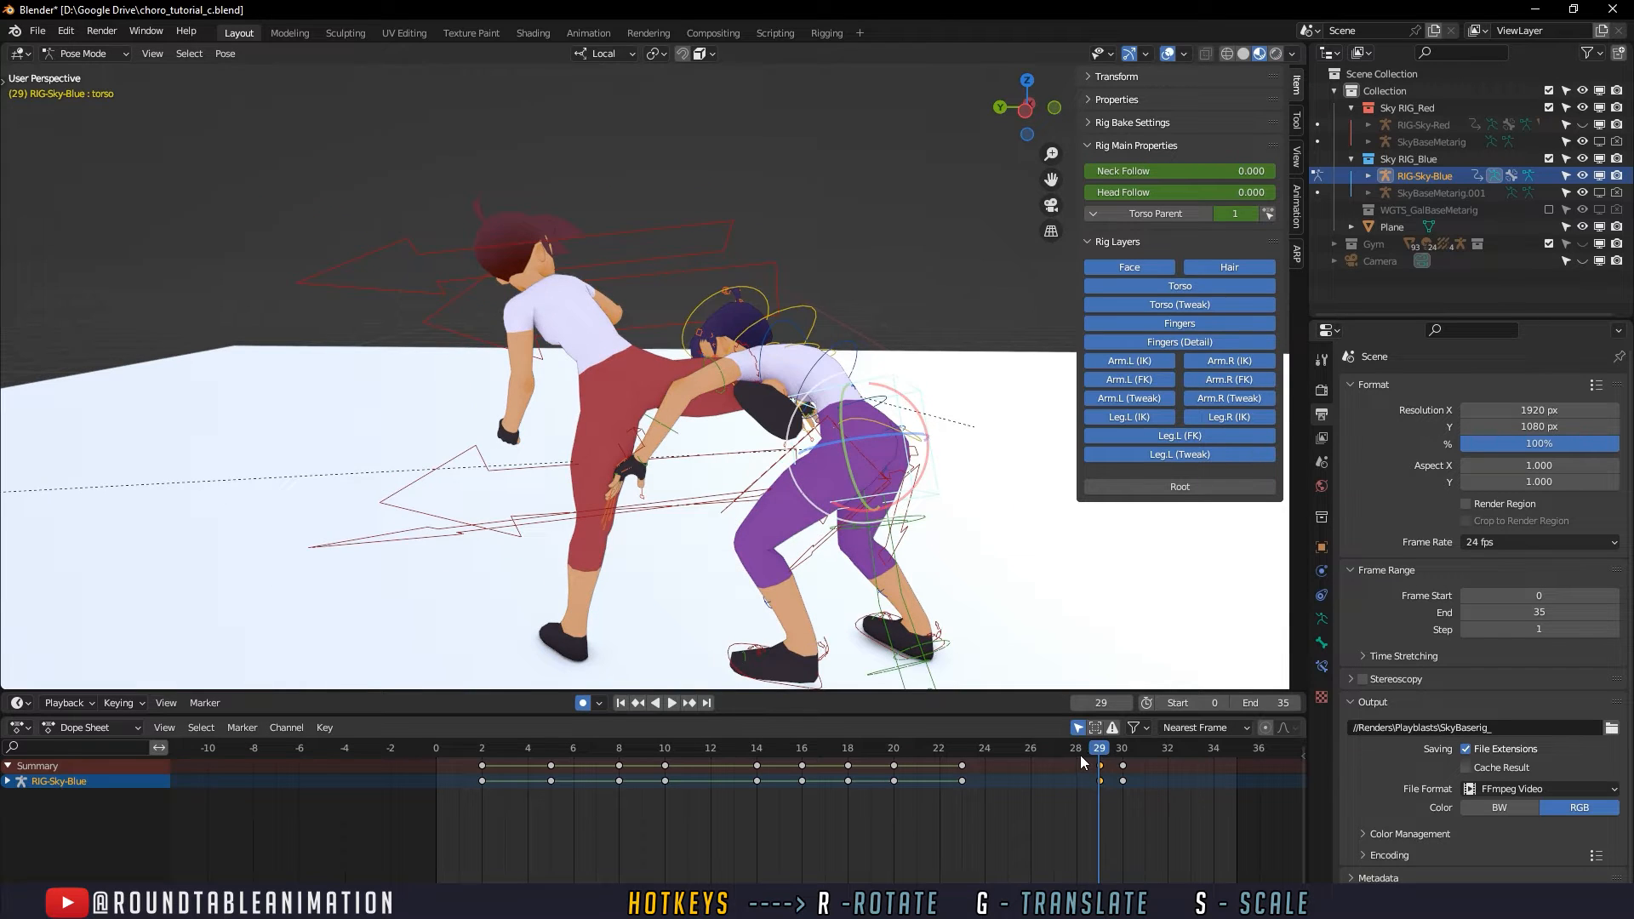
{"action": "key", "text": "space"}
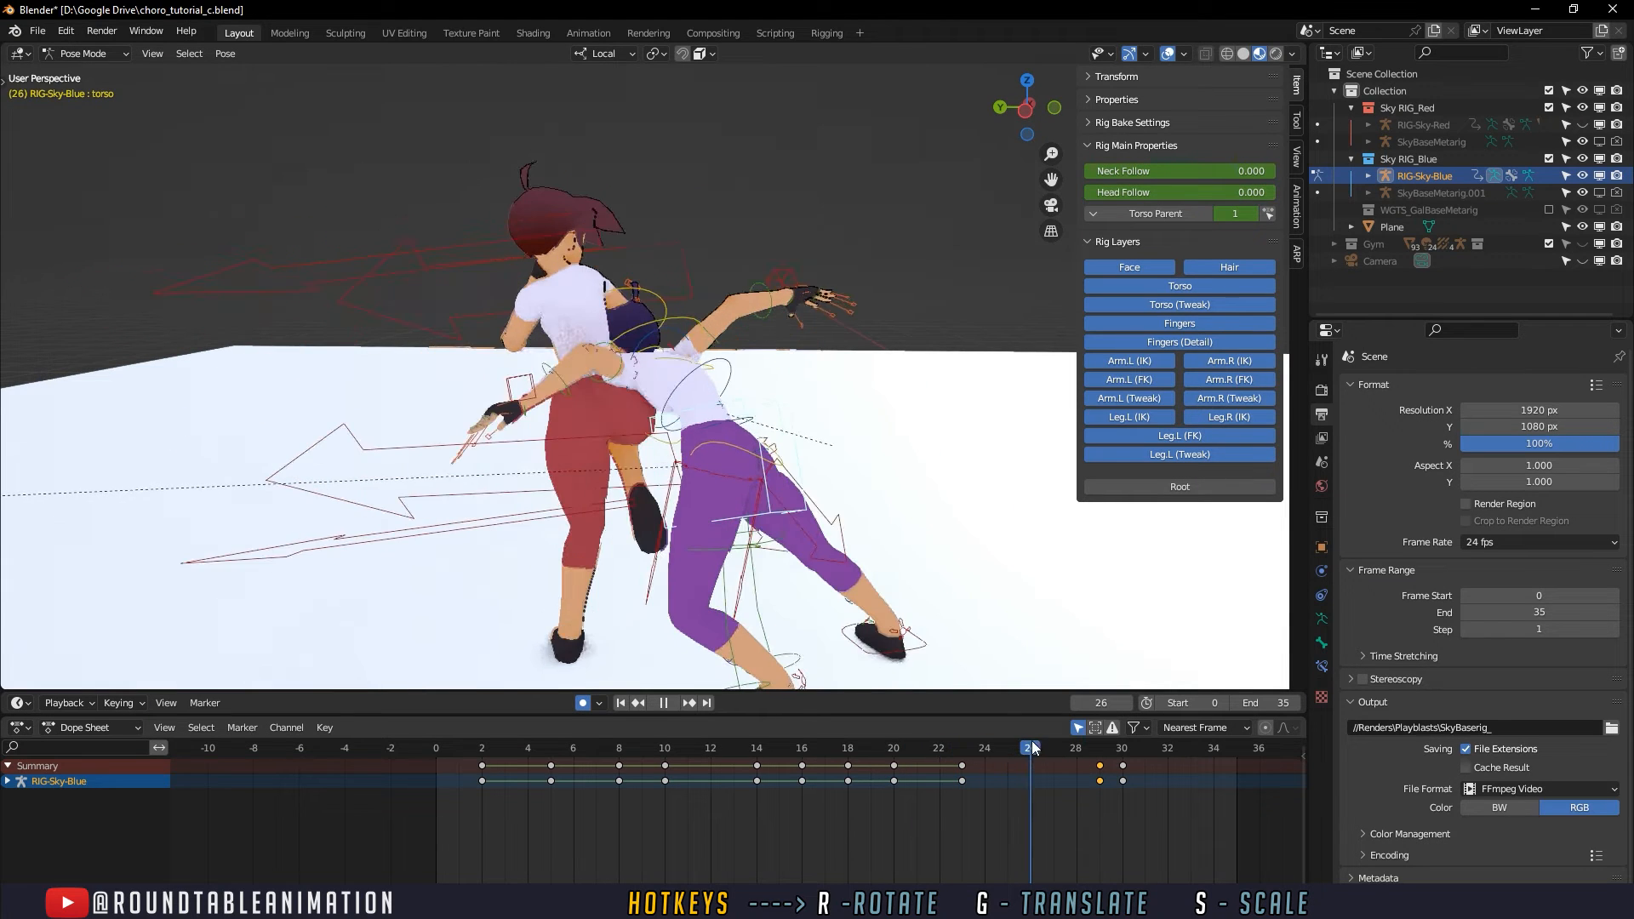
{"action": "left_click_drag", "start_coordinate": [1035, 748], "coordinate": [1056, 748]}
{"action": "mouse_move", "coordinate": [1007, 632]}
{"action": "middle_mouse_down"}
{"action": "mouse_move", "coordinate": [976, 574]}
{"action": "mouse_move", "coordinate": [979, 619]}
{"action": "middle_mouse_up"}
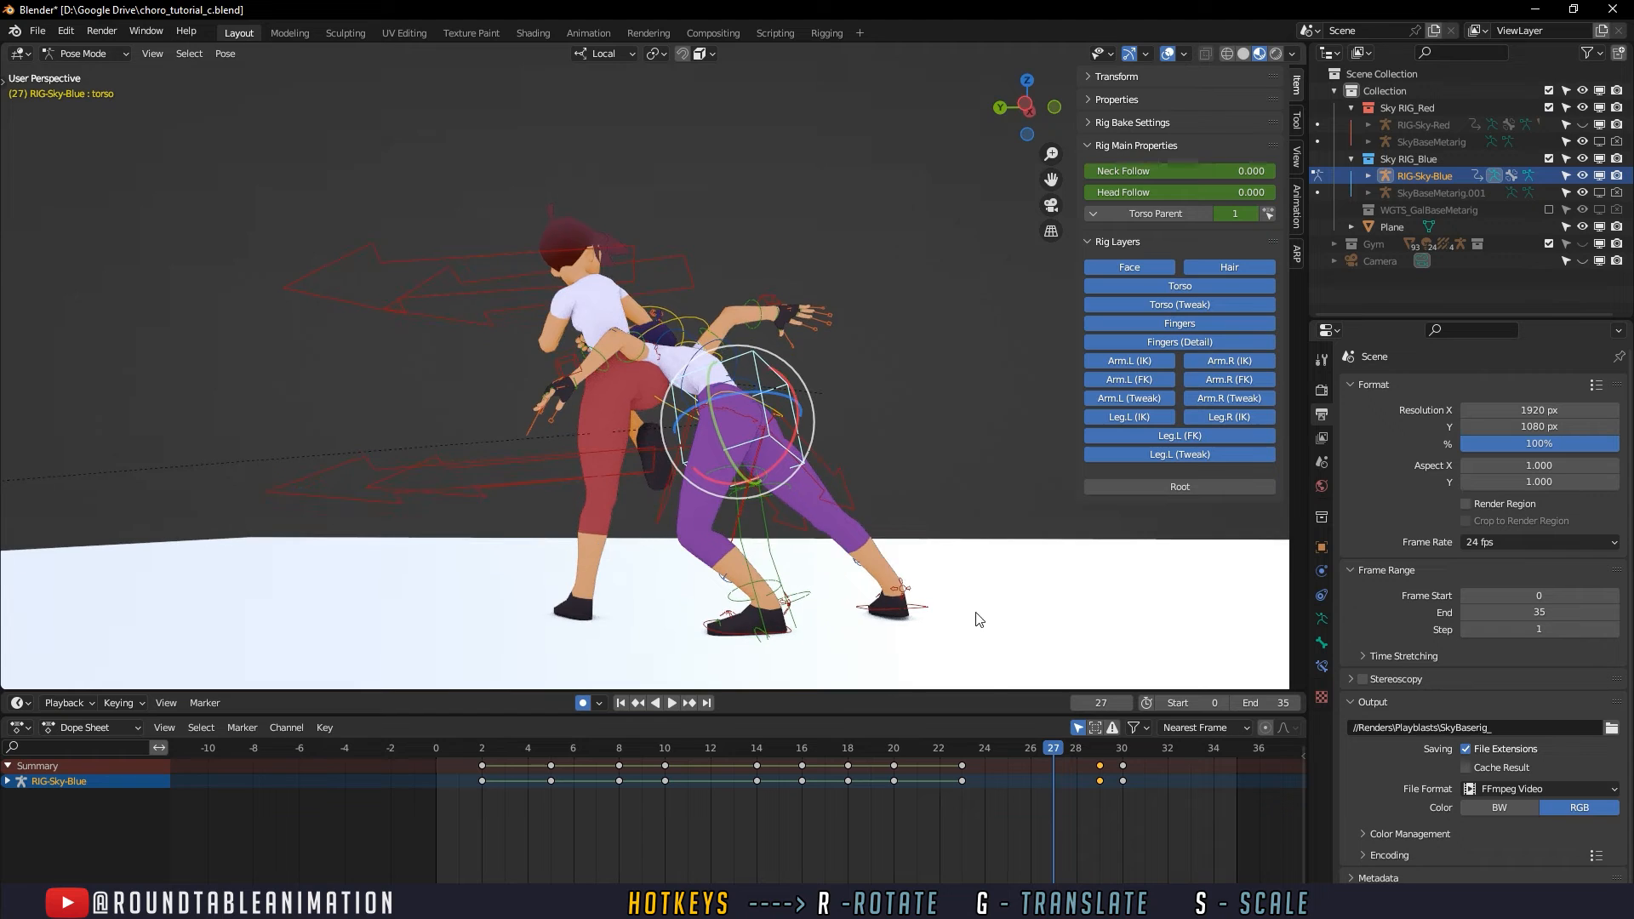
- Move the defender's torso back, away from the attacker, at frame 26 and delete the torso key at frame 23
{"action": "left_click_drag", "start_coordinate": [959, 757], "coordinate": [1042, 759]}
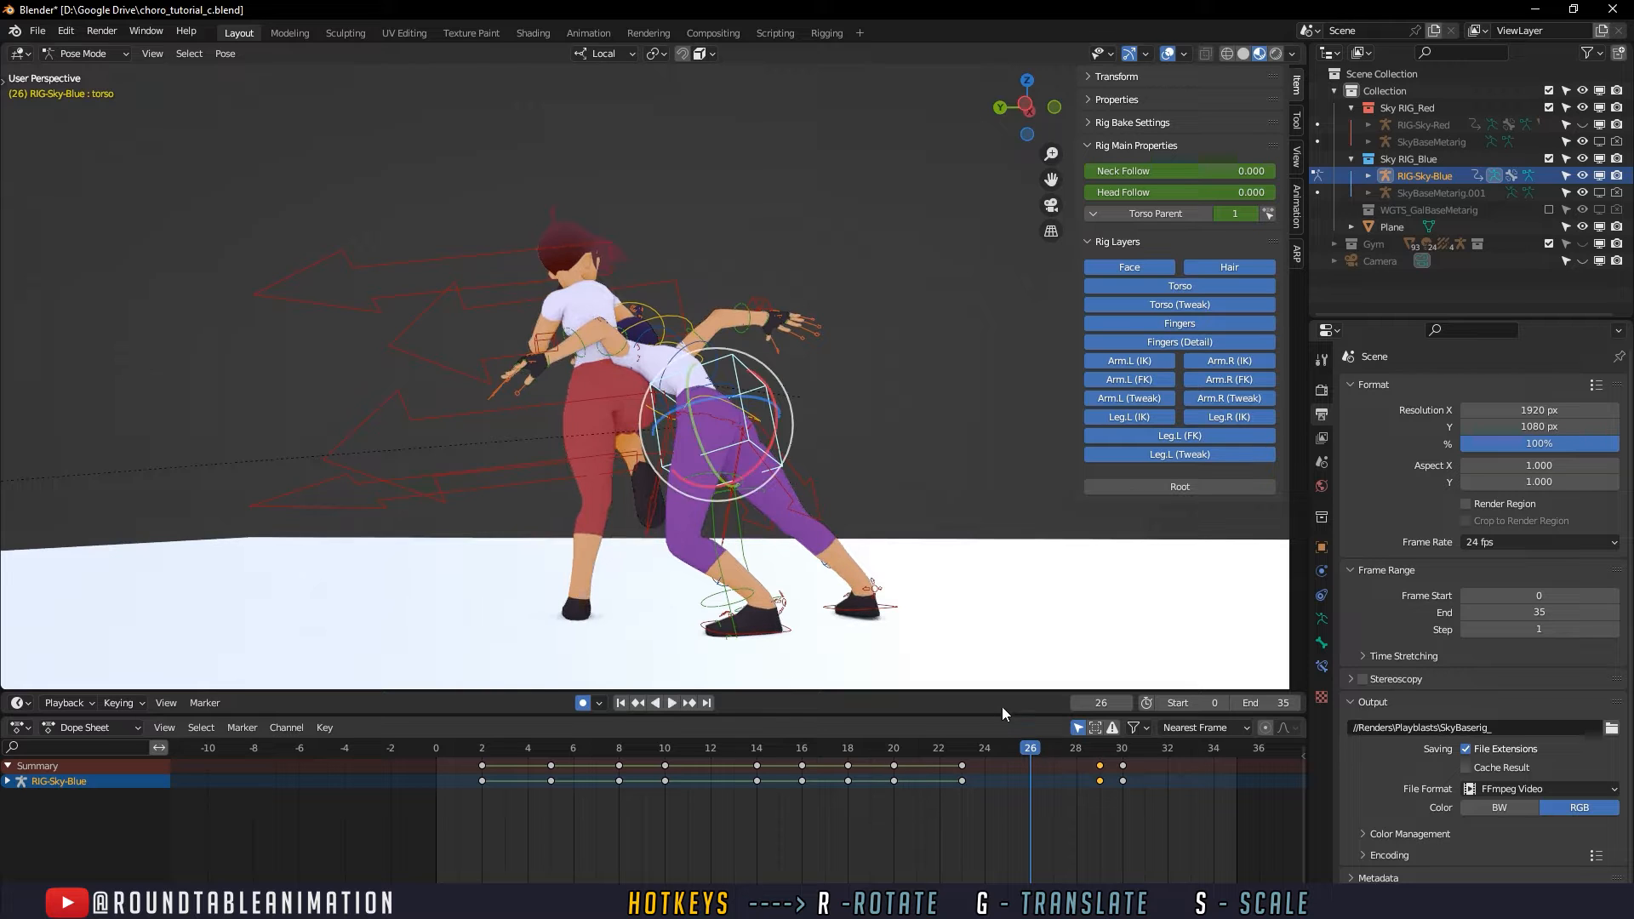
{"action": "key", "text": "g"}
{"action": "left_click", "coordinate": [833, 522]}
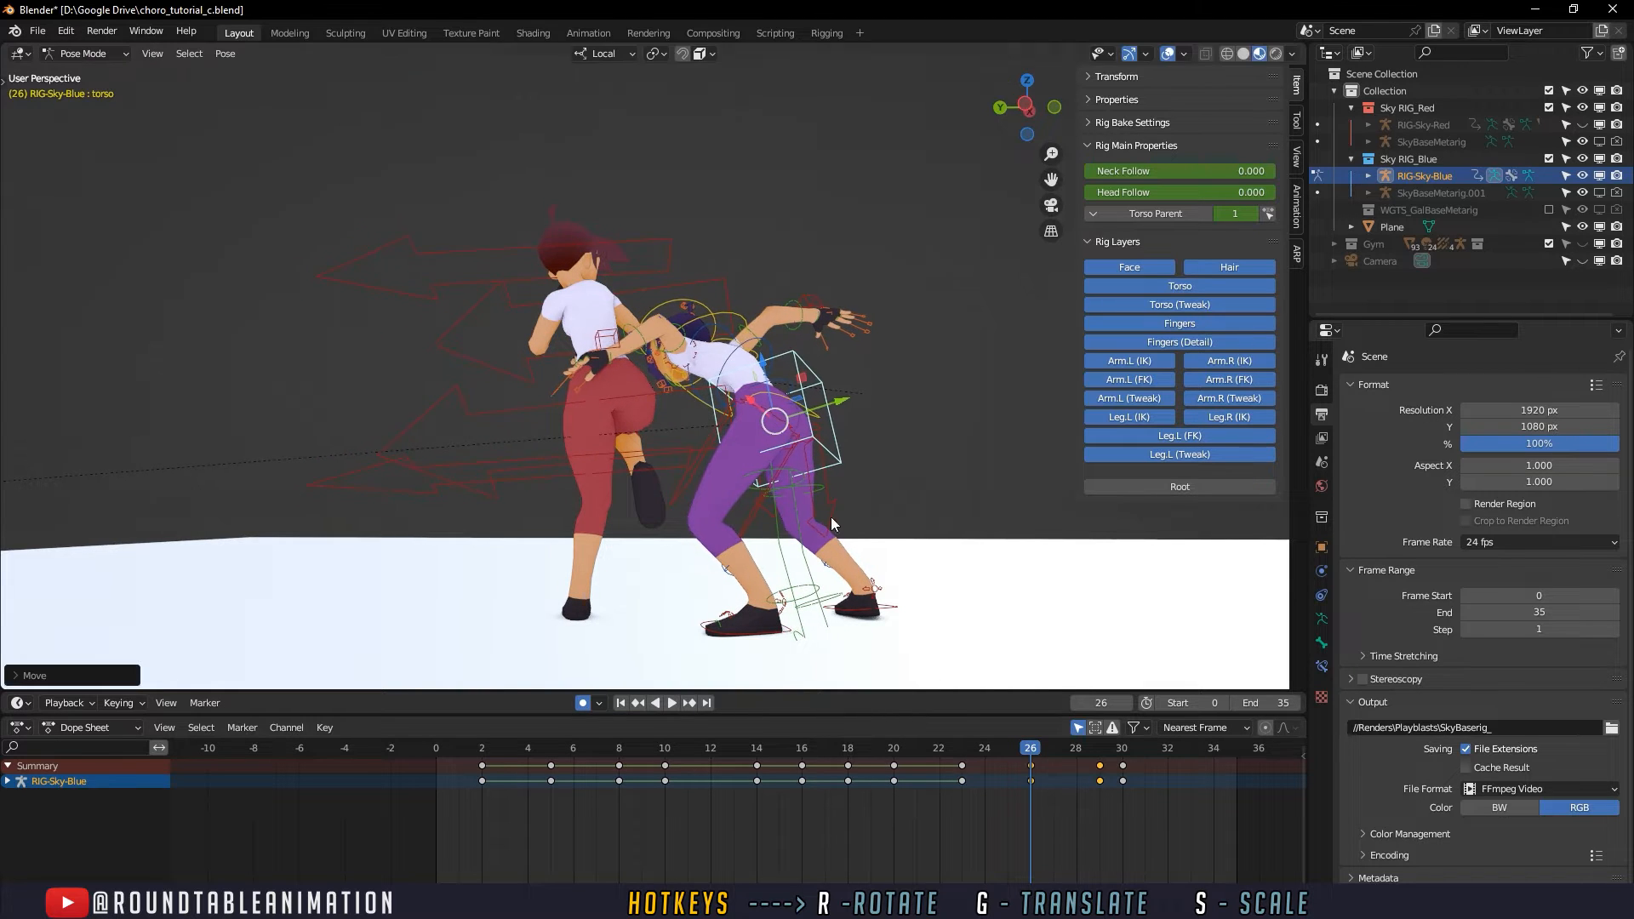
{"action": "left_click_drag", "start_coordinate": [1044, 763], "coordinate": [993, 743]}
{"action": "key", "text": "Delete"}
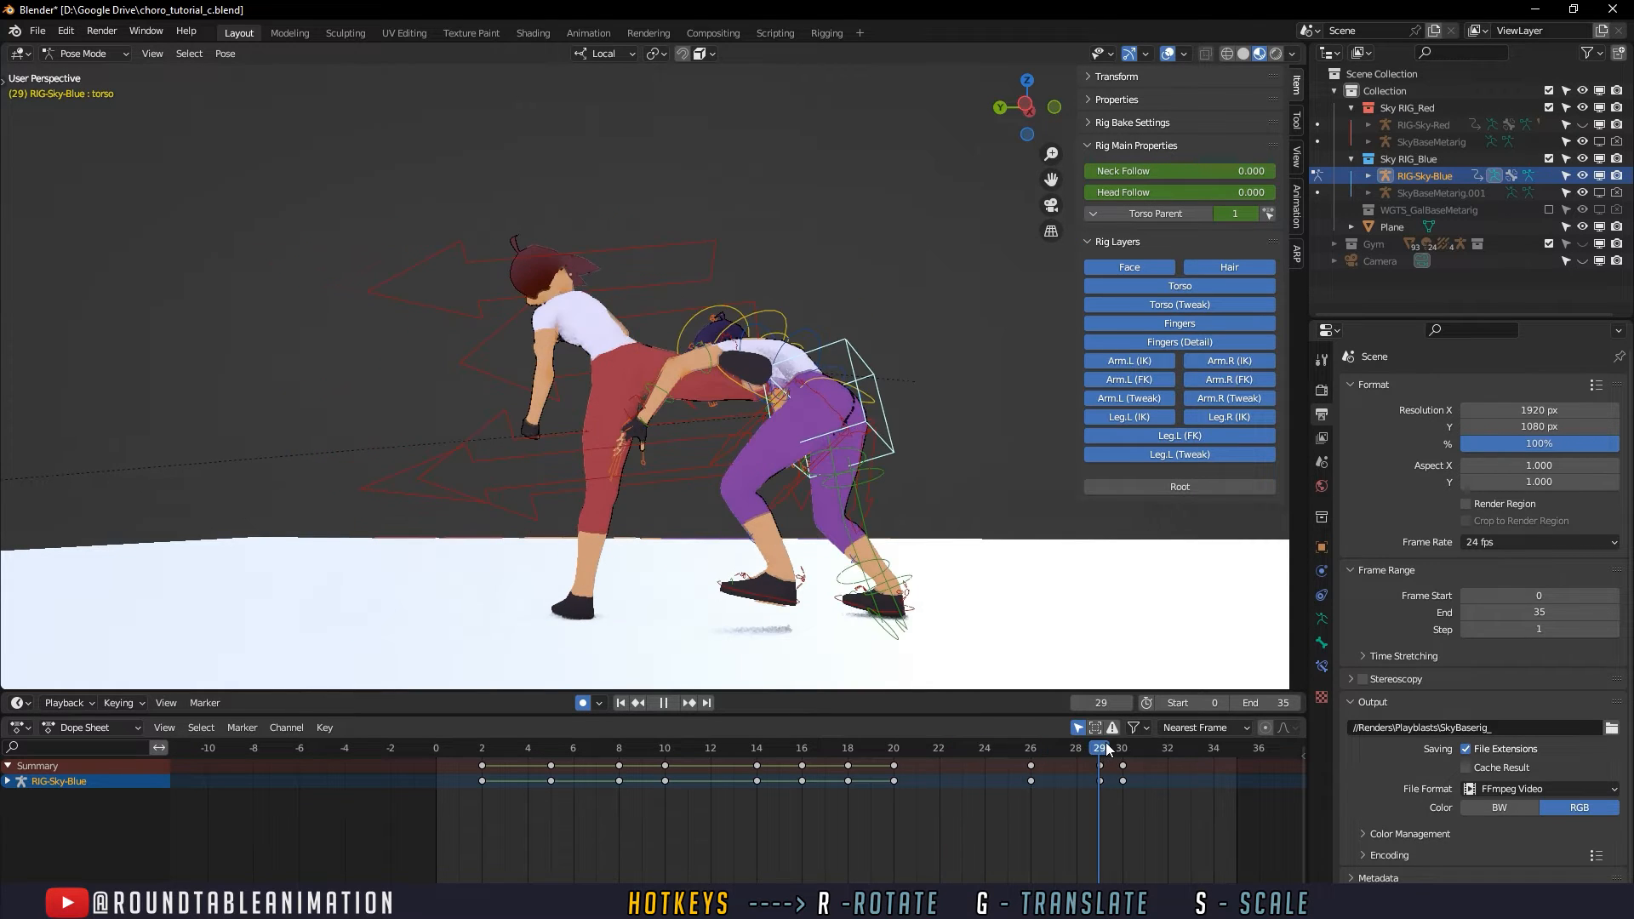
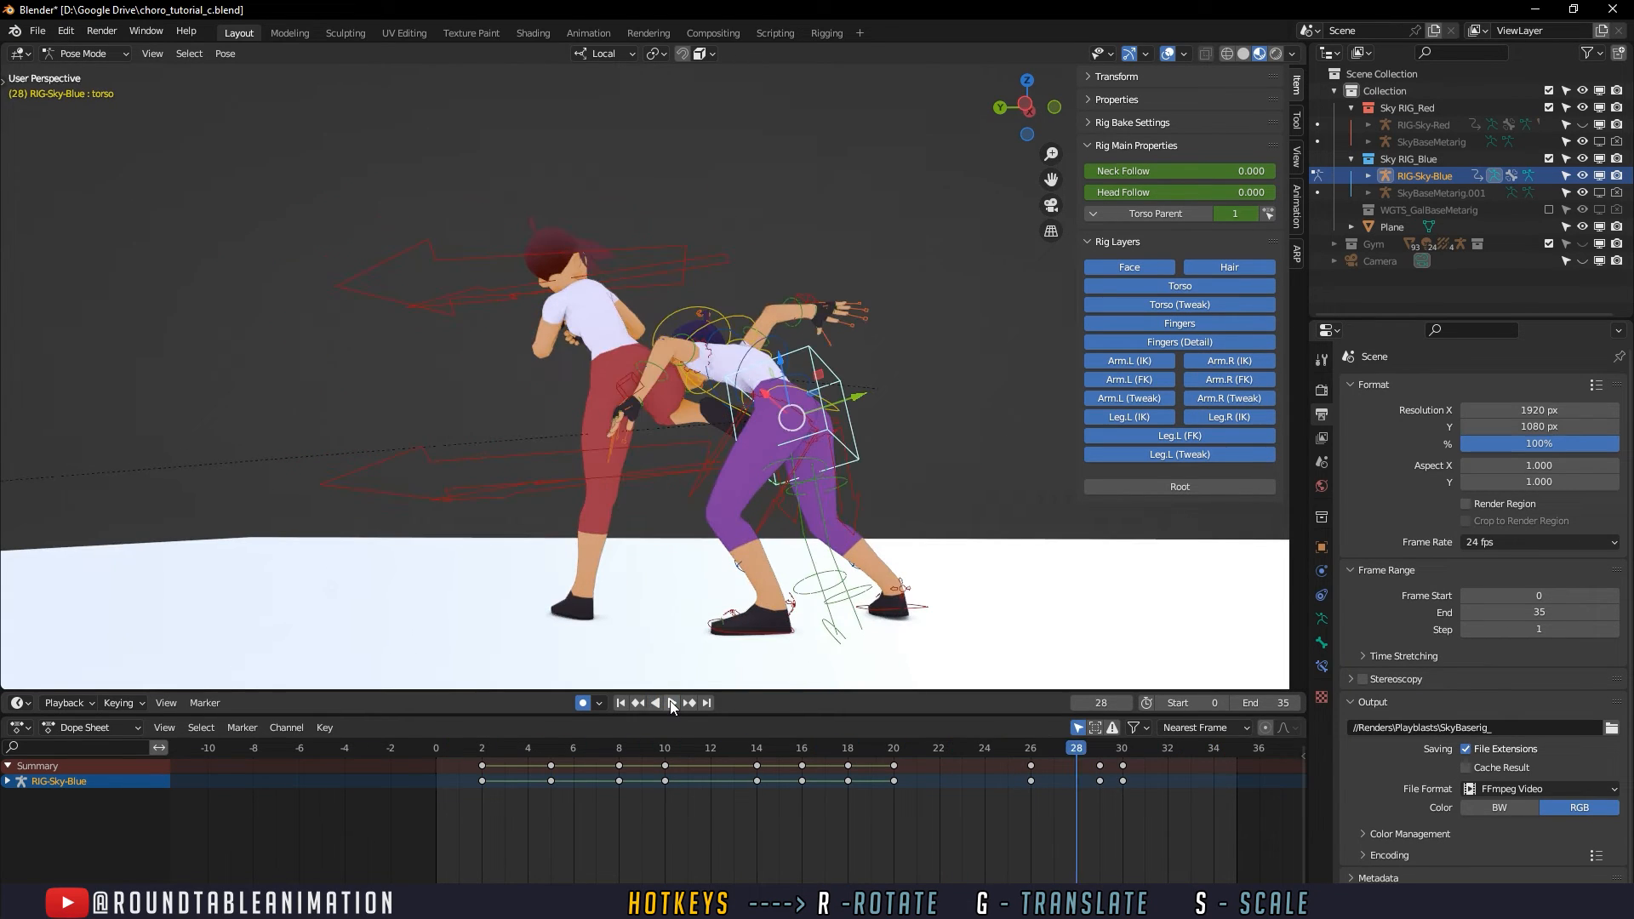
- Play and scrub the fight animation to review the defender's reaction to the kick from both sides
{"action": "left_click", "coordinate": [665, 703]}
{"action": "key", "text": "space"}
{"action": "left_click", "coordinate": [689, 749]}
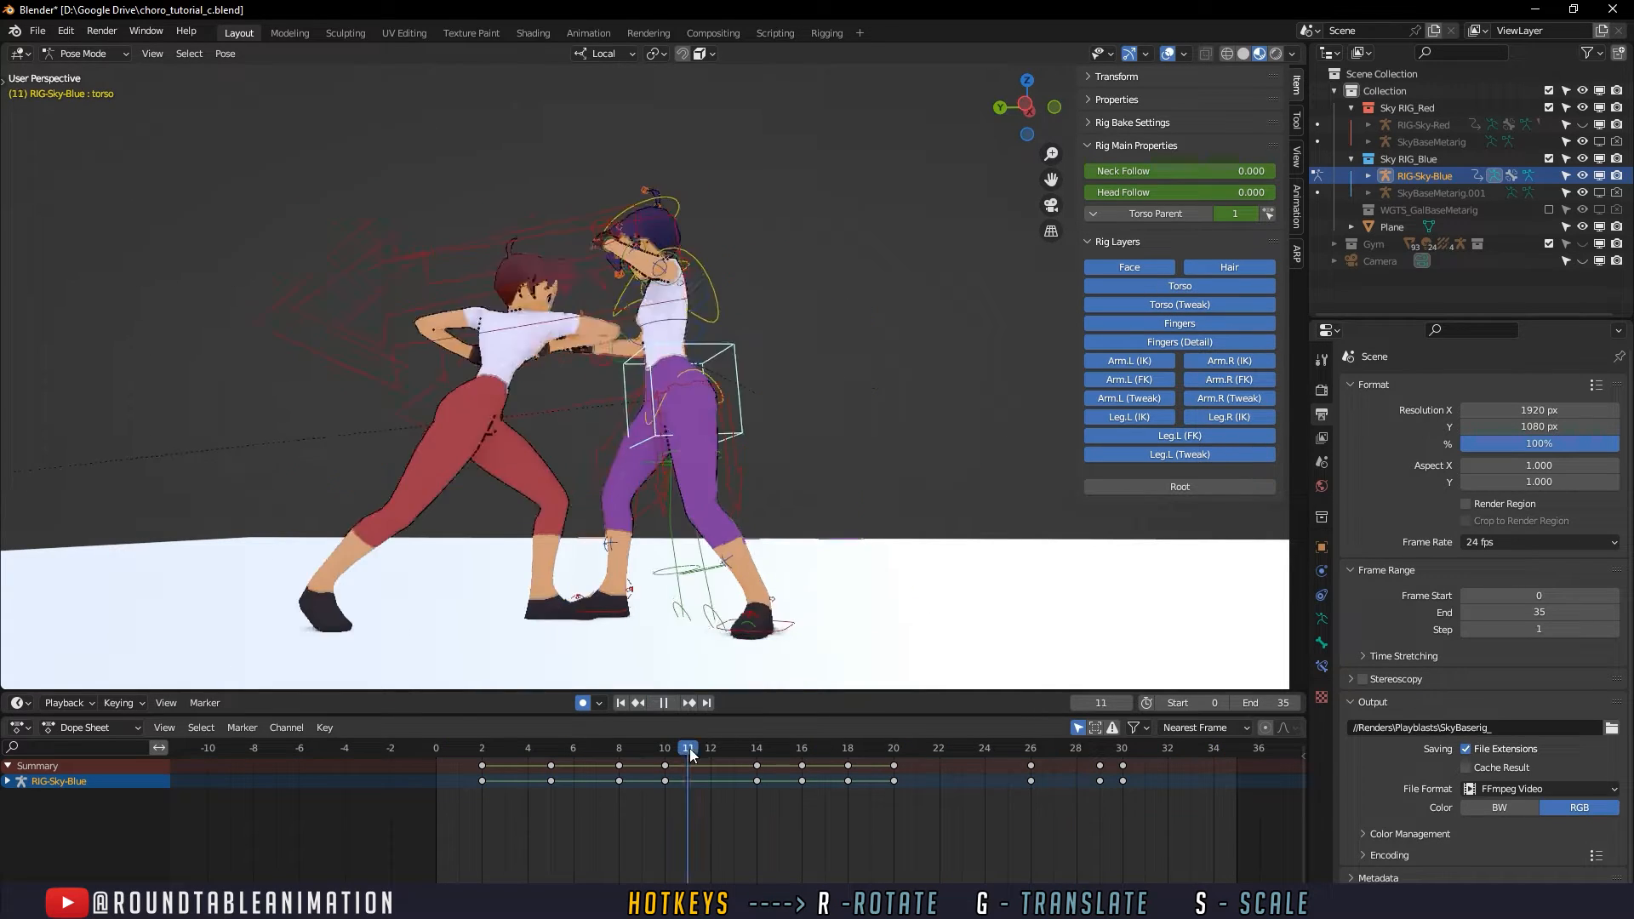
{"action": "left_click_drag", "start_coordinate": [779, 749], "coordinate": [1142, 763]}
{"action": "key", "text": "space"}
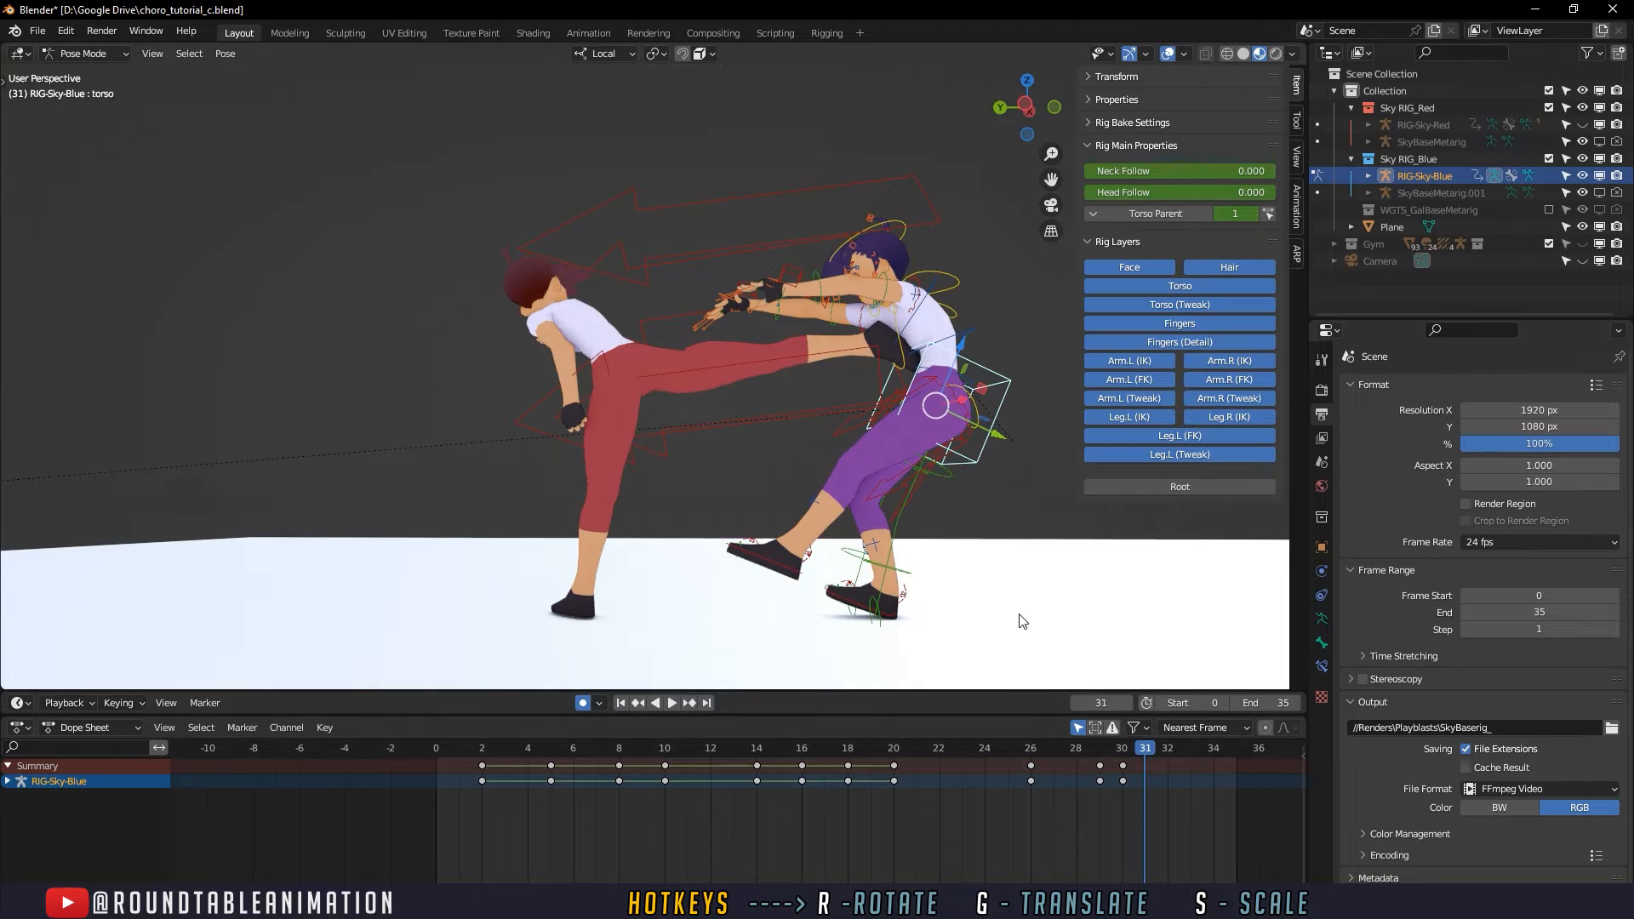
{"action": "scroll", "coordinate": [968, 639], "scroll_direction": "up", "scroll_amount": 2}
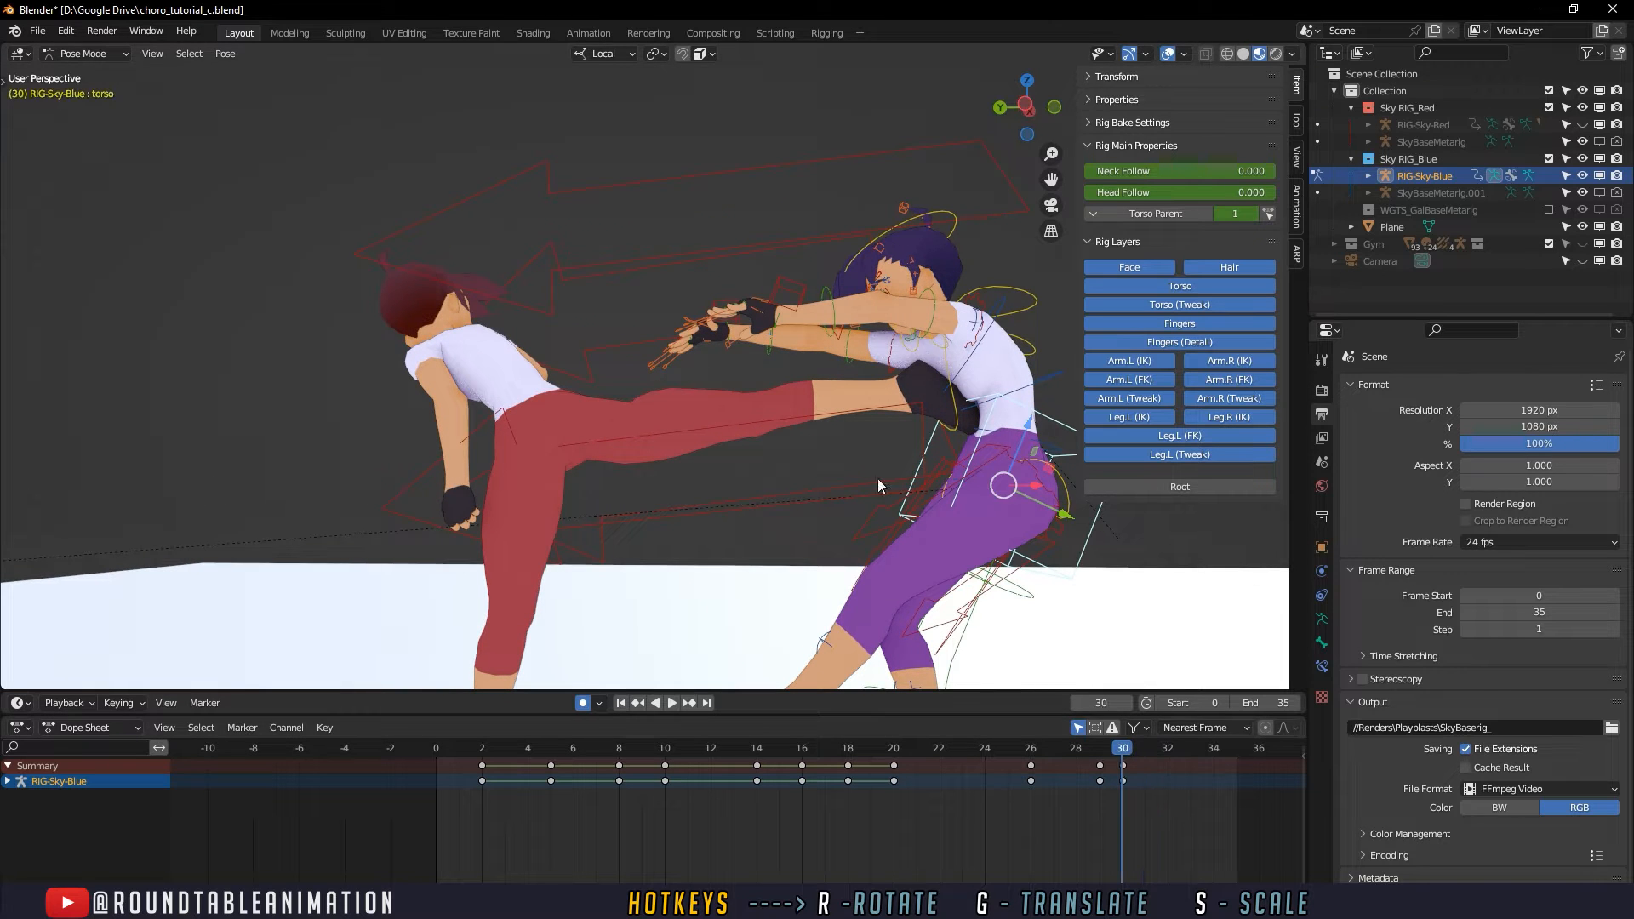
{"action": "scroll", "coordinate": [821, 530], "scroll_direction": "up", "scroll_amount": 3}
{"action": "middle_click_drag", "start_coordinate": [844, 444], "coordinate": [679, 453], "text": "shift"}
{"action": "left_click", "coordinate": [815, 505]}
{"action": "scroll", "coordinate": [911, 536], "scroll_direction": "down", "scroll_amount": 5}
{"action": "left_click", "coordinate": [434, 749]}
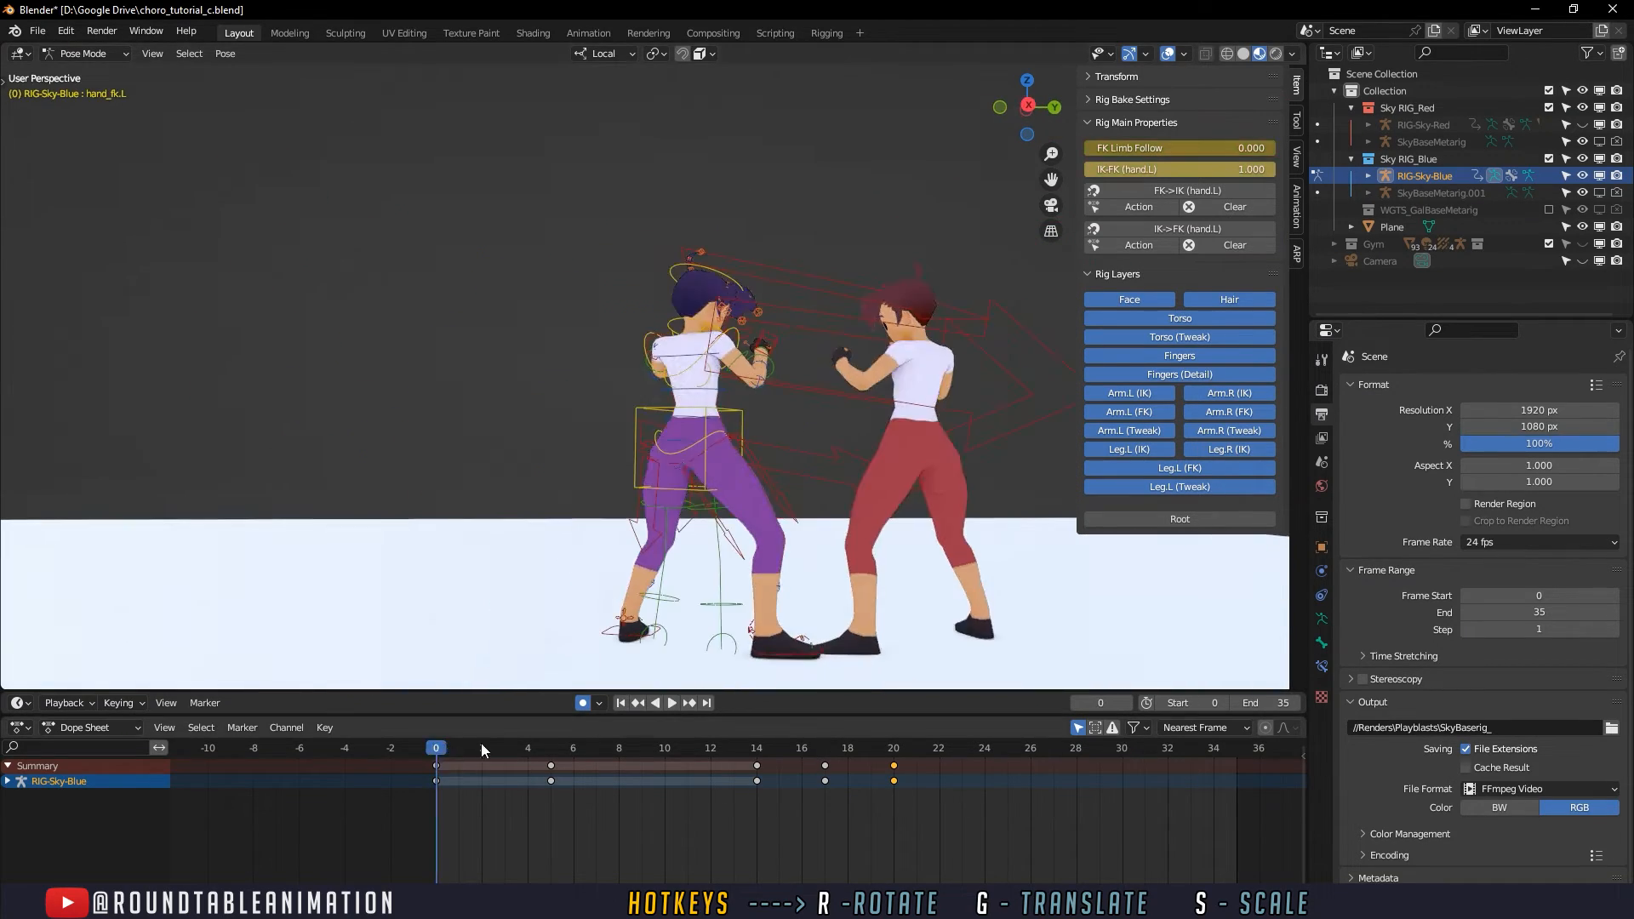
{"action": "left_click", "coordinate": [669, 703]}
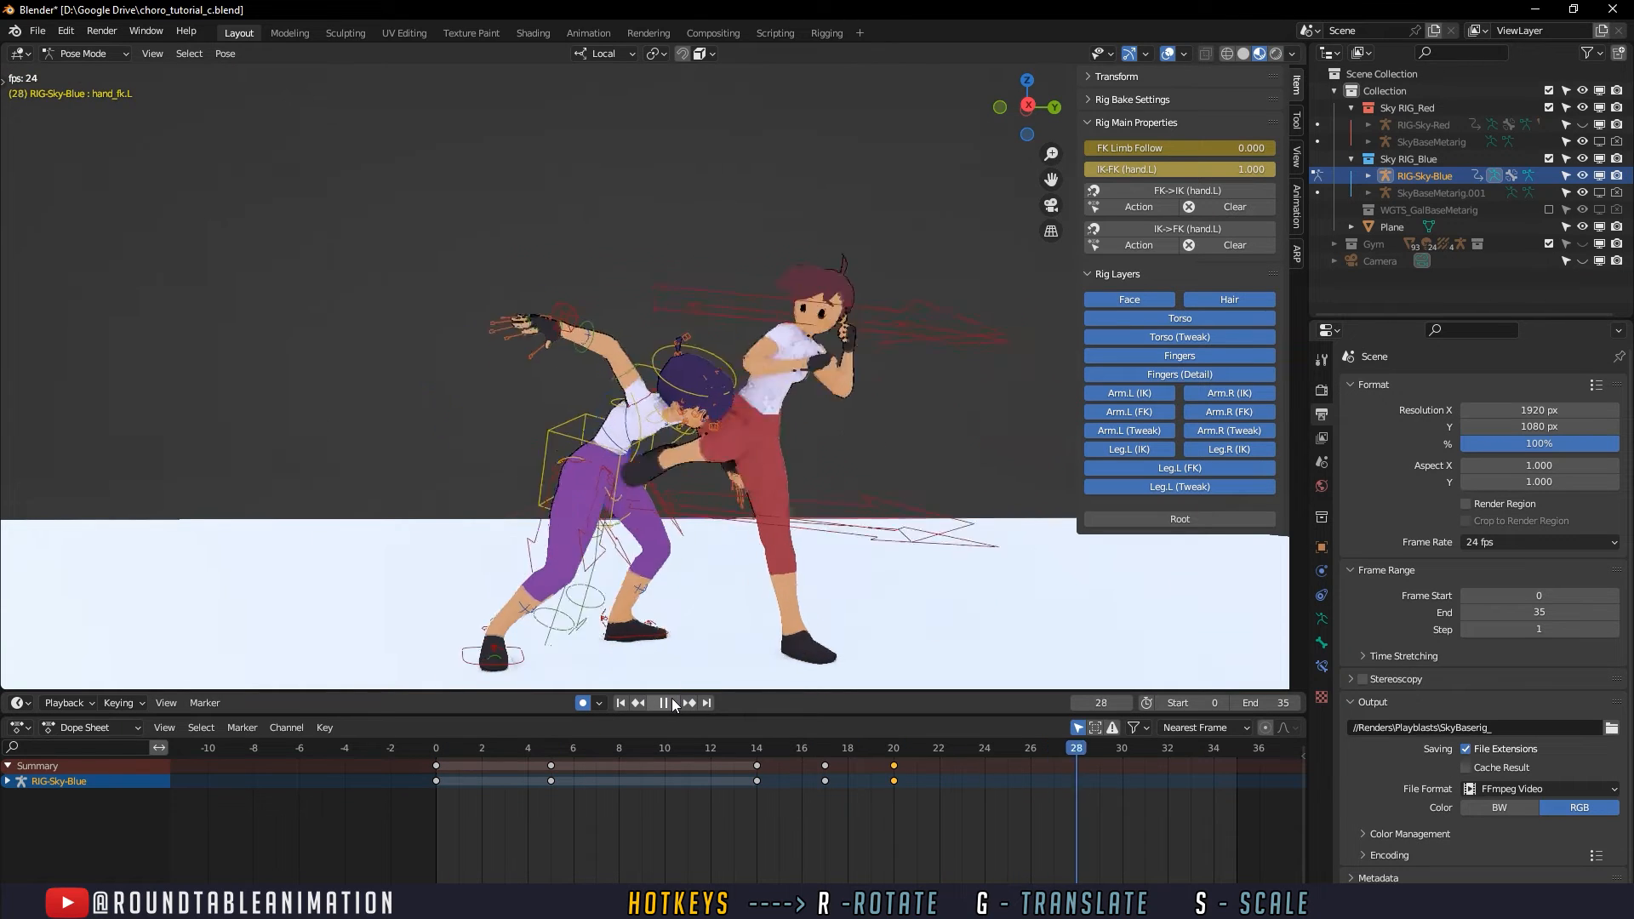
{"action": "key", "text": "space"}
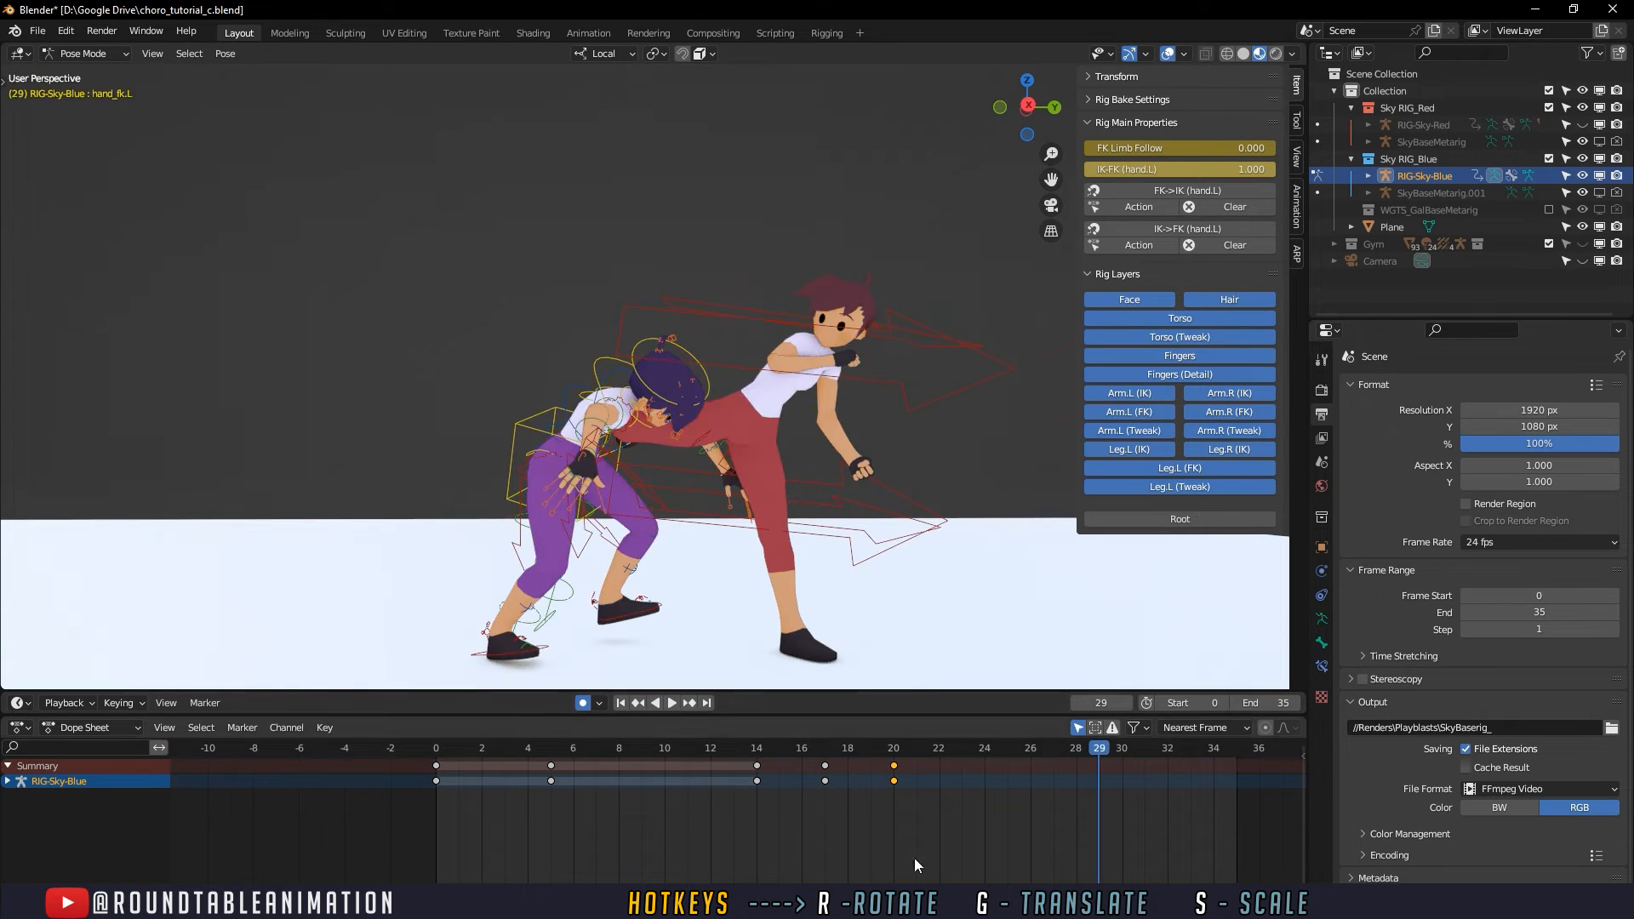
- Rotate the defender's right shoulder and right upper arm at frame 27 to refine the raised arm before the kick lands
{"action": "left_click_drag", "start_coordinate": [919, 750], "coordinate": [1059, 744]}
{"action": "middle_click_drag", "start_coordinate": [762, 545], "coordinate": [600, 447]}
{"action": "scroll", "coordinate": [649, 549], "scroll_direction": "up", "scroll_amount": 2}
{"action": "scroll", "coordinate": [742, 545], "scroll_direction": "up", "scroll_amount": 2}
{"action": "scroll", "coordinate": [735, 504], "scroll_direction": "up", "scroll_amount": 4}
{"action": "left_click", "coordinate": [682, 511]}
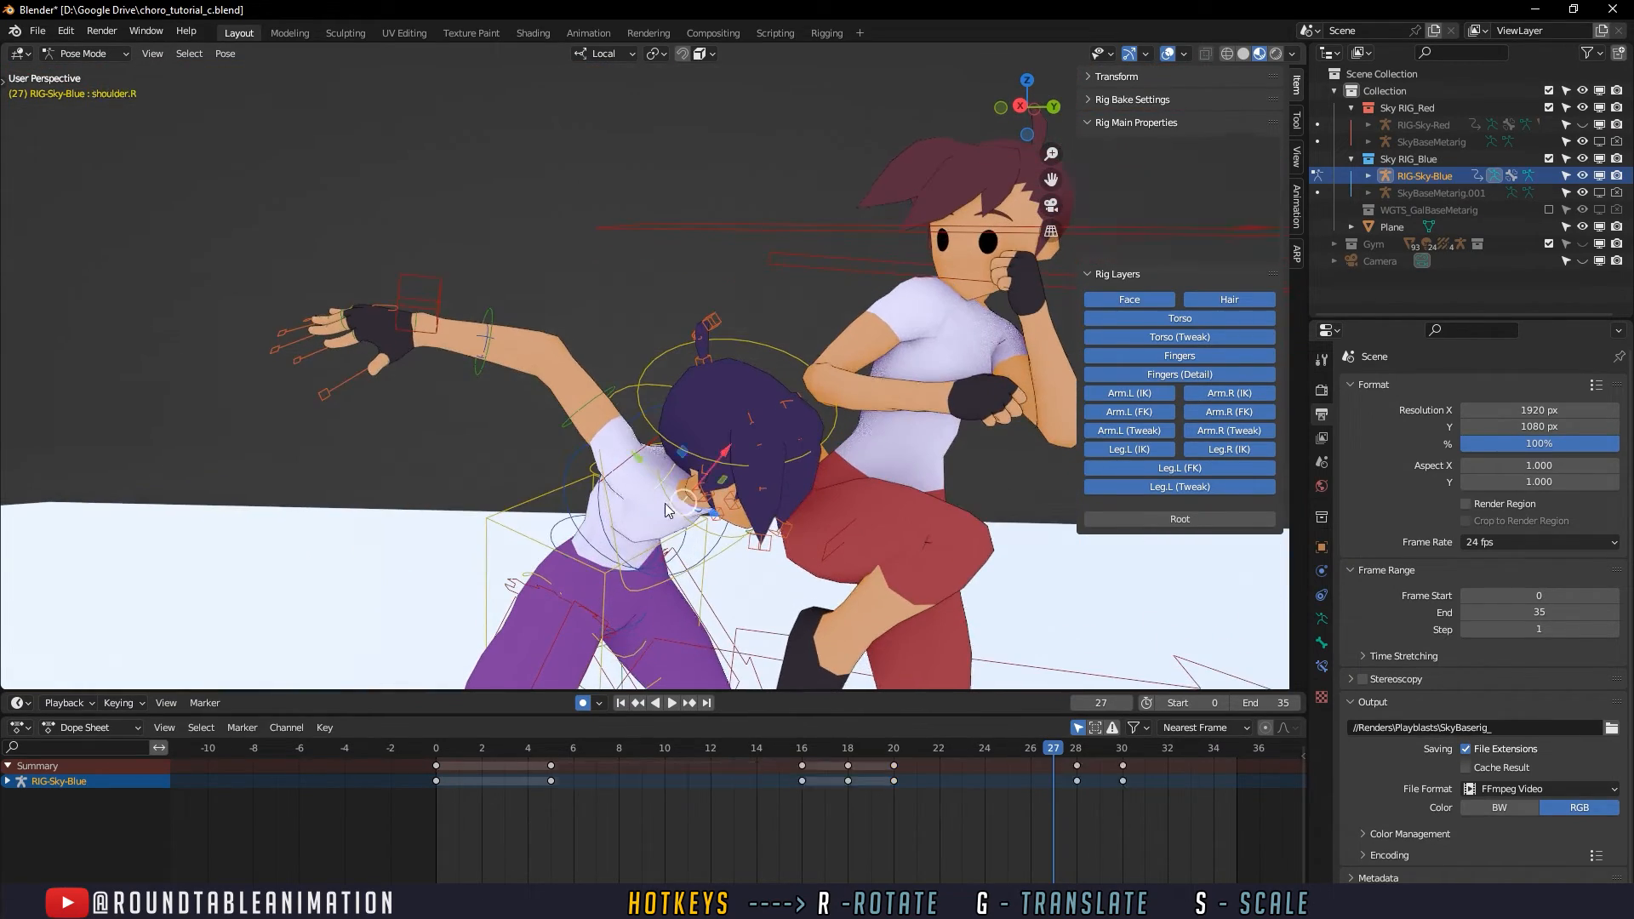
{"action": "left_click_drag", "start_coordinate": [696, 506], "coordinate": [761, 520]}
{"action": "key", "text": "ctrl+z"}
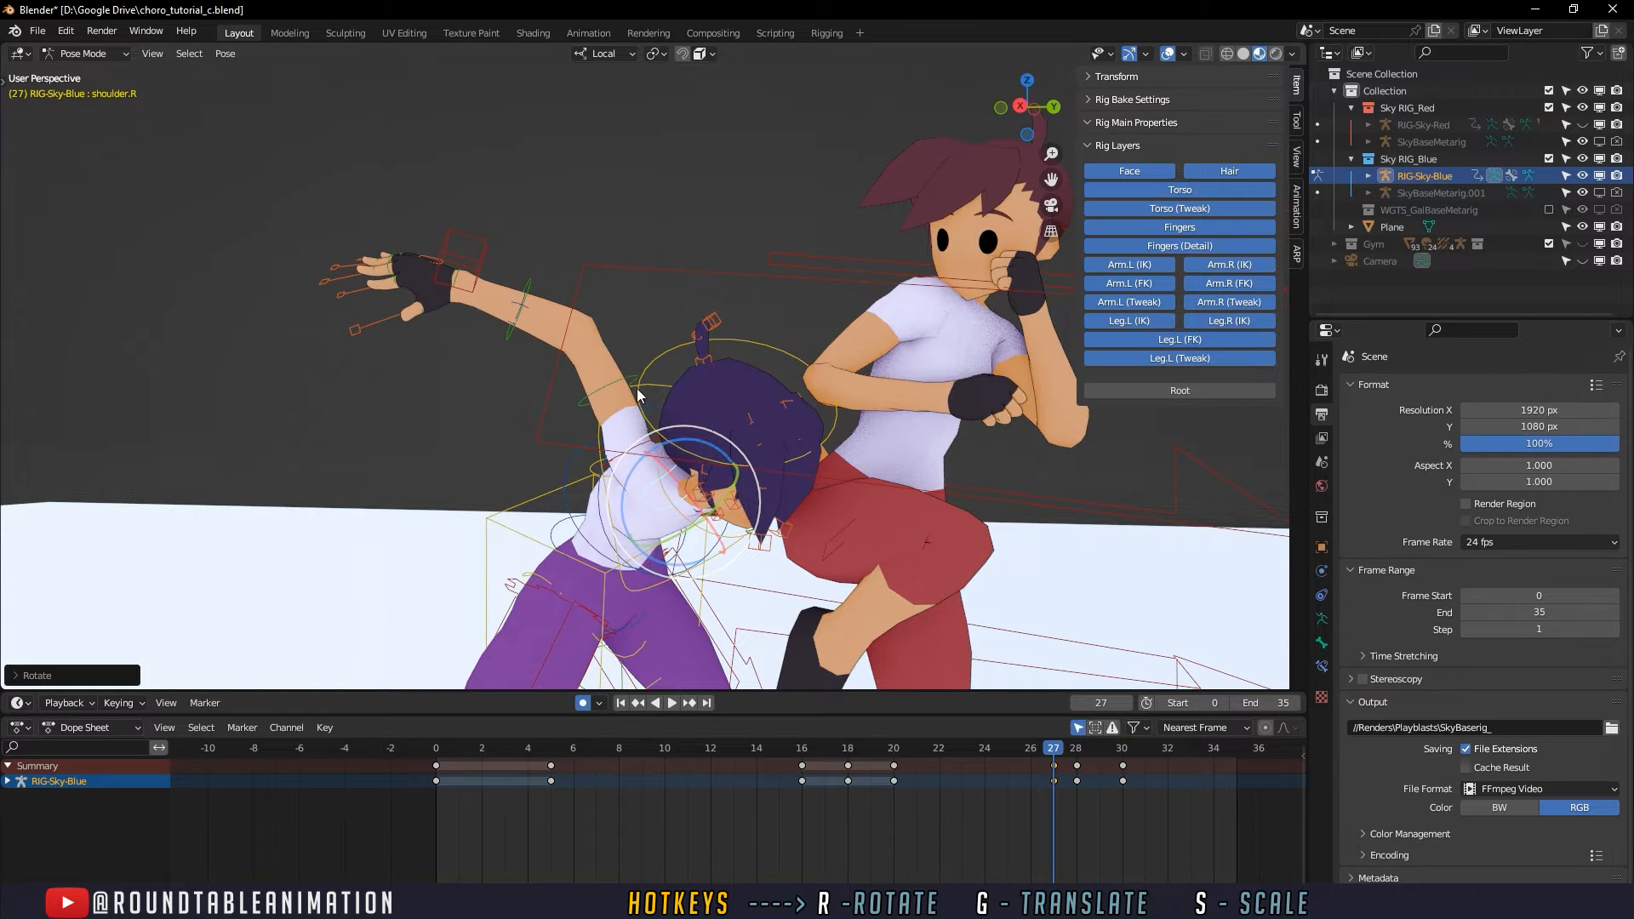
{"action": "left_click", "coordinate": [632, 381]}
{"action": "left_click_drag", "start_coordinate": [717, 444], "coordinate": [719, 376]}
- Adjust the defender's right upper arm and move the right shoulder at frame 28 so the outstretched arm sits lower
{"action": "left_click", "coordinate": [1074, 749]}
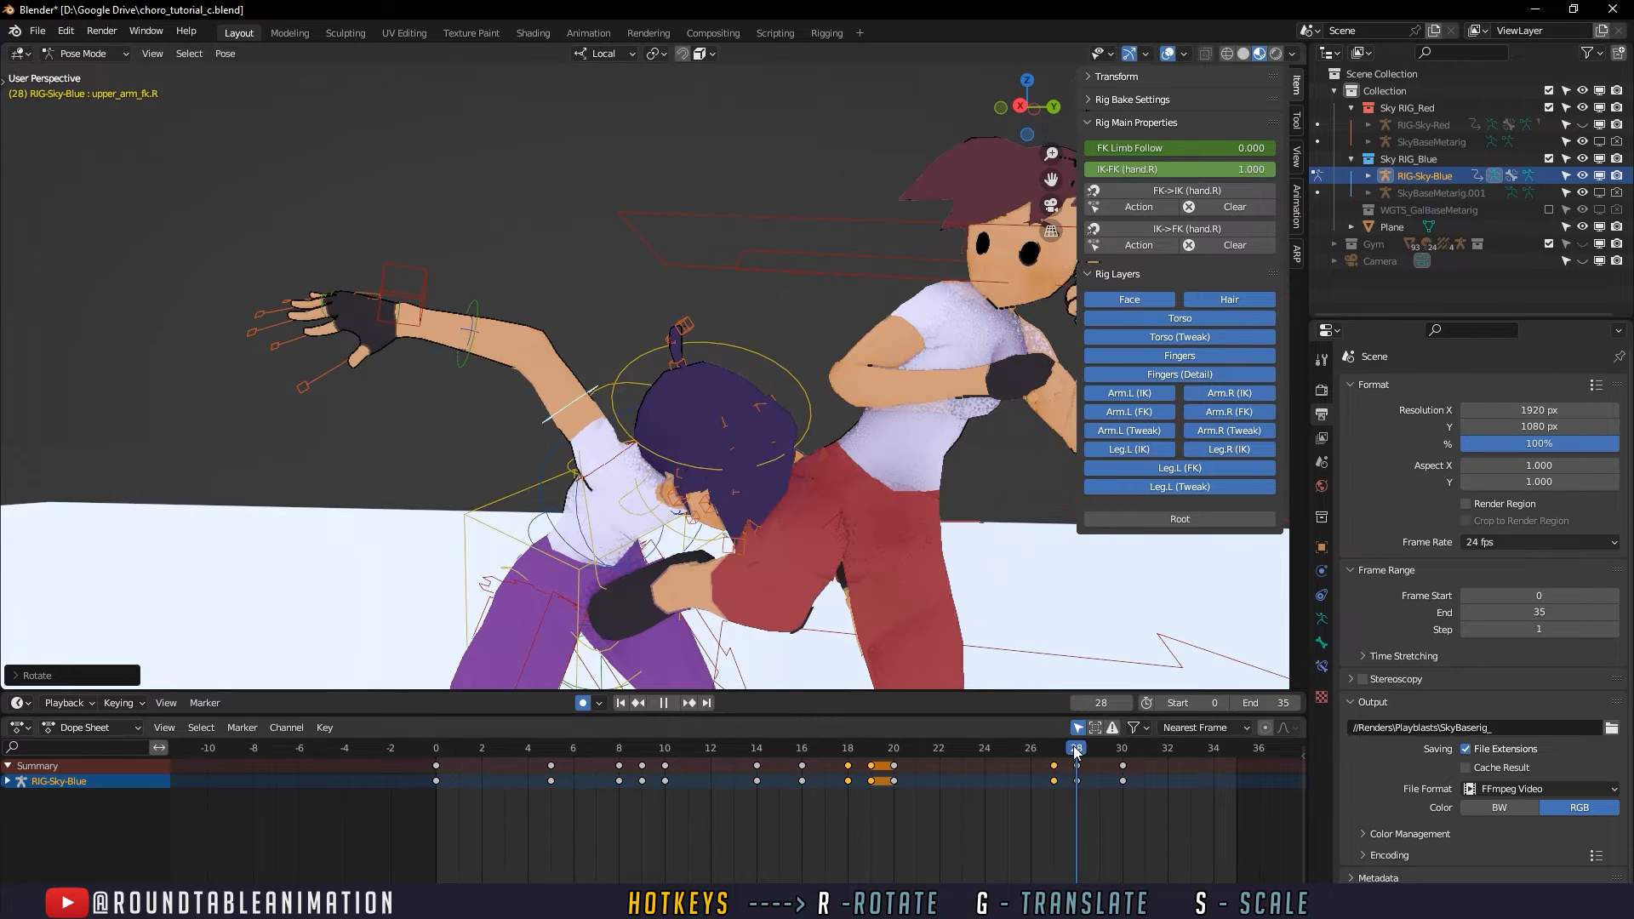
{"action": "key", "text": "Escape"}
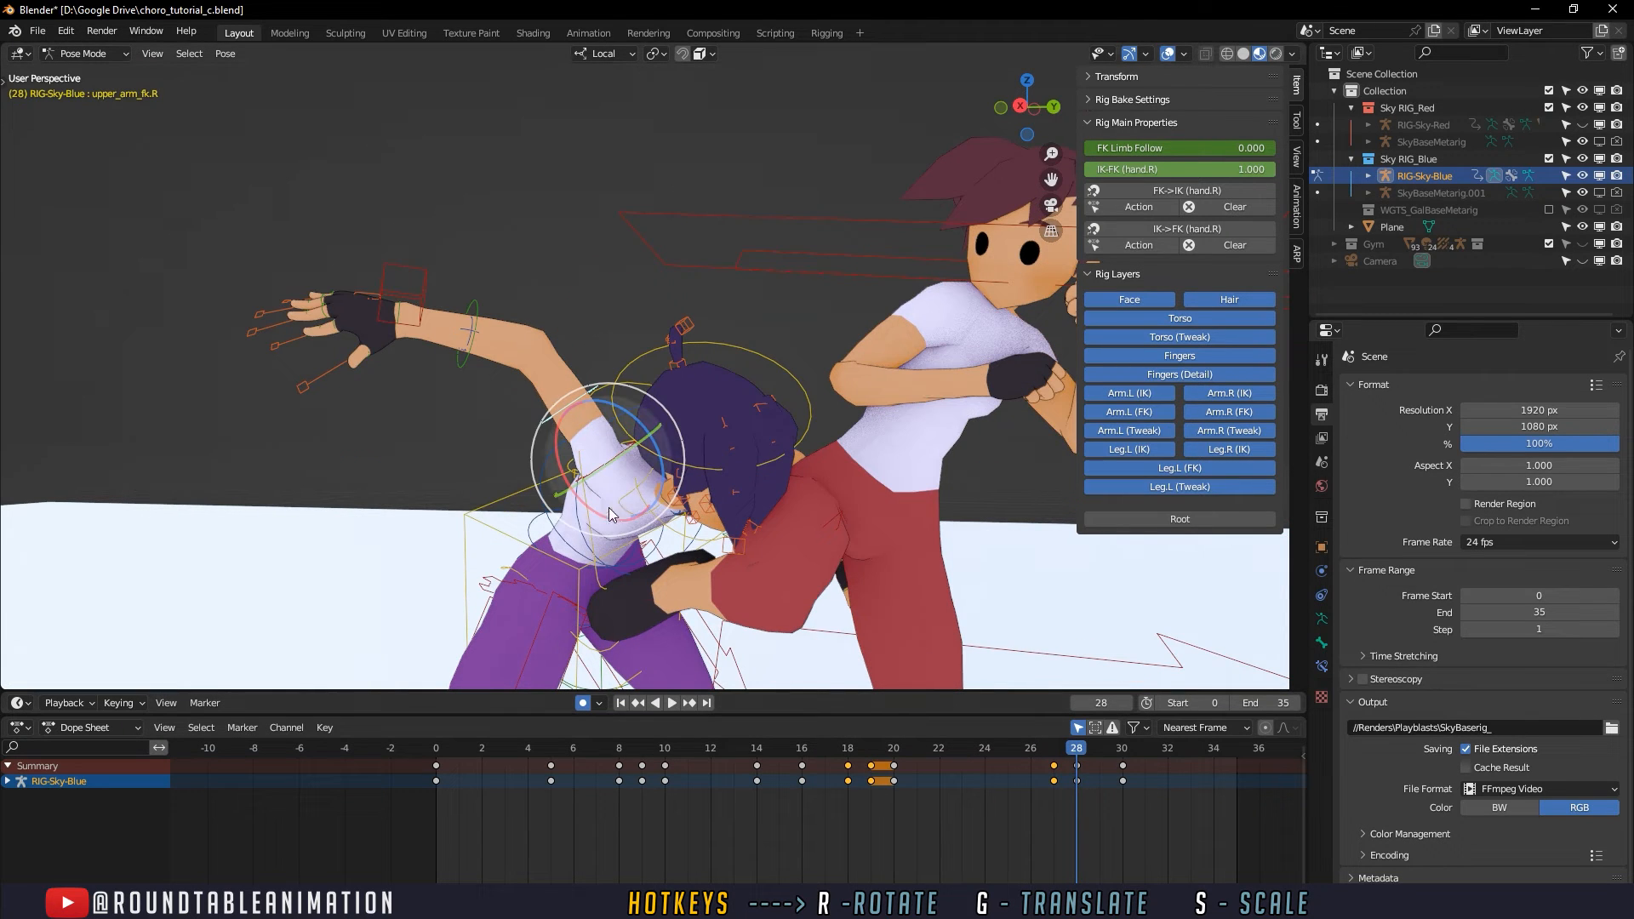
{"action": "left_click", "coordinate": [627, 493]}
{"action": "left_click_drag", "start_coordinate": [713, 501], "coordinate": [723, 503]}
{"action": "left_click", "coordinate": [601, 413]}
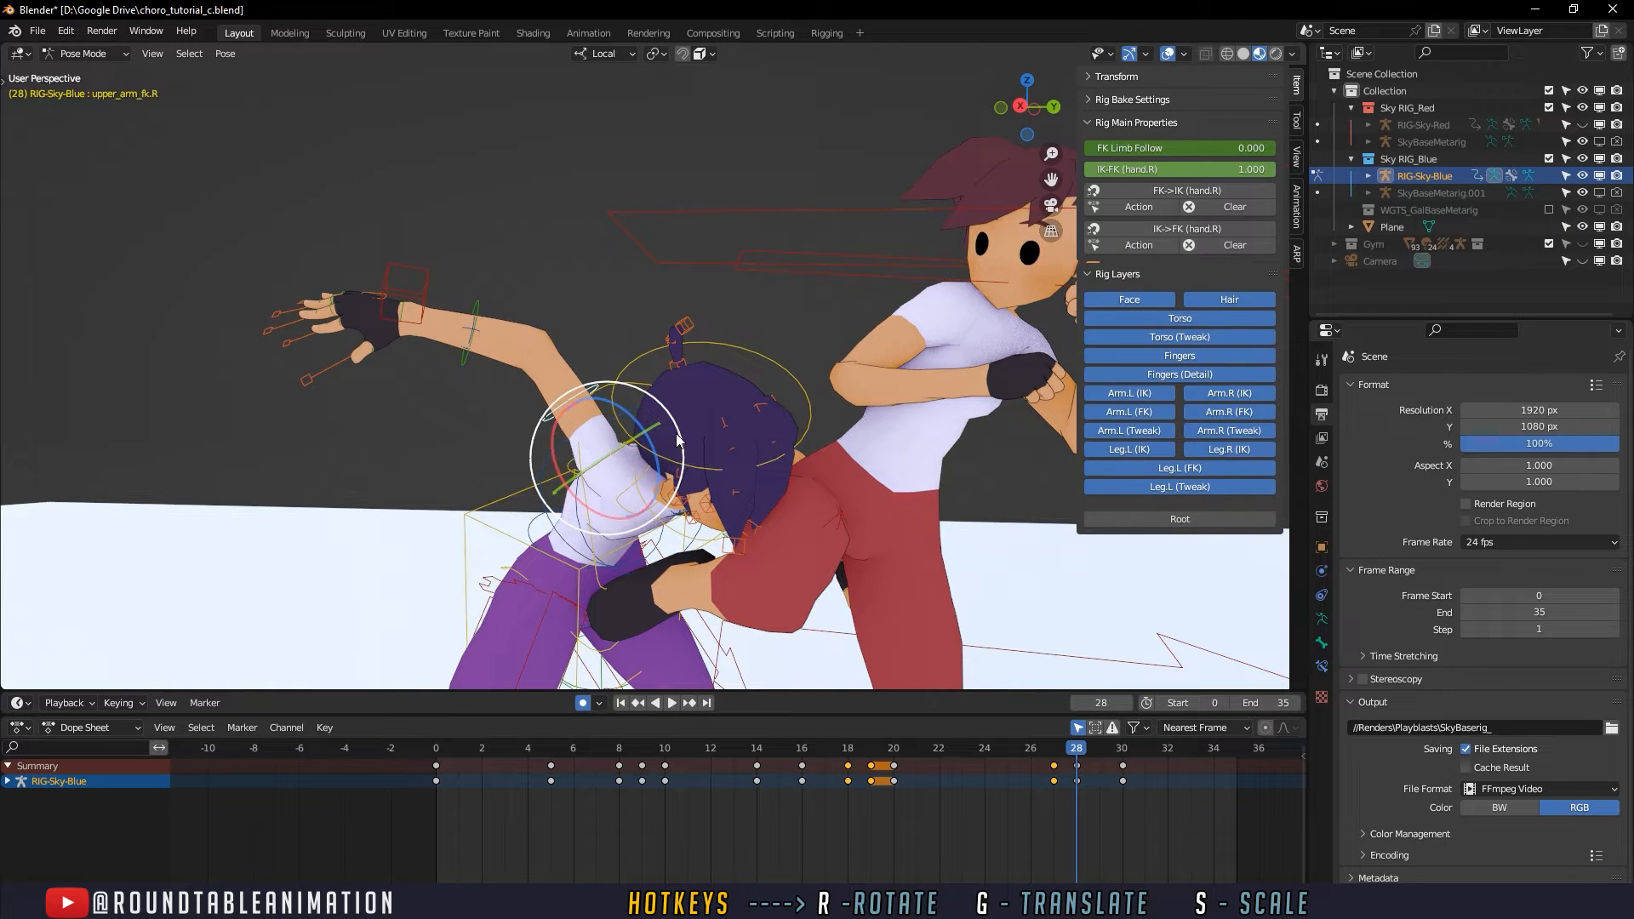
{"action": "left_click_drag", "start_coordinate": [623, 533], "coordinate": [656, 479]}
{"action": "left_click", "coordinate": [635, 509]}
{"action": "key", "text": "g"}
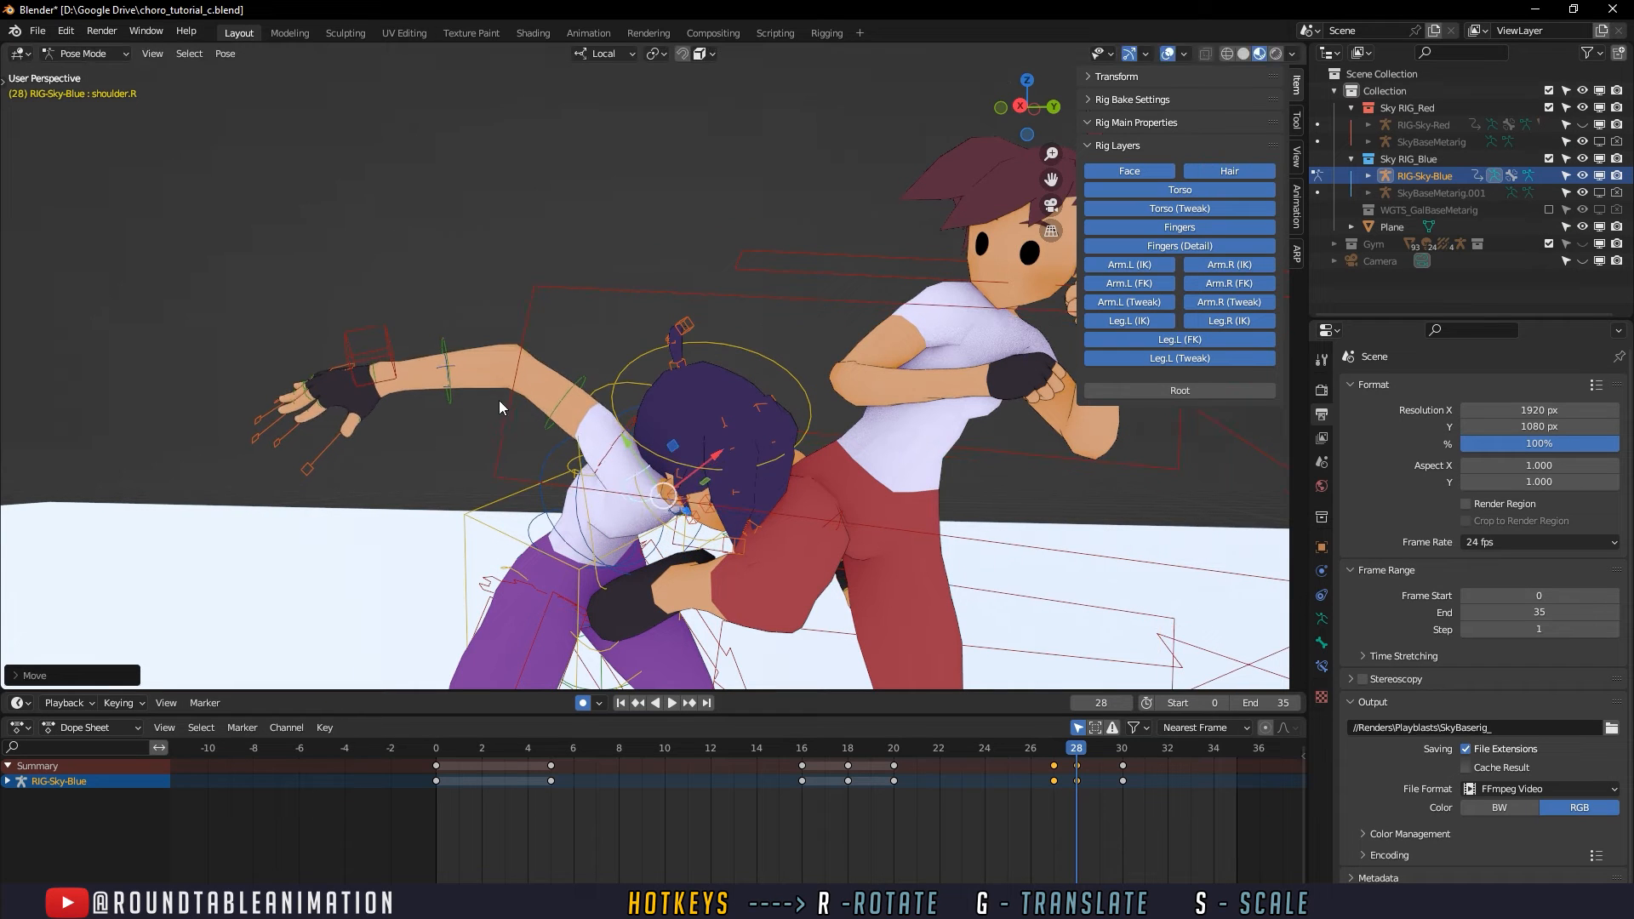
- Rotate the defender's right hand at frame 28 and review the arm motion through the kick
{"action": "left_click", "coordinate": [376, 368]}
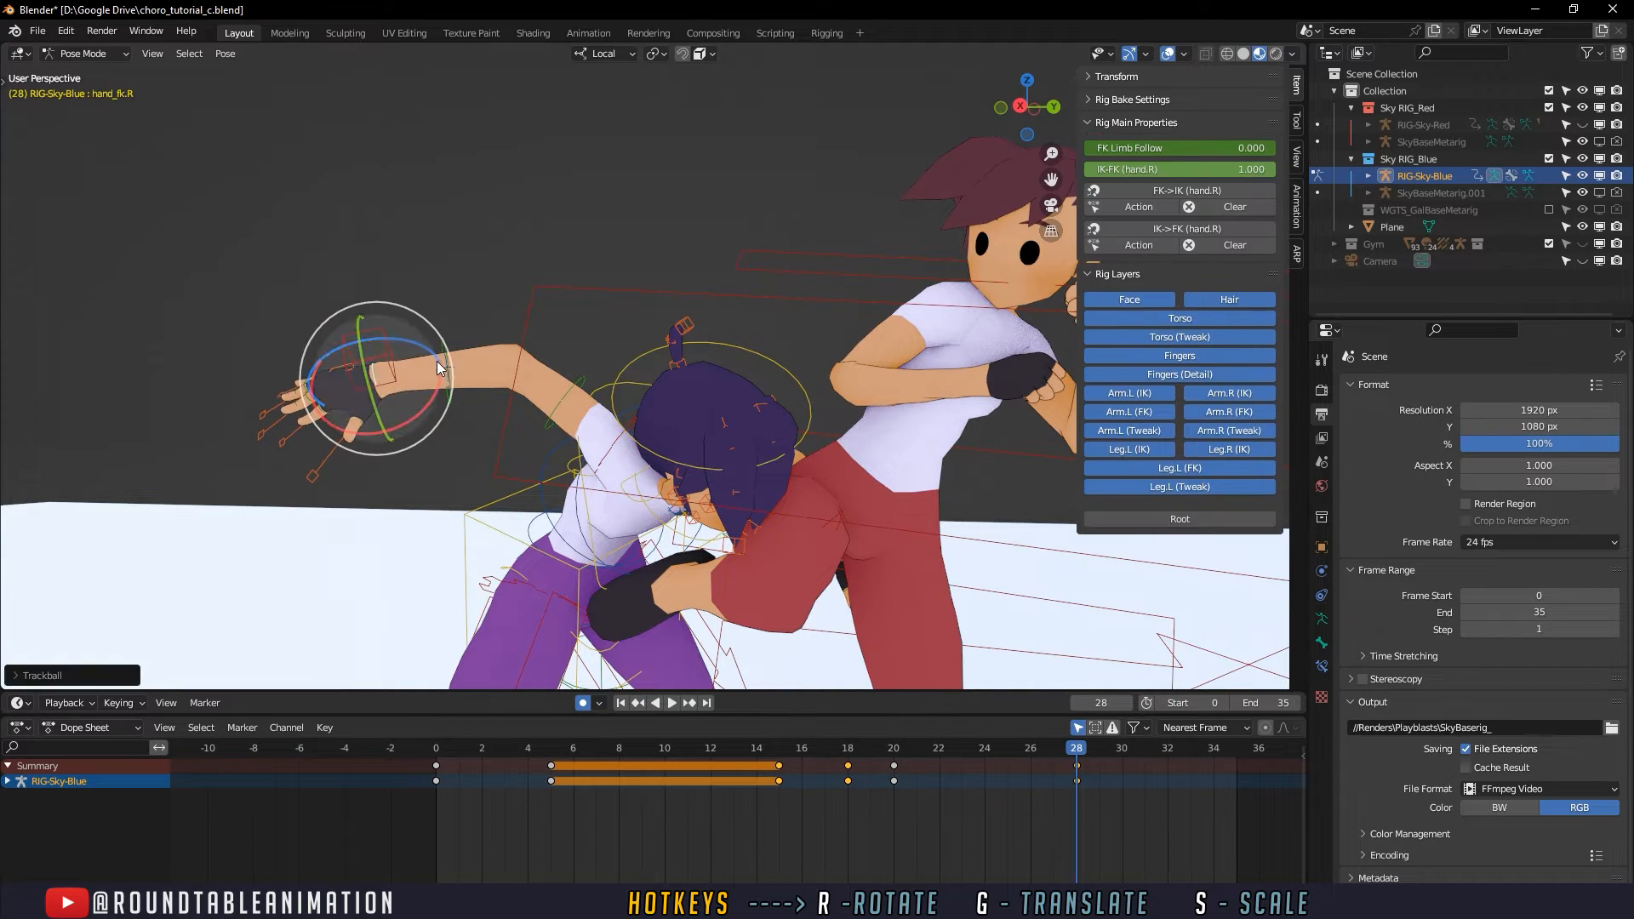
{"action": "left_click_drag", "start_coordinate": [439, 360], "coordinate": [462, 386]}
{"action": "middle_click_drag", "start_coordinate": [461, 386], "coordinate": [854, 640]}
{"action": "left_click_drag", "start_coordinate": [907, 747], "coordinate": [1123, 749]}
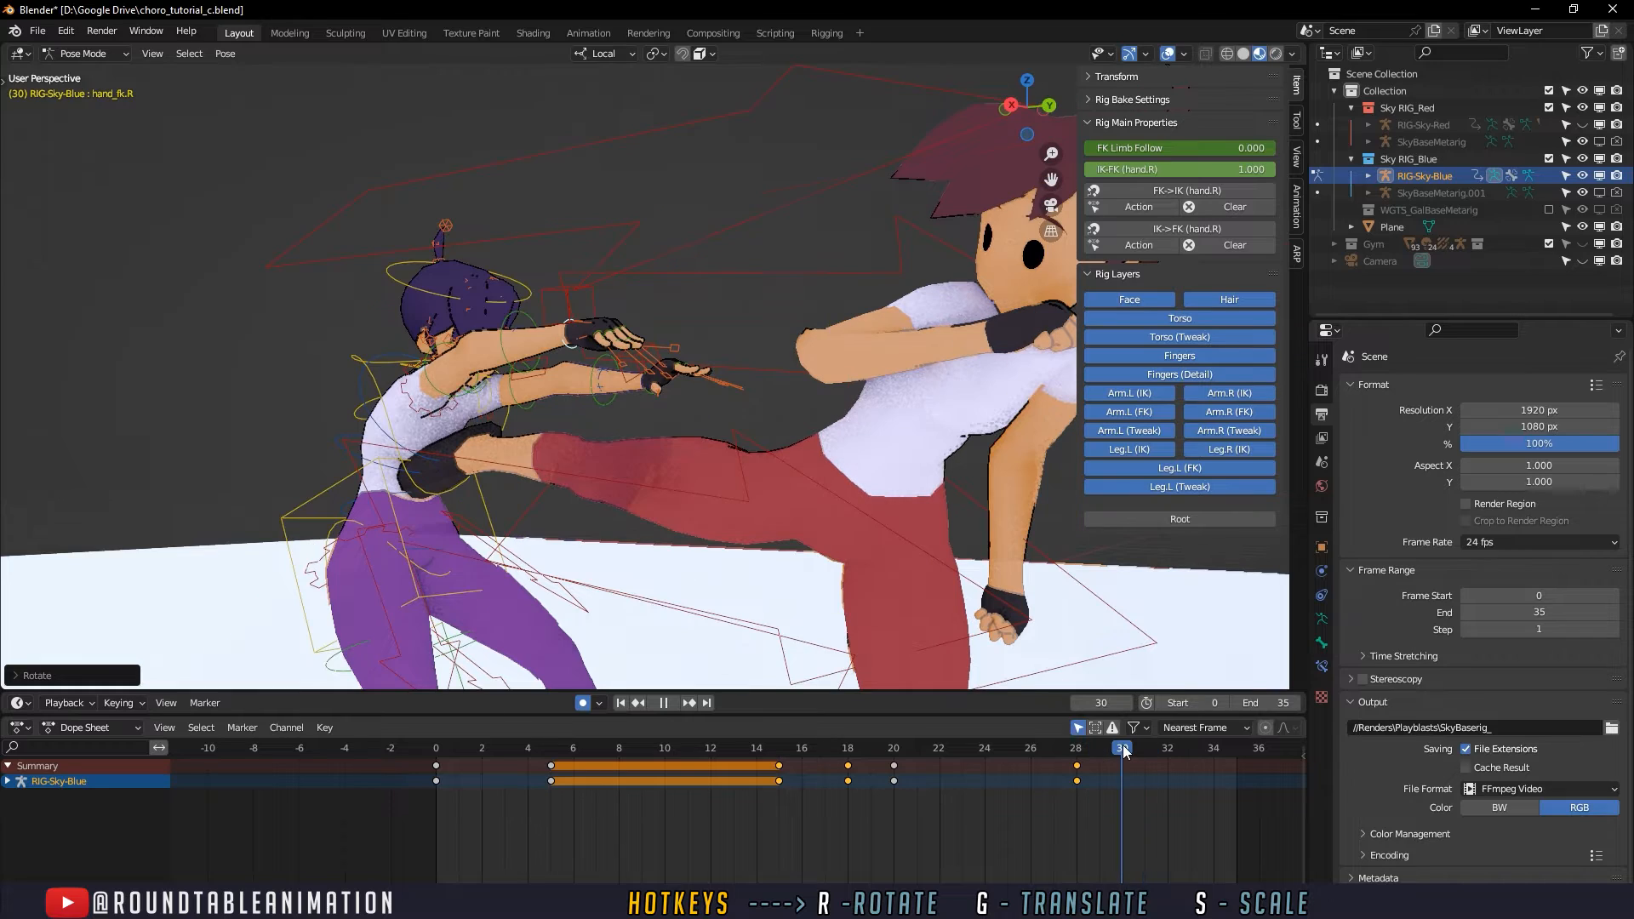
{"action": "middle_click_drag", "start_coordinate": [881, 579], "coordinate": [659, 526]}
{"action": "middle_click_drag", "start_coordinate": [901, 668], "coordinate": [872, 638]}
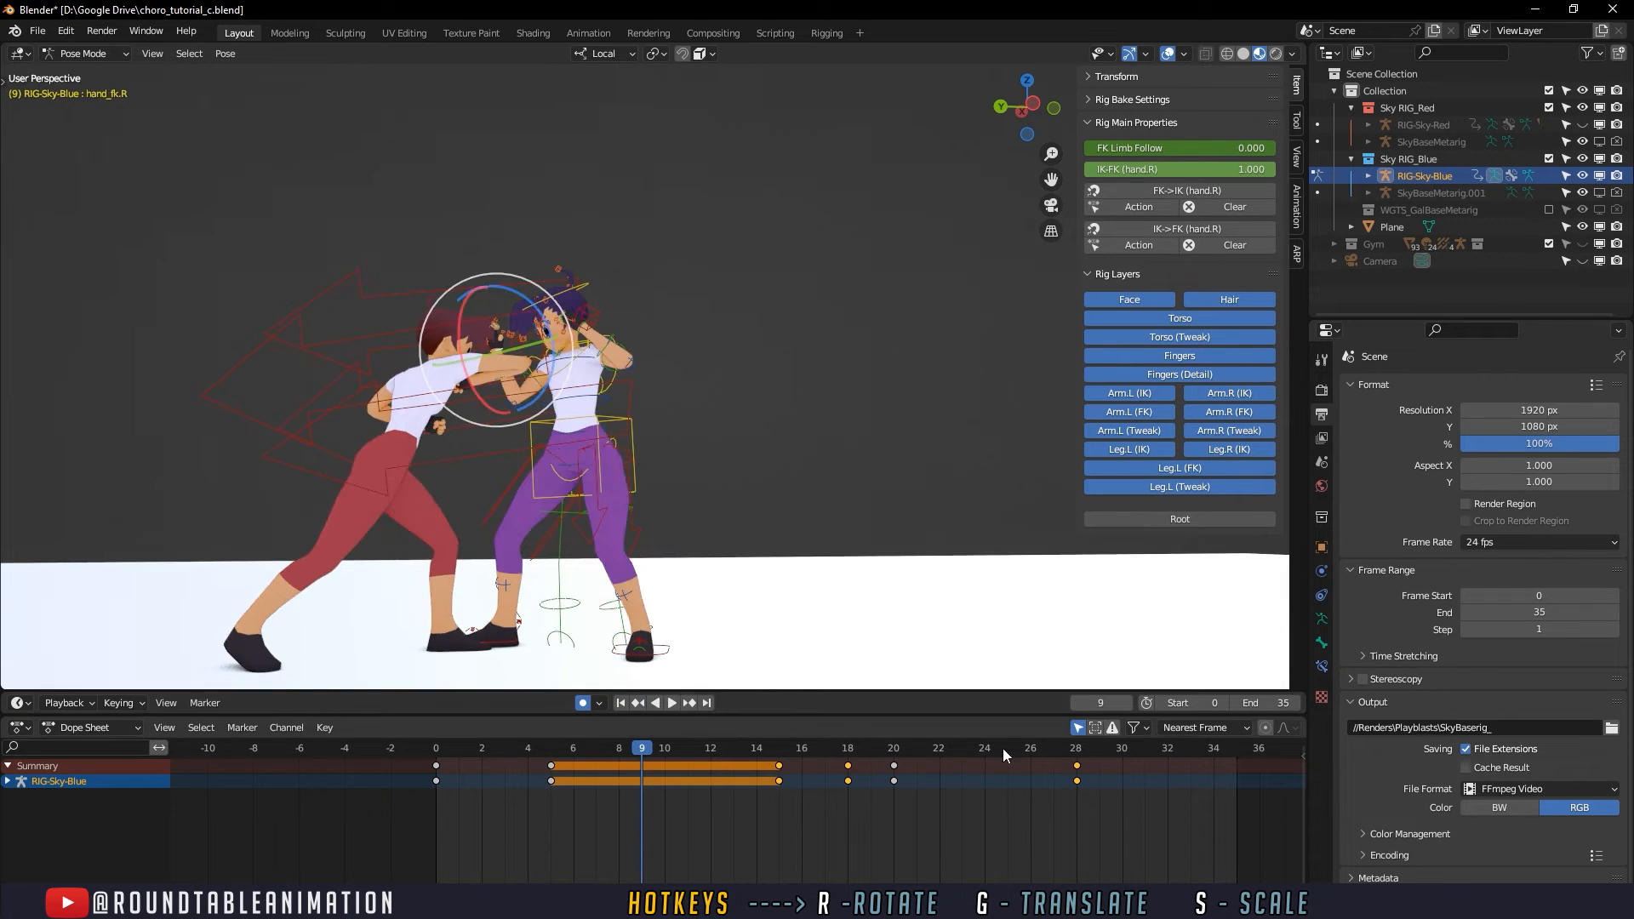
{"action": "left_click_drag", "start_coordinate": [1003, 748], "coordinate": [1098, 743]}
{"action": "scroll", "coordinate": [940, 509], "scroll_direction": "up", "scroll_amount": 5}
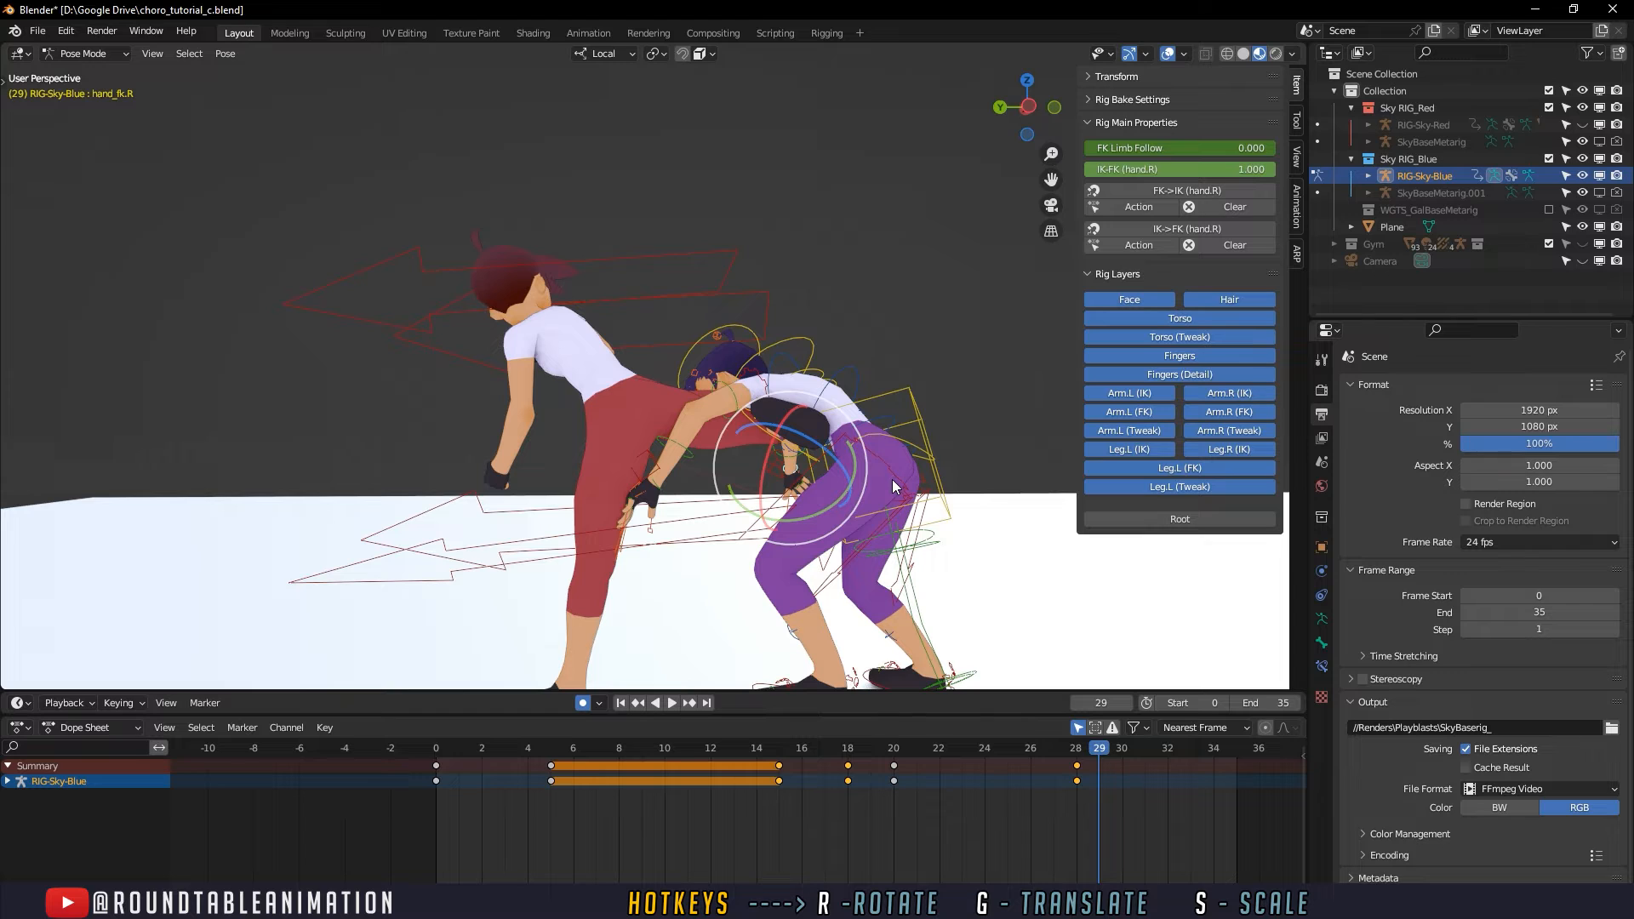
- Take the defender's rig out of Pose Mode, unhide RIG-Sky-Red and put it into Pose Mode
{"action": "left_click", "coordinate": [749, 296]}
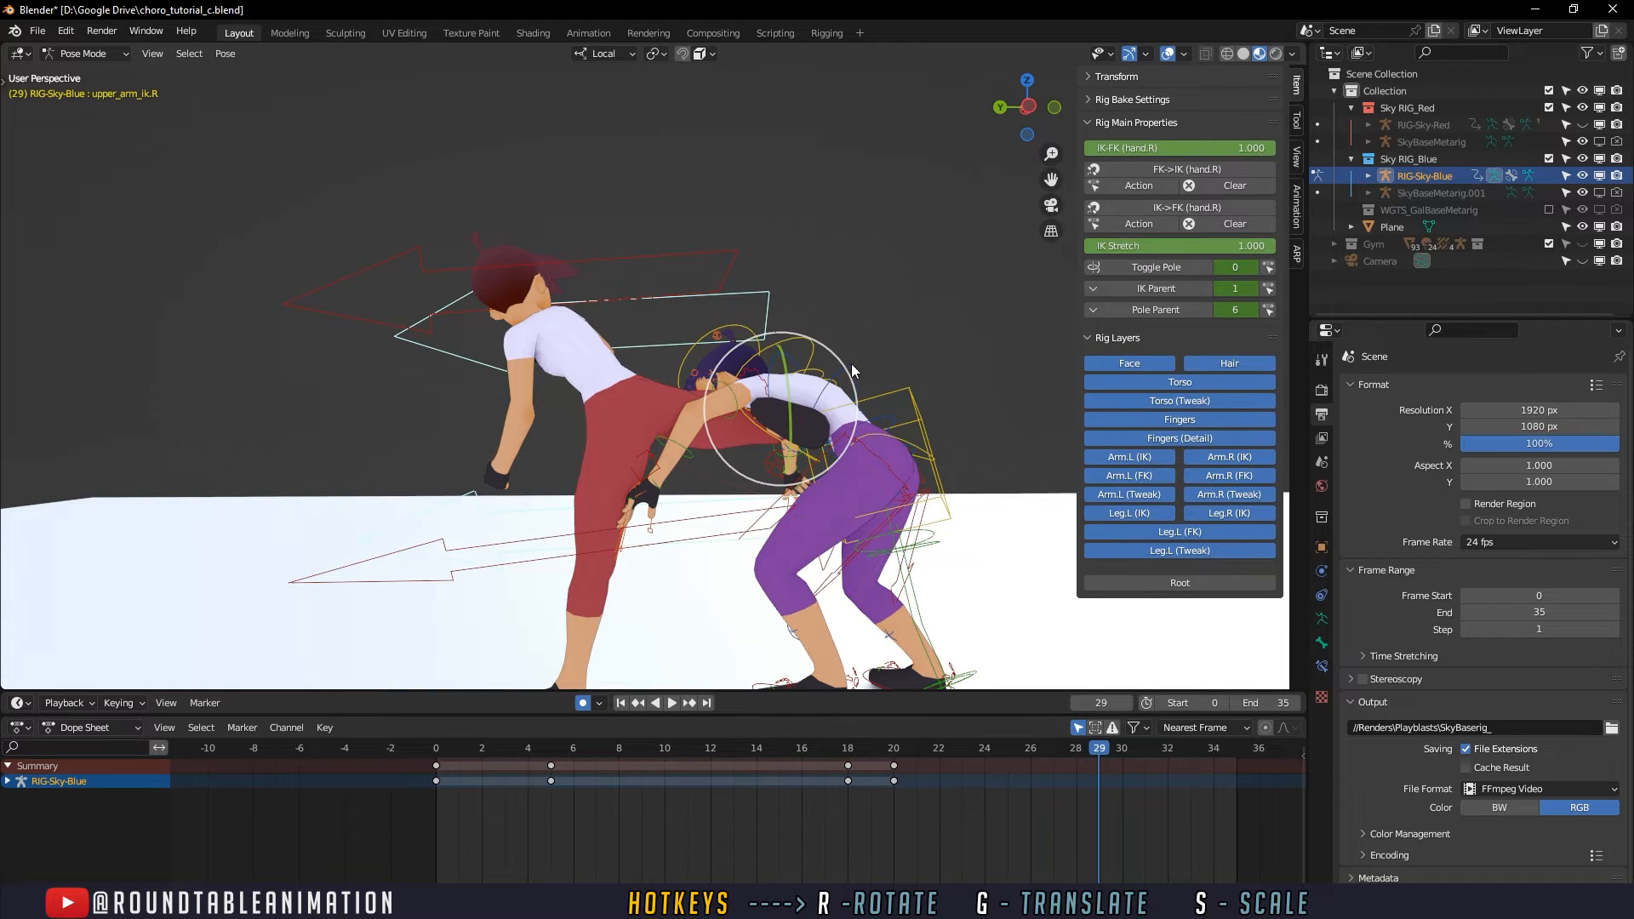
{"action": "key", "text": "alt+a"}
{"action": "key", "text": "ctrl+Tab"}
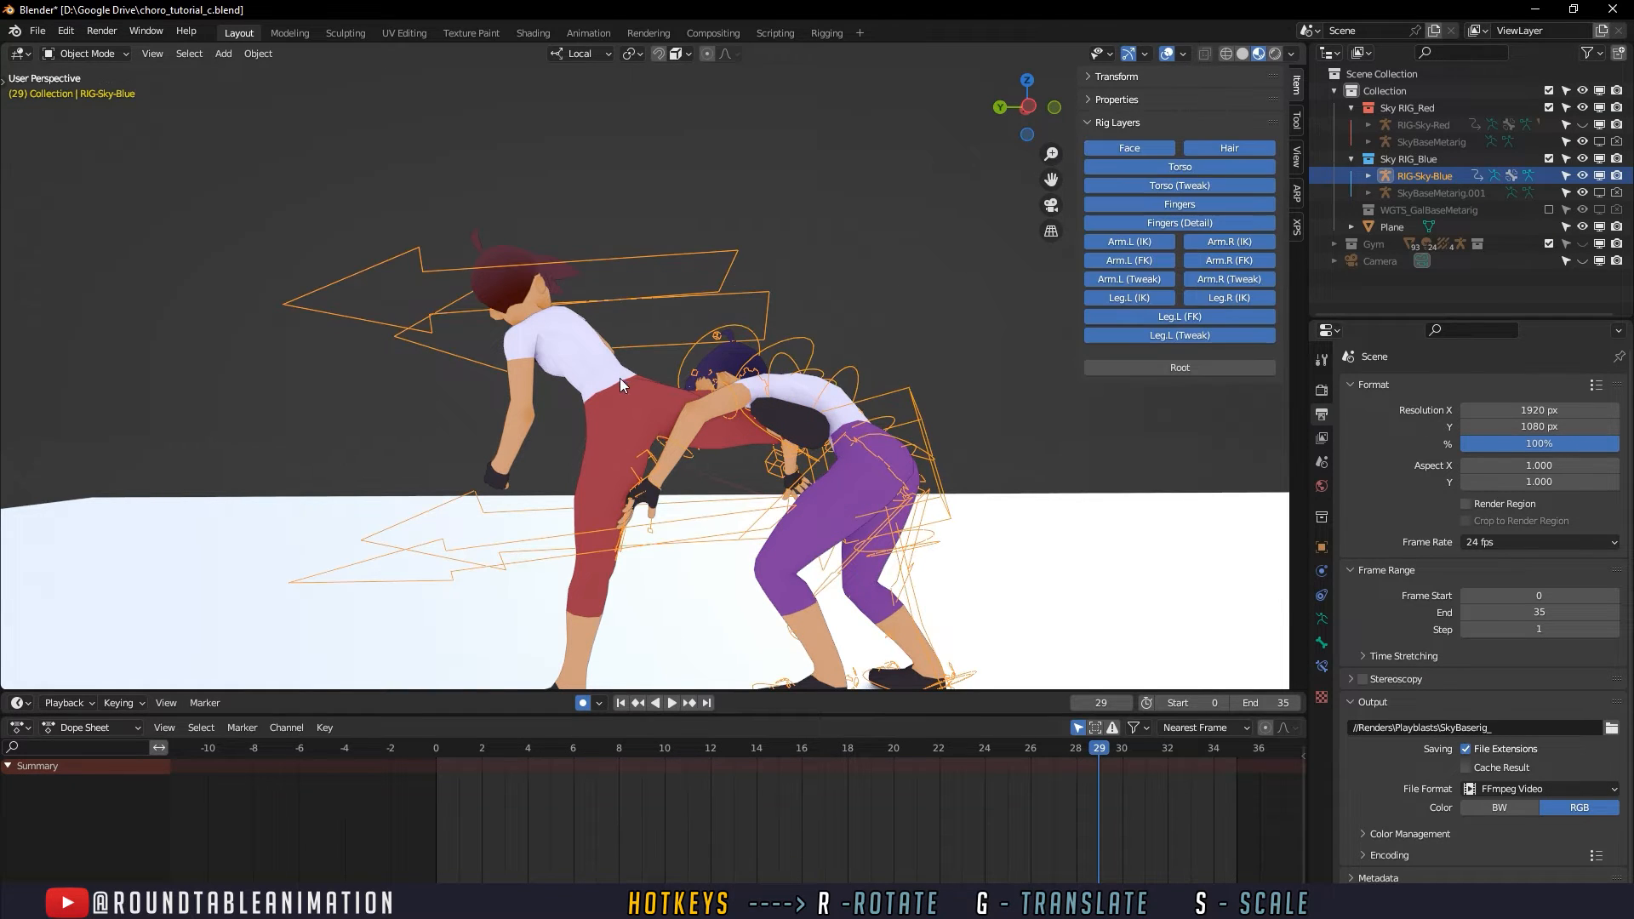
{"action": "key", "text": "alt+a"}
{"action": "left_click", "coordinate": [1584, 124]}
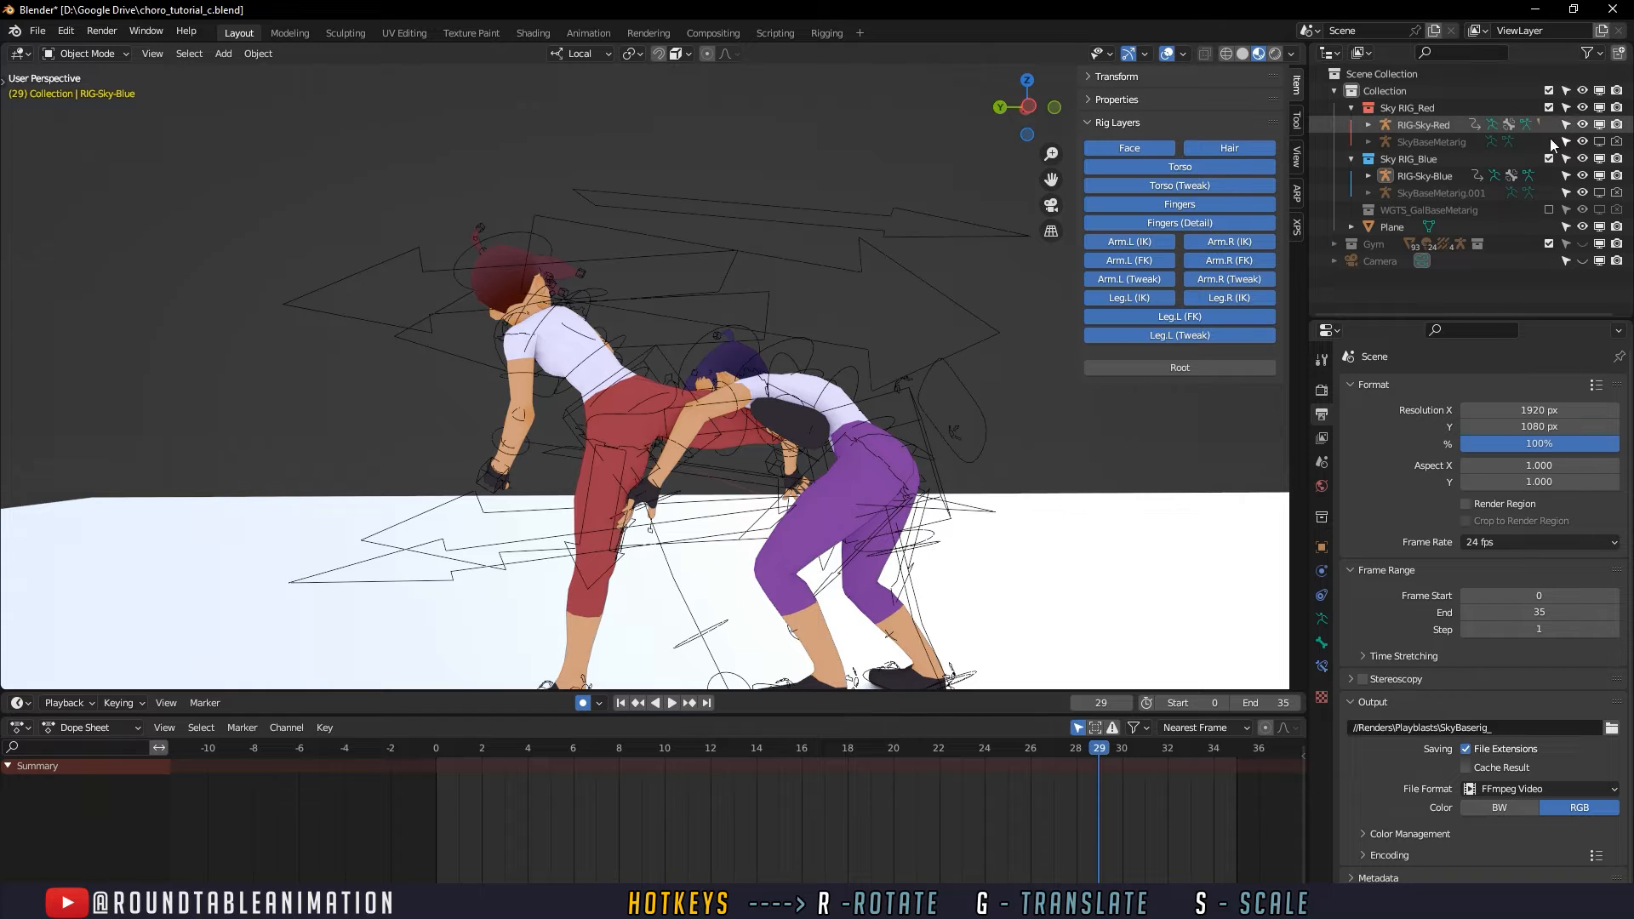
{"action": "left_click", "coordinate": [528, 377]}
{"action": "left_click", "coordinate": [526, 373]}
{"action": "key", "text": "ctrl+Tab"}
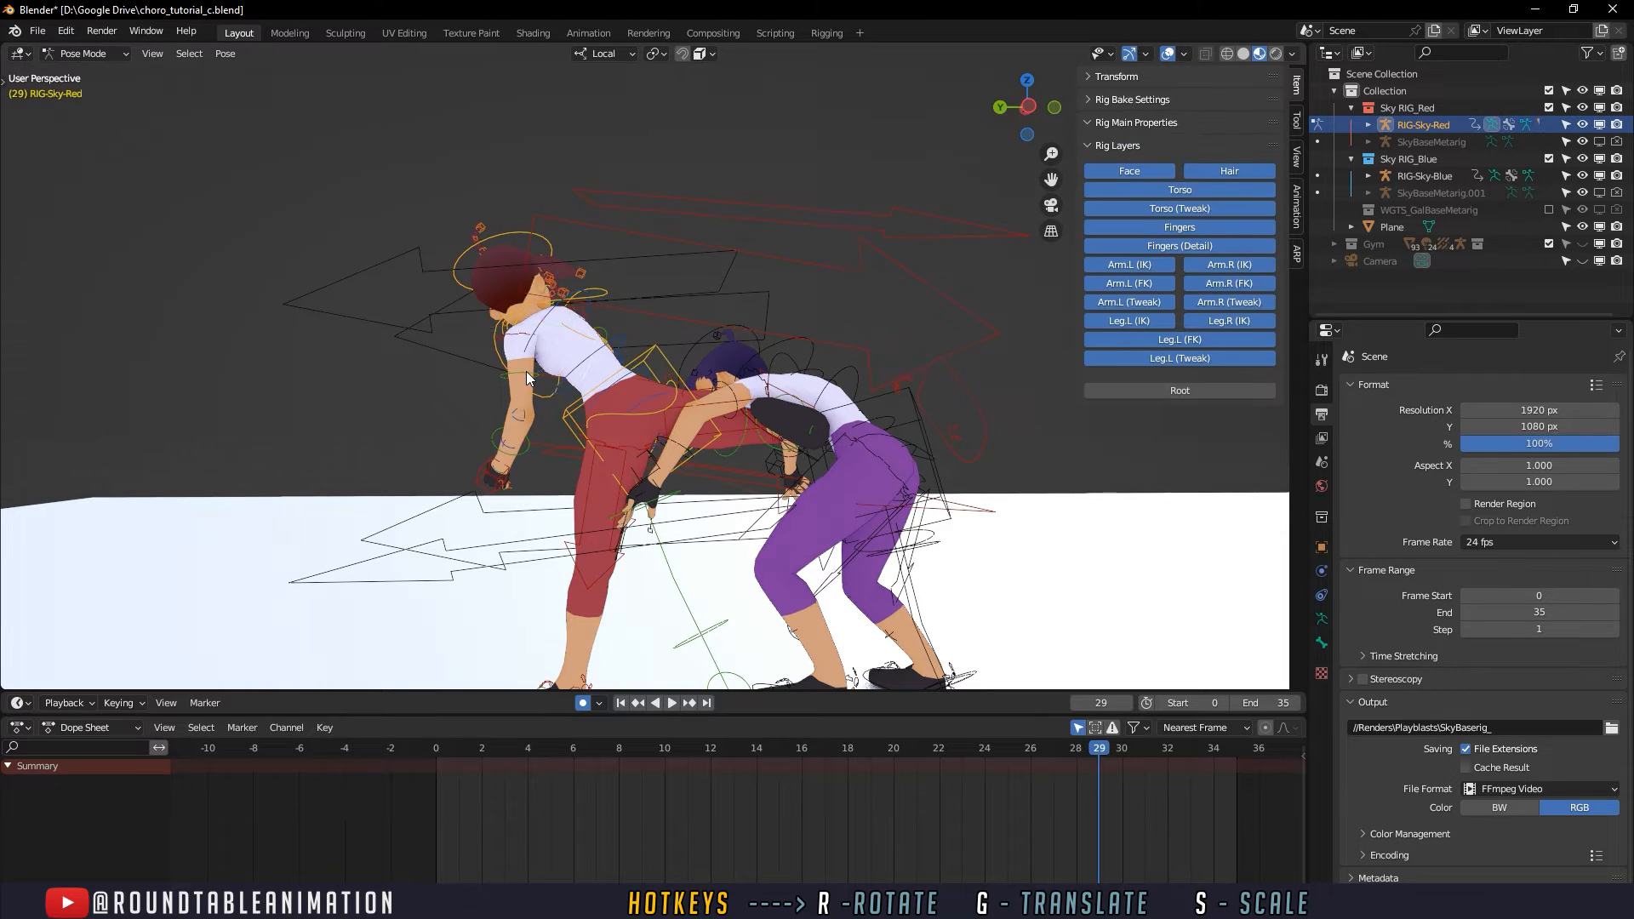
- Swing the attacker's left upper arm back toward the hips at frame 29
{"action": "left_click", "coordinate": [526, 373]}
{"action": "left_click_drag", "start_coordinate": [1062, 754], "coordinate": [1098, 749]}
{"action": "left_click_drag", "start_coordinate": [602, 324], "coordinate": [565, 281]}
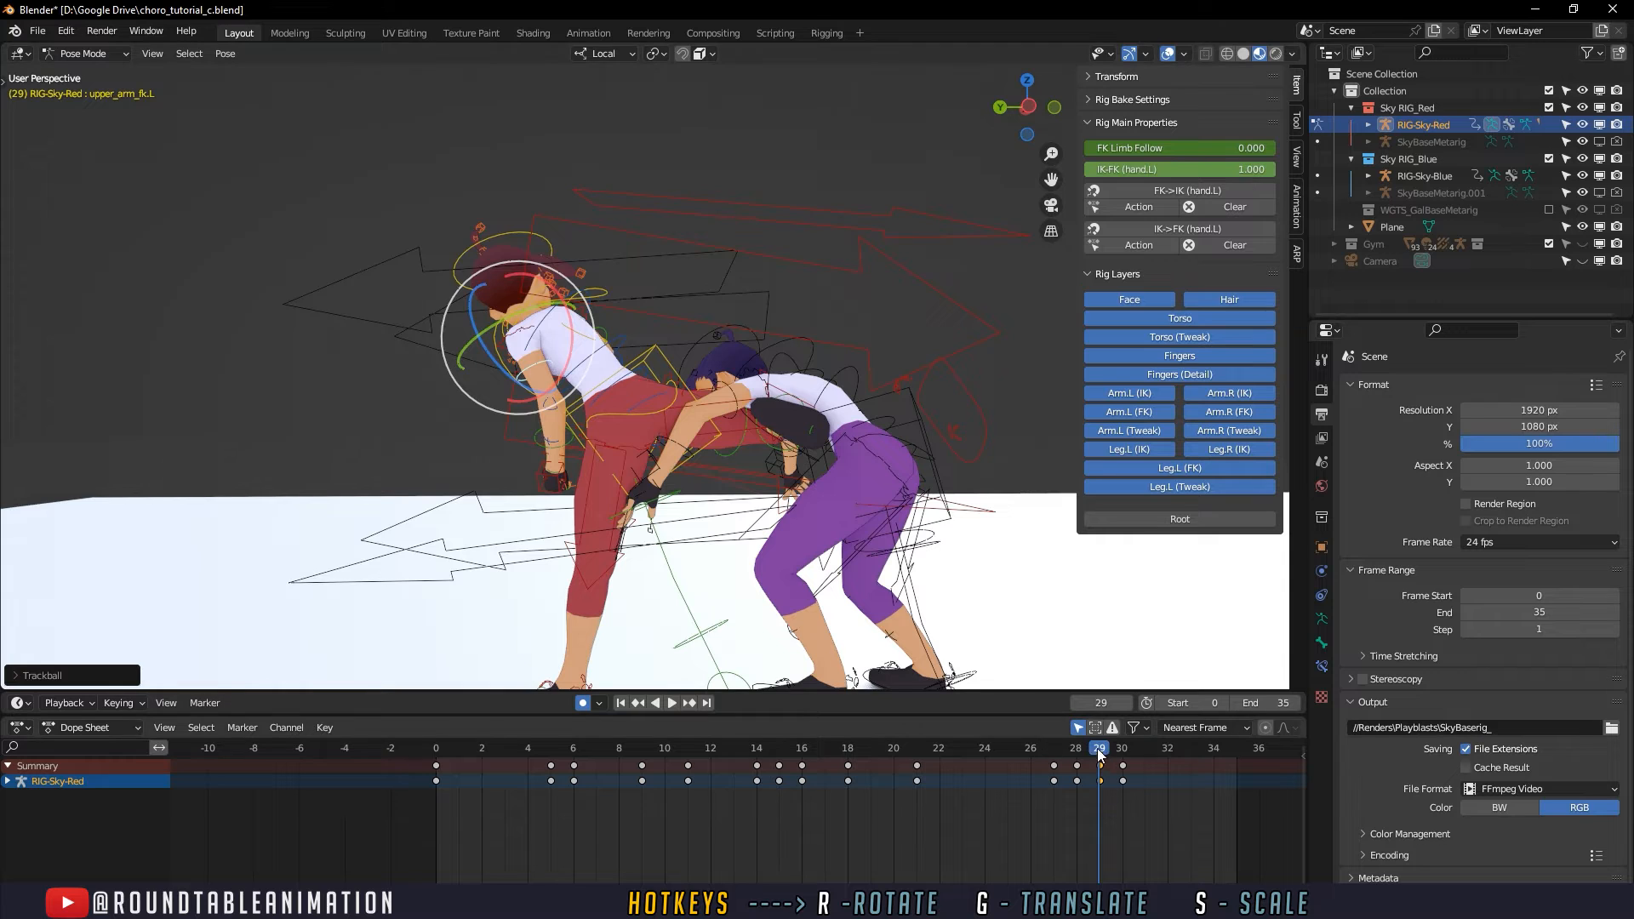
{"action": "key", "text": "space"}
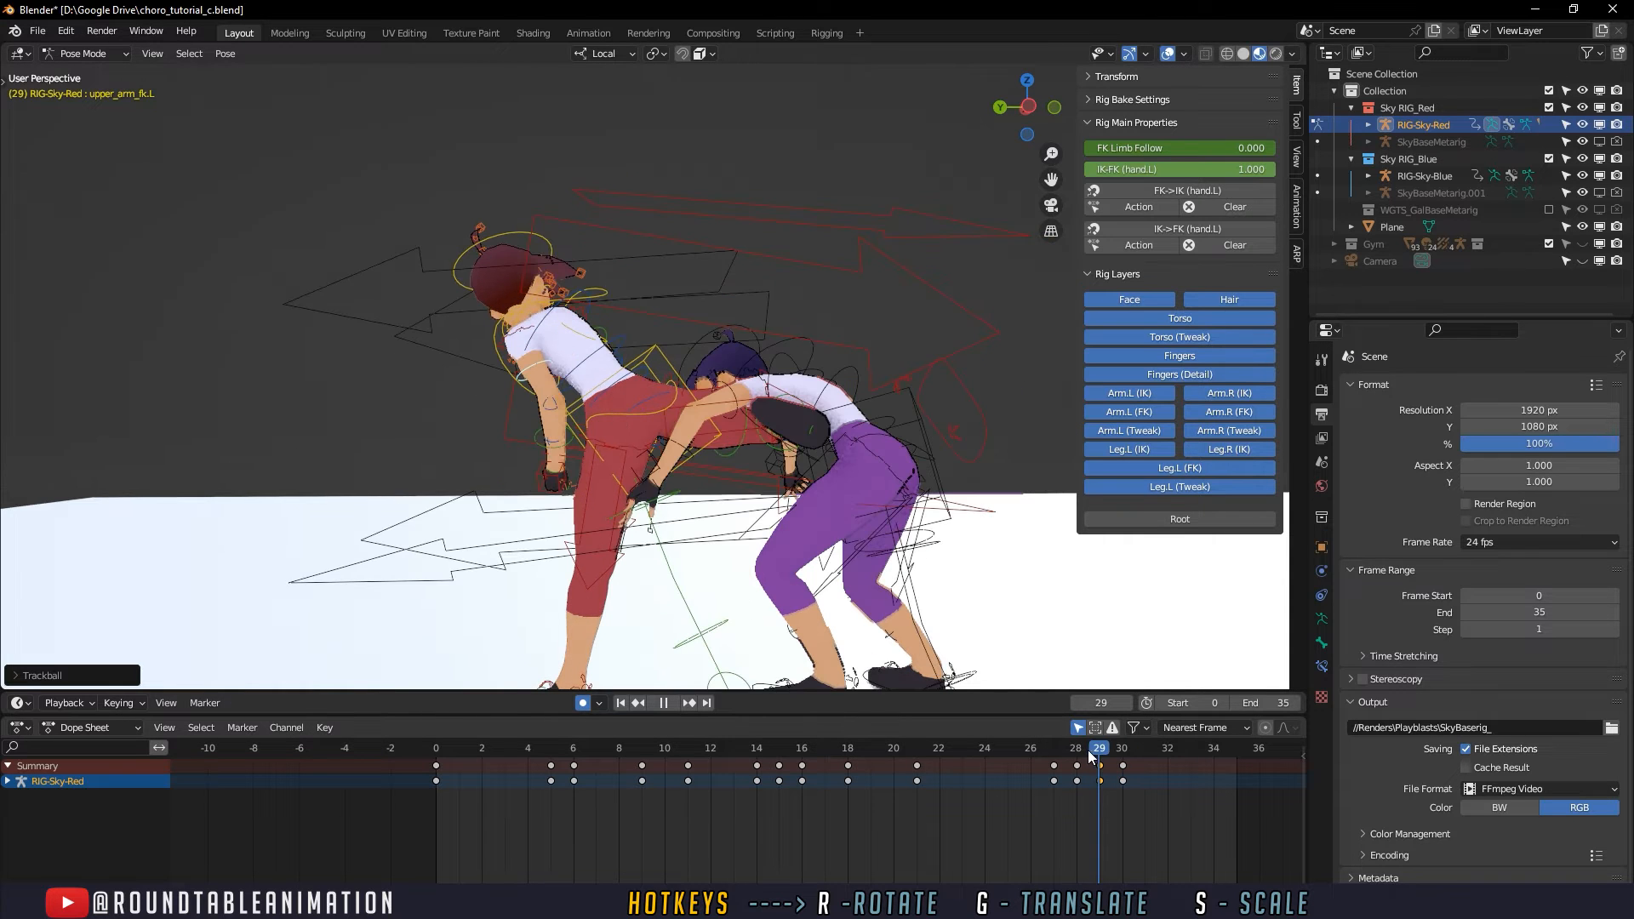
- Rotate the attacker's left forearm in toward the hips at frame 30
{"action": "key", "text": "space"}
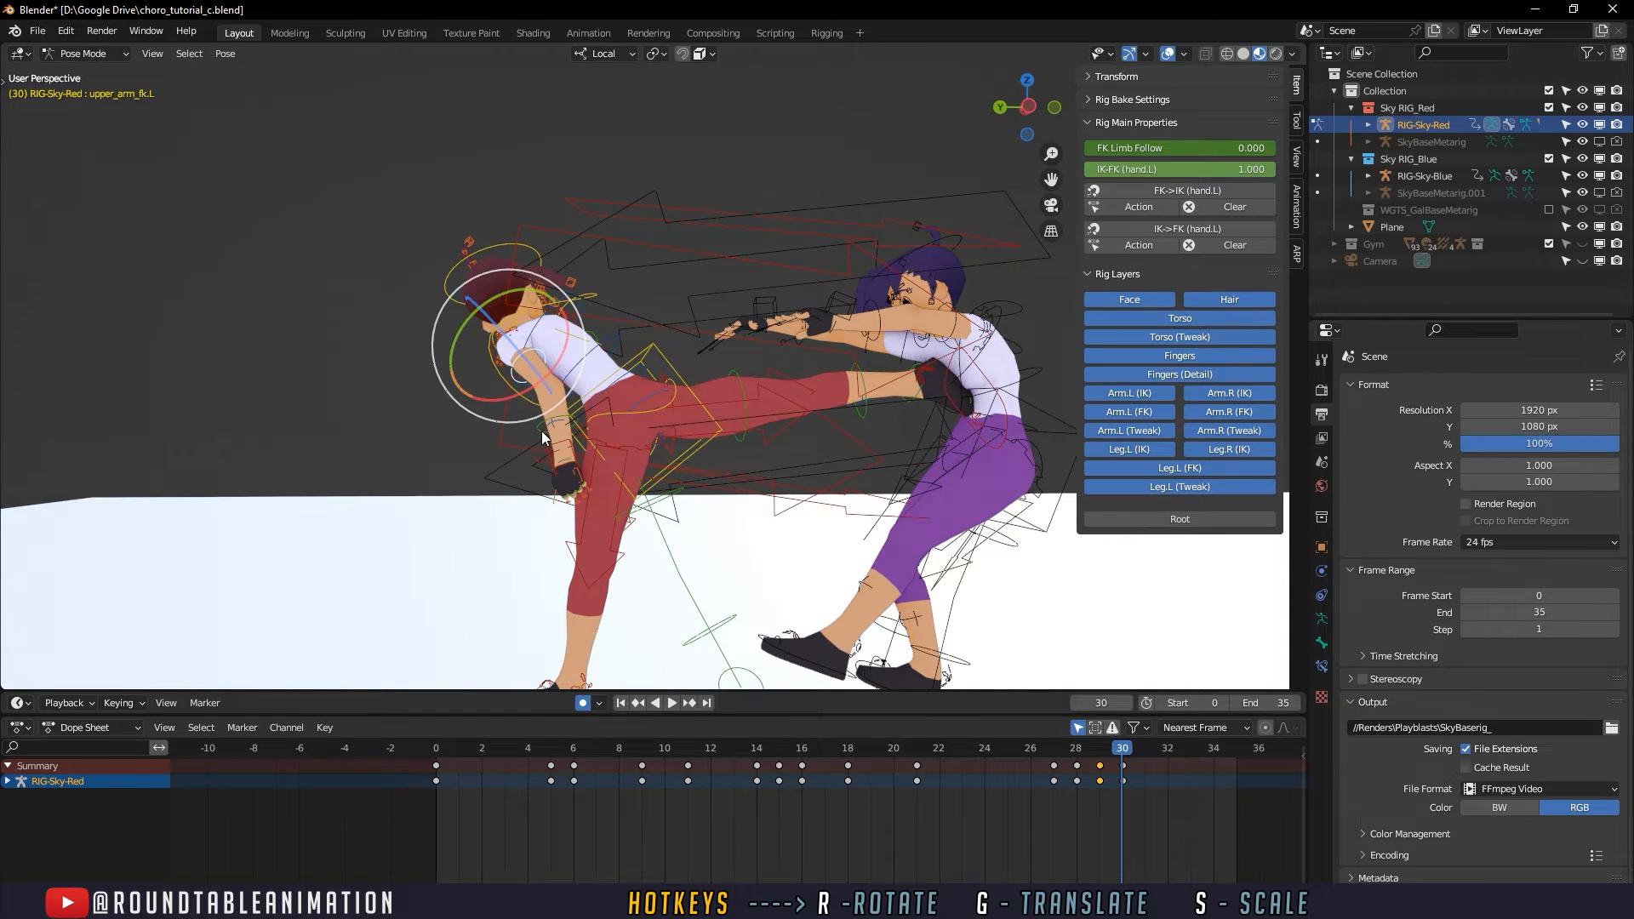
{"action": "left_click", "coordinate": [630, 381]}
{"action": "key", "text": "space"}
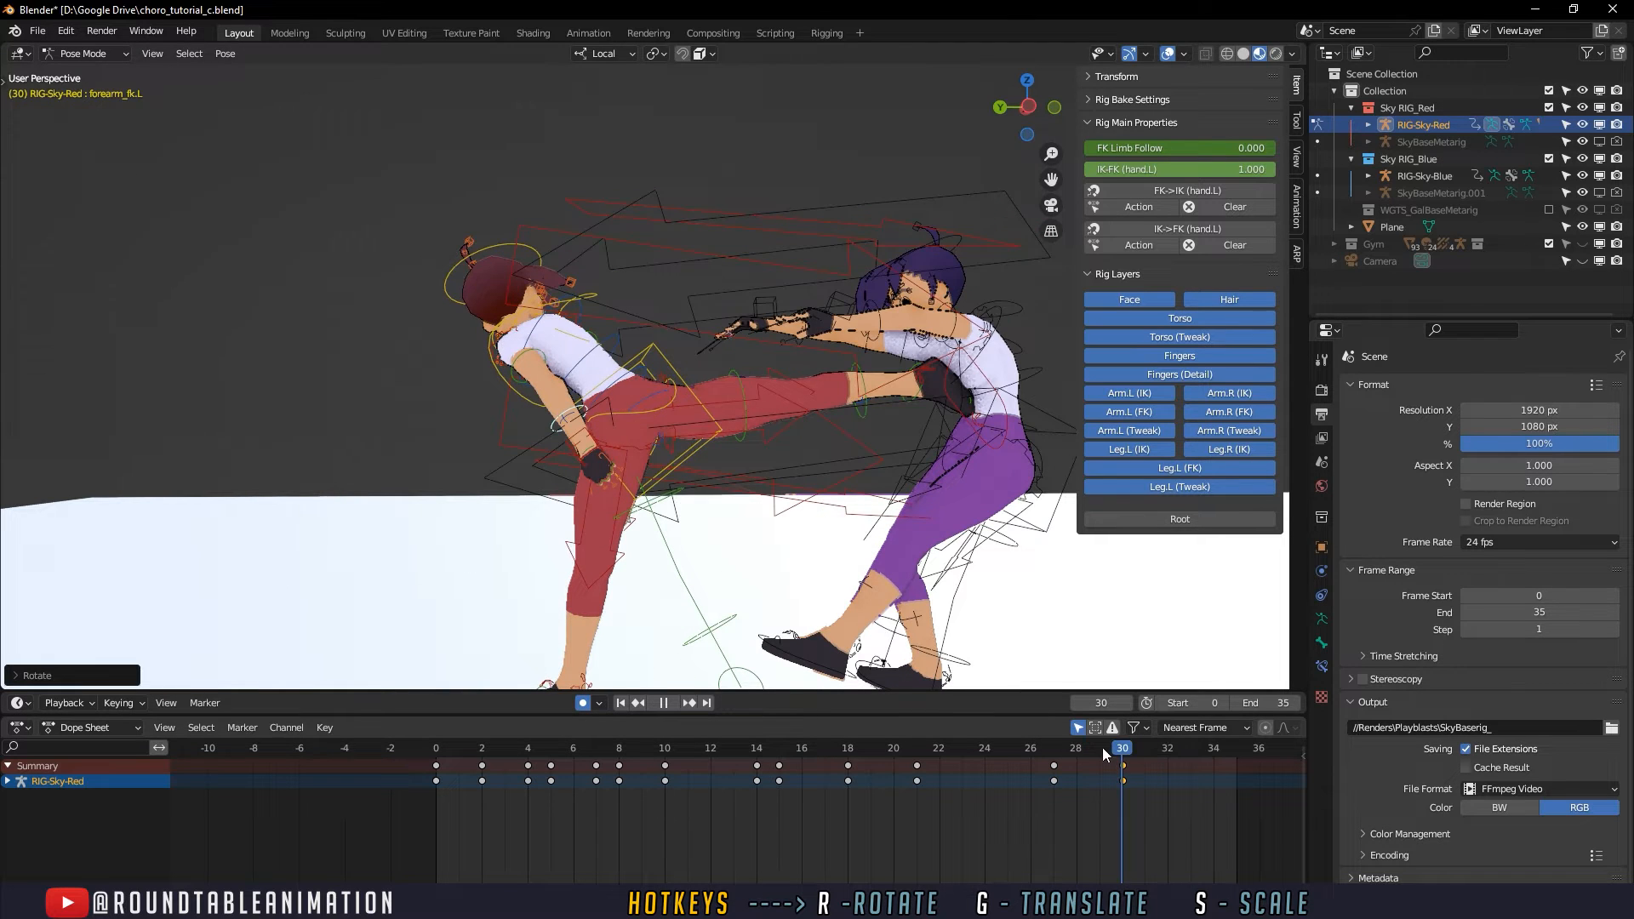
{"action": "key", "text": "space"}
- Refine the attacker's left upper arm at frame 29 and rotate the left forearm to match
{"action": "key", "text": "r"}
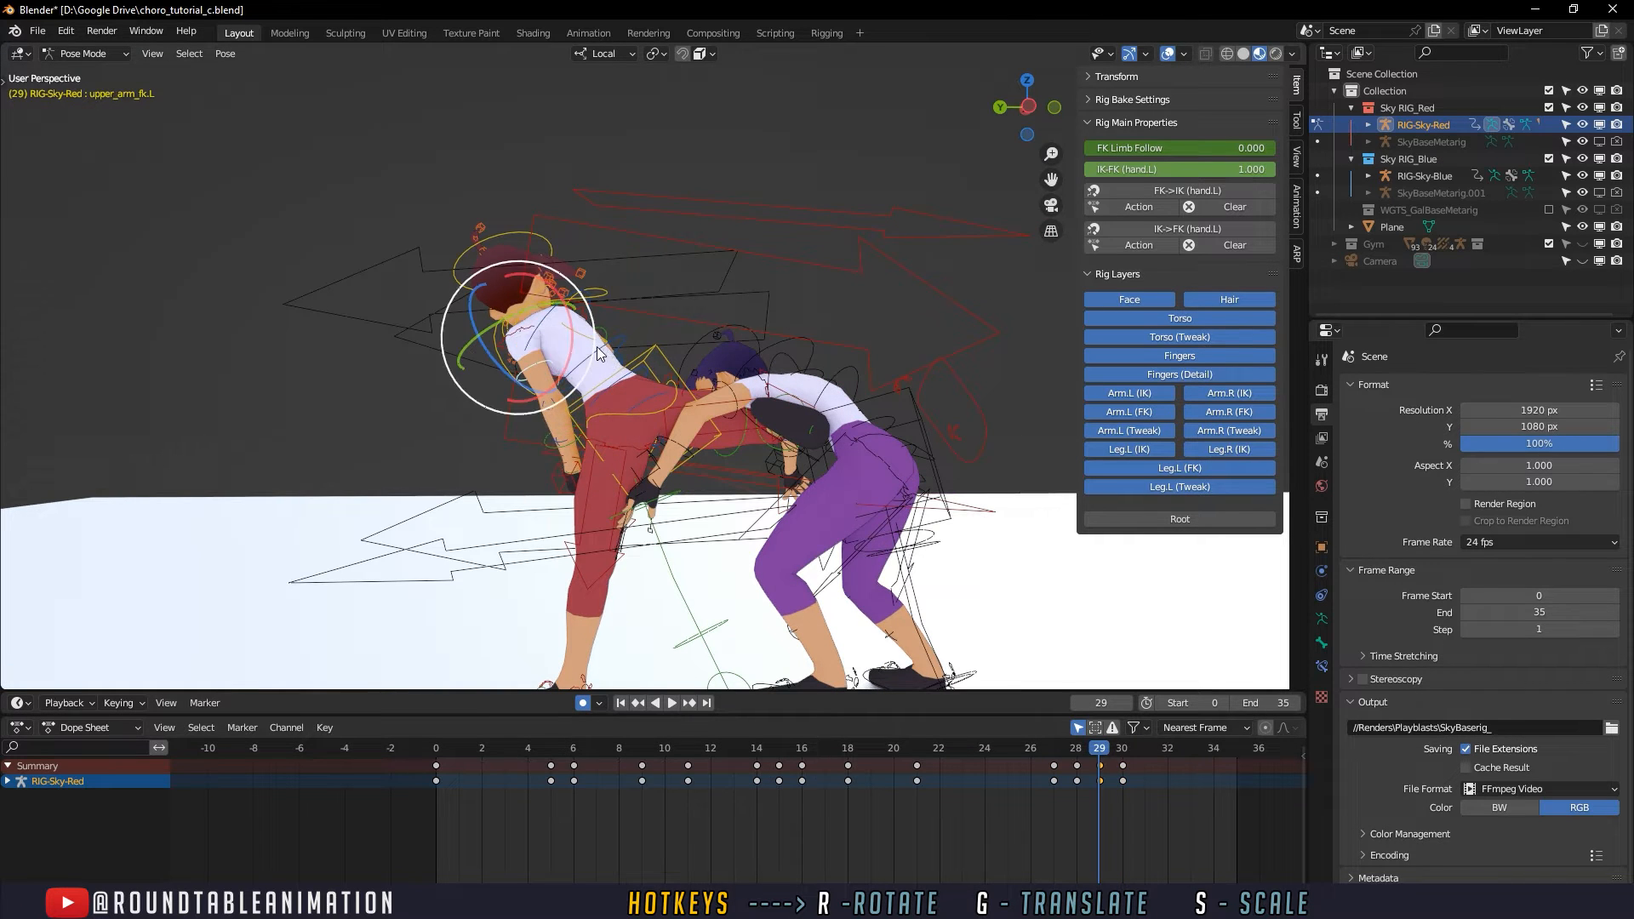
{"action": "left_click", "coordinate": [579, 470]}
{"action": "key", "text": "r"}
{"action": "key", "text": "r"}
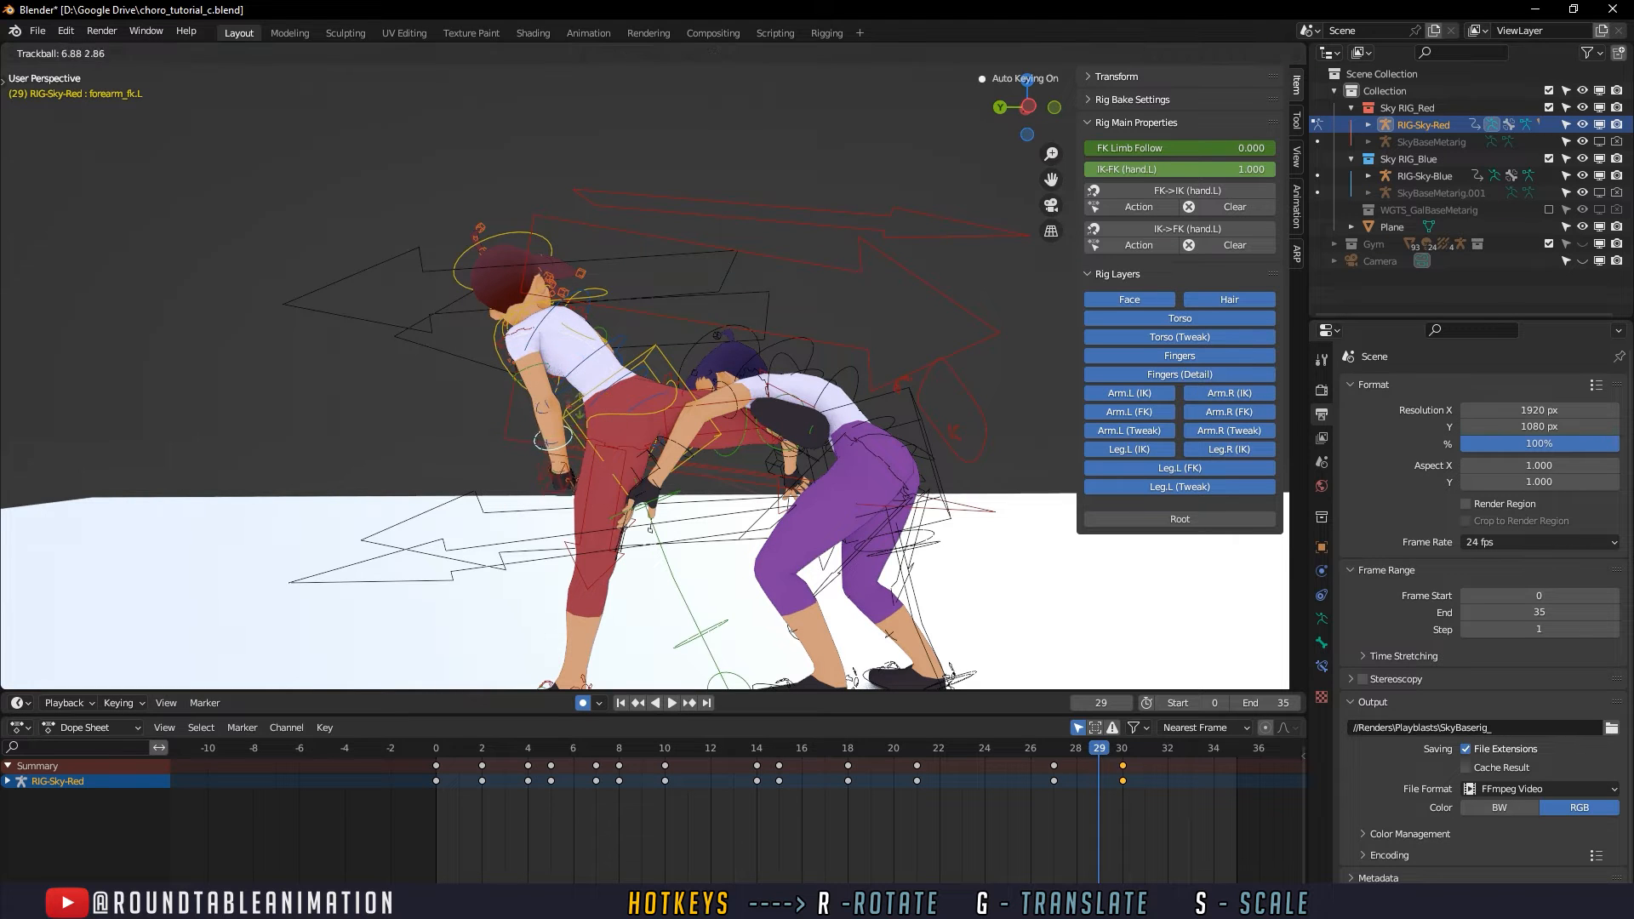
{"action": "left_click", "coordinate": [588, 477]}
- Review the attacker's arm swing around the kick and play the whole animation from frame 0
{"action": "key", "text": "space"}
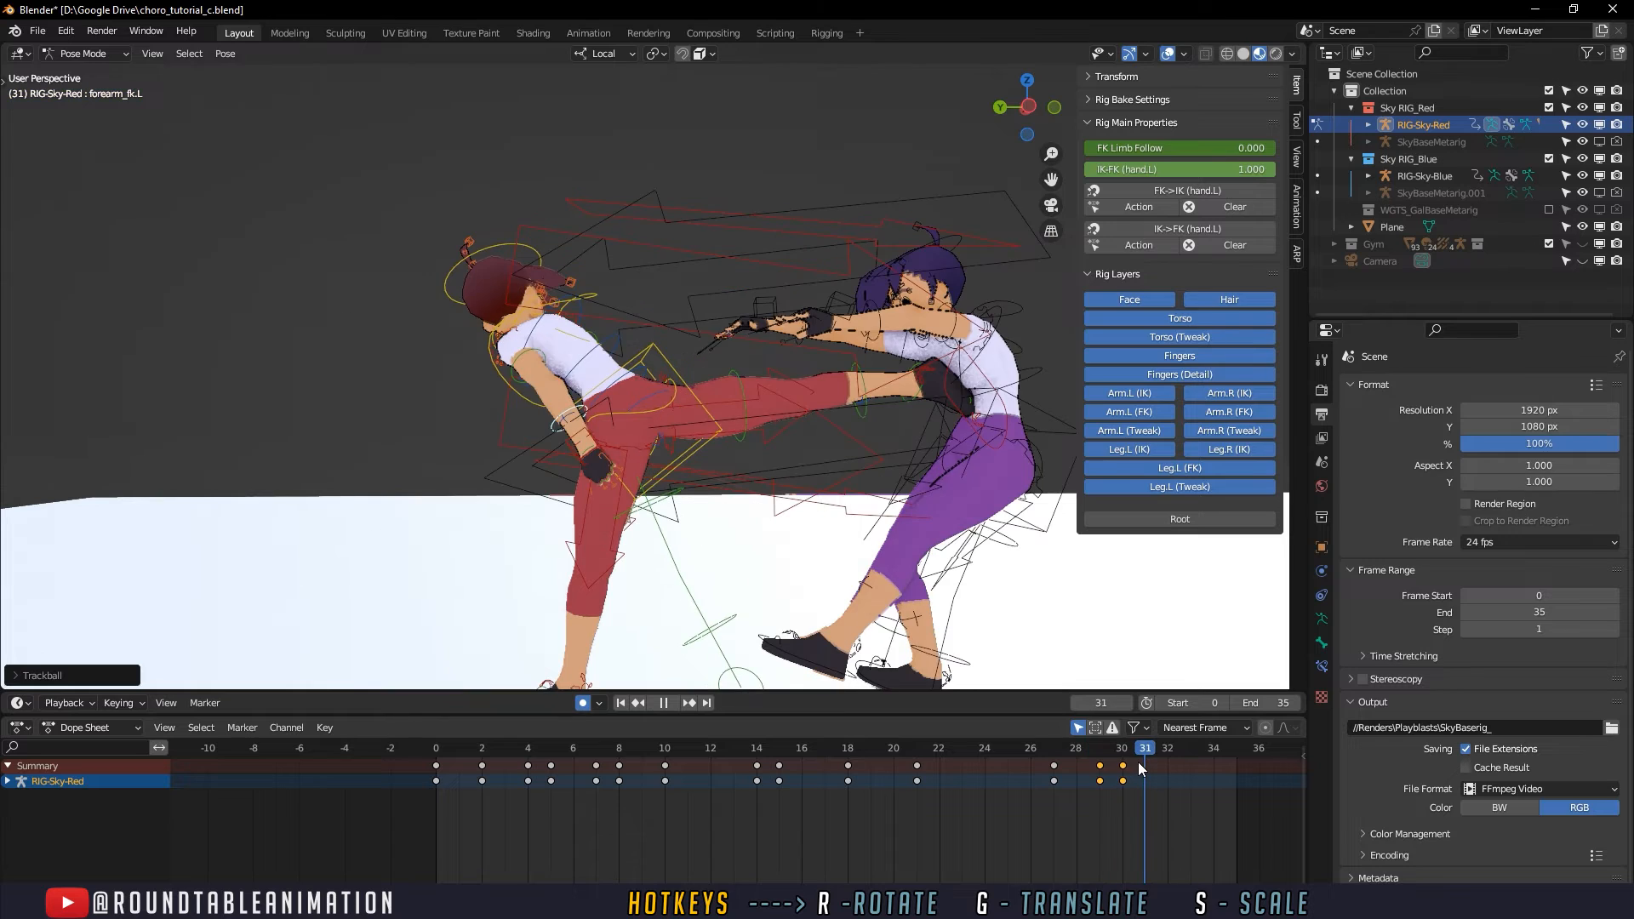
{"action": "key", "text": "space"}
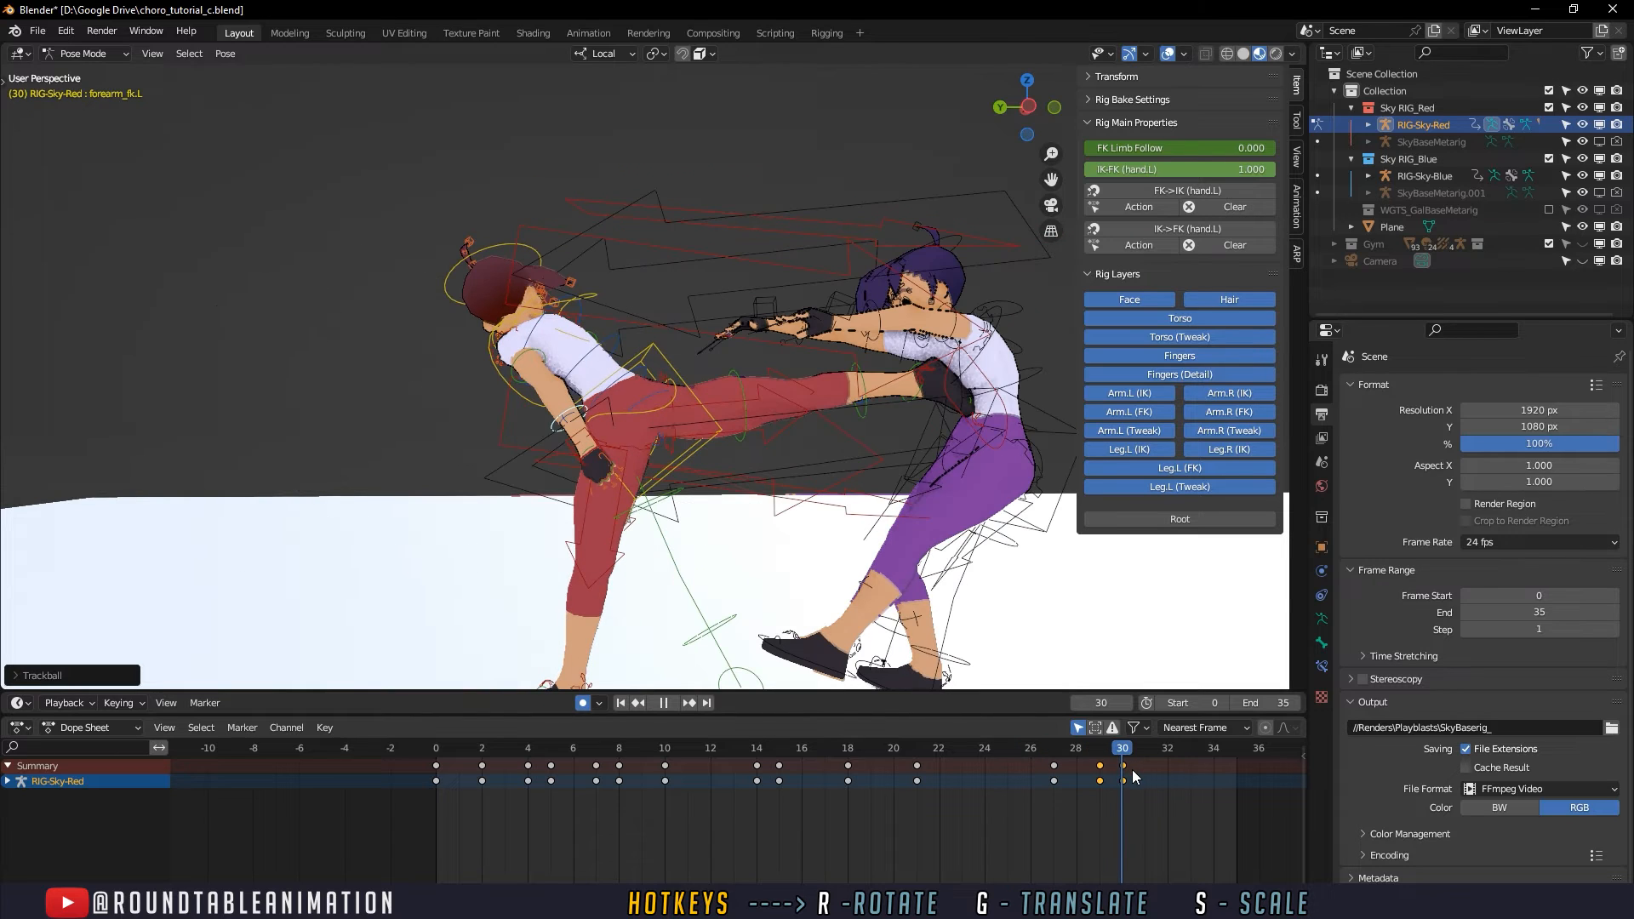
{"action": "left_click", "coordinate": [435, 749]}
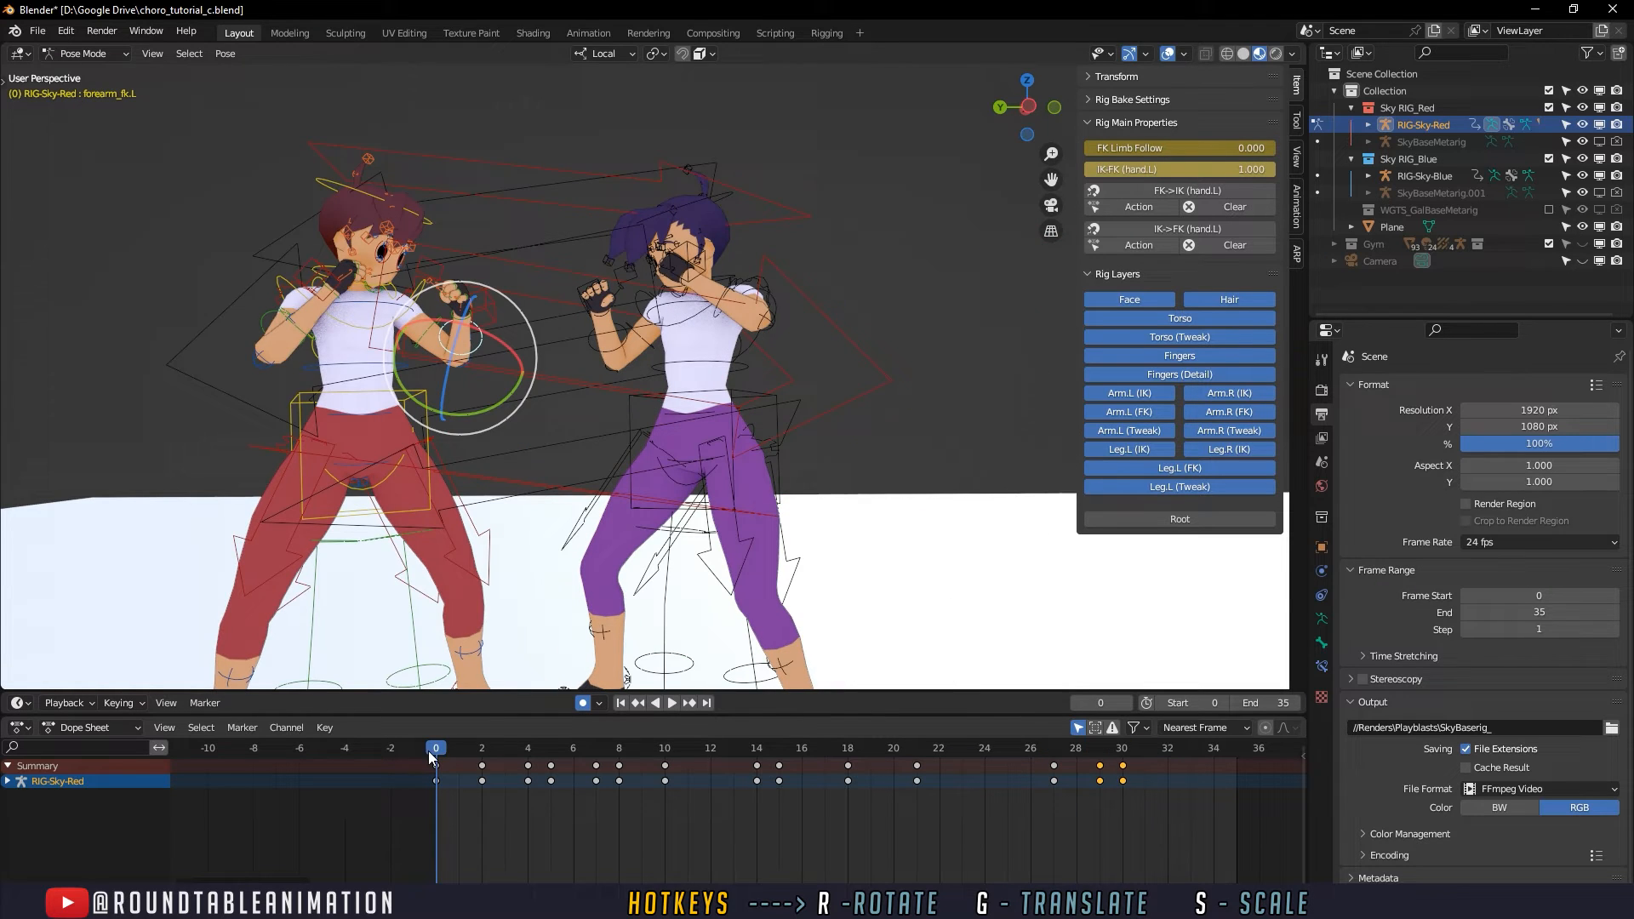
{"action": "left_click", "coordinate": [669, 705]}
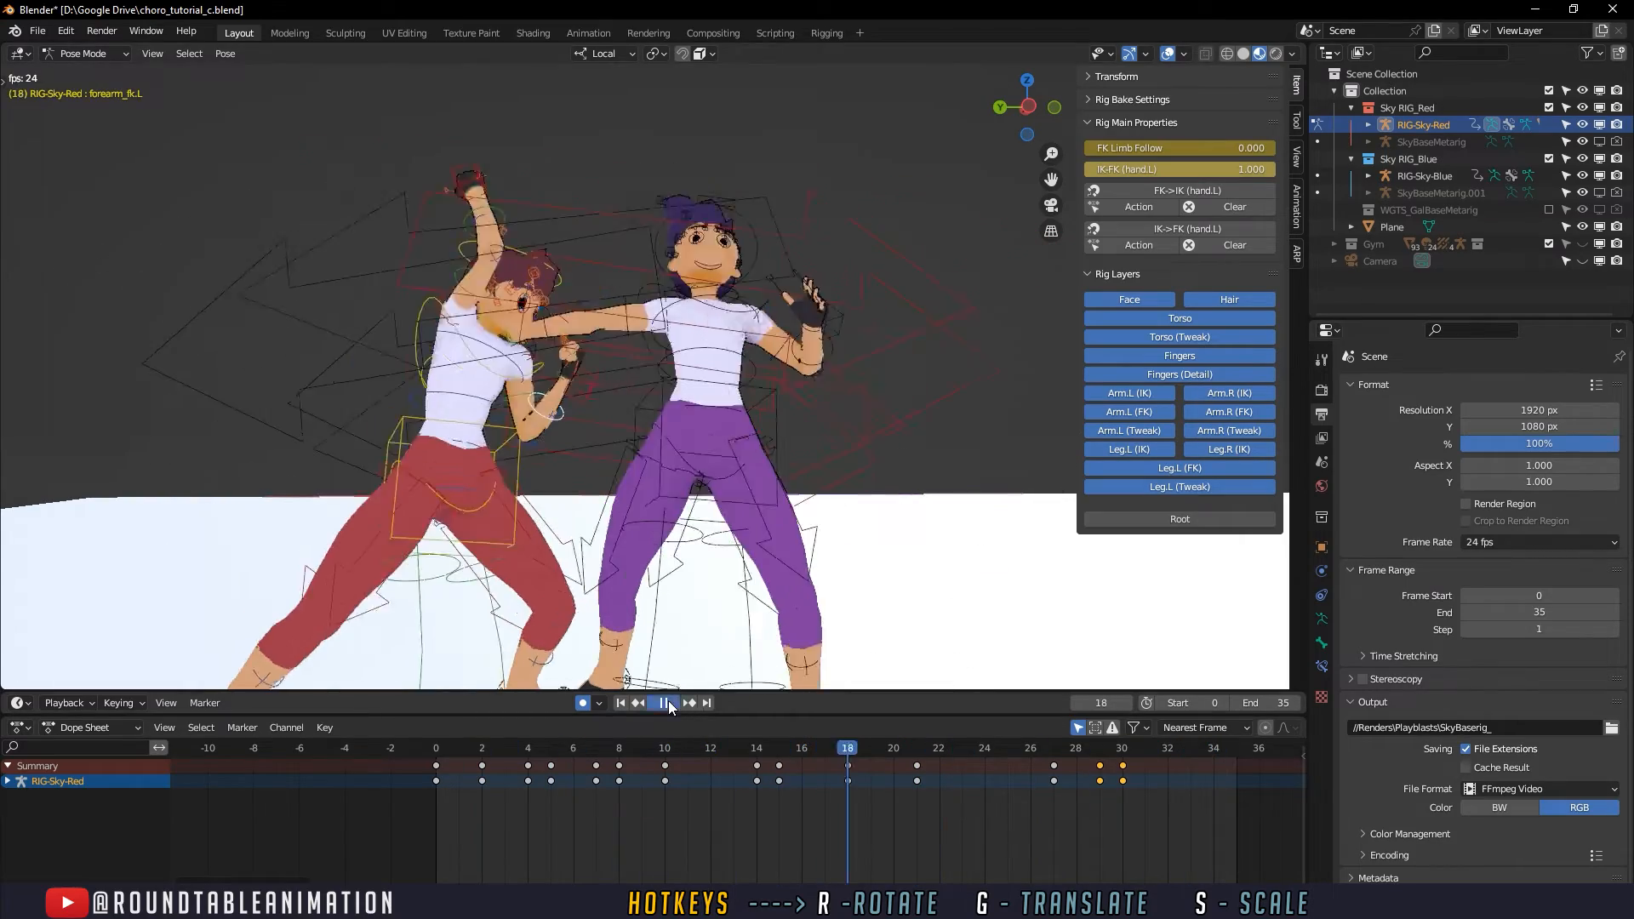
{"action": "left_click", "coordinate": [665, 703]}
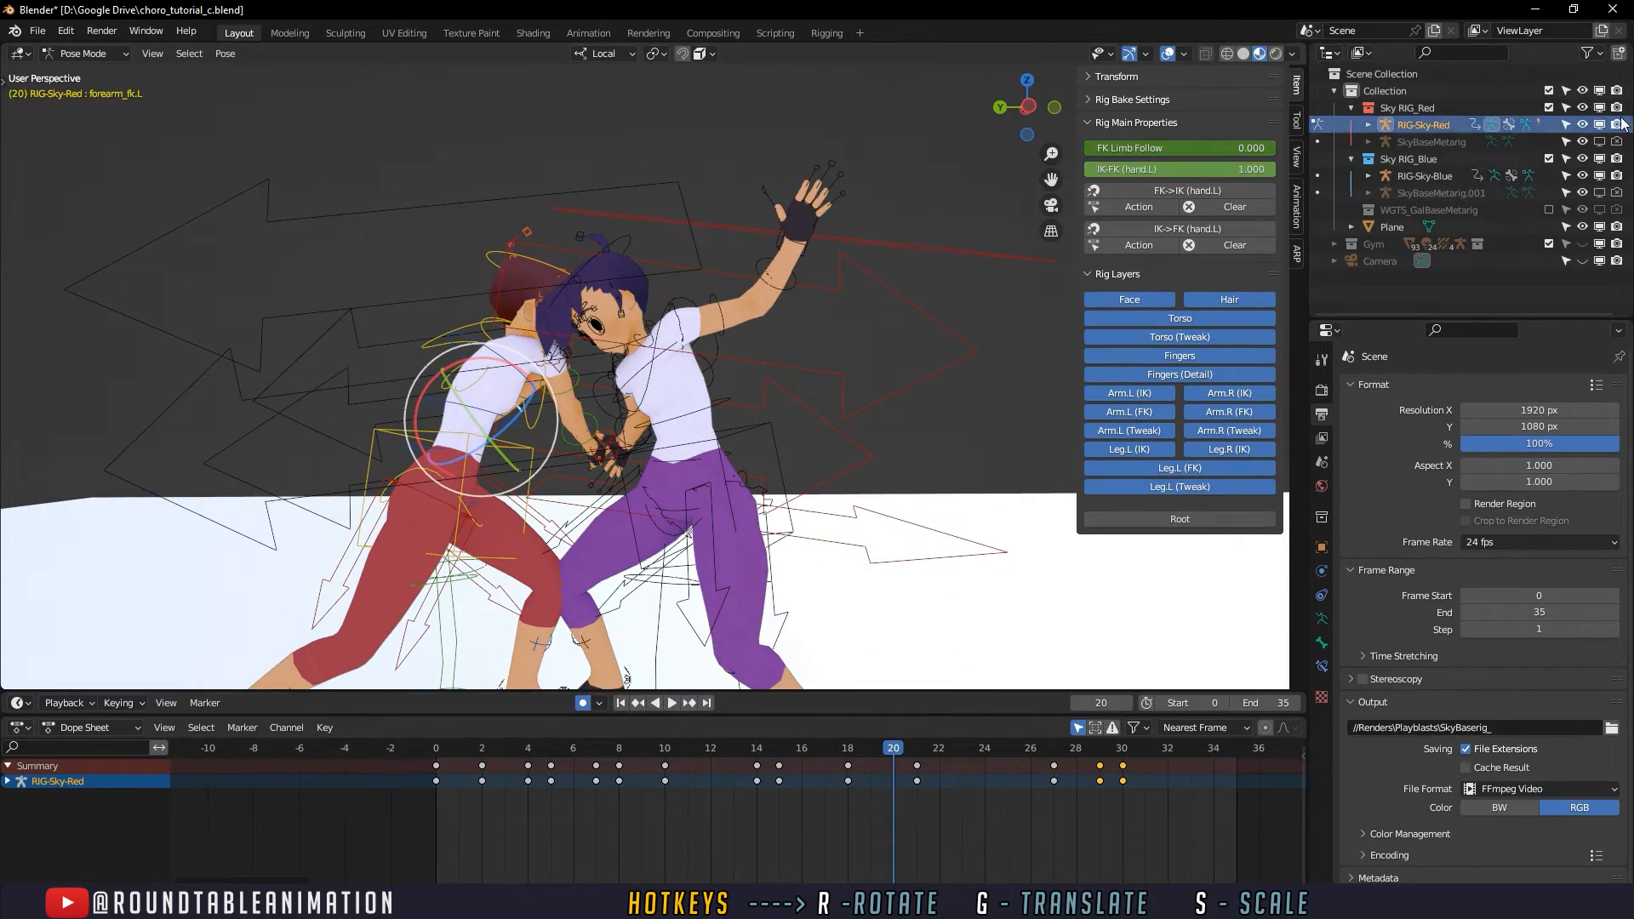
- Hide RIG-Sky-Red, return RIG-Sky-Blue to Pose Mode and select the defender's left forearm control
{"action": "left_click", "coordinate": [1584, 125]}
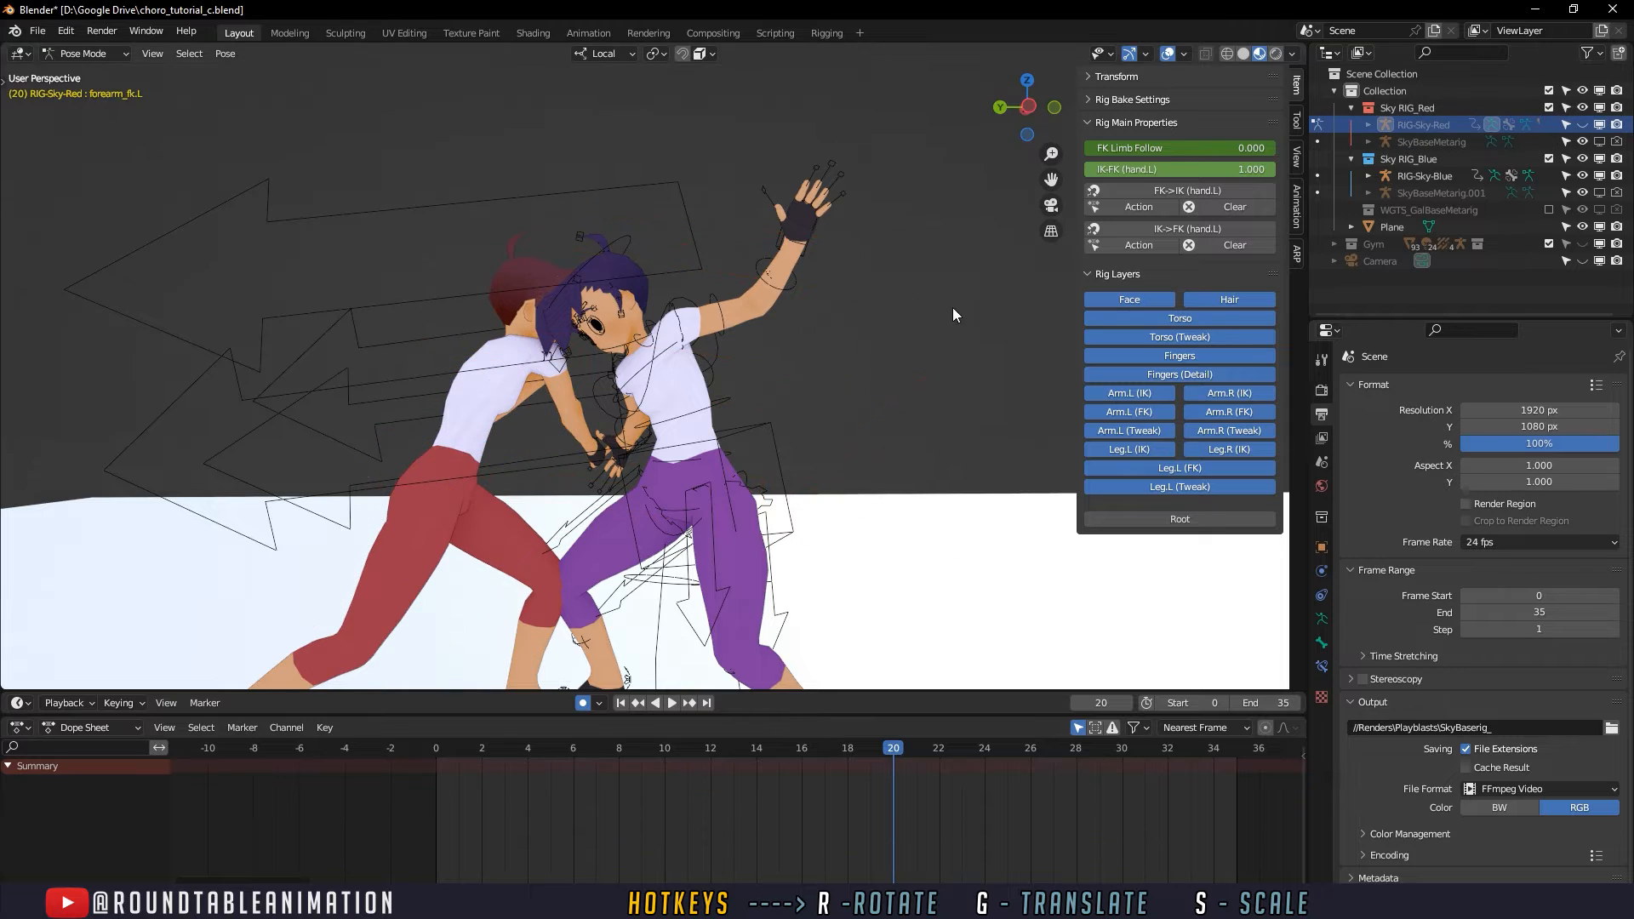
{"action": "key", "text": "ctrl+Tab"}
{"action": "left_click", "coordinate": [788, 287]}
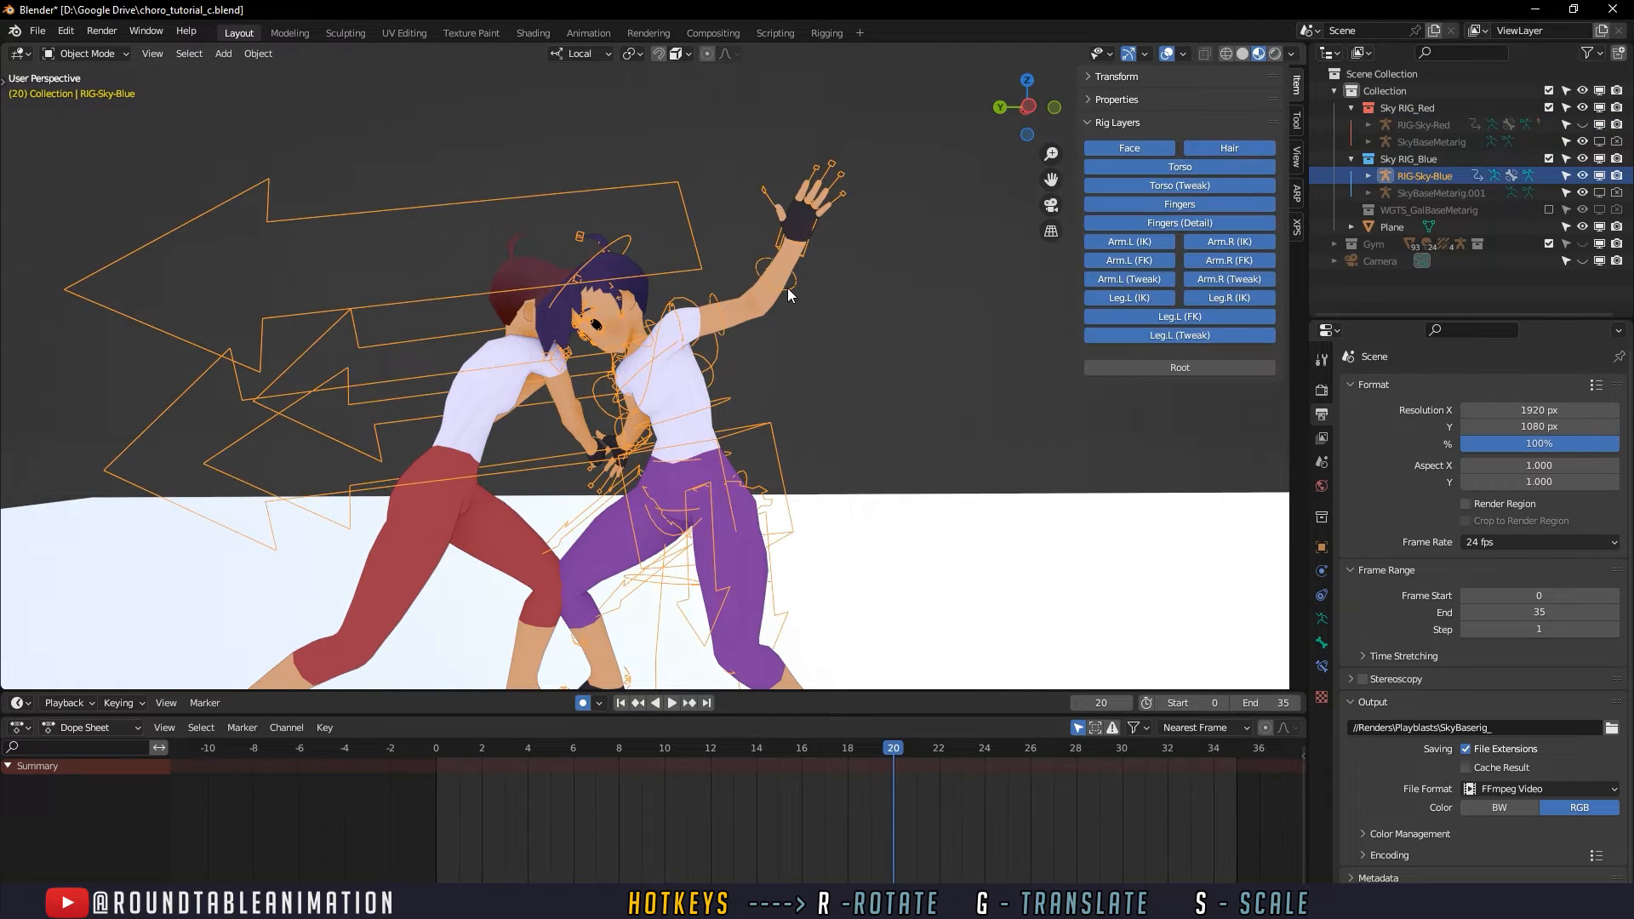
{"action": "key", "text": "ctrl+Tab"}
{"action": "left_click", "coordinate": [788, 287]}
{"action": "scroll", "coordinate": [819, 349], "scroll_direction": "down", "scroll_amount": 1}
{"action": "middle_click_drag", "start_coordinate": [820, 373], "coordinate": [843, 307], "text": "shift"}
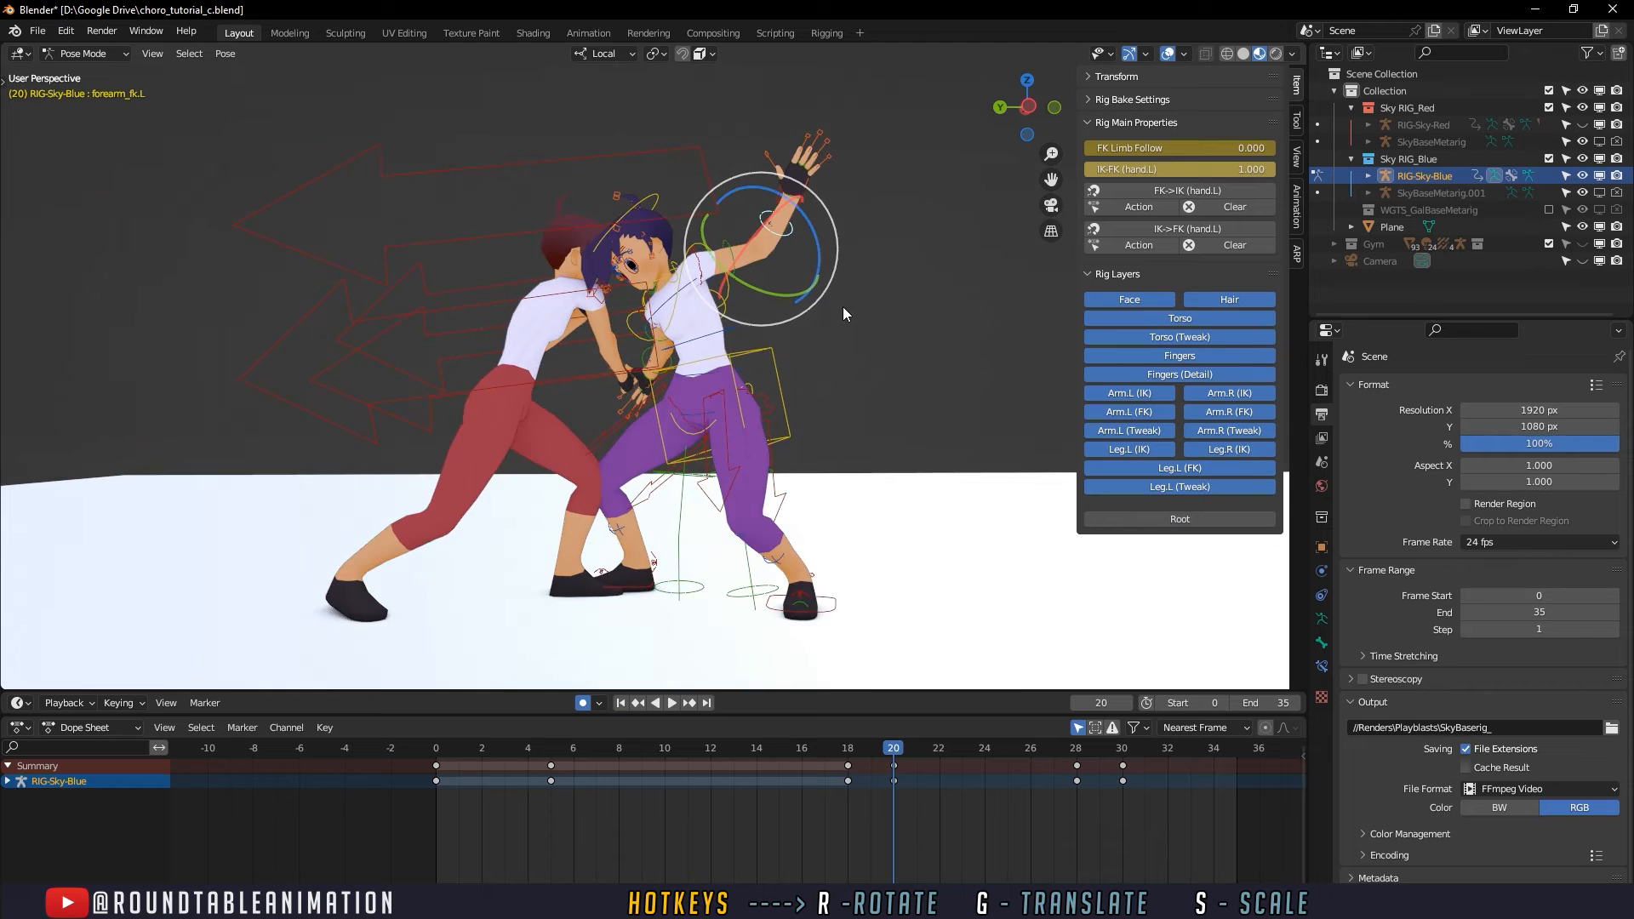
- Go to frame 30 and select the base controls of the defender's left-hand fingers
{"action": "left_click_drag", "start_coordinate": [430, 737], "coordinate": [1122, 747]}
{"action": "scroll", "coordinate": [911, 334], "scroll_direction": "up", "scroll_amount": 3}
{"action": "middle_click_drag", "start_coordinate": [911, 334], "coordinate": [817, 521], "text": "shift"}
{"action": "scroll", "coordinate": [790, 566], "scroll_direction": "up", "scroll_amount": 8}
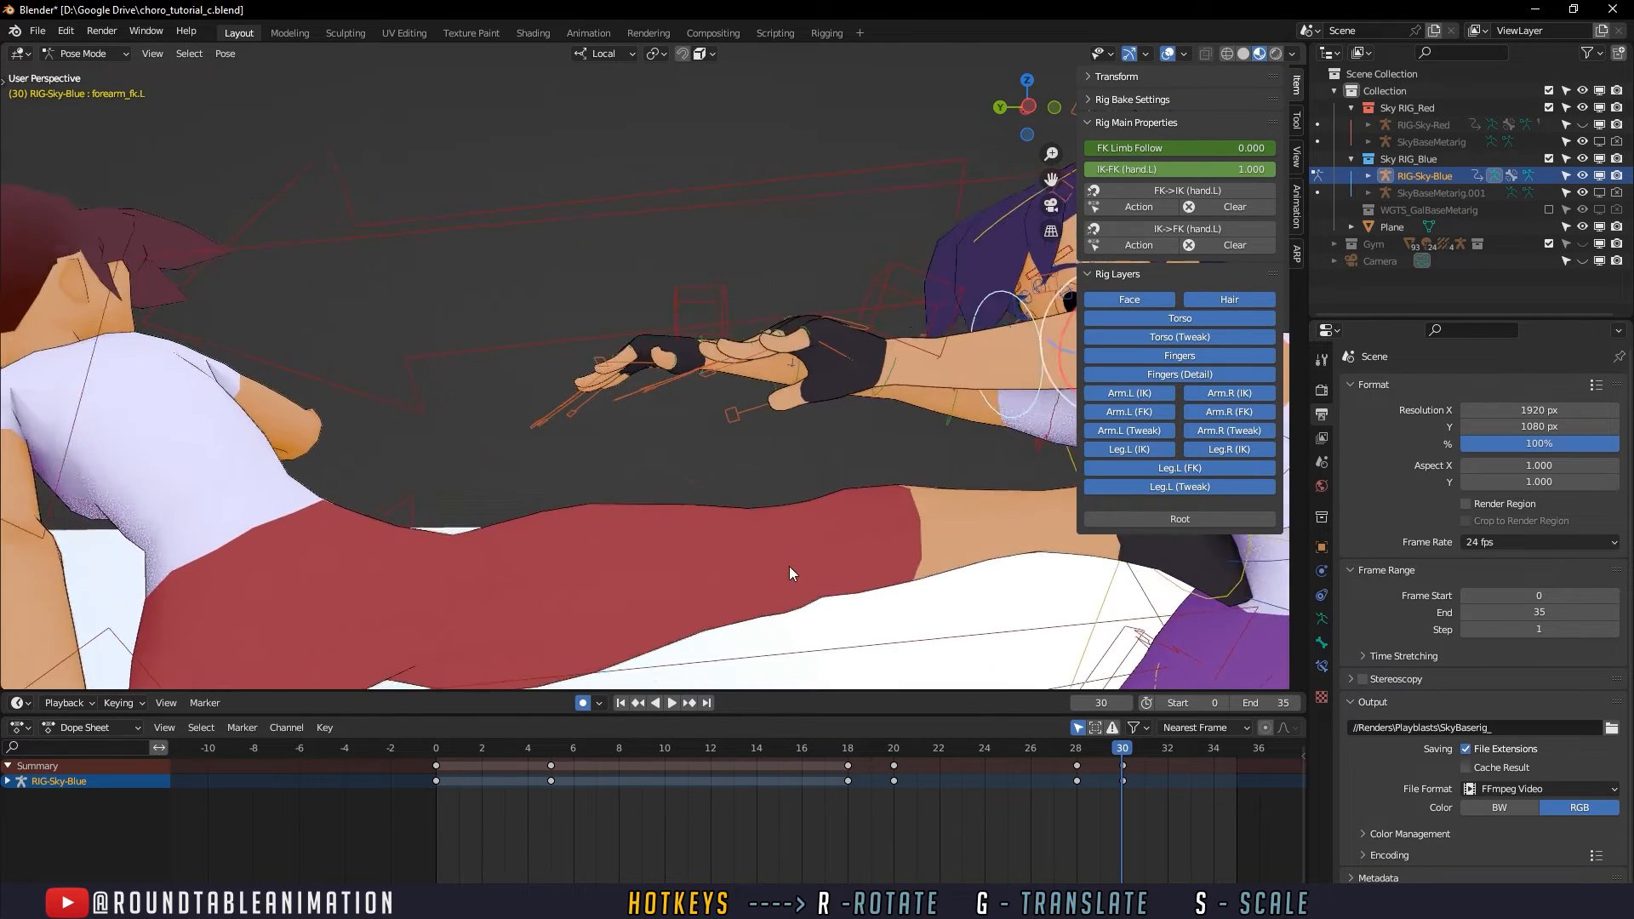
{"action": "left_click", "coordinate": [592, 472]}
{"action": "middle_click_drag", "start_coordinate": [592, 473], "coordinate": [608, 552]}
{"action": "left_click", "coordinate": [635, 536]}
{"action": "key", "text": "g"}
{"action": "left_click", "coordinate": [595, 532], "text": "shift"}
{"action": "left_click", "coordinate": [652, 601], "text": "shift"}
{"action": "left_click", "coordinate": [662, 606], "text": "shift"}
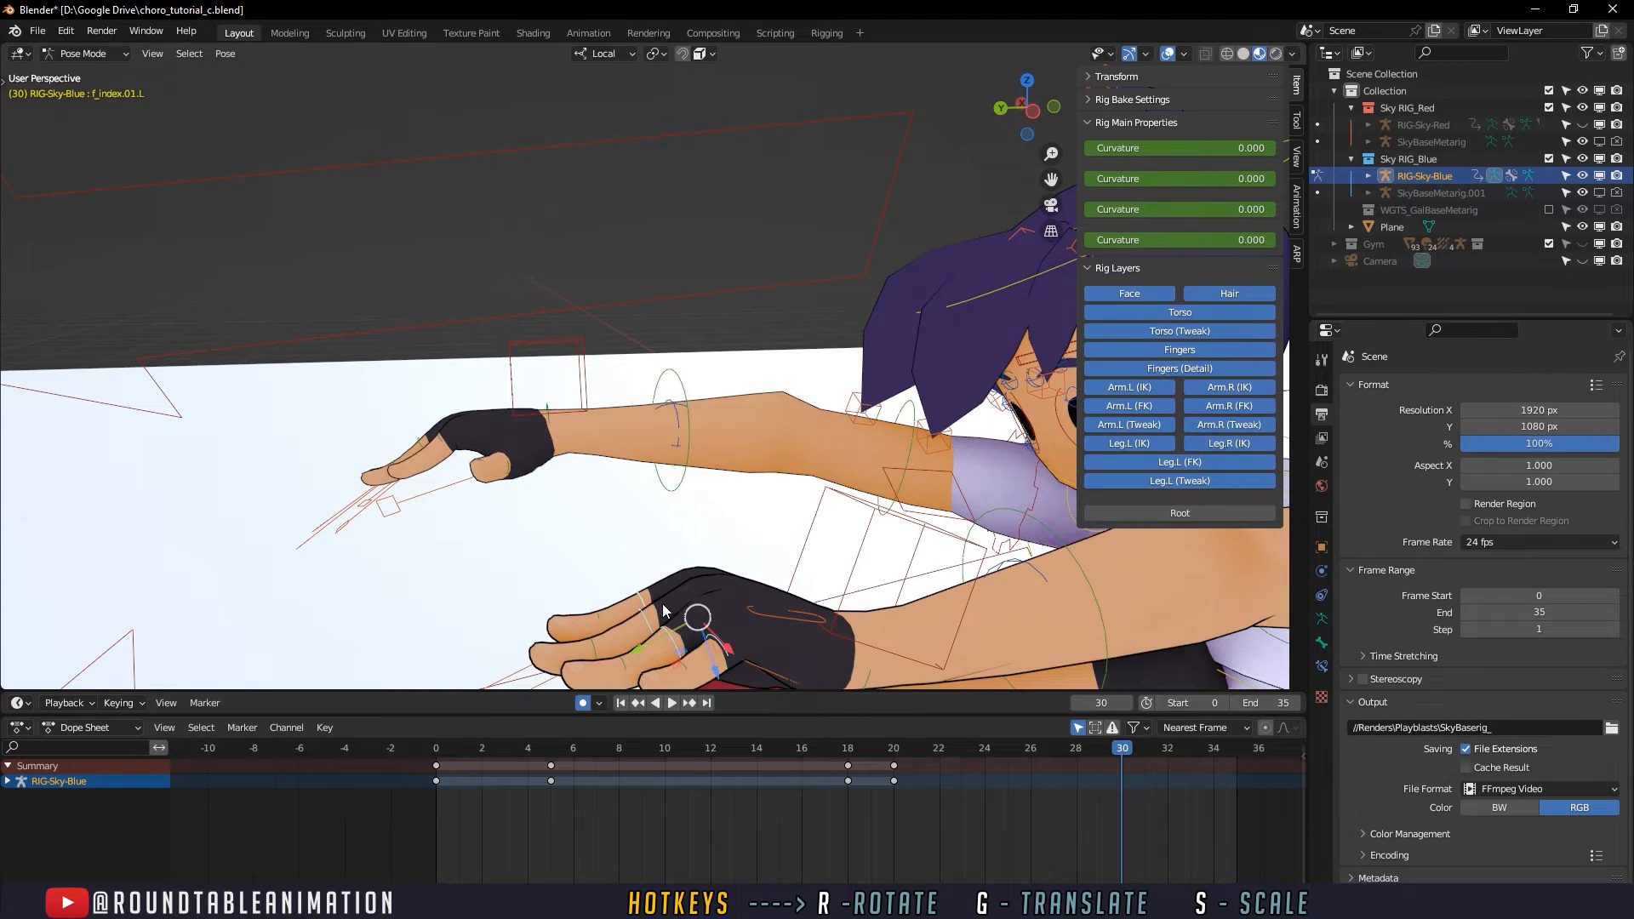
- Bend the defender's left fingers back at frame 30 and nudge their position
{"action": "middle_click_drag", "start_coordinate": [660, 622], "coordinate": [645, 612]}
{"action": "key", "text": "r"}
{"action": "left_click_drag", "start_coordinate": [665, 531], "coordinate": [668, 579]}
{"action": "middle_click_drag", "start_coordinate": [653, 549], "coordinate": [645, 523]}
{"action": "left_click_drag", "start_coordinate": [627, 469], "coordinate": [616, 395]}
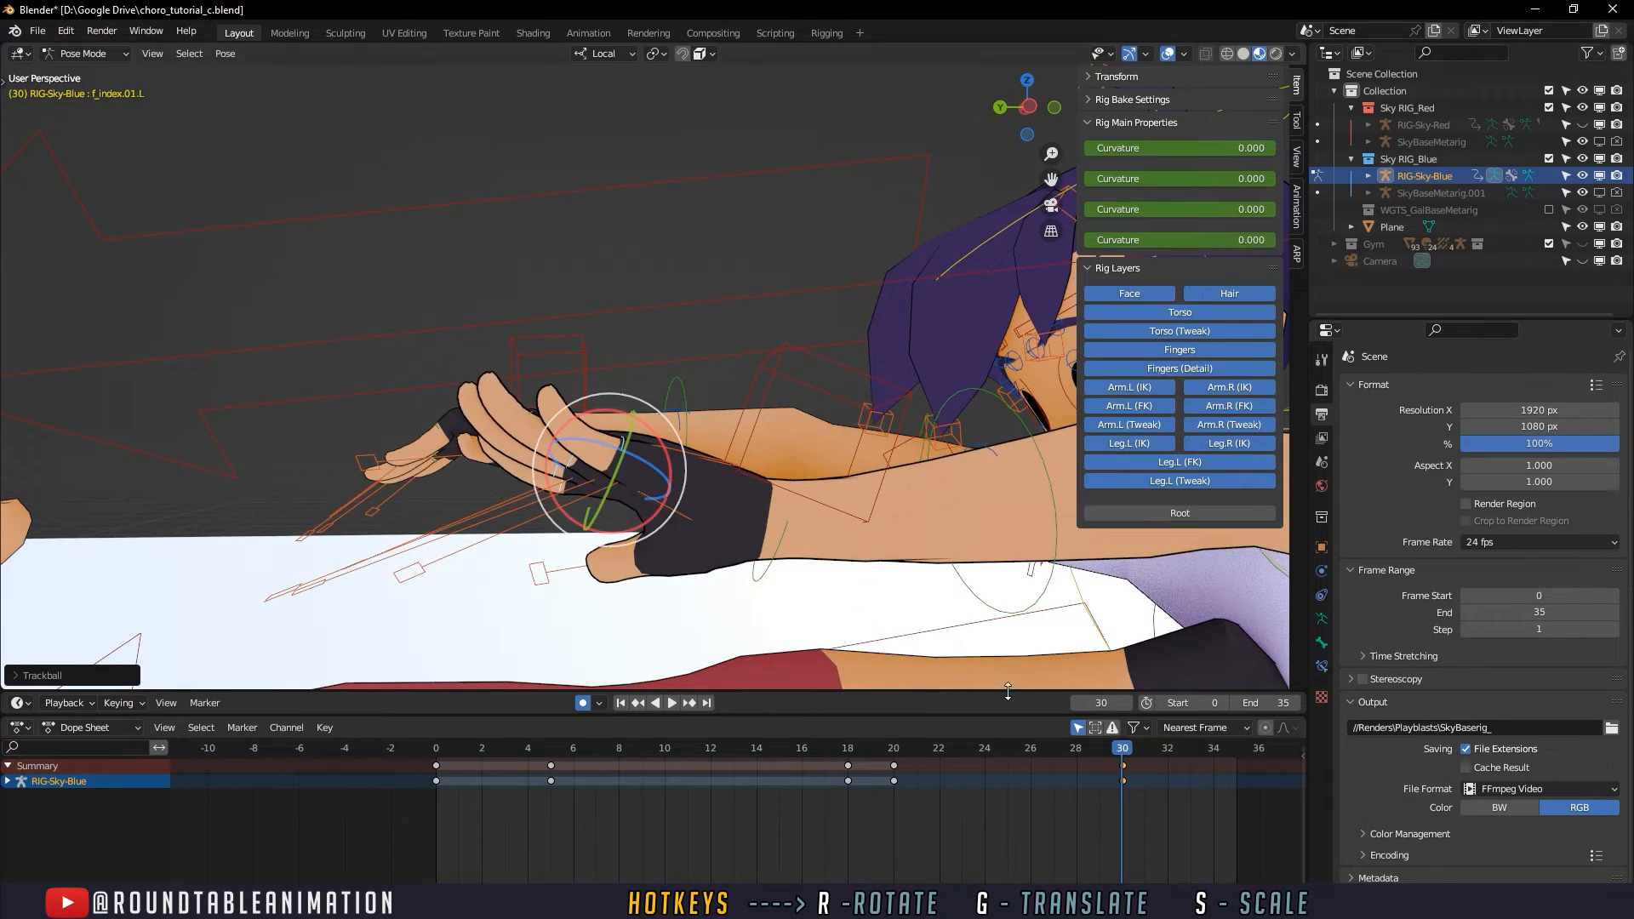
{"action": "scroll", "coordinate": [841, 634], "scroll_direction": "down", "scroll_amount": 3}
{"action": "middle_click_drag", "start_coordinate": [729, 501], "coordinate": [576, 434]}
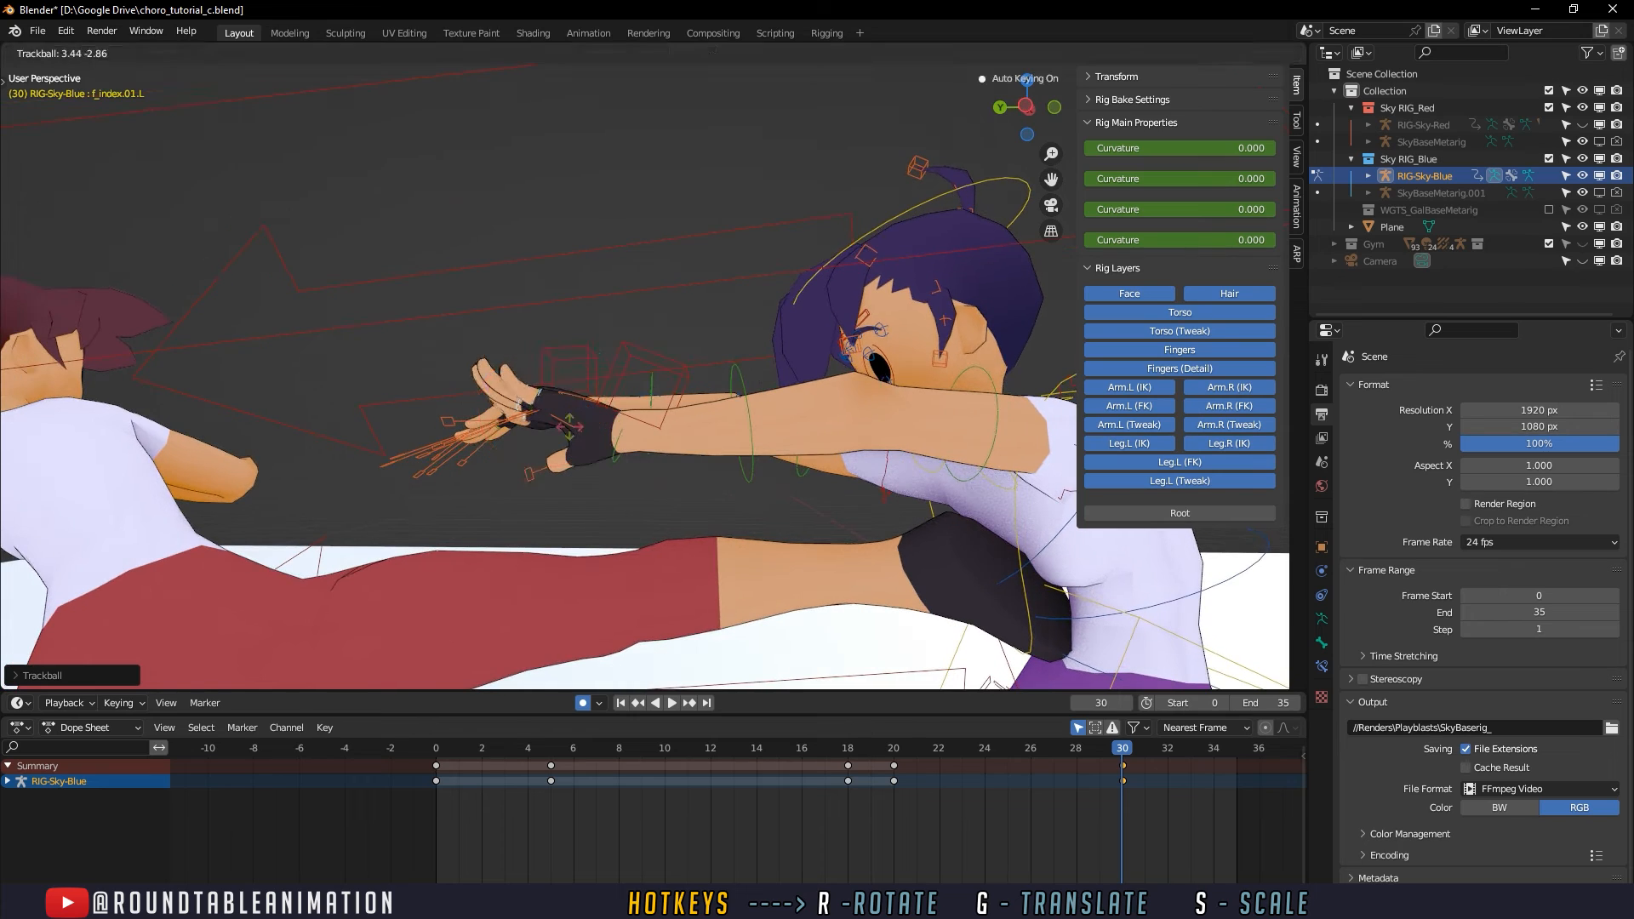
{"action": "key", "text": "g"}
{"action": "left_click_drag", "start_coordinate": [556, 410], "coordinate": [552, 410]}
{"action": "middle_click_drag", "start_coordinate": [555, 410], "coordinate": [647, 410]}
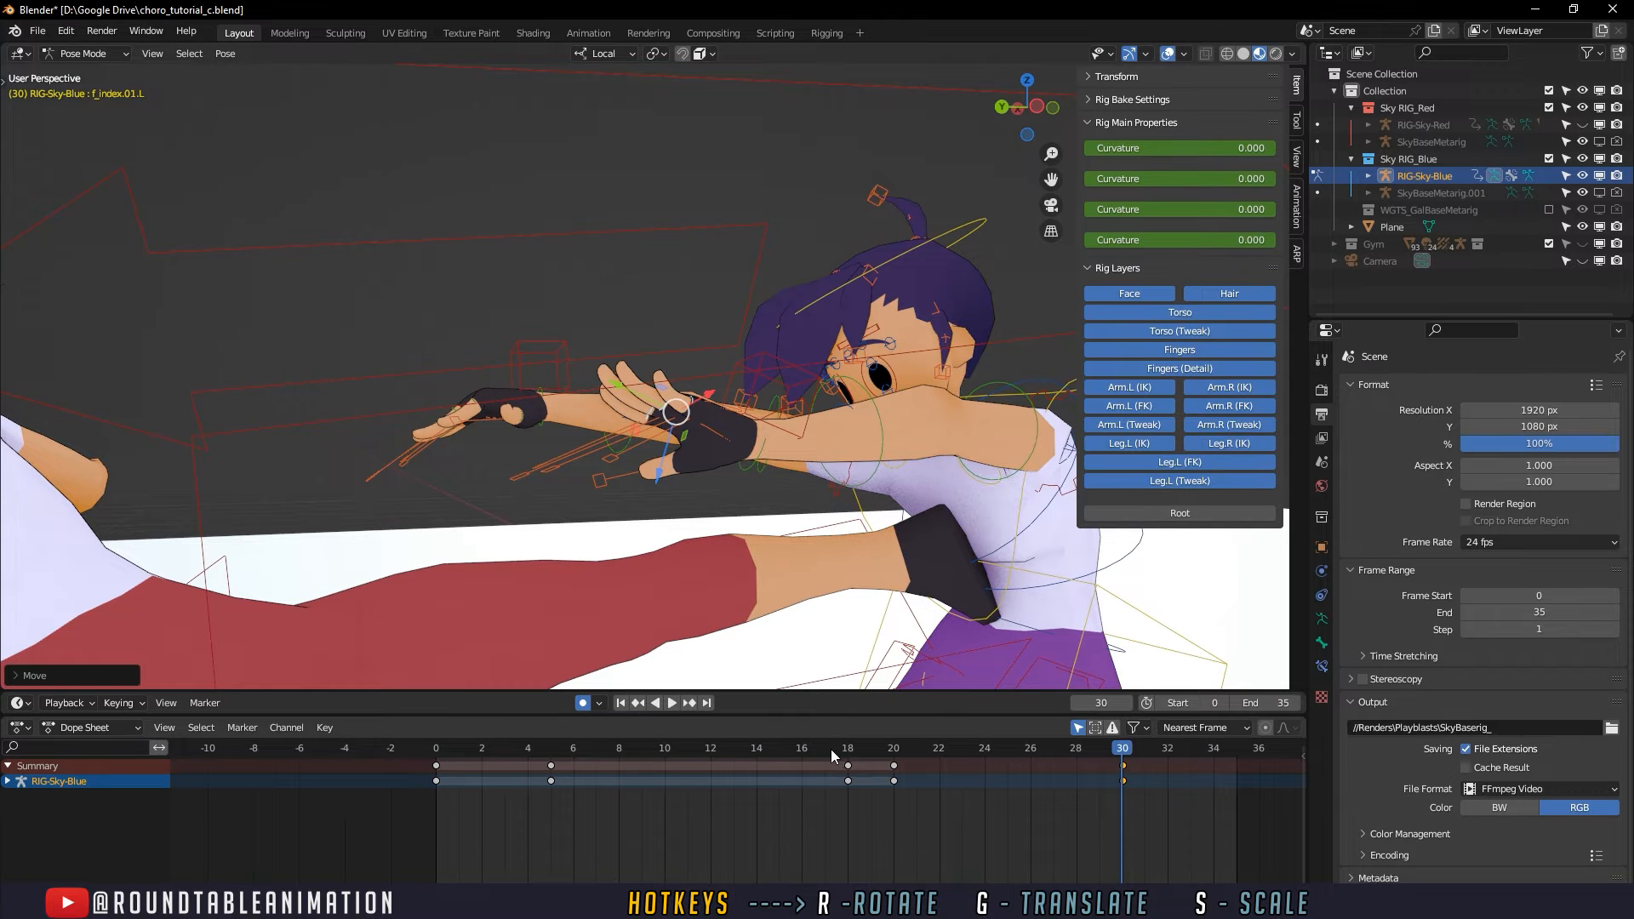
- Rotate the defender's left finger base controls upward at frame 23
{"action": "left_click", "coordinate": [805, 751]}
{"action": "scroll", "coordinate": [796, 613], "scroll_direction": "down", "scroll_amount": 4}
{"action": "left_click_drag", "start_coordinate": [809, 750], "coordinate": [954, 749]}
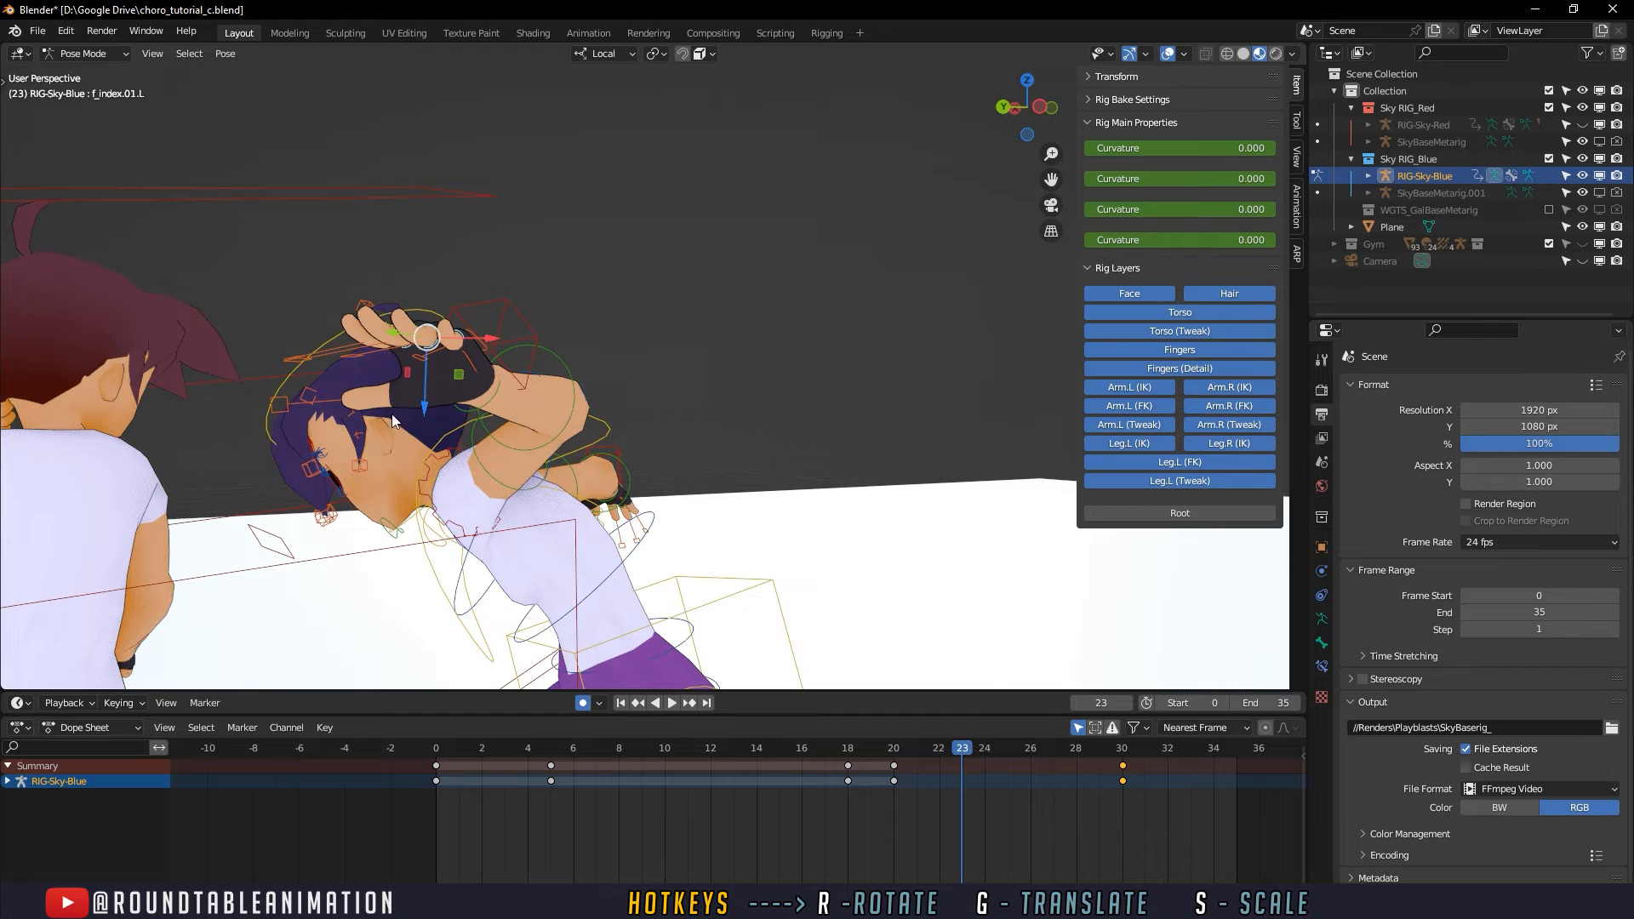
{"action": "key", "text": "r"}
{"action": "left_click_drag", "start_coordinate": [366, 372], "coordinate": [423, 337]}
{"action": "middle_click_drag", "start_coordinate": [423, 337], "coordinate": [545, 404]}
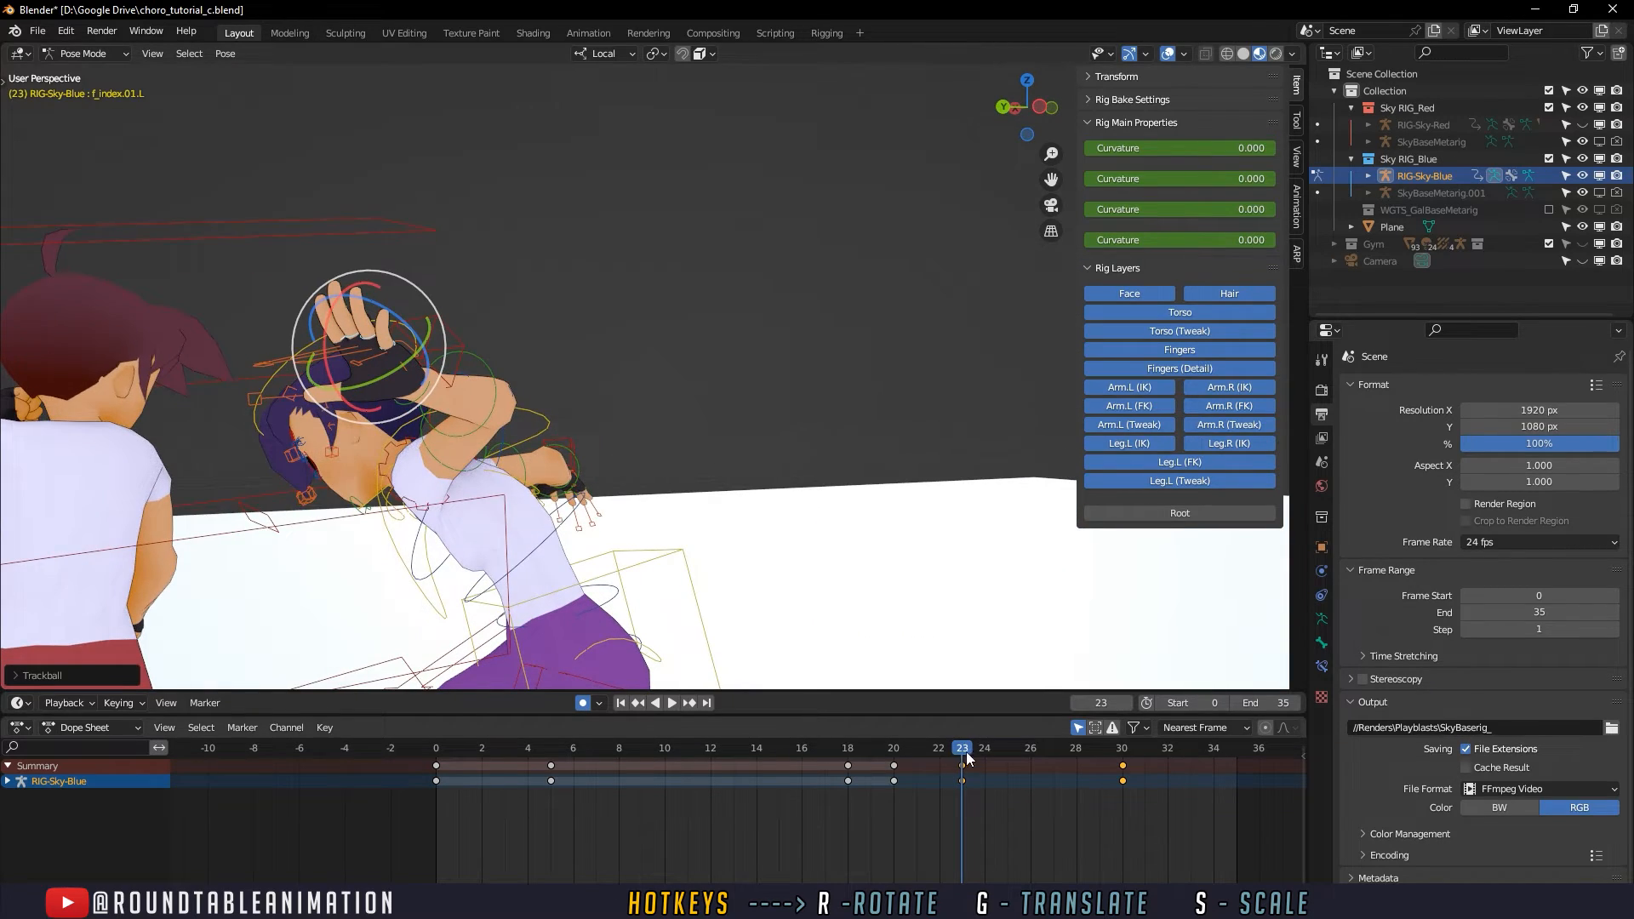
- Try rotating the defender's left palm control at frame 32
{"action": "left_click_drag", "start_coordinate": [967, 752], "coordinate": [1167, 739]}
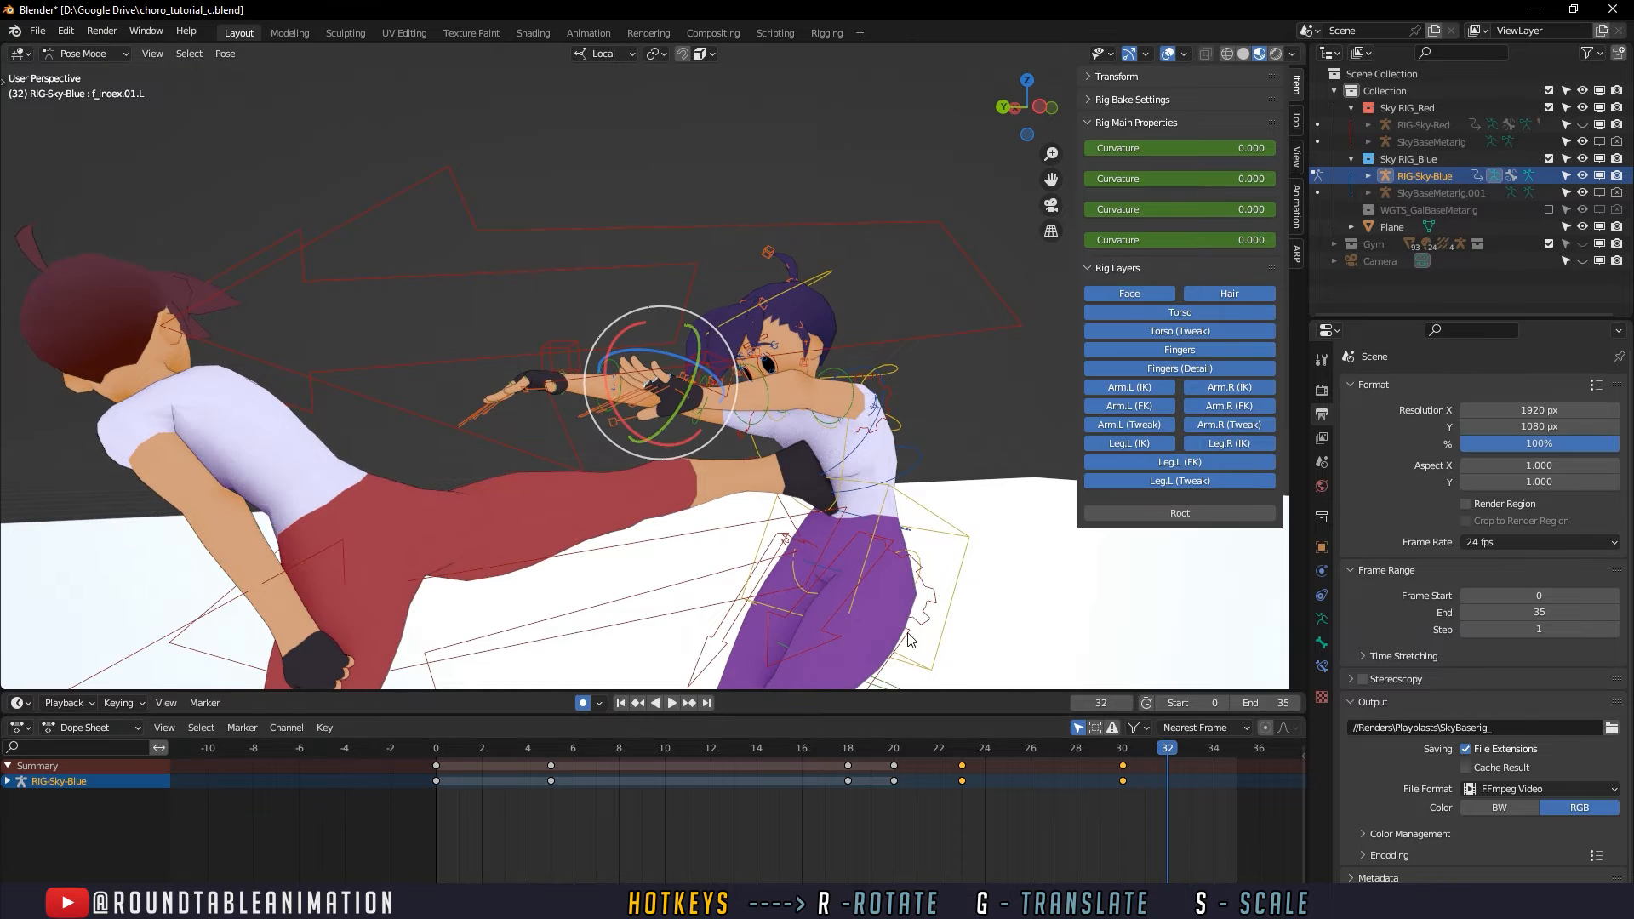
{"action": "middle_click_drag", "start_coordinate": [799, 507], "coordinate": [752, 404]}
{"action": "scroll", "coordinate": [741, 503], "scroll_direction": "up", "scroll_amount": 2}
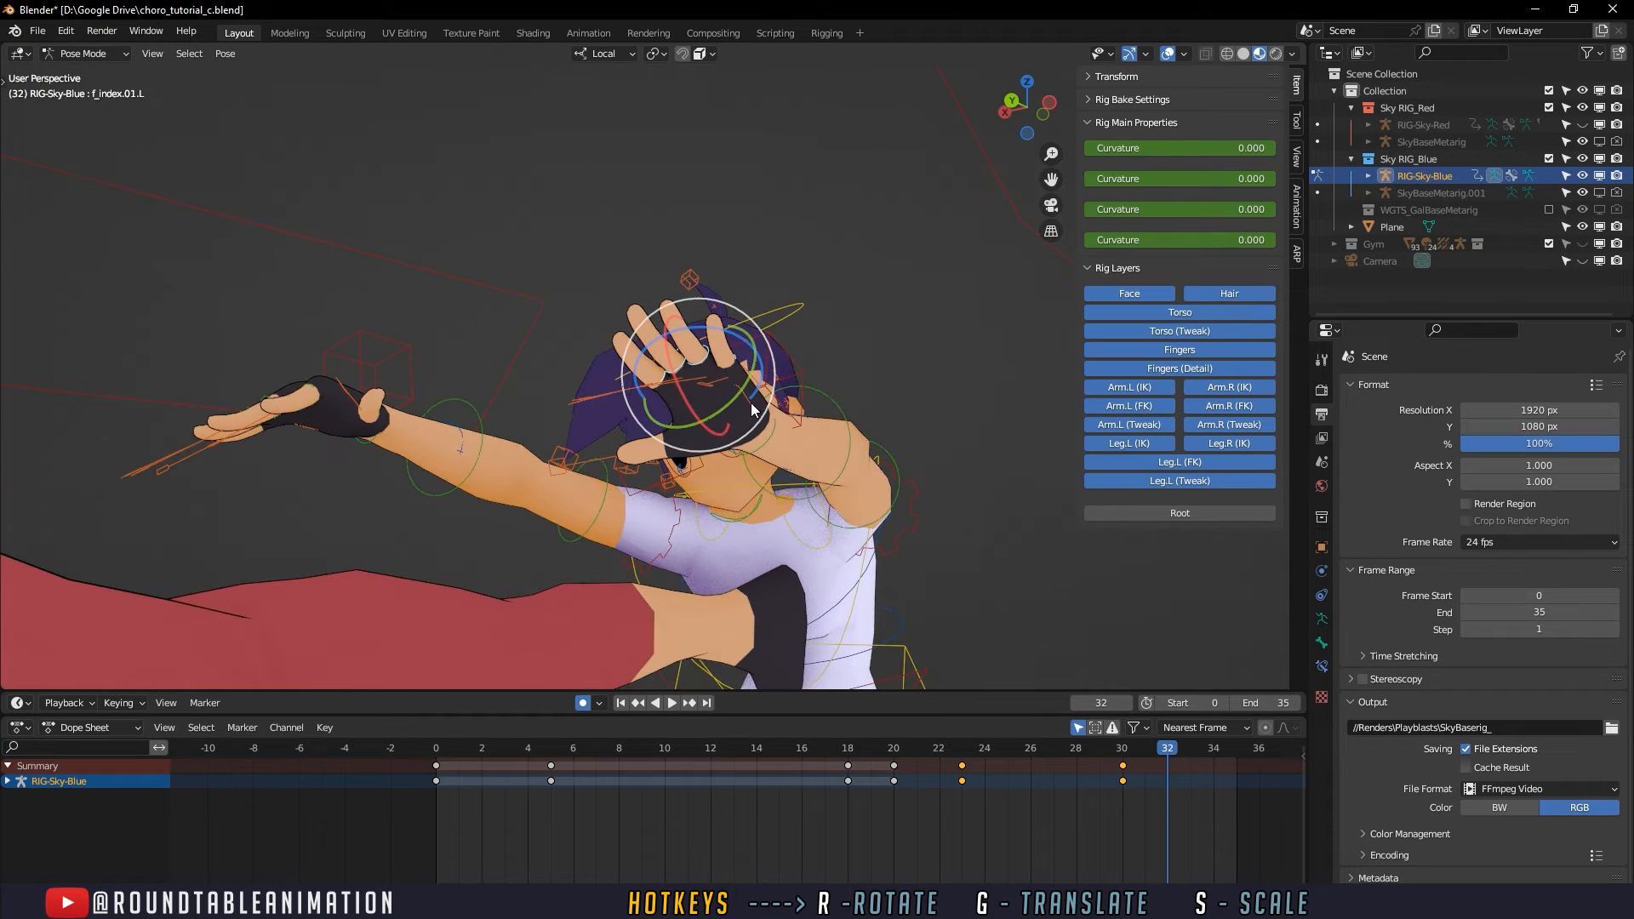
{"action": "left_click", "coordinate": [750, 406]}
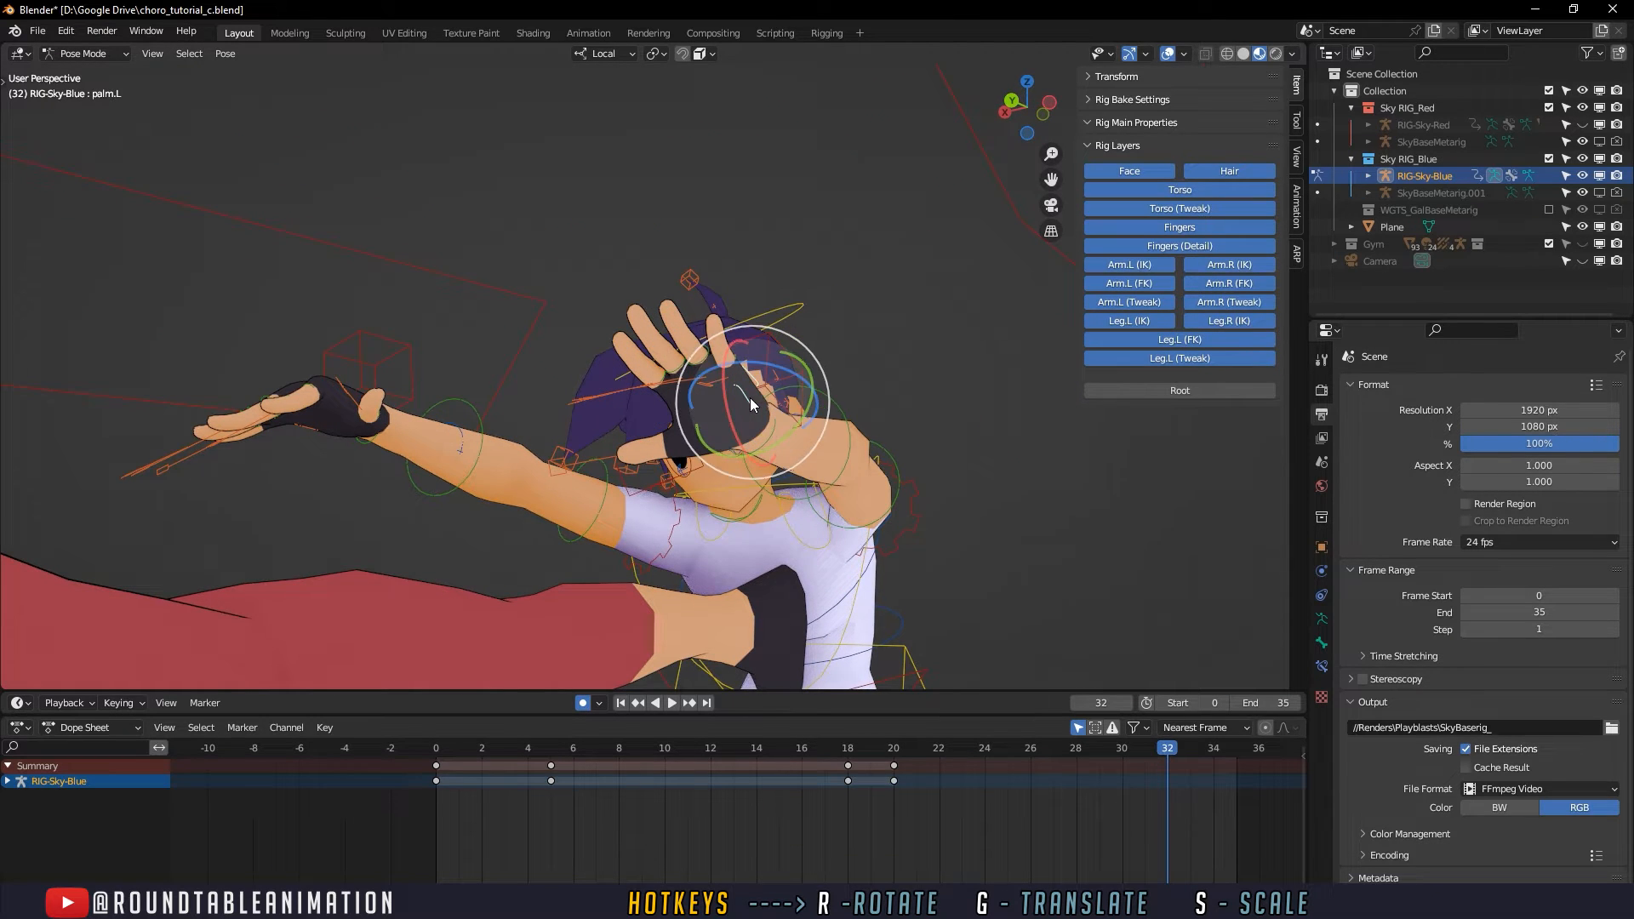
{"action": "left_click_drag", "start_coordinate": [750, 404], "coordinate": [911, 631]}
{"action": "key", "text": "ctrl+z"}
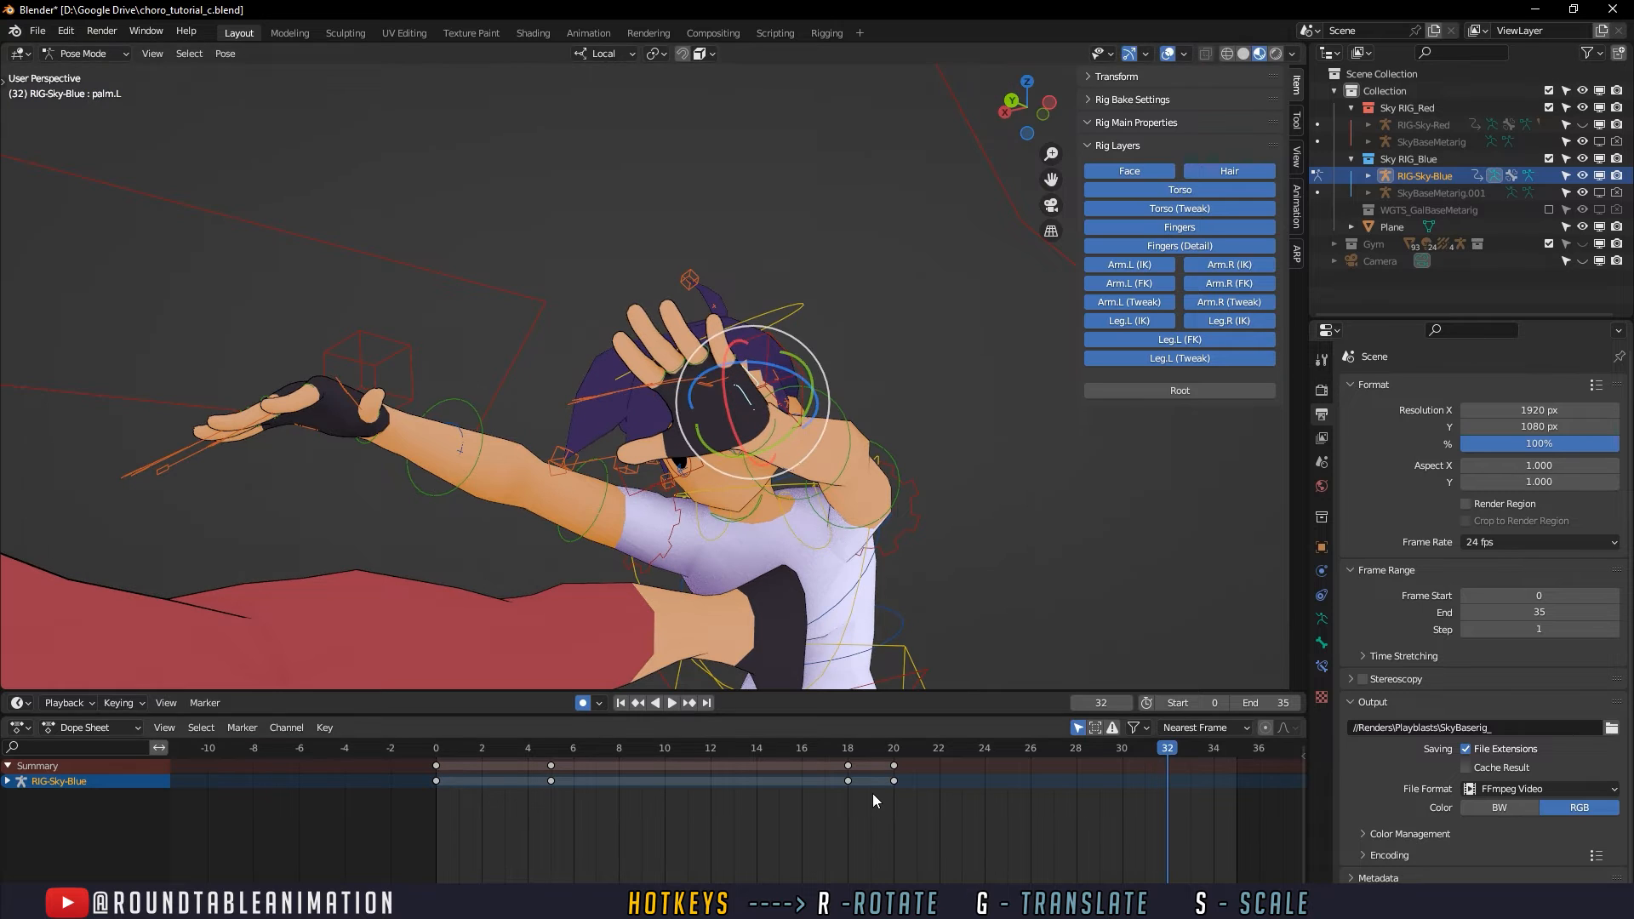
{"action": "left_click_drag", "start_coordinate": [739, 407], "coordinate": [766, 428]}
{"action": "key", "text": "ctrl+z"}
{"action": "middle_click_drag", "start_coordinate": [767, 427], "coordinate": [797, 497]}
{"action": "mouse_move", "coordinate": [825, 432]}
{"action": "left_mouse_down"}
{"action": "mouse_move", "coordinate": [831, 407]}
{"action": "mouse_move", "coordinate": [829, 447]}
{"action": "left_mouse_up"}
{"action": "key", "text": "ctrl+z"}
- Rotate the defender's raised left palm control at frame 20
{"action": "left_click", "coordinate": [916, 750]}
{"action": "scroll", "coordinate": [916, 631], "scroll_direction": "down", "scroll_amount": 5}
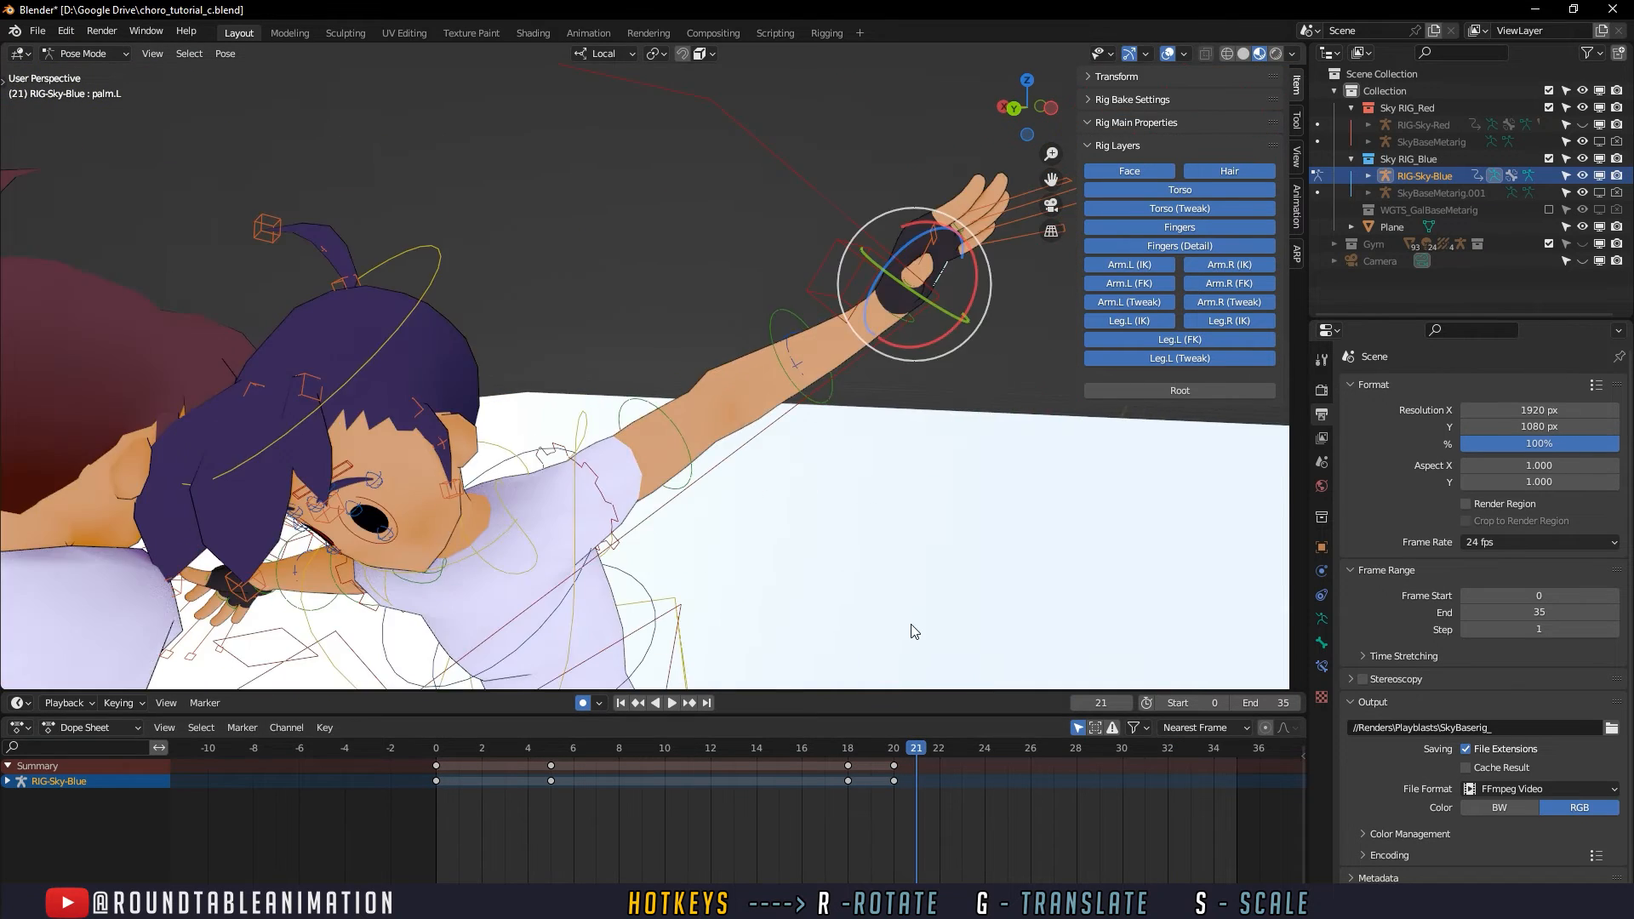
{"action": "middle_click_drag", "start_coordinate": [916, 630], "coordinate": [853, 730]}
{"action": "scroll", "coordinate": [827, 573], "scroll_direction": "down", "scroll_amount": 2}
{"action": "left_click_drag", "start_coordinate": [850, 749], "coordinate": [890, 757]}
{"action": "middle_click_drag", "start_coordinate": [804, 565], "coordinate": [685, 571]}
{"action": "left_click_drag", "start_coordinate": [655, 439], "coordinate": [655, 450]}
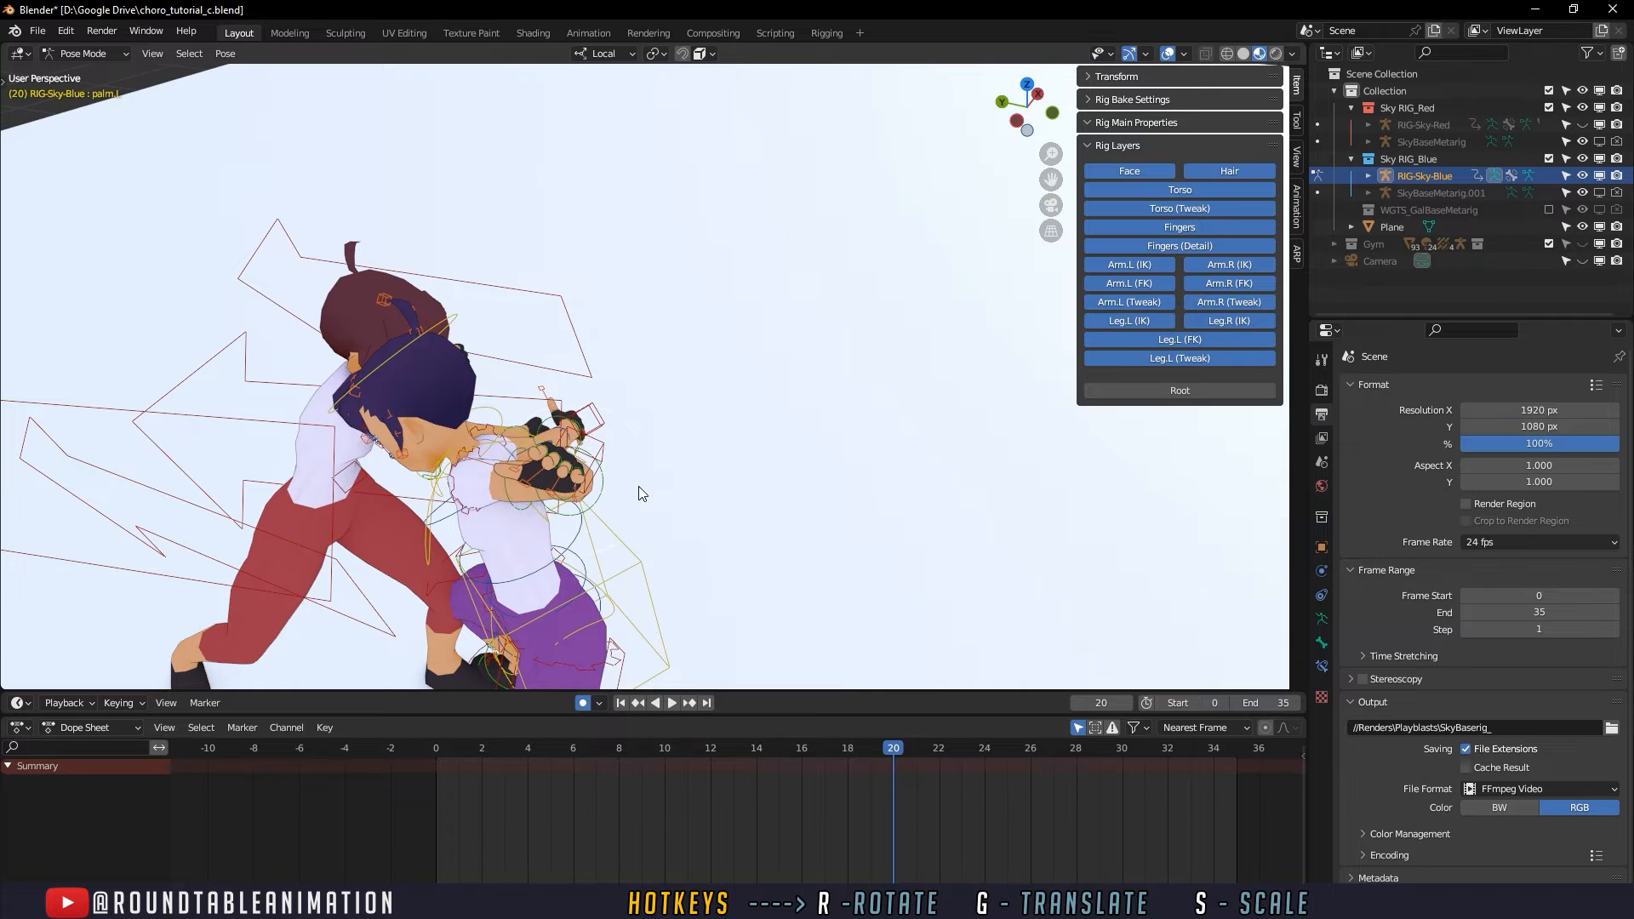
{"action": "key", "text": "ctrl+z"}
{"action": "key", "text": "r"}
{"action": "left_click", "coordinate": [612, 466]}
{"action": "key", "text": "r"}
{"action": "key", "text": "r"}
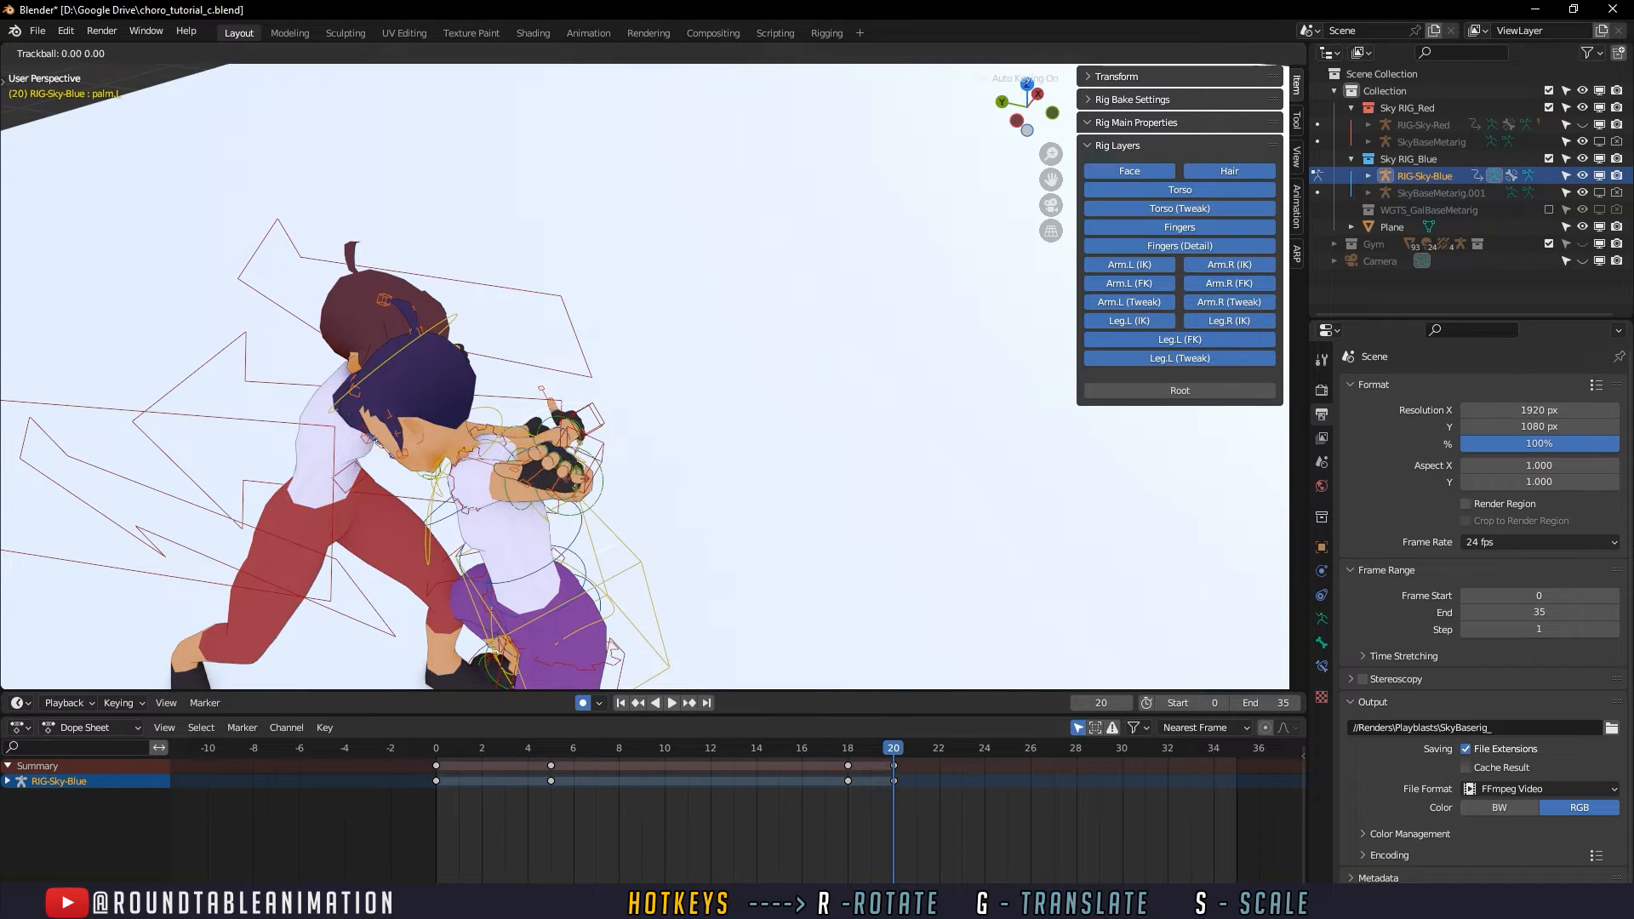
{"action": "left_click", "coordinate": [587, 481]}
{"action": "middle_click_drag", "start_coordinate": [588, 481], "coordinate": [645, 360]}
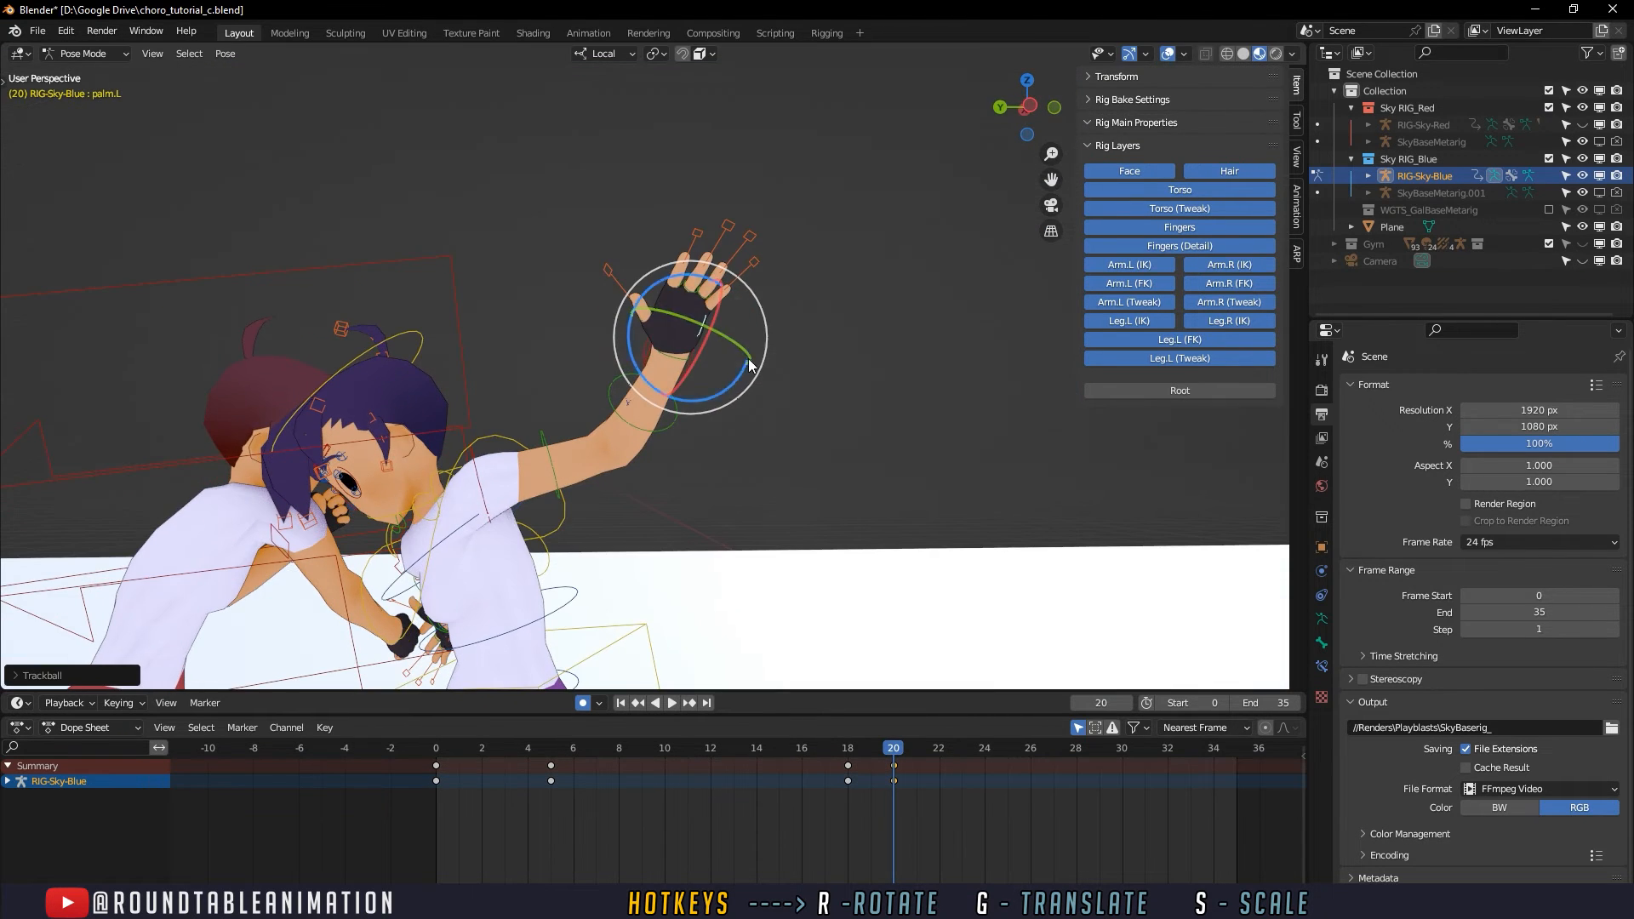
{"action": "mouse_move", "coordinate": [711, 329]}
{"action": "left_mouse_down"}
{"action": "mouse_move", "coordinate": [736, 321]}
{"action": "mouse_move", "coordinate": [703, 330]}
{"action": "mouse_move", "coordinate": [735, 358]}
{"action": "mouse_move", "coordinate": [754, 339]}
{"action": "mouse_move", "coordinate": [732, 339]}
{"action": "left_mouse_up"}
{"action": "key", "text": "ctrl+z"}
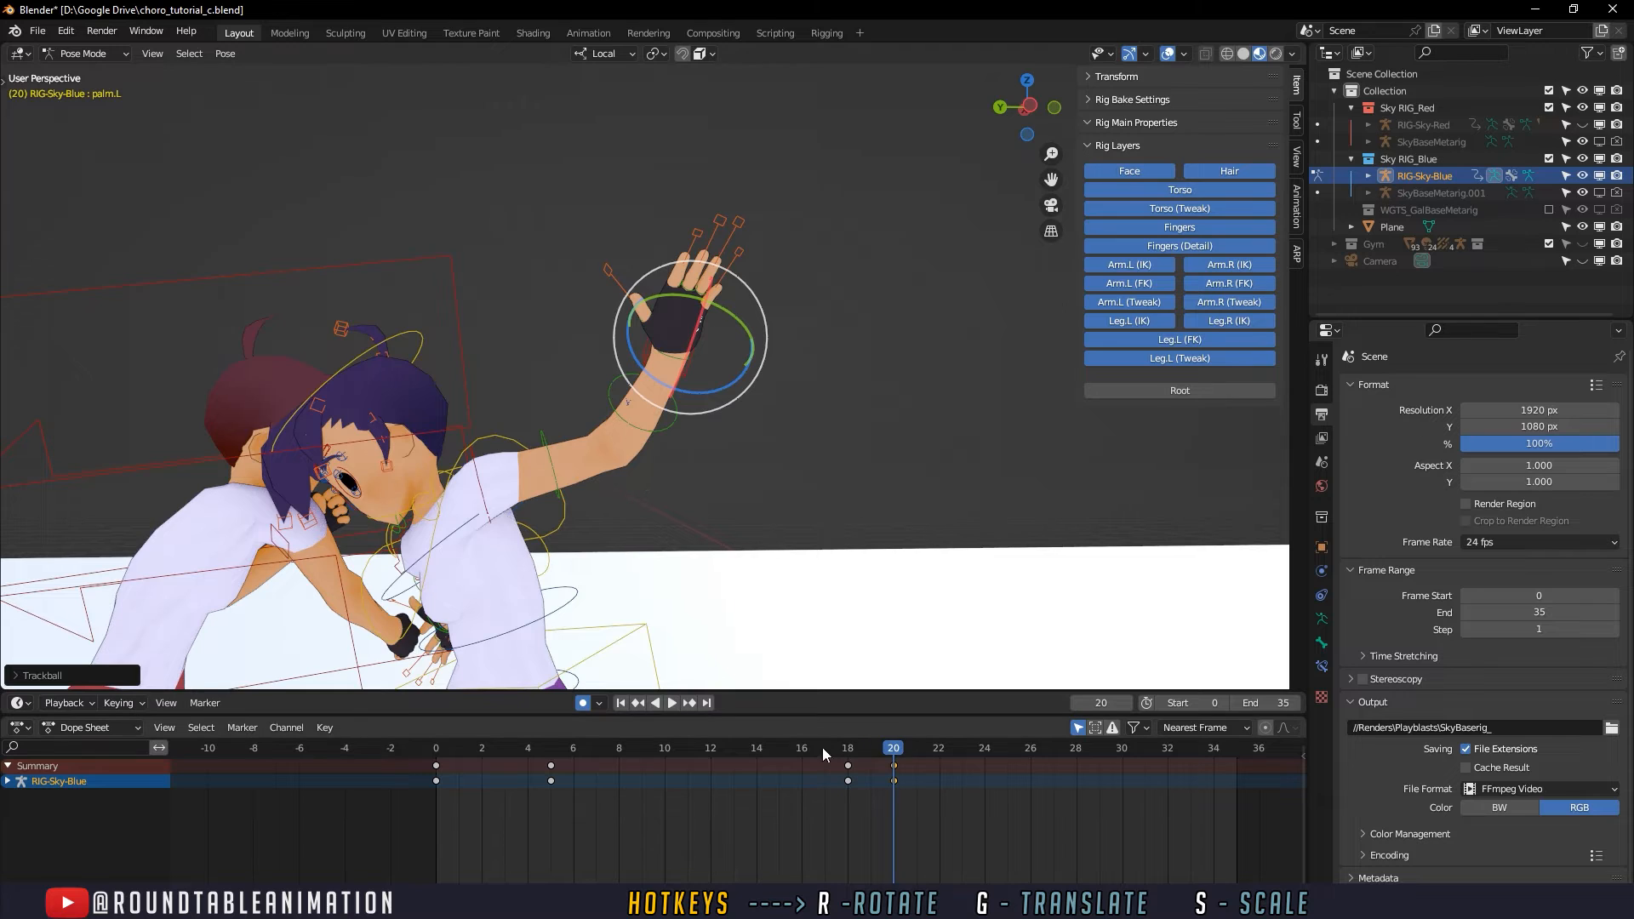
- Hold the left palm pose from frame 20 with a keyframe at frame 22
{"action": "left_click_drag", "start_coordinate": [823, 747], "coordinate": [1039, 744]}
{"action": "key", "text": "i"}
{"action": "left_click", "coordinate": [936, 743]}
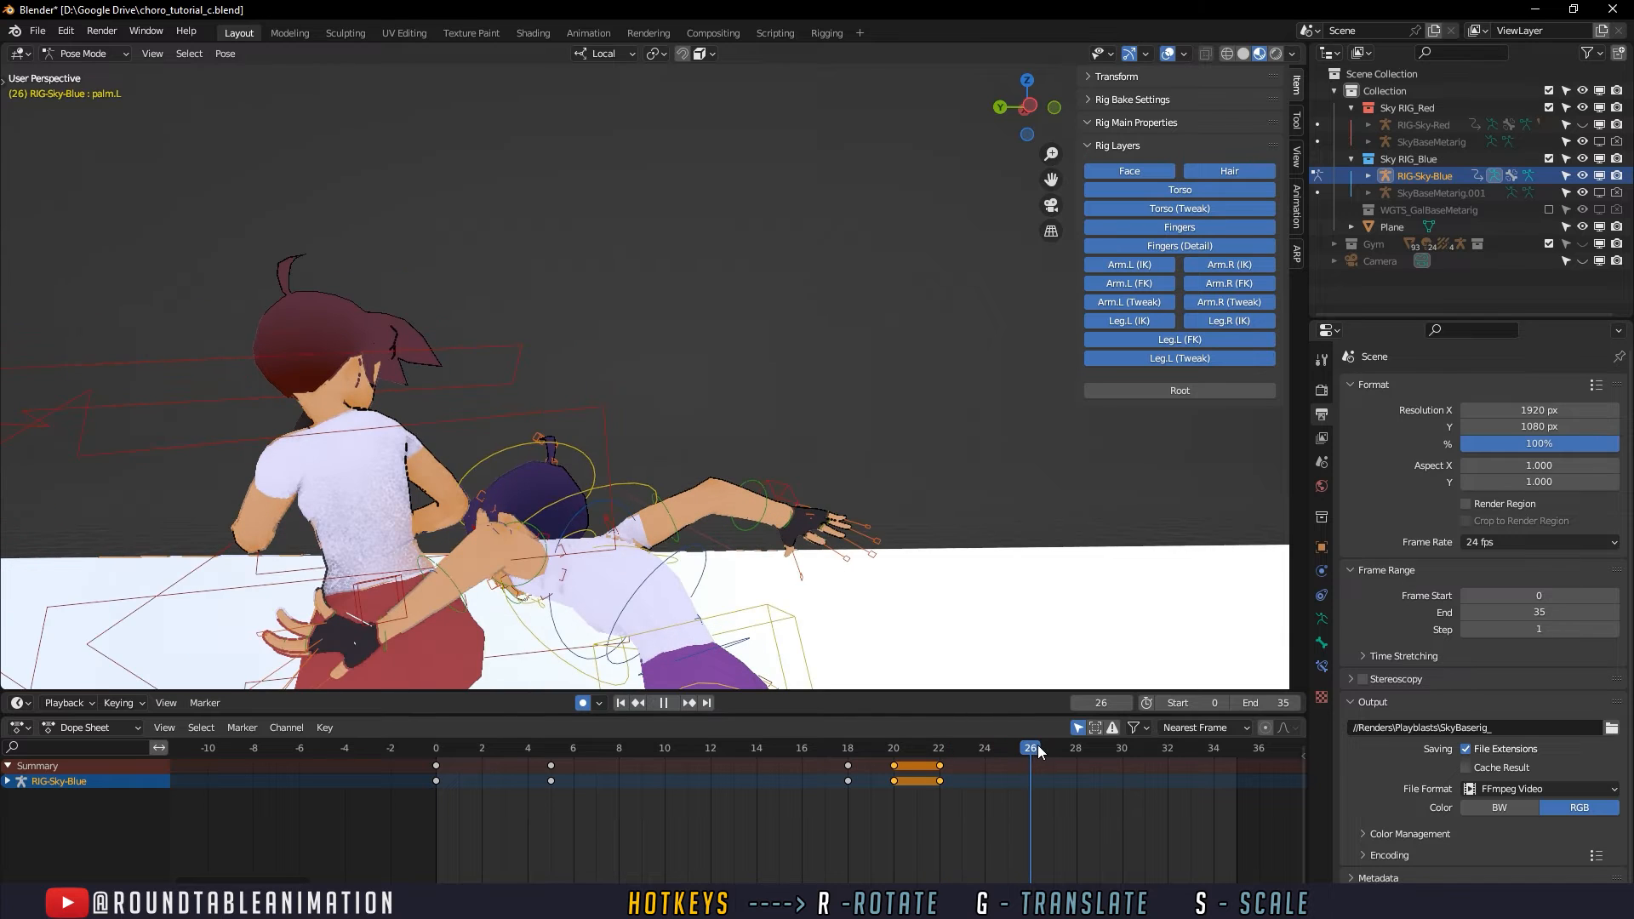
- Rotate the defender's left palm freely at frame 26 to reshape the hand beside the attacker's hips
{"action": "middle_click_drag", "start_coordinate": [763, 603], "coordinate": [824, 454], "text": "shift"}
{"action": "key", "text": "r"}
{"action": "key", "text": "r"}
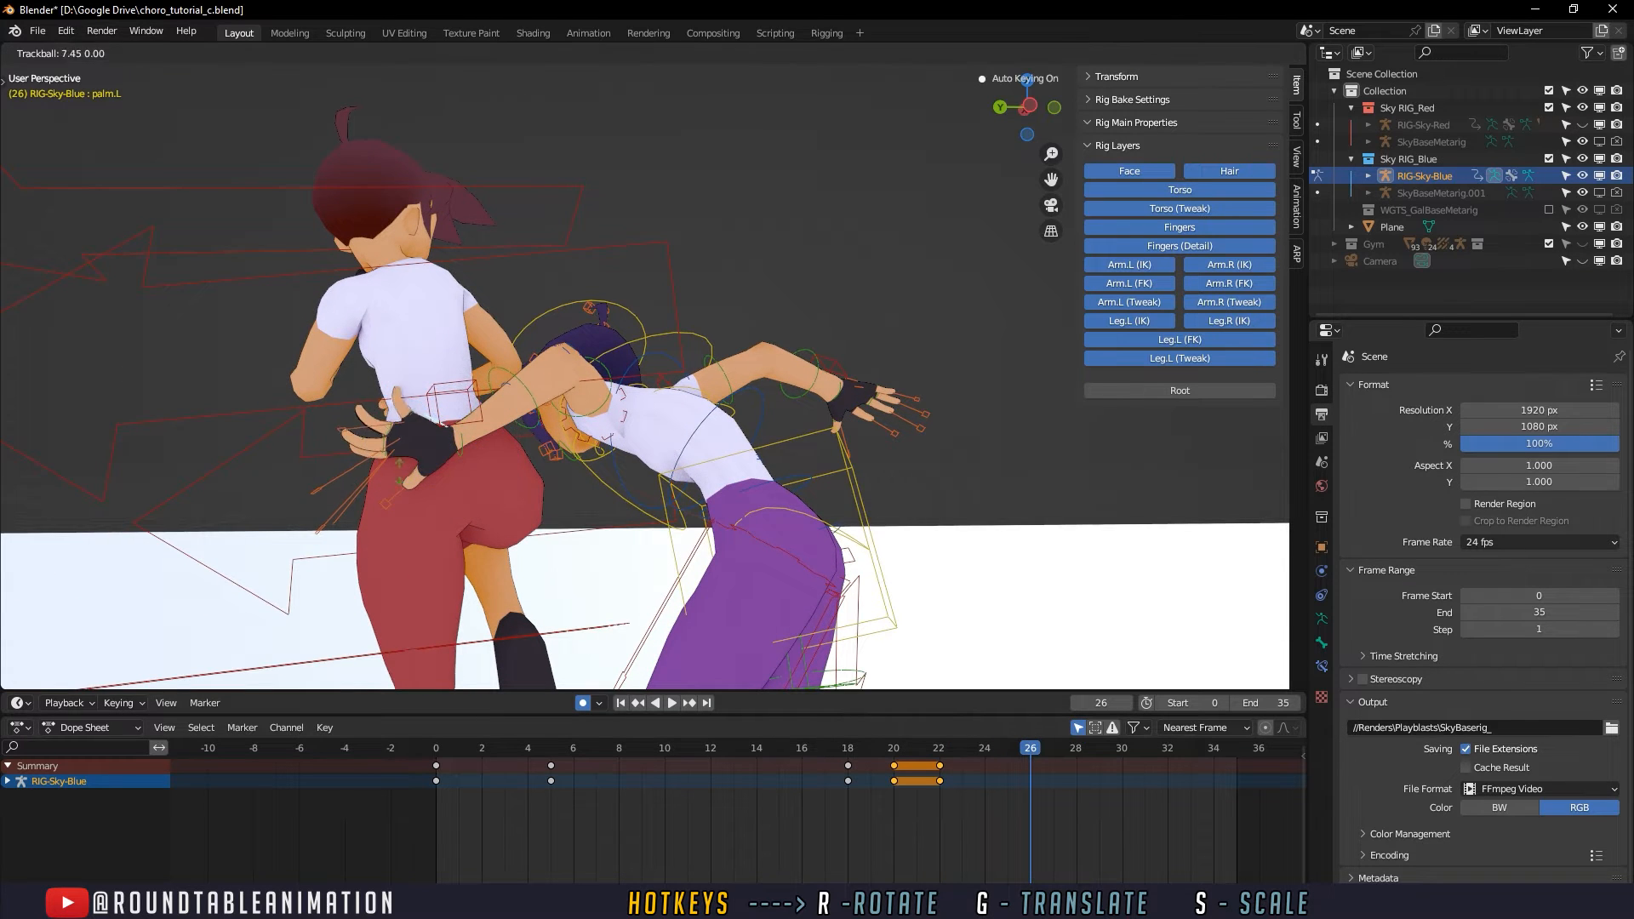
{"action": "left_click", "coordinate": [421, 449]}
{"action": "key", "text": "r"}
{"action": "key", "text": "r"}
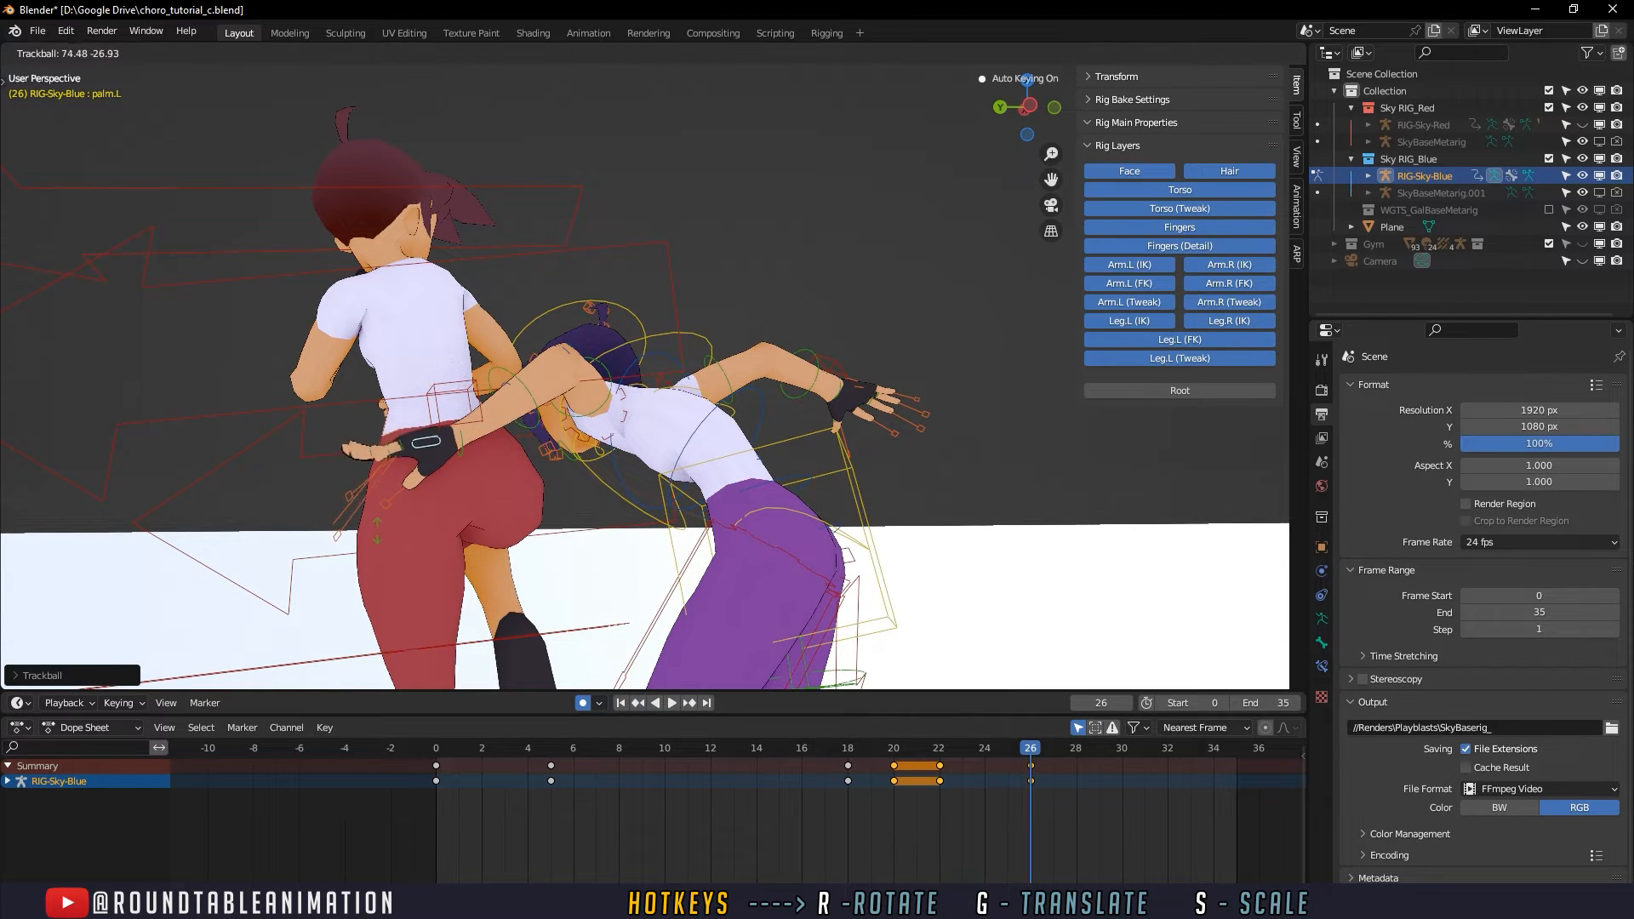
{"action": "left_click", "coordinate": [377, 531]}
{"action": "key", "text": "r"}
{"action": "key", "text": "r"}
{"action": "left_click", "coordinate": [427, 468]}
- Refine the rotation of the defender's left palm at frame 26 from a close-up front view
{"action": "middle_click_drag", "start_coordinate": [427, 468], "coordinate": [668, 461]}
{"action": "scroll", "coordinate": [798, 512], "scroll_direction": "up", "scroll_amount": 6}
{"action": "left_click_drag", "start_coordinate": [748, 315], "coordinate": [666, 405]}
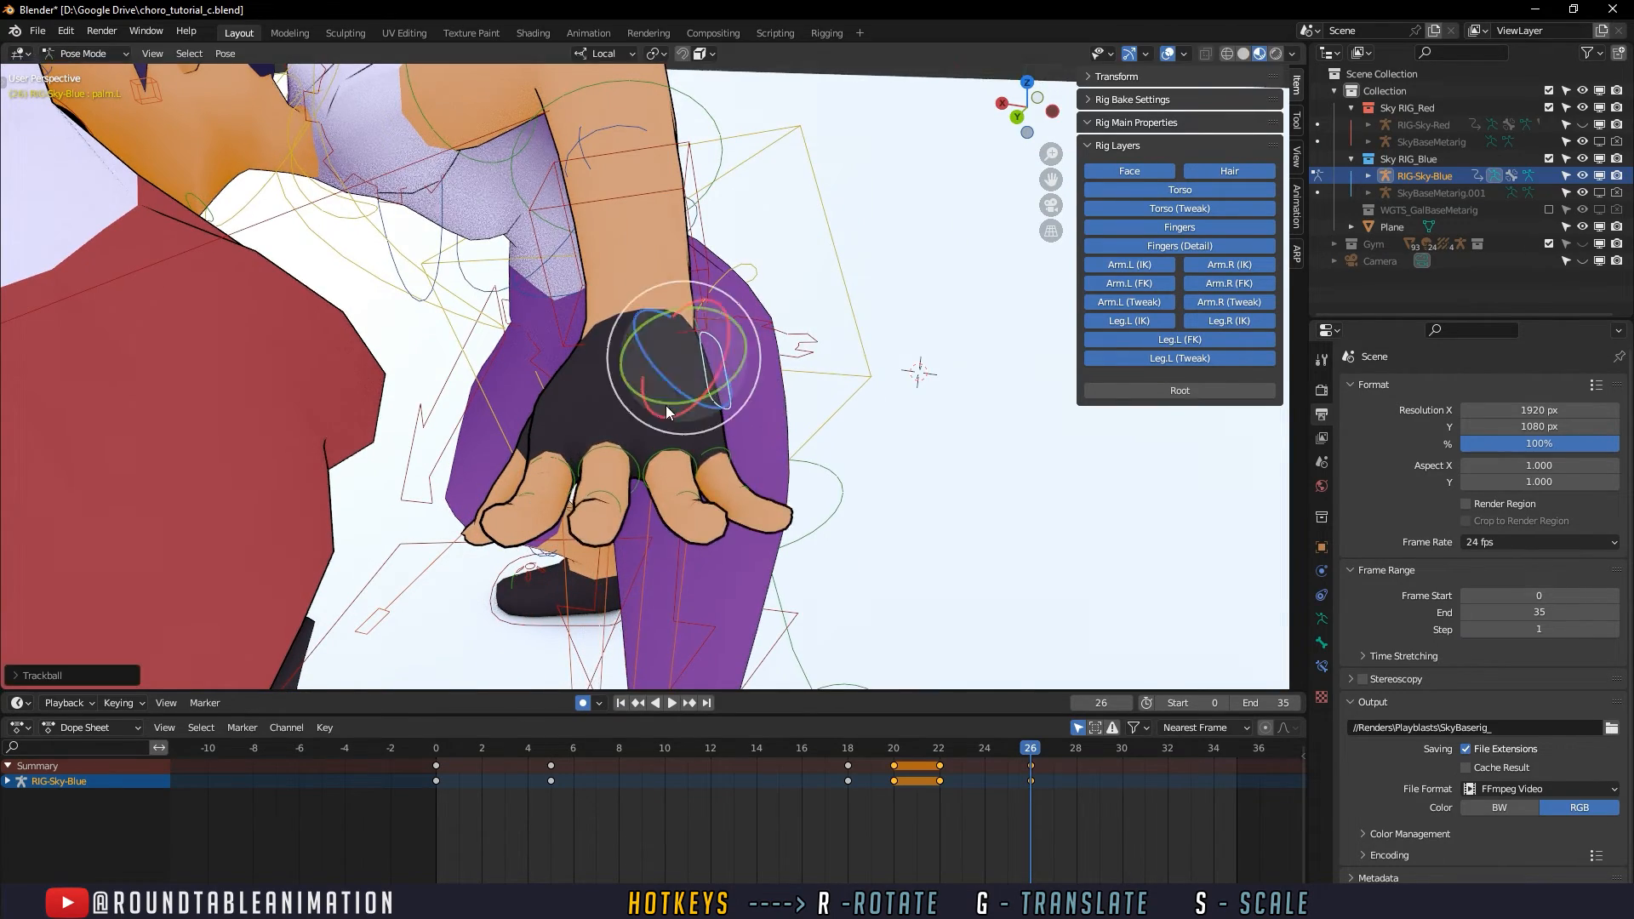
{"action": "middle_click_drag", "start_coordinate": [665, 406], "coordinate": [563, 361]}
{"action": "left_click_drag", "start_coordinate": [649, 362], "coordinate": [656, 383]}
{"action": "scroll", "coordinate": [657, 385], "scroll_direction": "down", "scroll_amount": 4}
{"action": "middle_click_drag", "start_coordinate": [659, 385], "coordinate": [834, 405]}
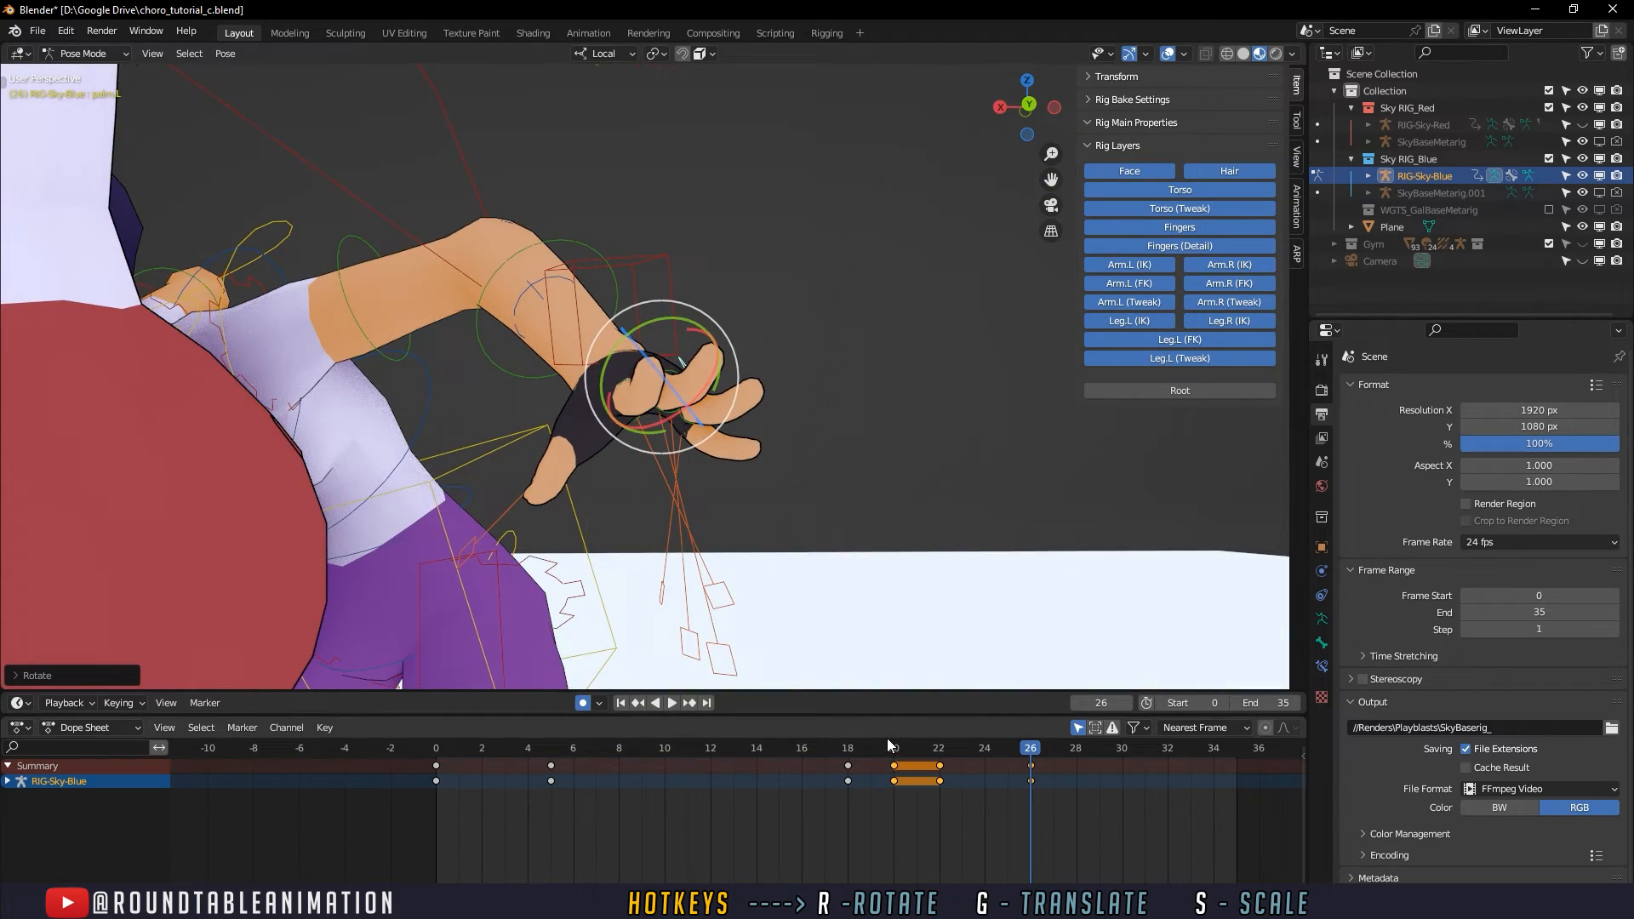
- Review the palm motion from frame 20 and rotate the left palm at frame 30
{"action": "left_click_drag", "start_coordinate": [896, 749], "coordinate": [939, 749]}
{"action": "scroll", "coordinate": [910, 520], "scroll_direction": "down", "scroll_amount": 3}
{"action": "middle_click_drag", "start_coordinate": [908, 508], "coordinate": [743, 625]}
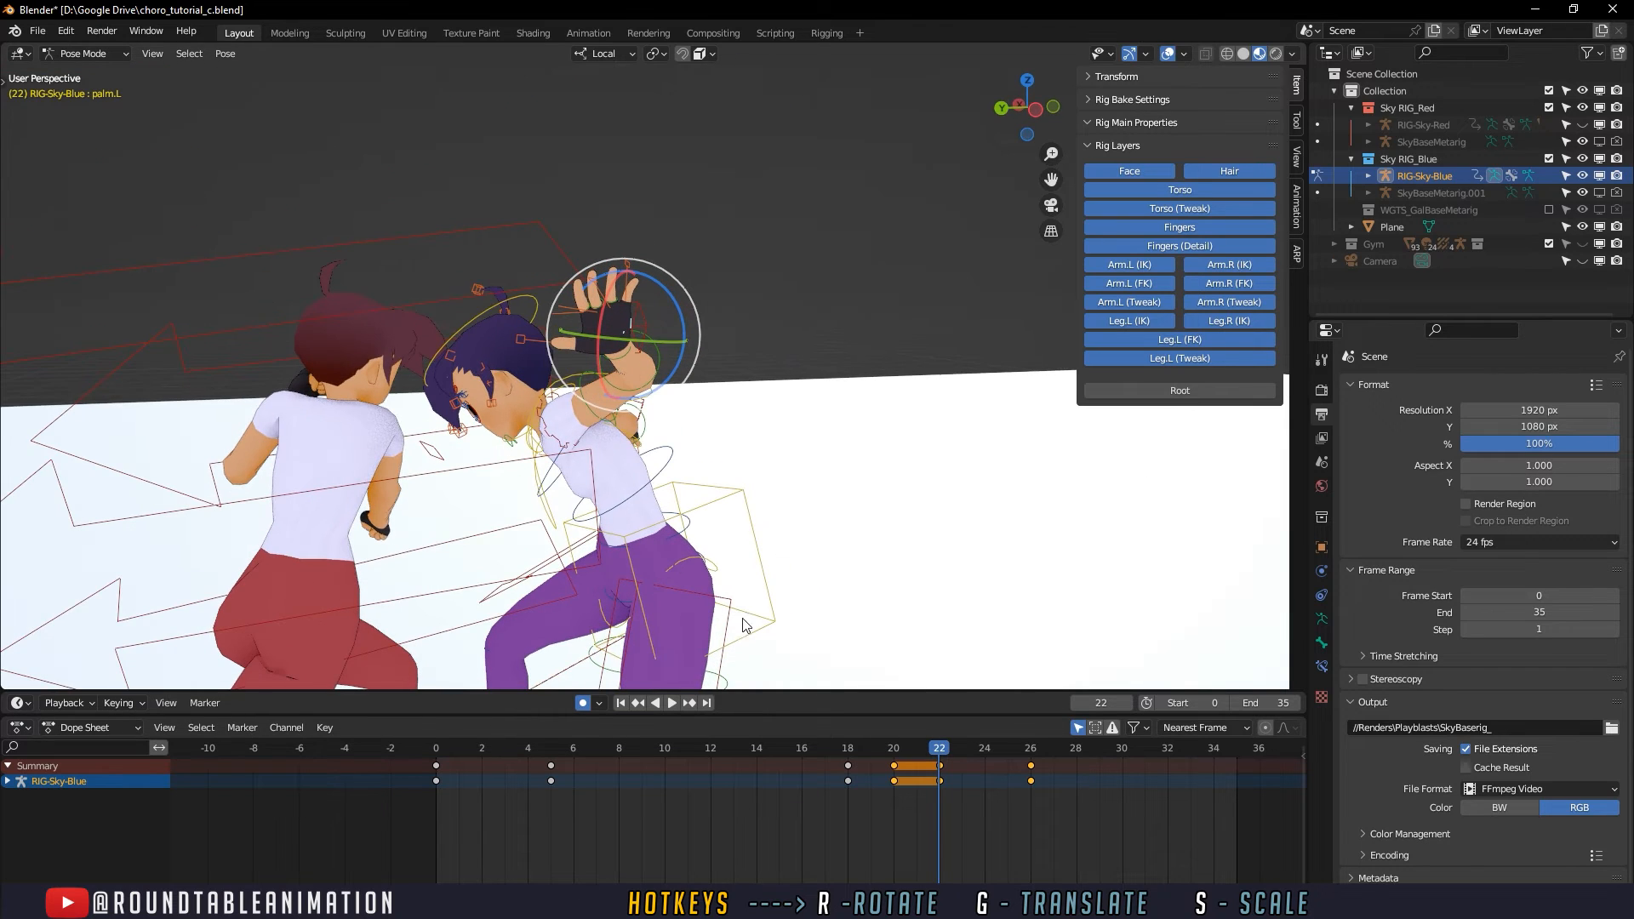
{"action": "left_click_drag", "start_coordinate": [894, 749], "coordinate": [1120, 749]}
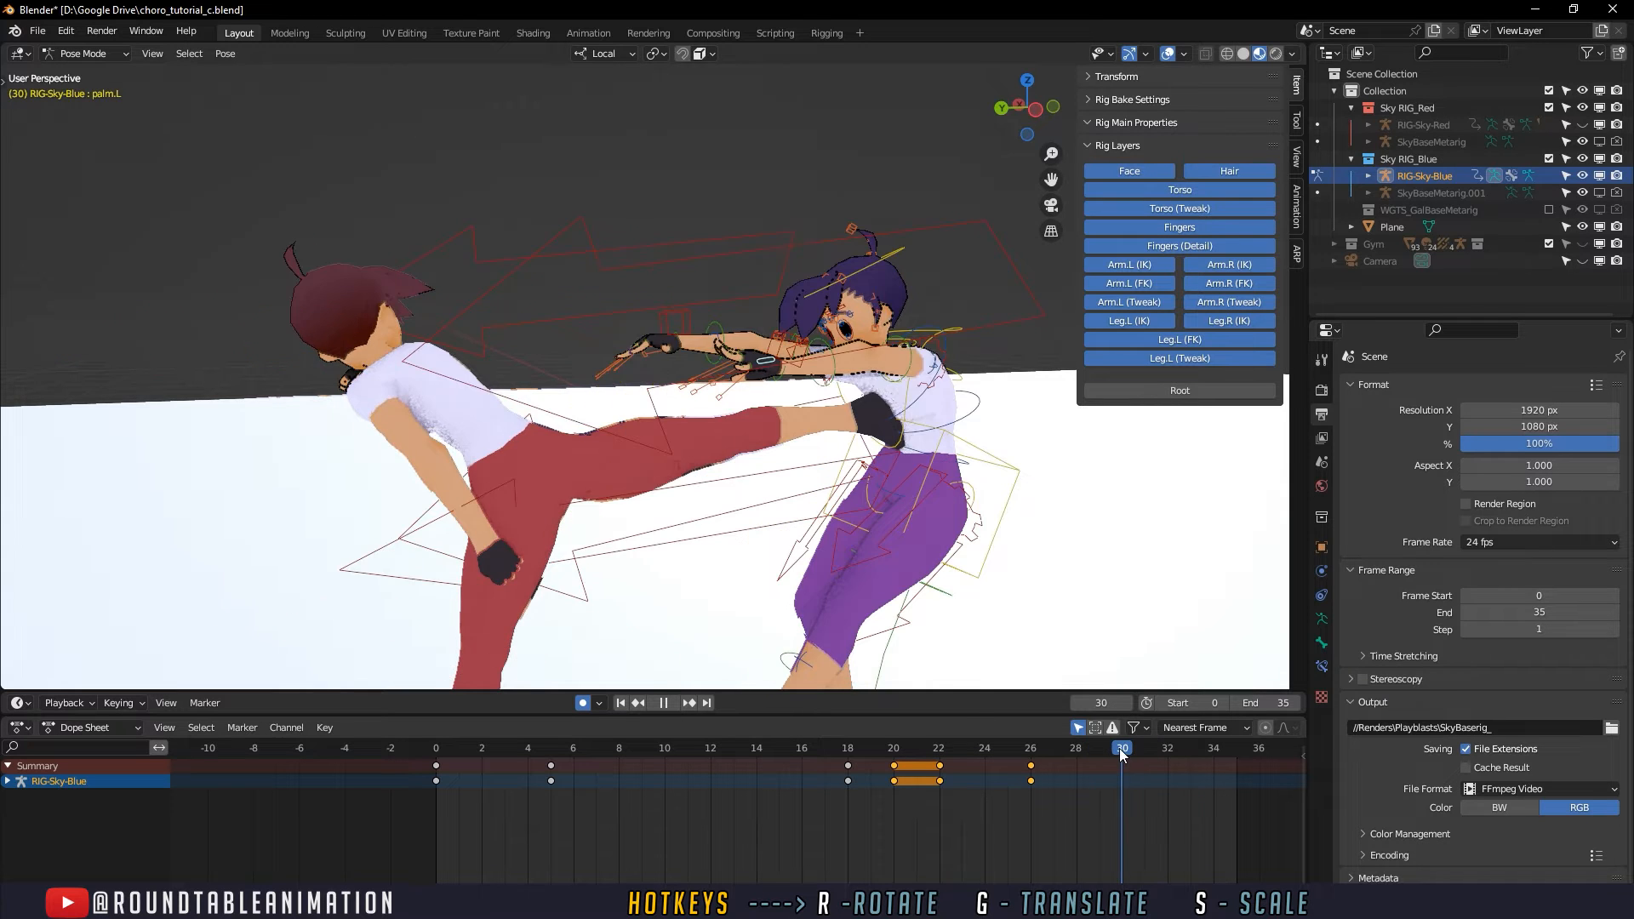
{"action": "middle_click_drag", "start_coordinate": [942, 615], "coordinate": [830, 474]}
{"action": "key", "text": "r"}
{"action": "left_click", "coordinate": [979, 400]}
- Review the palm motion around the kick and play the whole animation
{"action": "left_click_drag", "start_coordinate": [985, 749], "coordinate": [1145, 749]}
{"action": "scroll", "coordinate": [923, 554], "scroll_direction": "down", "scroll_amount": 2}
{"action": "middle_click_drag", "start_coordinate": [923, 554], "coordinate": [842, 510], "text": "shift"}
{"action": "left_click", "coordinate": [754, 787]}
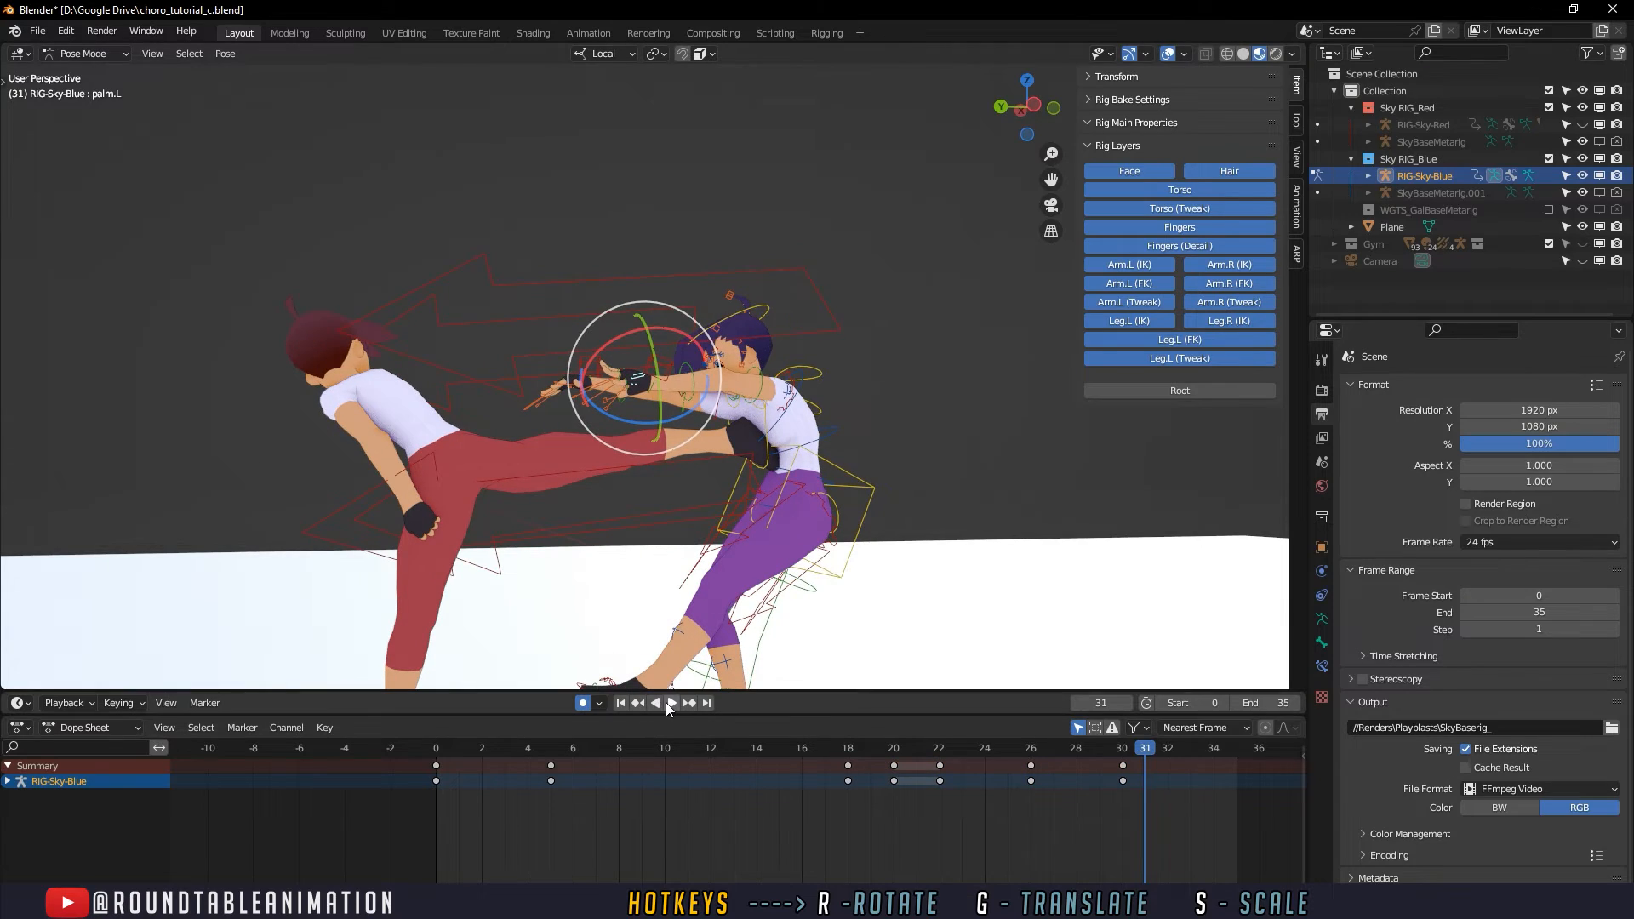
{"action": "left_click", "coordinate": [670, 703]}
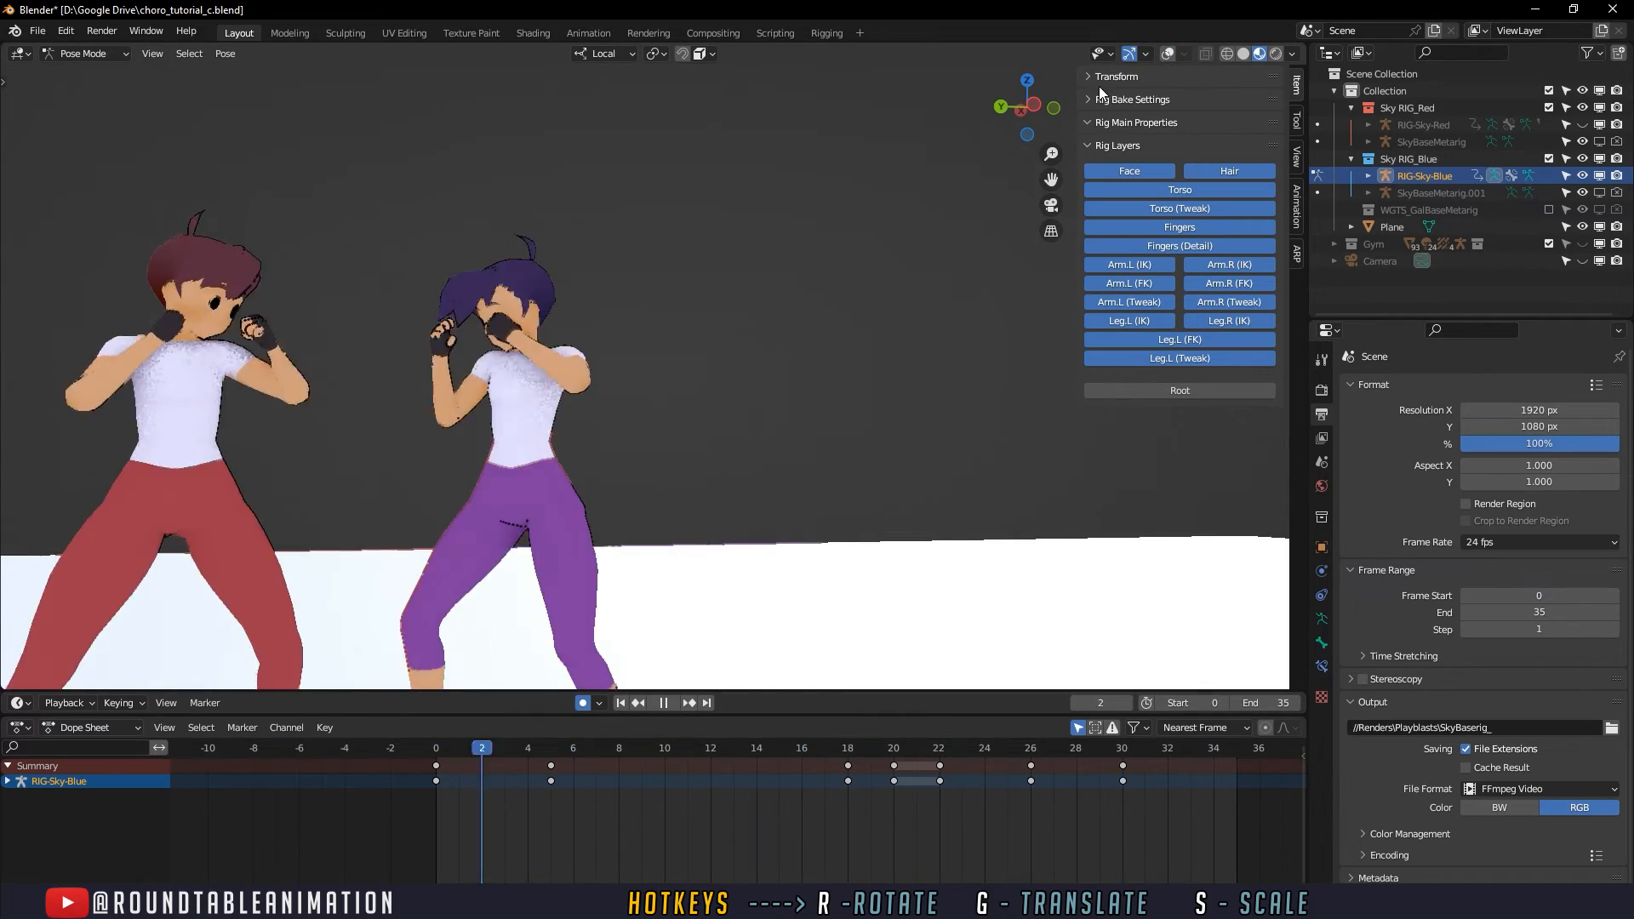
{"action": "key", "text": "space"}
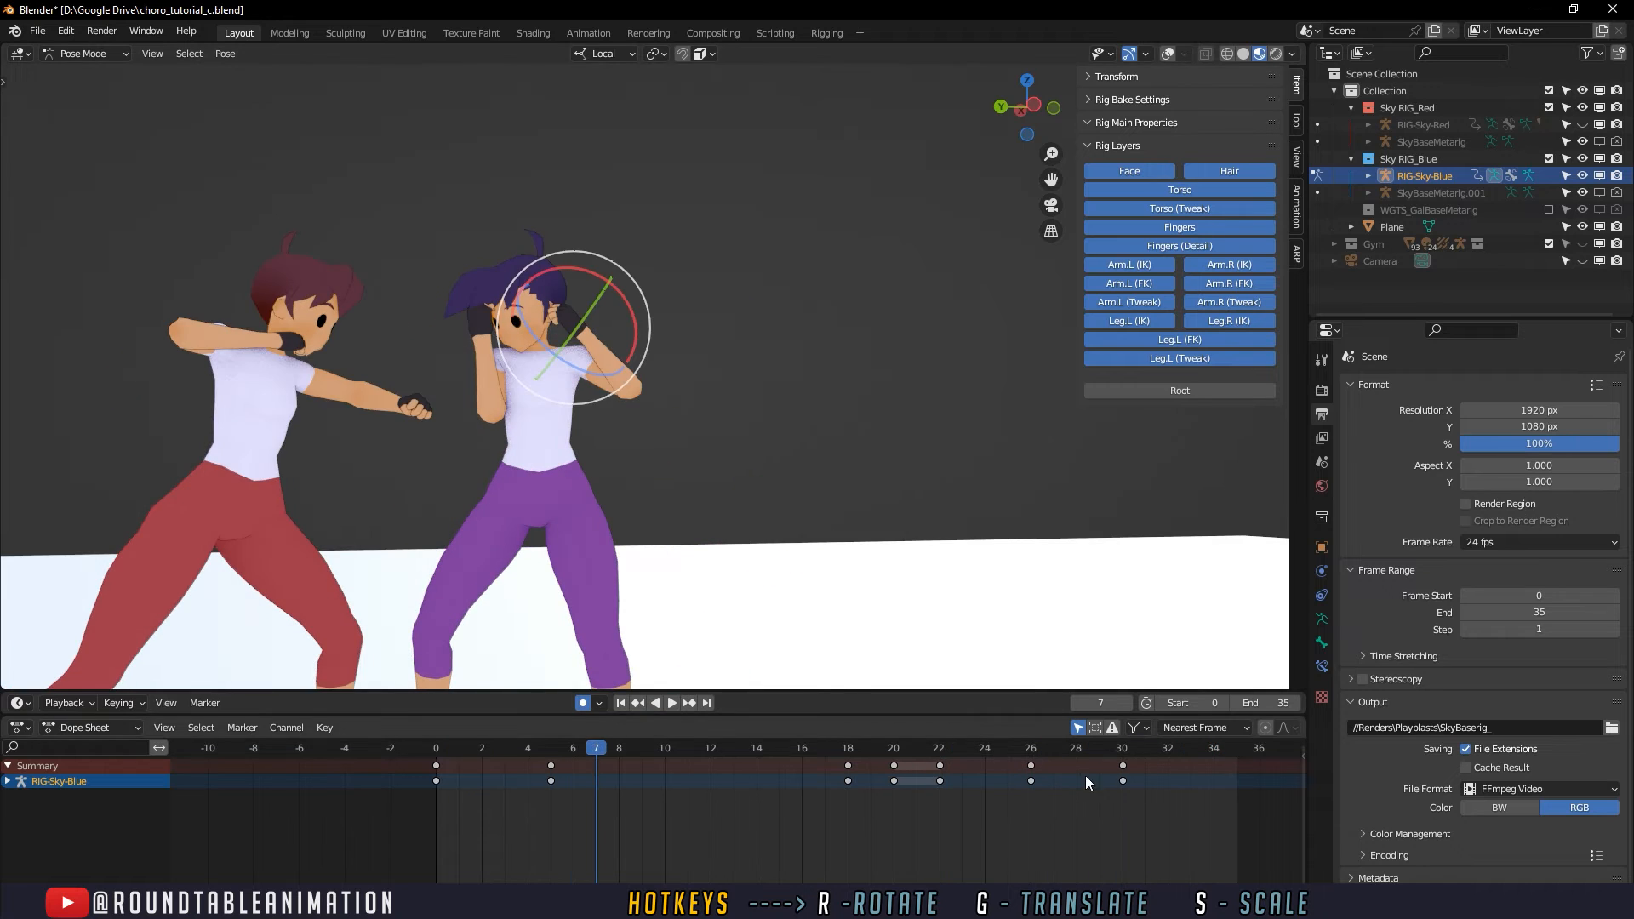
- Turn the viewport overlays back on and rotate the defender's left FK hand downward at frame 27
{"action": "left_click_drag", "start_coordinate": [911, 747], "coordinate": [1053, 756]}
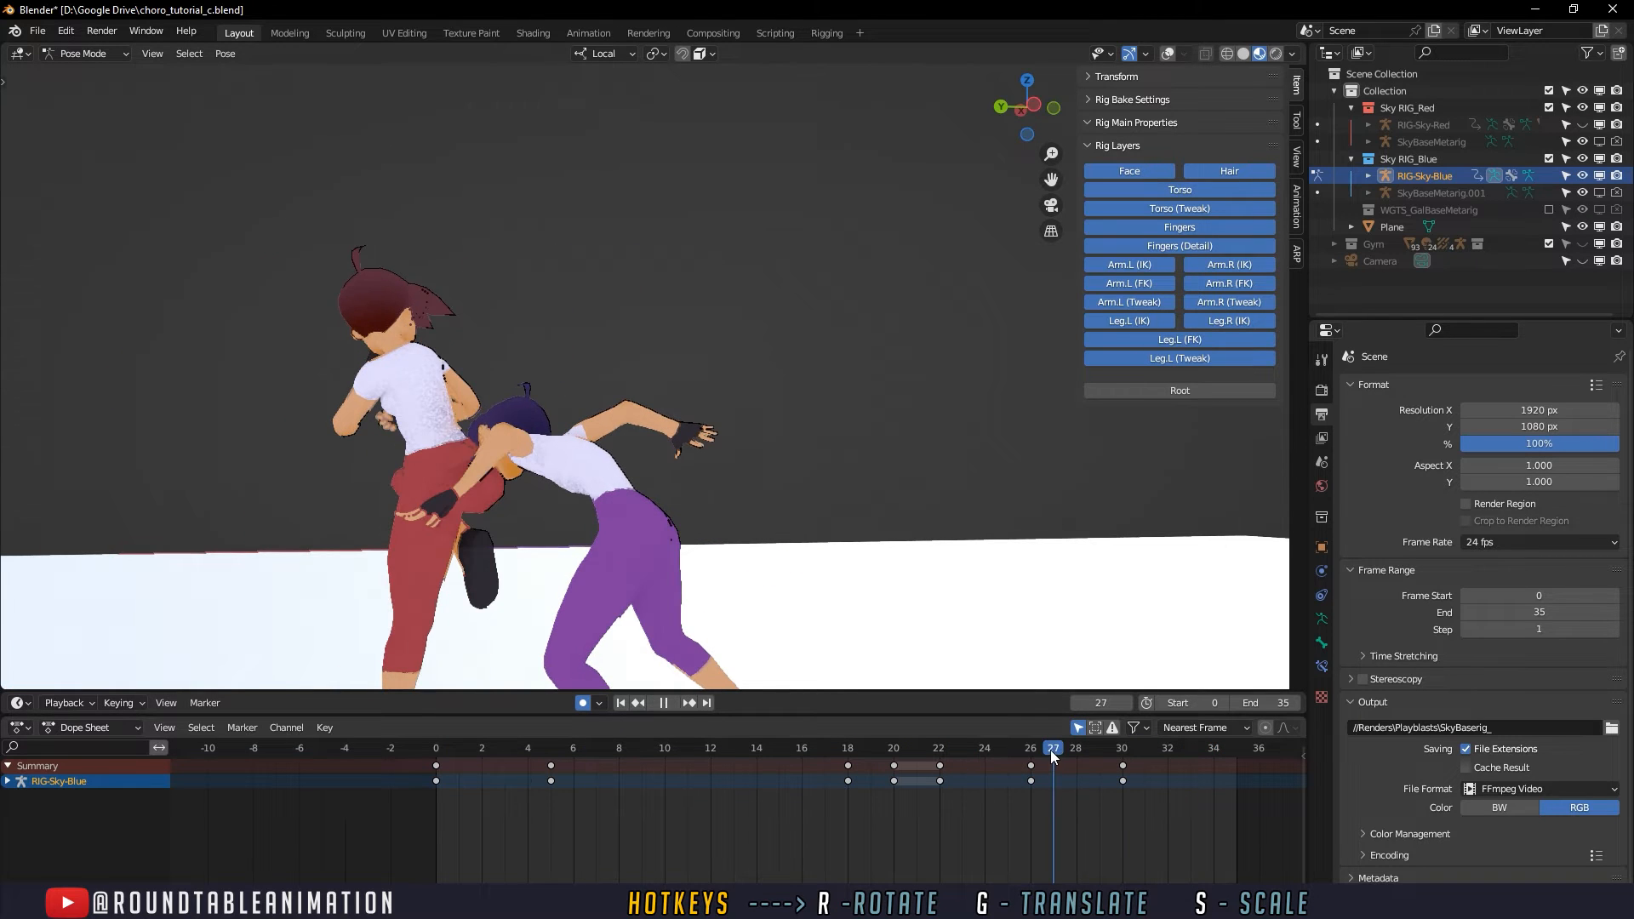
{"action": "scroll", "coordinate": [713, 544], "scroll_direction": "down", "scroll_amount": 2}
{"action": "middle_click_drag", "start_coordinate": [724, 503], "coordinate": [748, 460], "text": "shift"}
{"action": "scroll", "coordinate": [747, 460], "scroll_direction": "up", "scroll_amount": 4}
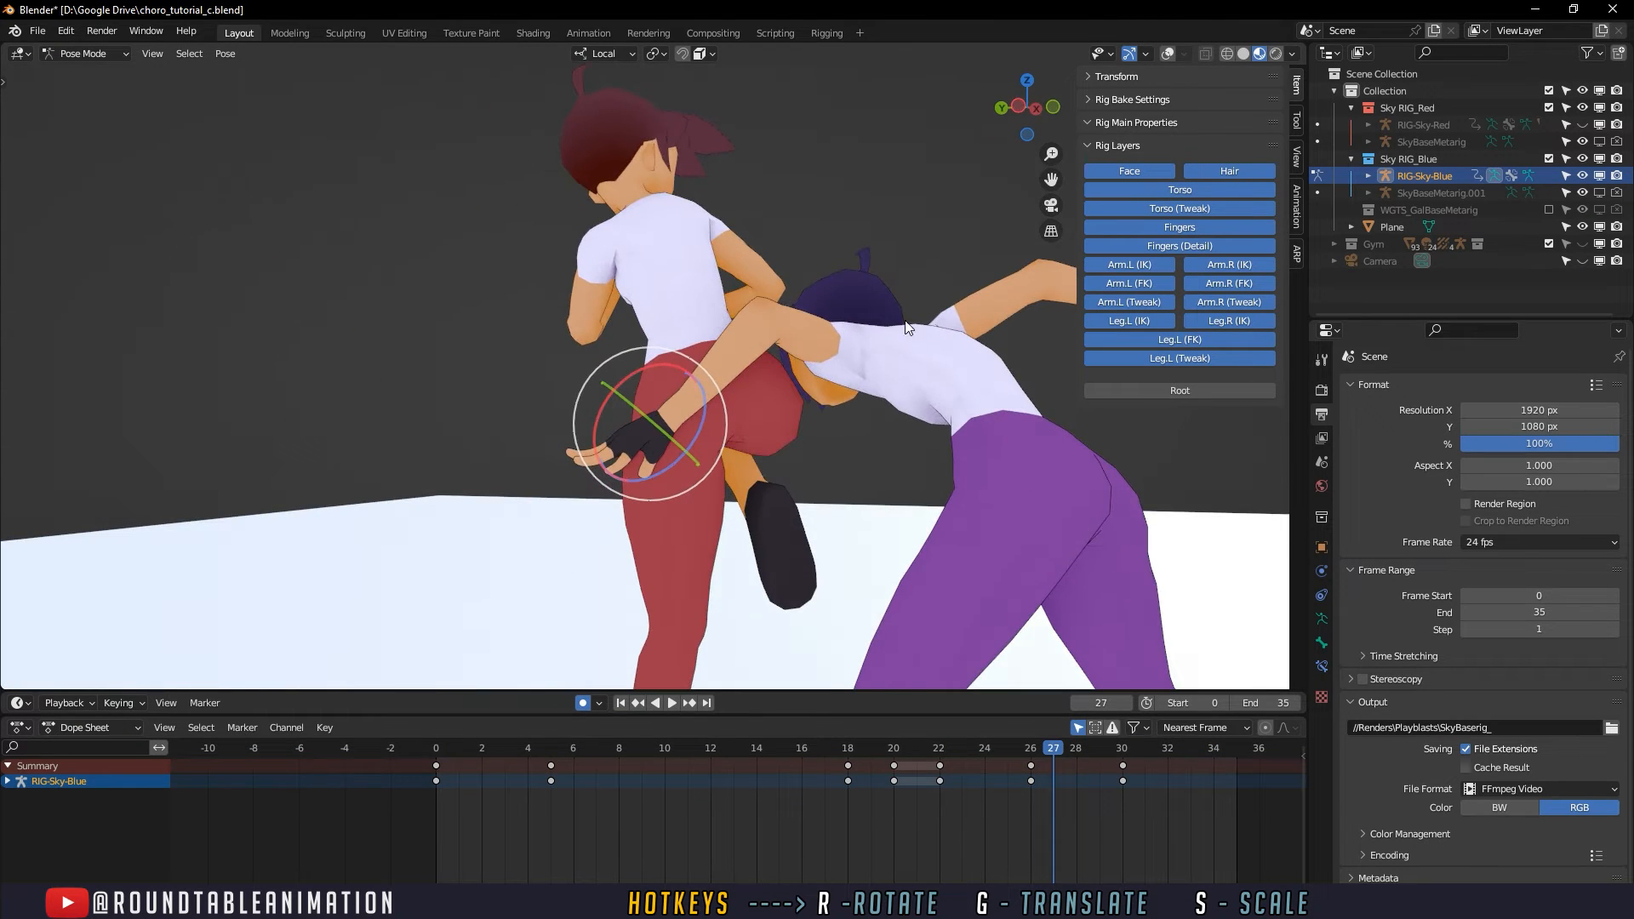
{"action": "left_click", "coordinate": [1168, 53]}
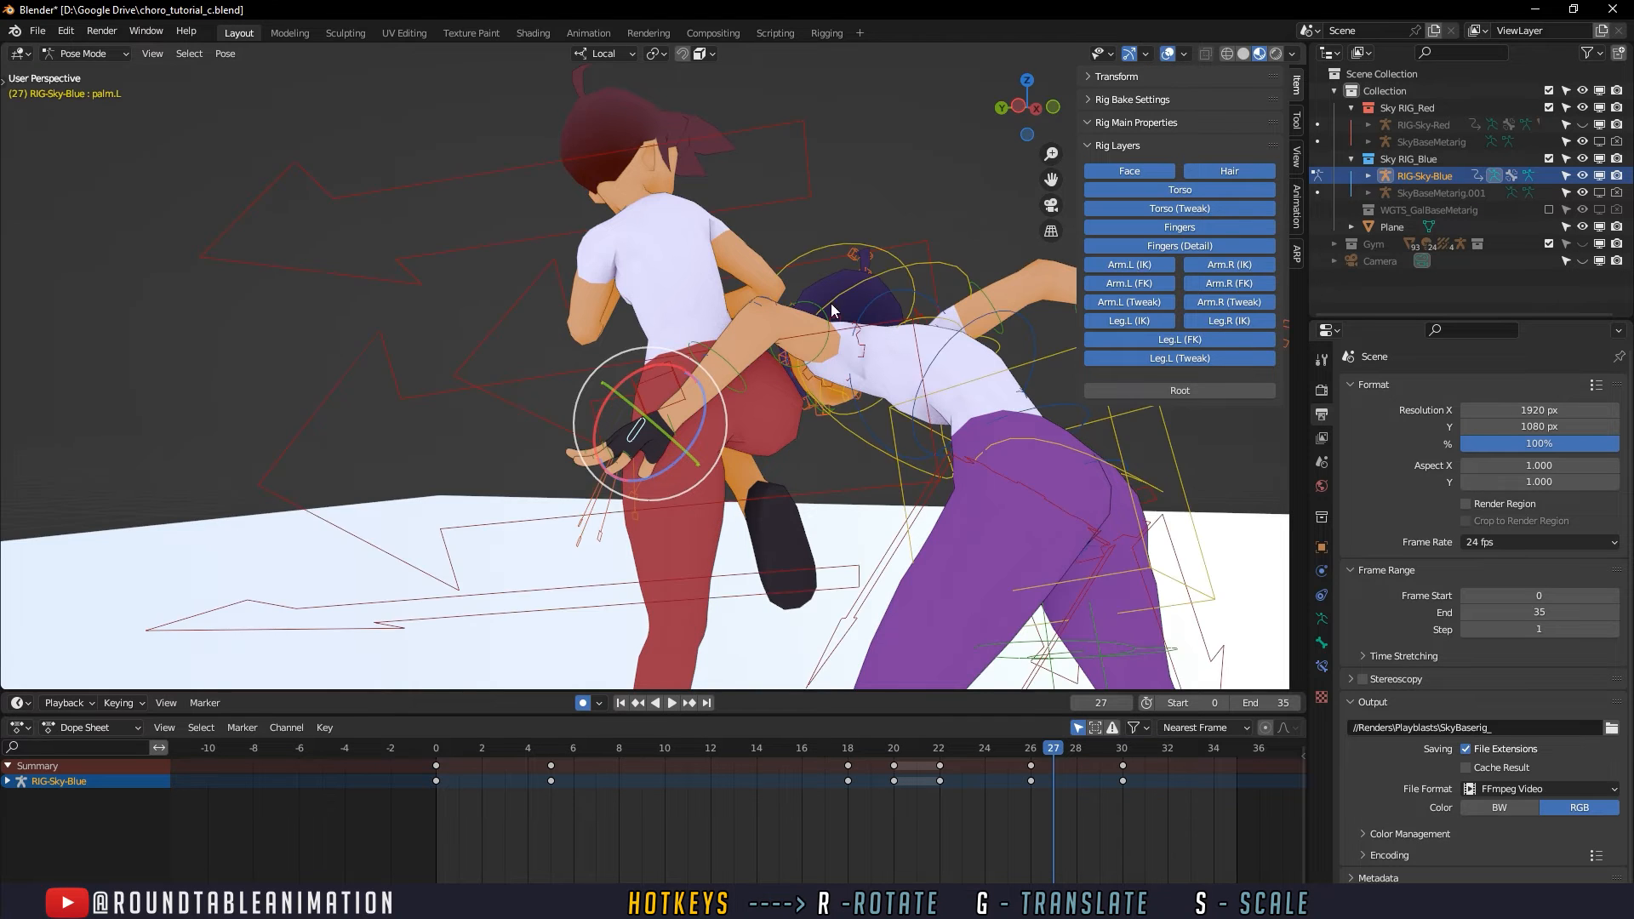
{"action": "middle_click_drag", "start_coordinate": [830, 303], "coordinate": [703, 382]}
{"action": "left_click", "coordinate": [666, 441]}
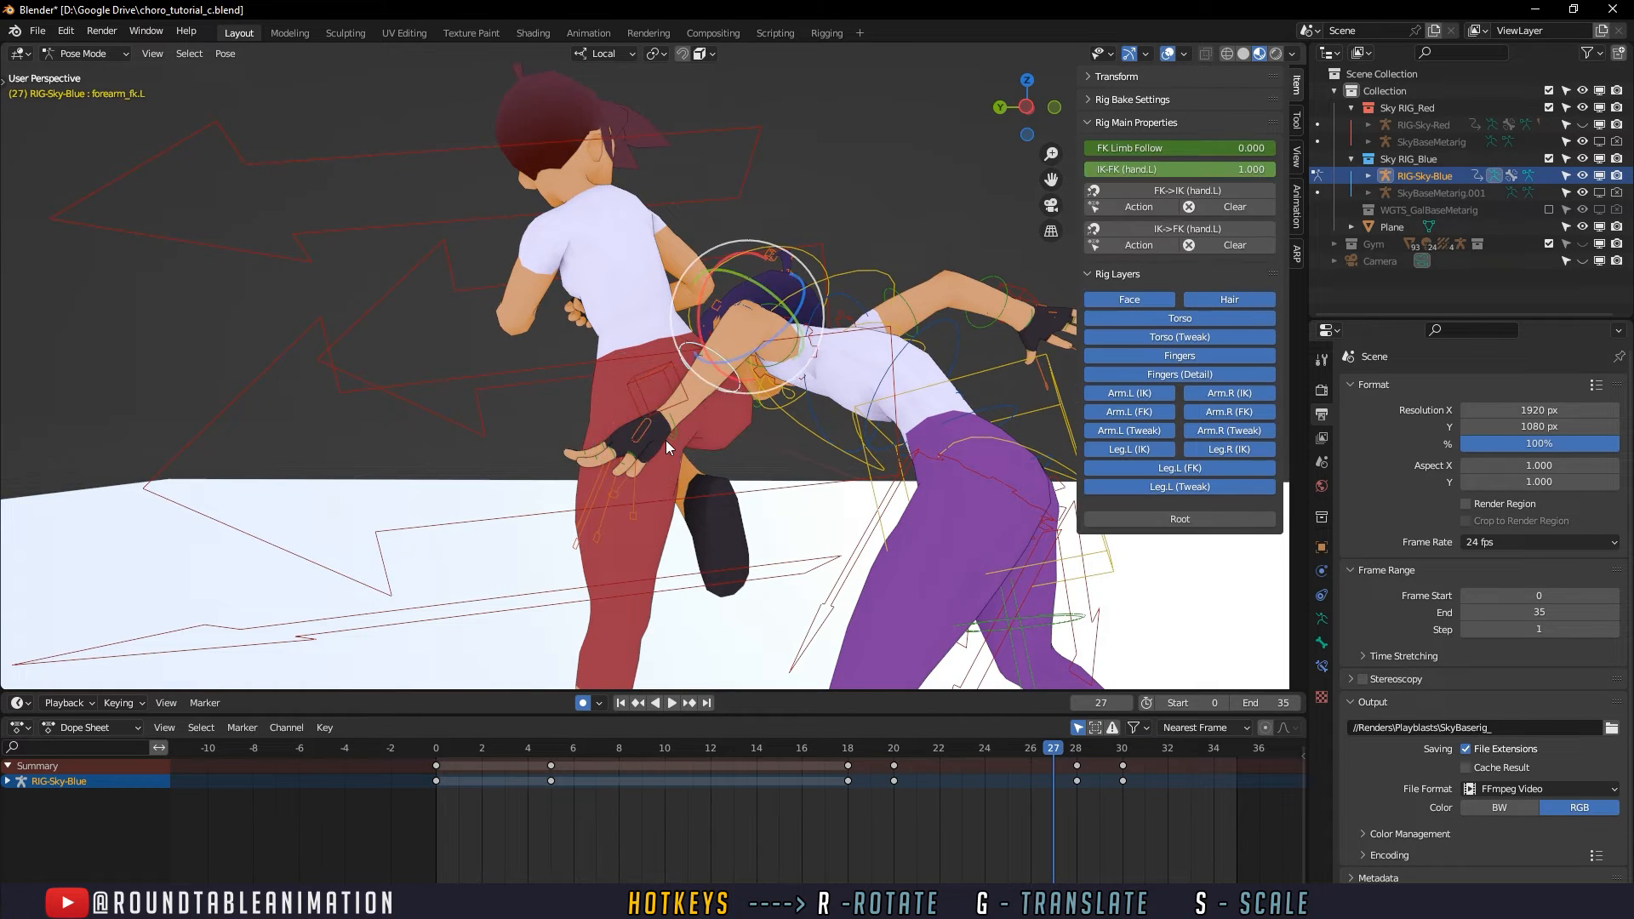
{"action": "key", "text": "r"}
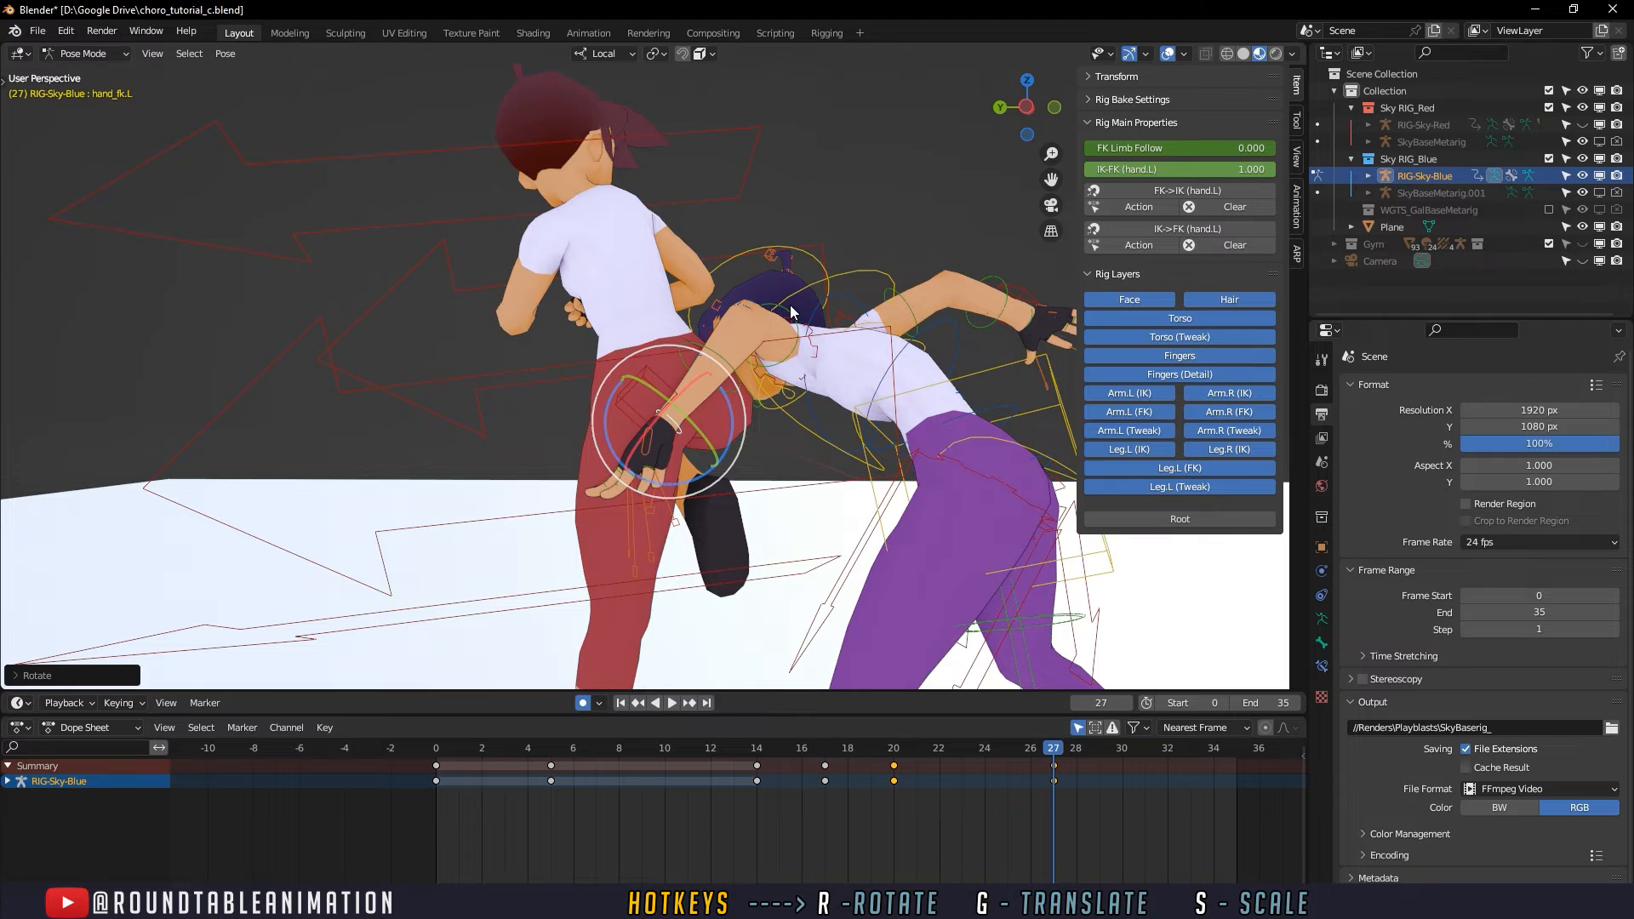
- Rotate the defender's left forearm upward and outward at frame 27
{"action": "left_click", "coordinate": [718, 357]}
{"action": "left_click", "coordinate": [718, 351]}
{"action": "key", "text": "r"}
{"action": "key", "text": "r"}
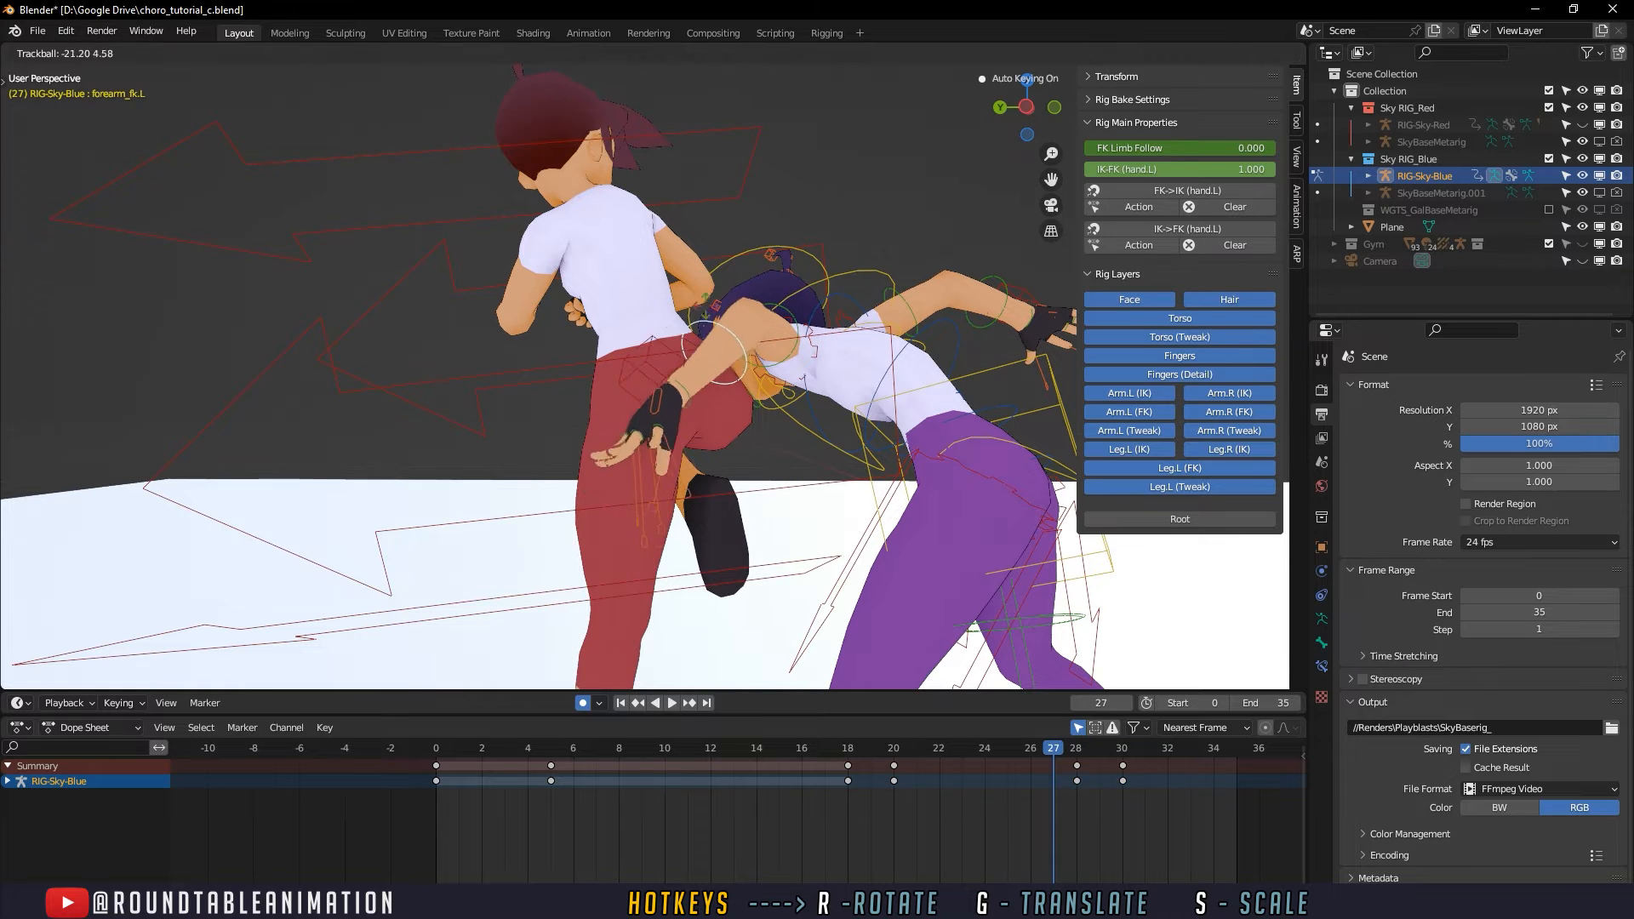
{"action": "left_click", "coordinate": [682, 328]}
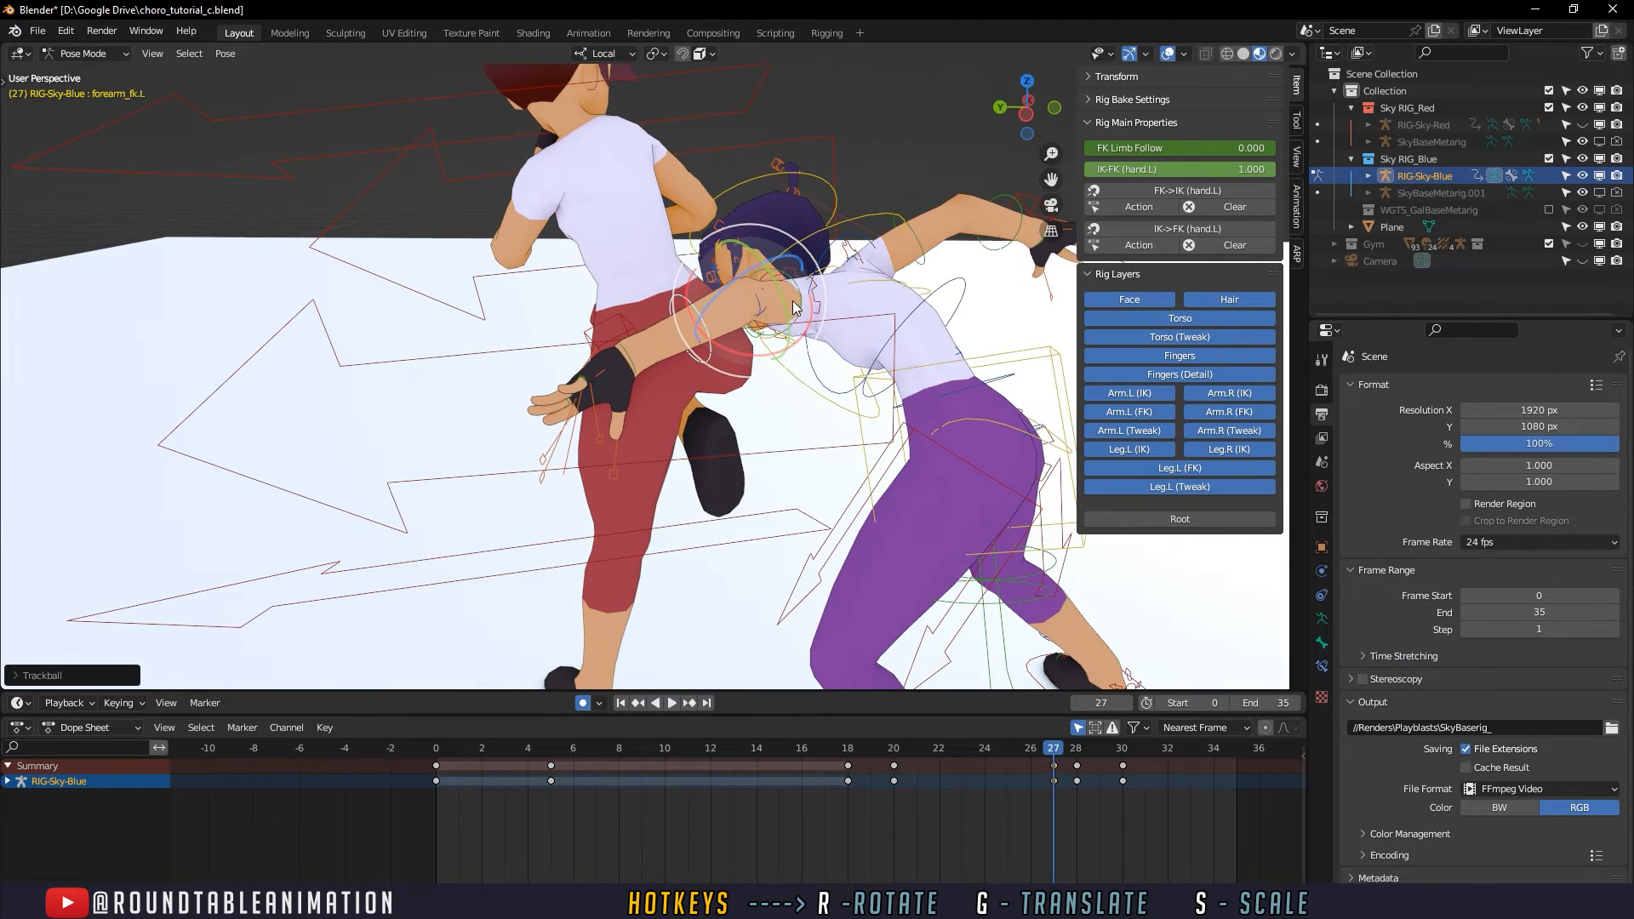
- Rotate the defender's left upper arm at frame 27 and select the left pinky master control
{"action": "left_click", "coordinate": [757, 295]}
{"action": "key", "text": "r"}
{"action": "key", "text": "r"}
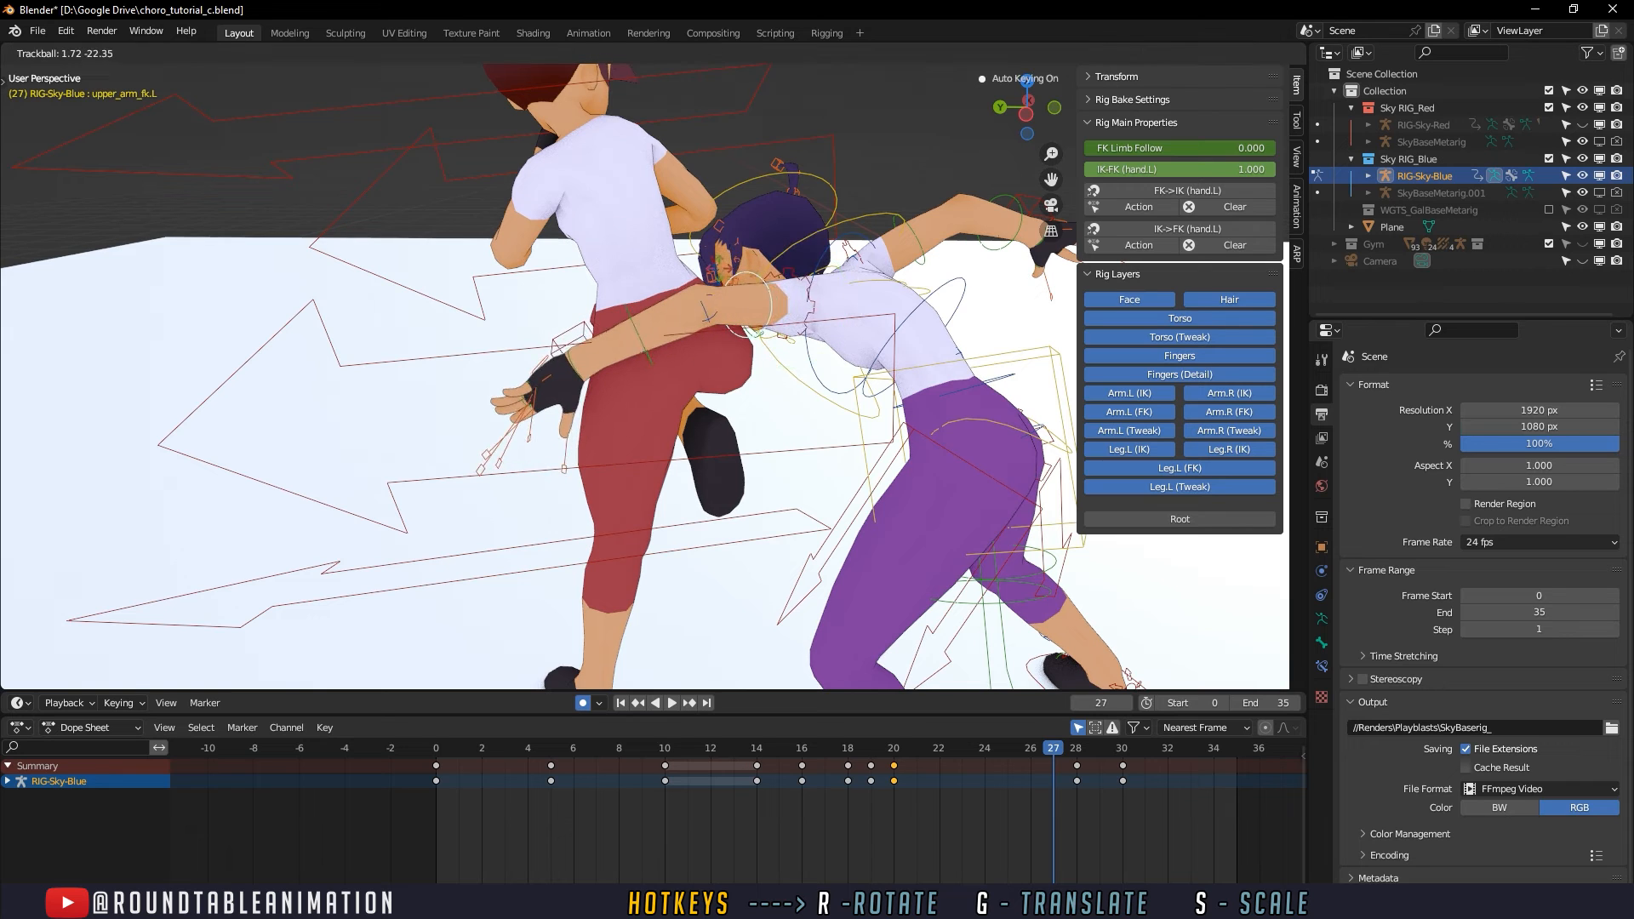
{"action": "left_click", "coordinate": [720, 275]}
{"action": "middle_click_drag", "start_coordinate": [723, 286], "coordinate": [767, 259]}
{"action": "key", "text": "r"}
{"action": "key", "text": "r"}
{"action": "left_click", "coordinate": [587, 386]}
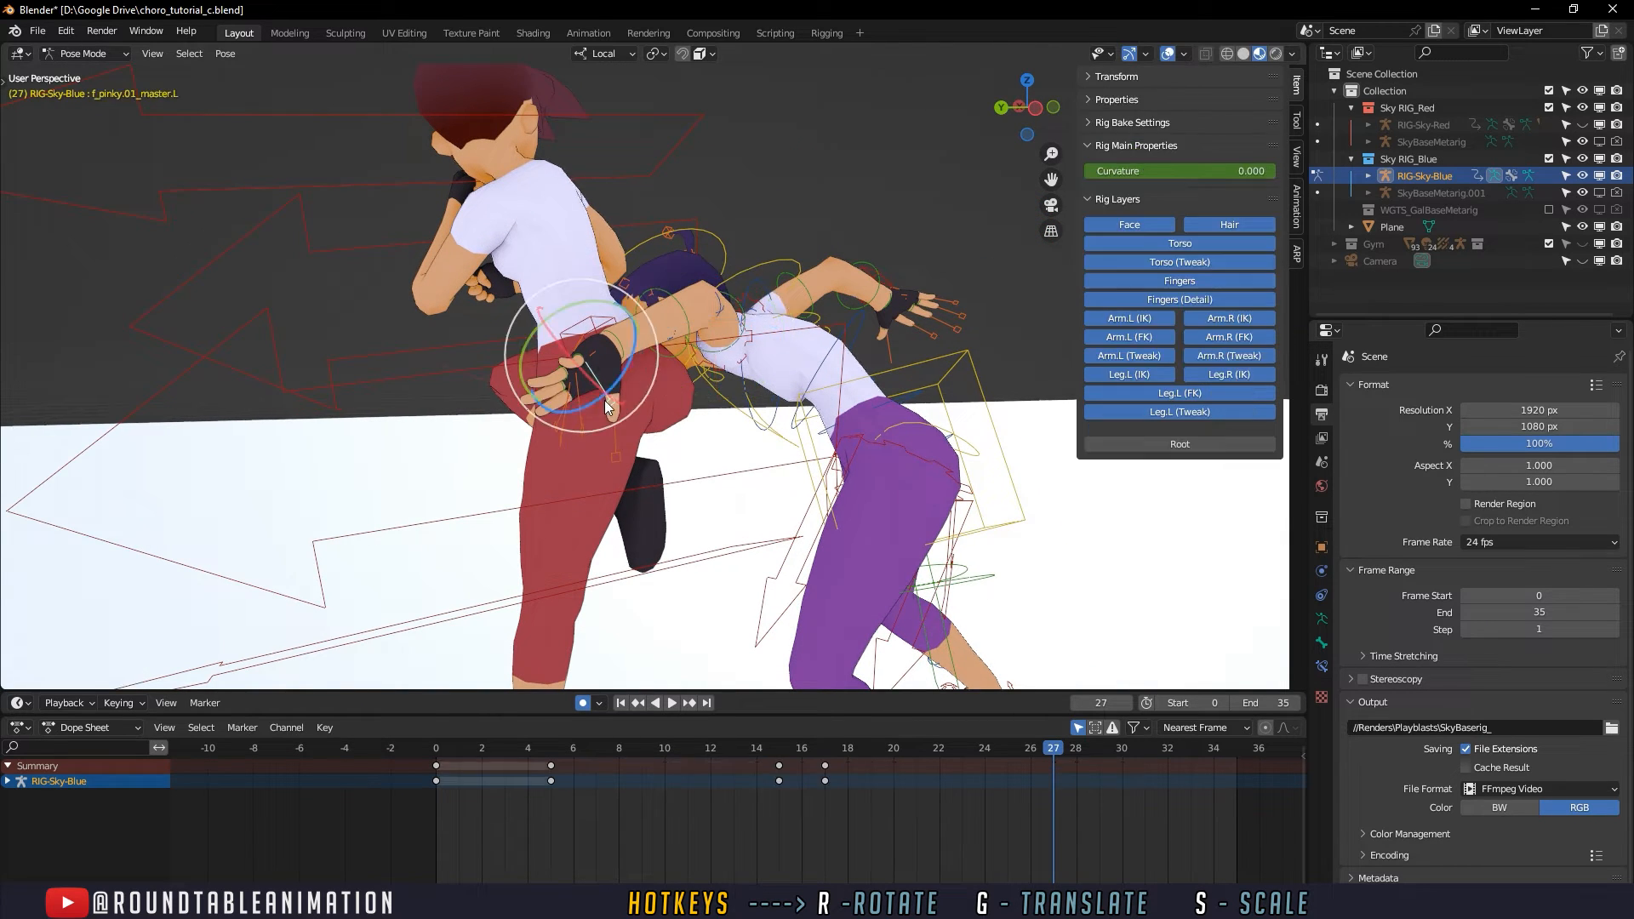
- Select the defender's left finger master controls and scale them at frame 27 to curl the fingers
{"action": "left_click", "coordinate": [605, 401]}
{"action": "left_click", "coordinate": [561, 433]}
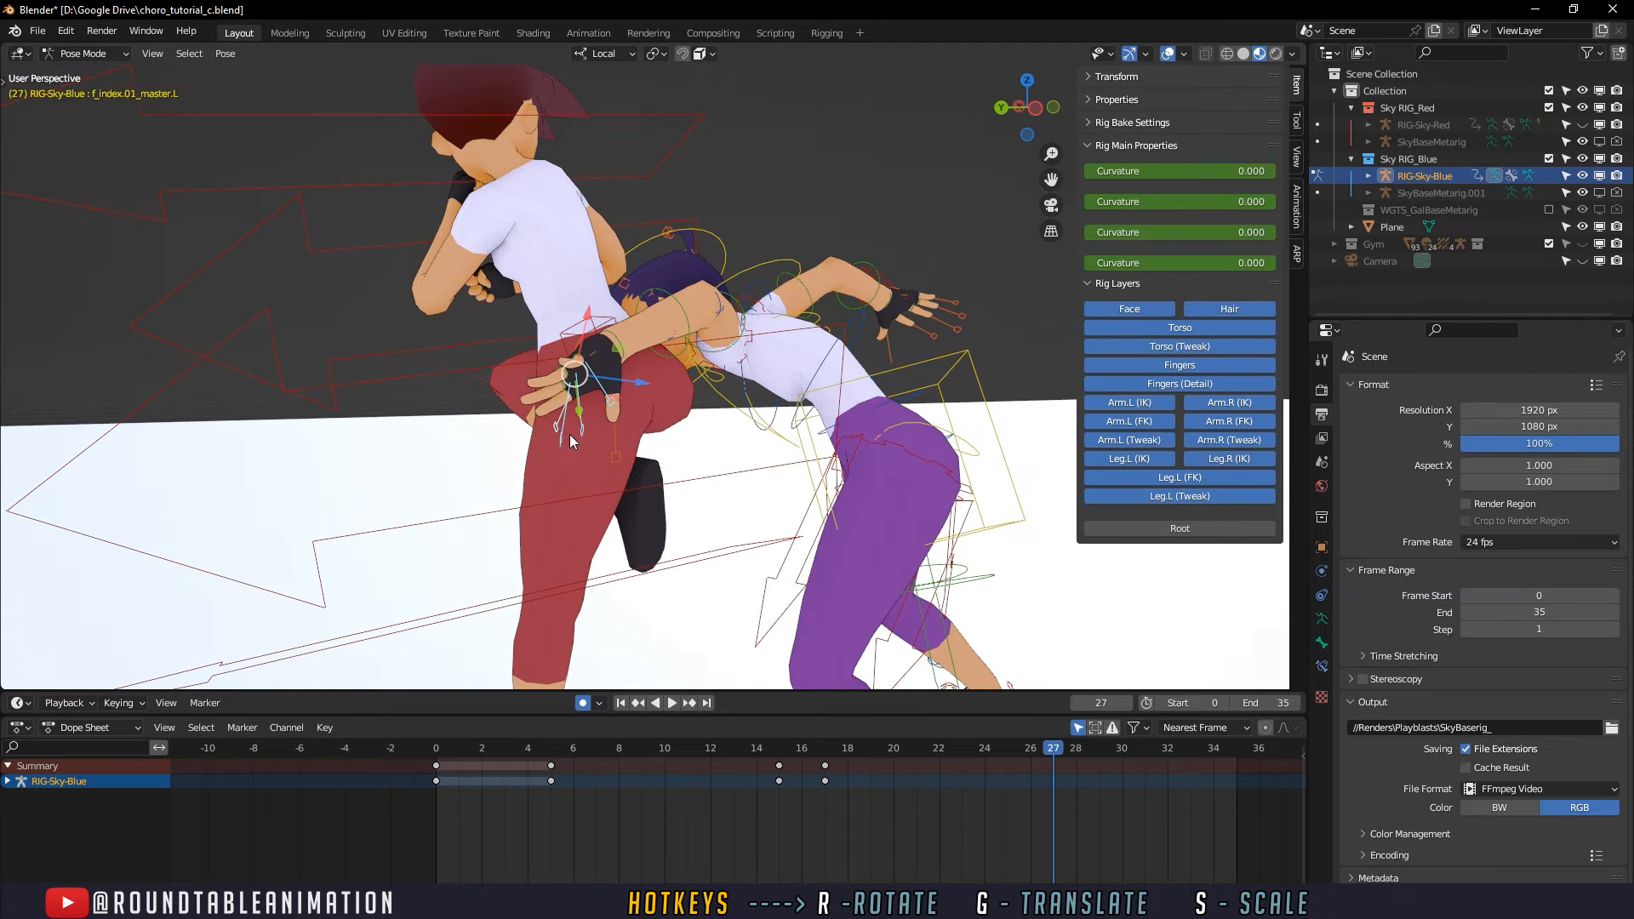
{"action": "middle_click_drag", "start_coordinate": [569, 434], "coordinate": [700, 428]}
{"action": "left_click_drag", "start_coordinate": [711, 427], "coordinate": [686, 422]}
{"action": "middle_click_drag", "start_coordinate": [687, 422], "coordinate": [598, 410]}
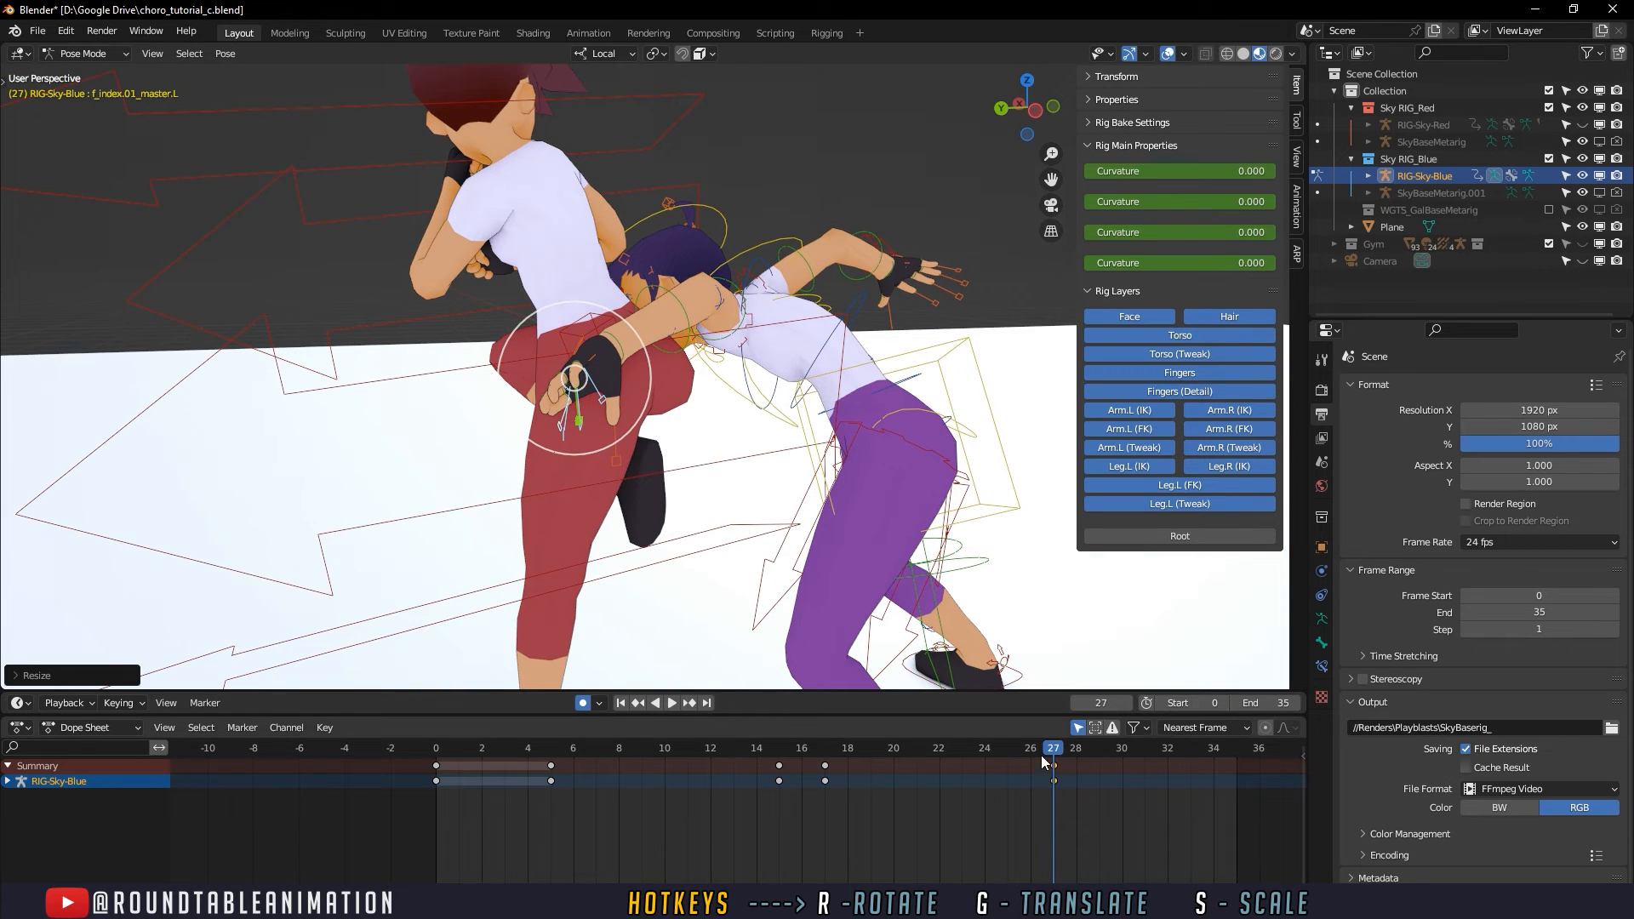
- Copy the finger controls' keyframe from frame 17 to frame 30 and preview the hand motion
{"action": "left_click", "coordinate": [826, 780]}
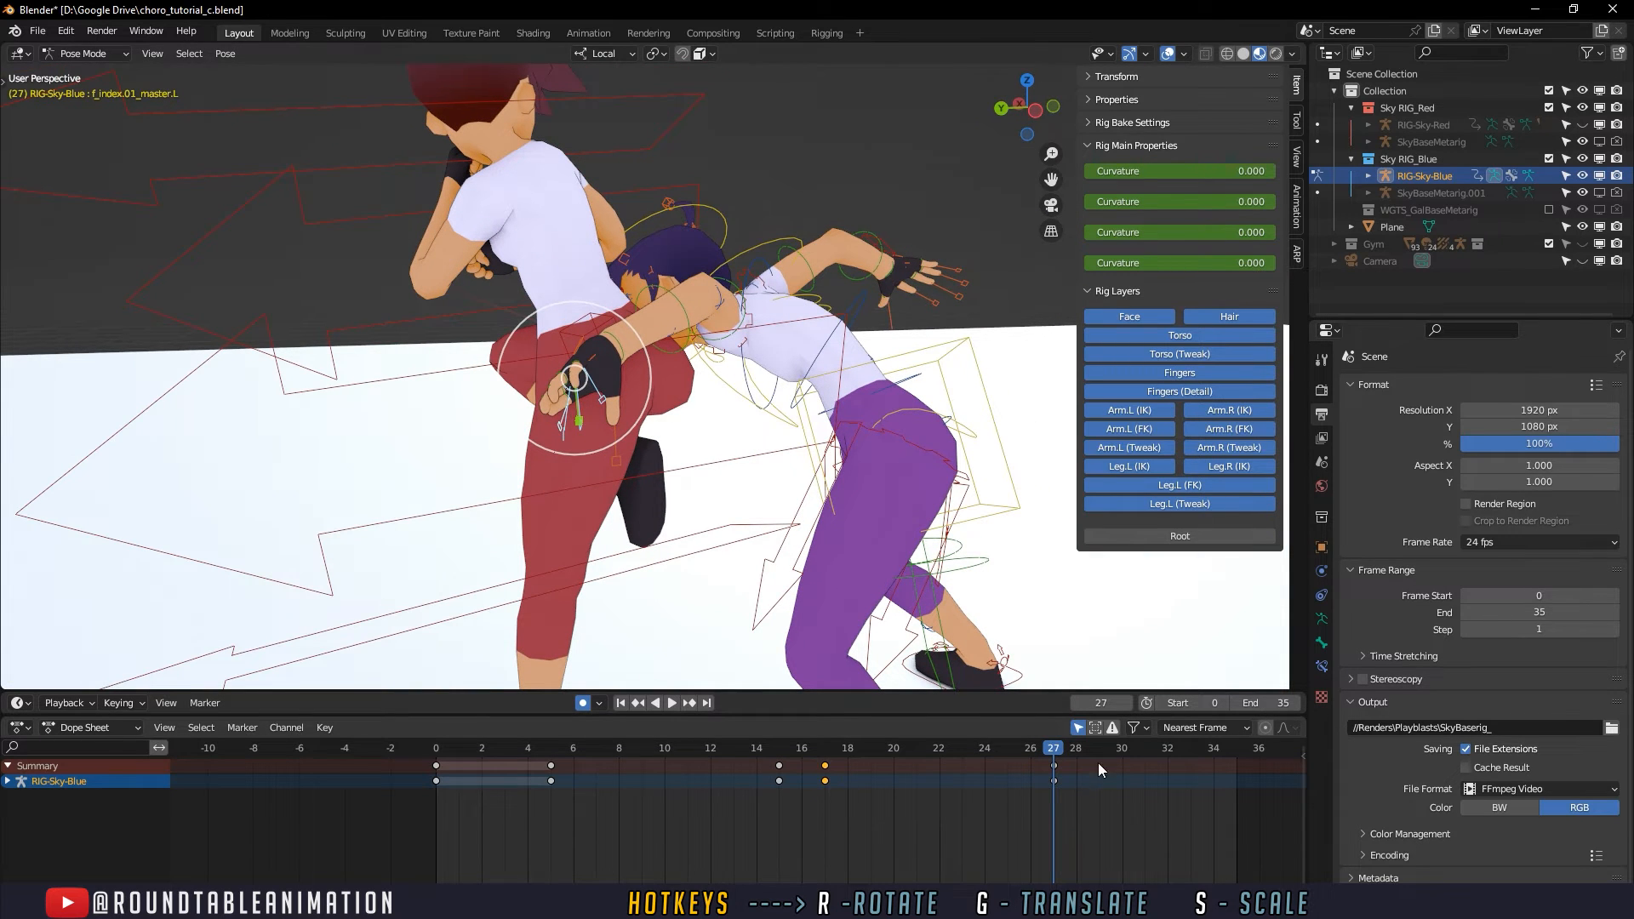
{"action": "left_click", "coordinate": [1120, 748]}
{"action": "key", "text": "ctrl+v"}
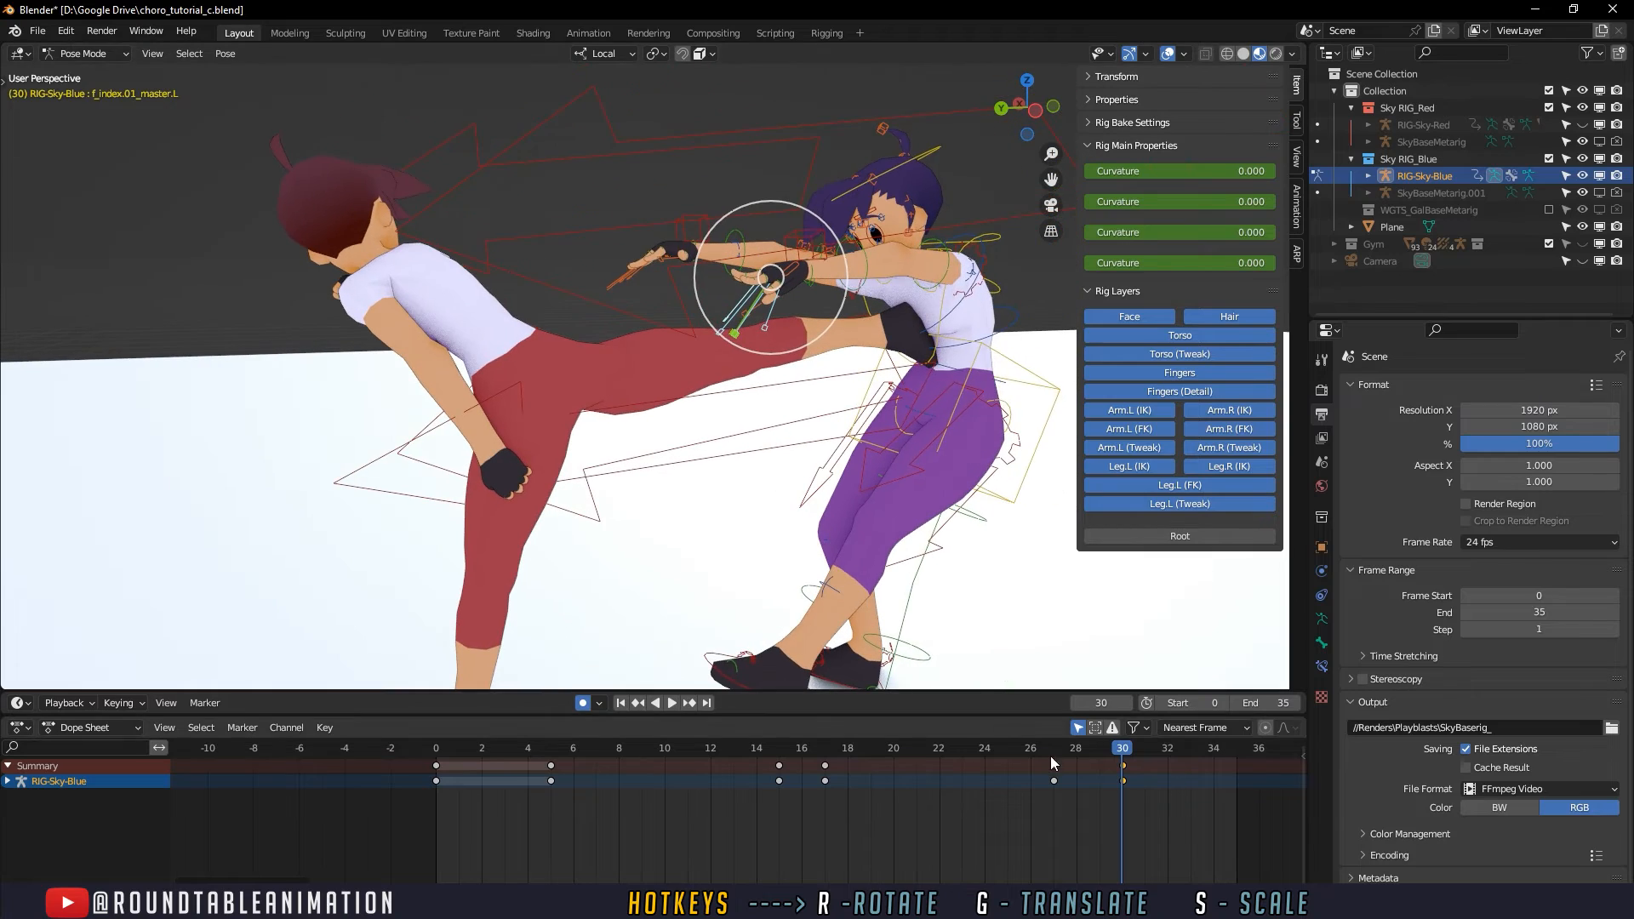
{"action": "key", "text": "space"}
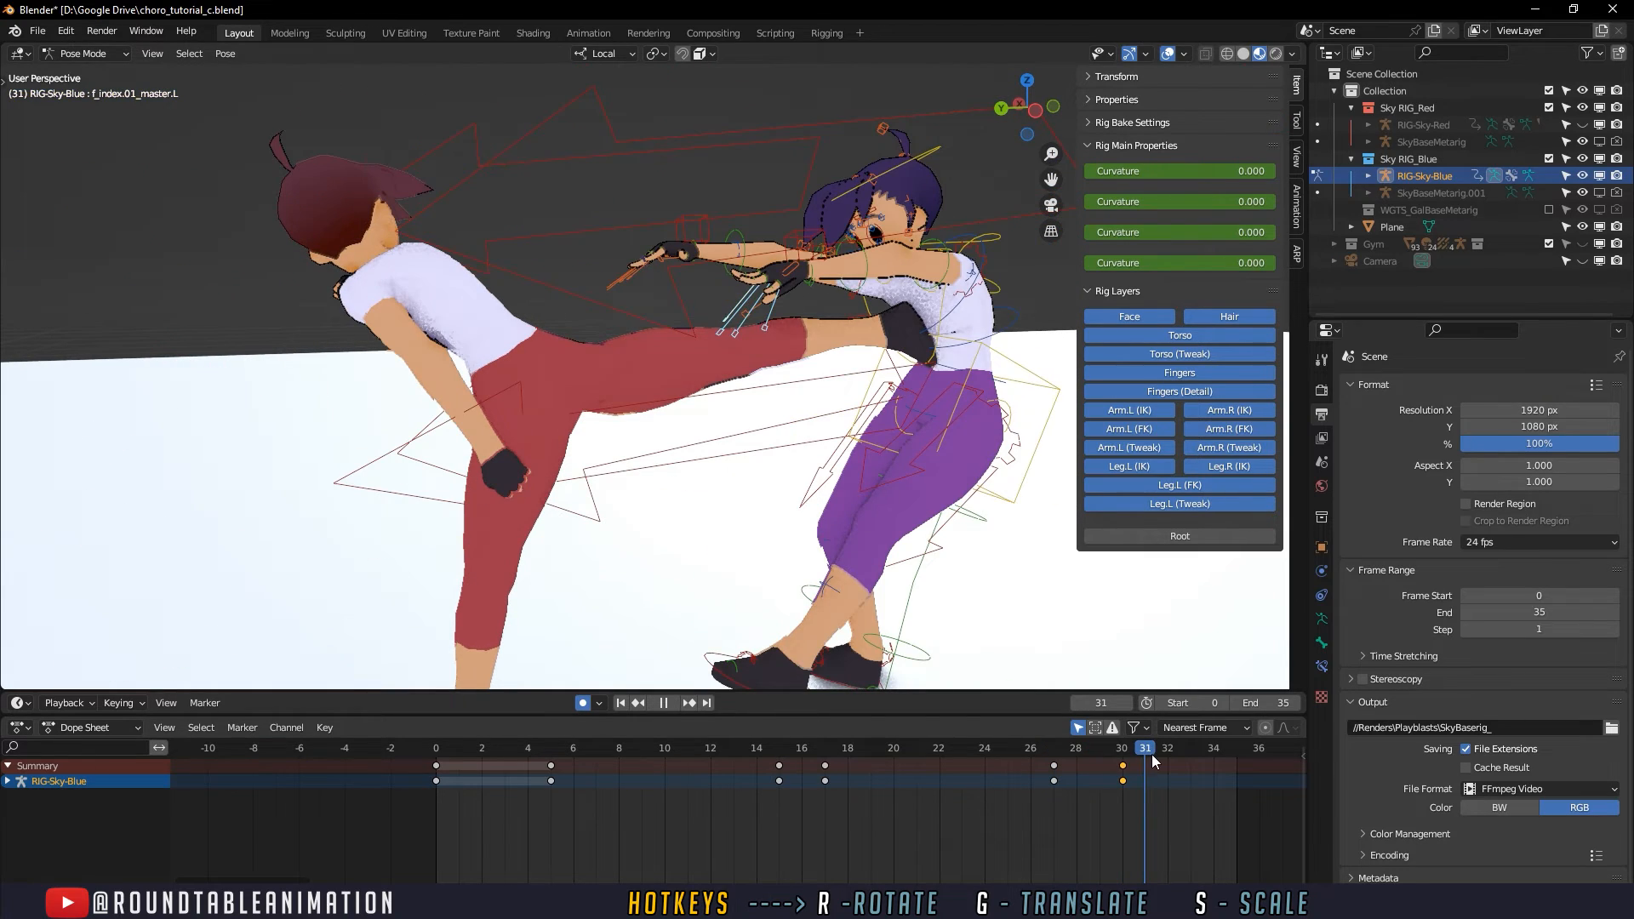
{"action": "left_click_drag", "start_coordinate": [1156, 760], "coordinate": [1054, 754]}
- Hide the viewport overlays, play the whole animation and examine the kick around frame 29
{"action": "scroll", "coordinate": [765, 487], "scroll_direction": "down", "scroll_amount": 2}
{"action": "middle_click_drag", "start_coordinate": [773, 445], "coordinate": [794, 413]}
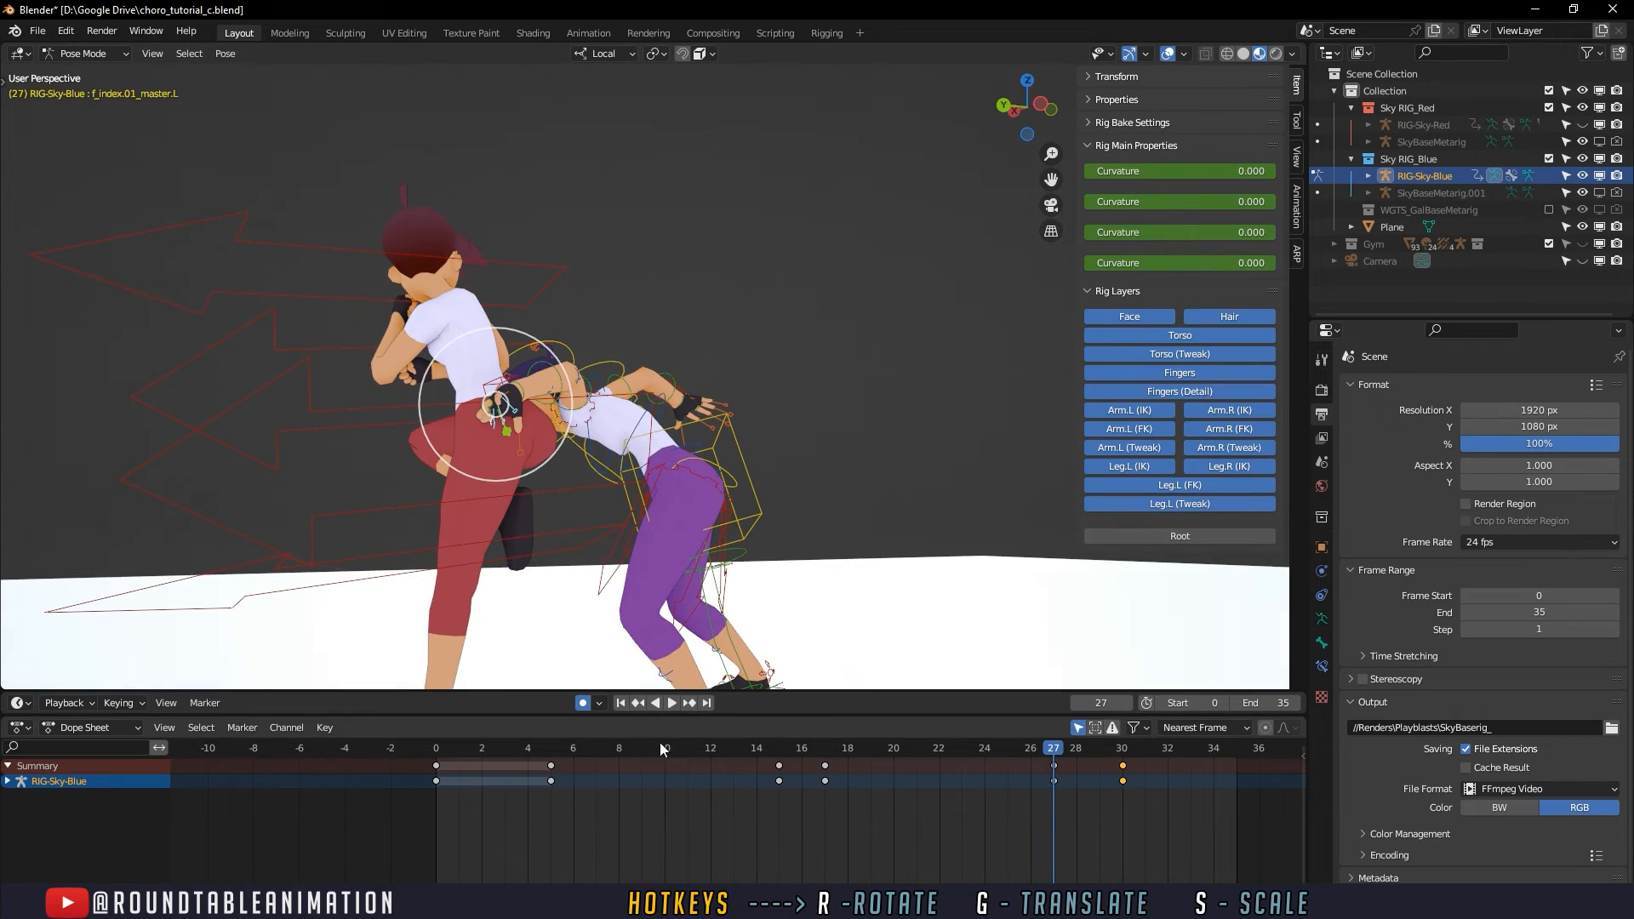
{"action": "left_click", "coordinate": [671, 702]}
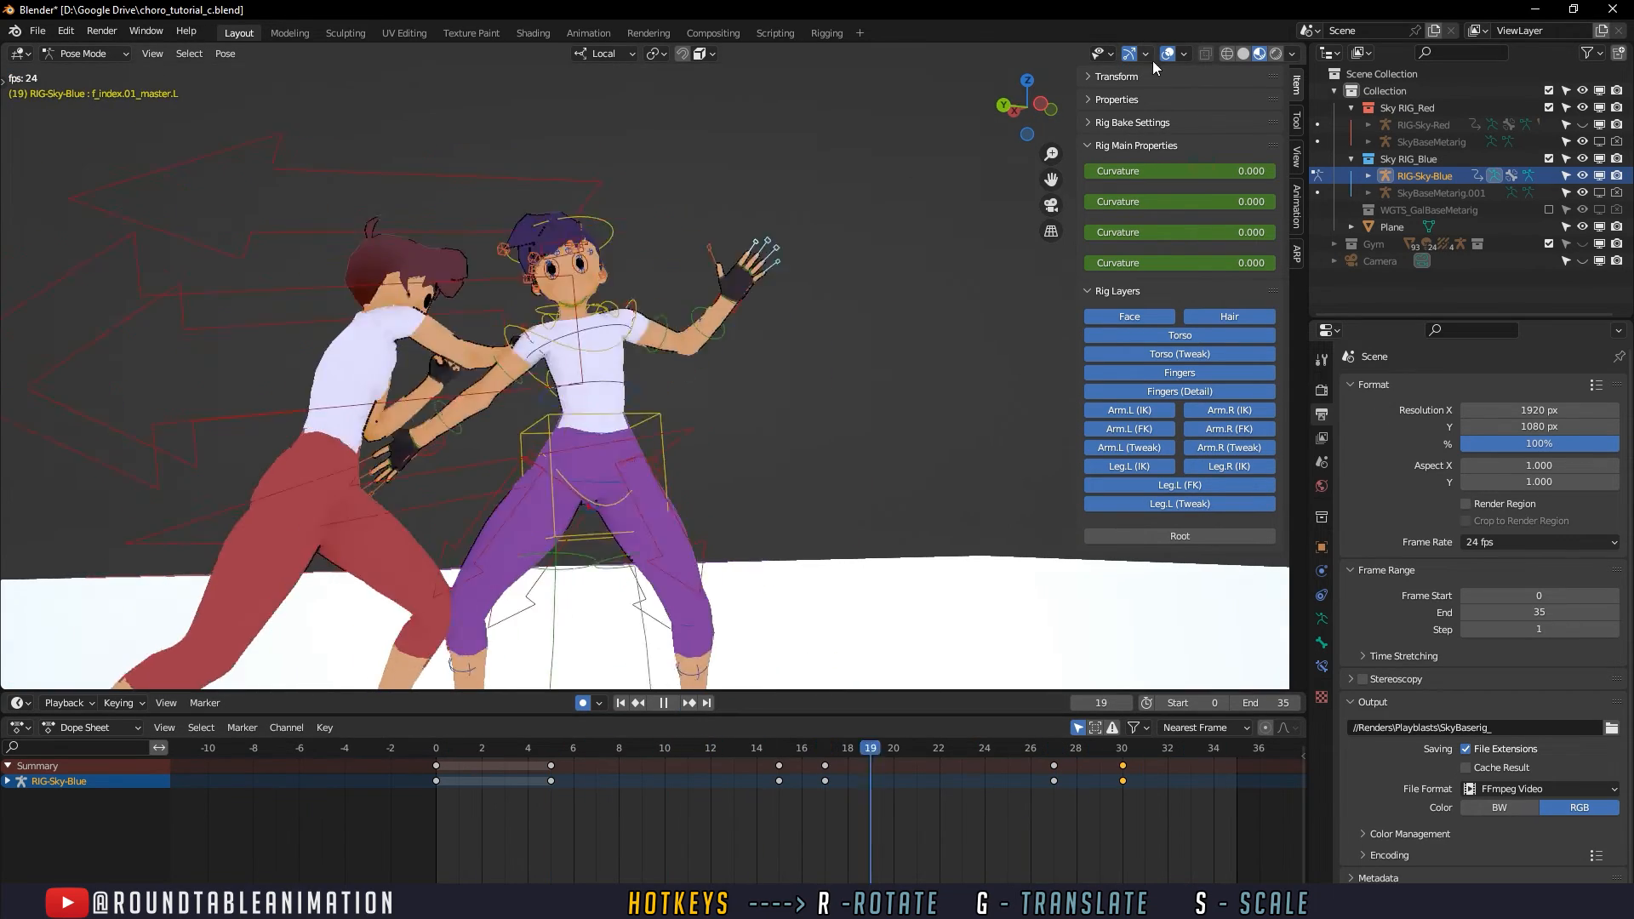
{"action": "left_click", "coordinate": [1168, 54]}
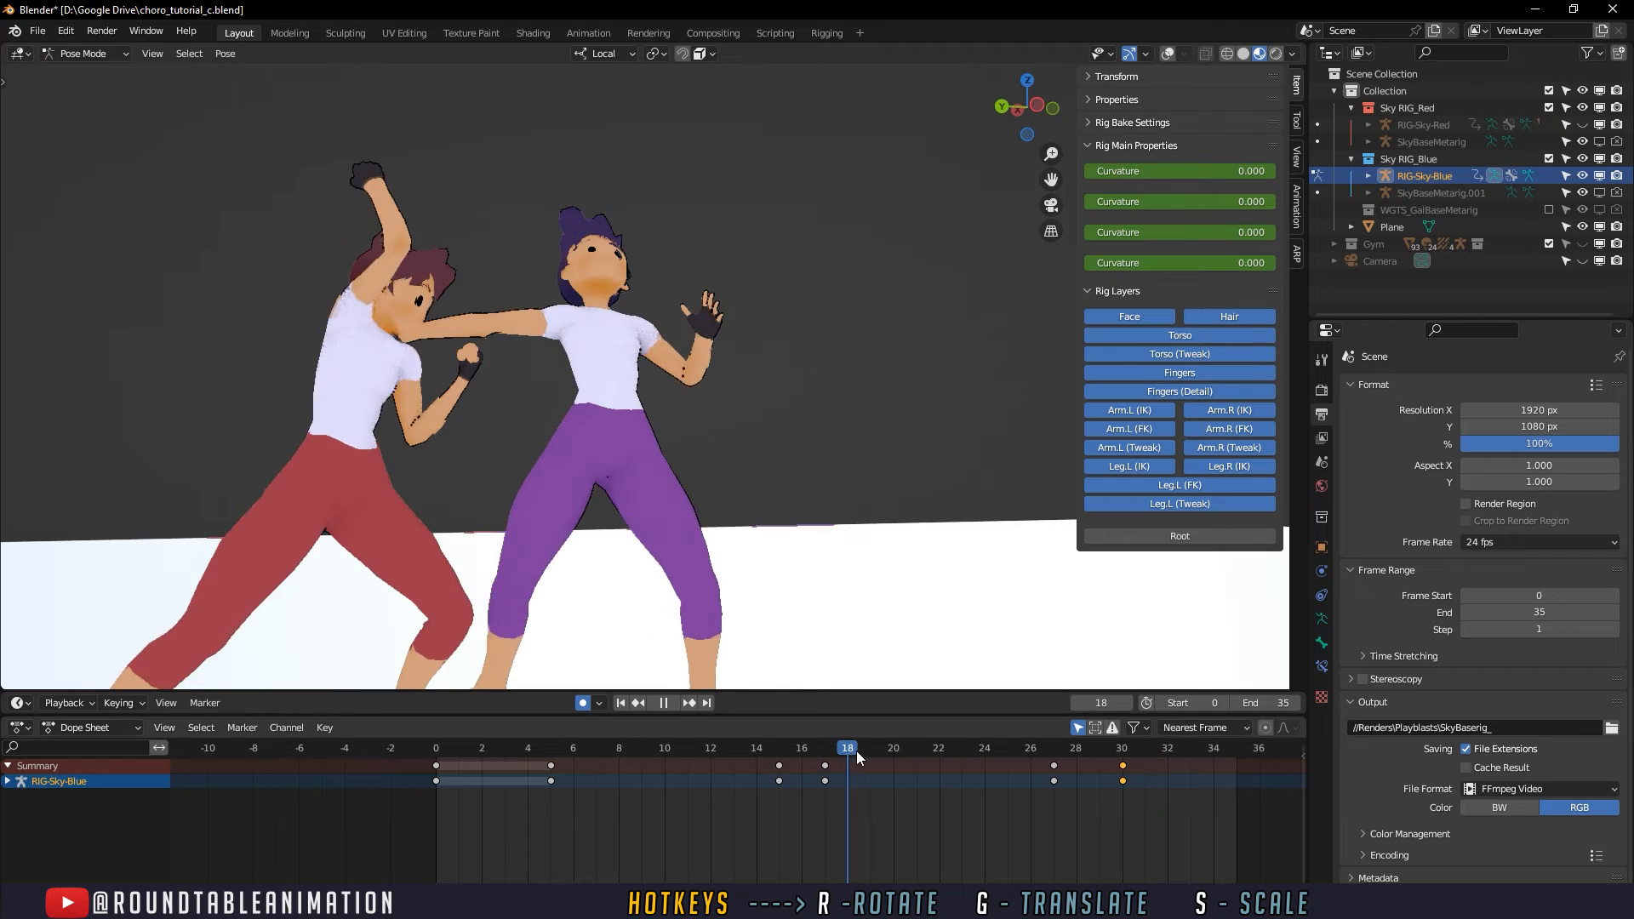
{"action": "left_click_drag", "start_coordinate": [978, 749], "coordinate": [1093, 765]}
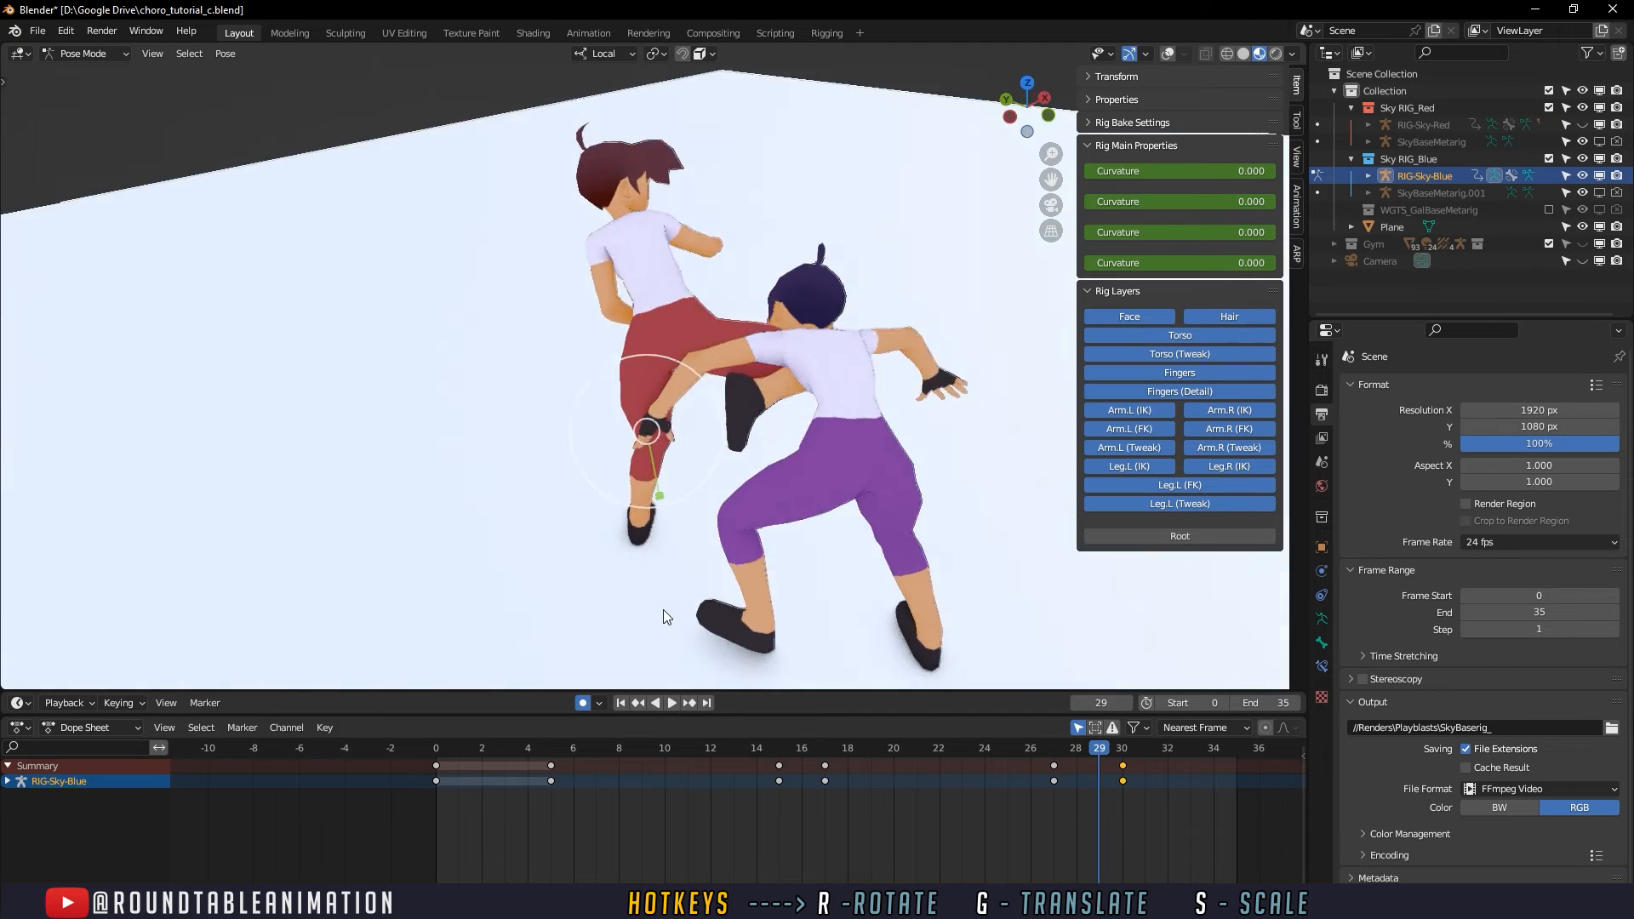
{"action": "middle_click_drag", "start_coordinate": [667, 616], "coordinate": [792, 621]}
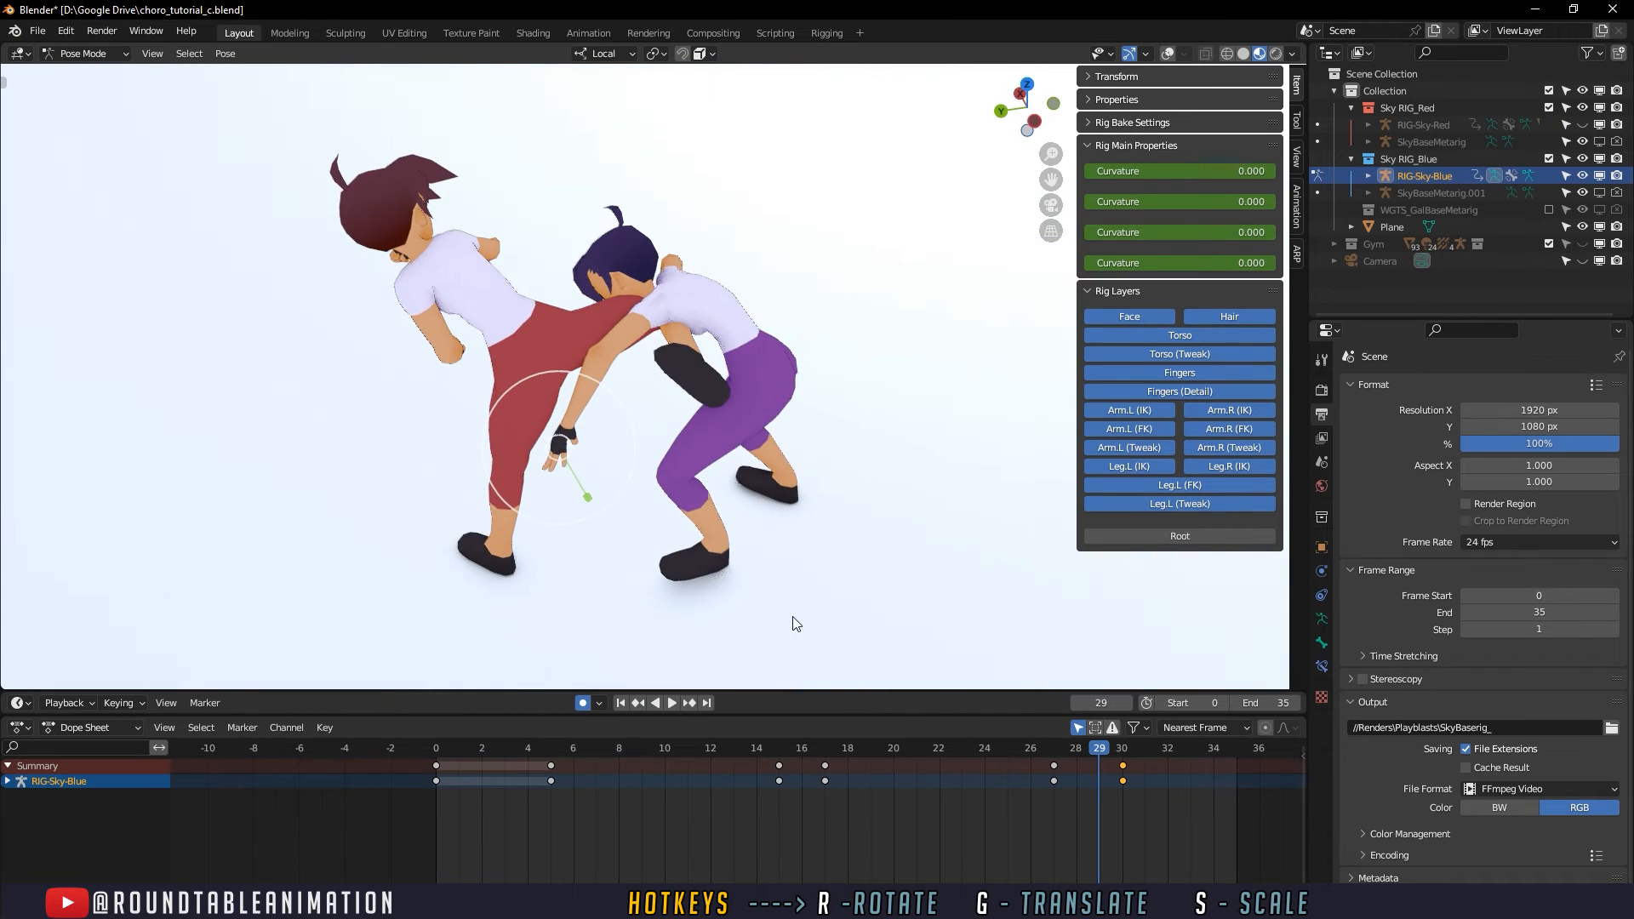
- Unhide RIG-Sky-Red, turn the viewport overlays back on and hide RIG-Sky-Blue
{"action": "left_click", "coordinate": [1584, 123]}
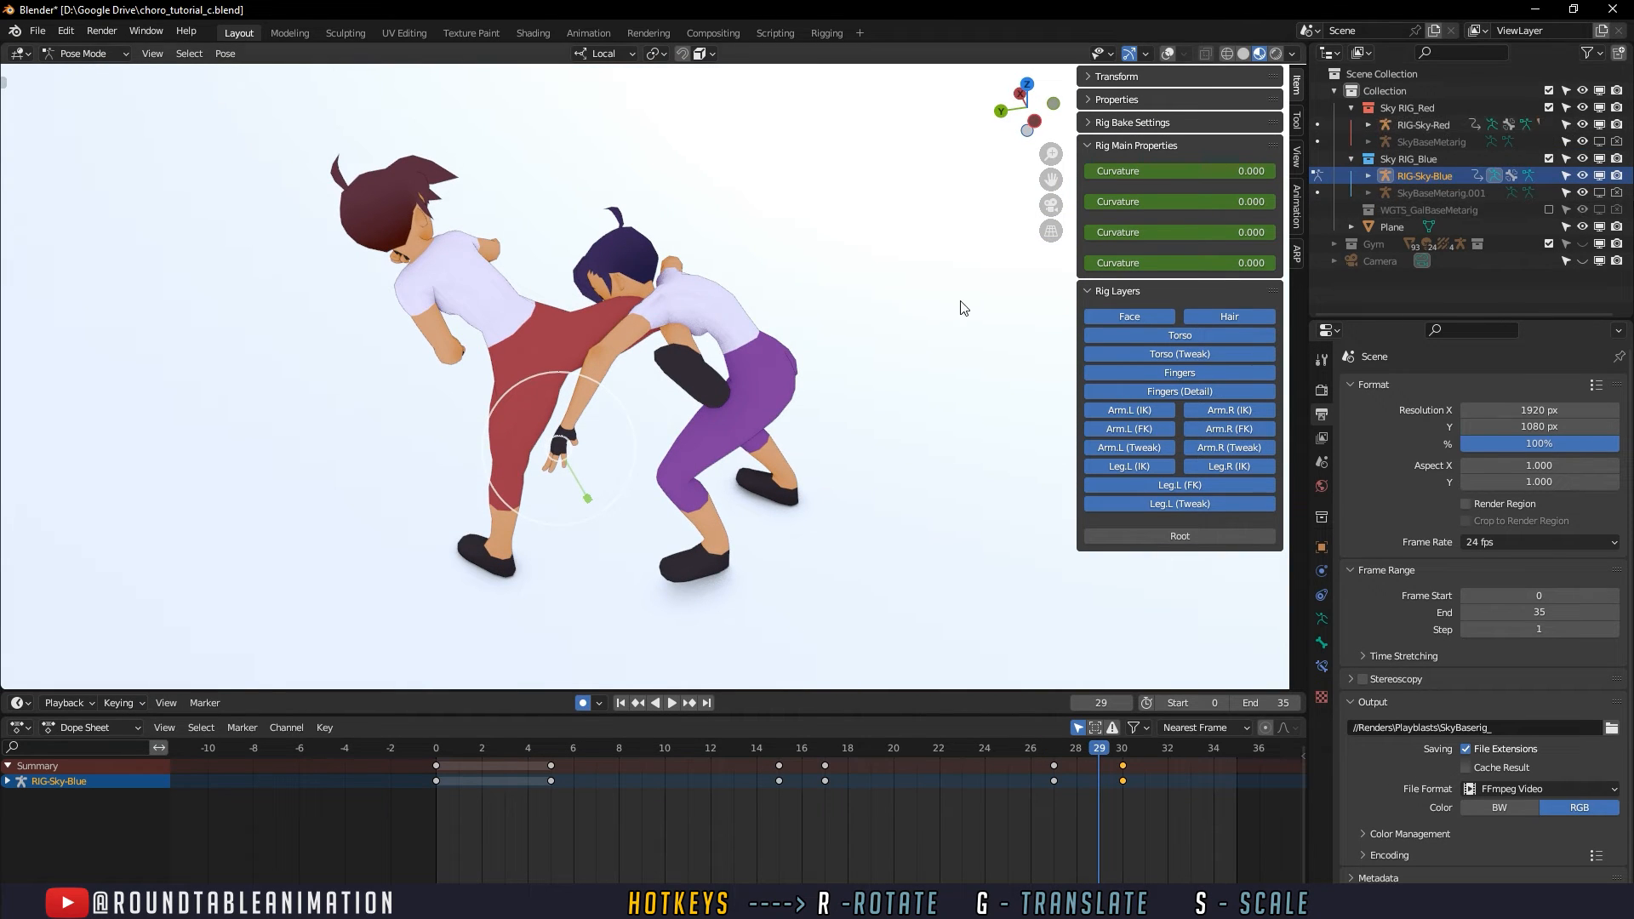
{"action": "middle_click_drag", "start_coordinate": [832, 308], "coordinate": [857, 383], "text": "shift"}
{"action": "scroll", "coordinate": [857, 383], "scroll_direction": "up", "scroll_amount": 1}
{"action": "left_click", "coordinate": [1168, 53]}
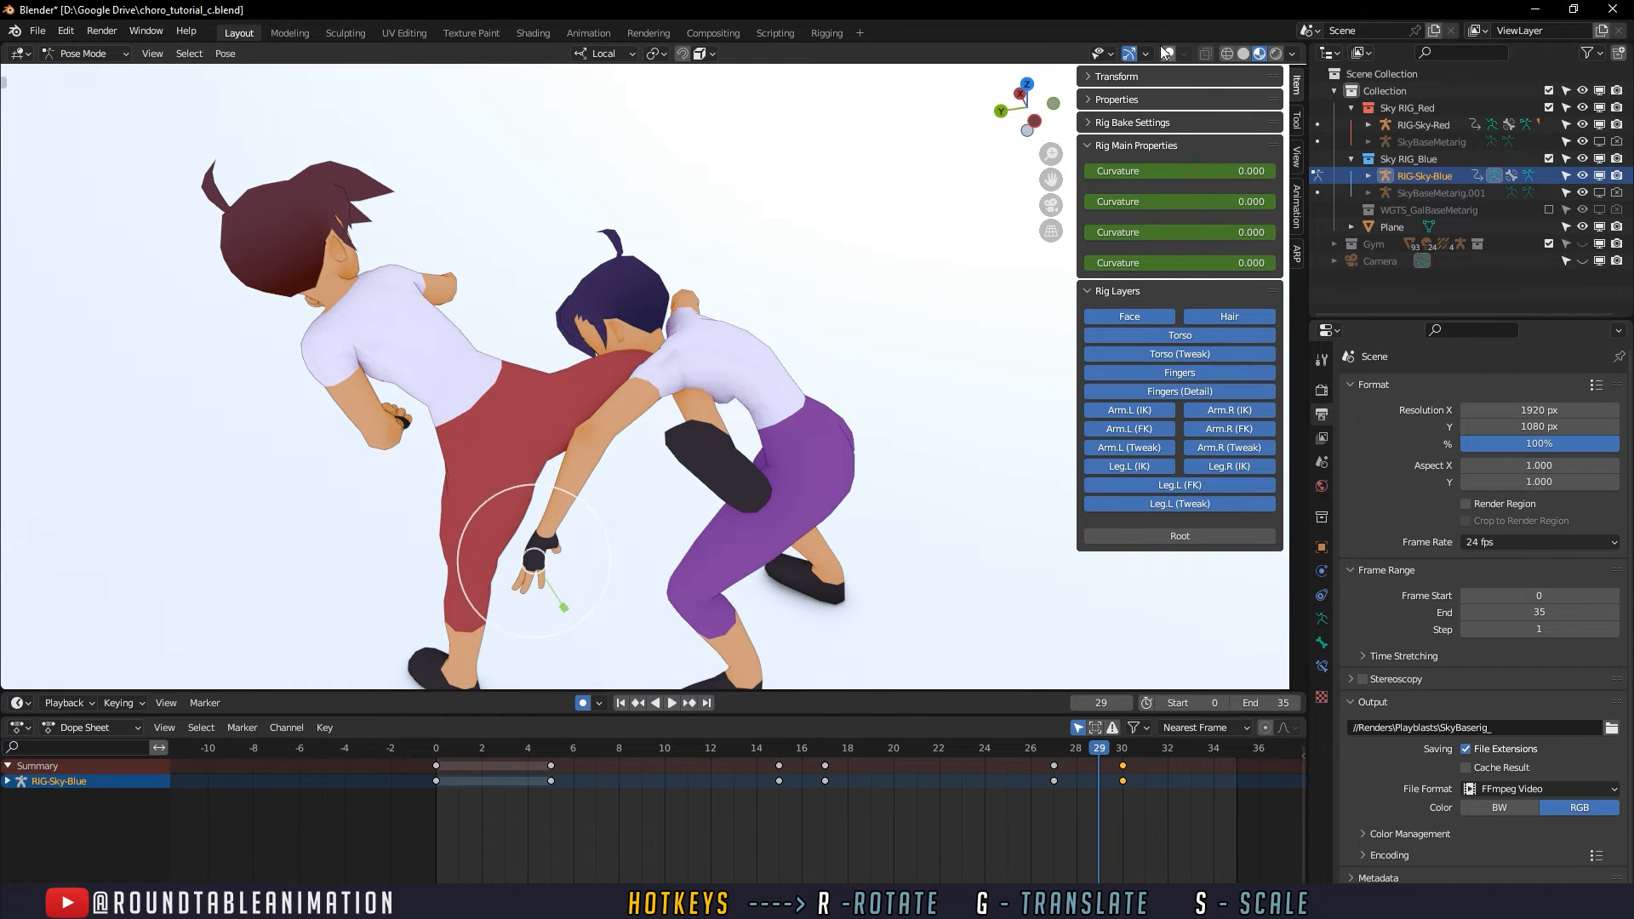
{"action": "middle_click_drag", "start_coordinate": [979, 153], "coordinate": [727, 206]}
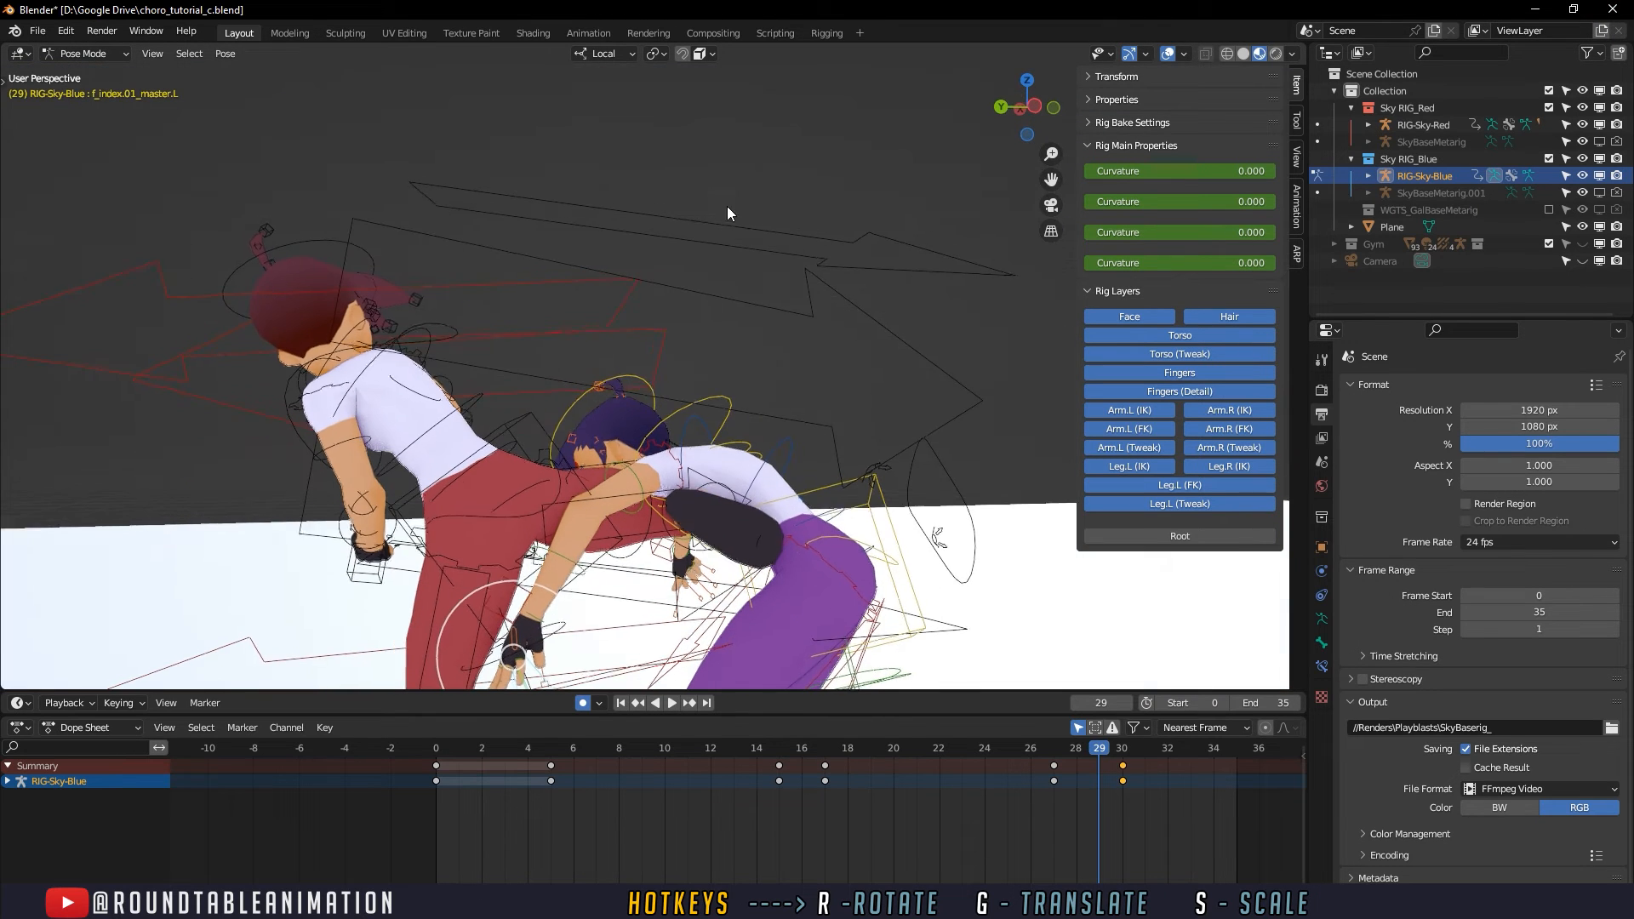
{"action": "left_click", "coordinate": [1583, 176]}
{"action": "middle_click_drag", "start_coordinate": [928, 409], "coordinate": [904, 475]}
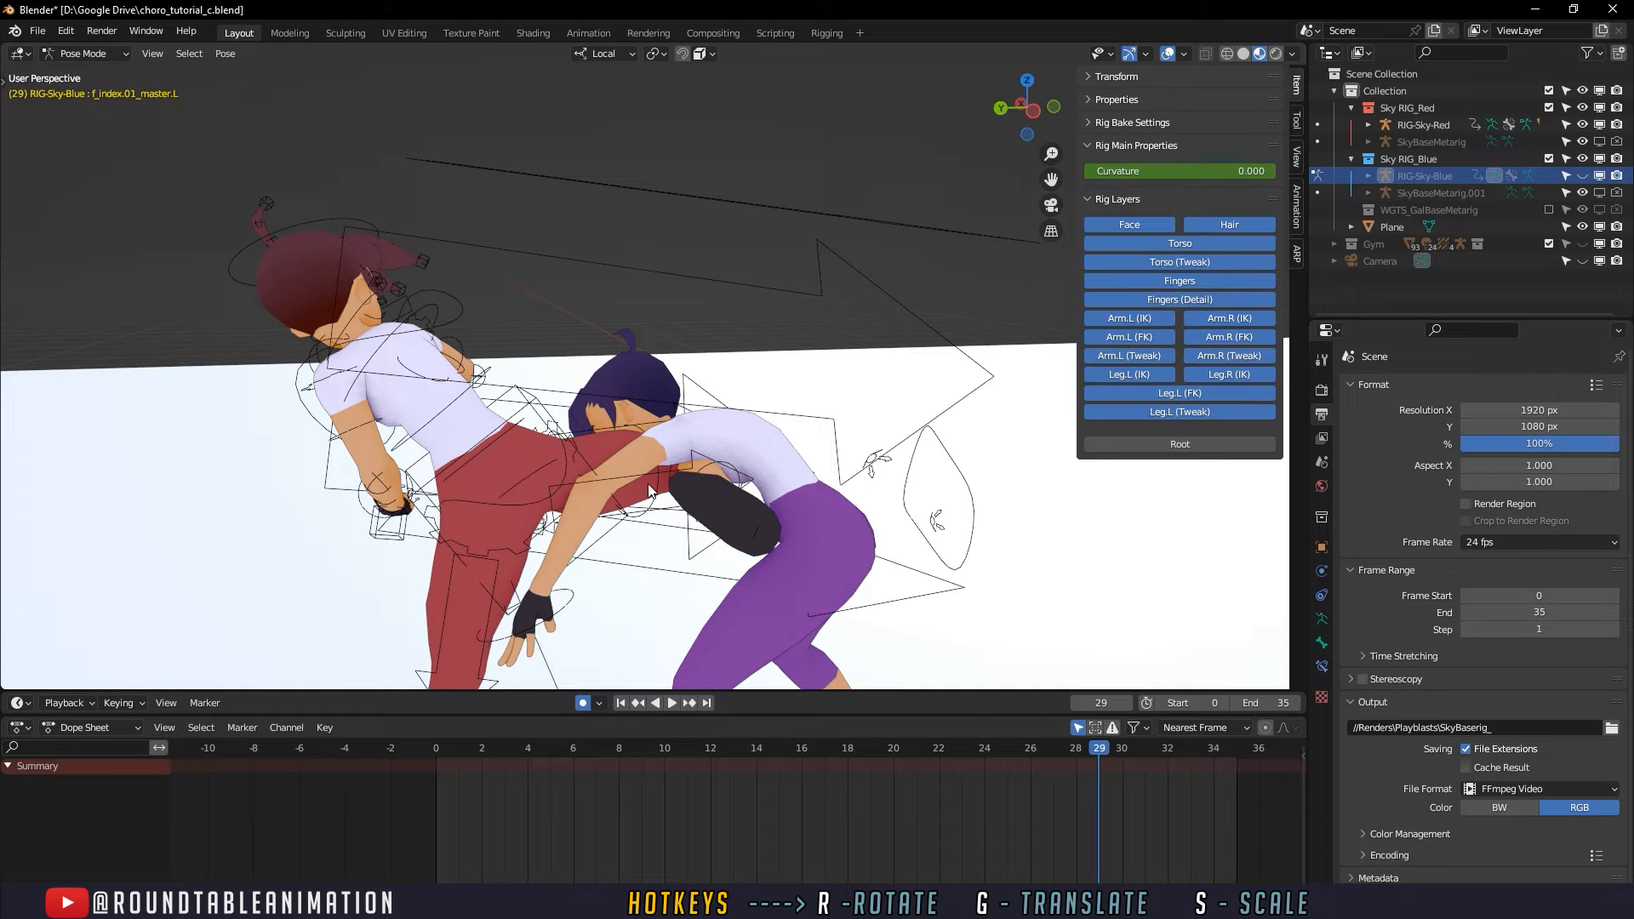
- Select the attacker's right FK thigh control in Pose Mode and check the kick up to frame 29
{"action": "left_click", "coordinate": [529, 407]}
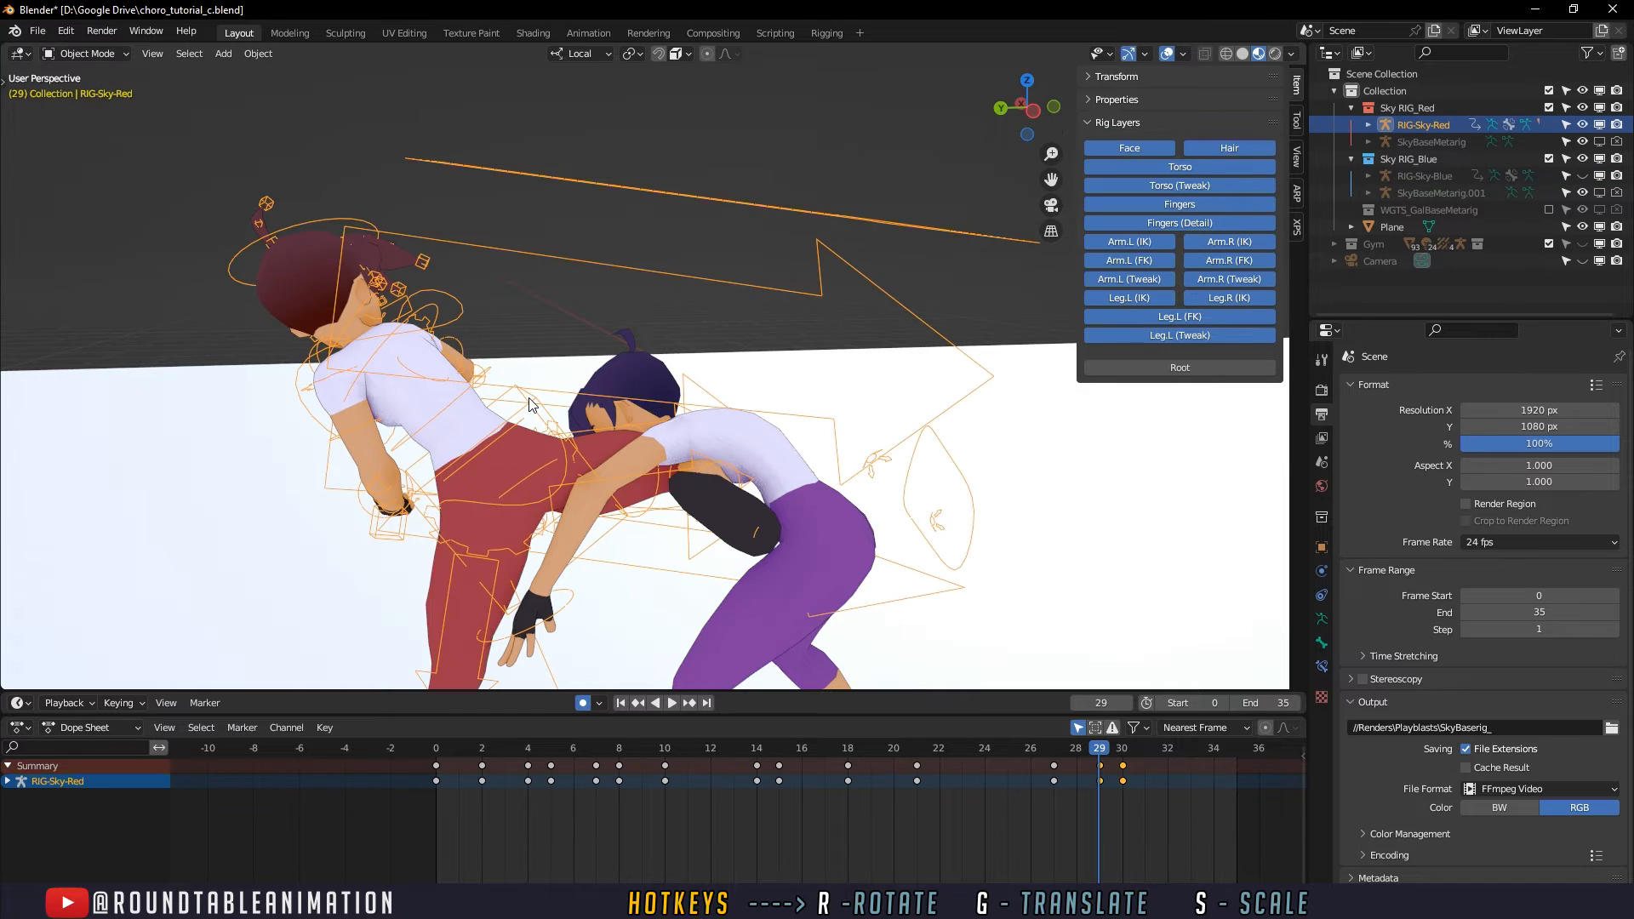
{"action": "left_click", "coordinate": [653, 491]}
{"action": "middle_click_drag", "start_coordinate": [685, 519], "coordinate": [689, 502]}
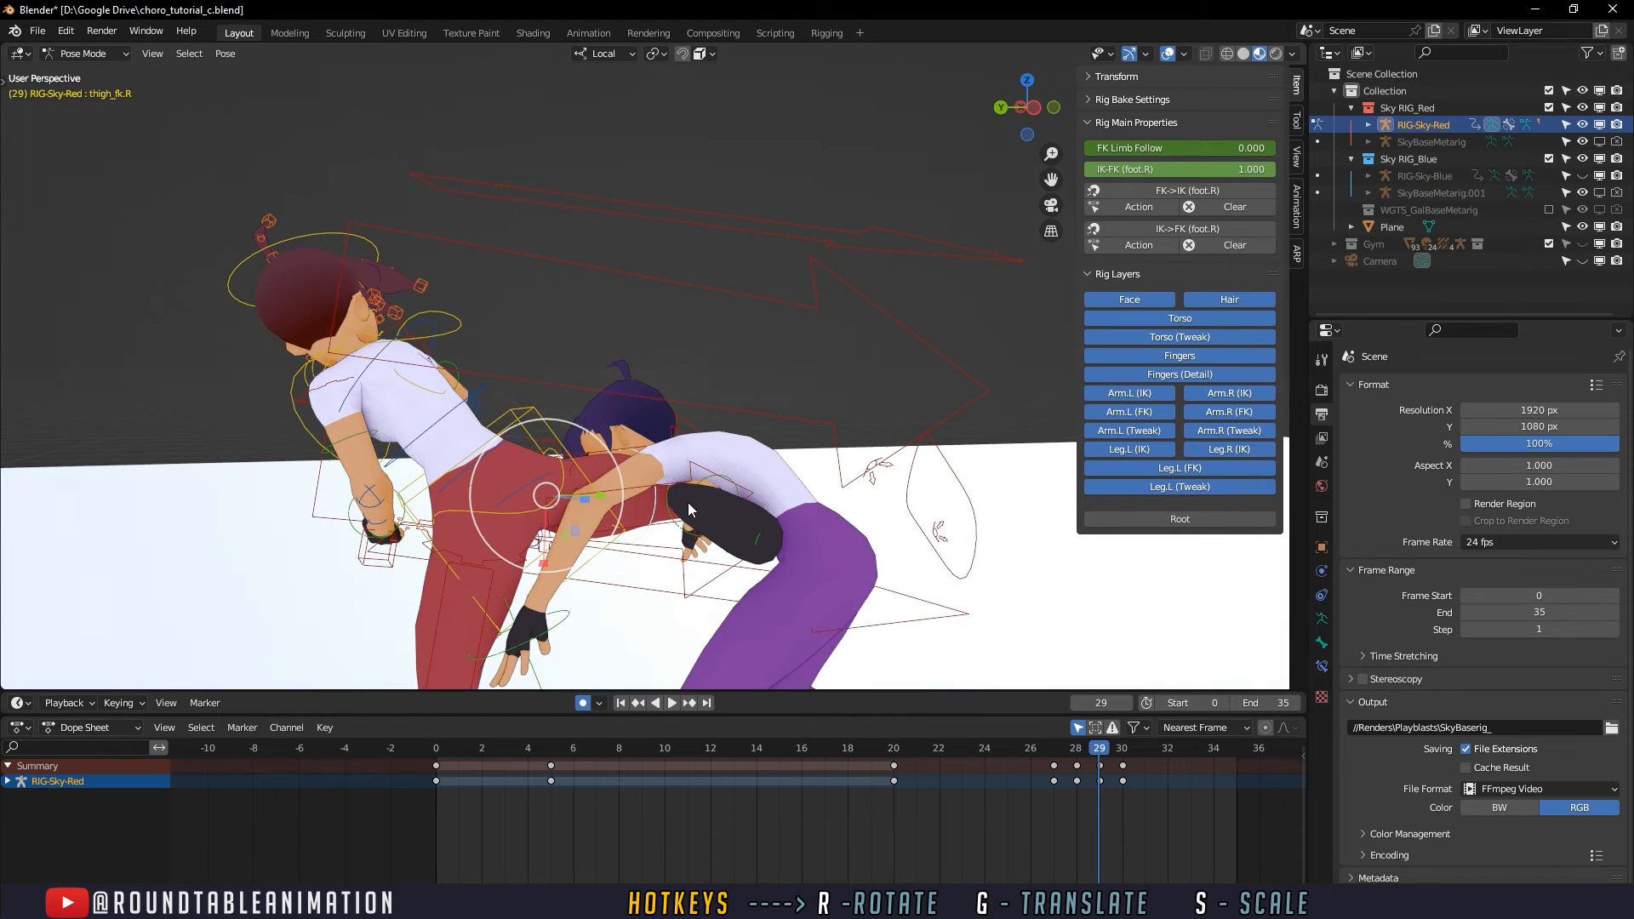
{"action": "key", "text": "space"}
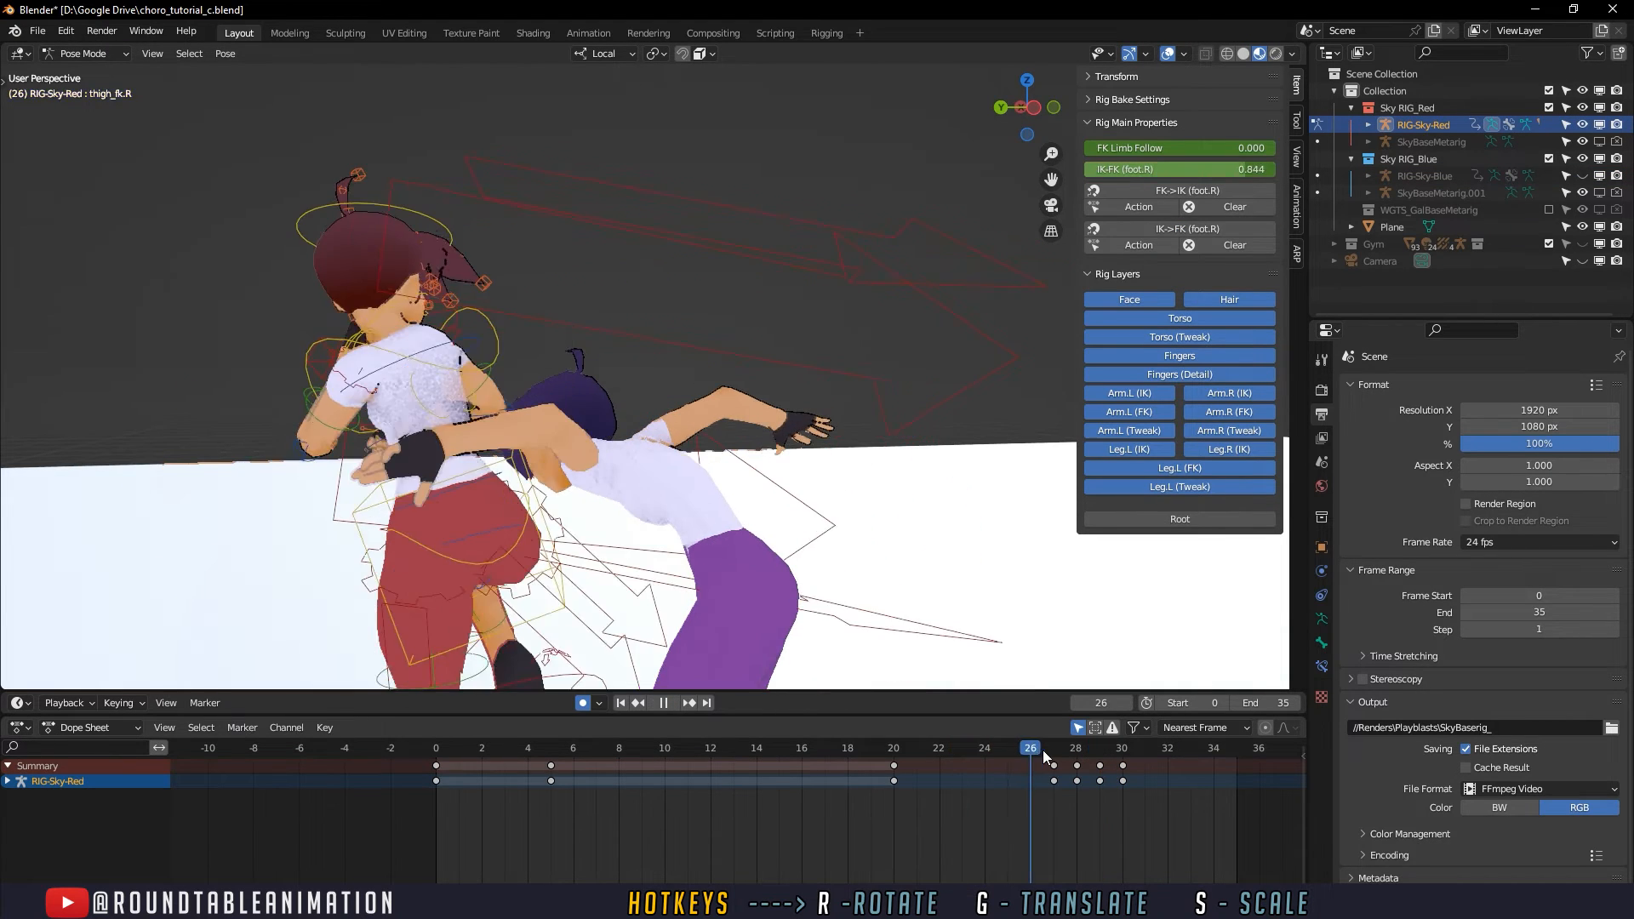
{"action": "mouse_move", "coordinate": [1100, 749]}
{"action": "left_mouse_down"}
{"action": "mouse_move", "coordinate": [1076, 750]}
{"action": "mouse_move", "coordinate": [1098, 743]}
{"action": "left_mouse_up"}
- Scale the attacker's right FK thigh and repeatedly rotate it to adjust the kicking leg at frame 29
{"action": "middle_click_drag", "start_coordinate": [1064, 502], "coordinate": [705, 482]}
{"action": "key", "text": "s"}
{"action": "left_click", "coordinate": [699, 482]}
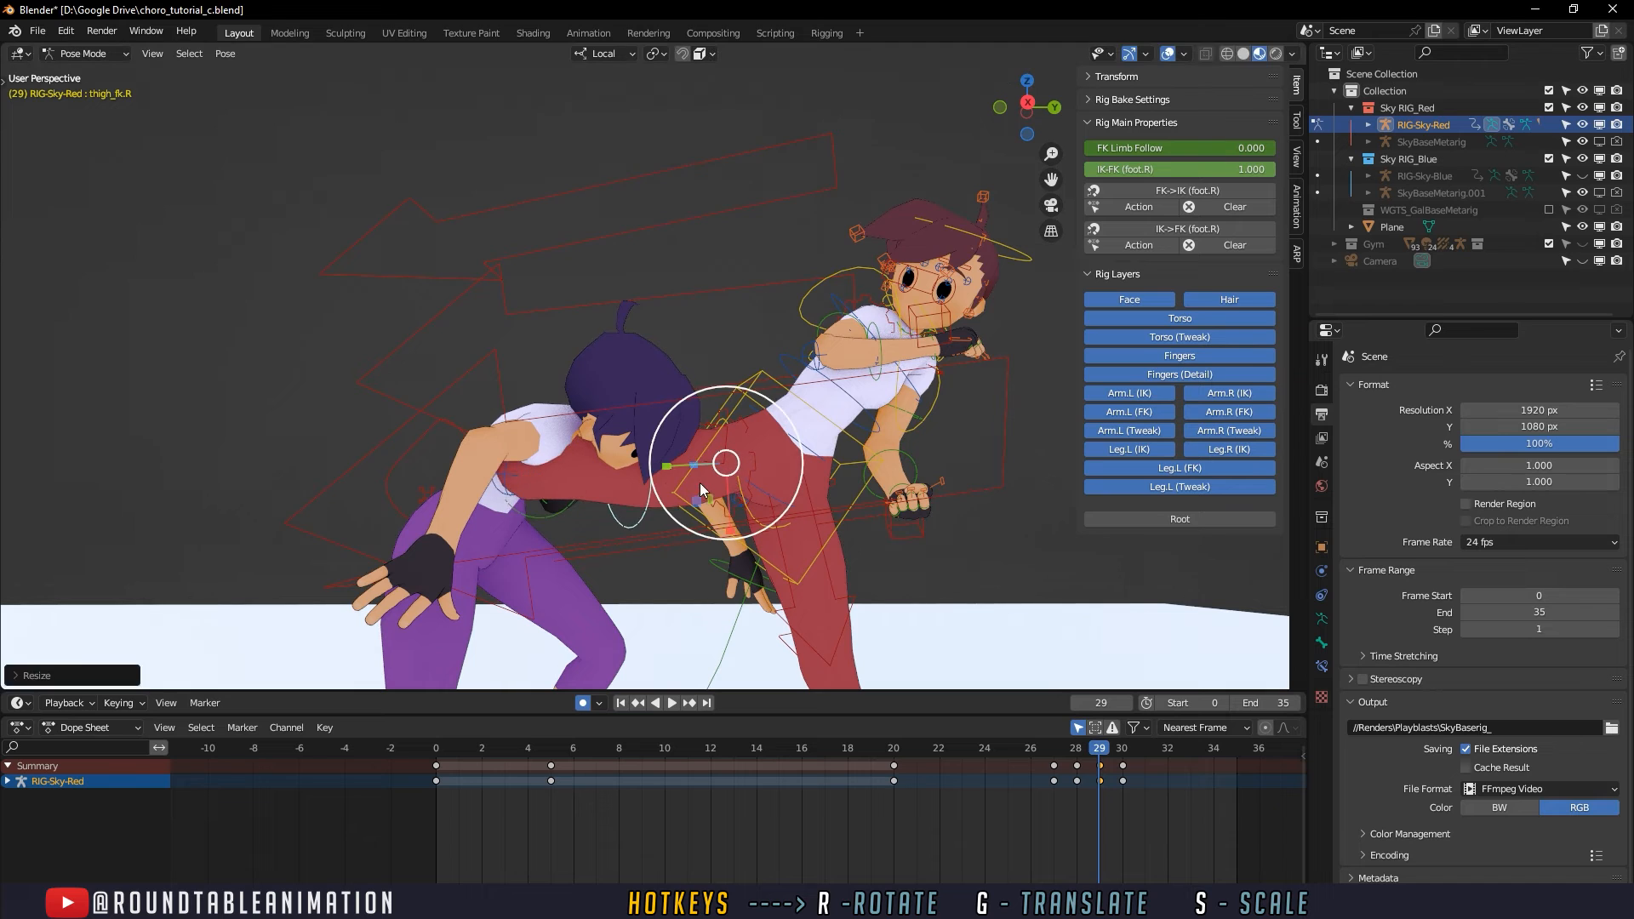
{"action": "left_click", "coordinate": [752, 482]}
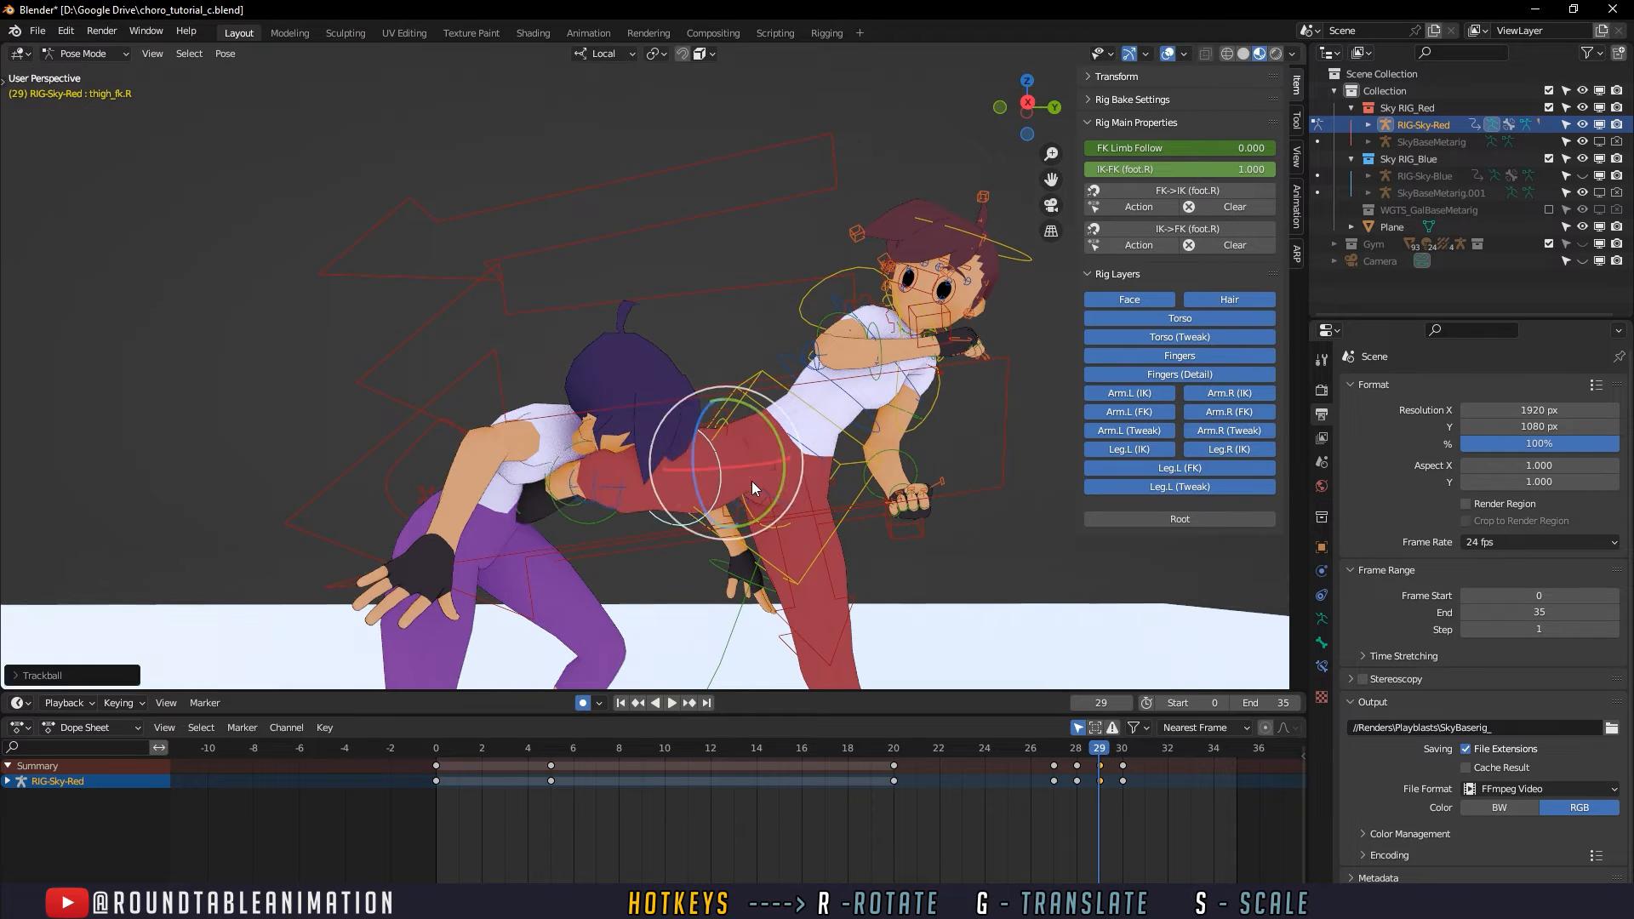
{"action": "middle_click_drag", "start_coordinate": [753, 482], "coordinate": [728, 460]}
{"action": "key", "text": "r"}
{"action": "key", "text": "r"}
{"action": "left_click", "coordinate": [649, 495]}
{"action": "left_click", "coordinate": [667, 530]}
{"action": "key", "text": "r"}
{"action": "key", "text": "r"}
{"action": "left_click", "coordinate": [723, 478]}
{"action": "left_click", "coordinate": [706, 471]}
{"action": "key", "text": "r"}
{"action": "key", "text": "r"}
{"action": "left_click", "coordinate": [713, 461]}
{"action": "key", "text": "r"}
{"action": "key", "text": "r"}
{"action": "left_click", "coordinate": [721, 457]}
{"action": "key", "text": "r"}
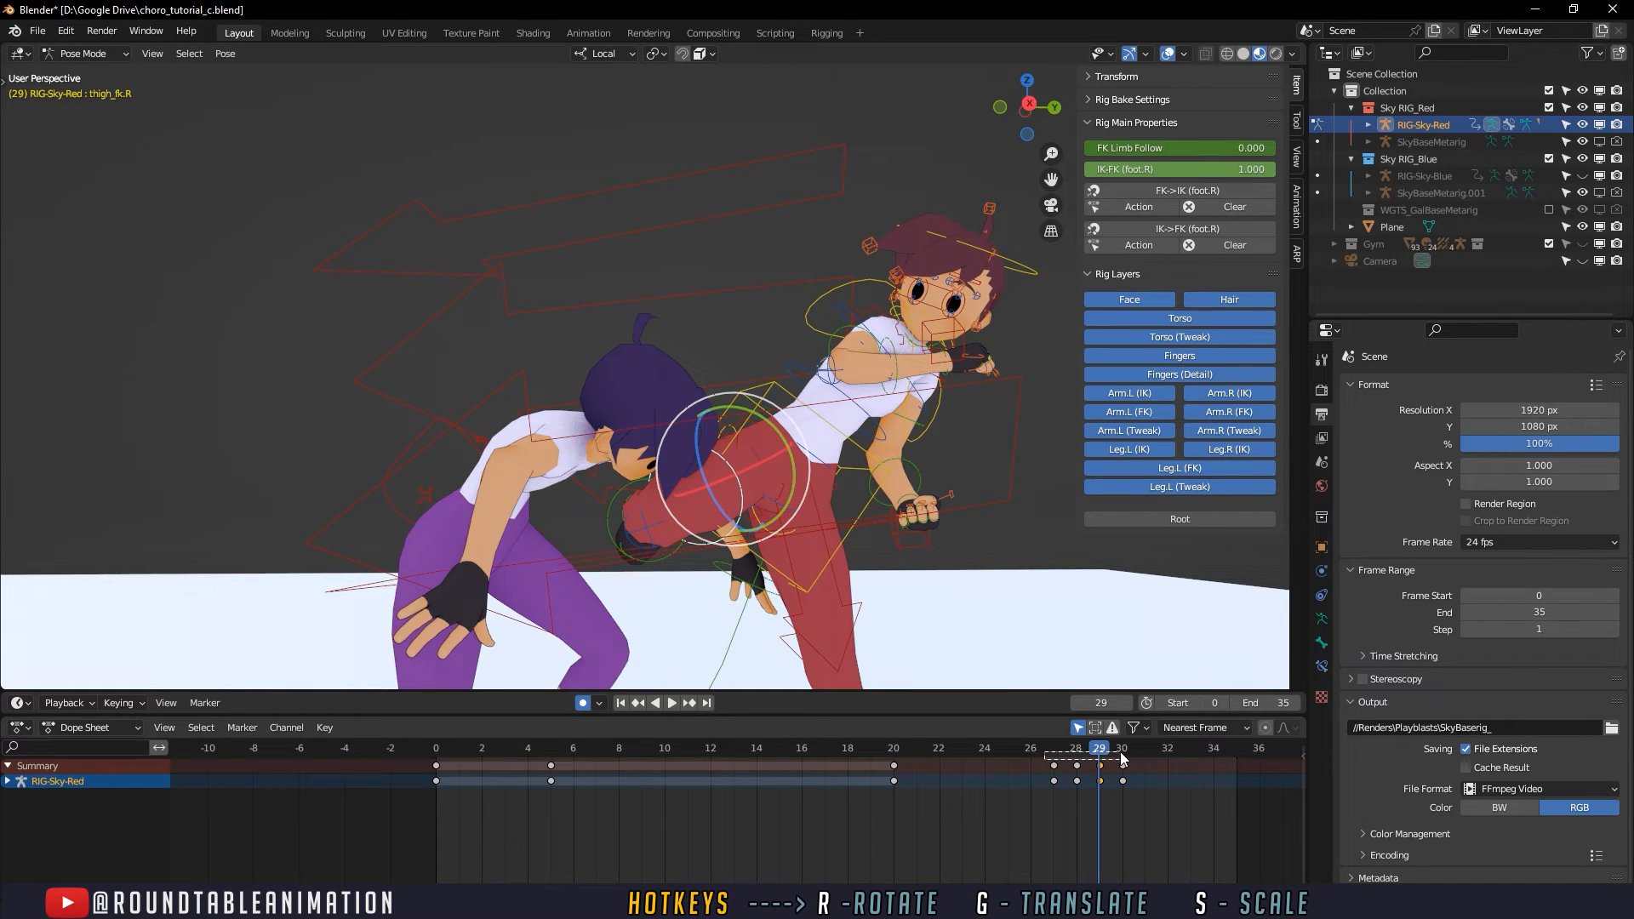
- Try deleting the thigh keyframe at frame 28, preview the kick and undo the deletion
{"action": "key", "text": "space"}
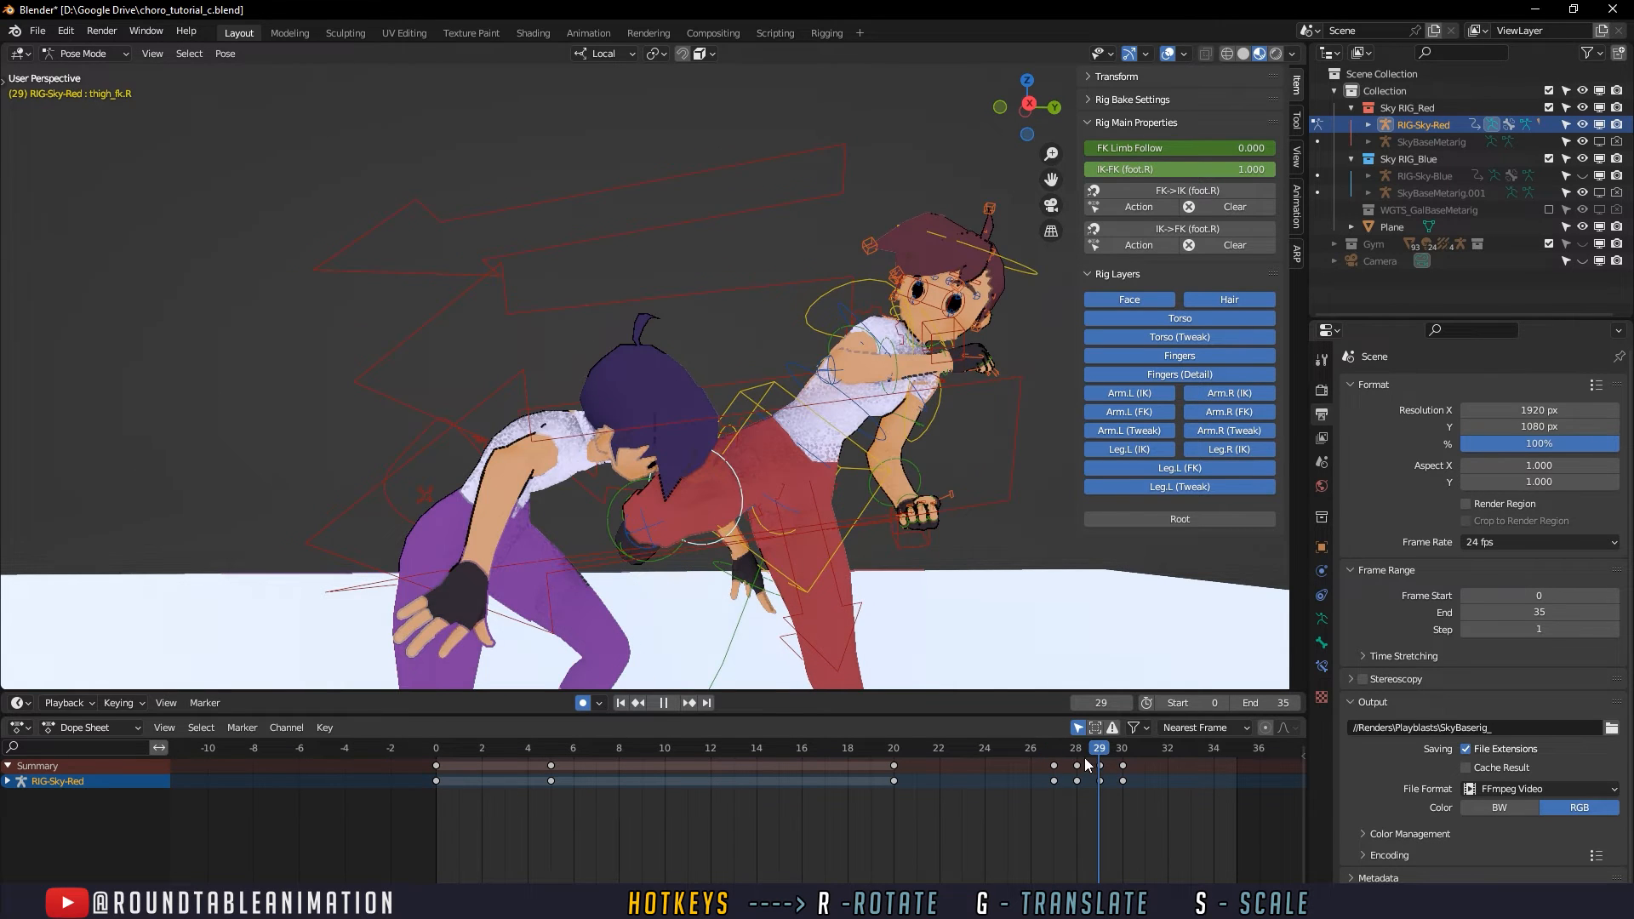
{"action": "key", "text": "space"}
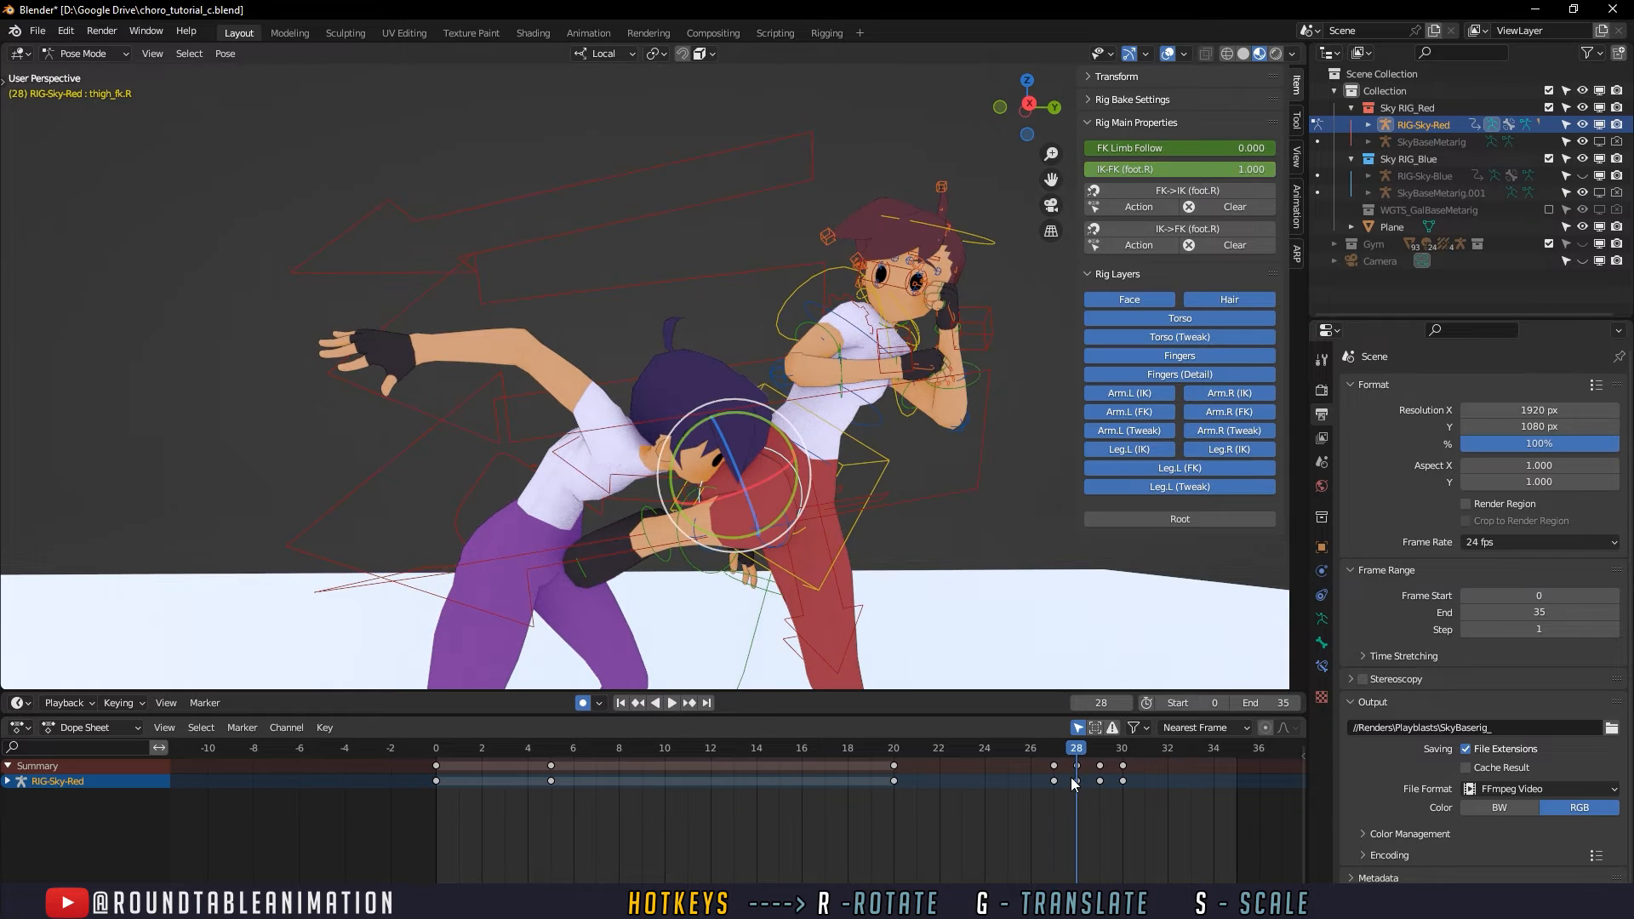
{"action": "key", "text": "Delete"}
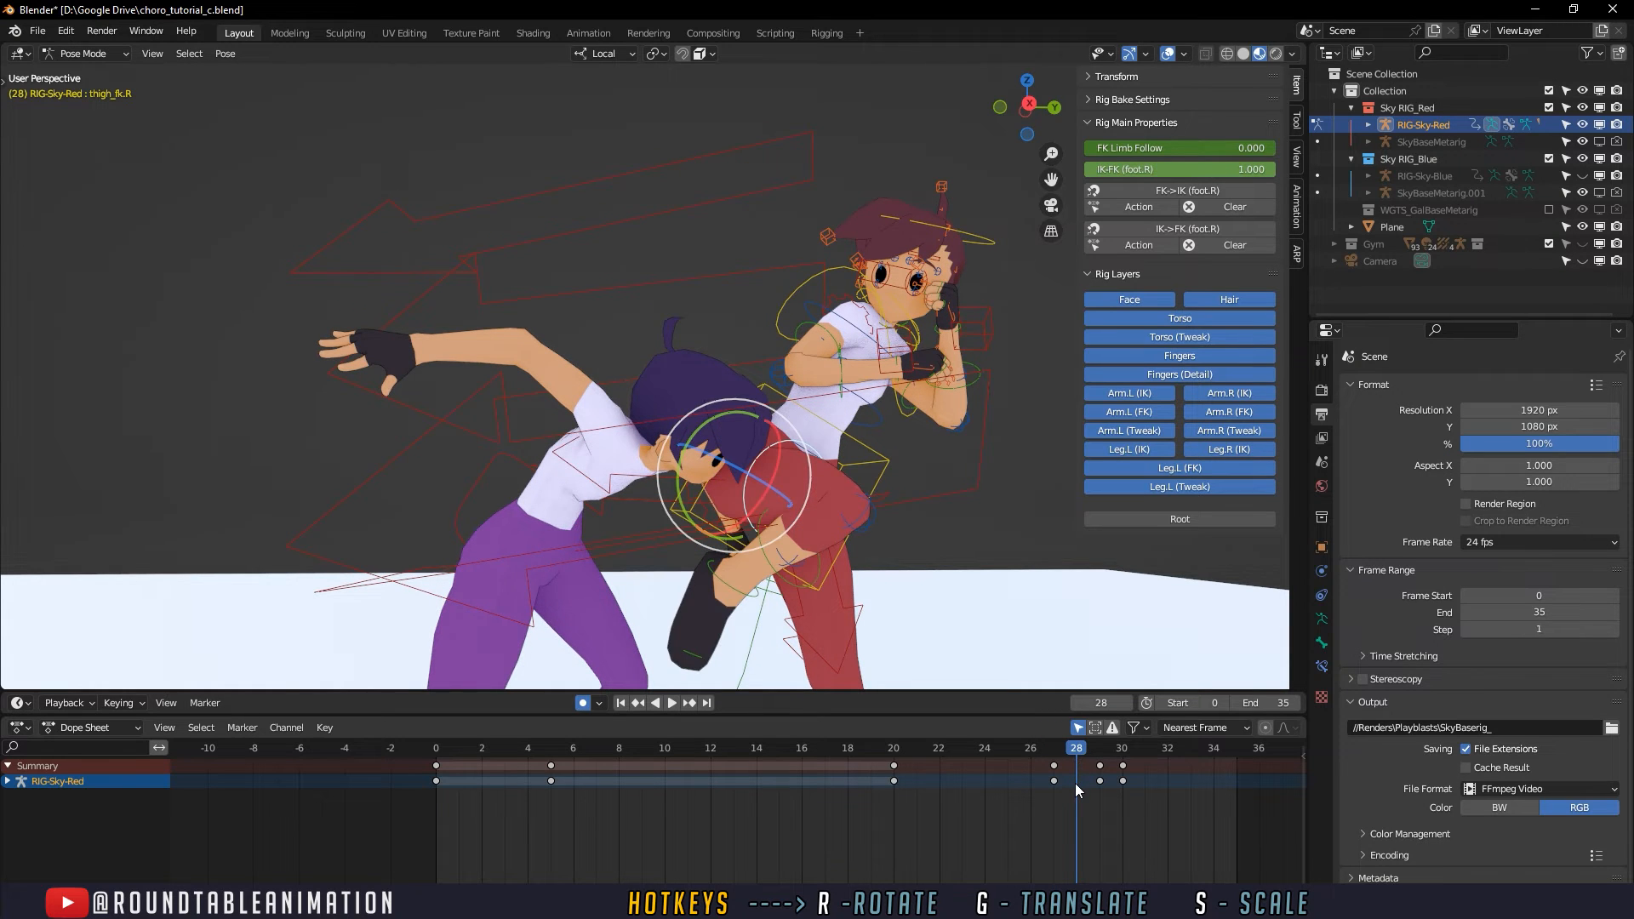
{"action": "key", "text": "space"}
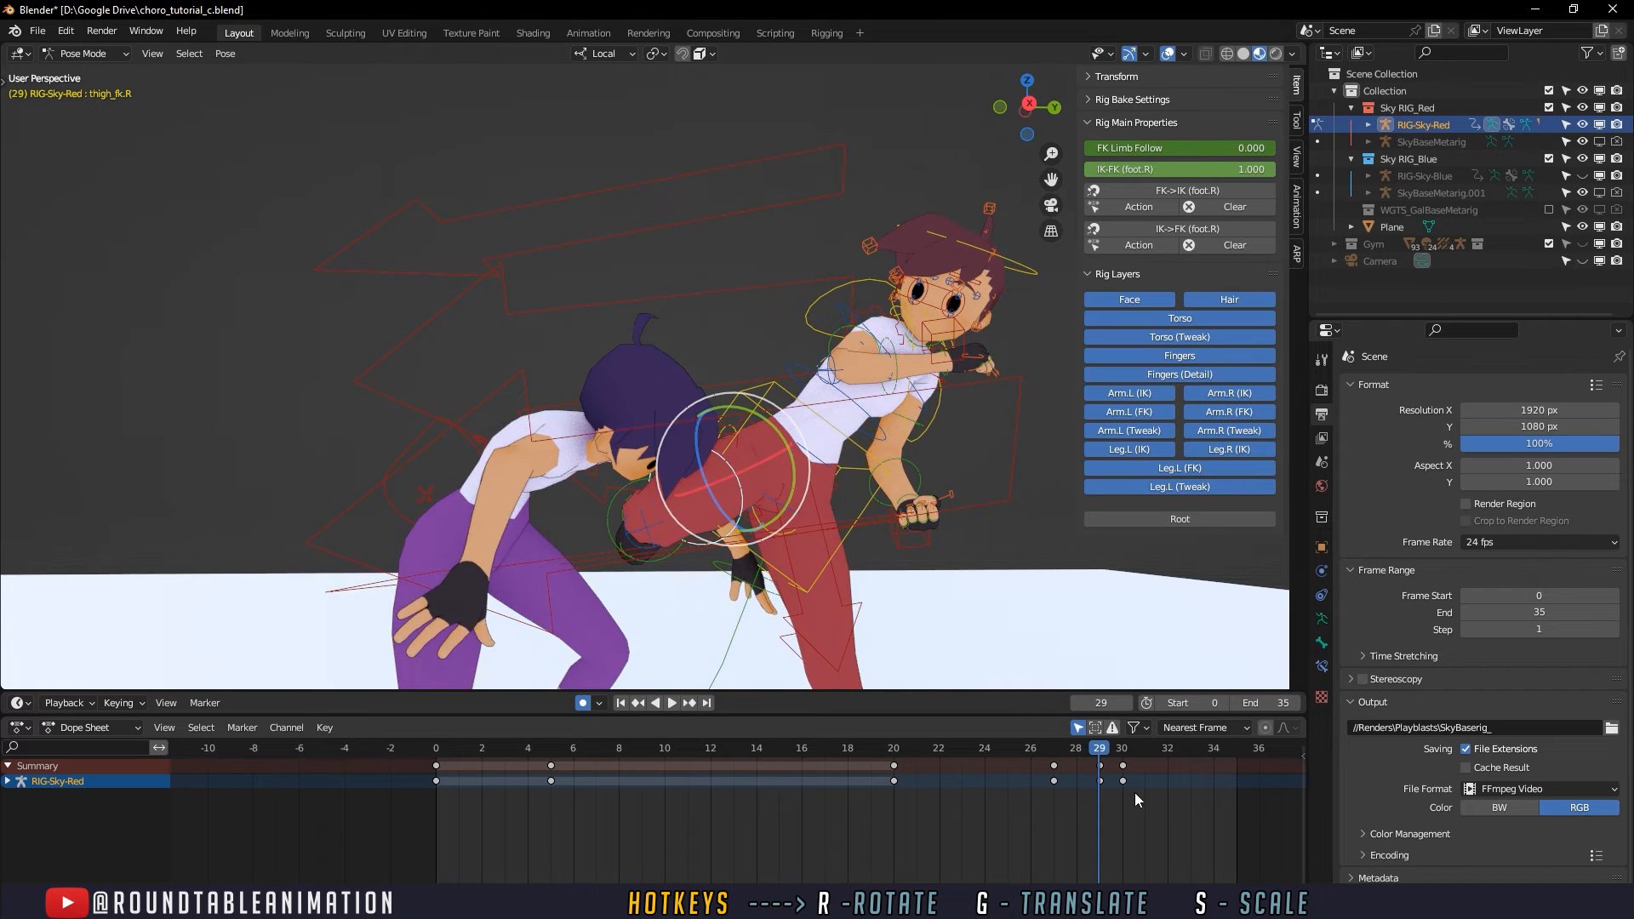
{"action": "key", "text": "Escape"}
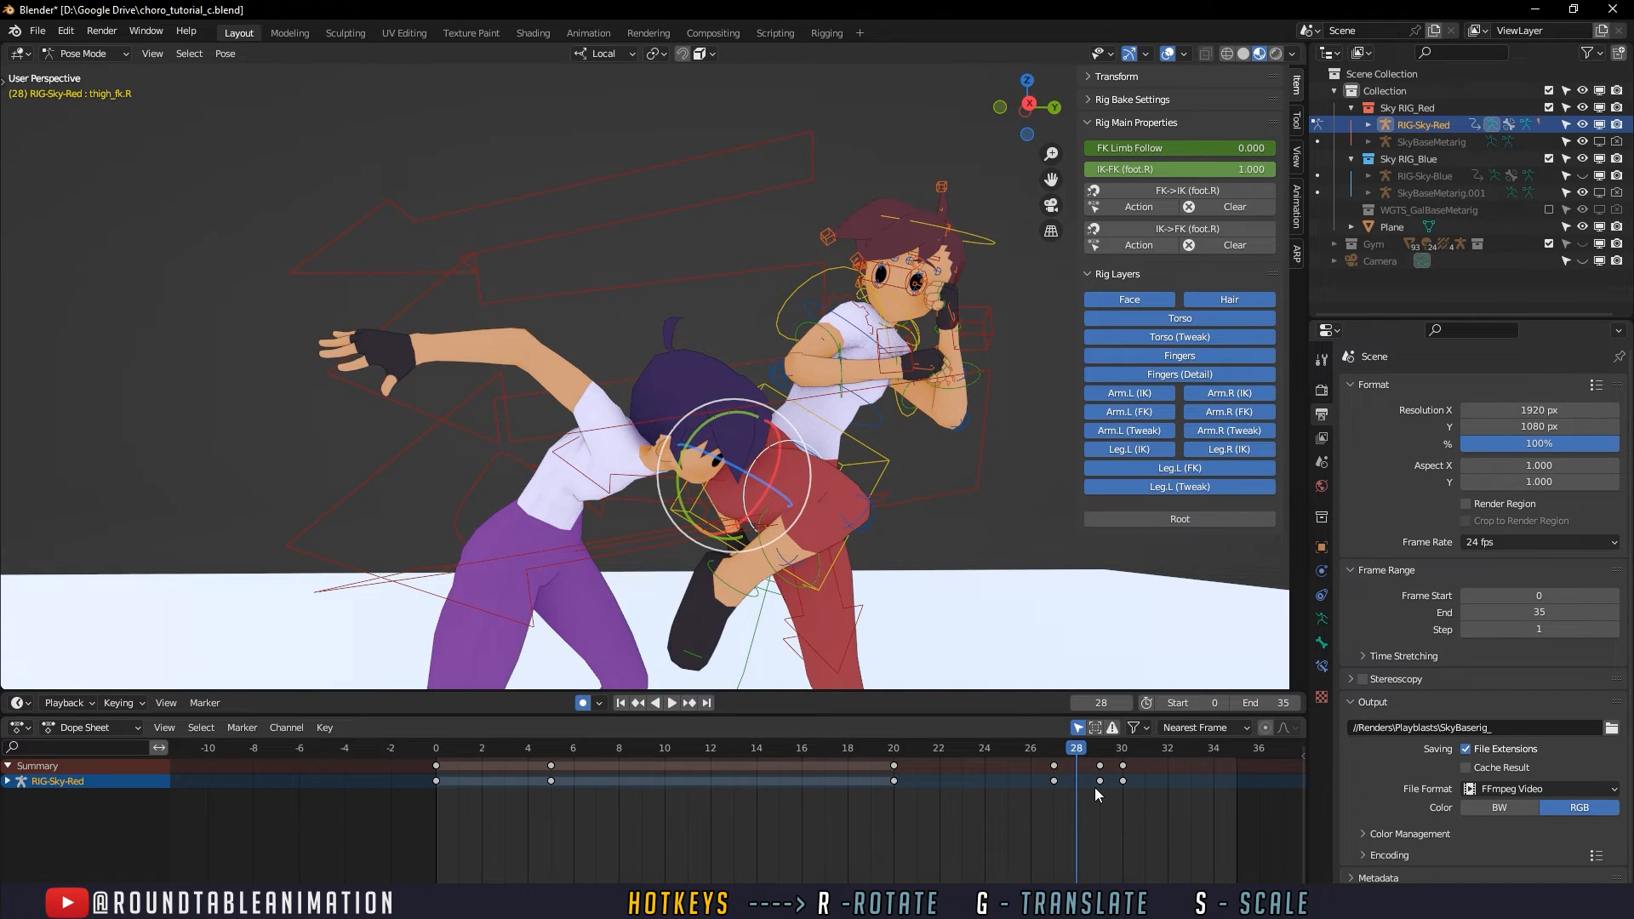
{"action": "key", "text": "ctrl+z"}
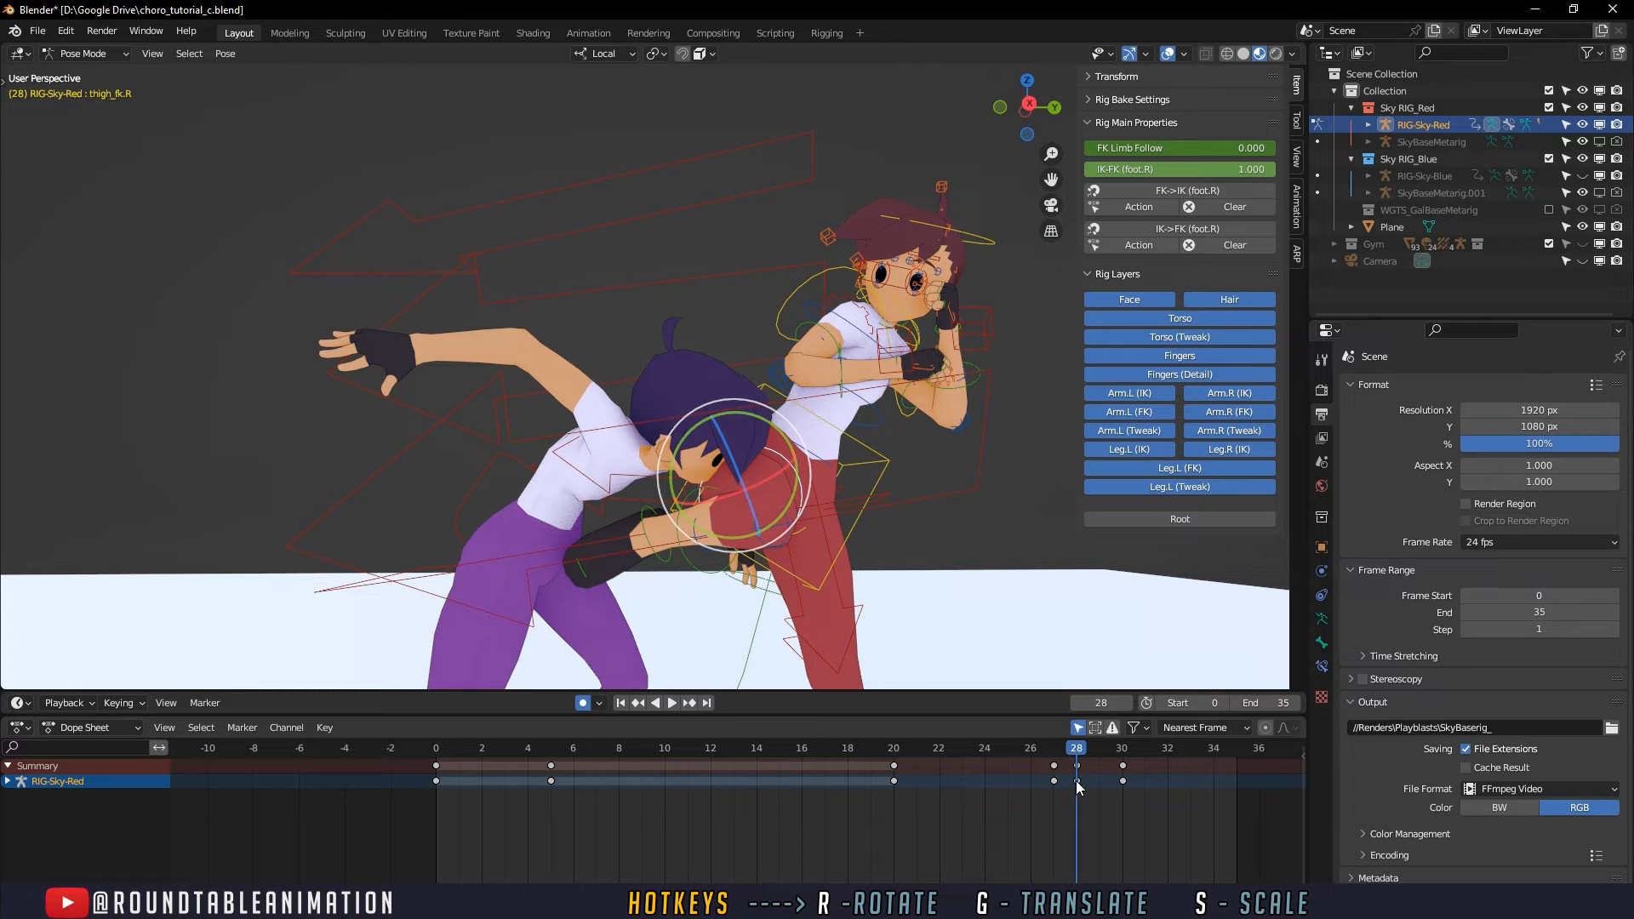
- Replace the thigh's frame 29 keyframe with the one from frame 28 and rotate the thigh at frame 29
{"action": "key", "text": "ctrl+shift+z"}
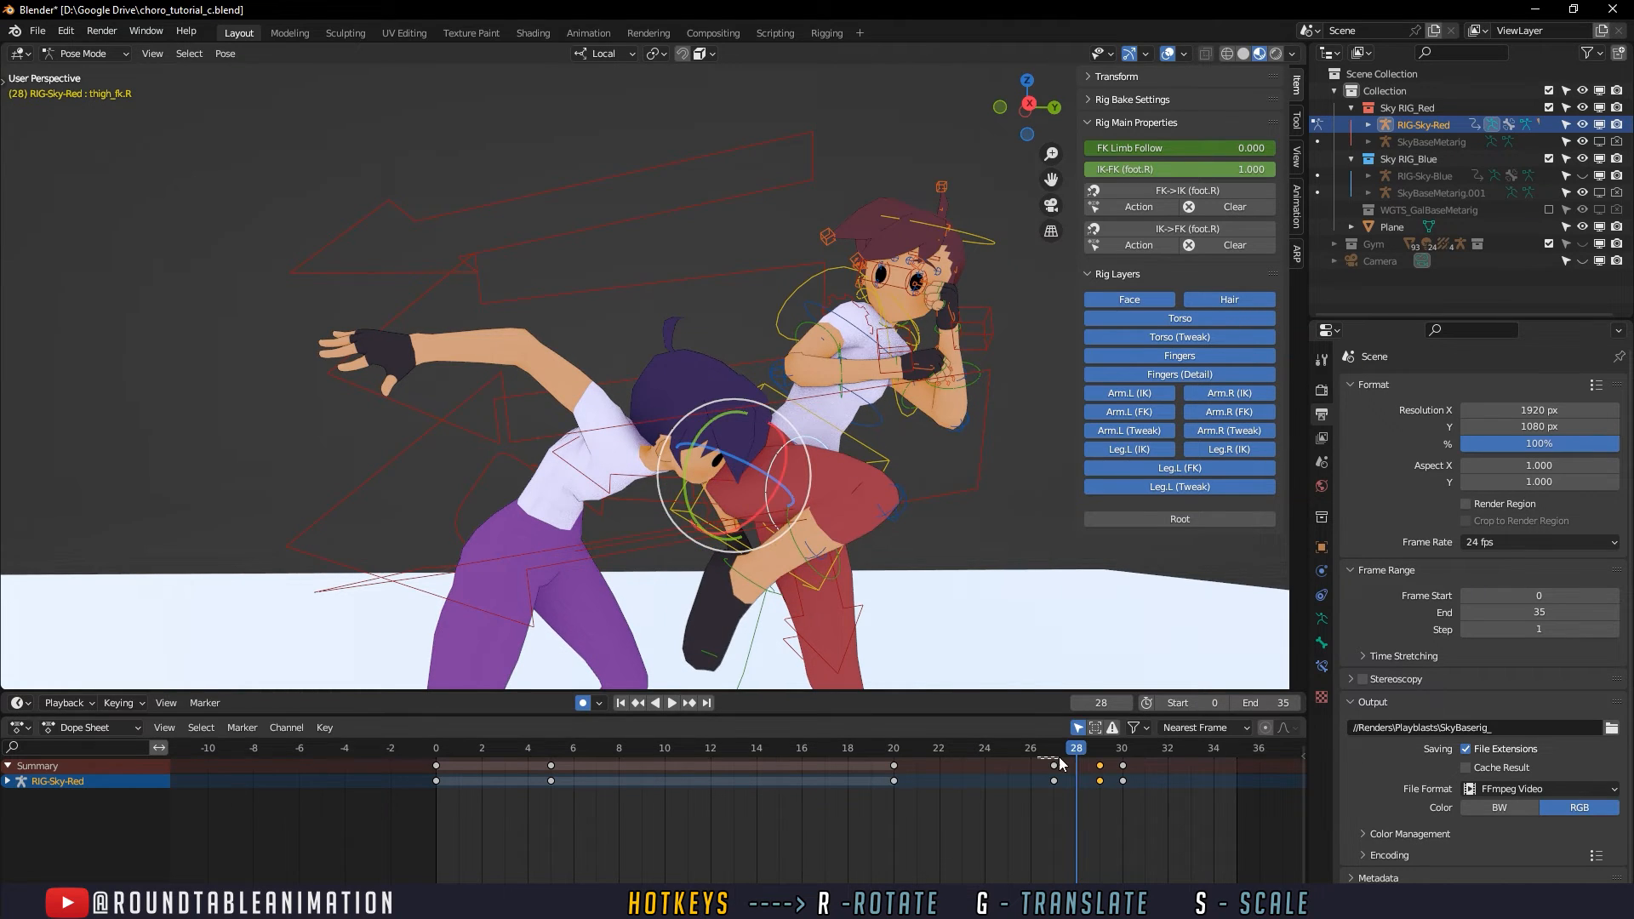
{"action": "key", "text": "space"}
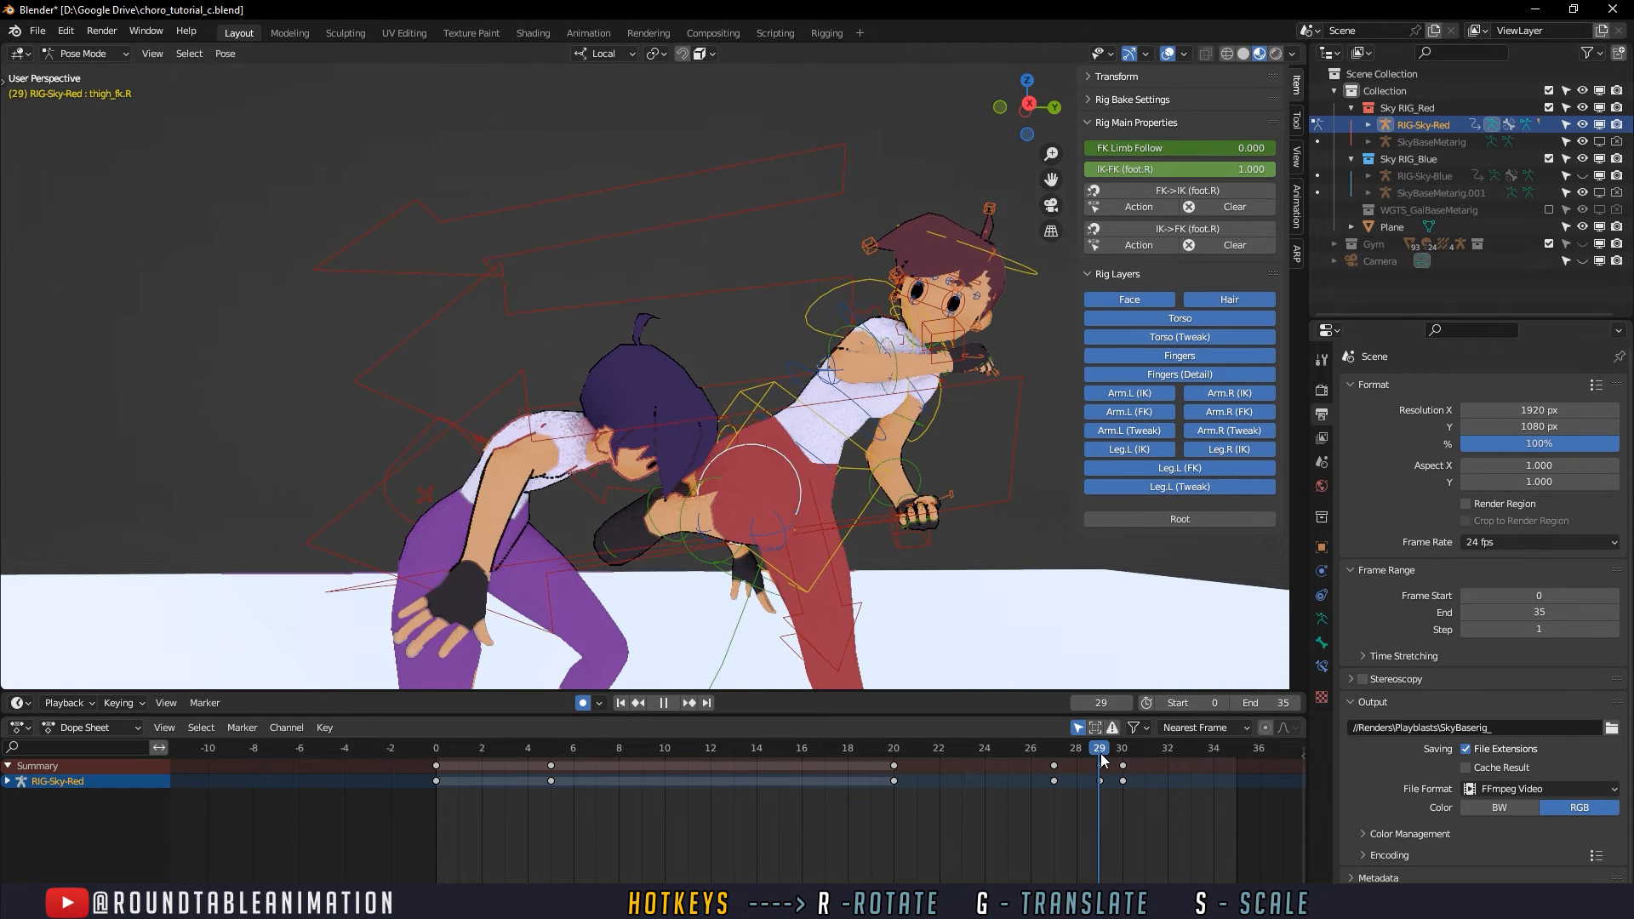
{"action": "key", "text": "space"}
{"action": "key", "text": "r"}
{"action": "key", "text": "r"}
{"action": "middle_click_drag", "start_coordinate": [714, 551], "coordinate": [1004, 541]}
- Scrub through the kick between frames 27 and 30 to check the leg motion from the other side
{"action": "left_click_drag", "start_coordinate": [1060, 752], "coordinate": [1122, 750]}
{"action": "middle_click_drag", "start_coordinate": [970, 640], "coordinate": [999, 616]}
{"action": "key", "text": "space"}
{"action": "left_click", "coordinate": [1098, 751]}
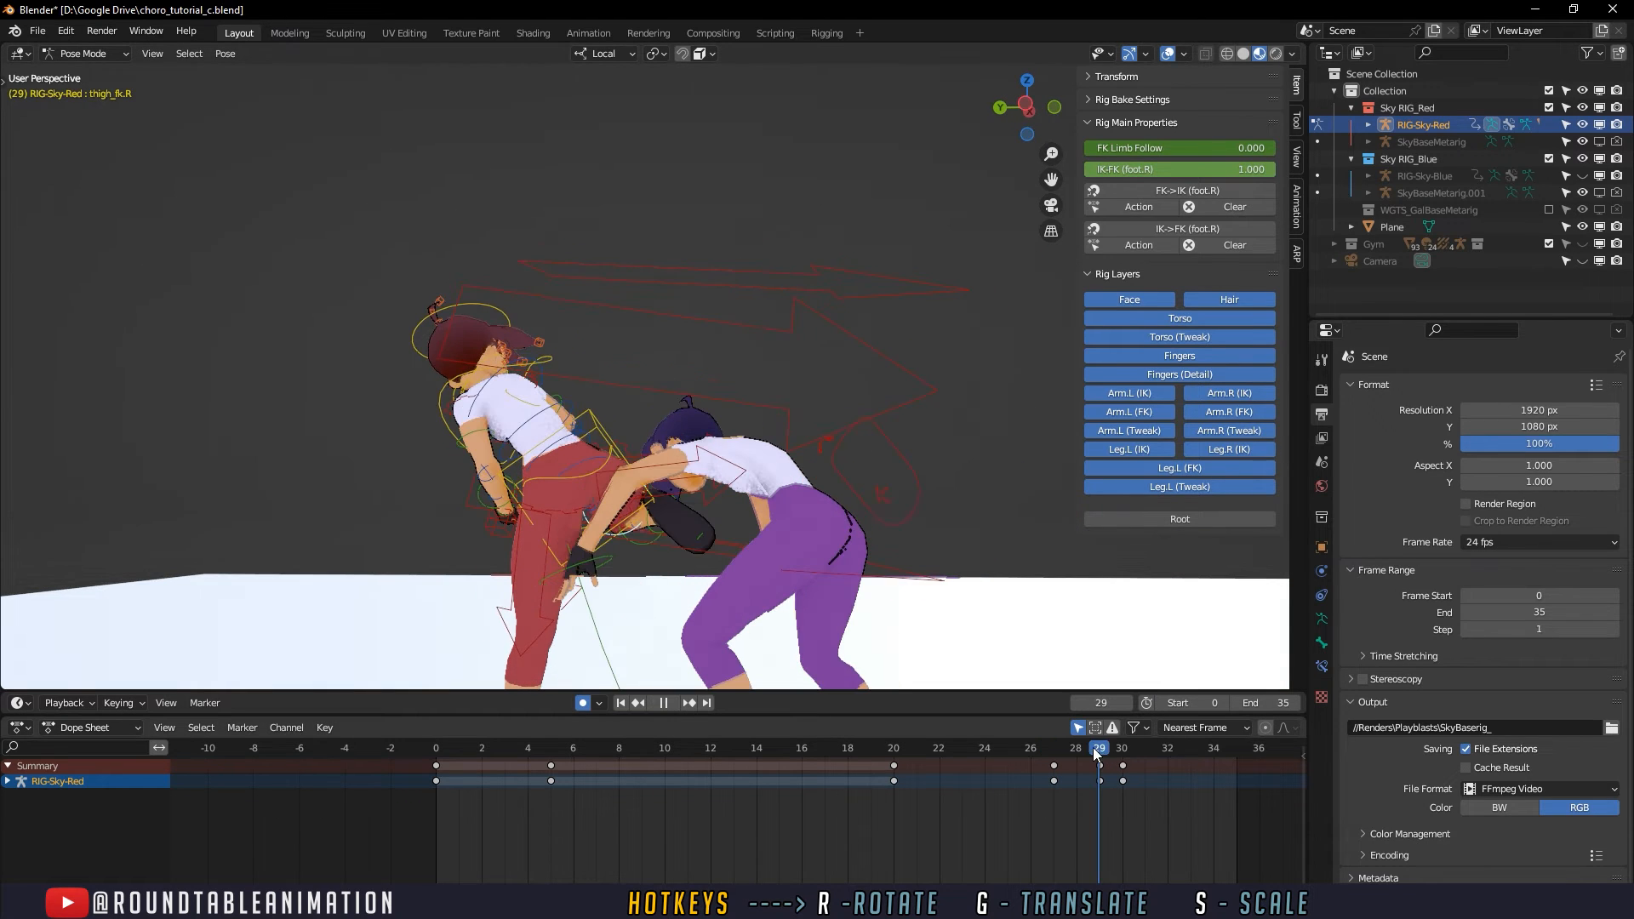
{"action": "key", "text": "space"}
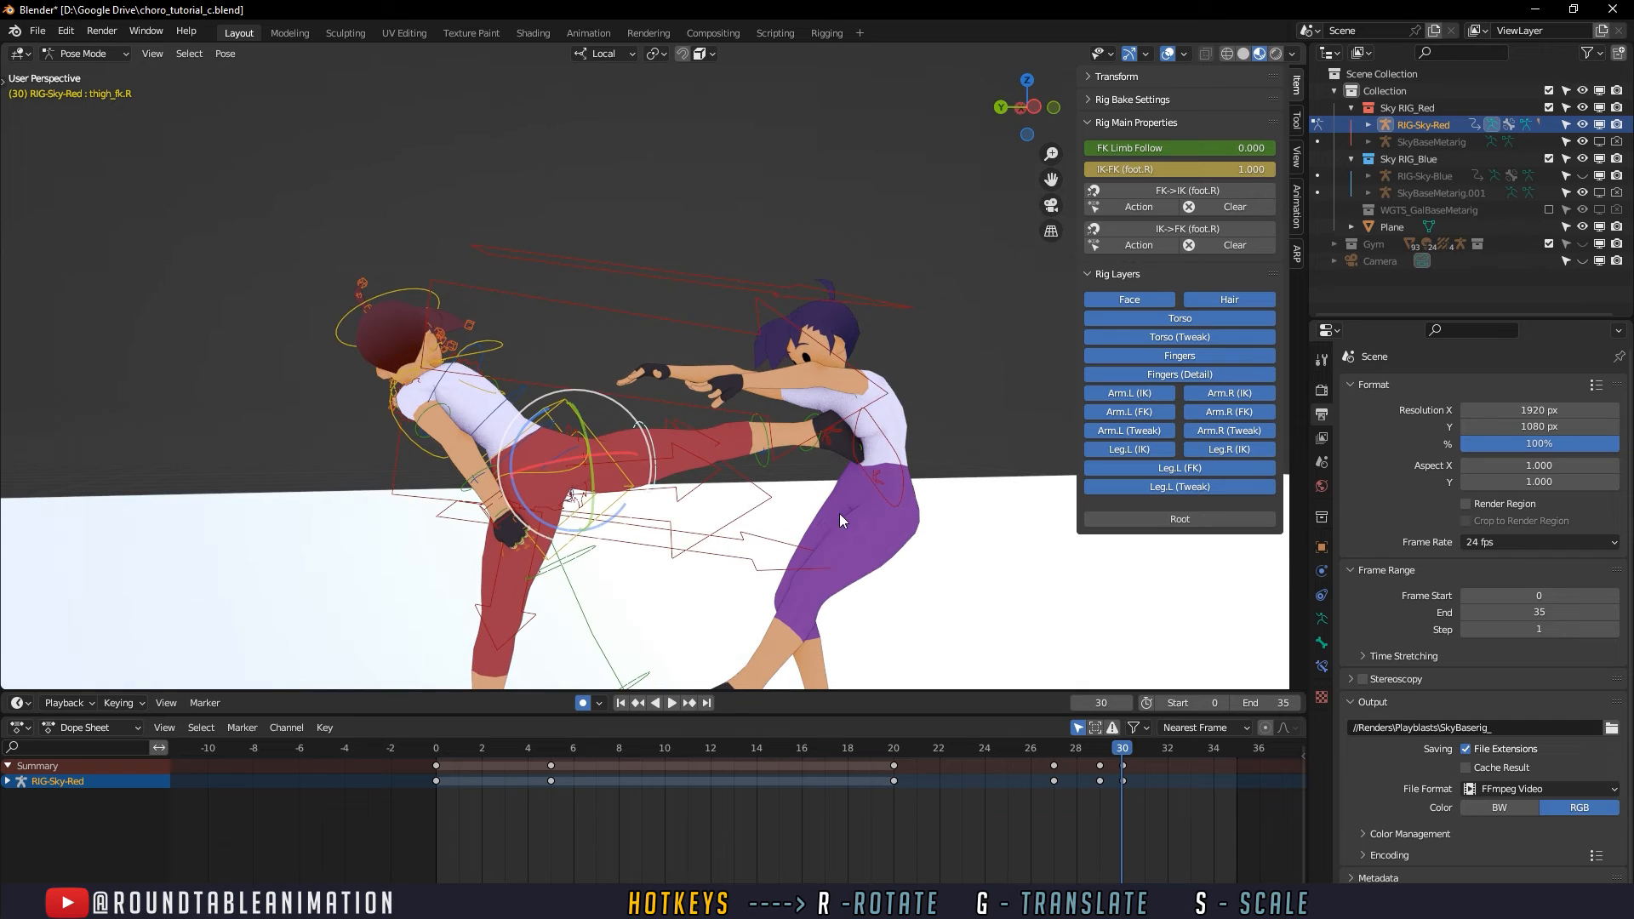
- Hide the viewport overlays and play the whole animation from frame 0
{"action": "middle_click_drag", "start_coordinate": [837, 401], "coordinate": [836, 372]}
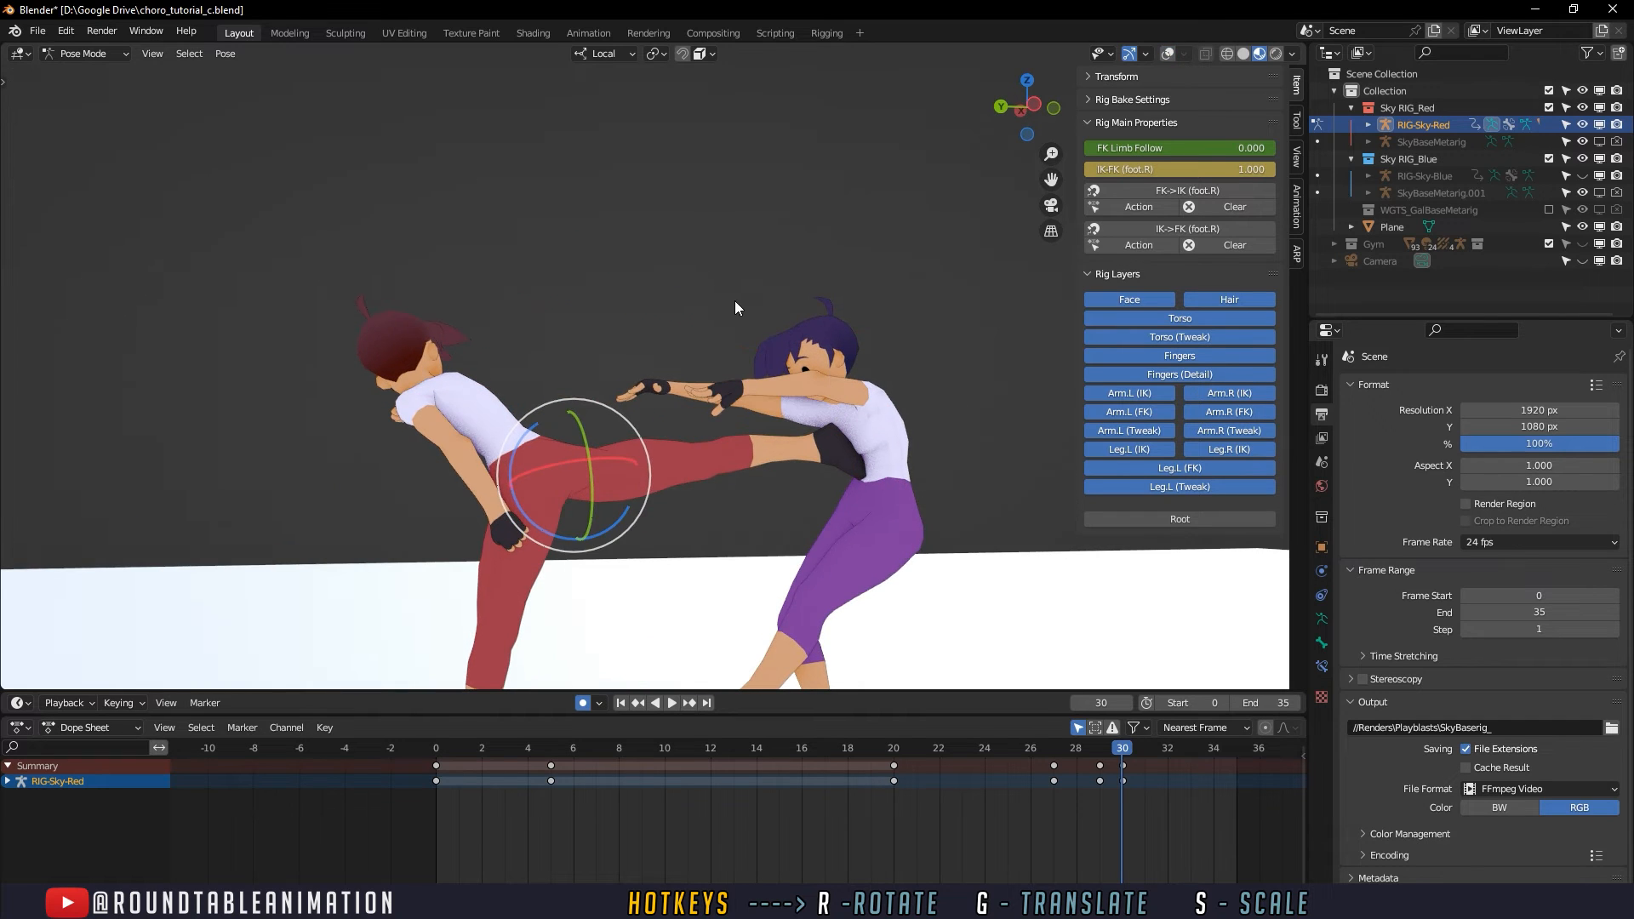
{"action": "left_click", "coordinate": [738, 307]}
{"action": "middle_click_drag", "start_coordinate": [737, 306], "coordinate": [715, 318]}
{"action": "left_click", "coordinate": [438, 751]}
{"action": "key", "text": "space"}
{"action": "key", "text": "Escape"}
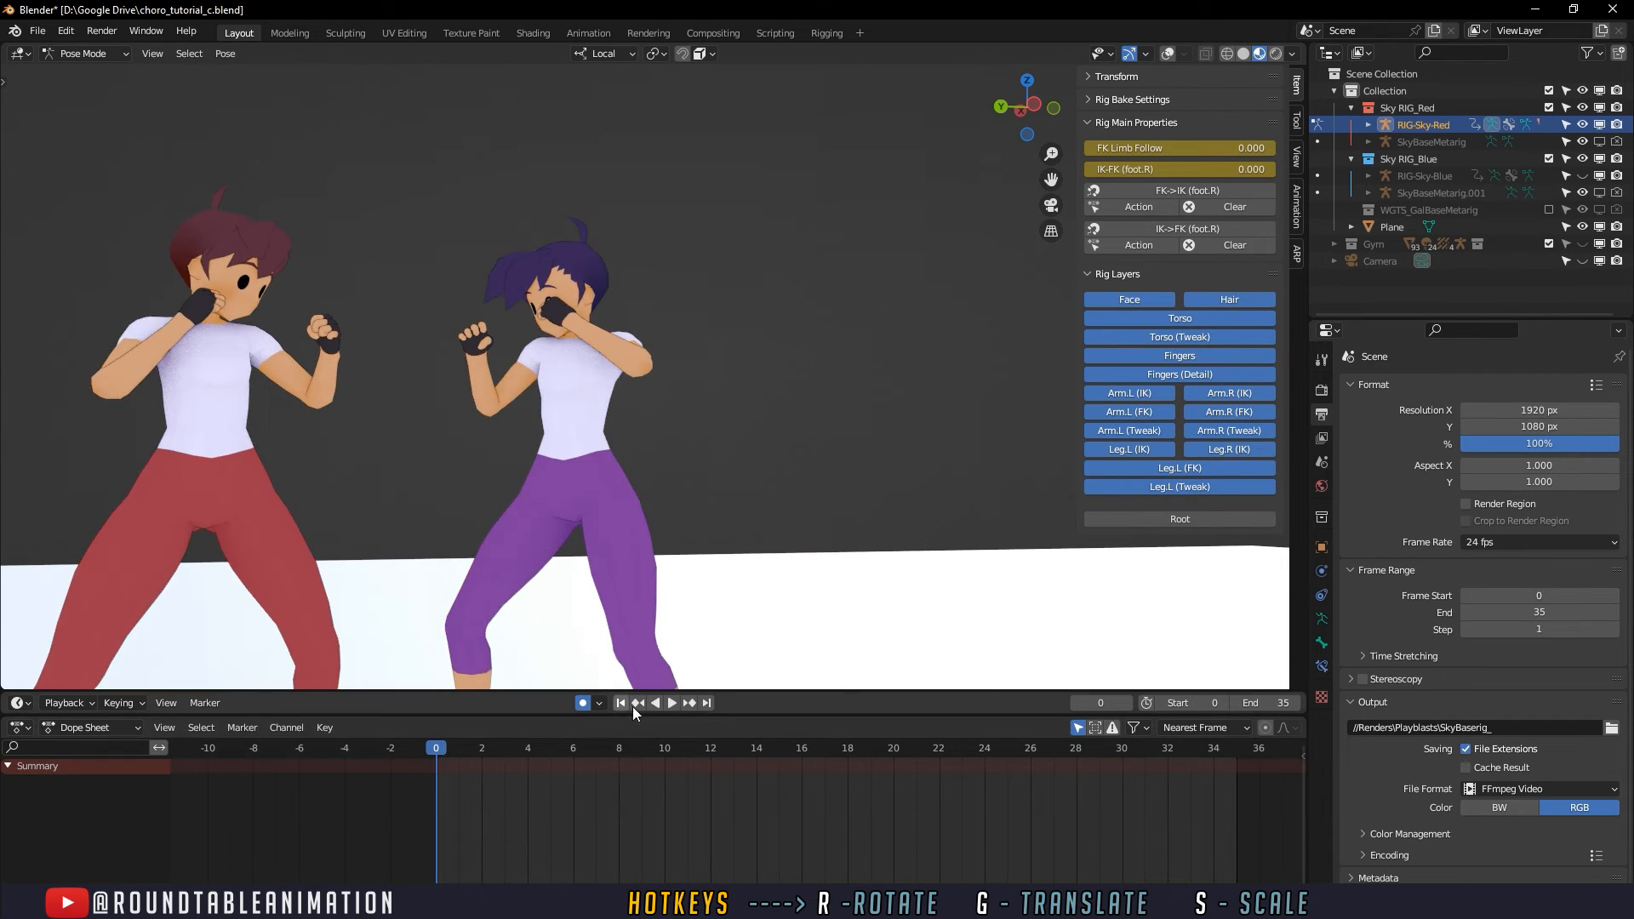
{"action": "left_click", "coordinate": [675, 703]}
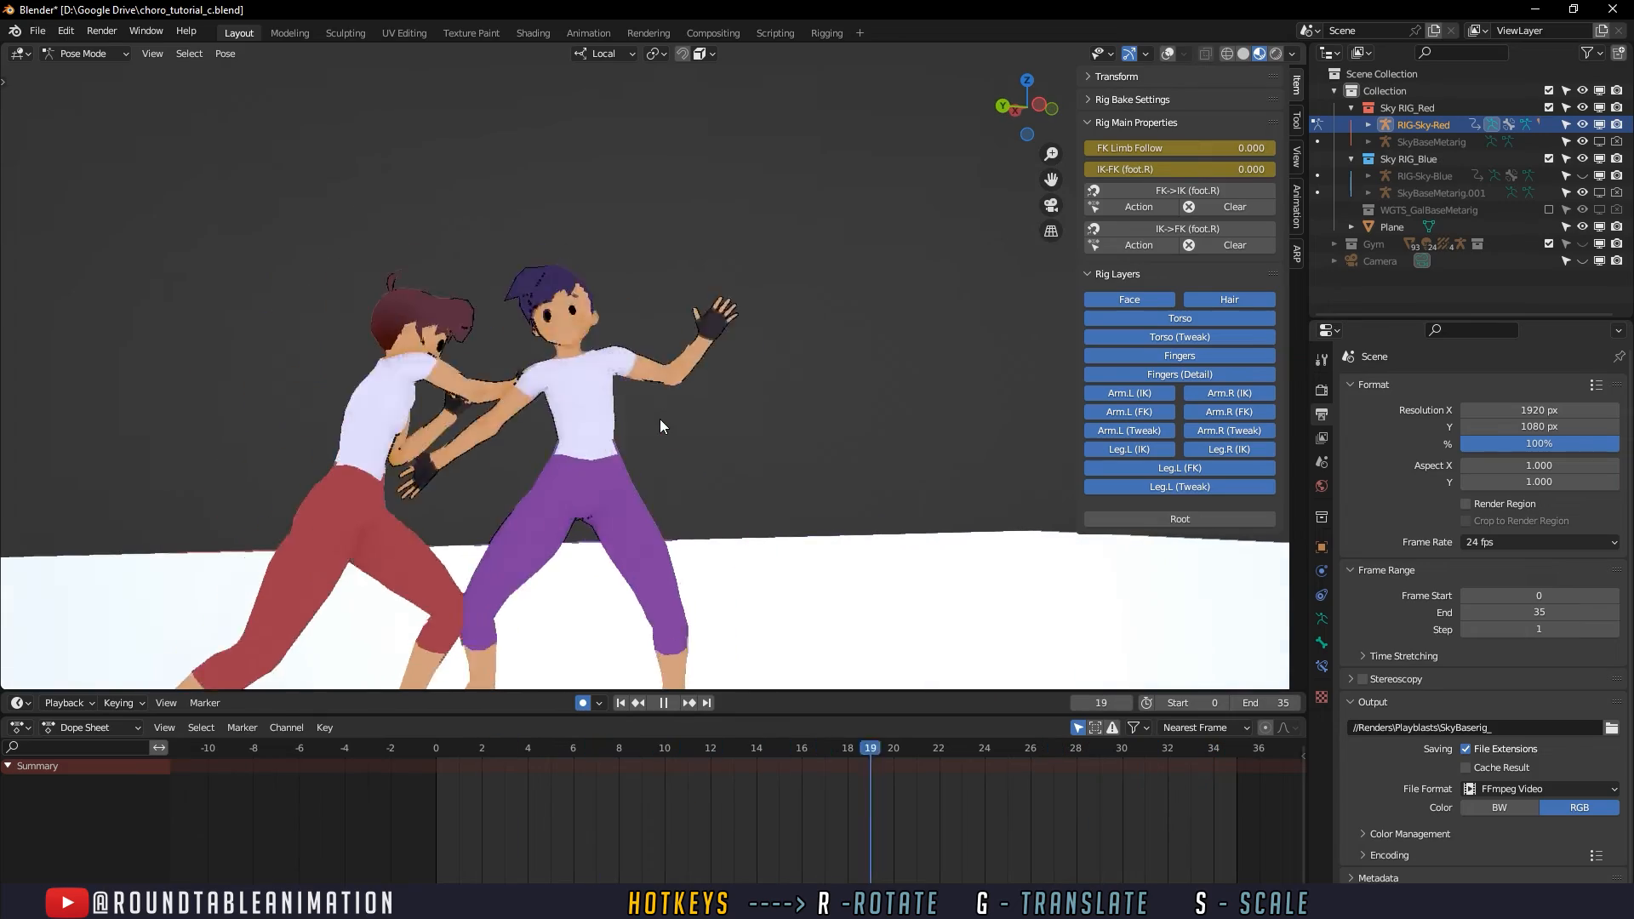
- Switch to the Animation workspace to watch the fight through the camera
{"action": "left_click", "coordinate": [532, 33]}
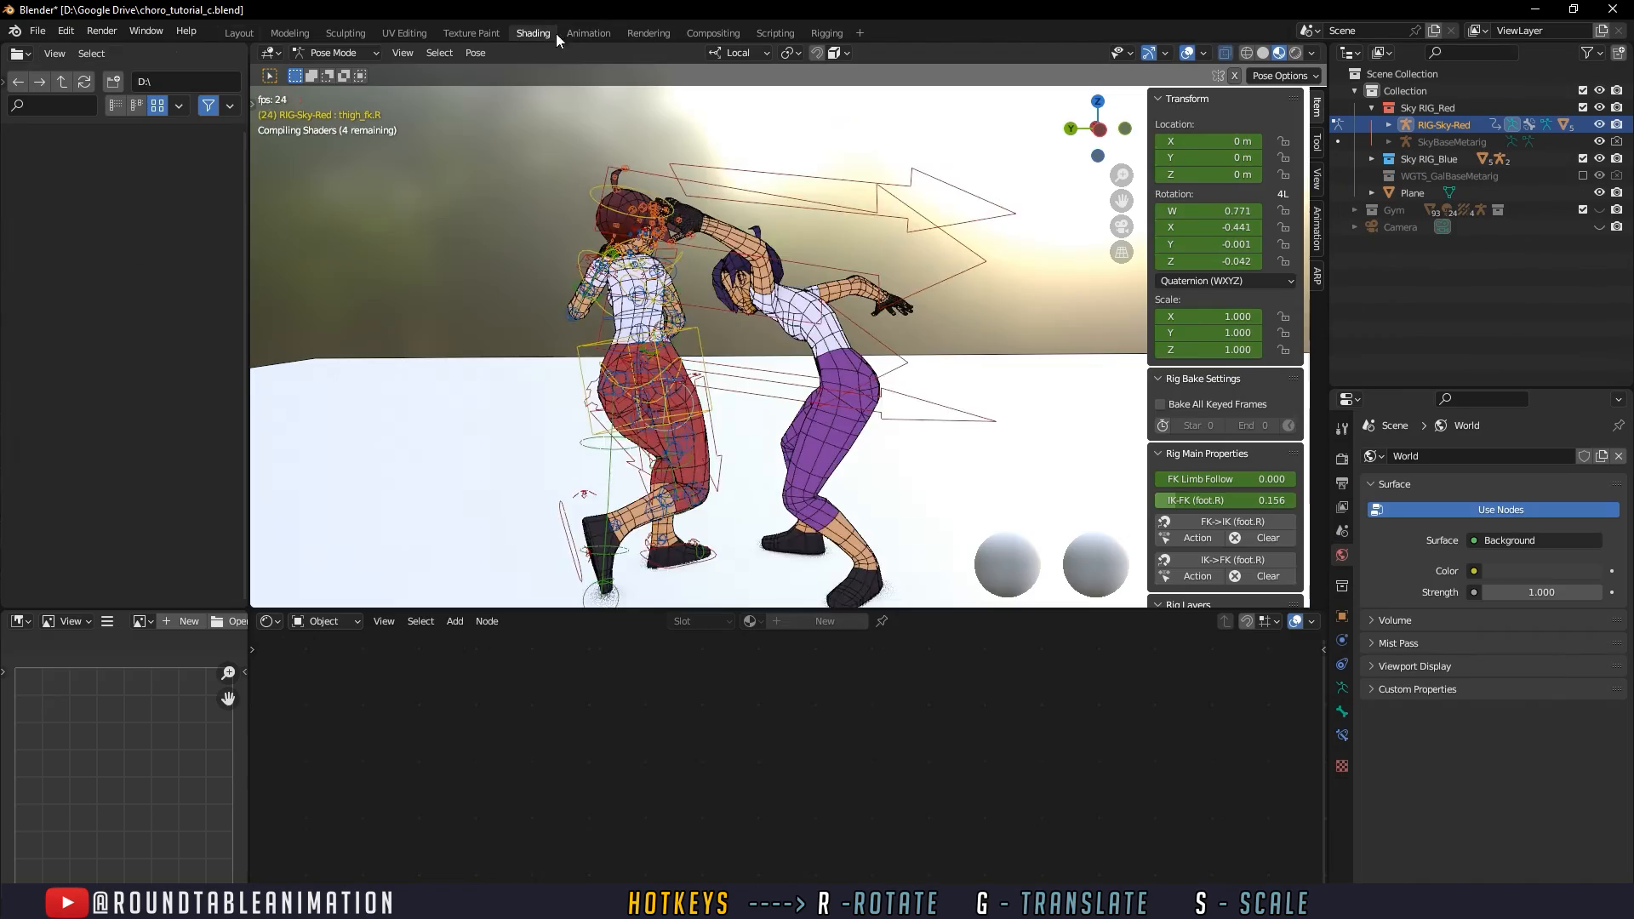
{"action": "left_click", "coordinate": [582, 33]}
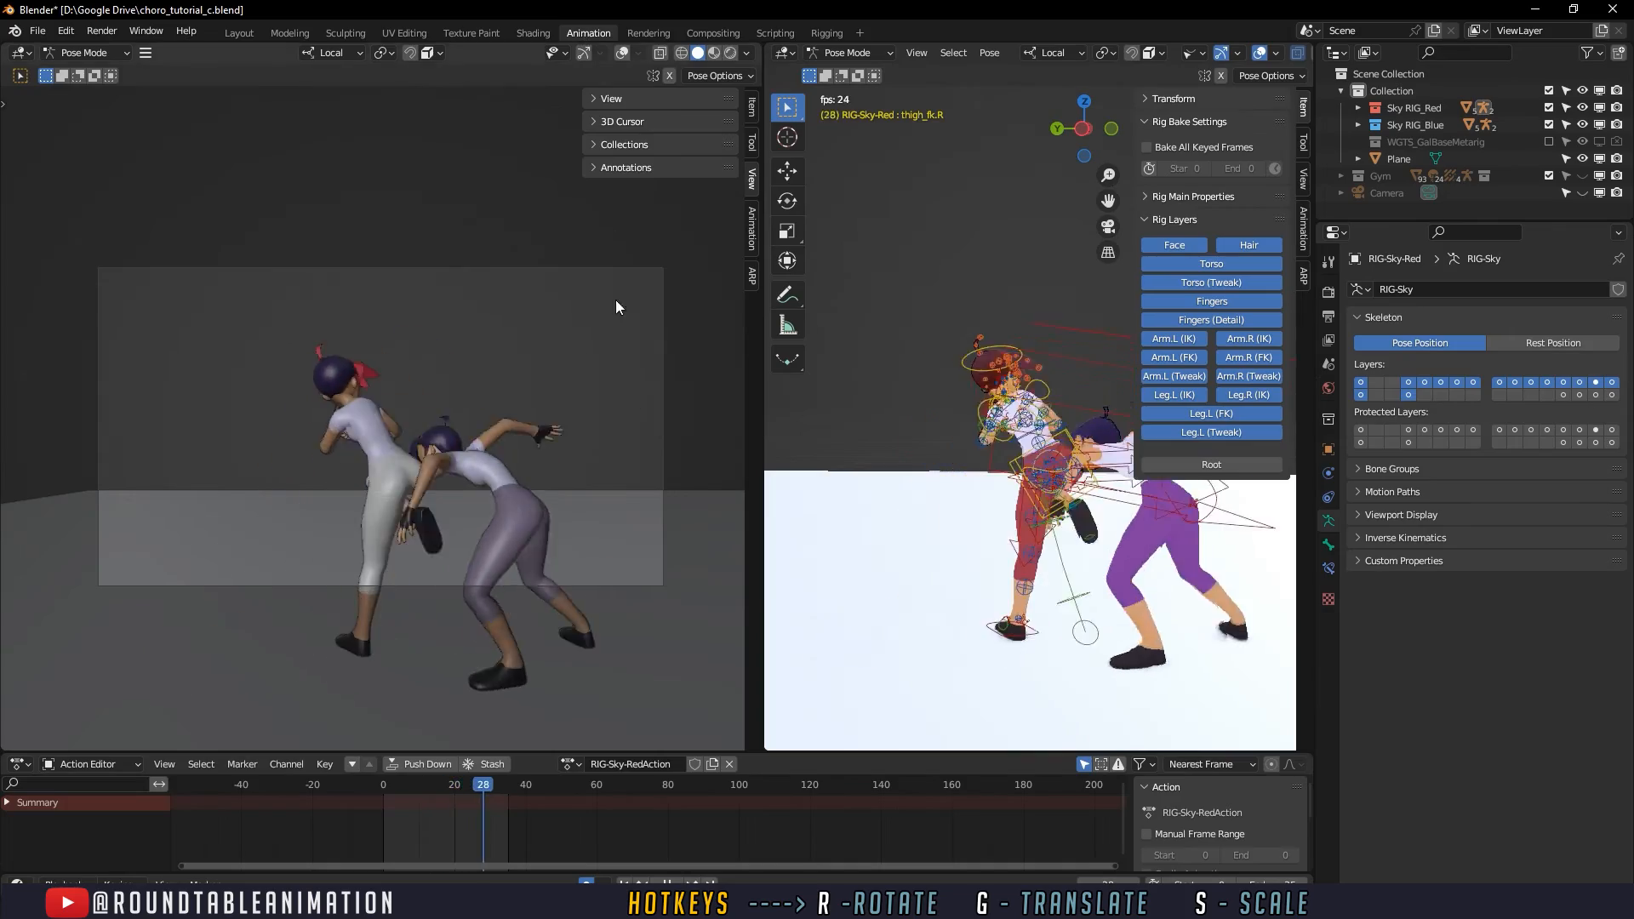
- Switch the camera view to material preview shading and play the animation to judge the camera framing
{"action": "left_click", "coordinate": [714, 52]}
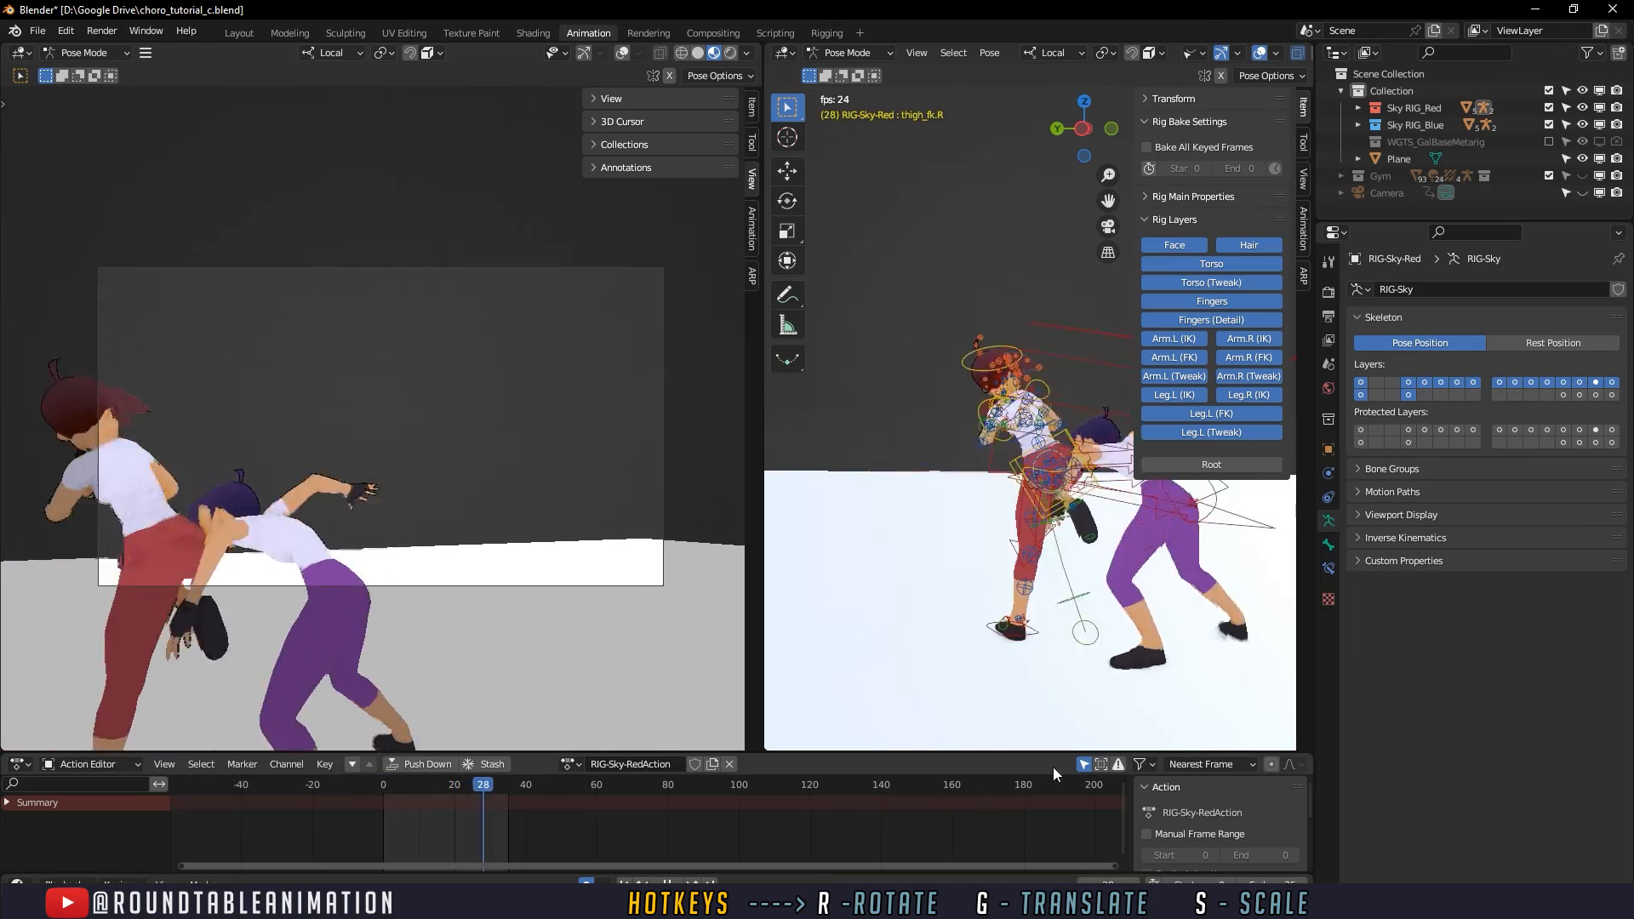
{"action": "left_click", "coordinate": [1083, 765]}
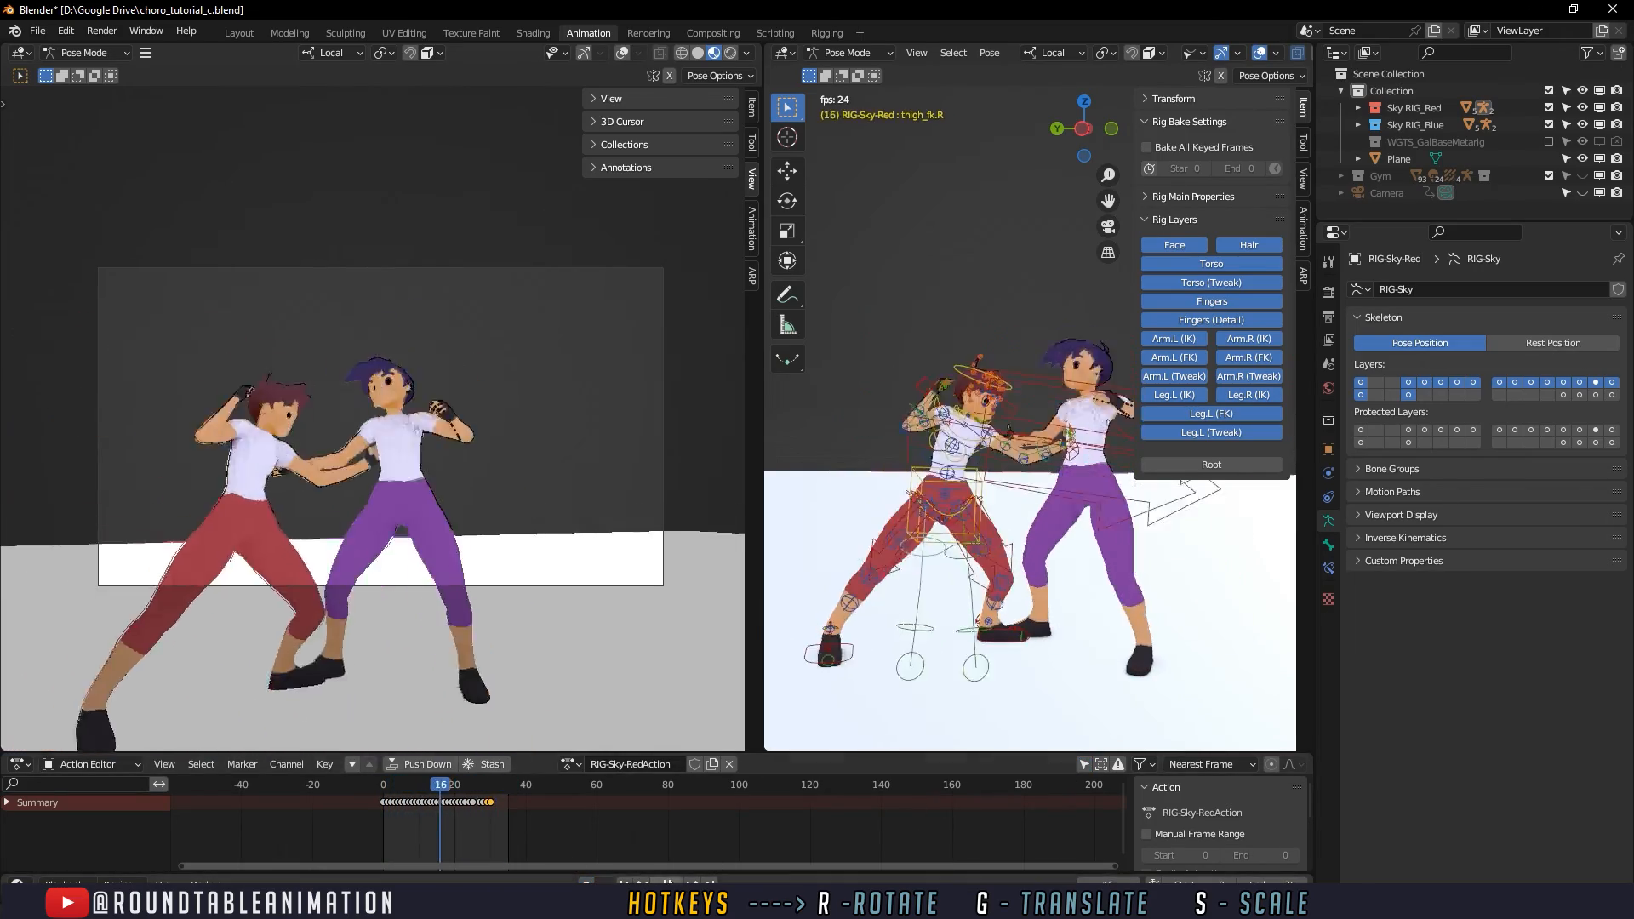
{"action": "key", "text": "space"}
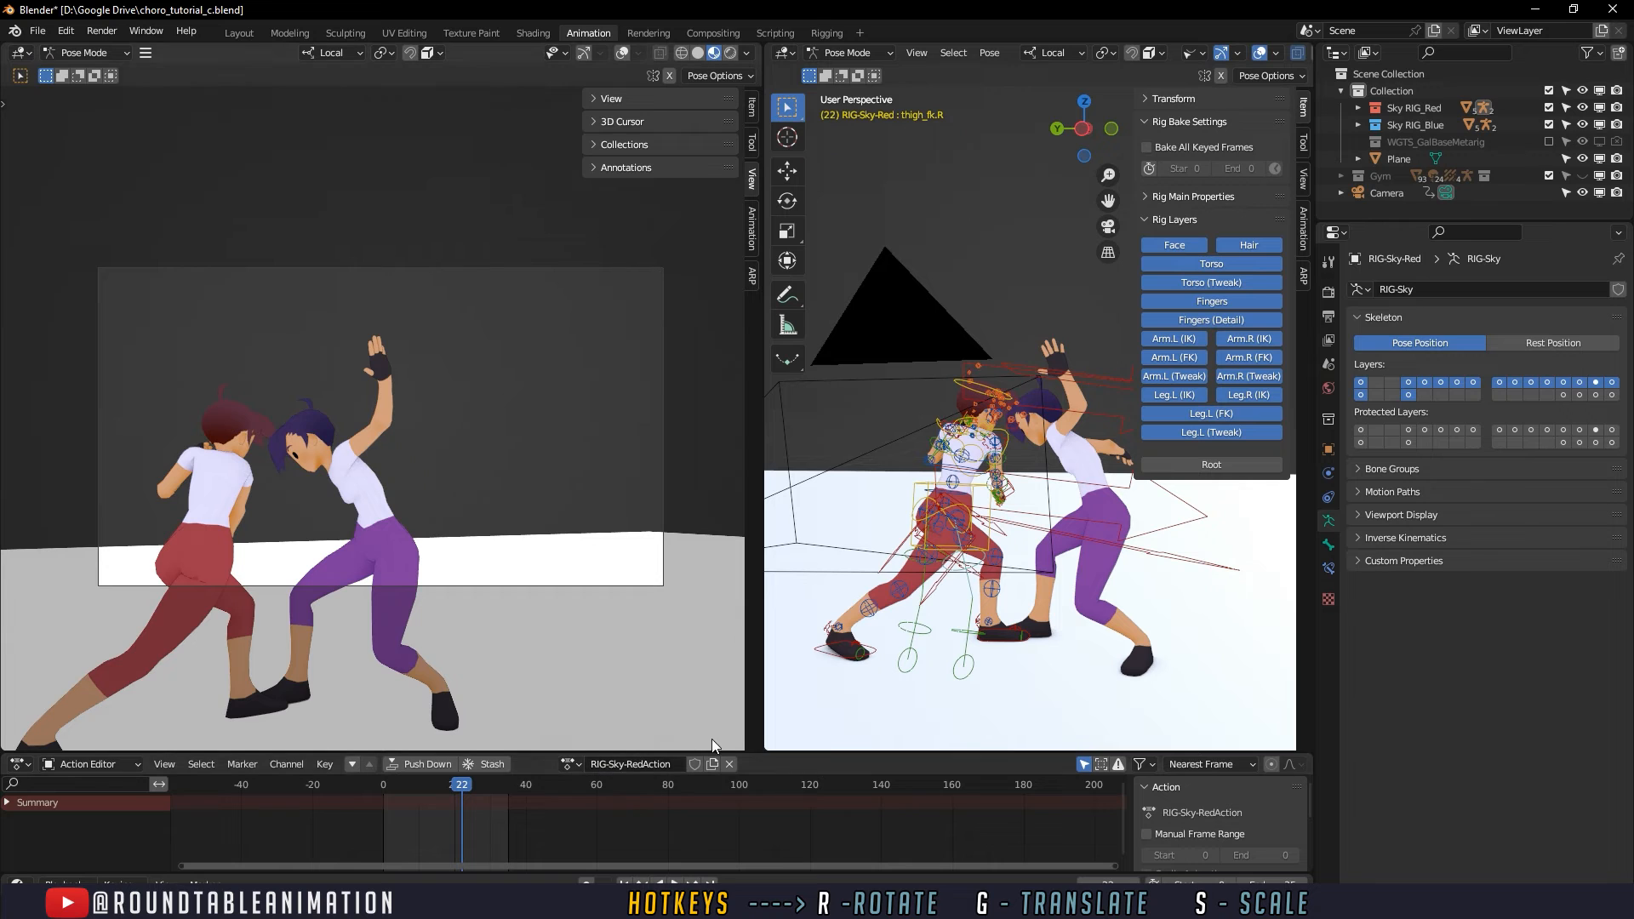
- Reframe the camera on both fighters at frame 1 and scrub to frame 9 to check the framing
{"action": "left_click", "coordinate": [386, 784]}
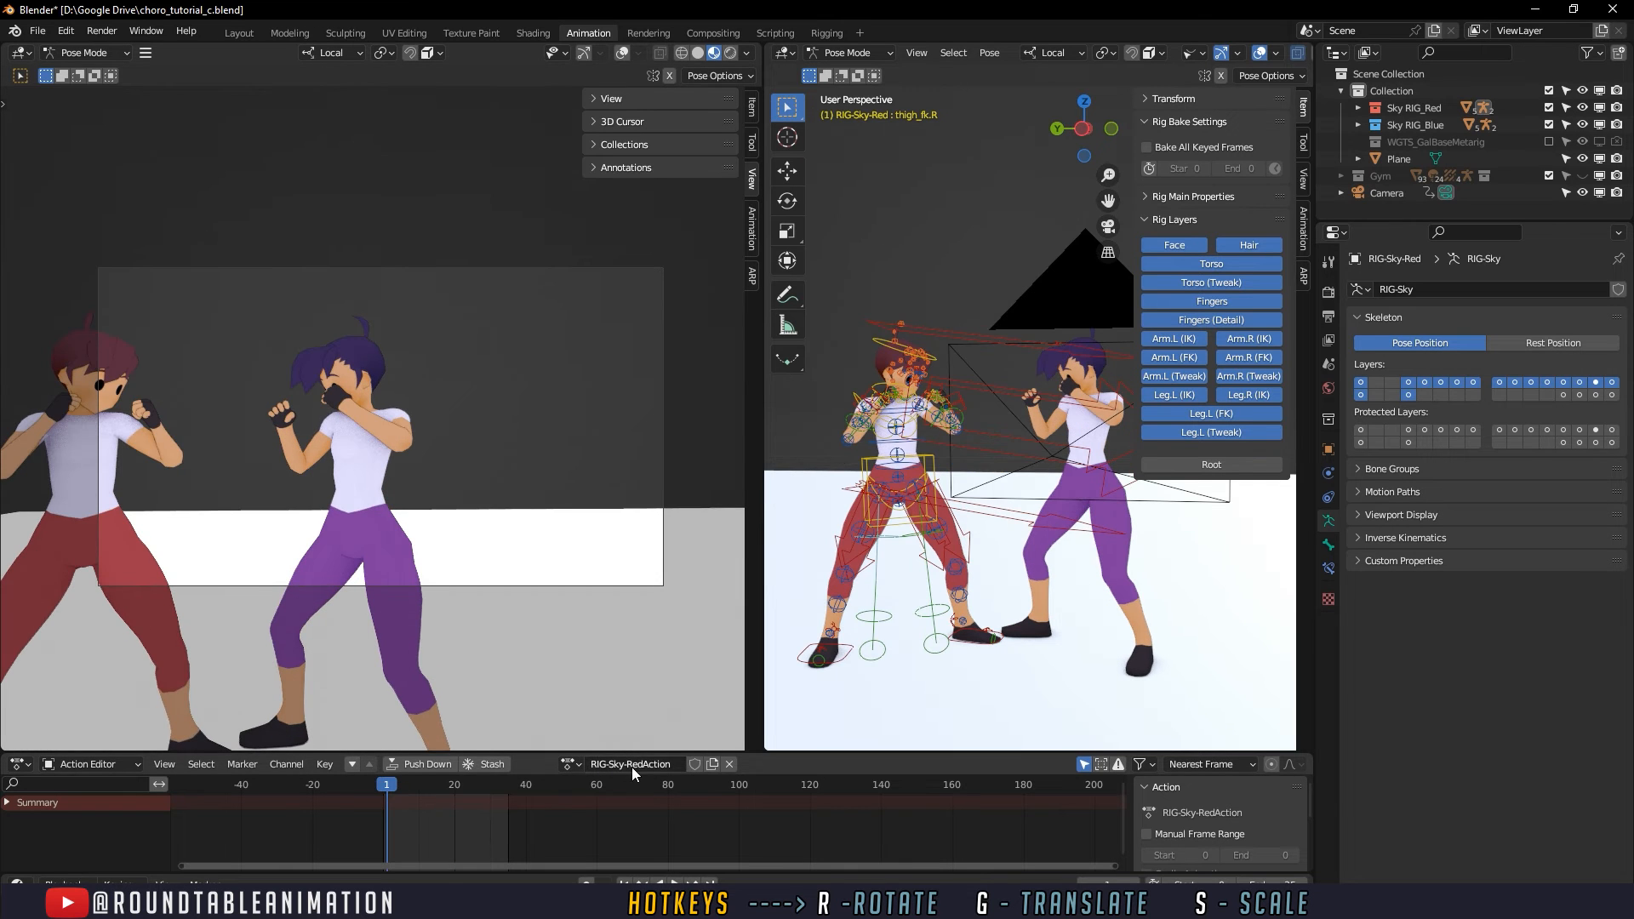
{"action": "middle_click_drag", "start_coordinate": [373, 514], "coordinate": [533, 512], "text": "shift"}
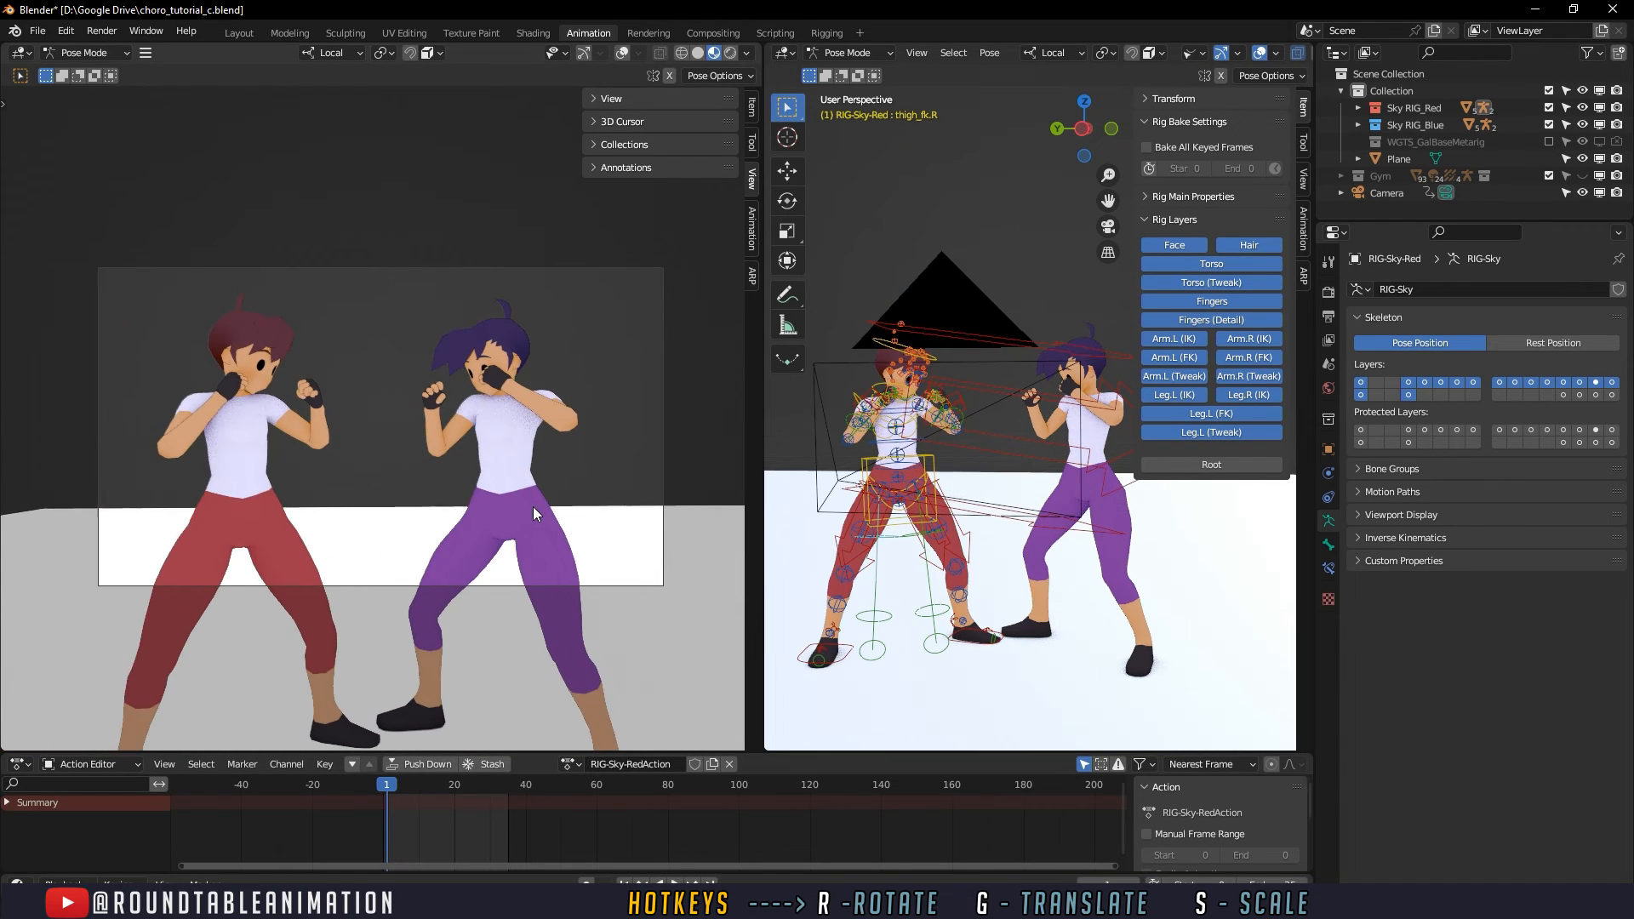
{"action": "mouse_move", "coordinate": [410, 799]}
{"action": "left_mouse_down"}
{"action": "mouse_move", "coordinate": [460, 773]}
{"action": "mouse_move", "coordinate": [415, 788]}
{"action": "left_mouse_up"}
{"action": "scroll", "coordinate": [976, 532], "scroll_direction": "down", "scroll_amount": 5}
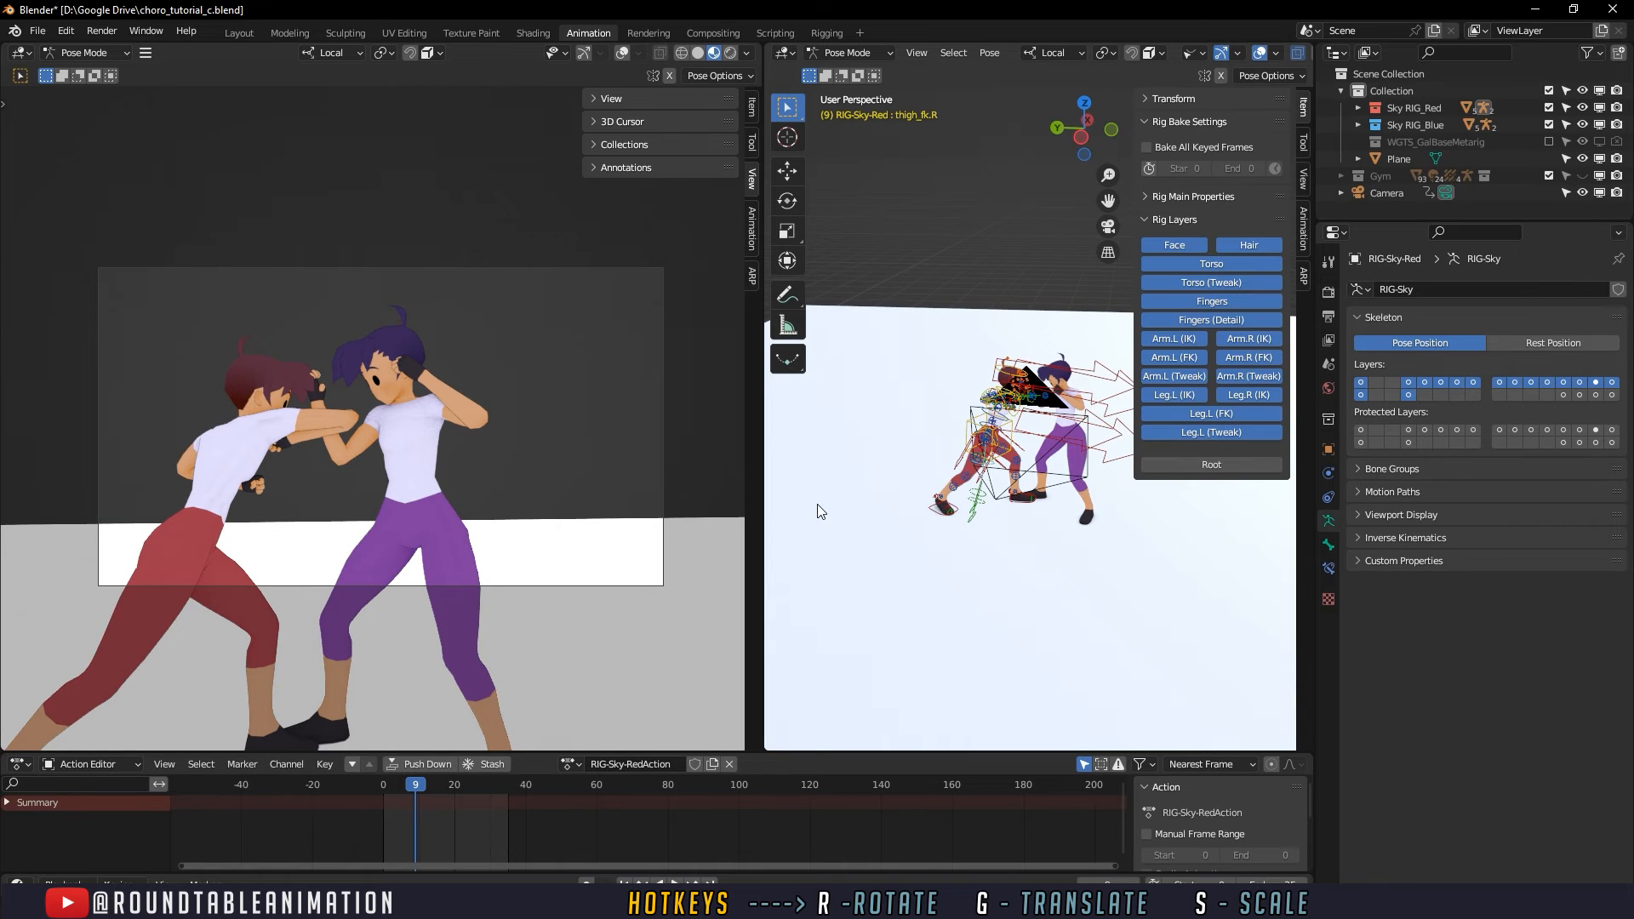
- Leave pose mode for object mode and select the camera
{"action": "key", "text": "ctrl+Tab"}
{"action": "left_click", "coordinate": [985, 555]}
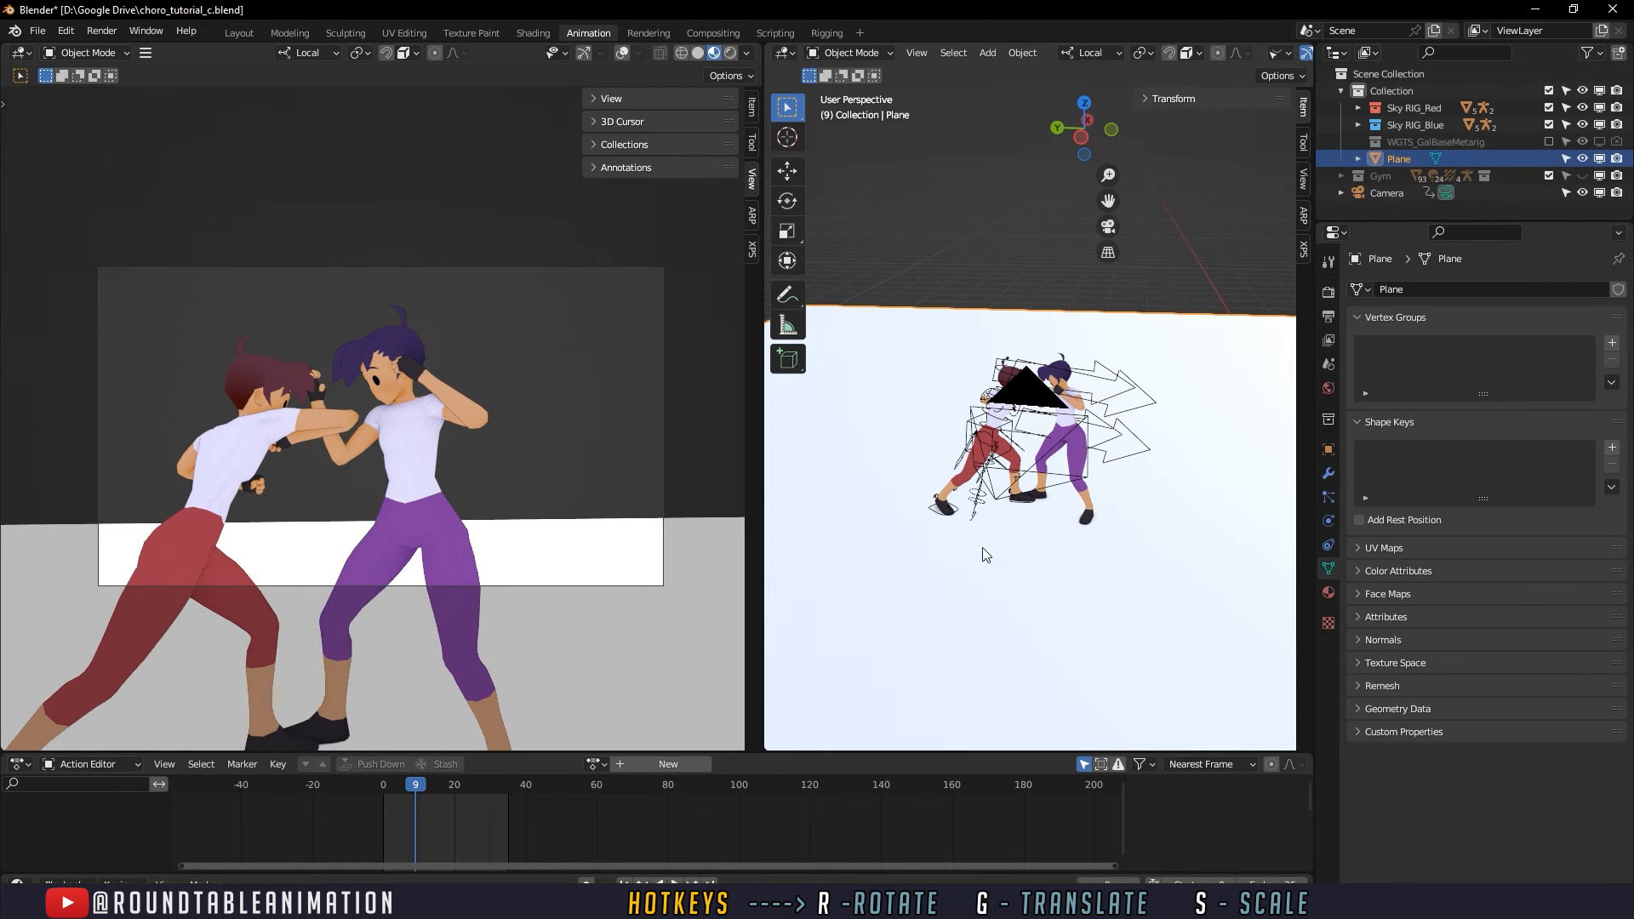
{"action": "left_click", "coordinate": [1366, 196]}
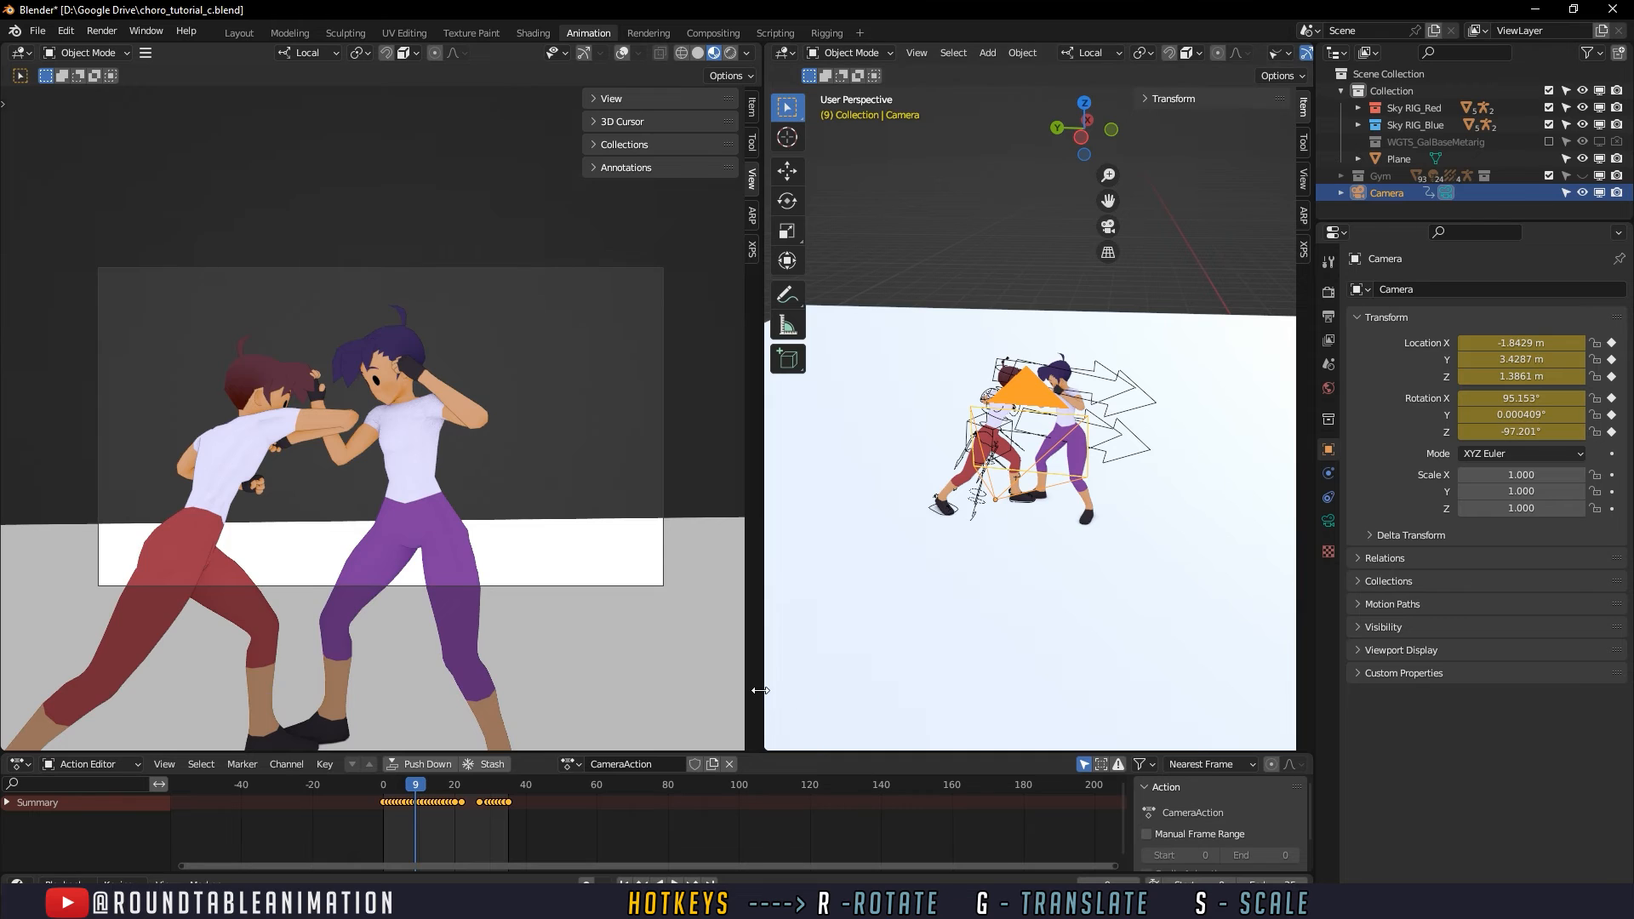
- Enlarge the camera viewport and the action editor, and bring the camera's keyframes closer together in view
{"action": "left_click_drag", "start_coordinate": [760, 691], "coordinate": [904, 690]}
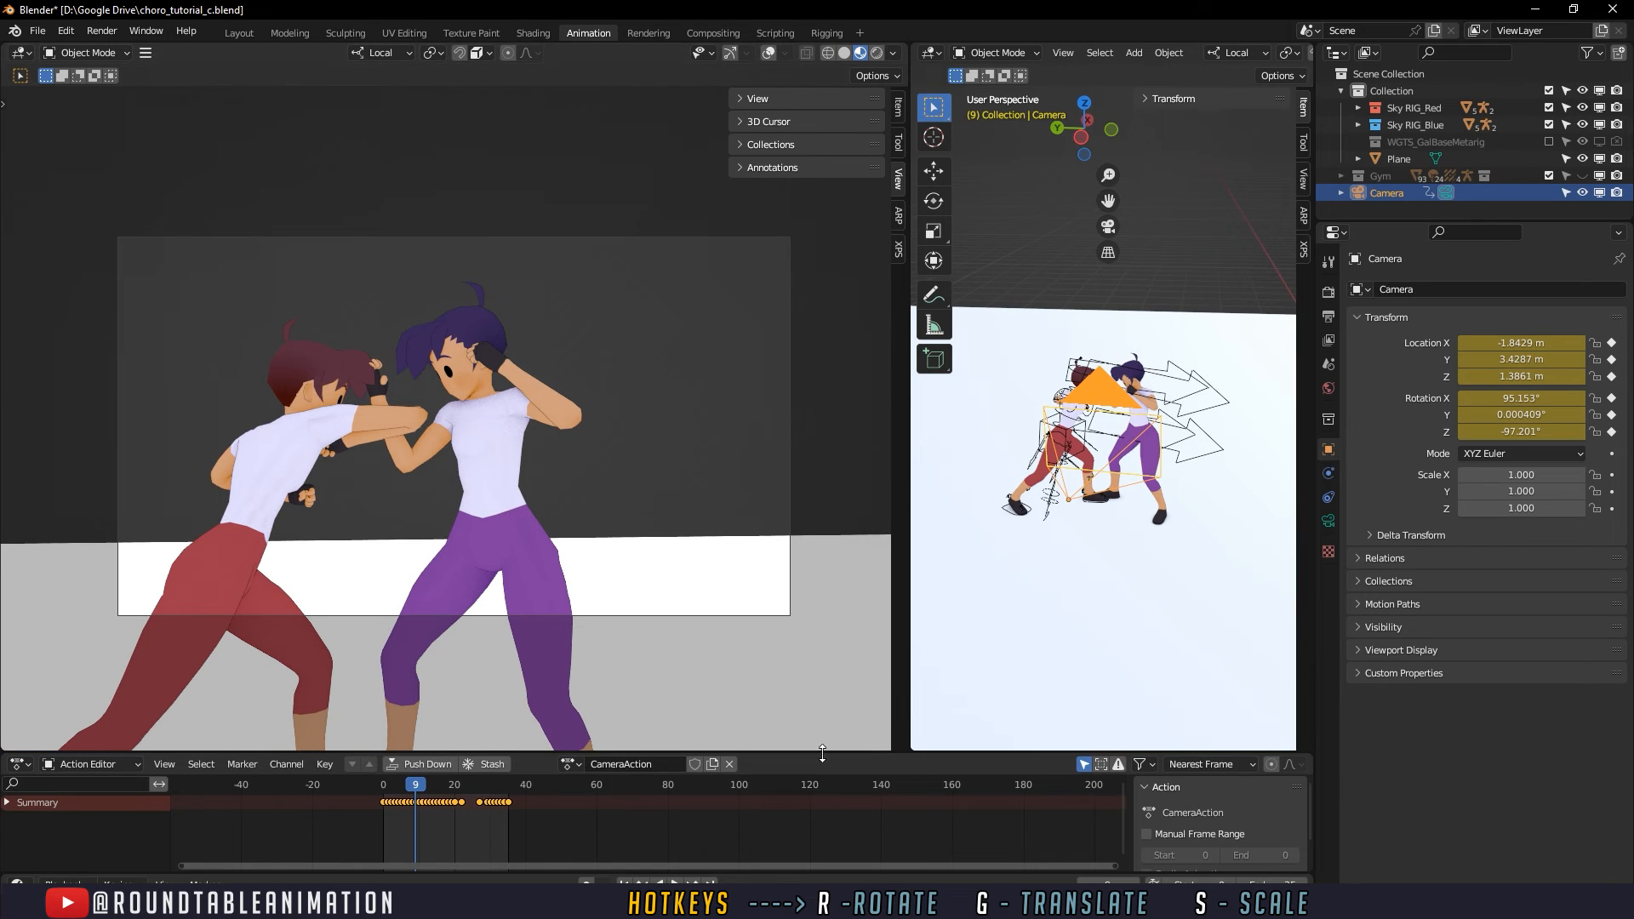
{"action": "left_click_drag", "start_coordinate": [821, 756], "coordinate": [822, 696]}
{"action": "middle_click_drag", "start_coordinate": [560, 843], "coordinate": [644, 839], "text": "ctrl"}
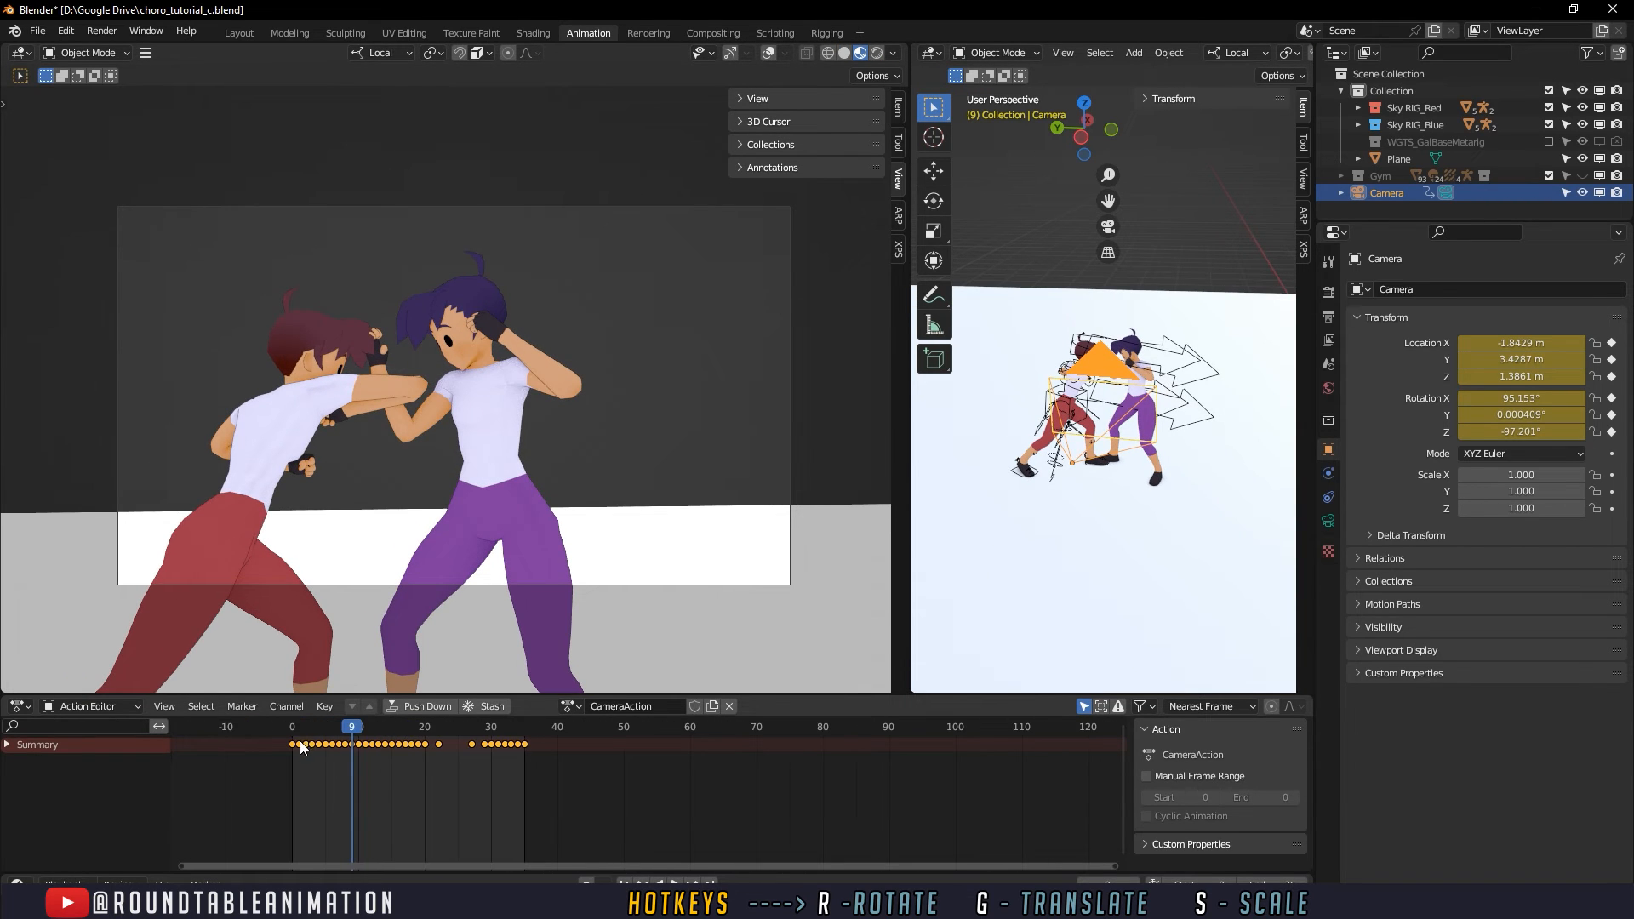
- Scrub through the existing camera move, delete the camera's keyframes after frame 0 and return to frame 0
{"action": "left_click", "coordinate": [295, 729]}
{"action": "middle_click_drag", "start_coordinate": [393, 492], "coordinate": [483, 501], "text": "shift"}
{"action": "left_click_drag", "start_coordinate": [285, 729], "coordinate": [522, 731]}
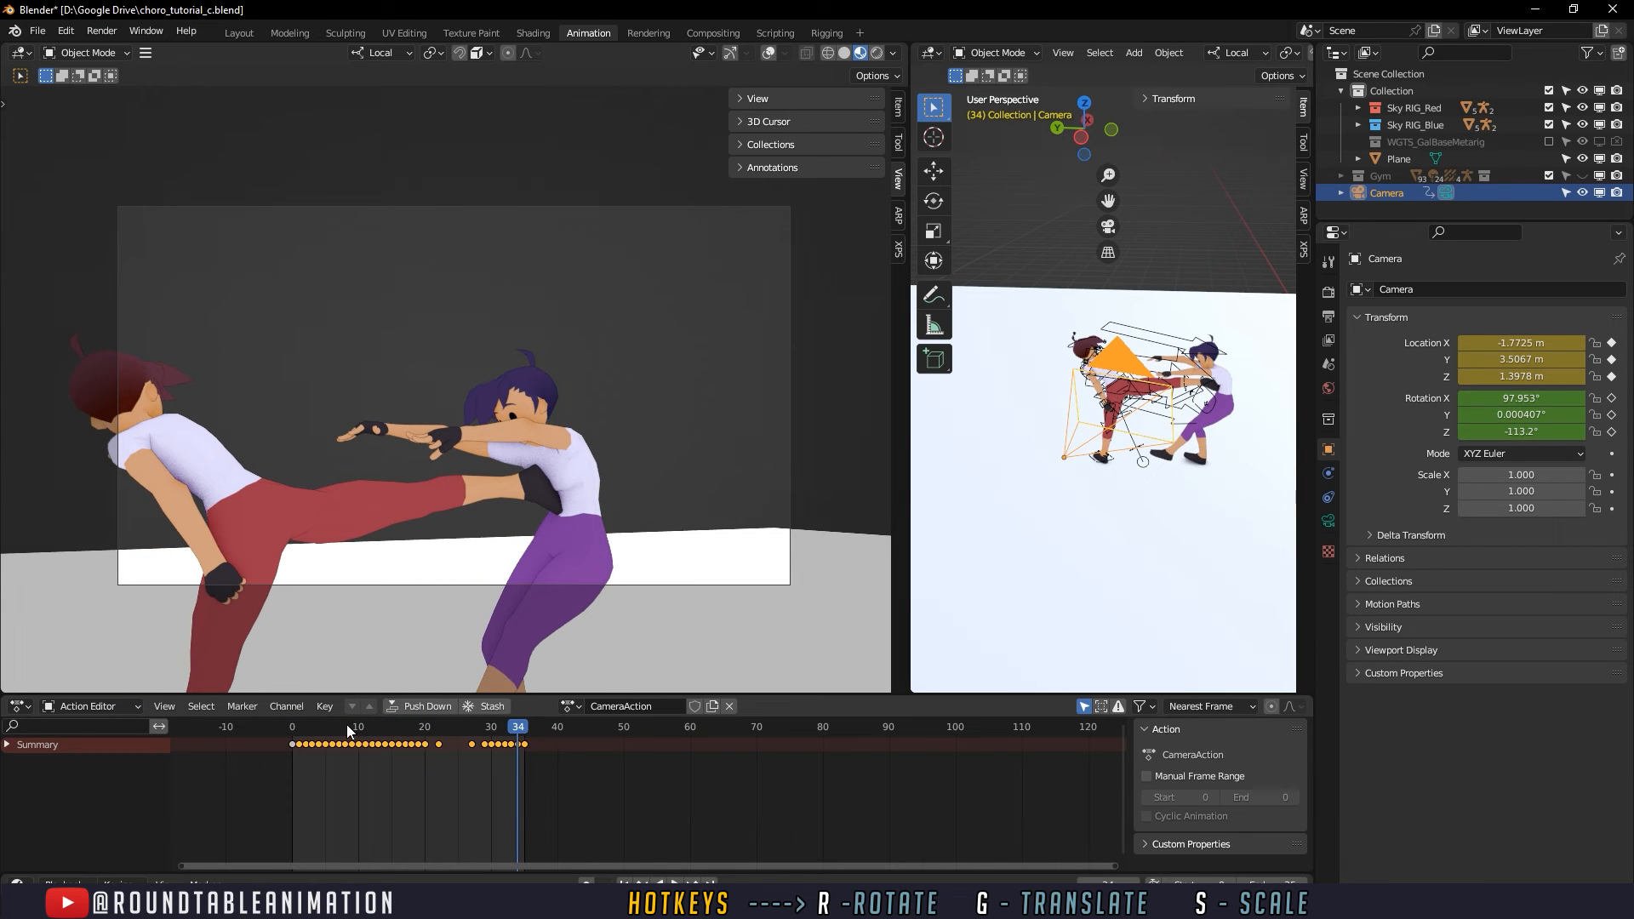
{"action": "key", "text": "Delete"}
{"action": "left_click", "coordinate": [289, 727]}
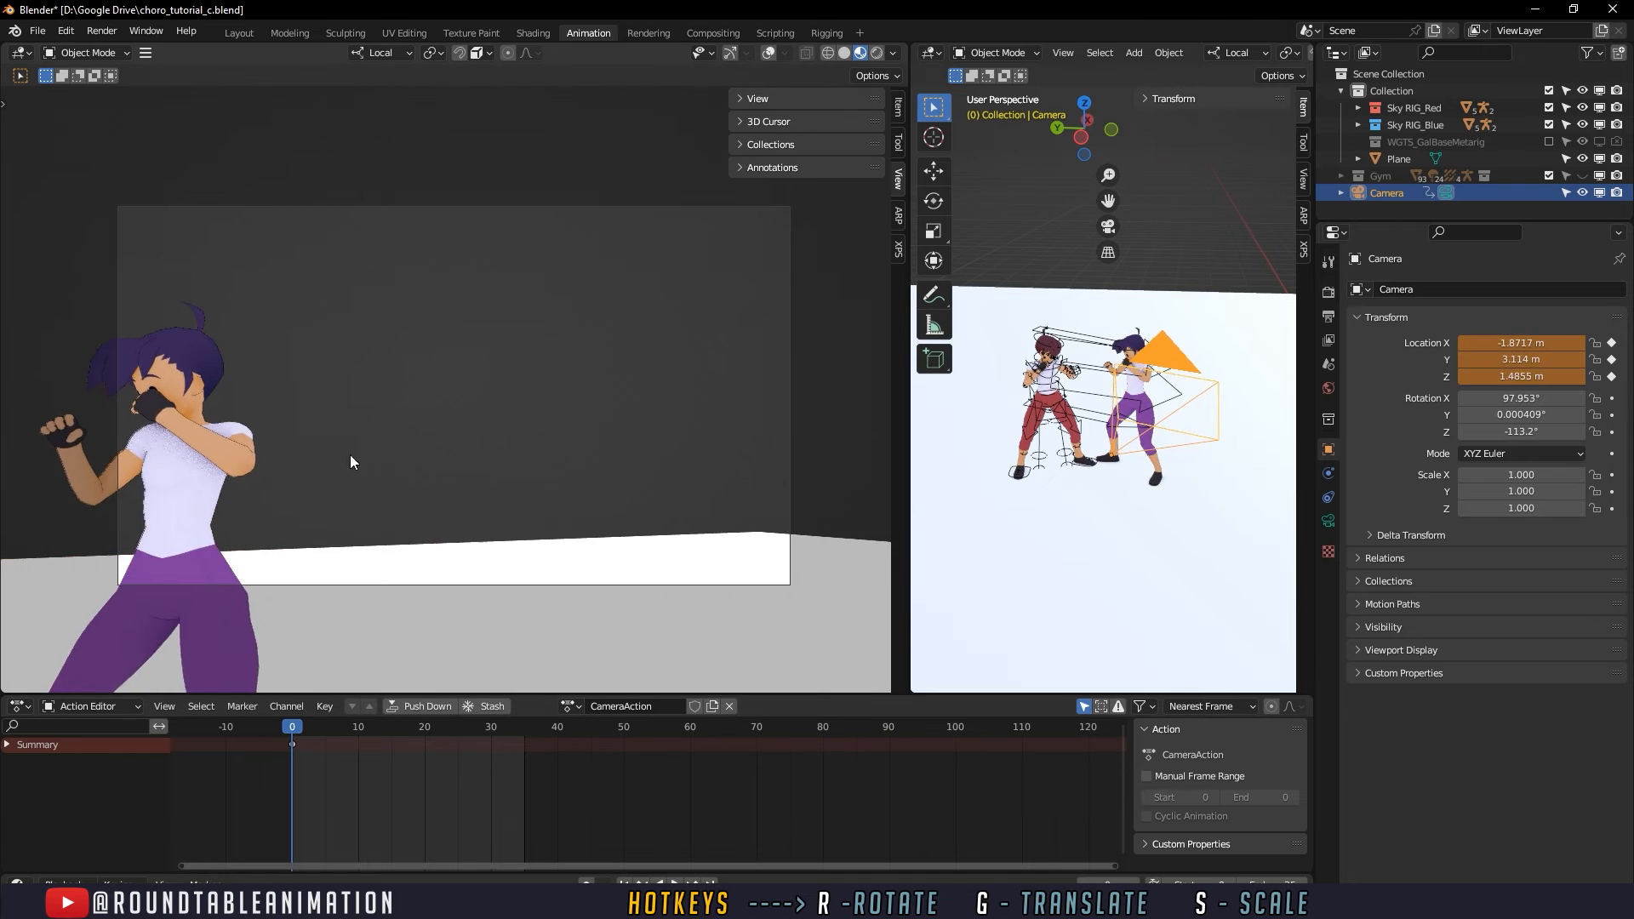
- Try to reframe the camera on both fighters at frame 0
{"action": "middle_click_drag", "start_coordinate": [350, 454], "coordinate": [361, 382], "text": "shift"}
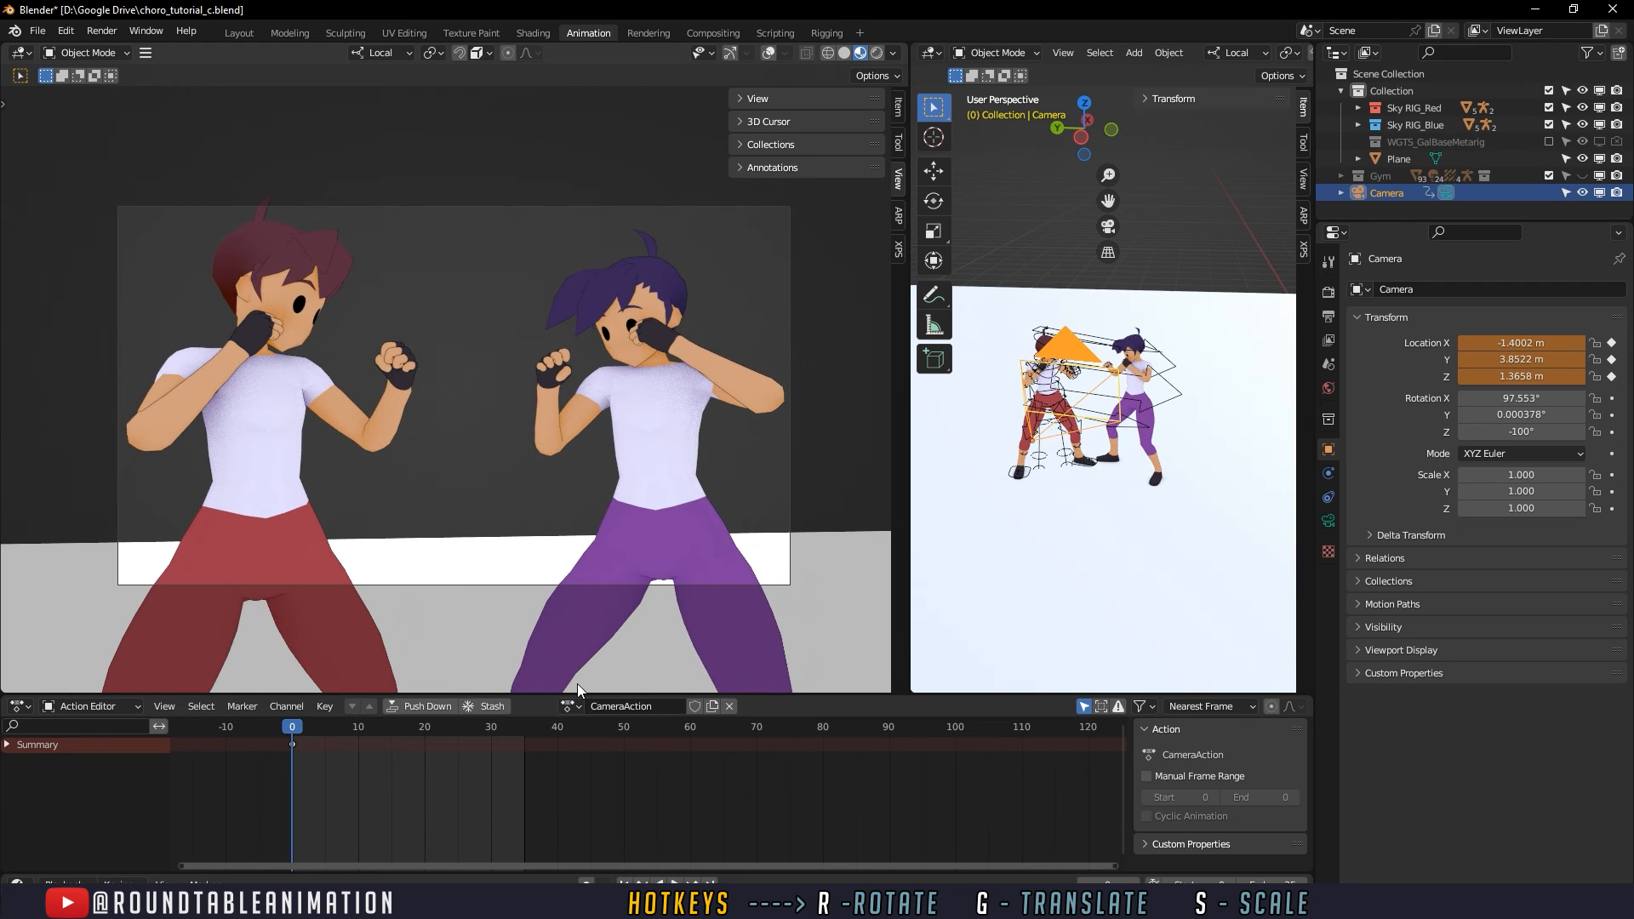
{"action": "scroll", "coordinate": [460, 568], "scroll_direction": "down", "scroll_amount": 1}
{"action": "middle_click_drag", "start_coordinate": [462, 550], "coordinate": [464, 537], "text": "shift"}
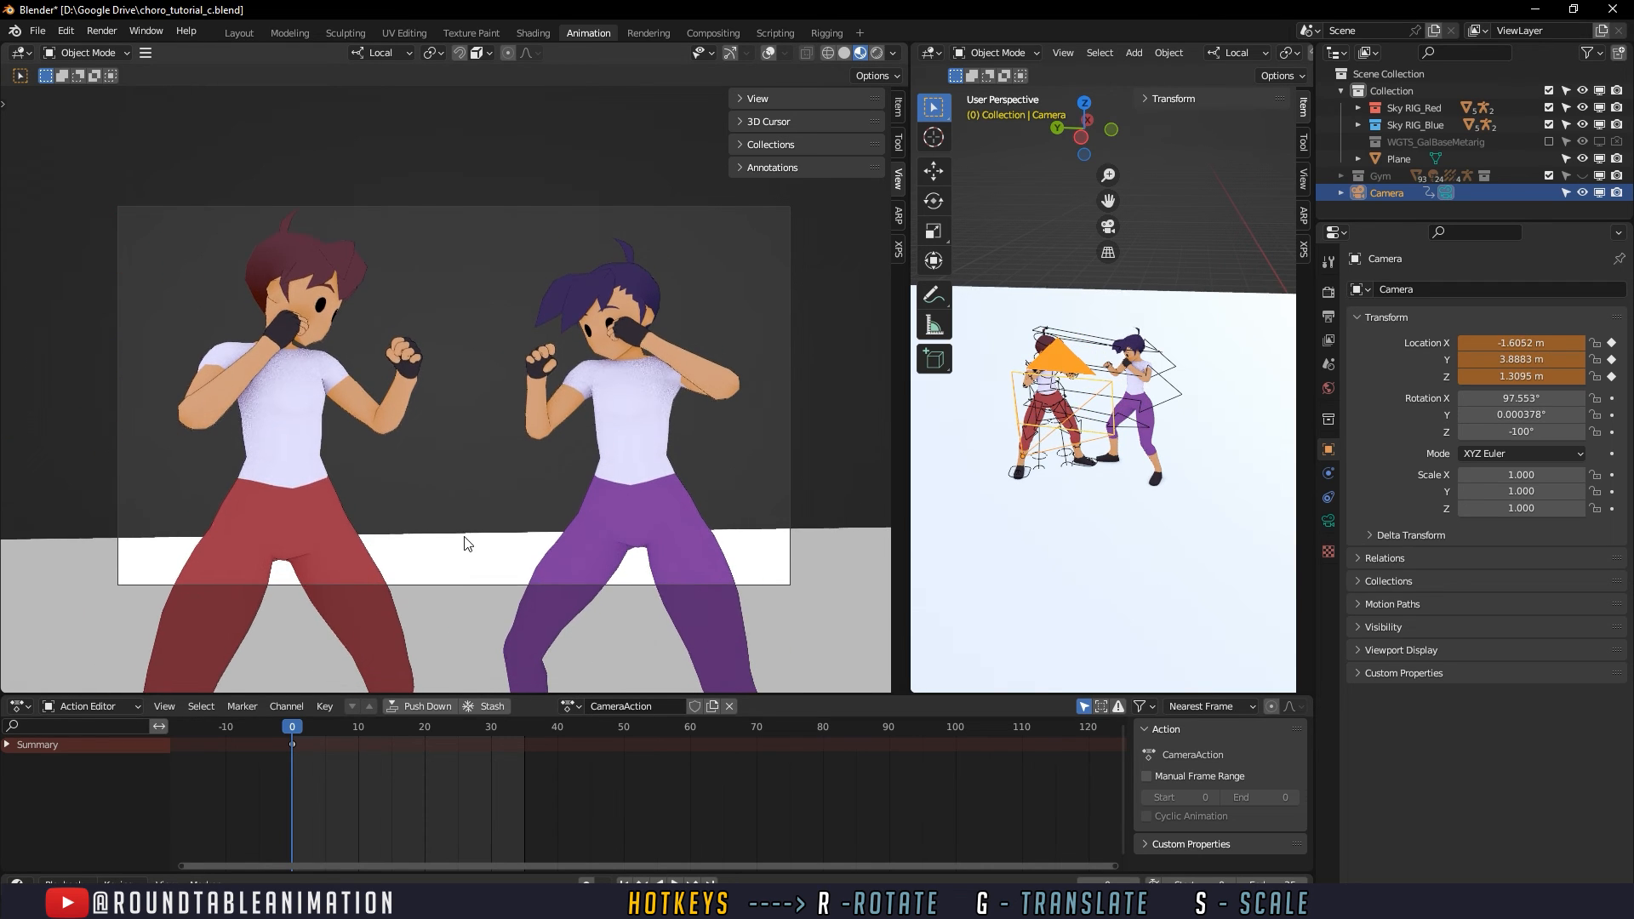
{"action": "mouse_move", "coordinate": [299, 724]}
{"action": "left_mouse_down"}
{"action": "mouse_move", "coordinate": [380, 724]}
{"action": "mouse_move", "coordinate": [293, 722]}
{"action": "left_mouse_up"}
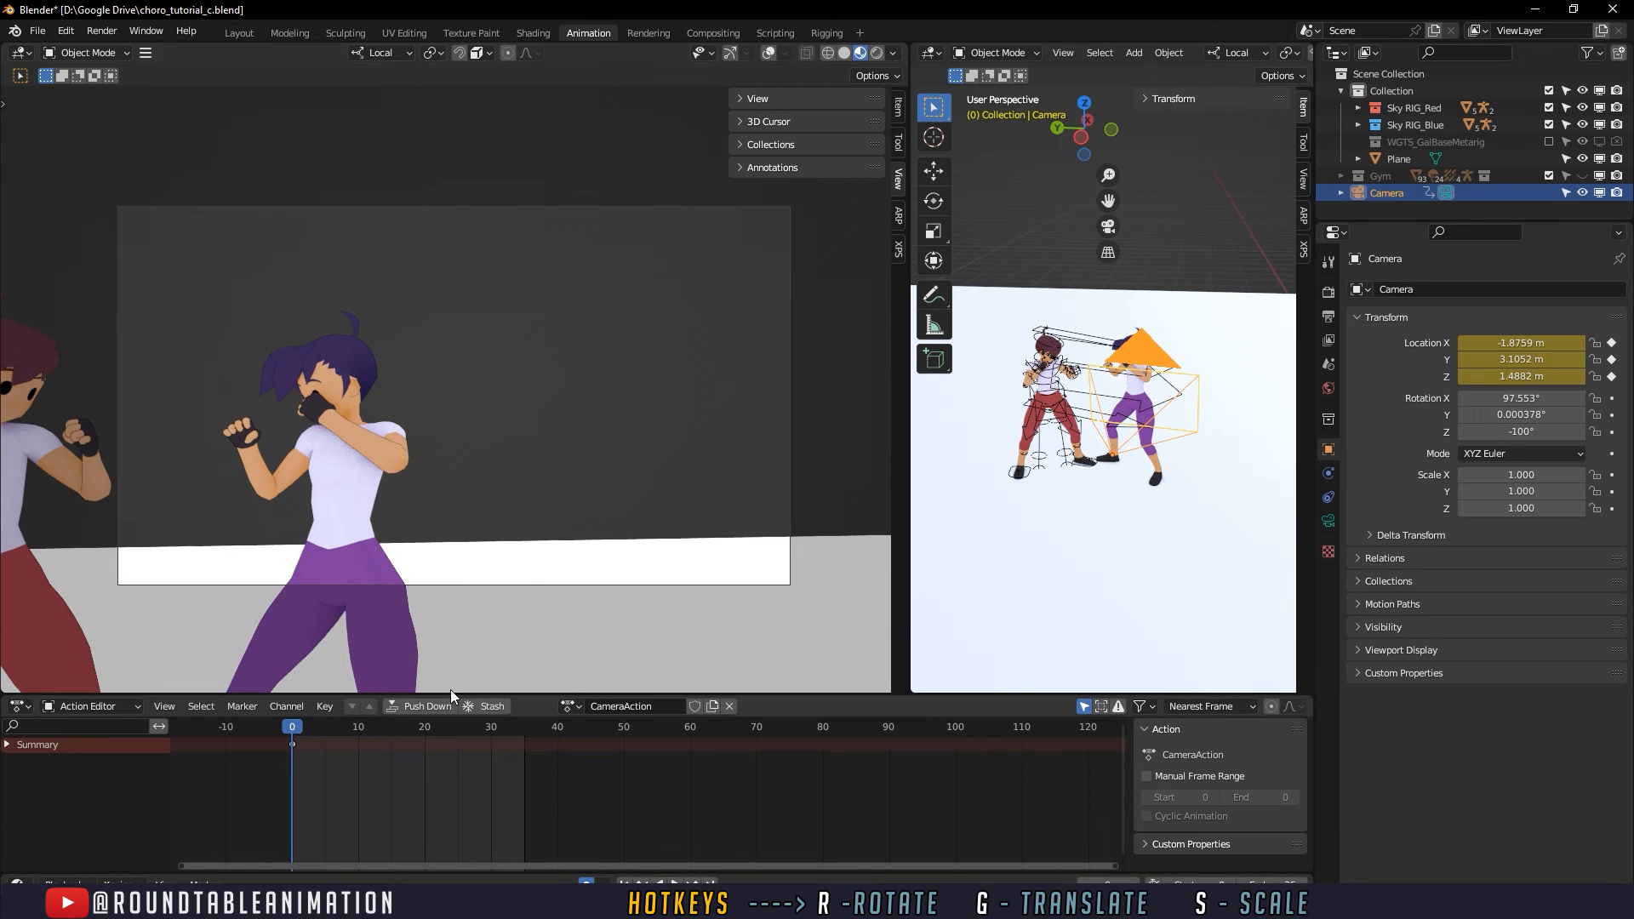
- Reposition the camera at frame 0 so both fighters fill the frame side by side
{"action": "middle_click_drag", "start_coordinate": [393, 494], "coordinate": [637, 434], "text": "shift"}
{"action": "scroll", "coordinate": [642, 432], "scroll_direction": "up", "scroll_amount": 1}
{"action": "middle_click_drag", "start_coordinate": [487, 440], "coordinate": [586, 442], "text": "shift"}
- Keyframe adjusted camera positions at frames 7 and 21 so the camera follows the fighters
{"action": "left_click_drag", "start_coordinate": [328, 727], "coordinate": [432, 736]}
{"action": "key", "text": "g"}
{"action": "left_click", "coordinate": [426, 610]}
{"action": "middle_click_drag", "start_coordinate": [460, 525], "coordinate": [461, 532]}
{"action": "middle_click_drag", "start_coordinate": [460, 532], "coordinate": [462, 573], "text": "shift"}
- Move the camera at frames 28 and 35 to keep the kick and both fighters inside the frame
{"action": "left_click_drag", "start_coordinate": [323, 737], "coordinate": [478, 737]}
{"action": "key", "text": "g"}
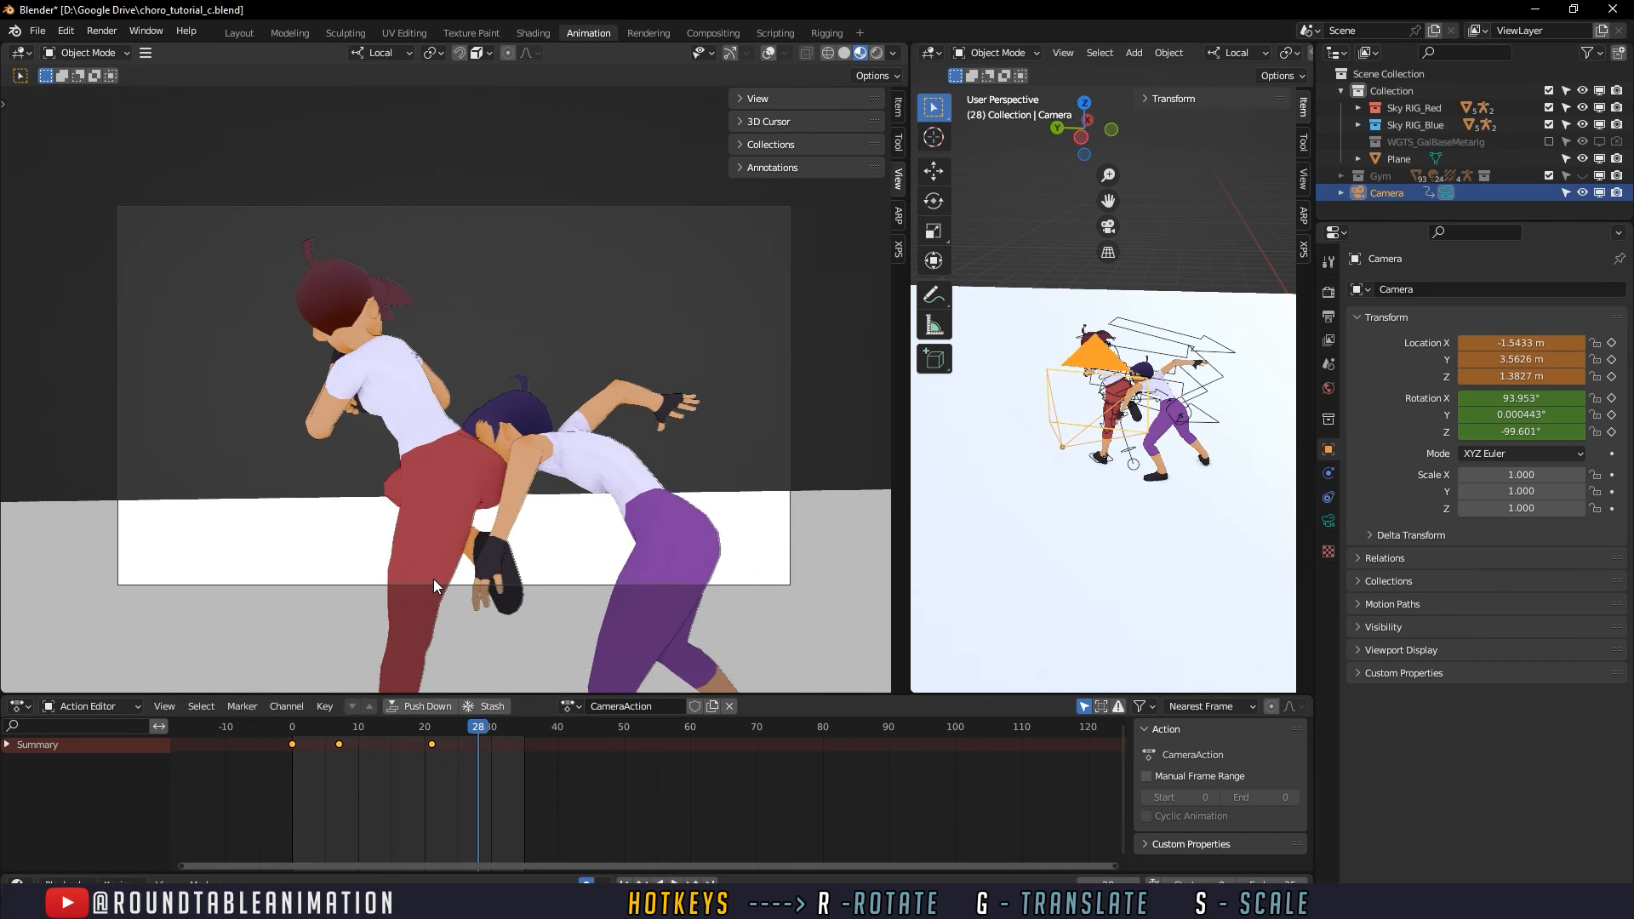
{"action": "left_click", "coordinate": [359, 577]}
{"action": "left_click_drag", "start_coordinate": [500, 728], "coordinate": [525, 737]}
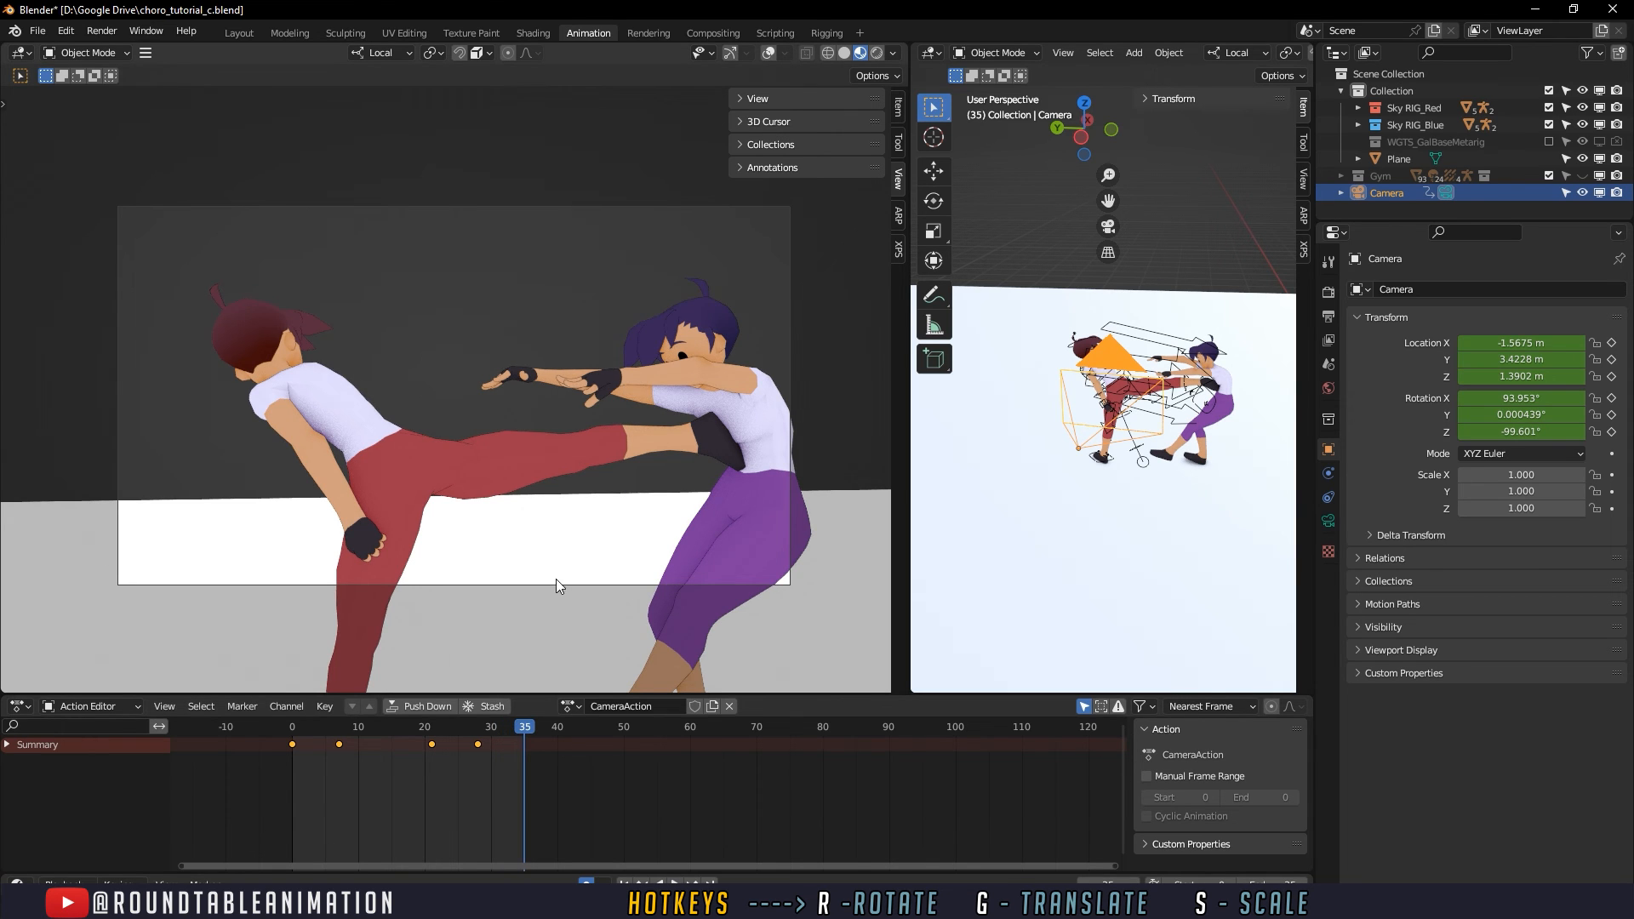
{"action": "key", "text": "g"}
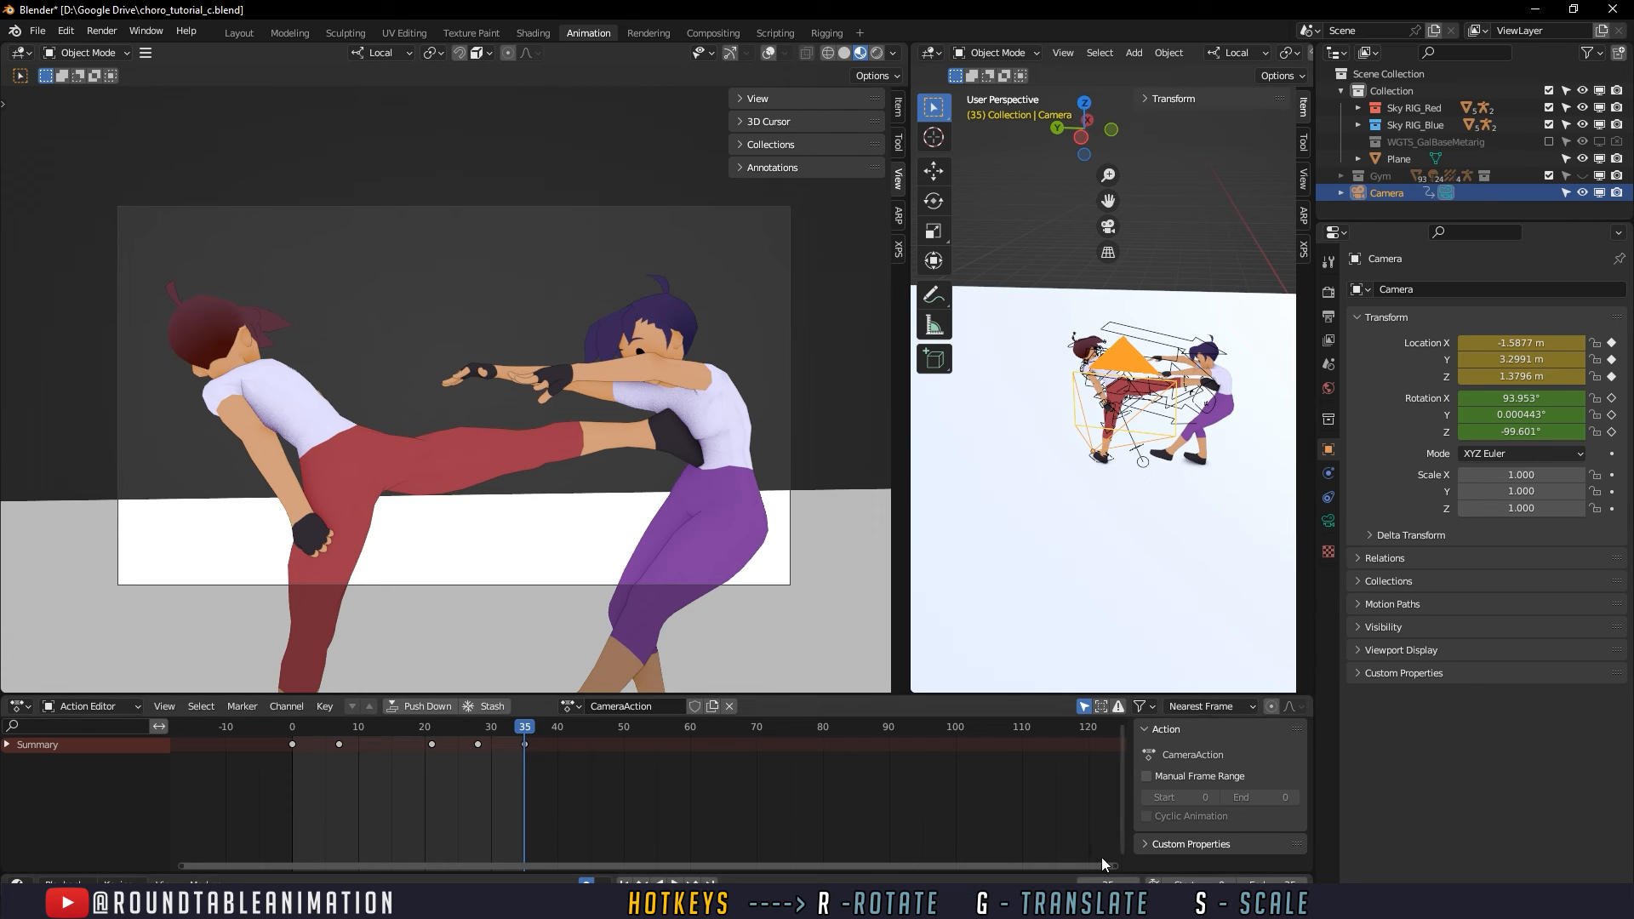
- Fit the 0 to 35 frame range in the timeline and play the animation from frame 0
{"action": "left_click_drag", "start_coordinate": [1090, 866], "coordinate": [583, 867]}
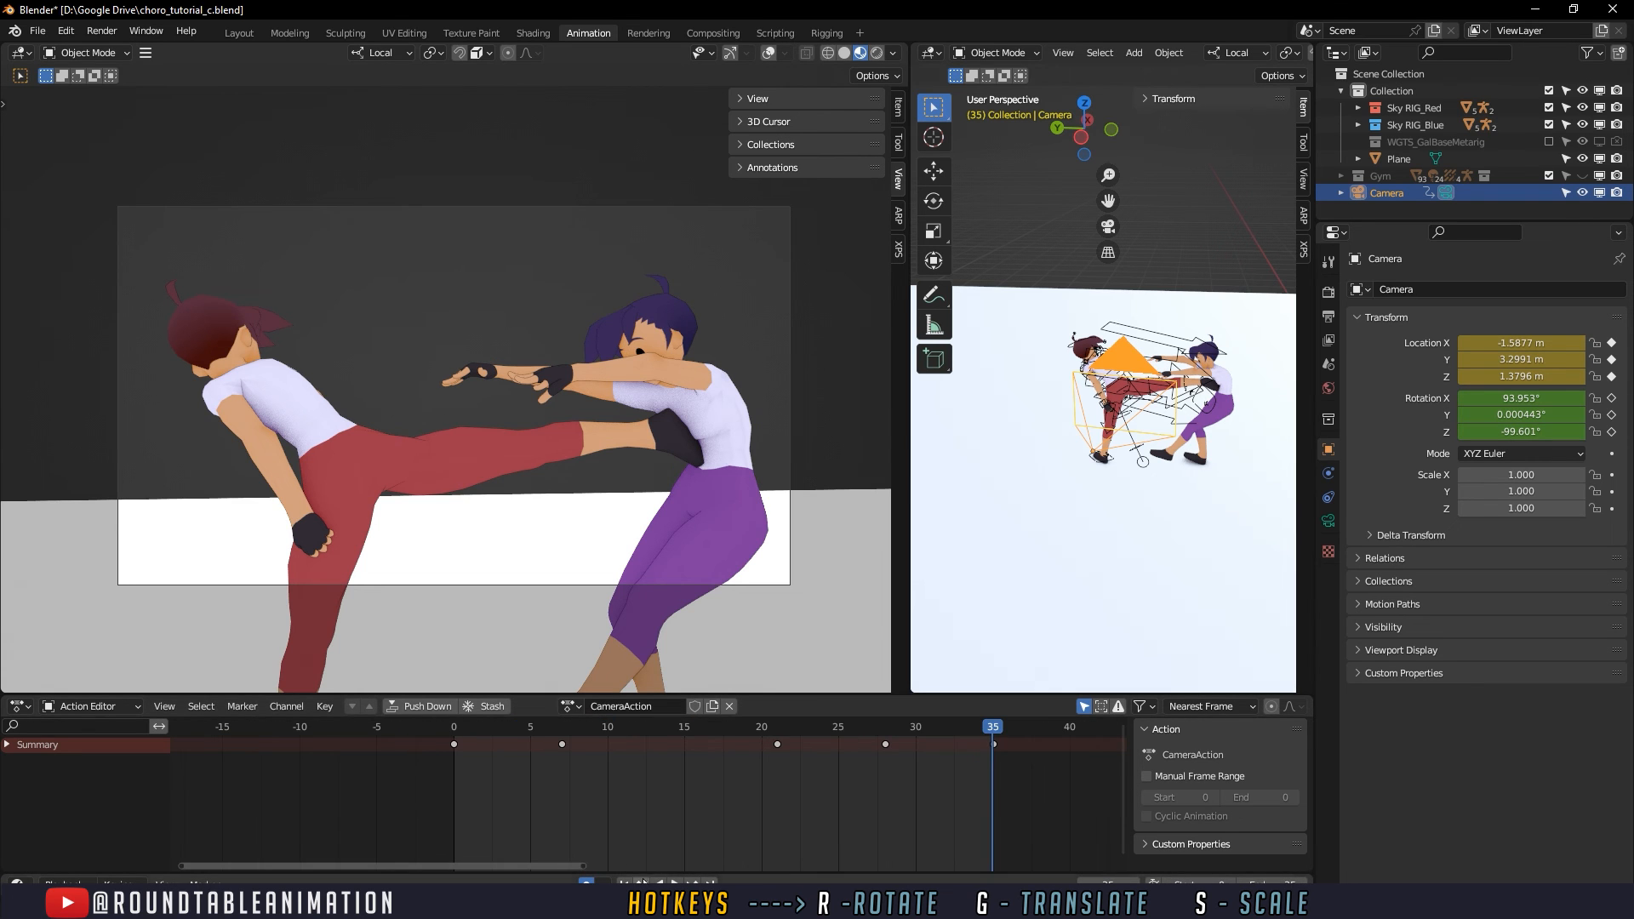
{"action": "left_click", "coordinate": [454, 726]}
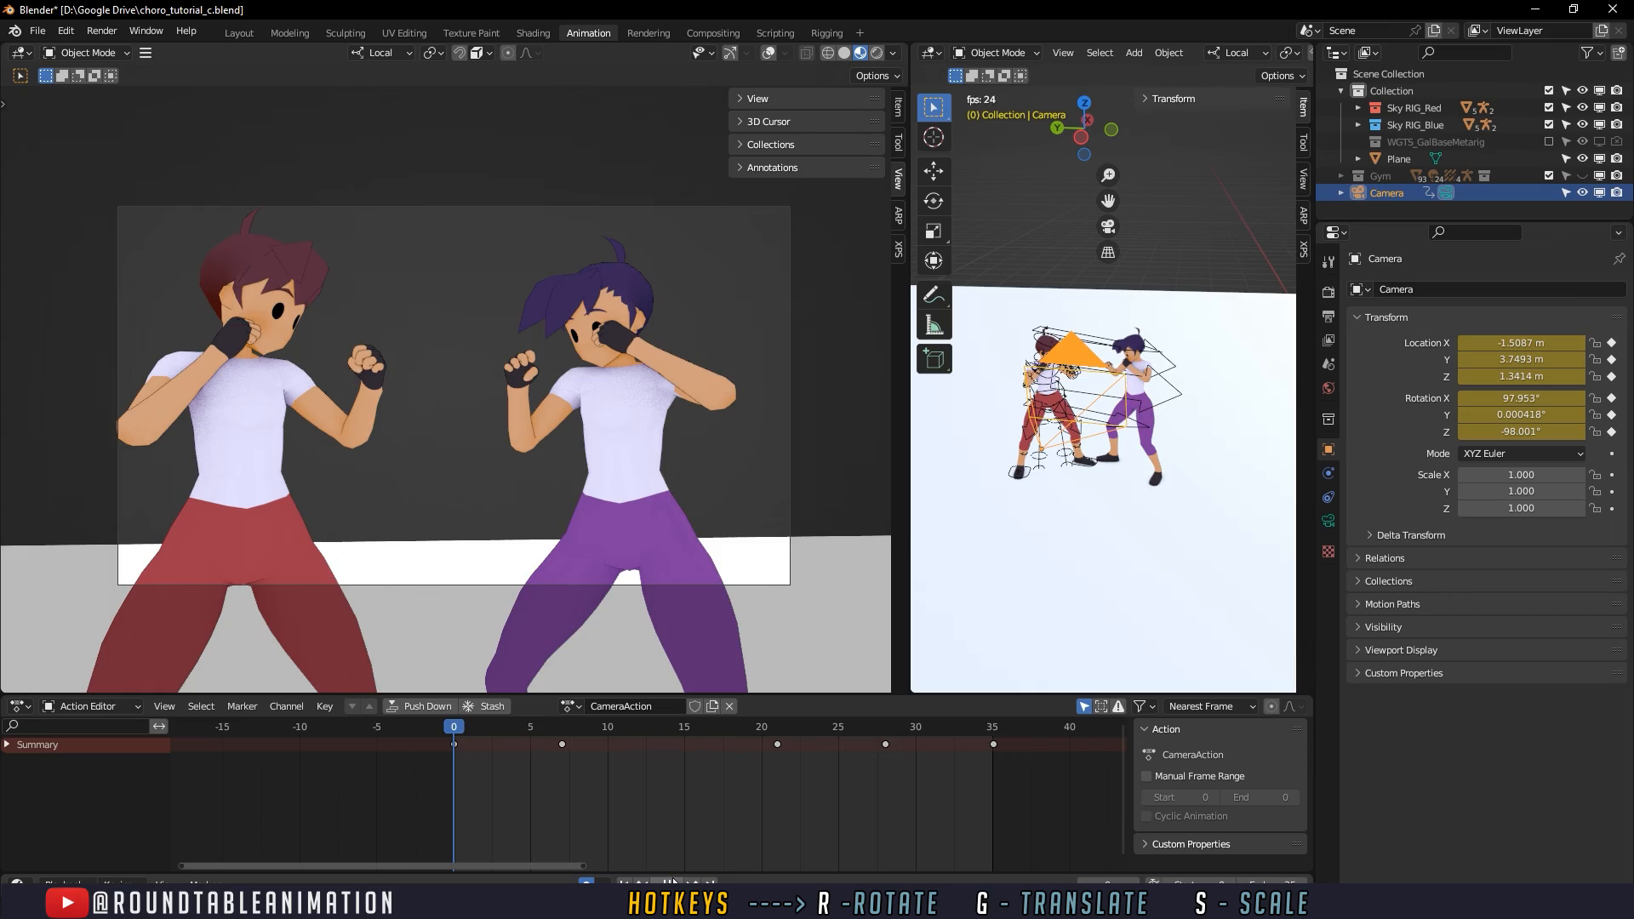
{"action": "left_click", "coordinate": [672, 883]}
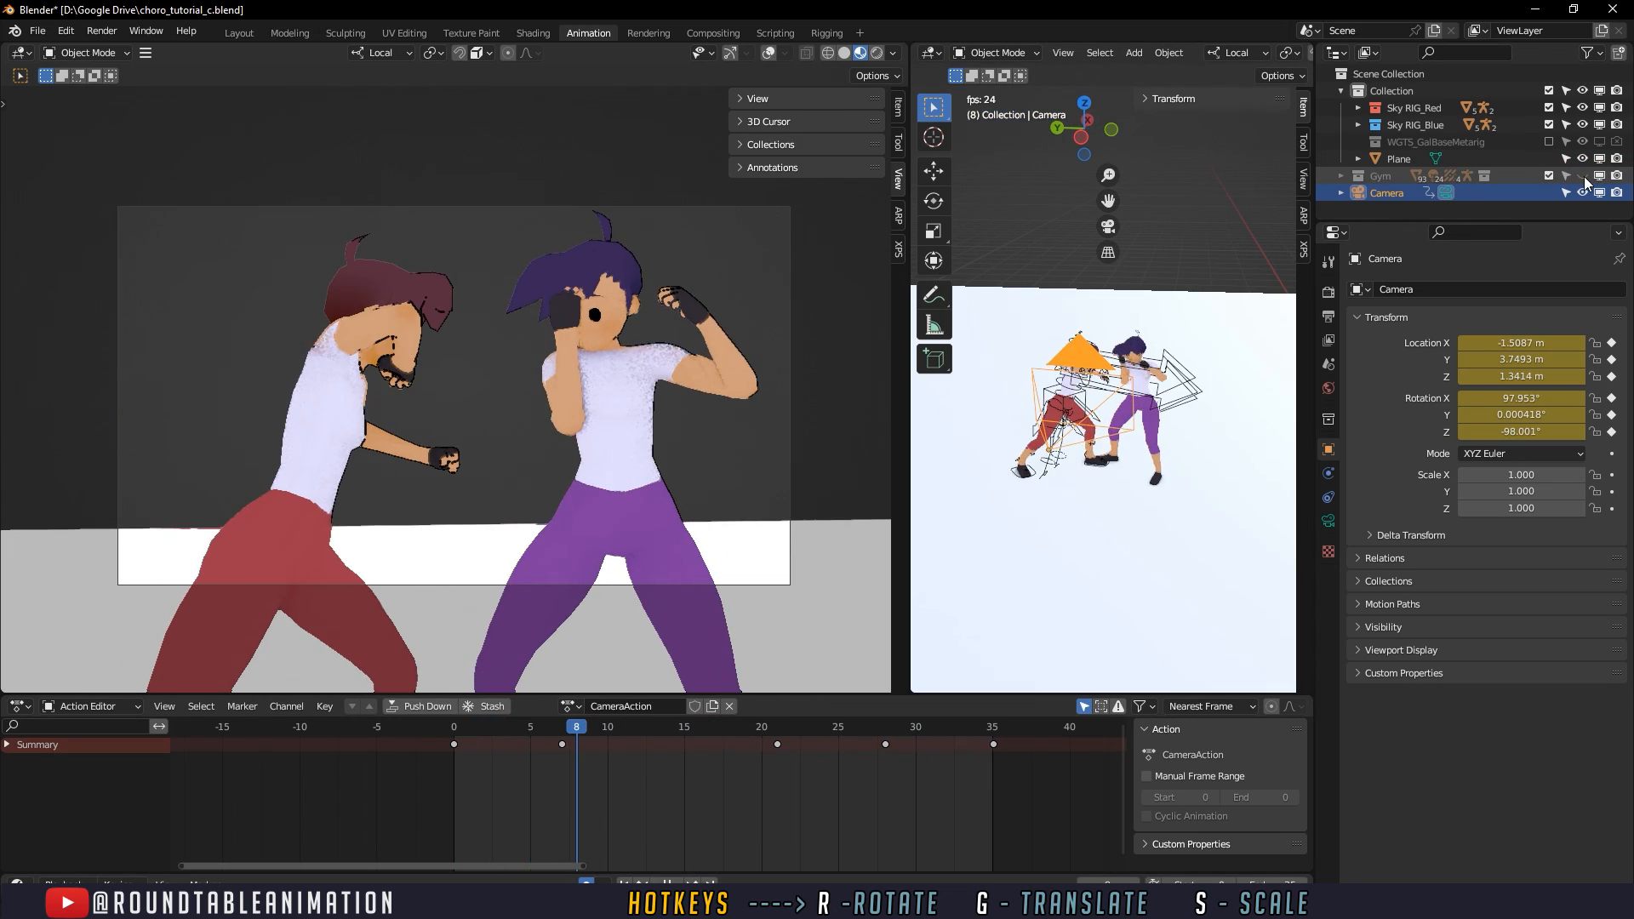
- Unhide the Gym collection and switch the camera view to rendered shading while the animation plays
{"action": "left_click", "coordinate": [1585, 176]}
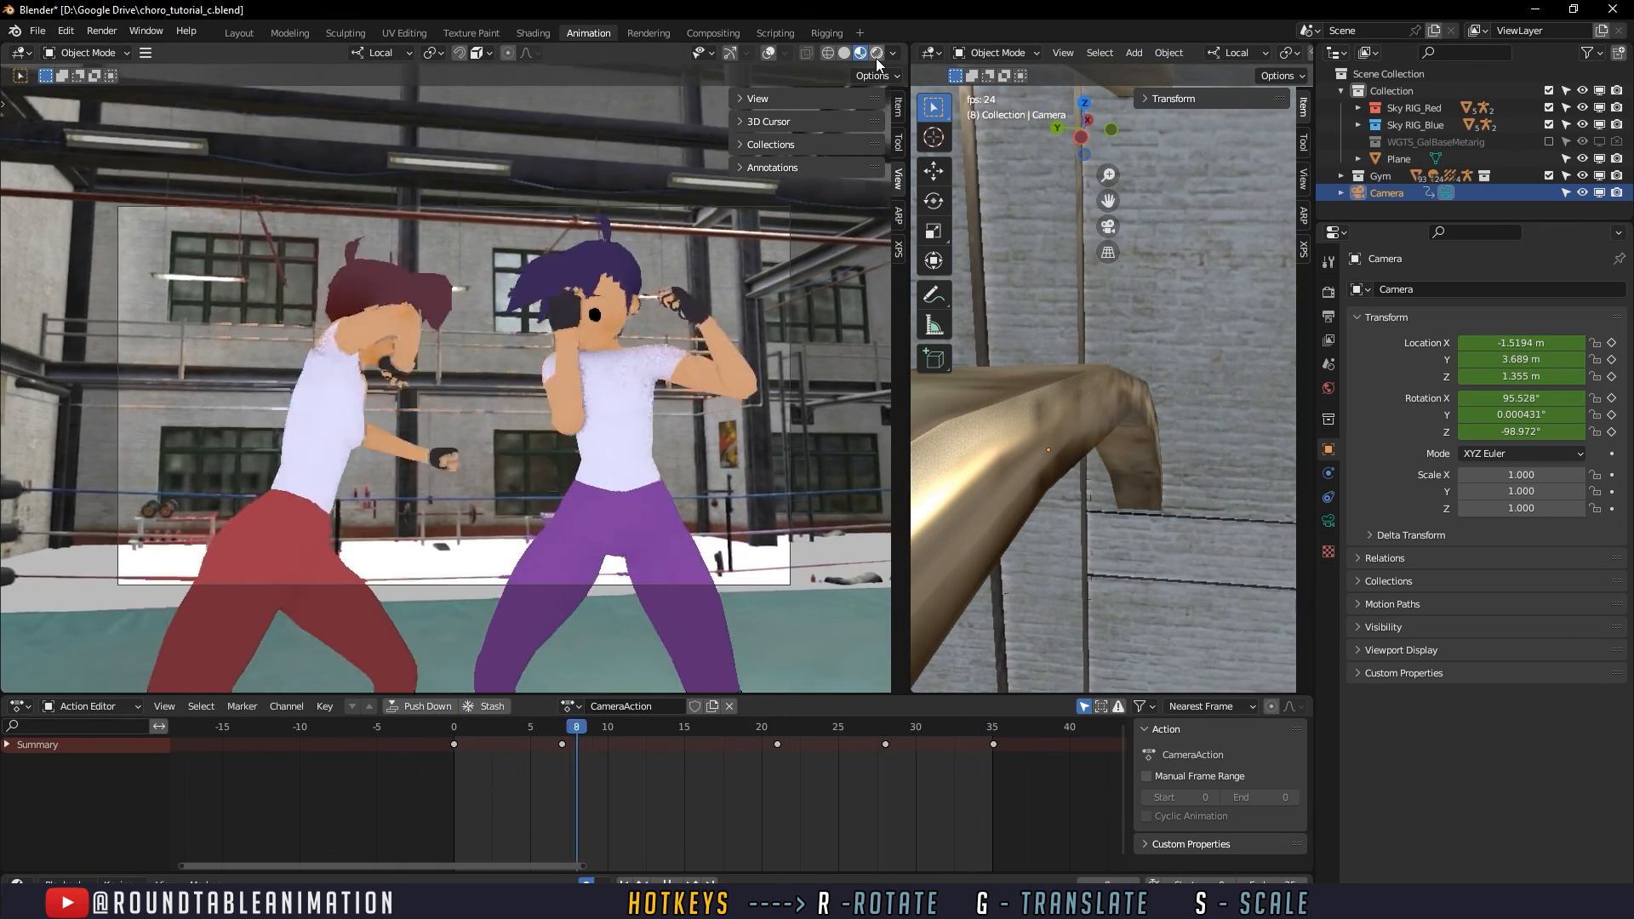
{"action": "left_click", "coordinate": [876, 58]}
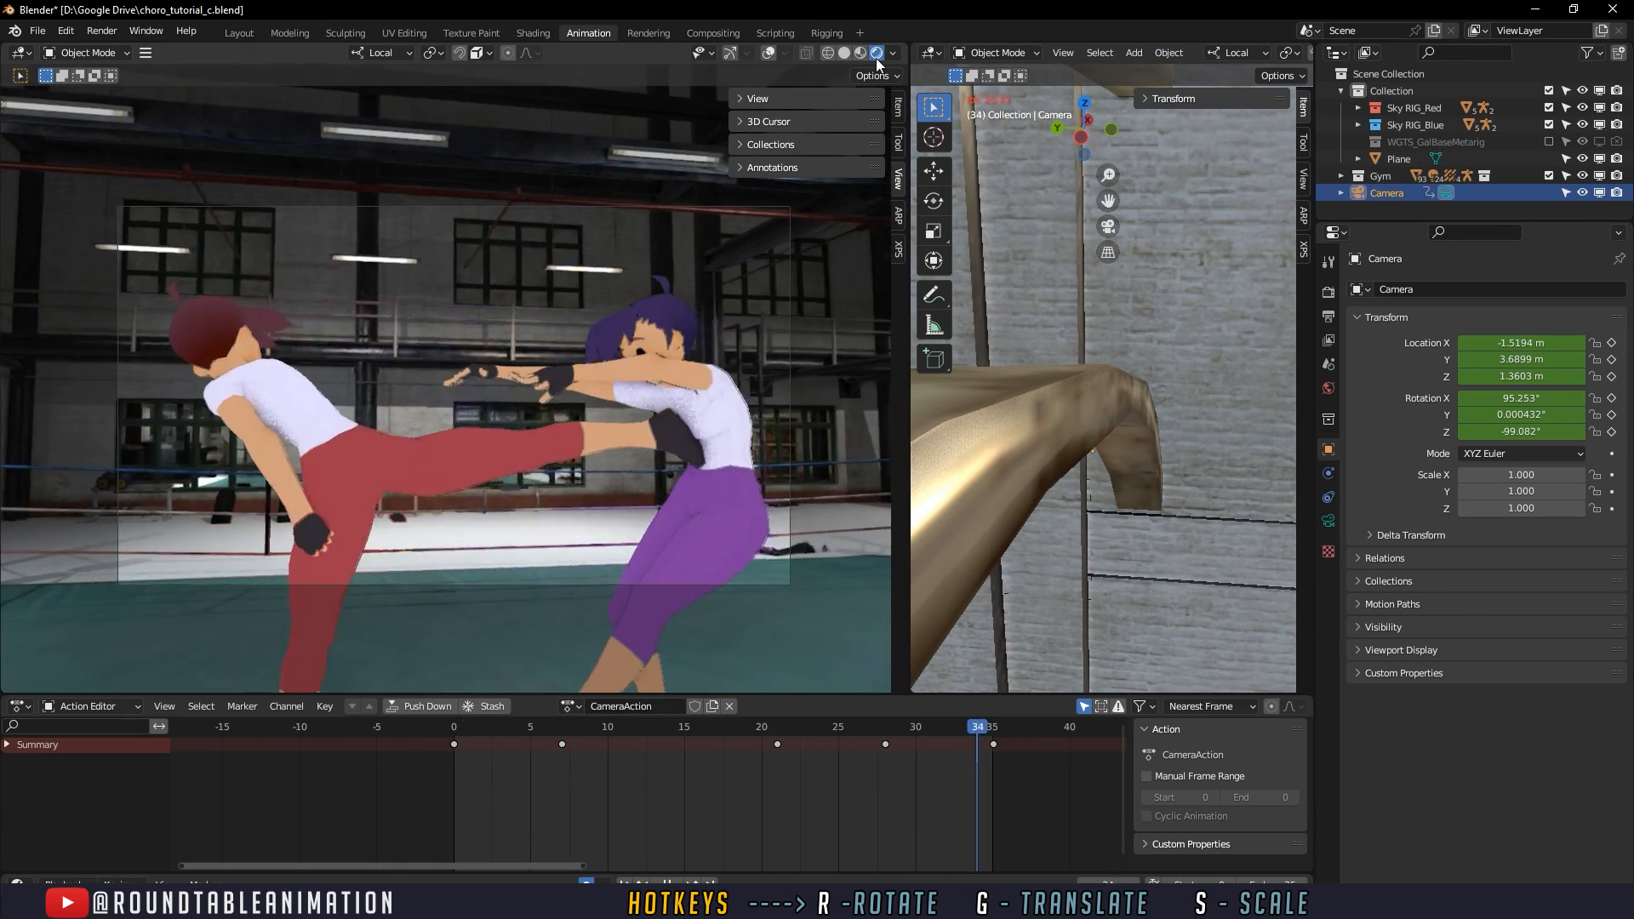